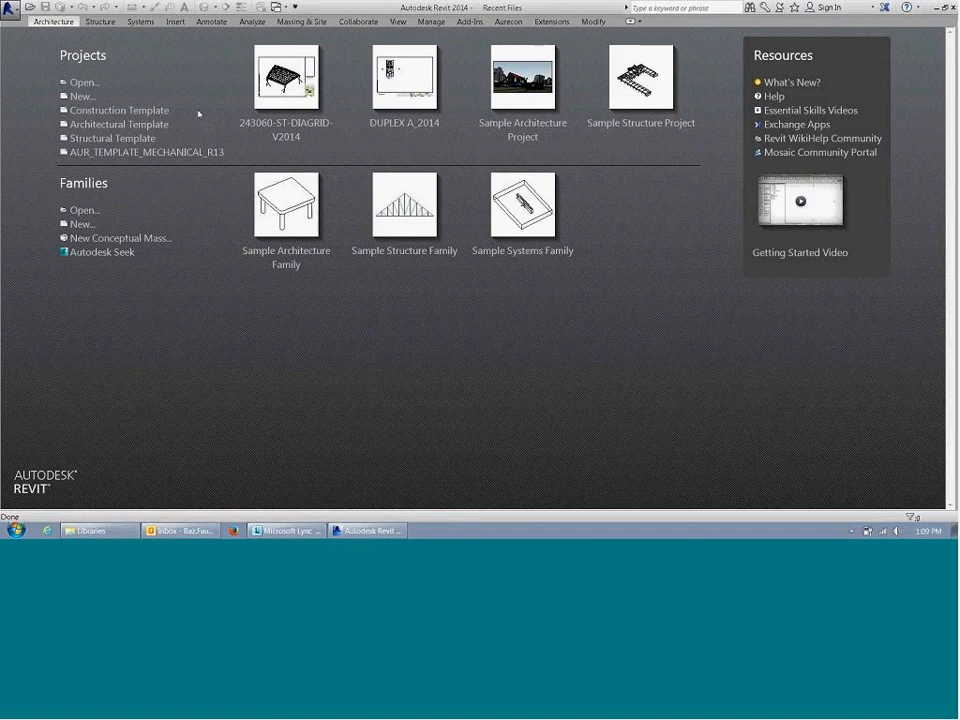
Step: Start opening a project and browse from Favorites through the Aurecon shortcut and THE NURSERY up to the RevitDev folder
{"action": "left_click", "coordinate": [30, 8]}
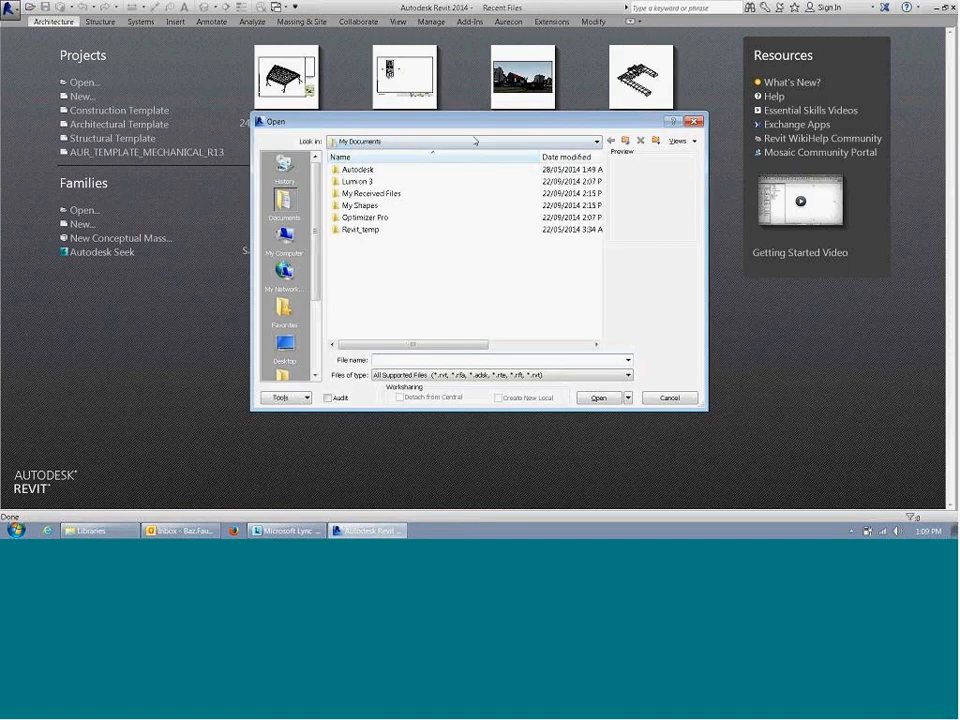
{"action": "left_click", "coordinate": [478, 143]}
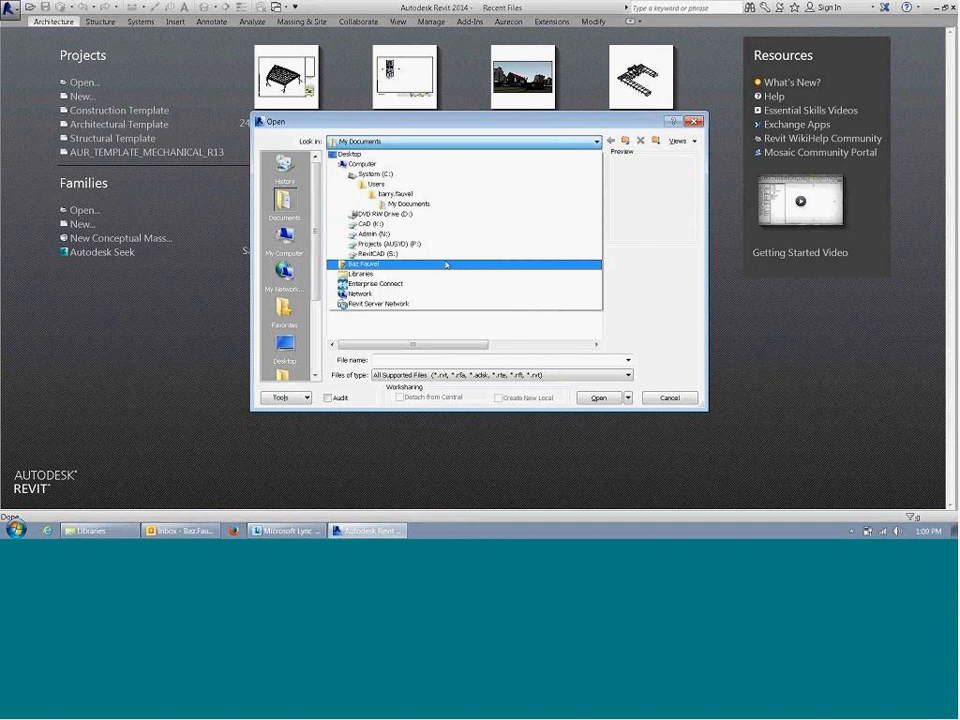
{"action": "left_click", "coordinate": [284, 311]}
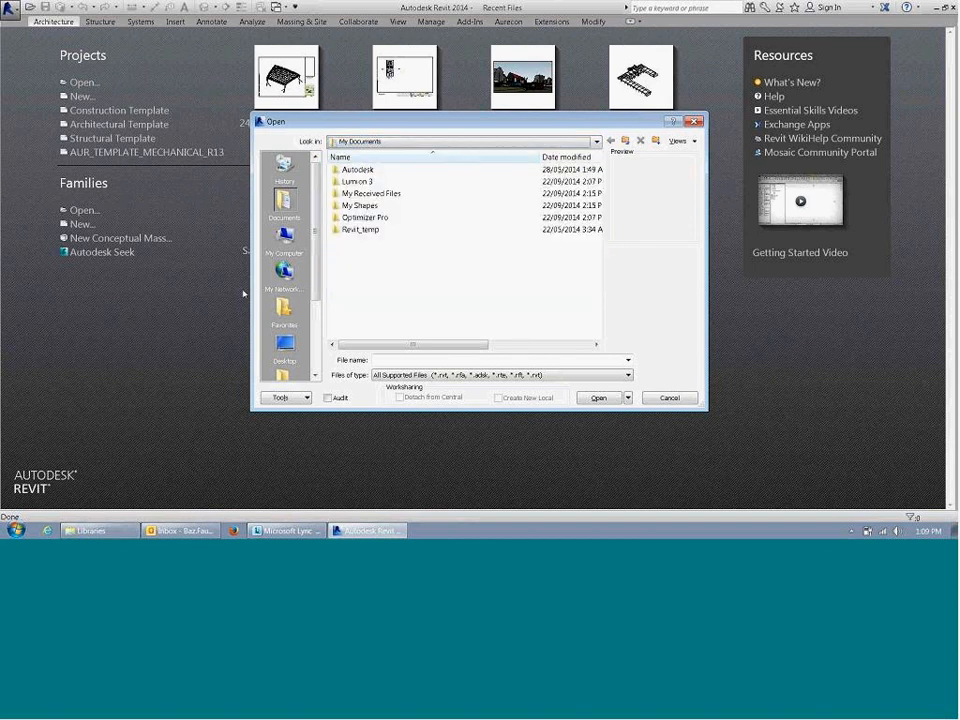
{"action": "left_click", "coordinate": [284, 311]}
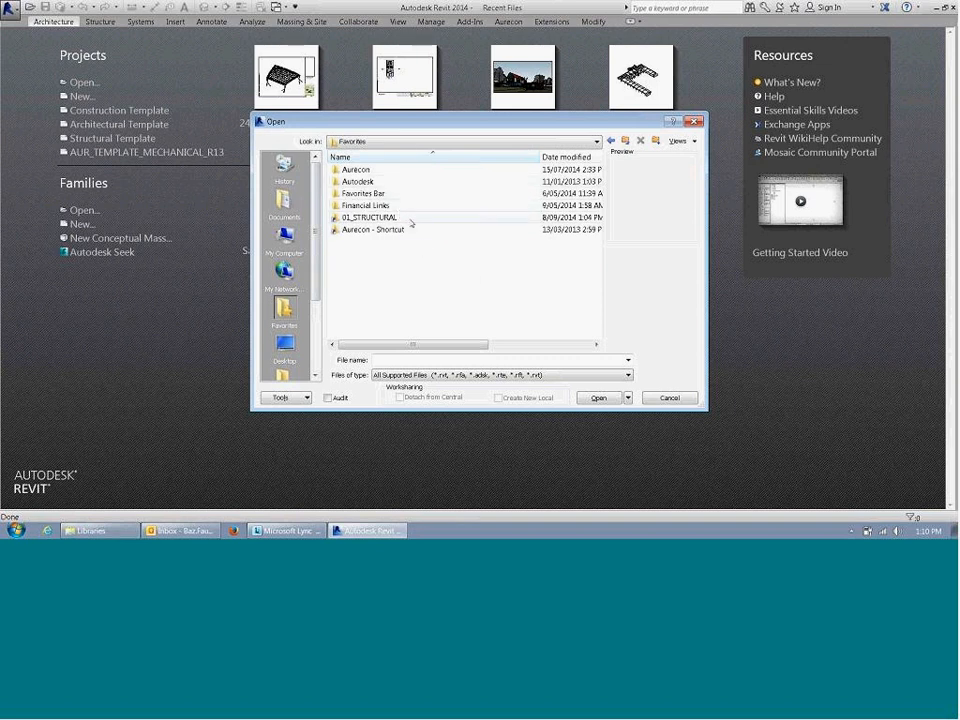
{"action": "double_click", "coordinate": [408, 232]}
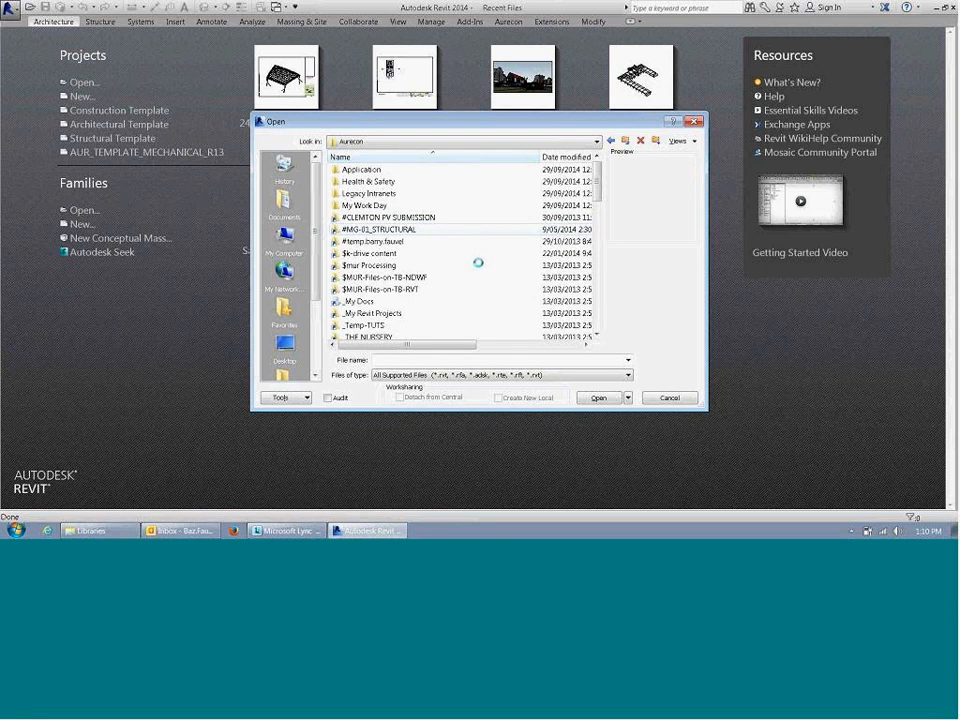
{"action": "scroll", "coordinate": [478, 262], "scroll_direction": "down", "scroll_amount": 1}
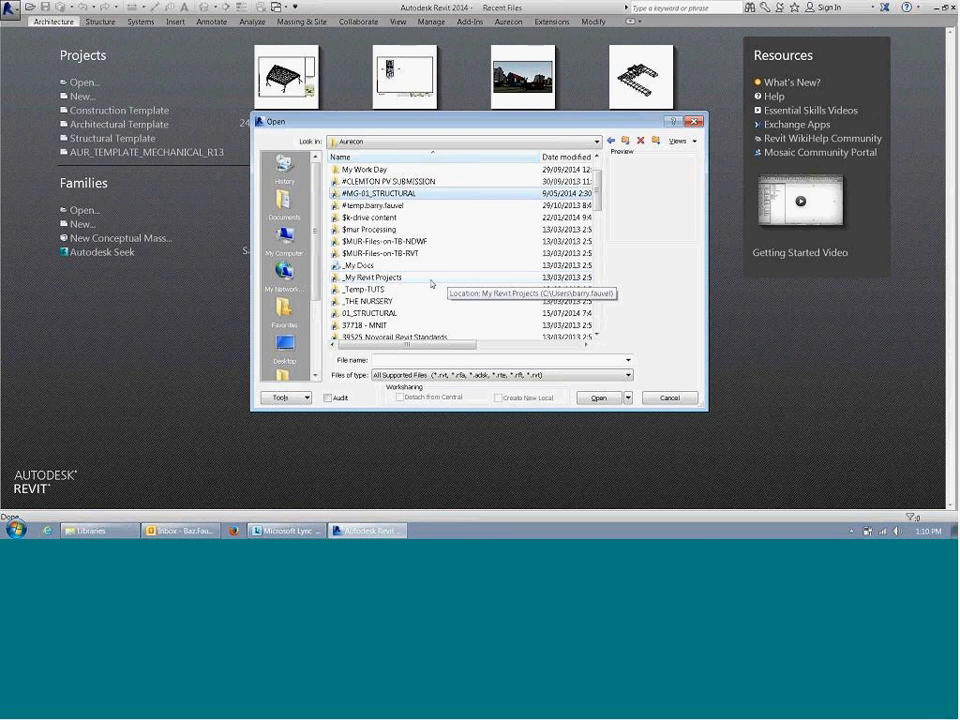
{"action": "double_click", "coordinate": [365, 301]}
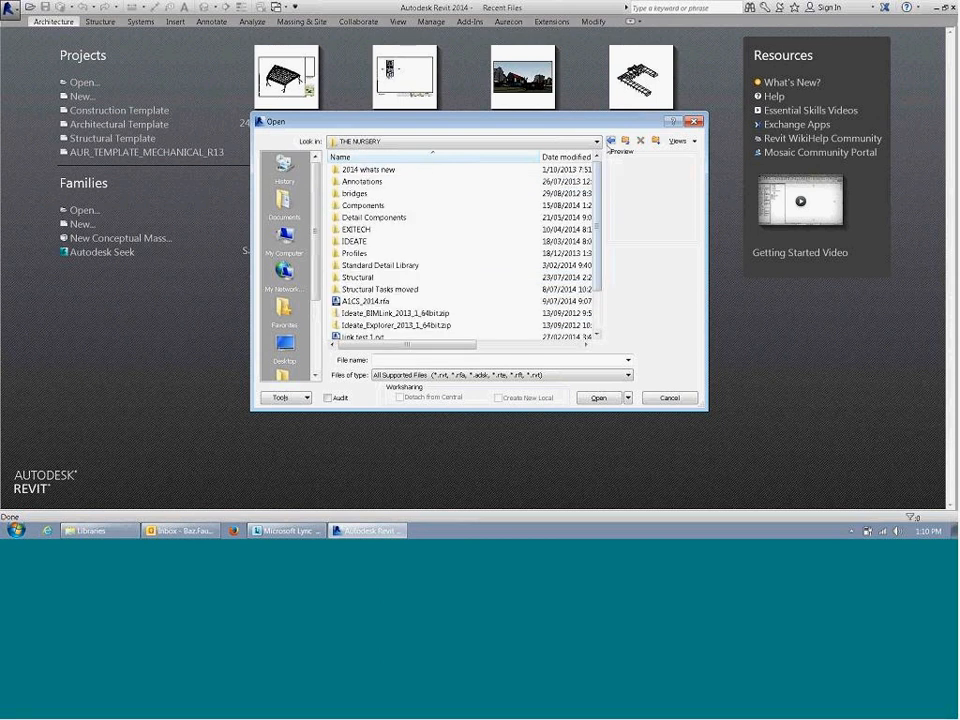
{"action": "left_click", "coordinate": [624, 142]}
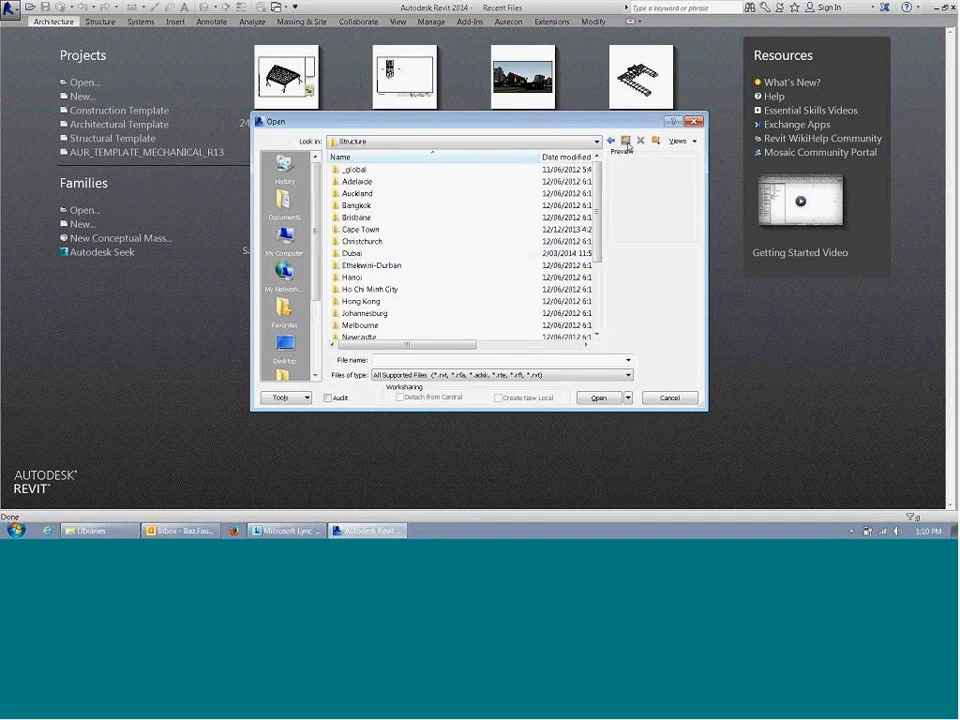
{"action": "left_click", "coordinate": [619, 145]}
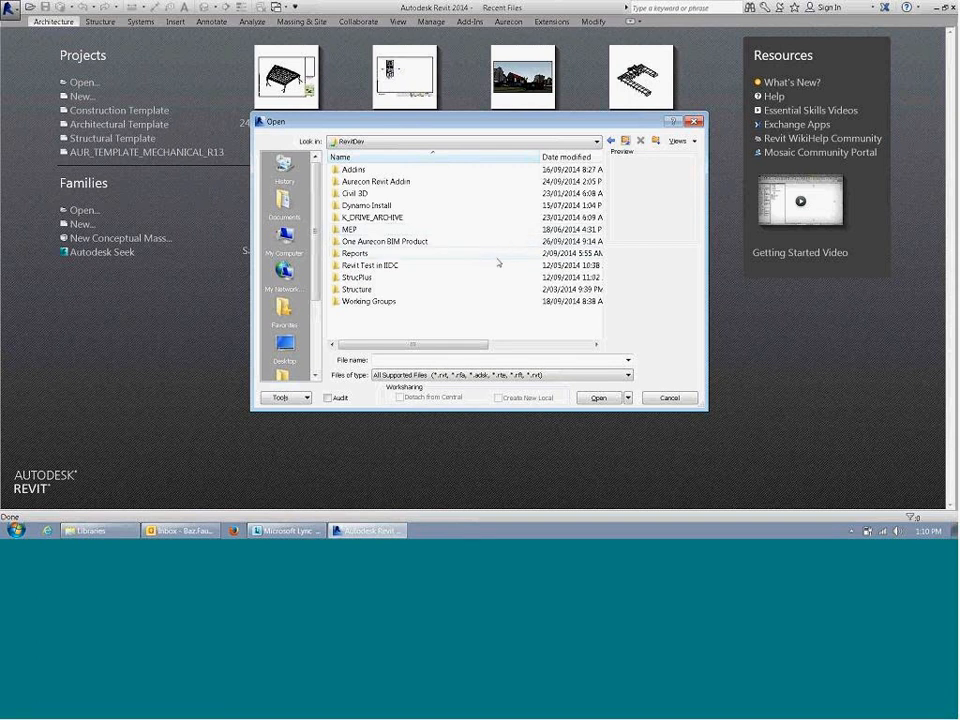
{"action": "left_click", "coordinate": [428, 303]}
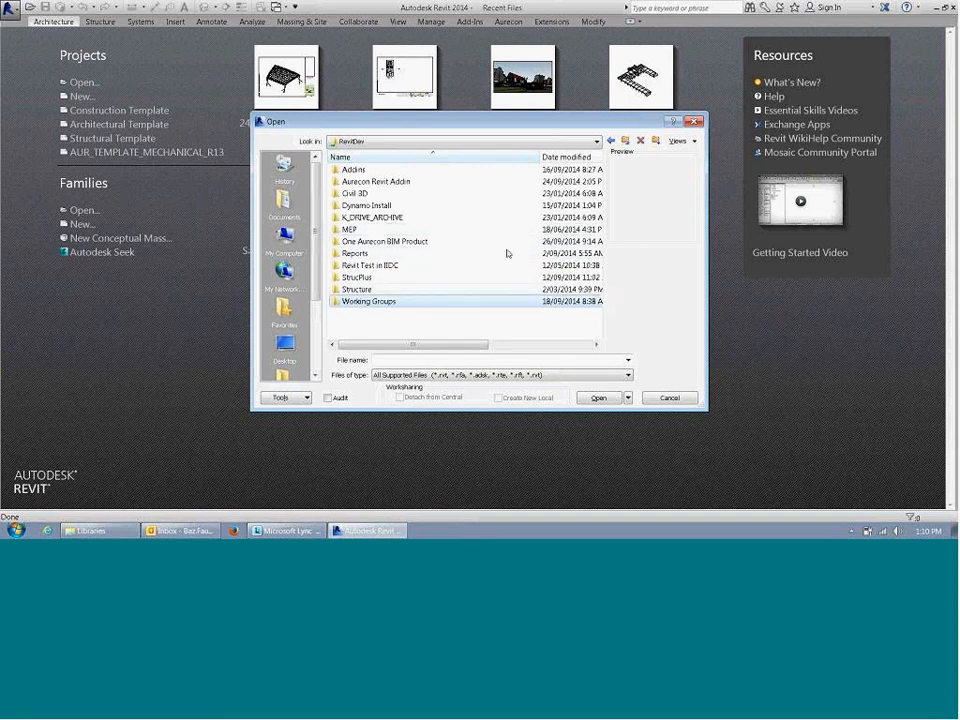
{"action": "double_click", "coordinate": [375, 301]}
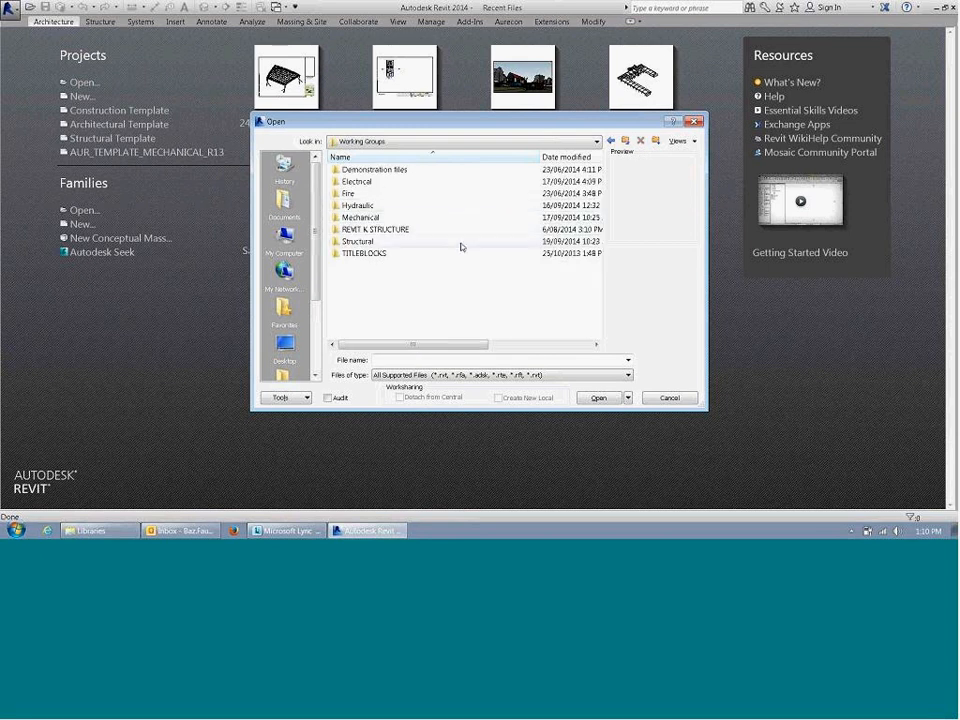
{"action": "key", "text": "BackSpace"}
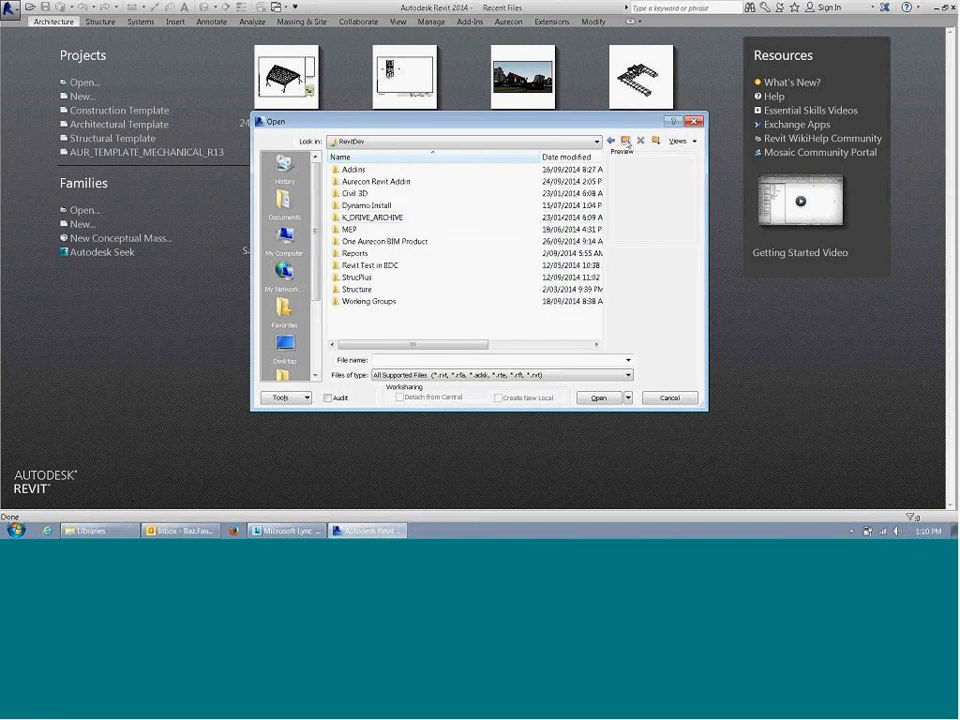
Step: Open Mechanical.rvt from One Aurecon BIM Product, A027 User Group, 30. Mechanical Duct Work
{"action": "double_click", "coordinate": [408, 242]}
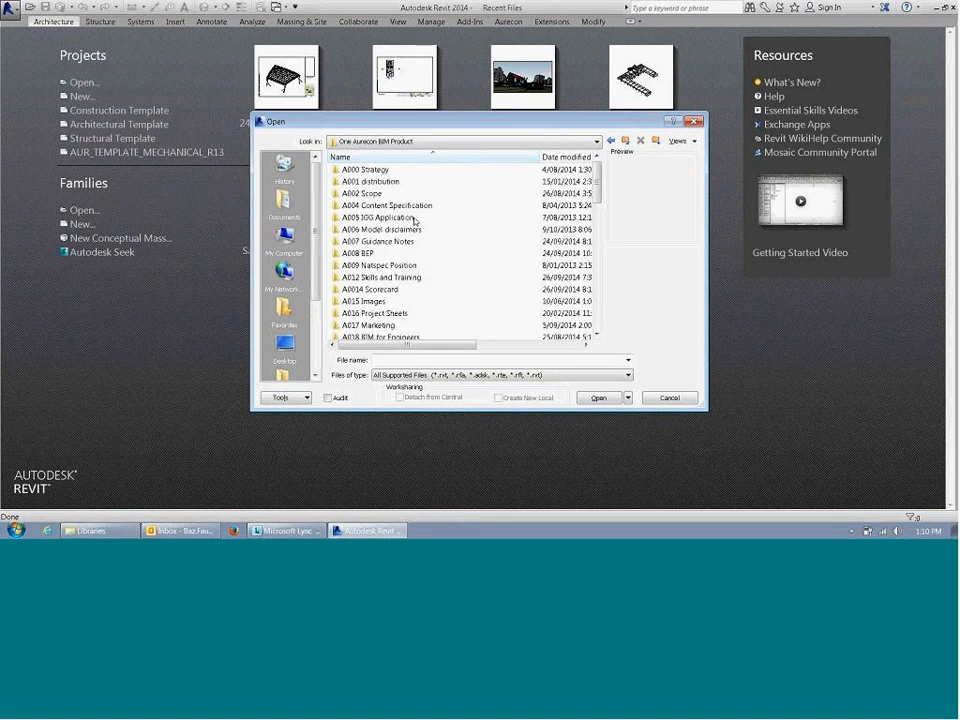
{"action": "left_click", "coordinate": [405, 301]}
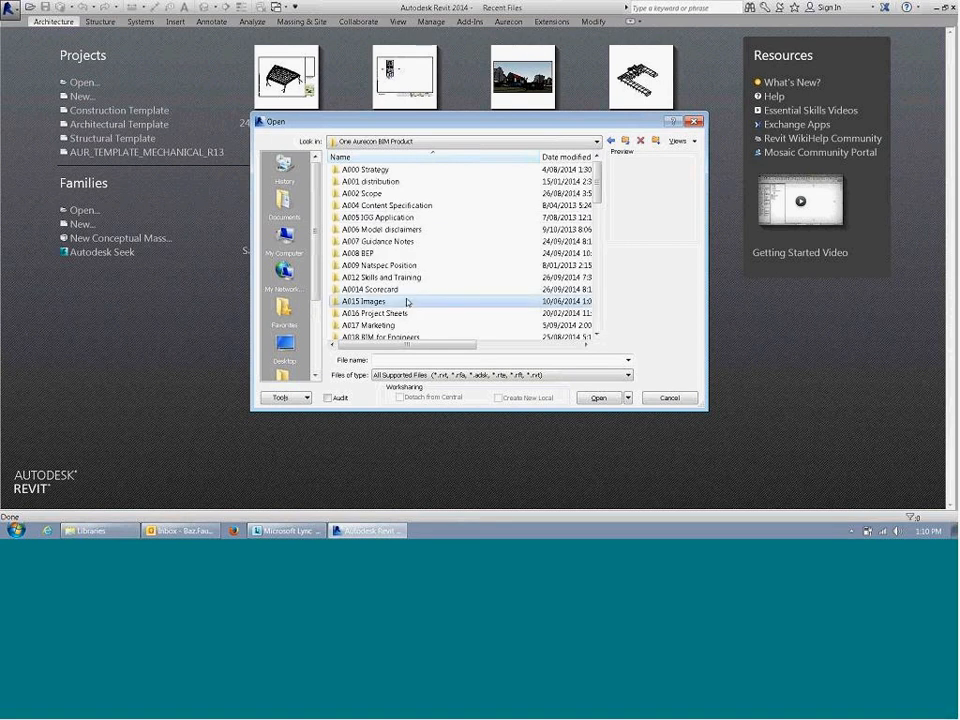
{"action": "scroll", "coordinate": [407, 301], "scroll_direction": "down", "scroll_amount": 2}
{"action": "double_click", "coordinate": [395, 325]}
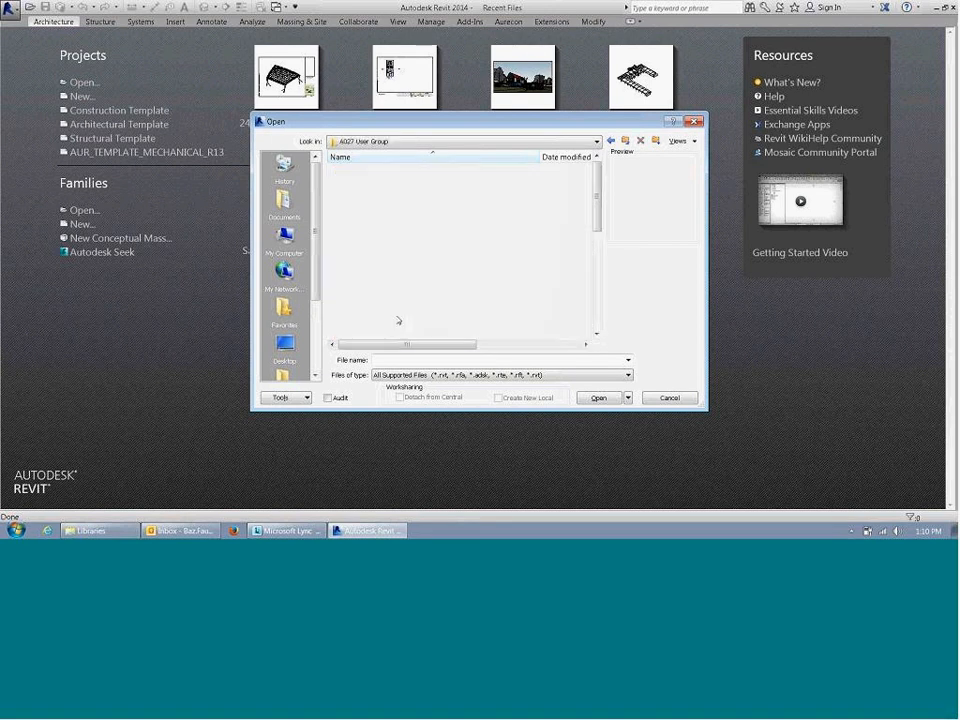
{"action": "scroll", "coordinate": [410, 306], "scroll_direction": "down", "scroll_amount": 6}
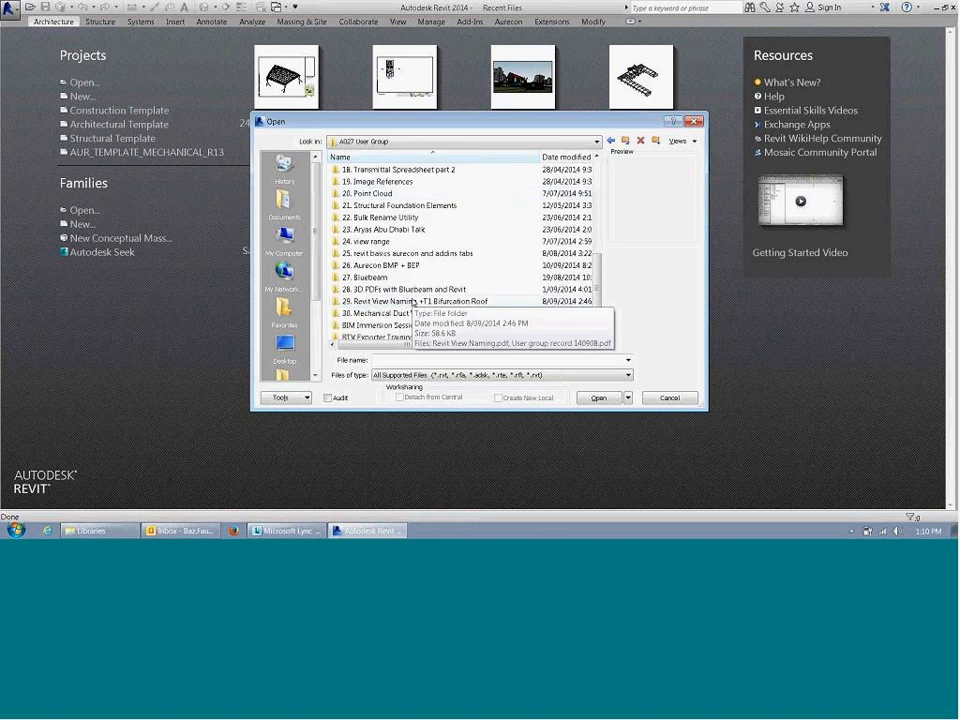
{"action": "double_click", "coordinate": [436, 312]}
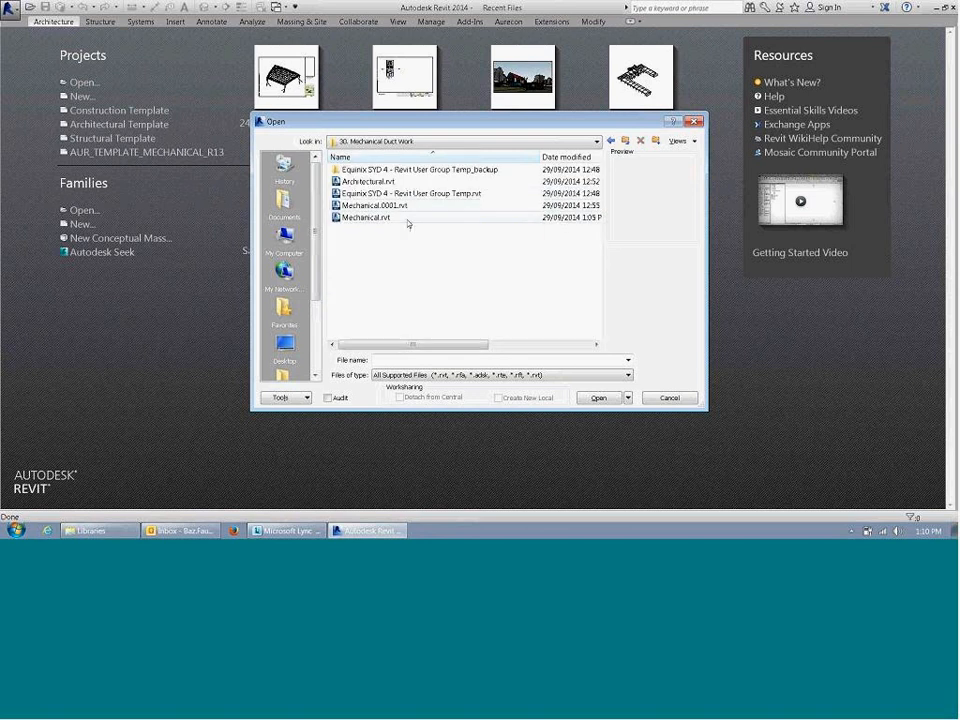
{"action": "left_click", "coordinate": [400, 217]}
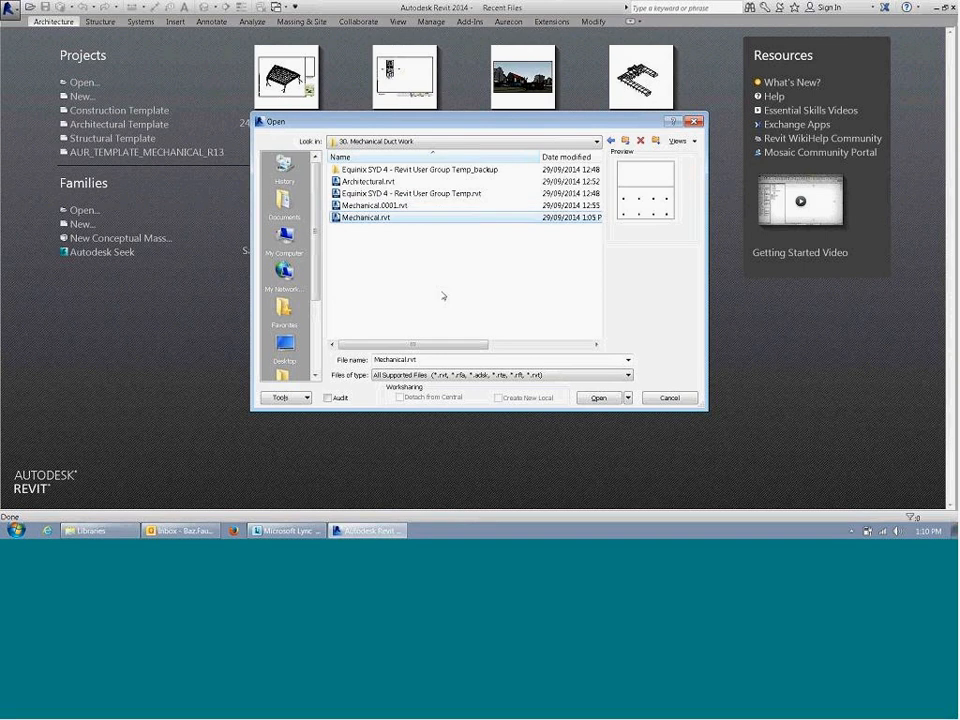
{"action": "left_click", "coordinate": [596, 399]}
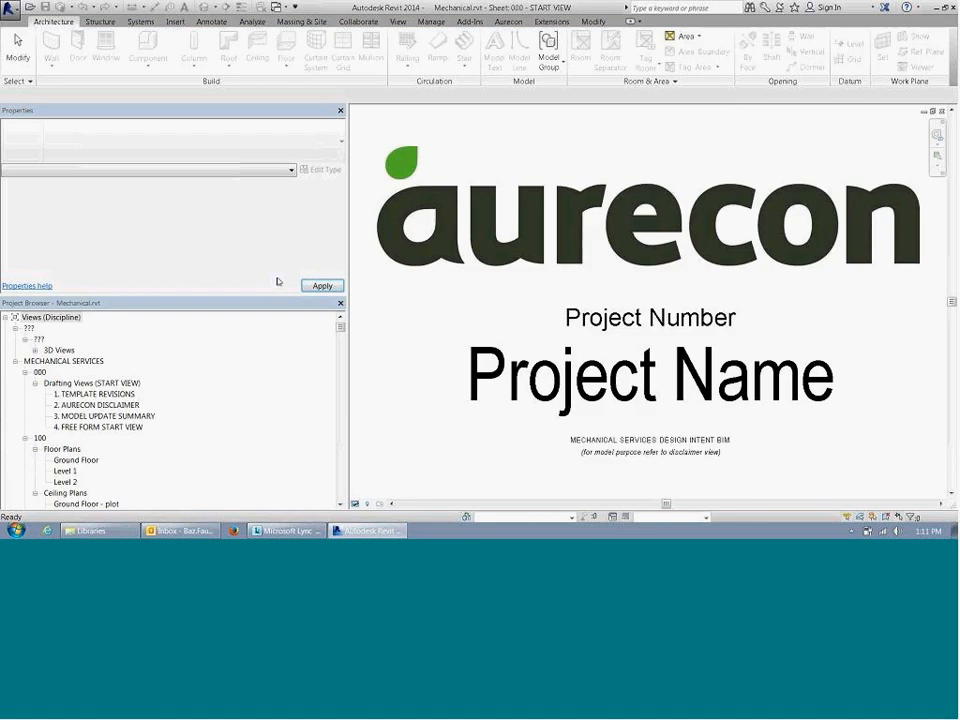
Step: Open the default {3D} view from the project's 3D views
{"action": "left_click", "coordinate": [46, 351]}
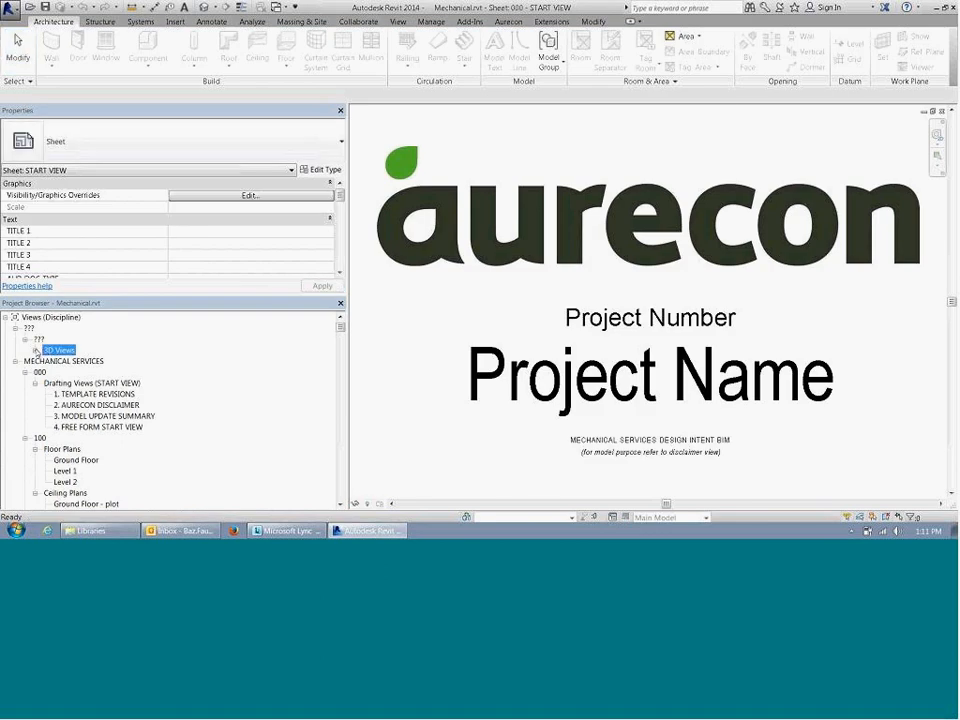
{"action": "left_click", "coordinate": [36, 351]}
{"action": "double_click", "coordinate": [61, 361]}
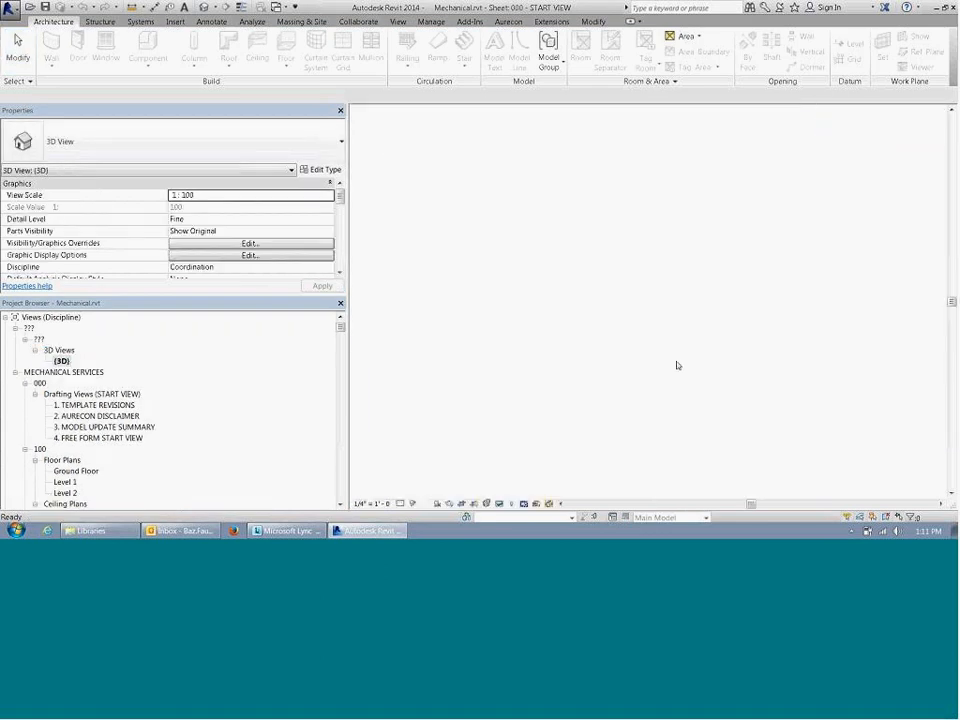
Step: Try the Hidden Line visual style on the 3D view of the building
{"action": "middle_click_drag", "start_coordinate": [698, 356], "coordinate": [521, 250]}
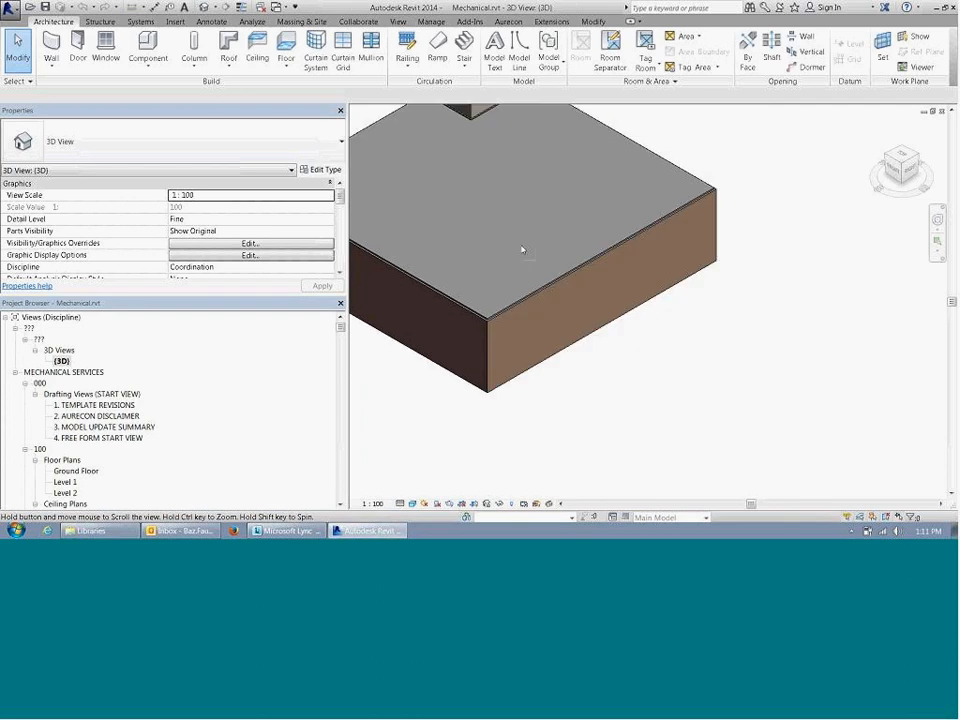
{"action": "left_click", "coordinate": [413, 504]}
{"action": "left_click", "coordinate": [434, 442]}
Step: Set the 3D view's visual style to Wireframe and select the rooftop air handling unit
{"action": "middle_click_drag", "start_coordinate": [527, 373], "coordinate": [589, 495]}
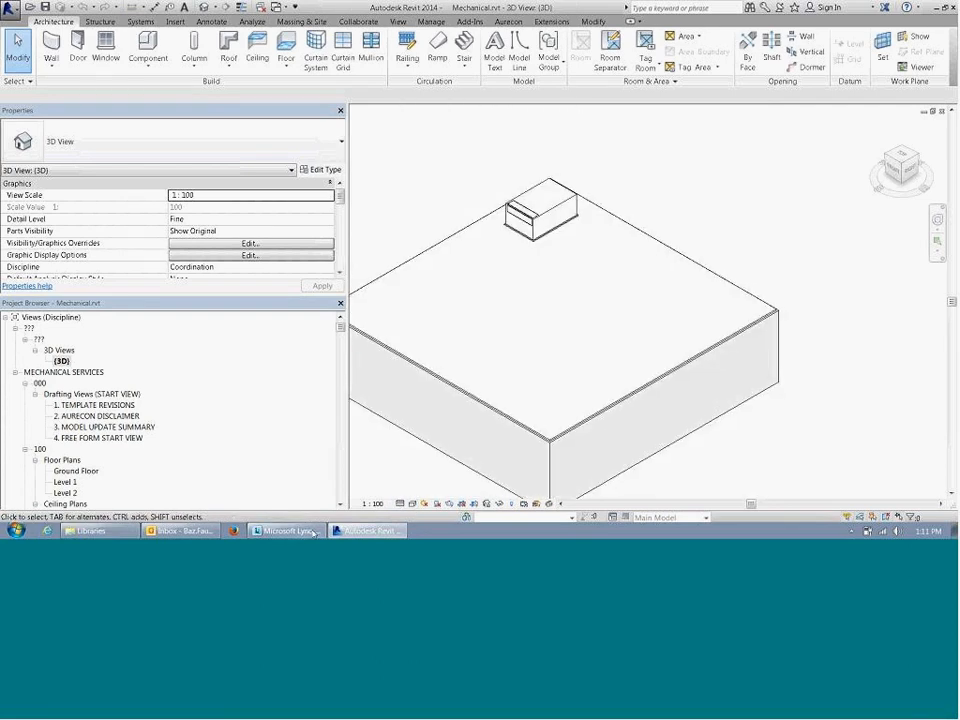
{"action": "left_click", "coordinate": [413, 504]}
{"action": "left_click", "coordinate": [439, 430]}
{"action": "middle_click_drag", "start_coordinate": [650, 398], "coordinate": [794, 418]}
{"action": "middle_click_drag", "start_coordinate": [866, 398], "coordinate": [778, 318], "text": "shift"}
{"action": "scroll", "coordinate": [788, 259], "scroll_direction": "up", "scroll_amount": 2}
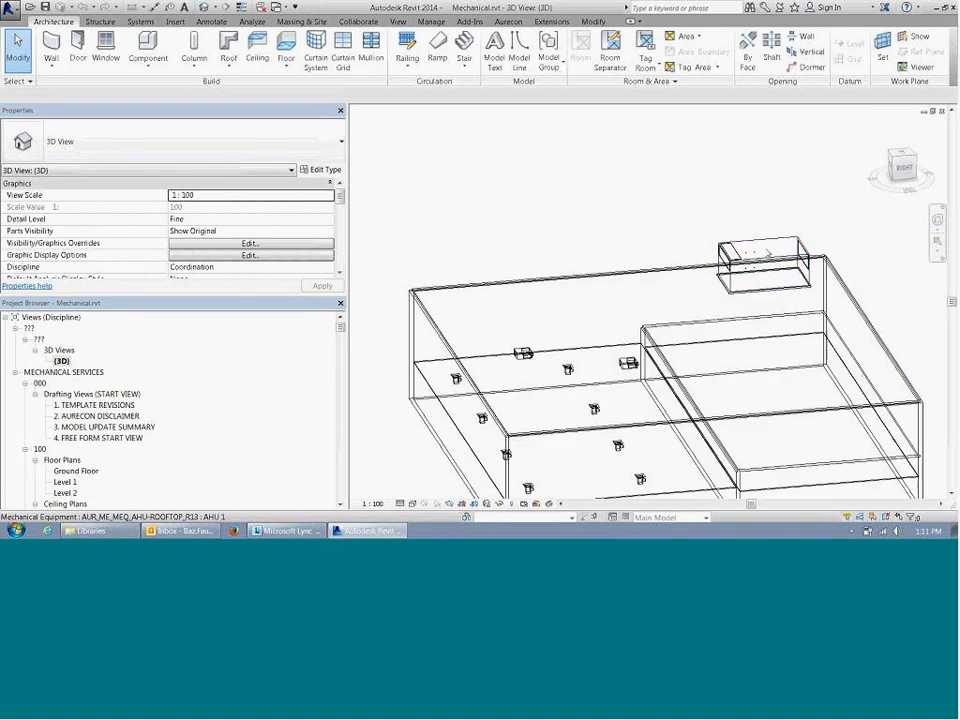
{"action": "left_click", "coordinate": [768, 244]}
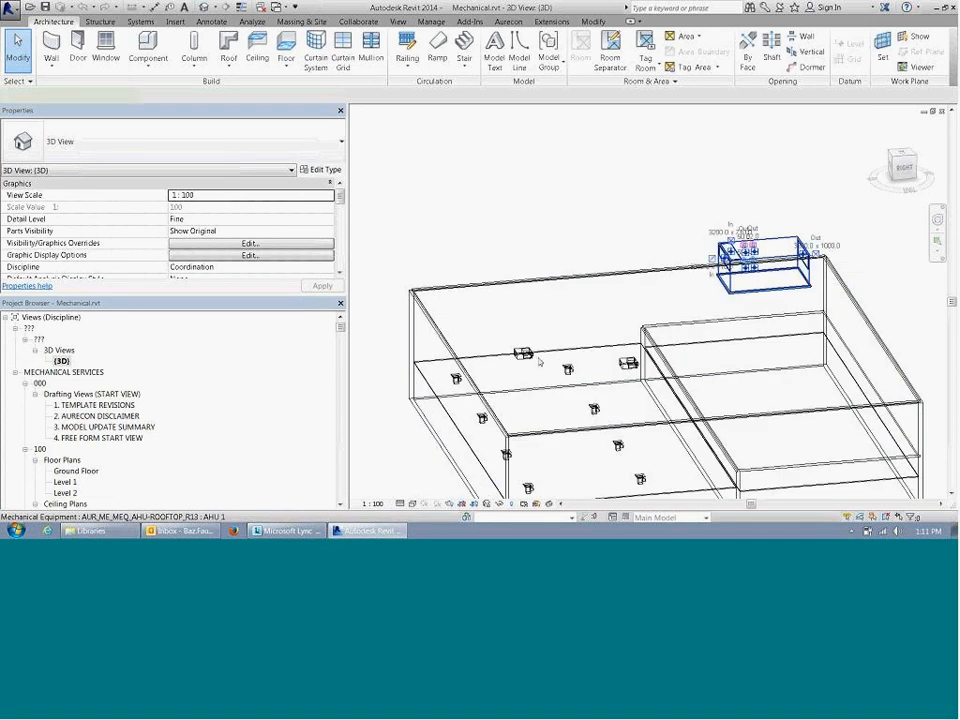
{"action": "middle_click_drag", "start_coordinate": [603, 443], "coordinate": [649, 311]}
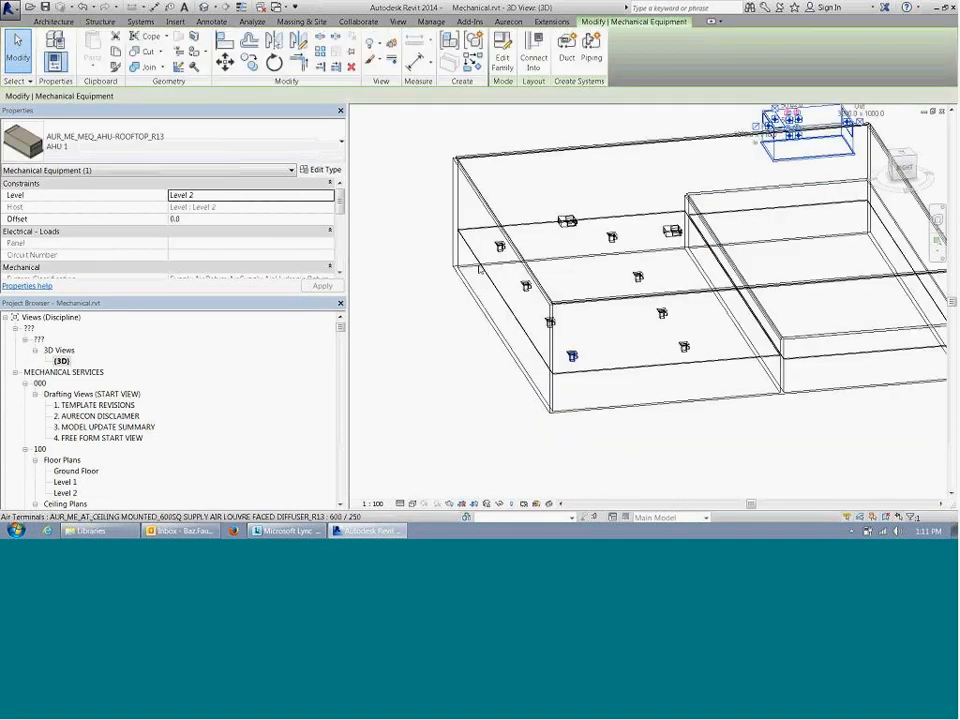
Step: Flip the work plane of the four ceiling supply air diffusers in the row nearest the outer wall
{"action": "left_click", "coordinate": [499, 246]}
{"action": "scroll", "coordinate": [502, 246], "scroll_direction": "up", "scroll_amount": 2}
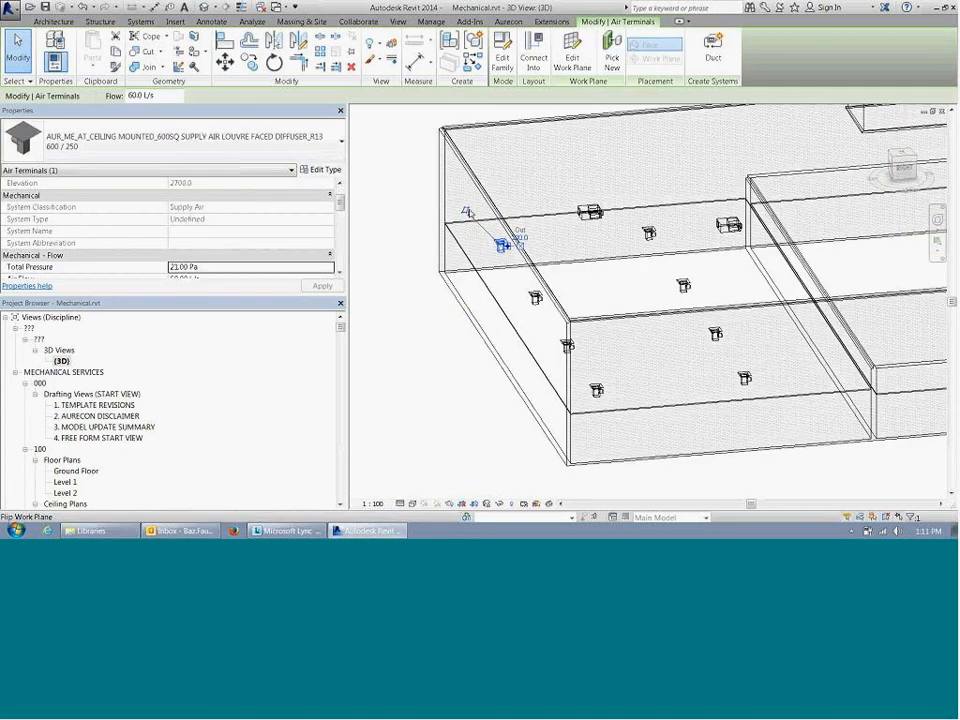
{"action": "left_click", "coordinate": [536, 299]}
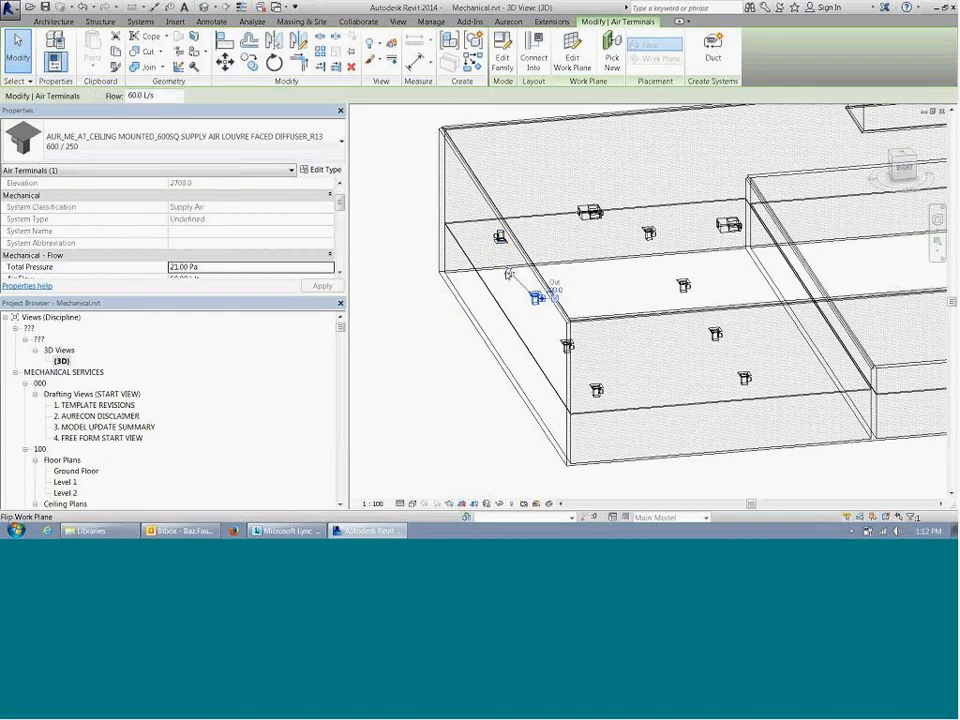
{"action": "left_click", "coordinate": [566, 345]}
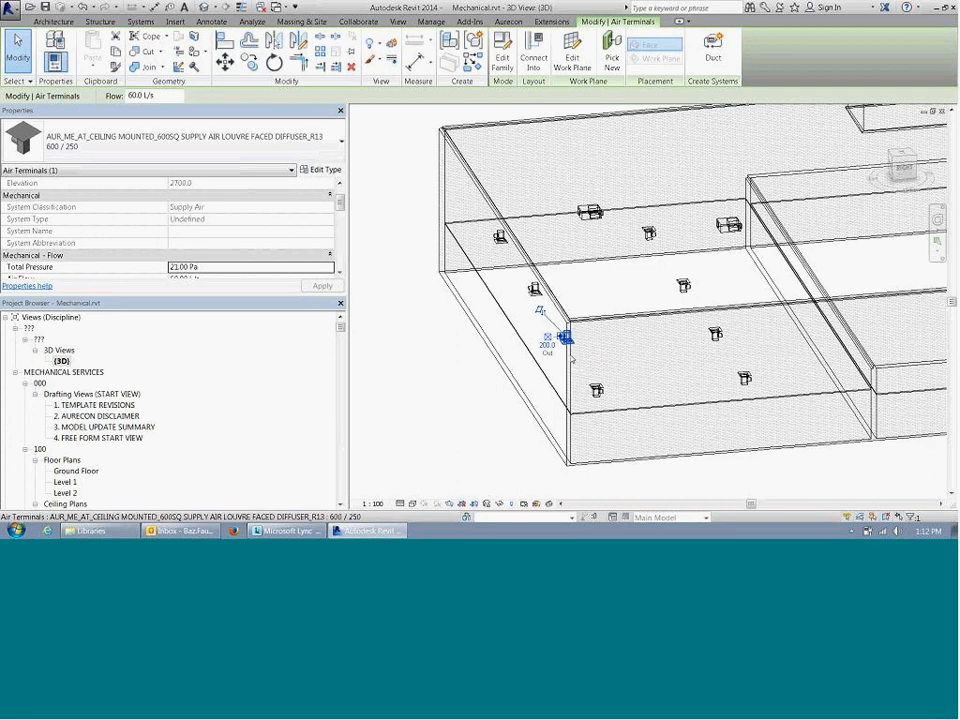
{"action": "left_click", "coordinate": [596, 390]}
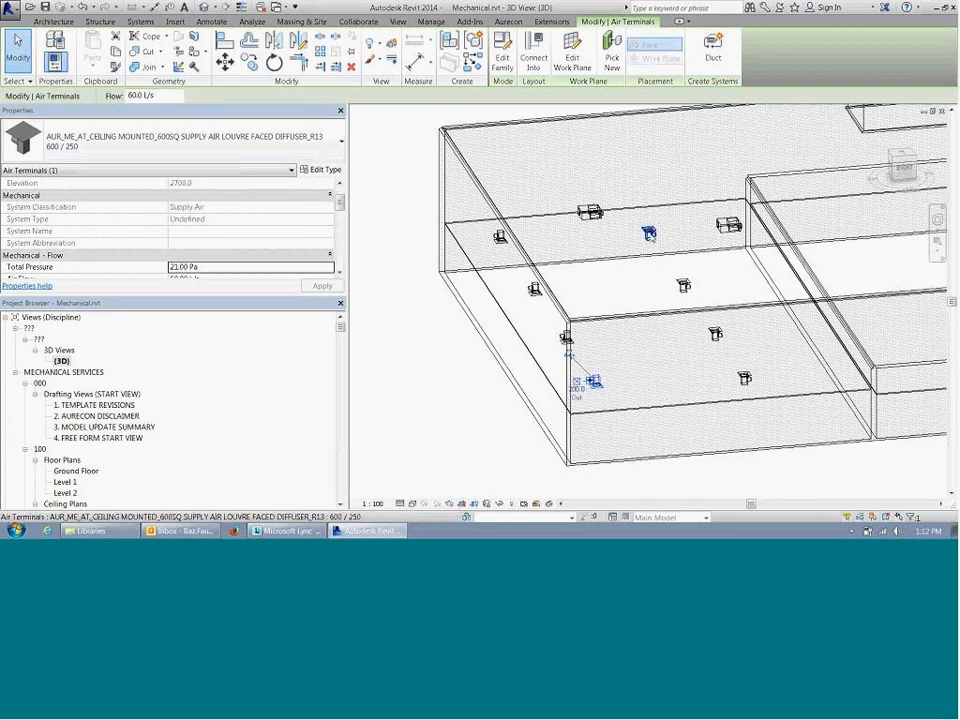
Step: Flip the work plane of the four ceiling supply air diffusers in the inner row
{"action": "left_click", "coordinate": [647, 228]}
{"action": "left_click", "coordinate": [683, 285]}
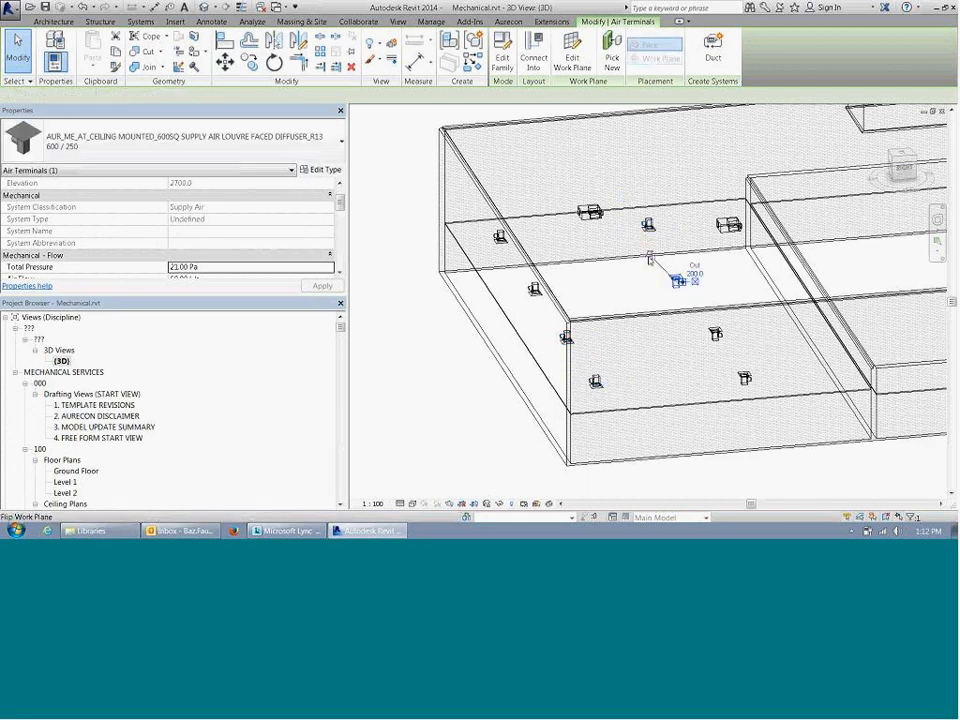
{"action": "left_click", "coordinate": [653, 258]}
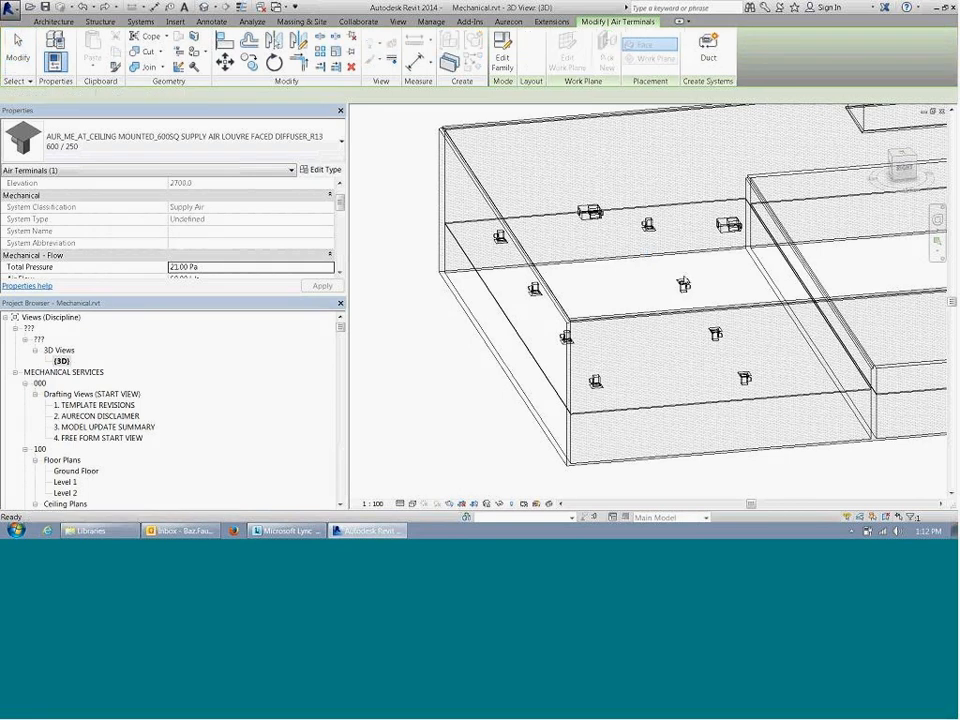
{"action": "left_click", "coordinate": [659, 263]}
{"action": "left_click", "coordinate": [716, 335]}
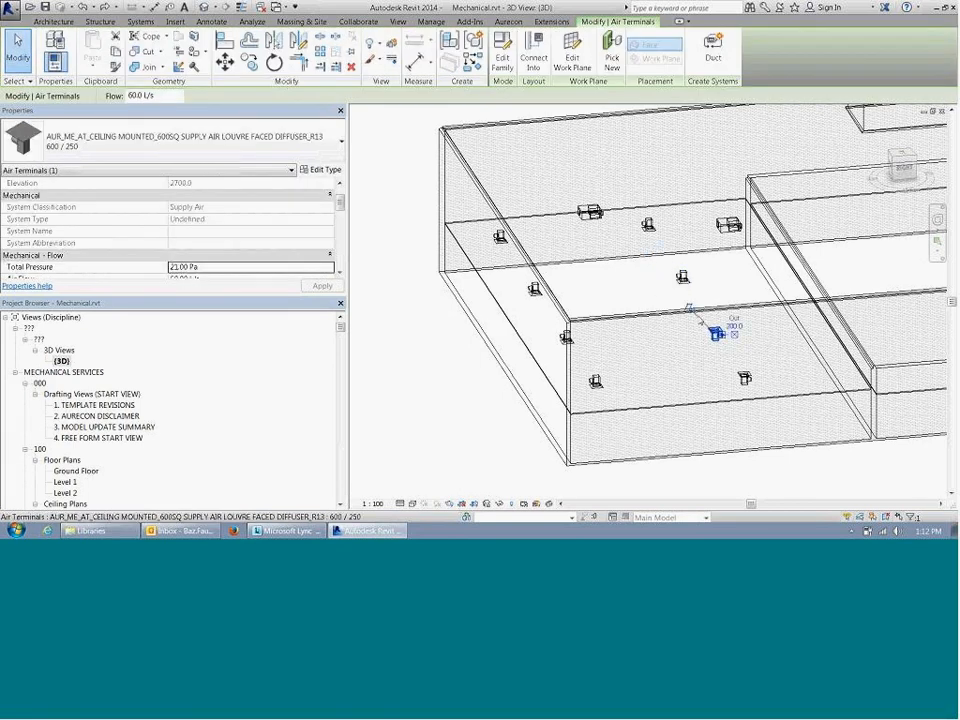
{"action": "left_click", "coordinate": [690, 309]}
{"action": "left_click", "coordinate": [745, 379]}
{"action": "left_click", "coordinate": [718, 352]}
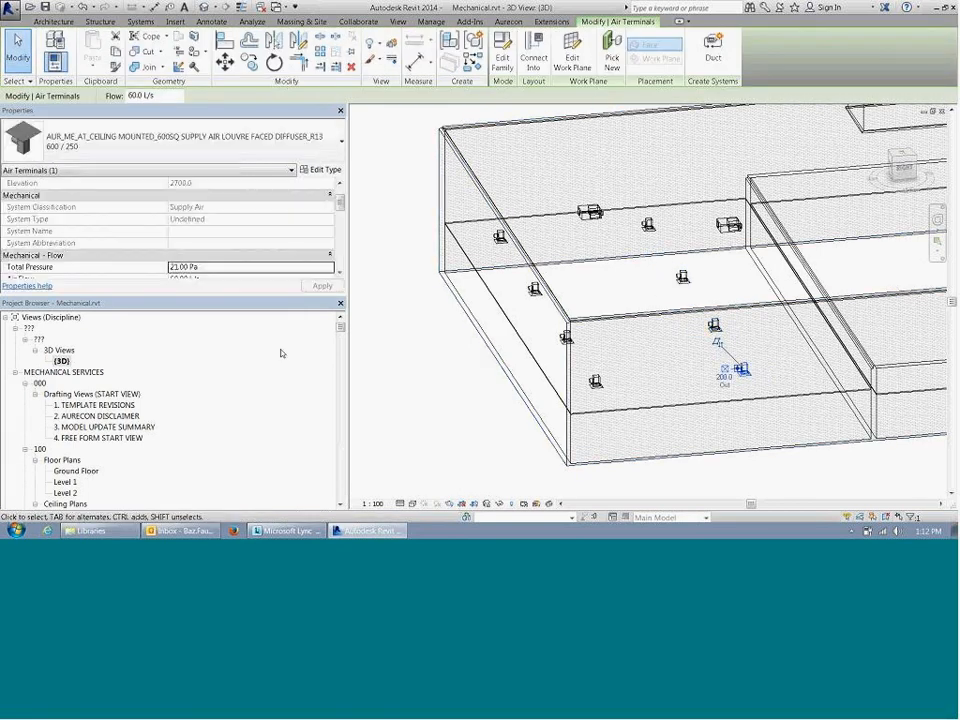
{"action": "left_click", "coordinate": [281, 354]}
{"action": "scroll", "coordinate": [457, 400], "scroll_direction": "down", "scroll_amount": 3}
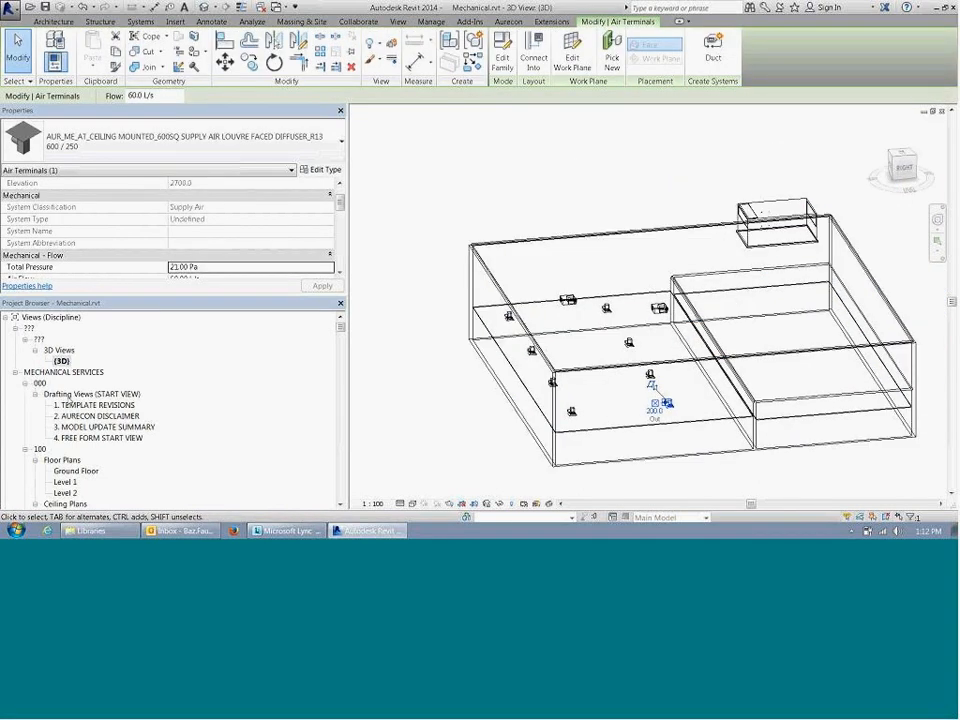
Step: Open the Ground Floor floor plan of the mechanical services views
{"action": "left_click", "coordinate": [90, 394]}
{"action": "scroll", "coordinate": [130, 424], "scroll_direction": "down", "scroll_amount": 2}
{"action": "scroll", "coordinate": [130, 424], "scroll_direction": "down", "scroll_amount": 1}
{"action": "double_click", "coordinate": [76, 371]}
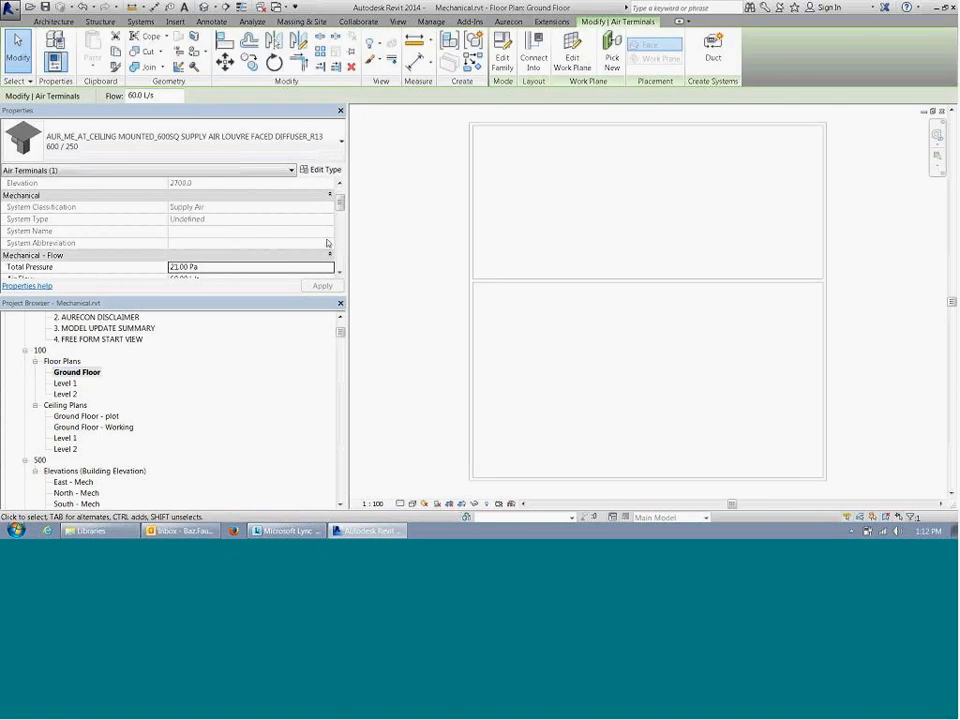
Step: Raise the Top offset in the Ground Floor plan's view range to include the ceiling diffusers and mechanical equipment
{"action": "scroll", "coordinate": [343, 218], "scroll_direction": "down", "scroll_amount": 2}
{"action": "scroll", "coordinate": [343, 218], "scroll_direction": "up", "scroll_amount": 2}
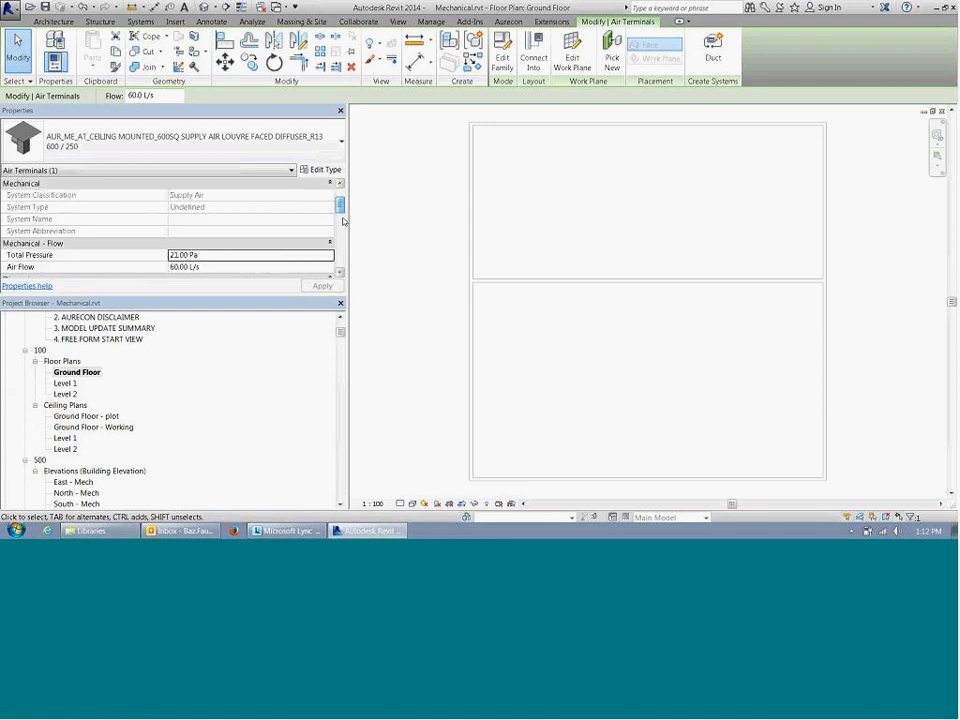
{"action": "scroll", "coordinate": [343, 224], "scroll_direction": "down", "scroll_amount": 3}
{"action": "left_click_drag", "start_coordinate": [341, 229], "coordinate": [345, 203]}
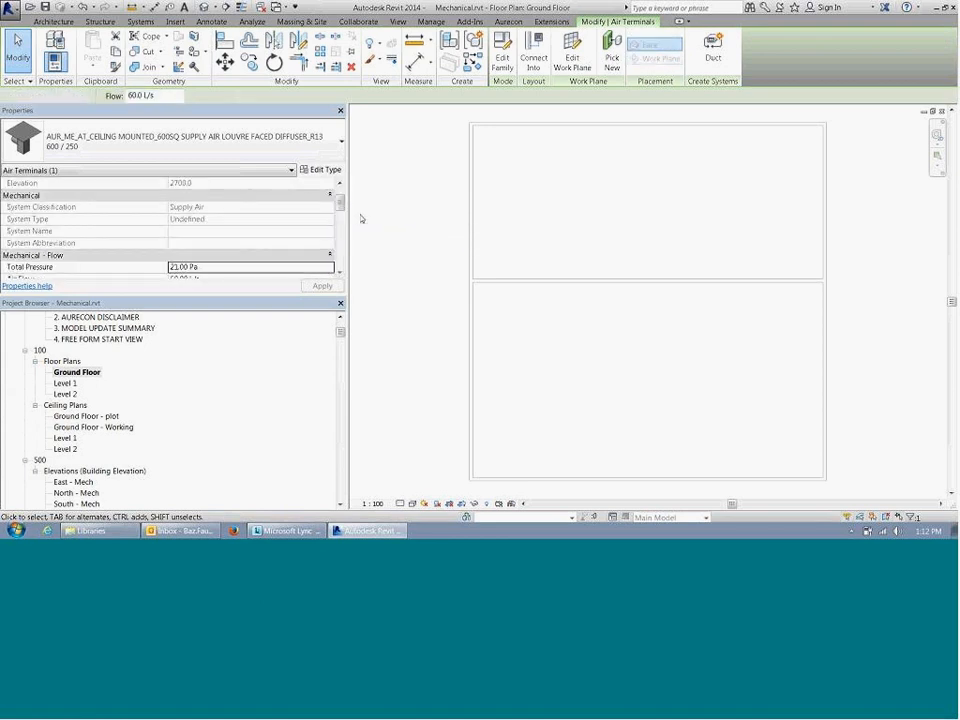
{"action": "left_click", "coordinate": [361, 218]}
{"action": "left_click_drag", "start_coordinate": [341, 212], "coordinate": [344, 254]}
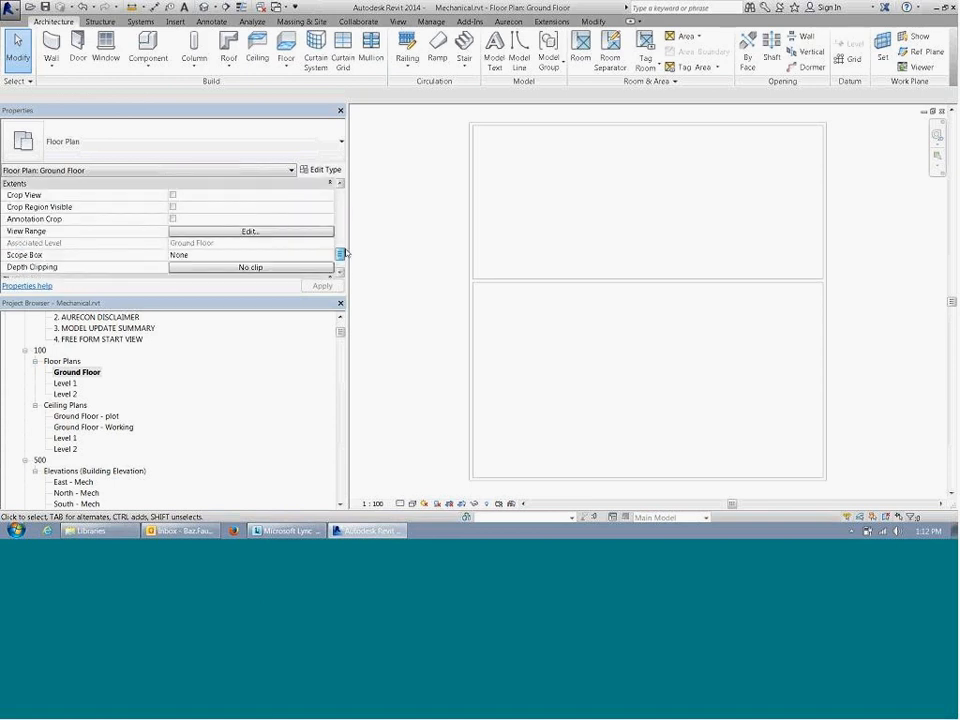
{"action": "left_click", "coordinate": [276, 231]}
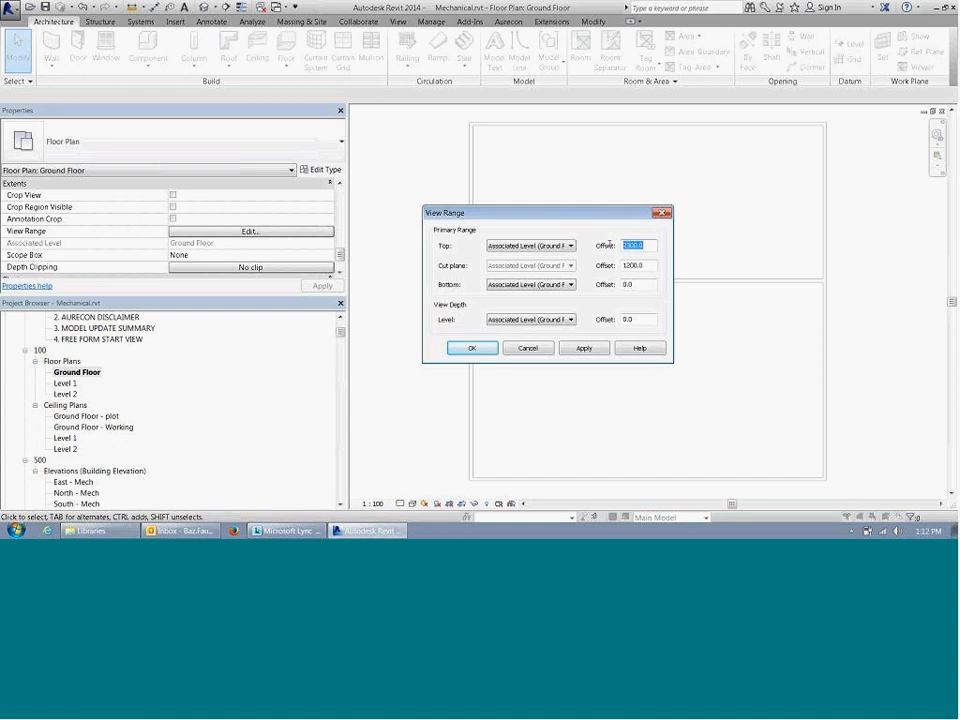
{"action": "type", "text": "3"}
{"action": "left_click", "coordinate": [474, 348]}
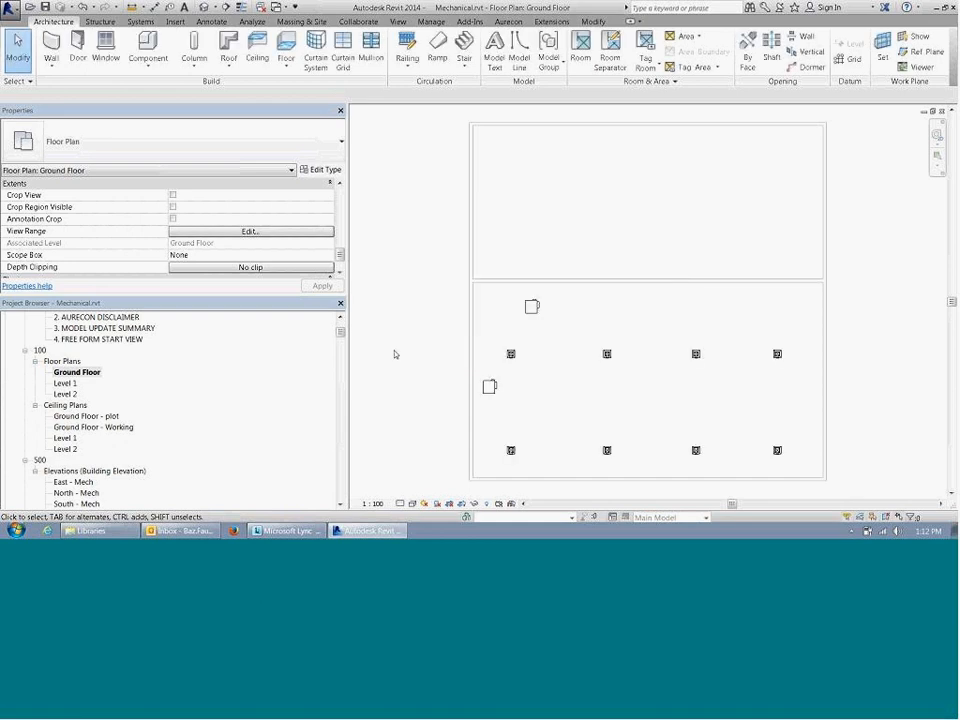
Step: Examine the layout of the supply air diffusers and the two equipment units on the Ground Floor plan
{"action": "scroll", "coordinate": [588, 372], "scroll_direction": "down", "scroll_amount": 1}
{"action": "middle_click_drag", "start_coordinate": [584, 376], "coordinate": [573, 334]}
{"action": "scroll", "coordinate": [550, 350], "scroll_direction": "up", "scroll_amount": 2}
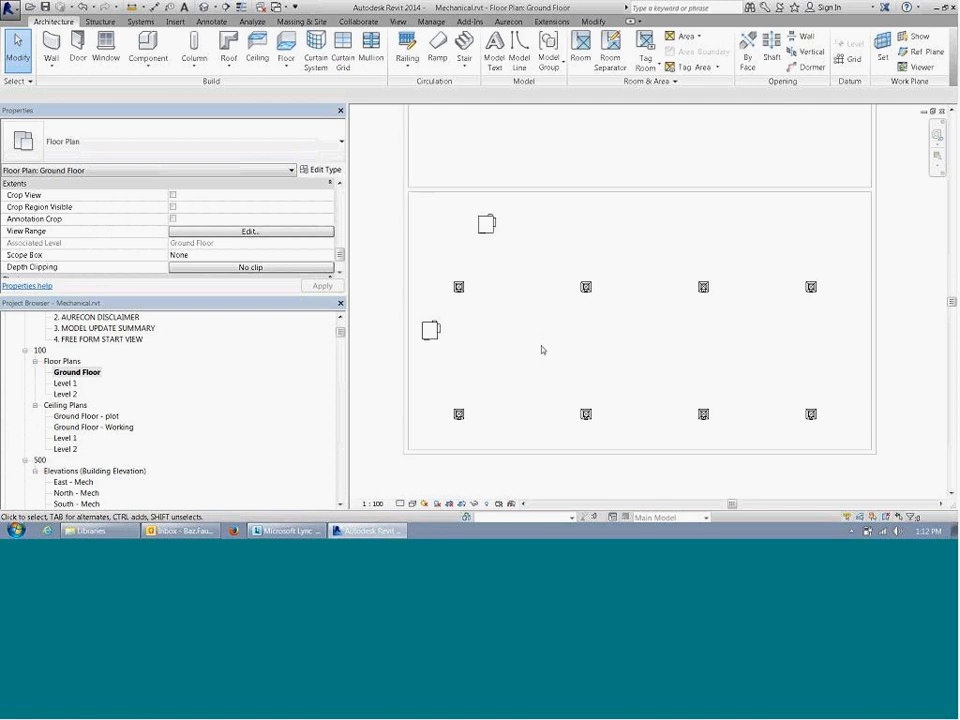
{"action": "scroll", "coordinate": [542, 349], "scroll_direction": "down", "scroll_amount": 3}
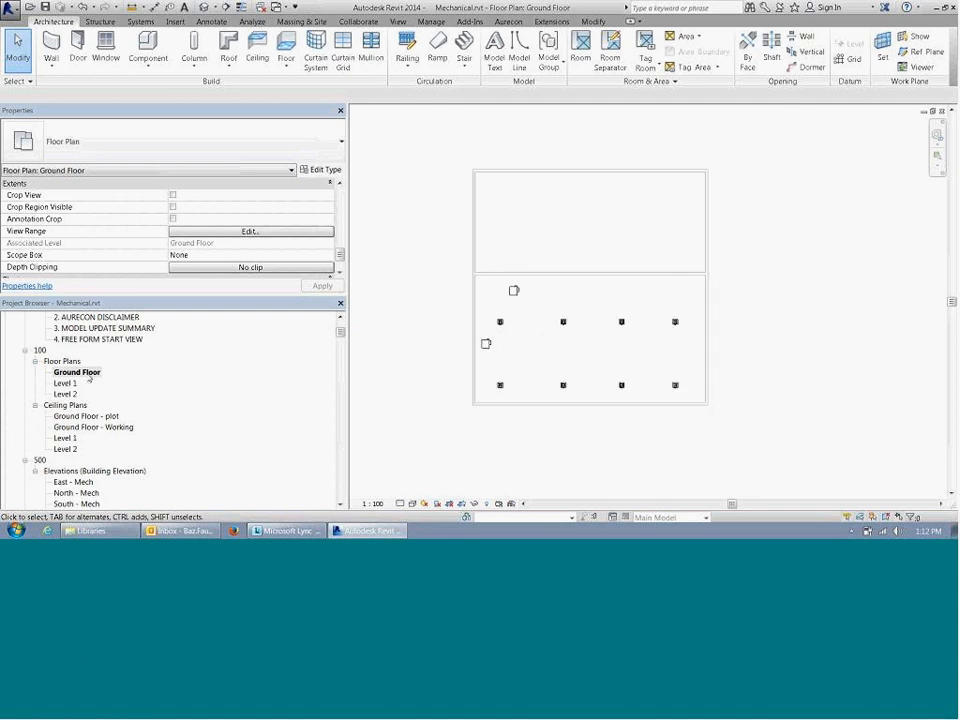
{"action": "scroll", "coordinate": [305, 300], "scroll_direction": "up", "scroll_amount": 1}
{"action": "middle_click_drag", "start_coordinate": [878, 354], "coordinate": [792, 340]}
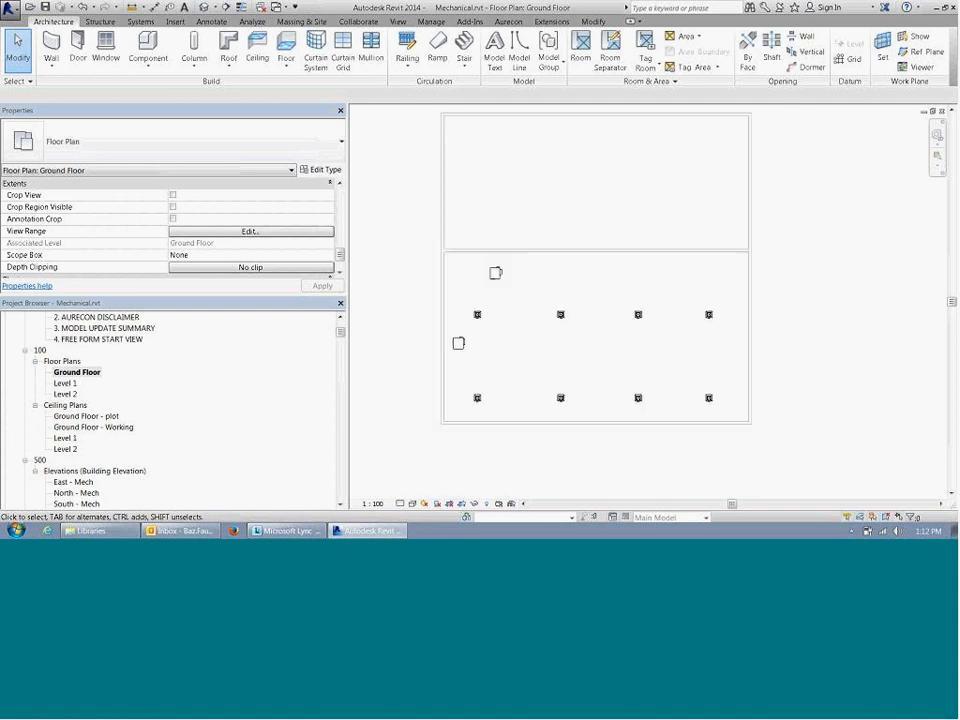
{"action": "scroll", "coordinate": [518, 318], "scroll_direction": "up", "scroll_amount": 1}
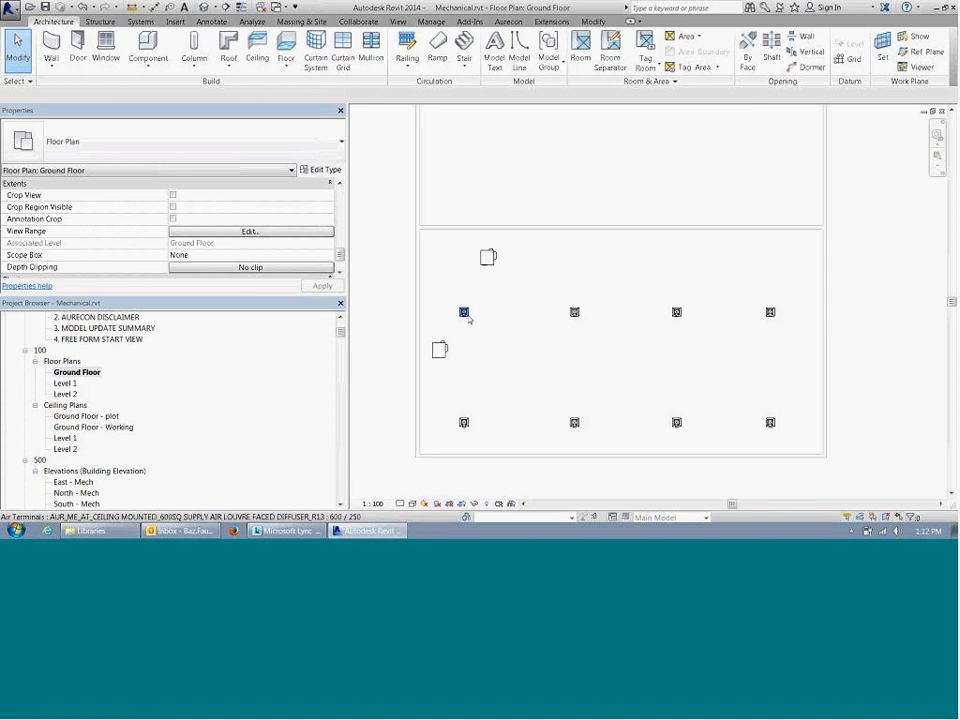
{"action": "mouse_move", "coordinate": [524, 326]}
{"action": "middle_mouse_down"}
{"action": "mouse_move", "coordinate": [536, 343]}
{"action": "mouse_move", "coordinate": [525, 322]}
{"action": "middle_mouse_up"}
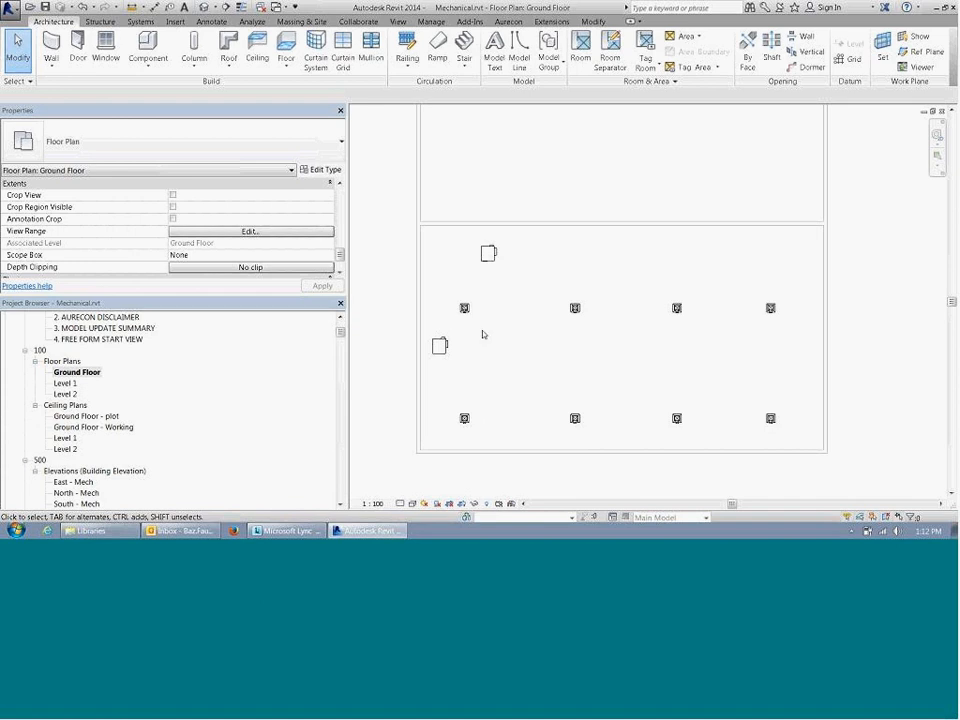
{"action": "middle_click_drag", "start_coordinate": [598, 360], "coordinate": [566, 352]}
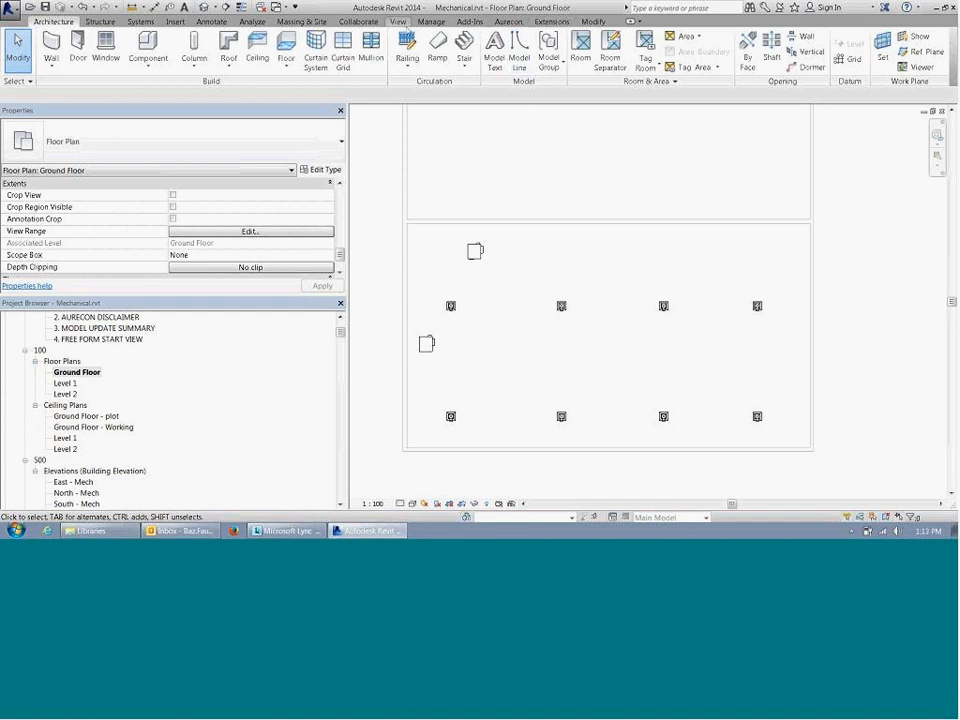
Step: Open the Ground Floor - plot reflected ceiling plan and look over its ceiling grid
{"action": "left_click", "coordinate": [399, 22]}
{"action": "left_click", "coordinate": [470, 36]}
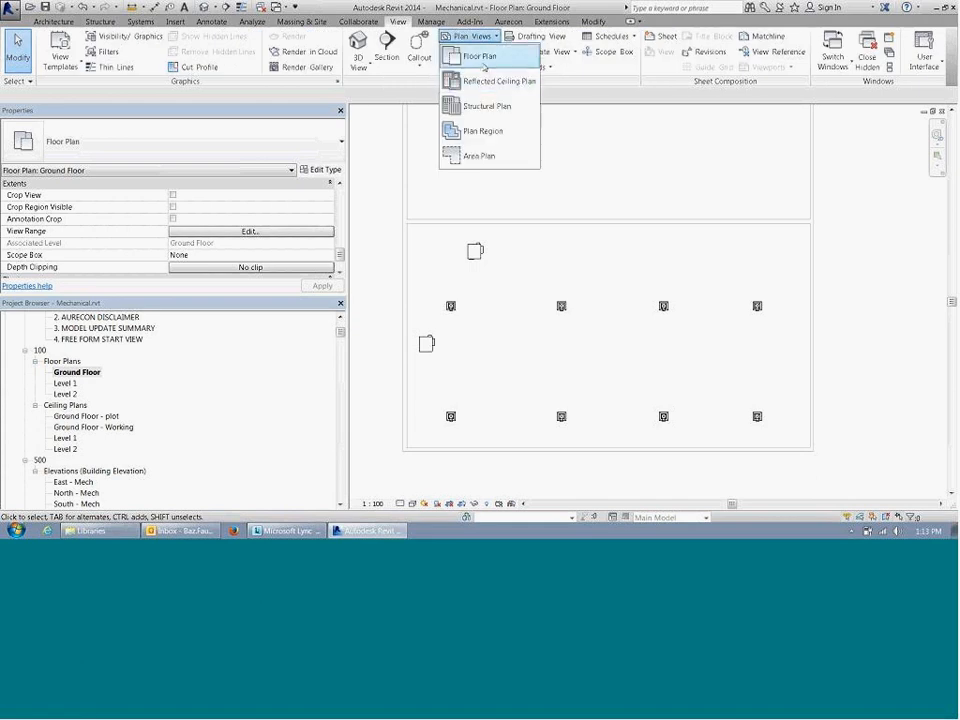
{"action": "left_click", "coordinate": [84, 425]}
{"action": "left_click", "coordinate": [87, 428]}
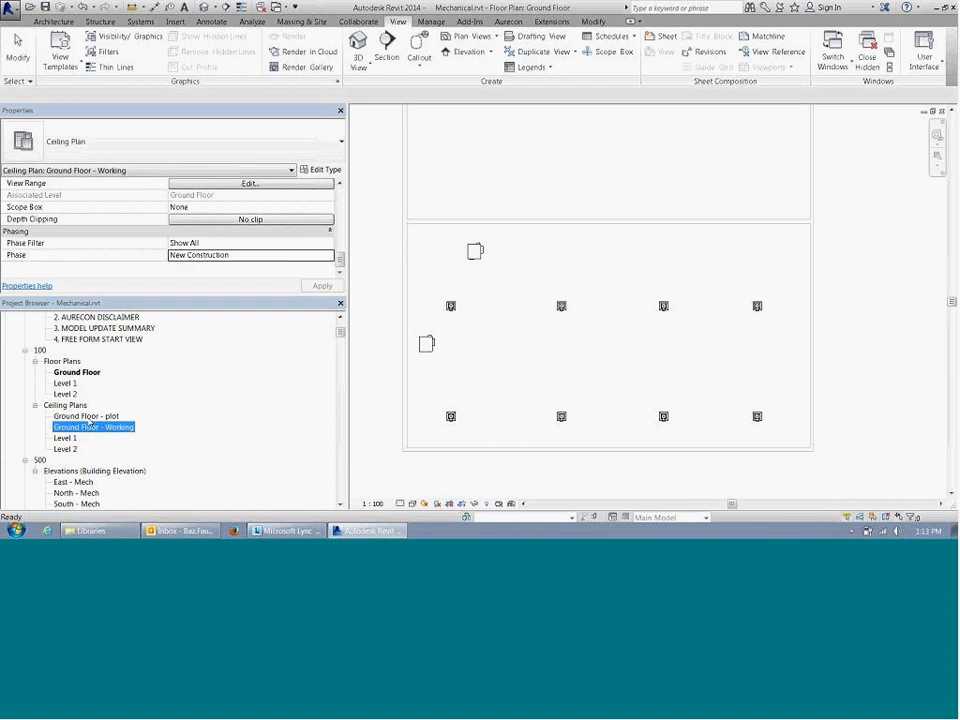
{"action": "left_click", "coordinate": [91, 418]}
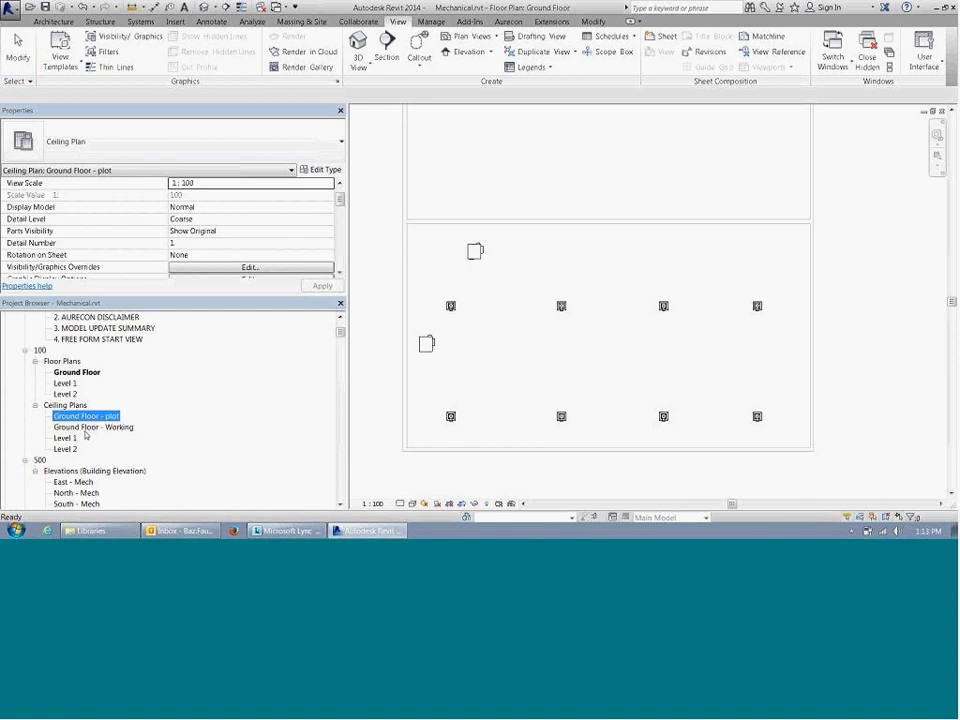
{"action": "left_click", "coordinate": [84, 431]}
{"action": "left_click", "coordinate": [83, 421]}
{"action": "double_click", "coordinate": [84, 417]}
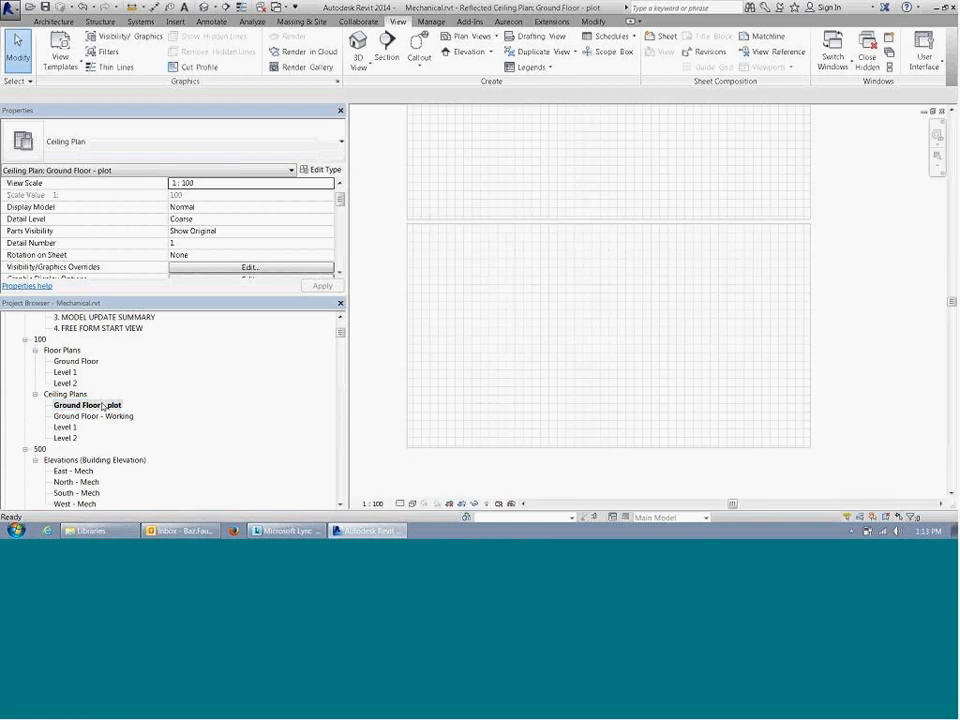
{"action": "scroll", "coordinate": [583, 350], "scroll_direction": "down", "scroll_amount": 1}
{"action": "middle_click_drag", "start_coordinate": [690, 328], "coordinate": [669, 325]}
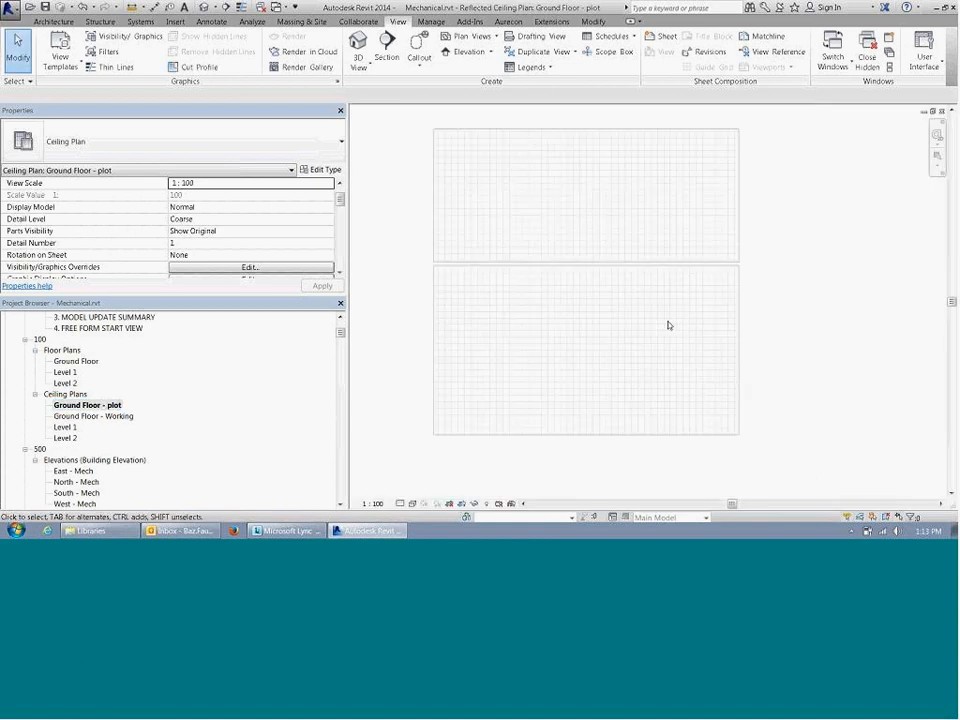
Step: Open sheet 001 - Unnamed to check the ground floor views placed on it
{"action": "left_click", "coordinate": [92, 416]}
{"action": "scroll", "coordinate": [90, 420], "scroll_direction": "down", "scroll_amount": 1}
{"action": "scroll", "coordinate": [101, 424], "scroll_direction": "down", "scroll_amount": 1}
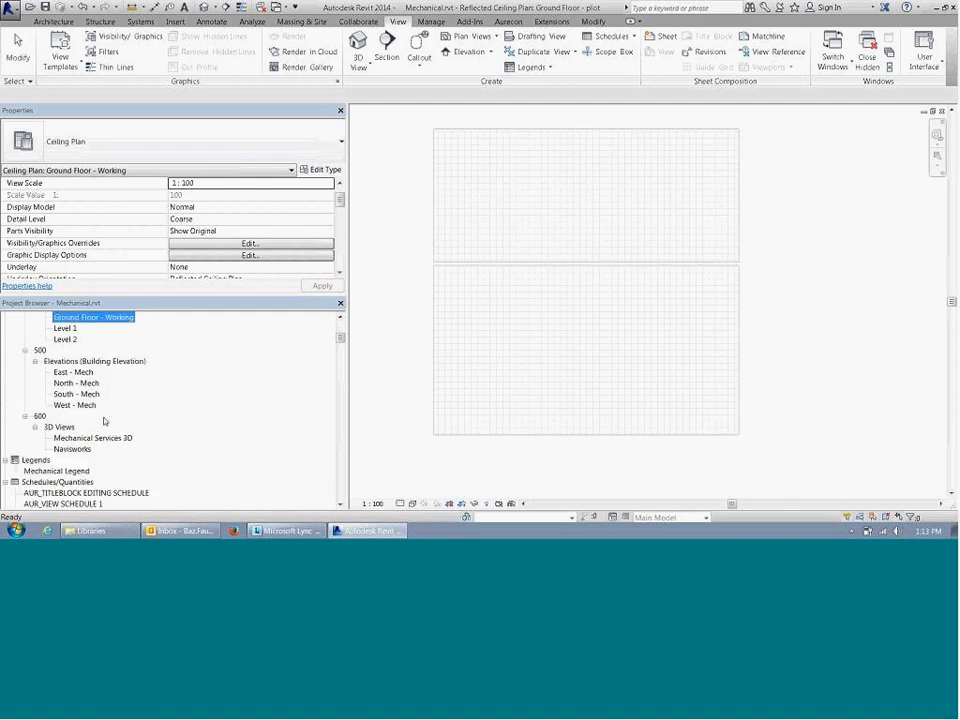
{"action": "scroll", "coordinate": [103, 421], "scroll_direction": "up", "scroll_amount": 1}
{"action": "scroll", "coordinate": [100, 430], "scroll_direction": "down", "scroll_amount": 3}
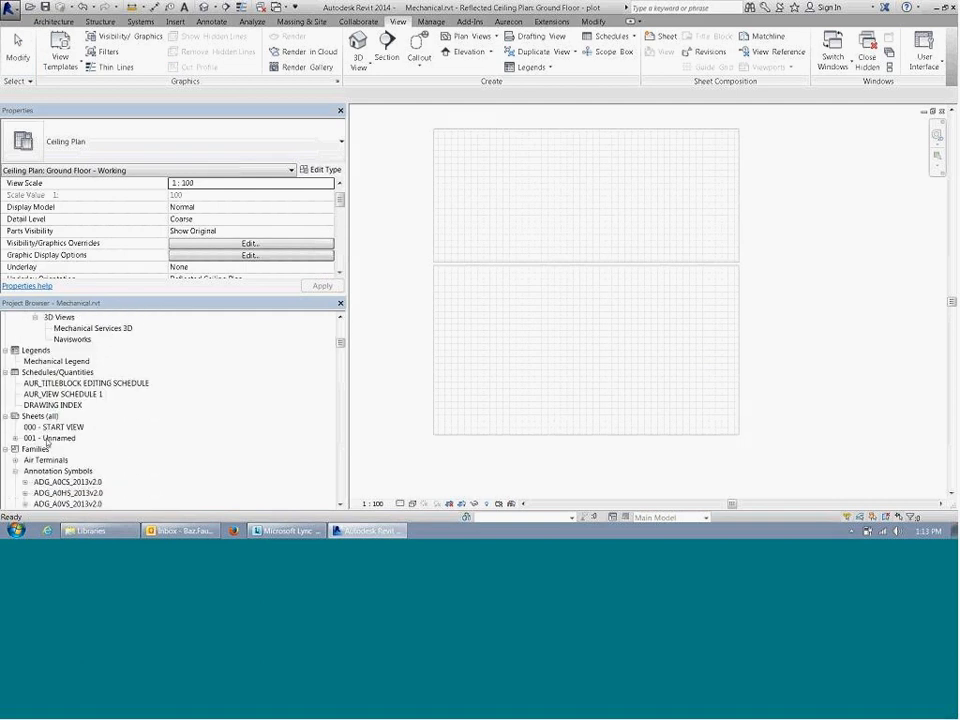
{"action": "double_click", "coordinate": [48, 438]}
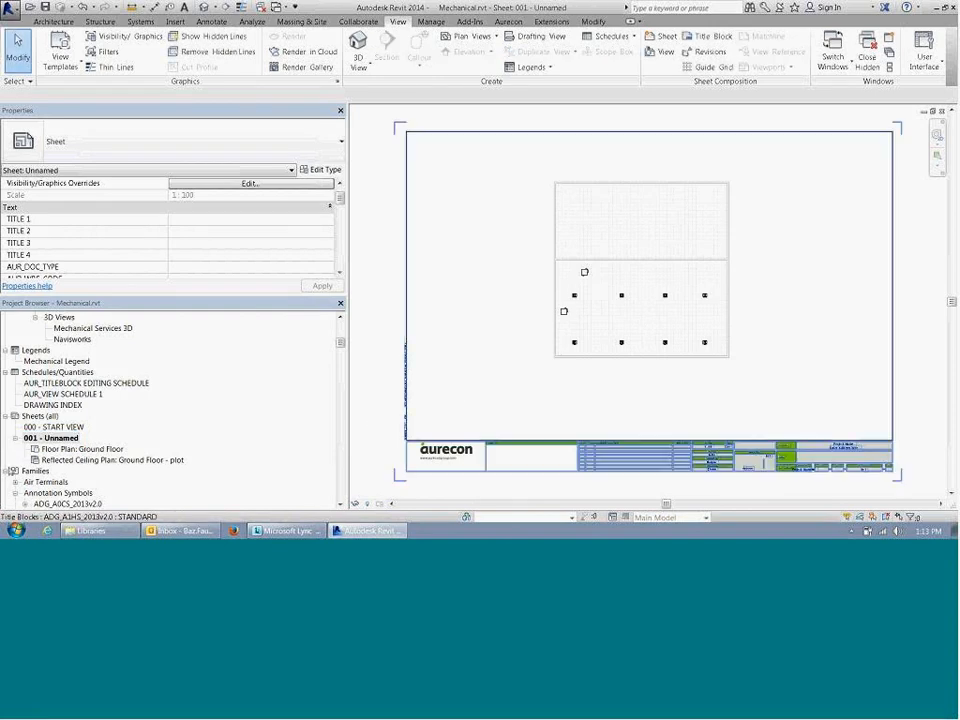
Step: Compare the floor plan and reflected ceiling plan placed on sheet 001, opening each one and returning to the sheet
{"action": "left_click", "coordinate": [110, 460]}
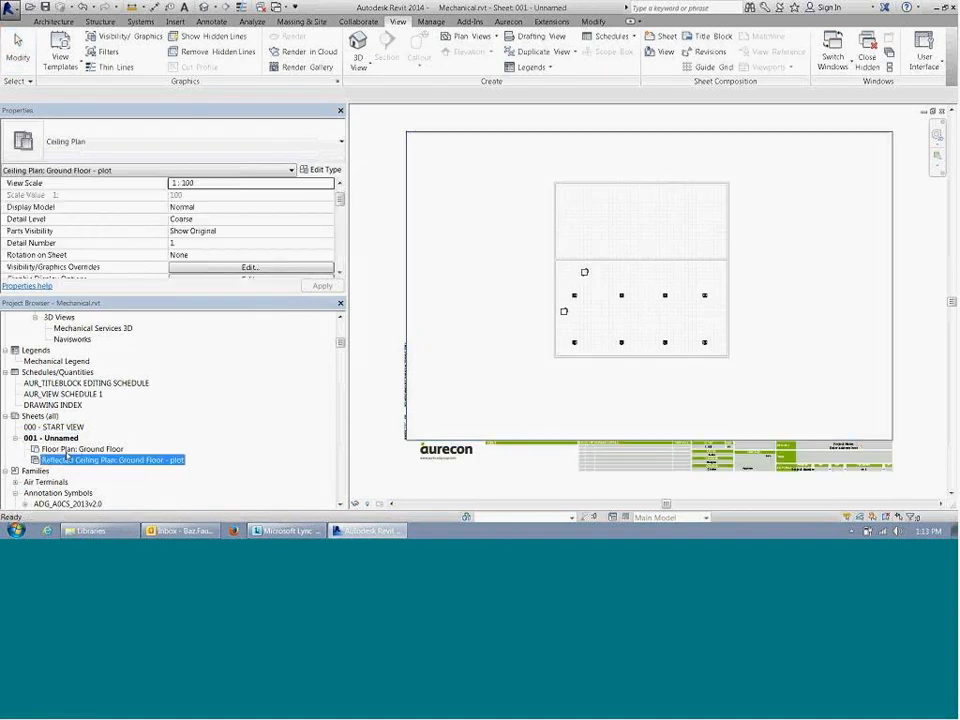
{"action": "left_click", "coordinate": [67, 450]}
{"action": "double_click", "coordinate": [67, 450]}
{"action": "double_click", "coordinate": [95, 460]}
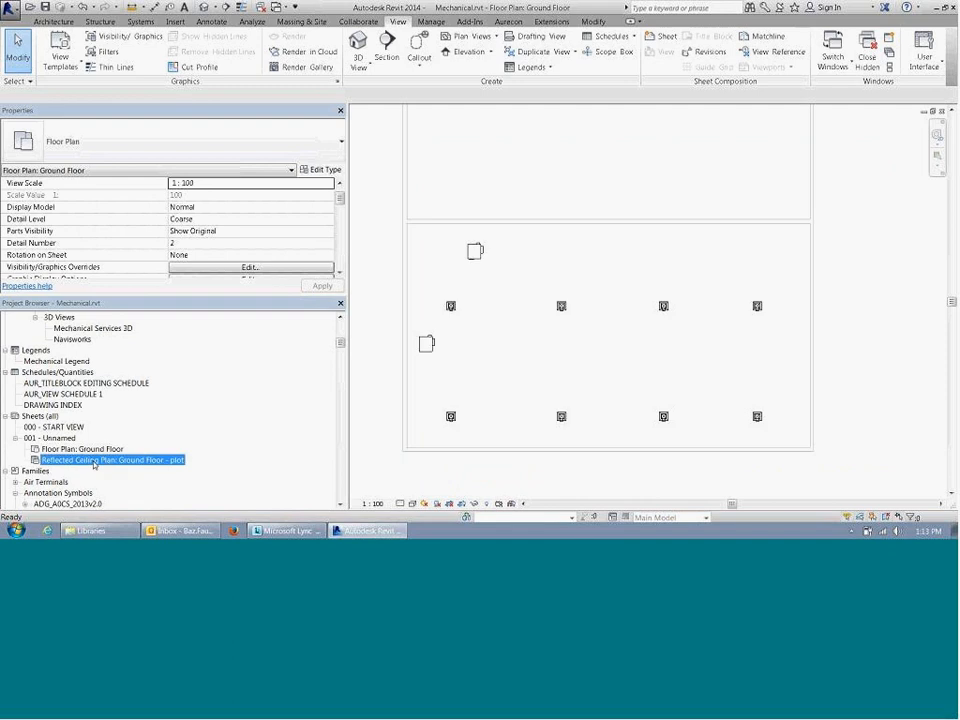
{"action": "double_click", "coordinate": [93, 451]}
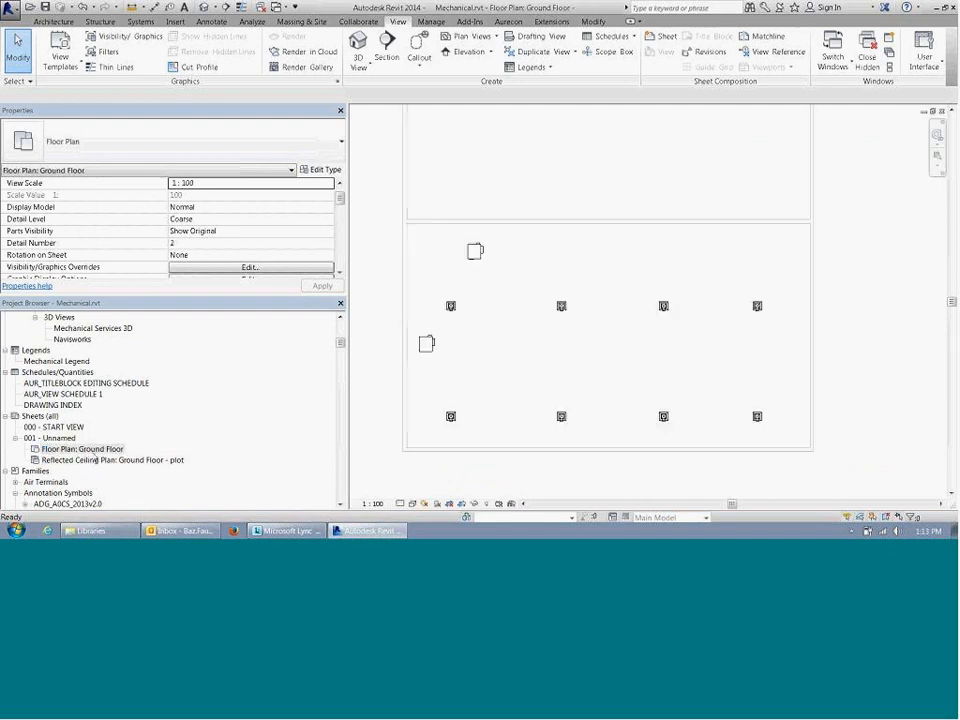
{"action": "double_click", "coordinate": [96, 460]}
{"action": "double_click", "coordinate": [52, 438]}
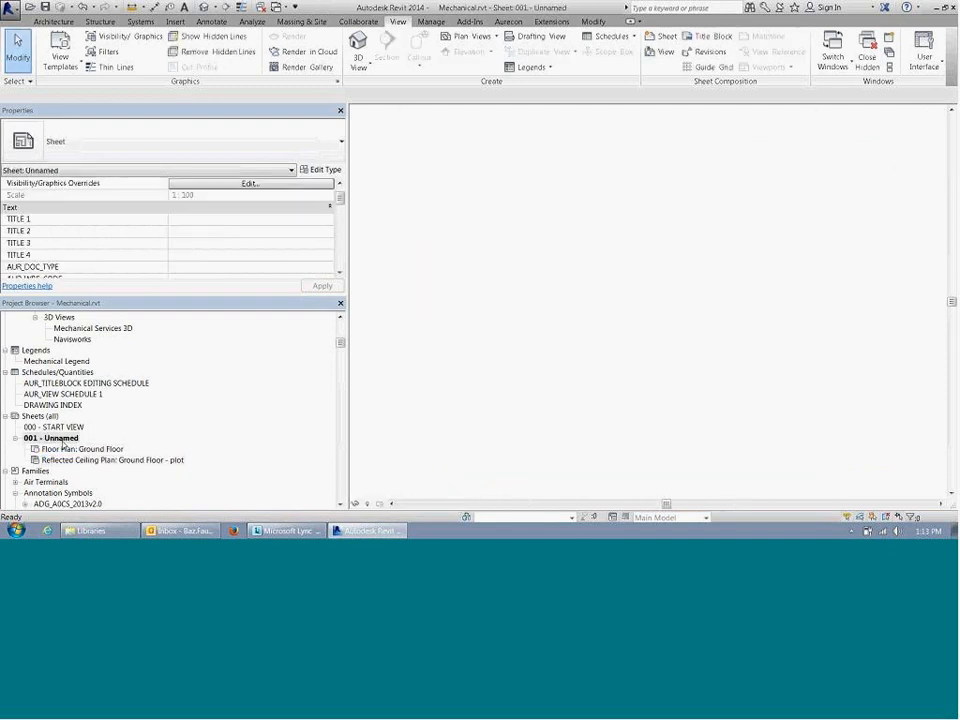
Step: Open the Ground Floor floor plan from the views listed under sheet 001 and look over its layout
{"action": "left_click", "coordinate": [79, 450]}
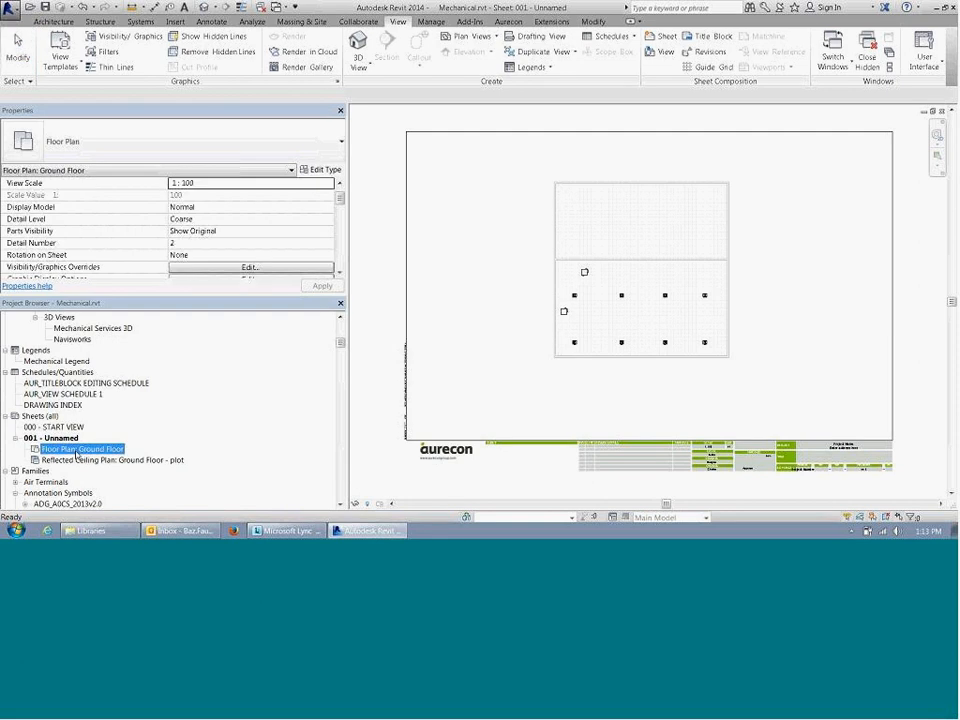
{"action": "double_click", "coordinate": [79, 451]}
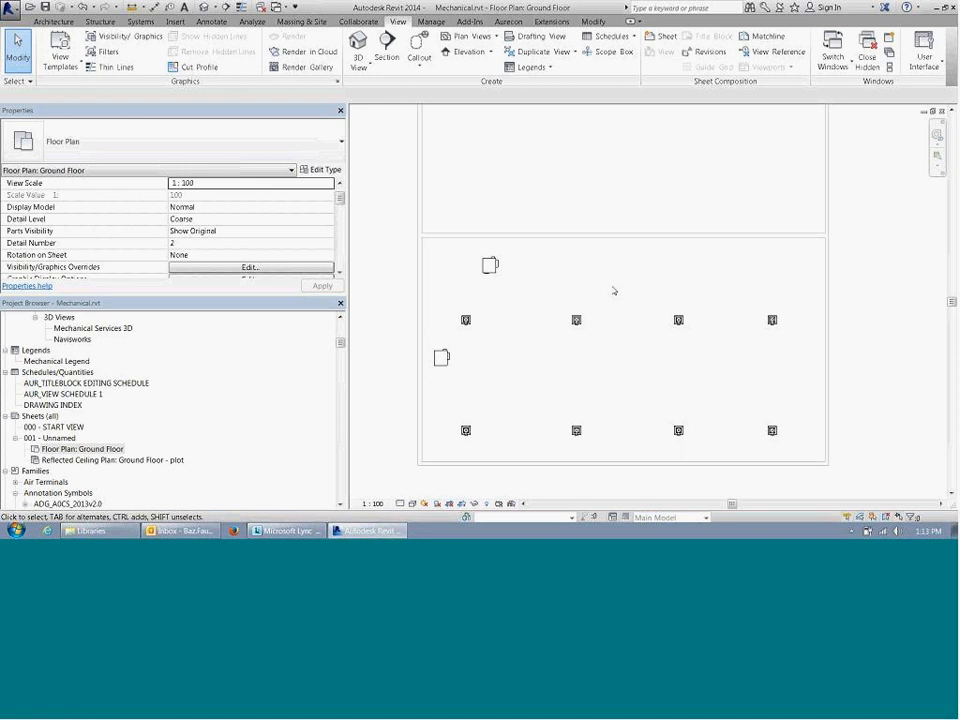
{"action": "left_click", "coordinate": [53, 21]}
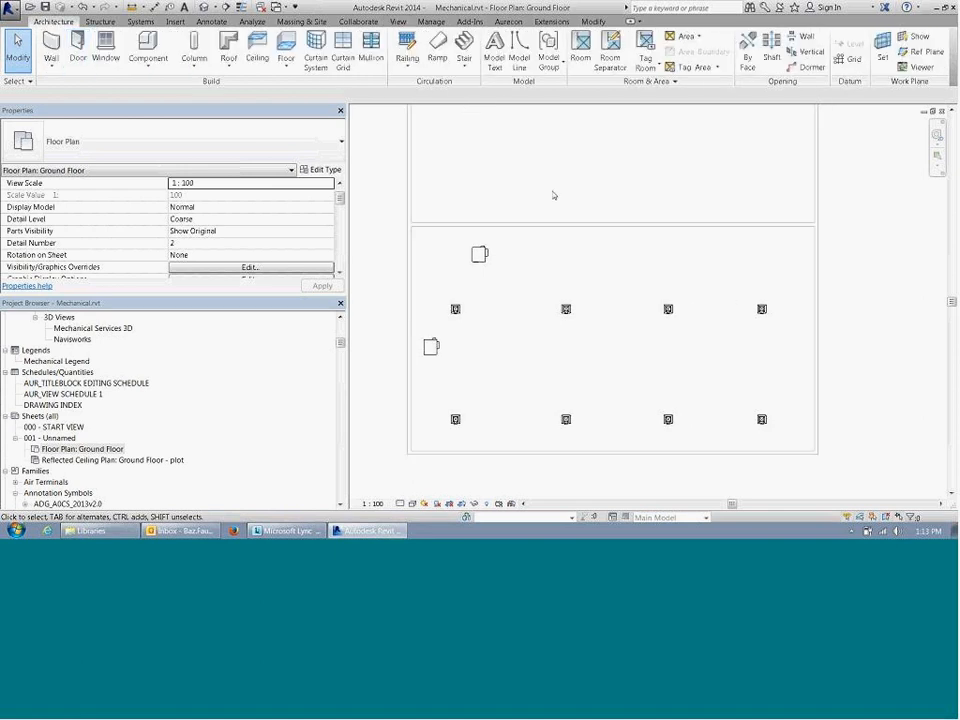
{"action": "scroll", "coordinate": [514, 229], "scroll_direction": "down", "scroll_amount": 3}
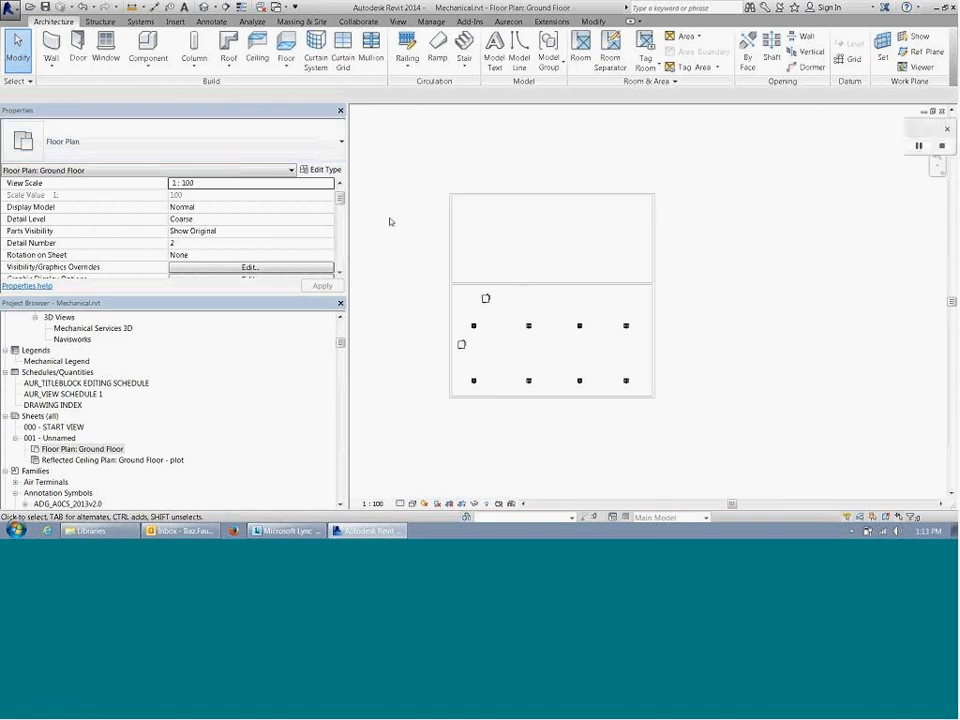
{"action": "scroll", "coordinate": [506, 304], "scroll_direction": "up", "scroll_amount": 2}
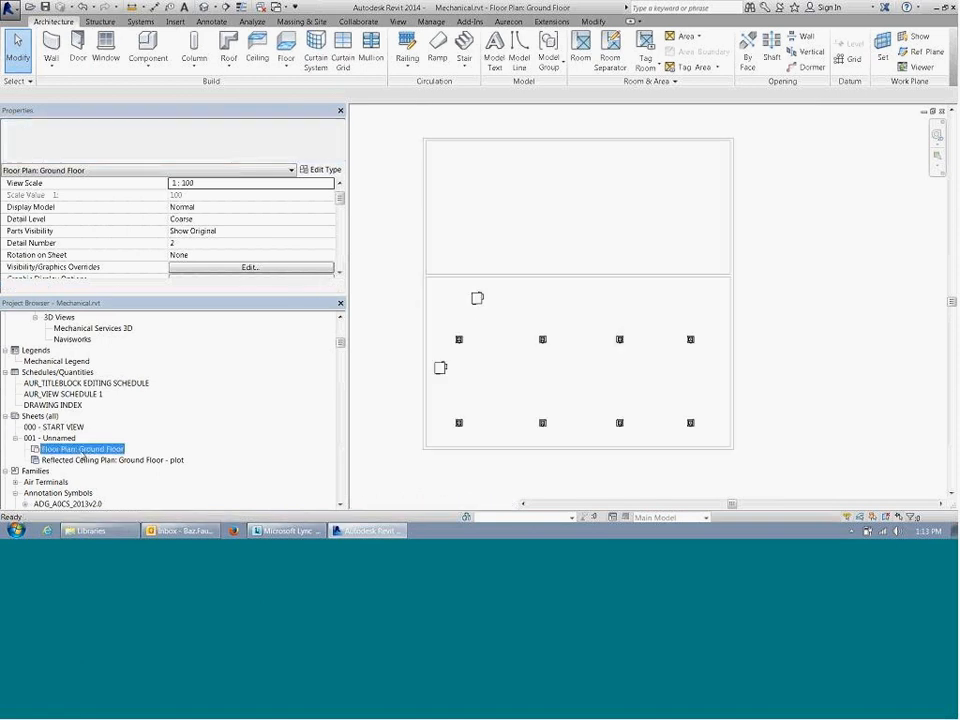
Step: Open the Ground Floor - Working reflected ceiling plan with the diffusers and mechanical equipment
{"action": "double_click", "coordinate": [84, 460]}
{"action": "left_click", "coordinate": [84, 449]}
{"action": "scroll", "coordinate": [135, 386], "scroll_direction": "up", "scroll_amount": 4}
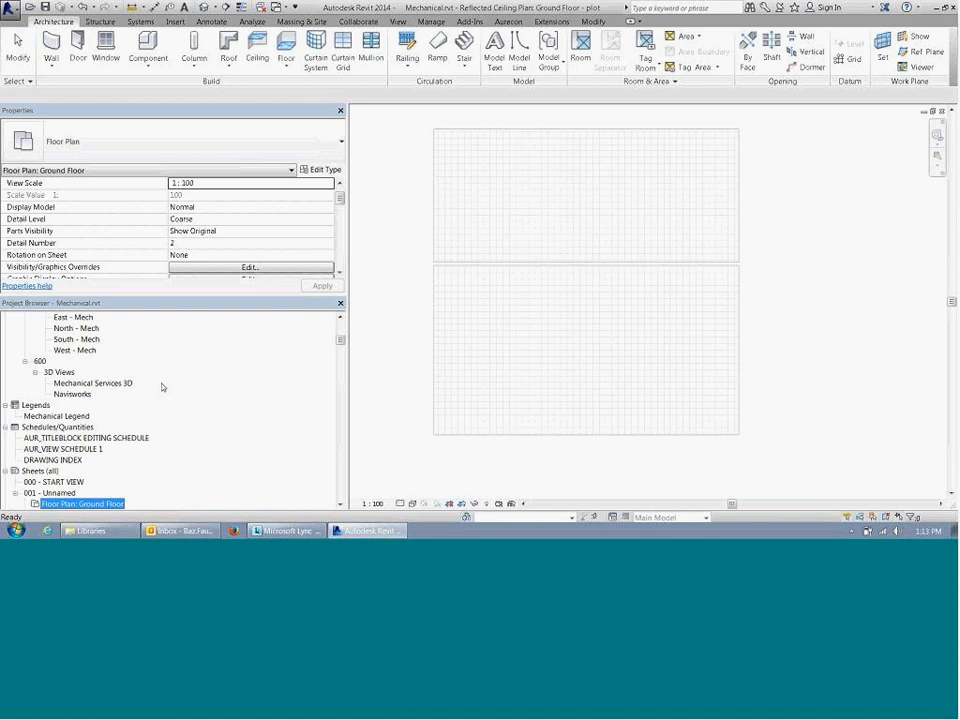
{"action": "left_click", "coordinate": [90, 339]}
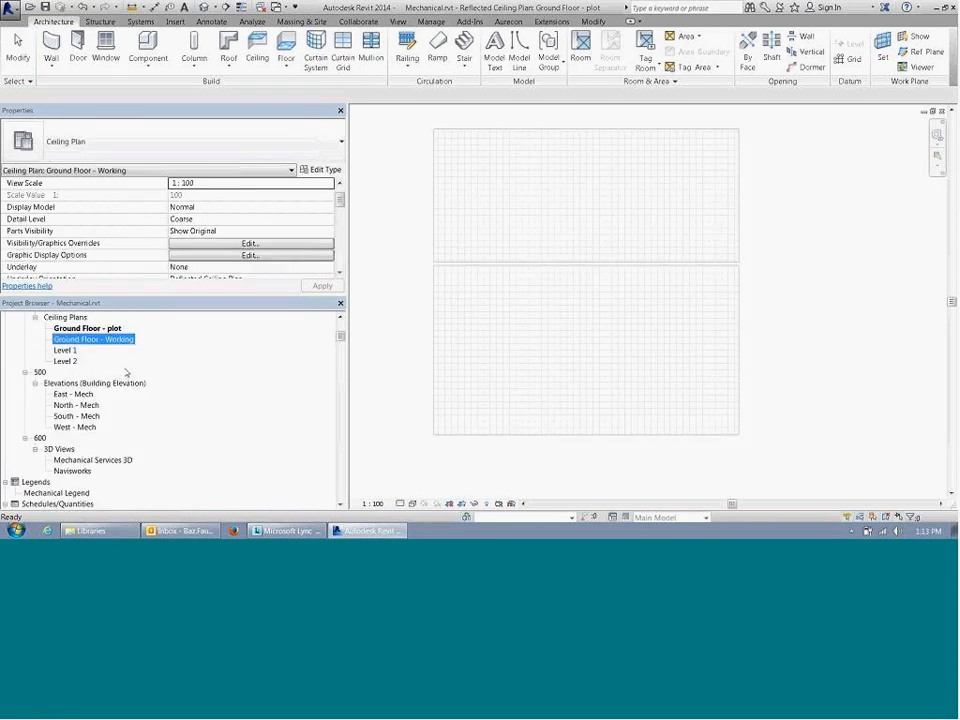
{"action": "scroll", "coordinate": [127, 373], "scroll_direction": "down", "scroll_amount": 1}
{"action": "scroll", "coordinate": [125, 372], "scroll_direction": "up", "scroll_amount": 2}
{"action": "left_click", "coordinate": [118, 352]}
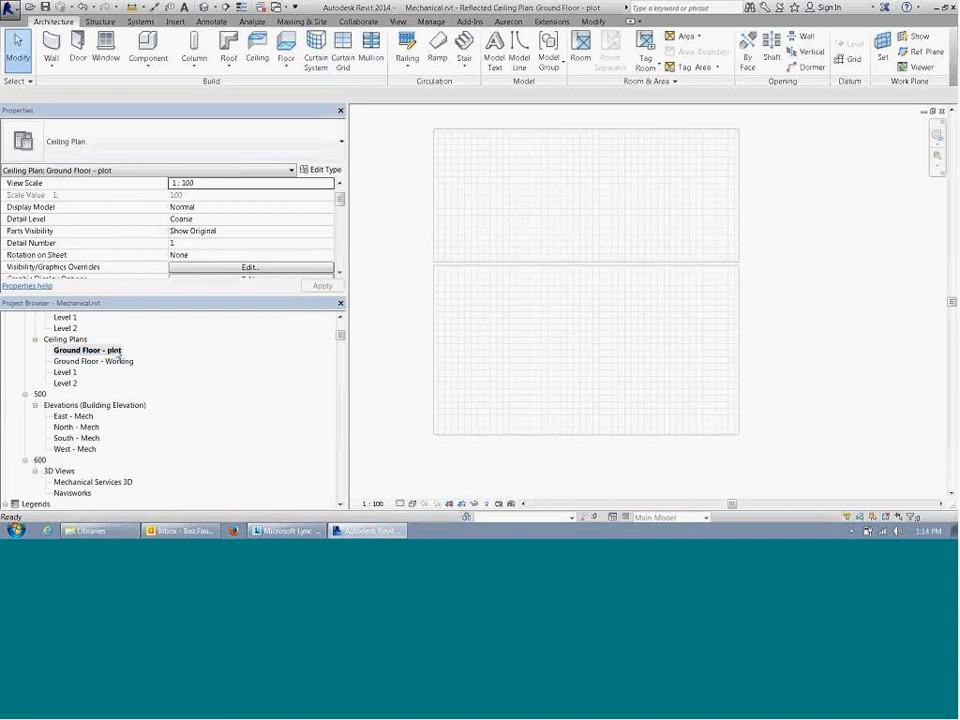
{"action": "double_click", "coordinate": [122, 363]}
{"action": "middle_click_drag", "start_coordinate": [857, 279], "coordinate": [850, 326]}
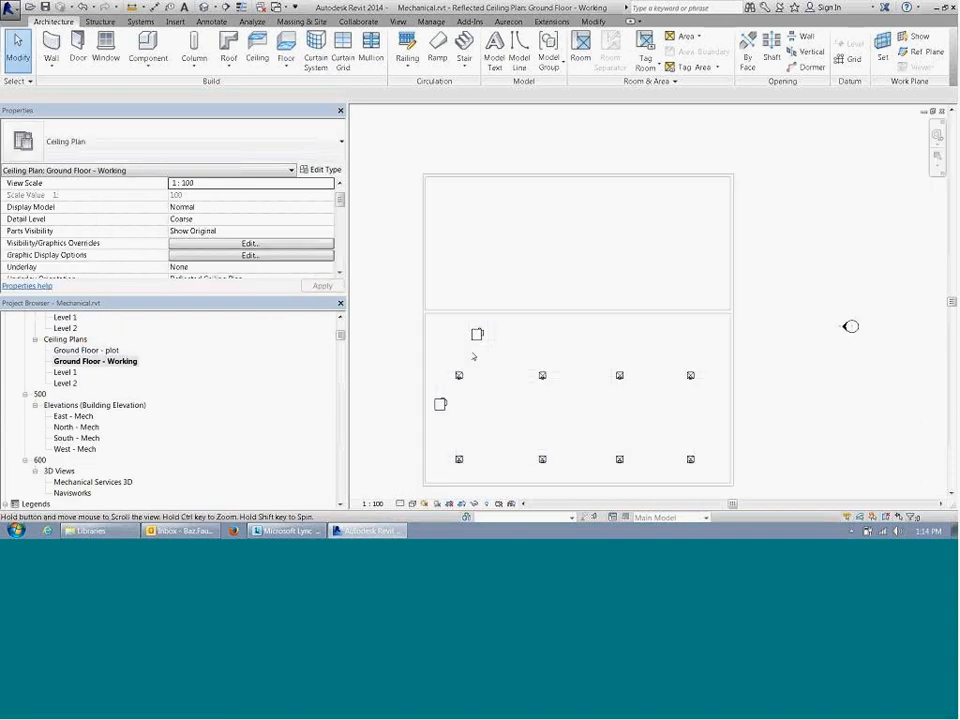
{"action": "middle_click_drag", "start_coordinate": [609, 388], "coordinate": [579, 328]}
{"action": "scroll", "coordinate": [394, 314], "scroll_direction": "up", "scroll_amount": 5}
{"action": "scroll", "coordinate": [493, 234], "scroll_direction": "down", "scroll_amount": 5}
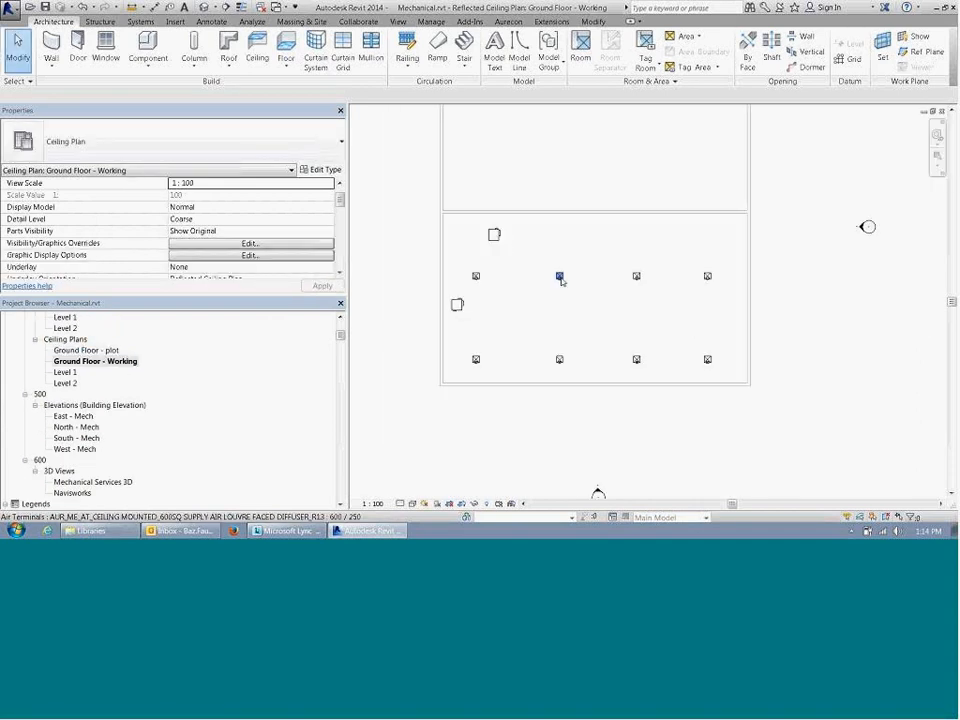
{"action": "middle_click_drag", "start_coordinate": [585, 428], "coordinate": [580, 459]}
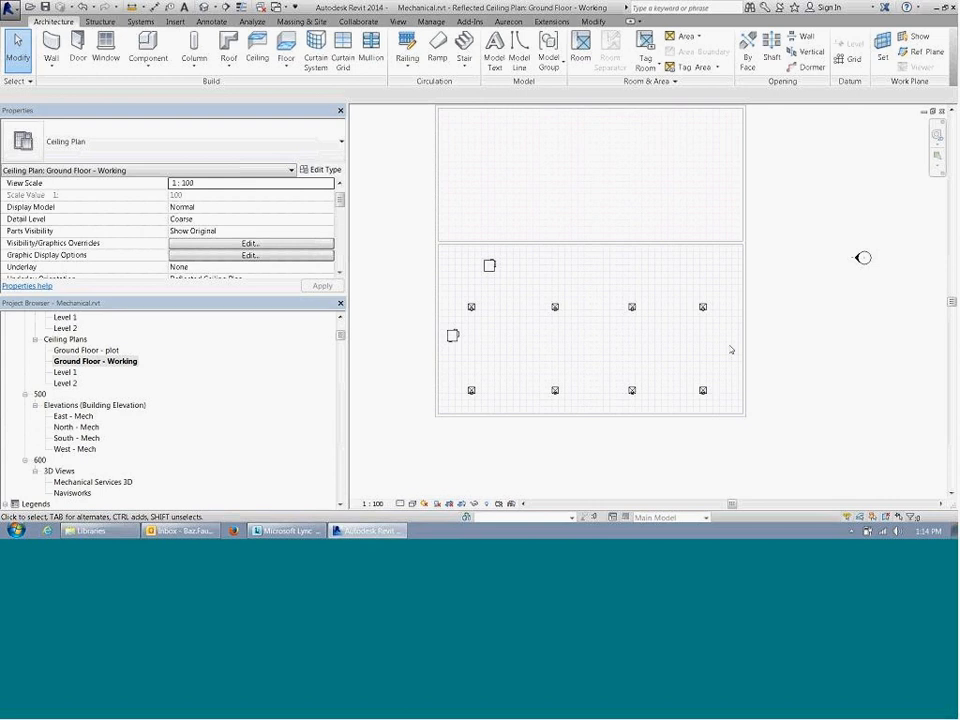
{"action": "middle_click_drag", "start_coordinate": [721, 232], "coordinate": [700, 231]}
{"action": "scroll", "coordinate": [701, 230], "scroll_direction": "up", "scroll_amount": 2}
{"action": "middle_click_drag", "start_coordinate": [748, 267], "coordinate": [735, 290]}
{"action": "scroll", "coordinate": [760, 286], "scroll_direction": "down", "scroll_amount": 3}
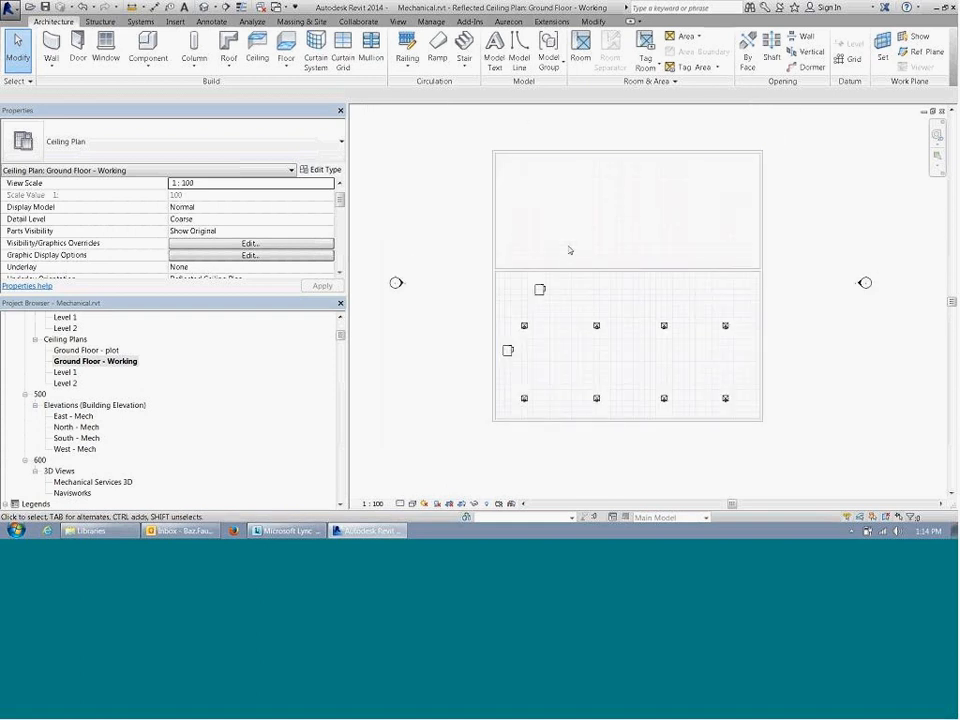
{"action": "scroll", "coordinate": [570, 251], "scroll_direction": "up", "scroll_amount": 1}
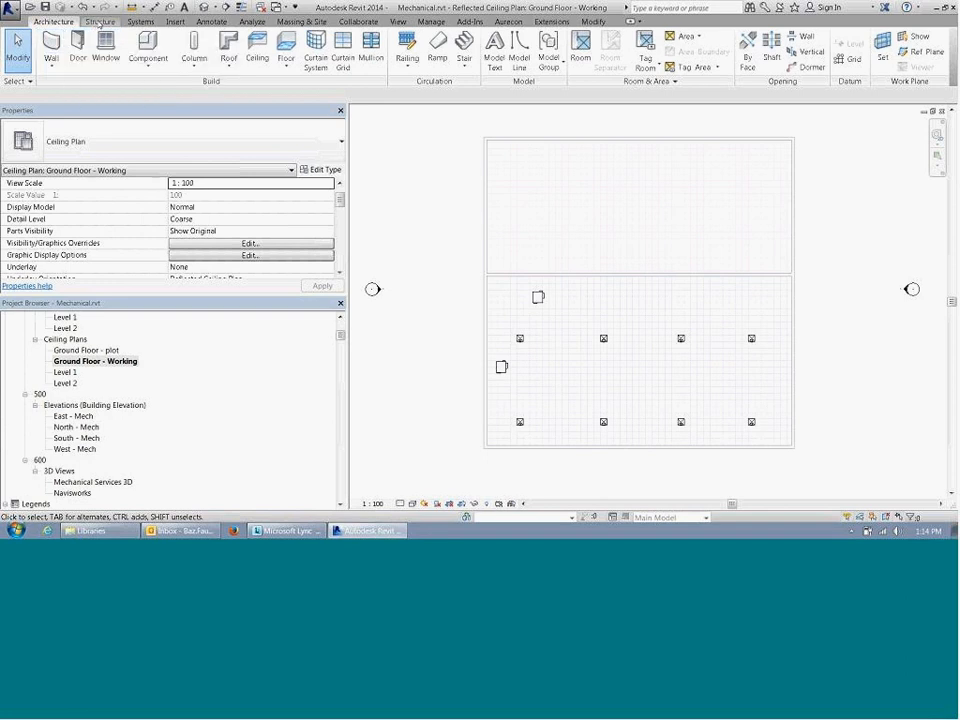
{"action": "left_click", "coordinate": [141, 22]}
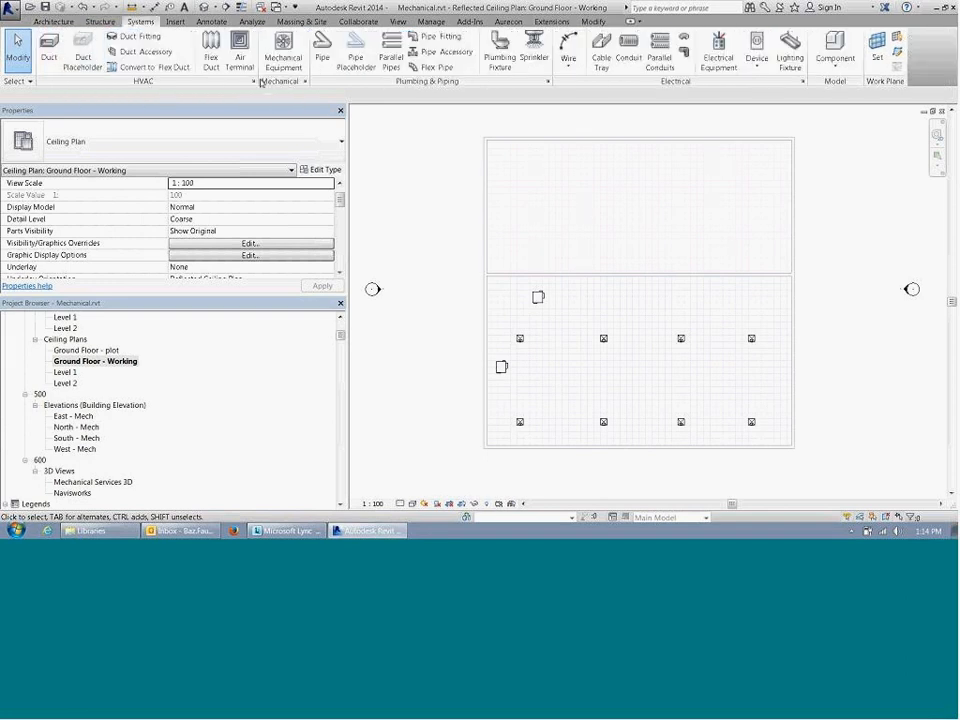
{"action": "left_click", "coordinate": [49, 47]}
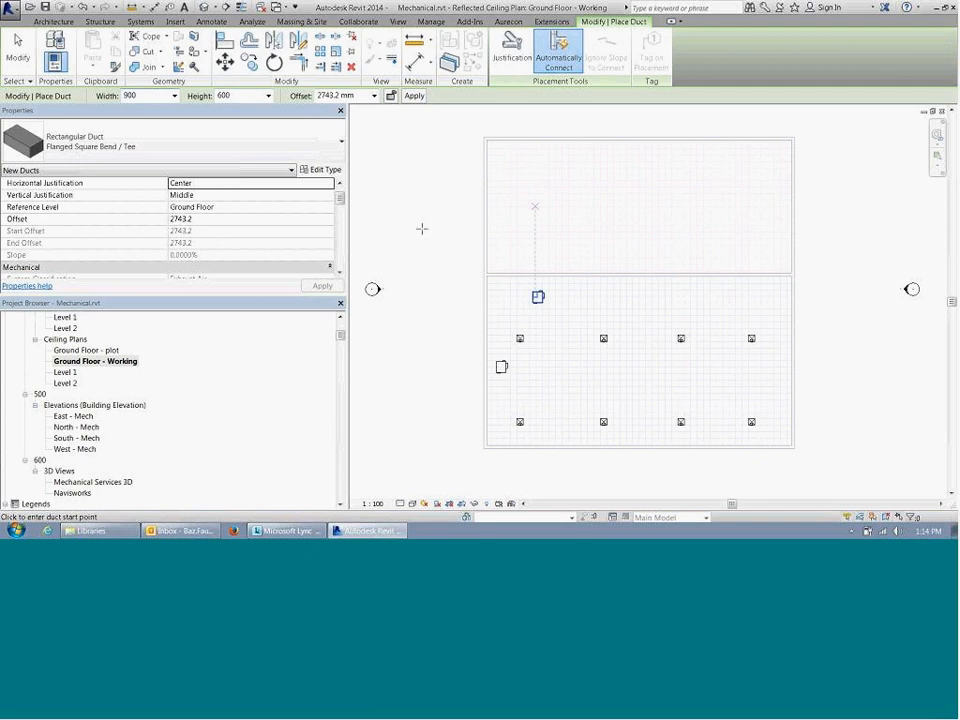
{"action": "left_click", "coordinate": [332, 95]}
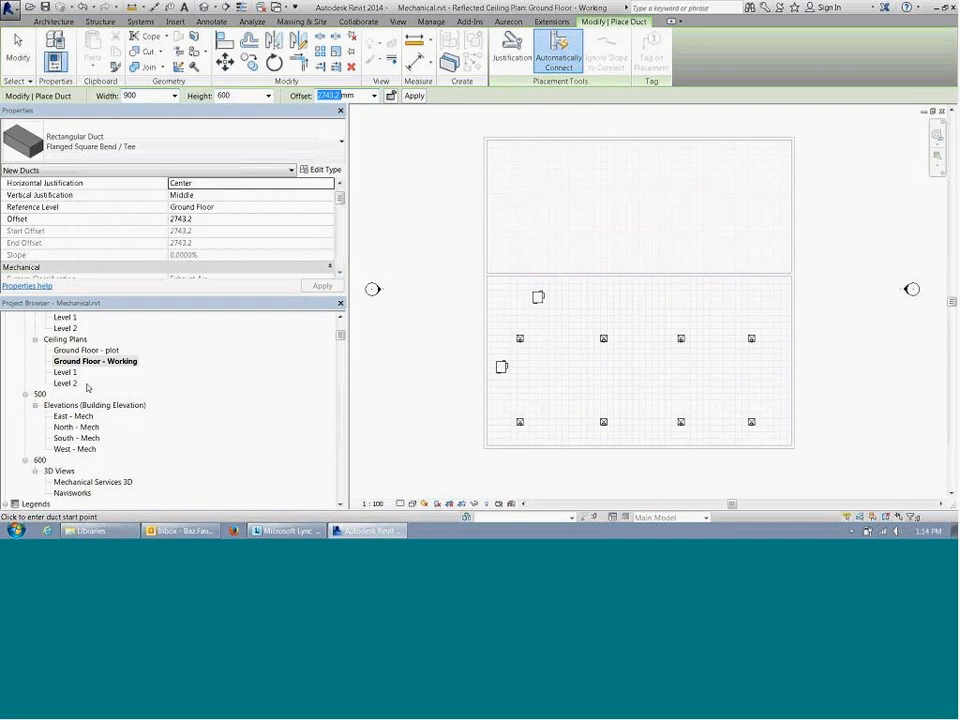
Step: Open the Ground Floor floor plan and bring the equipment and diffuser layout into view
{"action": "left_click", "coordinate": [86, 350]}
{"action": "scroll", "coordinate": [88, 366], "scroll_direction": "up", "scroll_amount": 2}
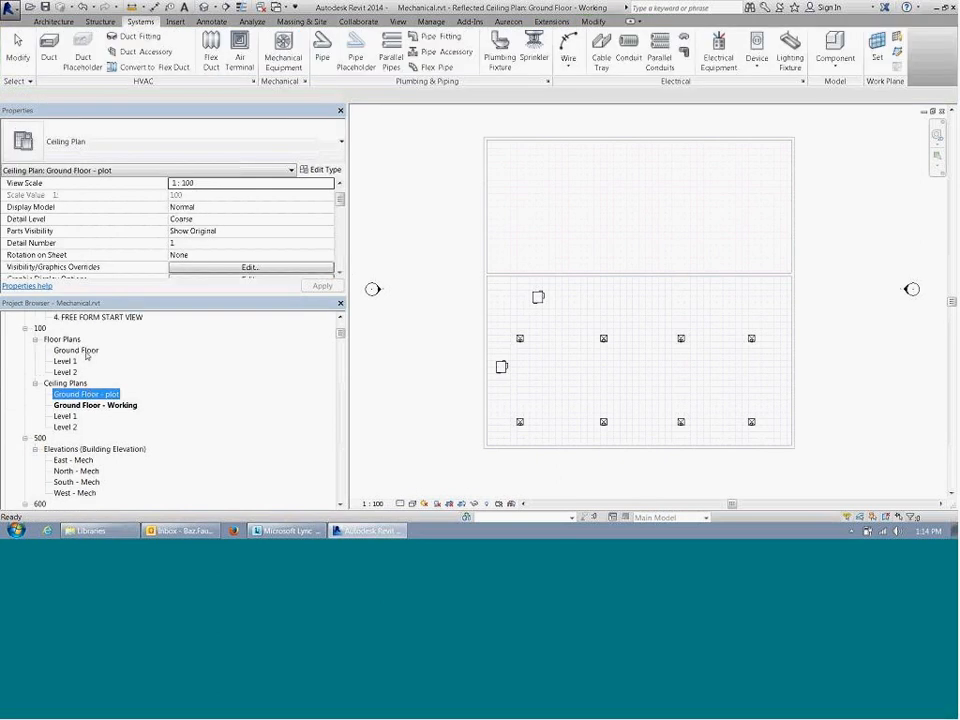
{"action": "double_click", "coordinate": [86, 352]}
{"action": "middle_click_drag", "start_coordinate": [679, 409], "coordinate": [681, 441]}
{"action": "middle_click_drag", "start_coordinate": [582, 230], "coordinate": [582, 133]}
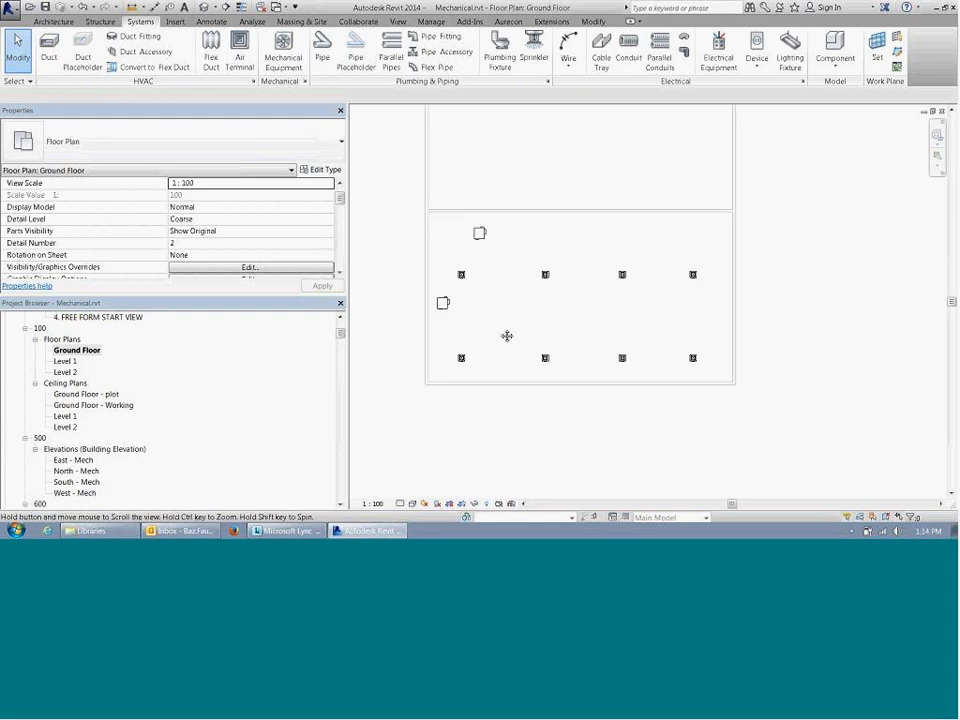
{"action": "middle_click_drag", "start_coordinate": [507, 336], "coordinate": [486, 393]}
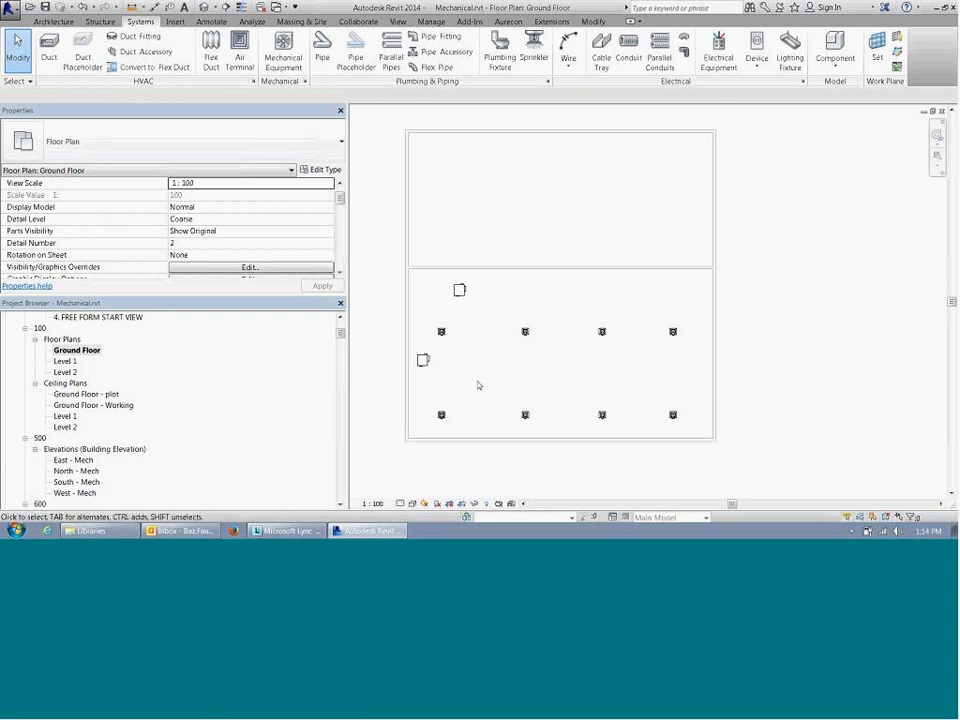
{"action": "left_click", "coordinate": [53, 21]}
{"action": "left_click", "coordinate": [106, 21]}
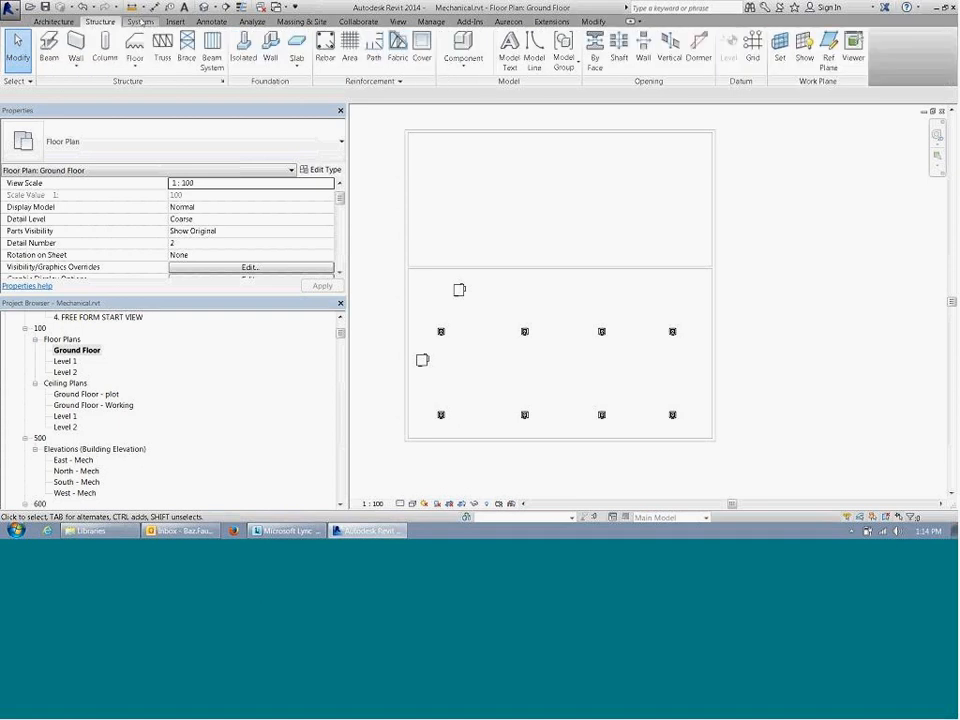
{"action": "left_click", "coordinate": [141, 21]}
{"action": "left_click", "coordinate": [36, 40]}
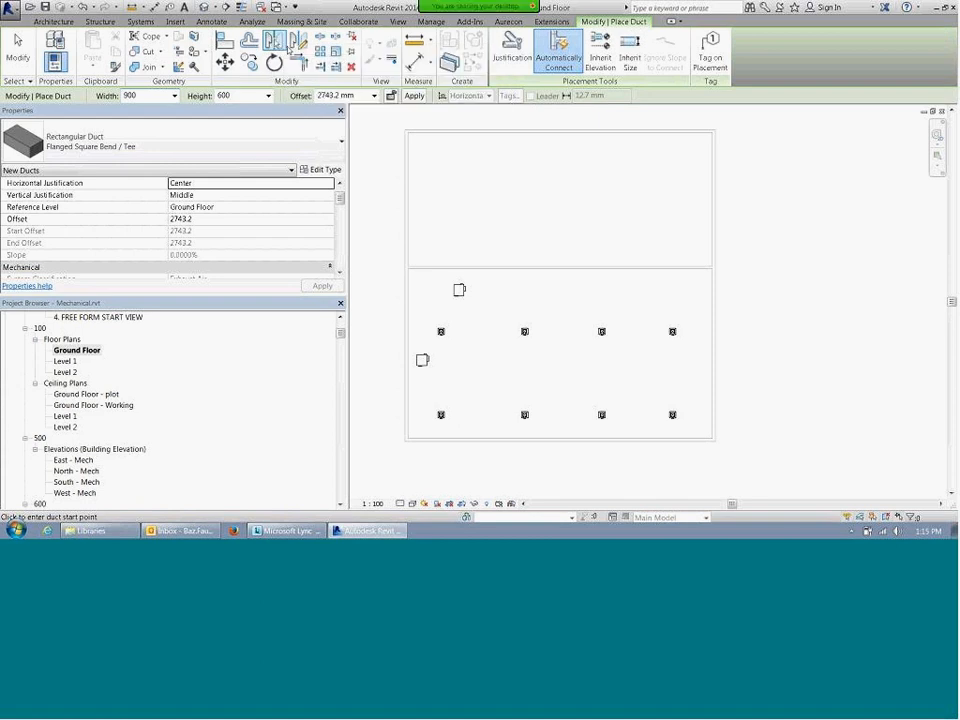
{"action": "key", "text": "Escape"}
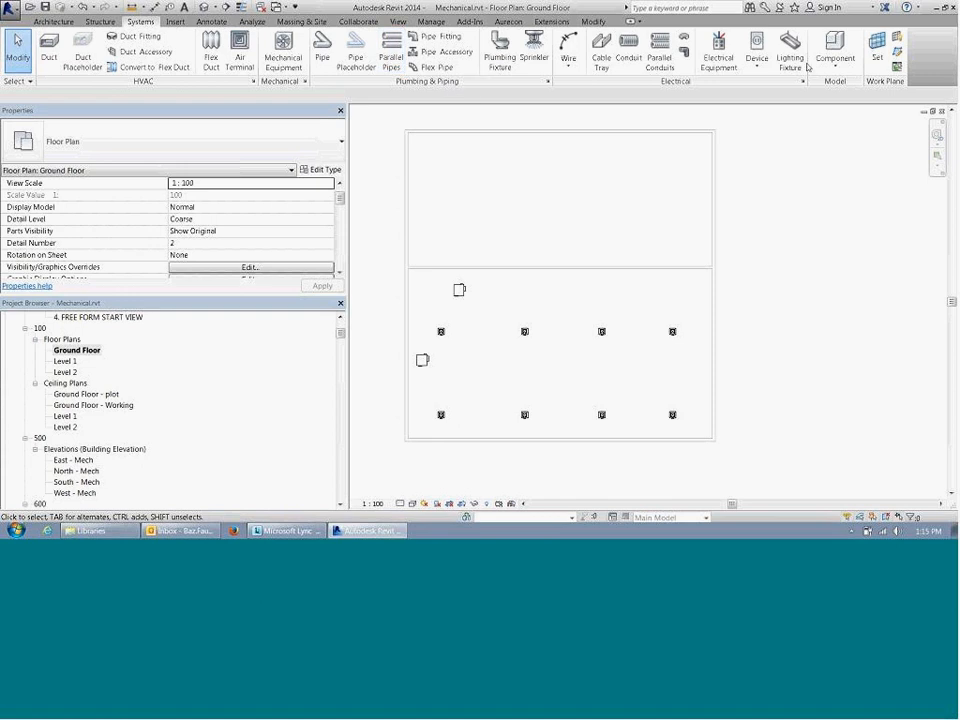
{"action": "middle_click_drag", "start_coordinate": [598, 161], "coordinate": [626, 148]}
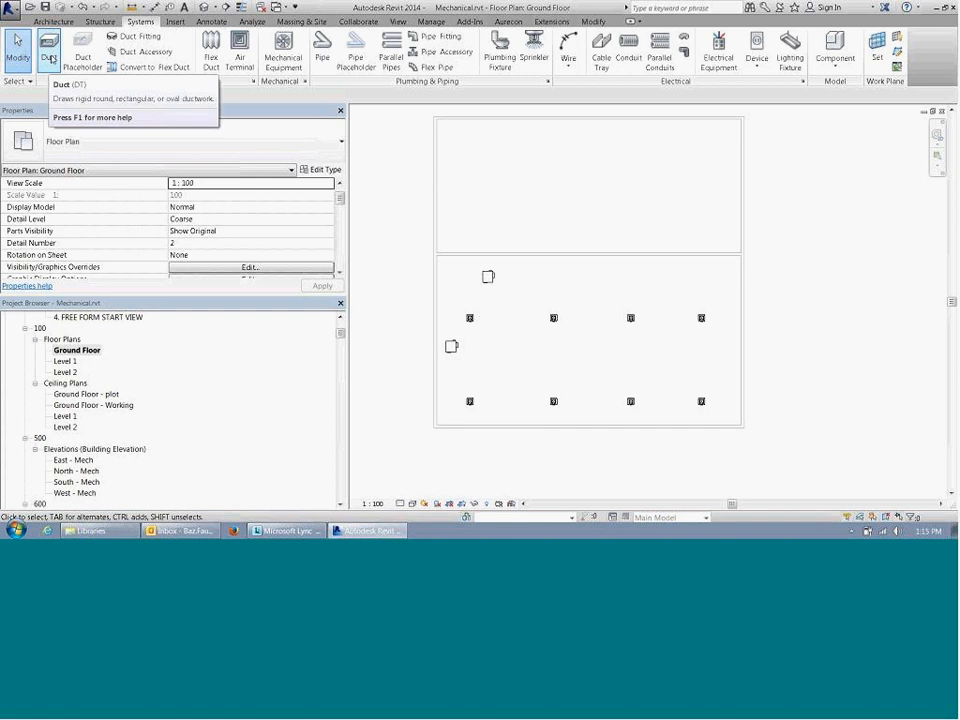
{"action": "left_click", "coordinate": [48, 57]}
{"action": "mouse_move", "coordinate": [566, 319]}
{"action": "middle_mouse_down"}
{"action": "mouse_move", "coordinate": [500, 287]}
{"action": "mouse_move", "coordinate": [577, 297]}
{"action": "mouse_move", "coordinate": [583, 315]}
{"action": "middle_mouse_up"}
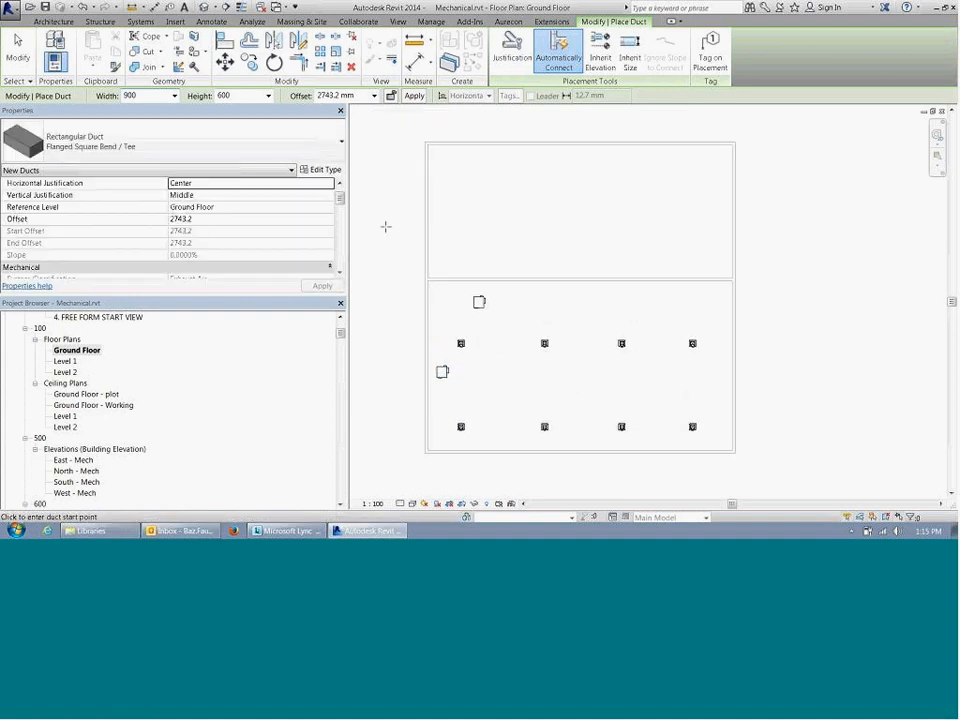
{"action": "key", "text": "Escape"}
{"action": "key", "text": "Escape"}
Step: Draw a vertical section line through the full depth of the building, between the first two columns of diffusers
{"action": "left_click", "coordinate": [226, 7]}
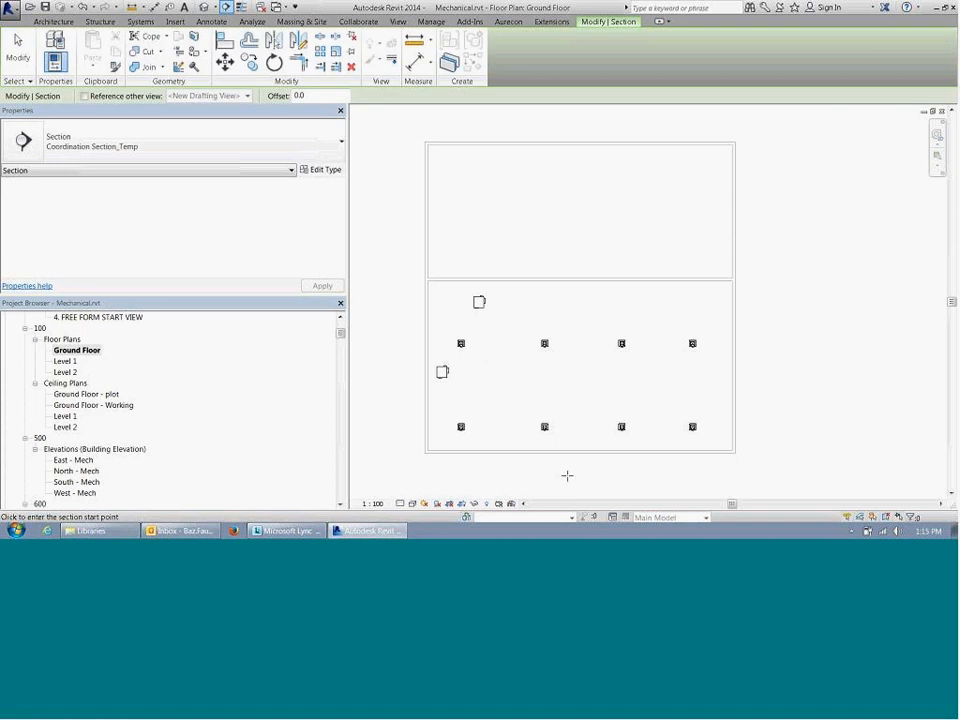
{"action": "left_click", "coordinate": [517, 475]}
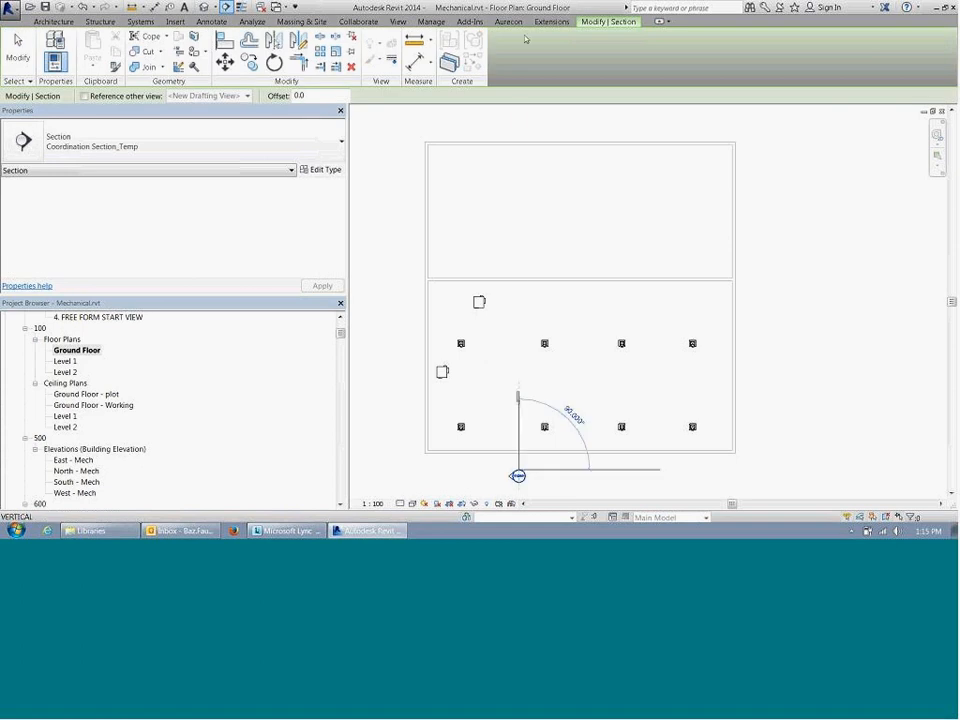
{"action": "left_click", "coordinate": [520, 118]}
{"action": "key", "text": "Escape"}
Step: Open the view of the new section and look over its levels and walls
{"action": "left_click", "coordinate": [524, 189]}
{"action": "right_click", "coordinate": [522, 187]}
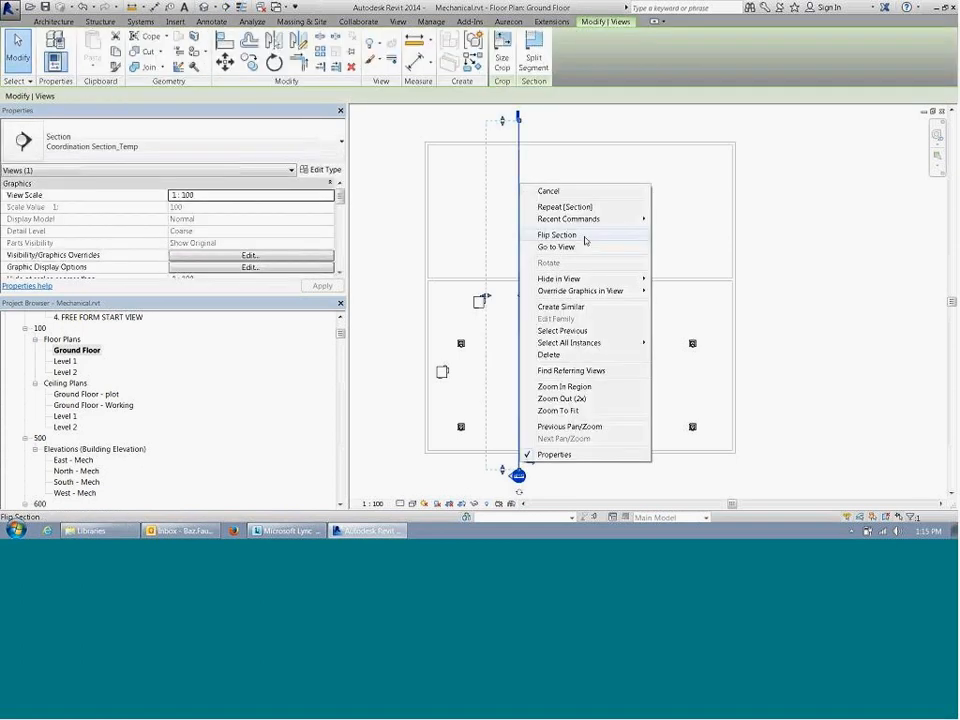
{"action": "left_click", "coordinate": [586, 246]}
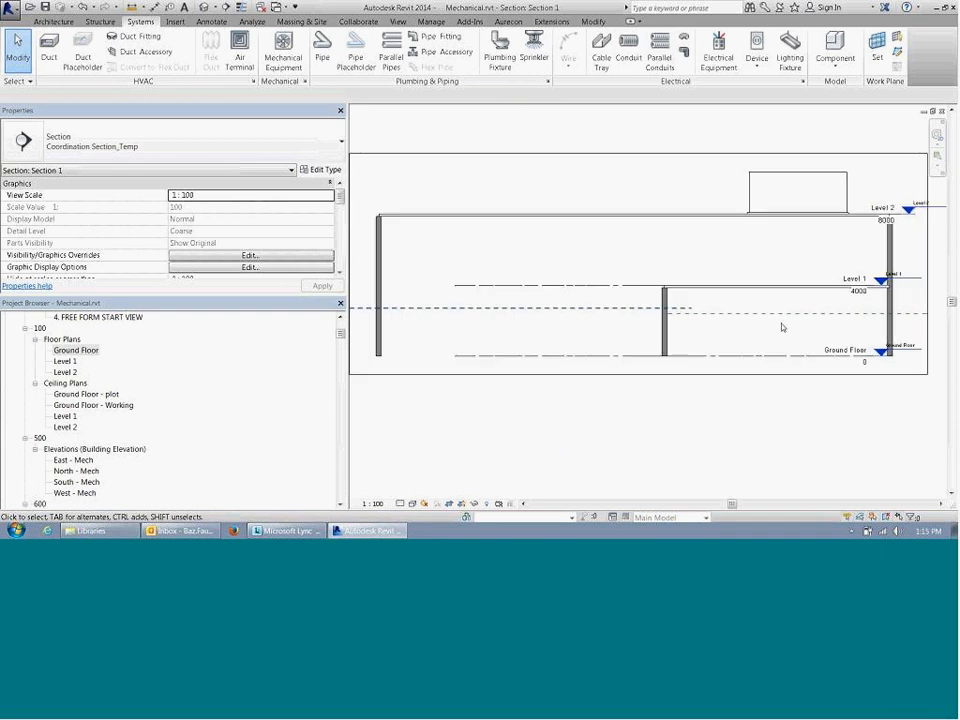
{"action": "mouse_move", "coordinate": [783, 327]}
{"action": "middle_mouse_down"}
{"action": "mouse_move", "coordinate": [701, 334]}
{"action": "mouse_move", "coordinate": [689, 314]}
{"action": "mouse_move", "coordinate": [699, 321]}
{"action": "mouse_move", "coordinate": [782, 305]}
{"action": "middle_mouse_up"}
{"action": "scroll", "coordinate": [769, 324], "scroll_direction": "up", "scroll_amount": 1}
{"action": "scroll", "coordinate": [769, 324], "scroll_direction": "up", "scroll_amount": 1}
{"action": "scroll", "coordinate": [561, 287], "scroll_direction": "down", "scroll_amount": 2}
{"action": "scroll", "coordinate": [554, 307], "scroll_direction": "up", "scroll_amount": 1}
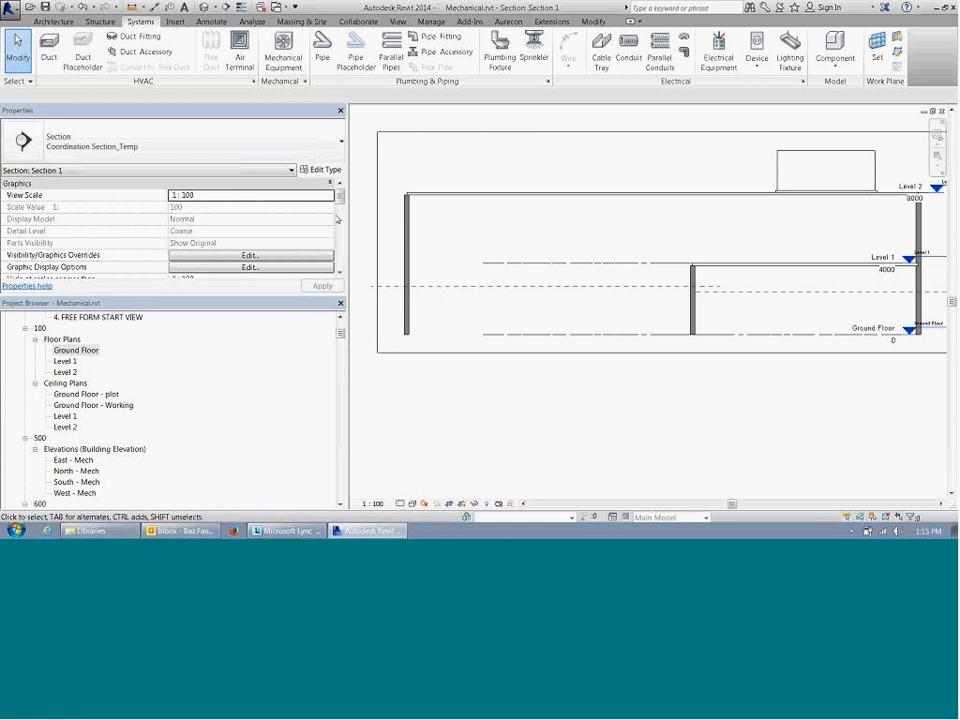
Step: Check the section's visibility/graphic overrides for the model and annotation categories, leaving them as they are
{"action": "left_click", "coordinate": [412, 503]}
{"action": "key", "text": "v"}
{"action": "key", "text": "g"}
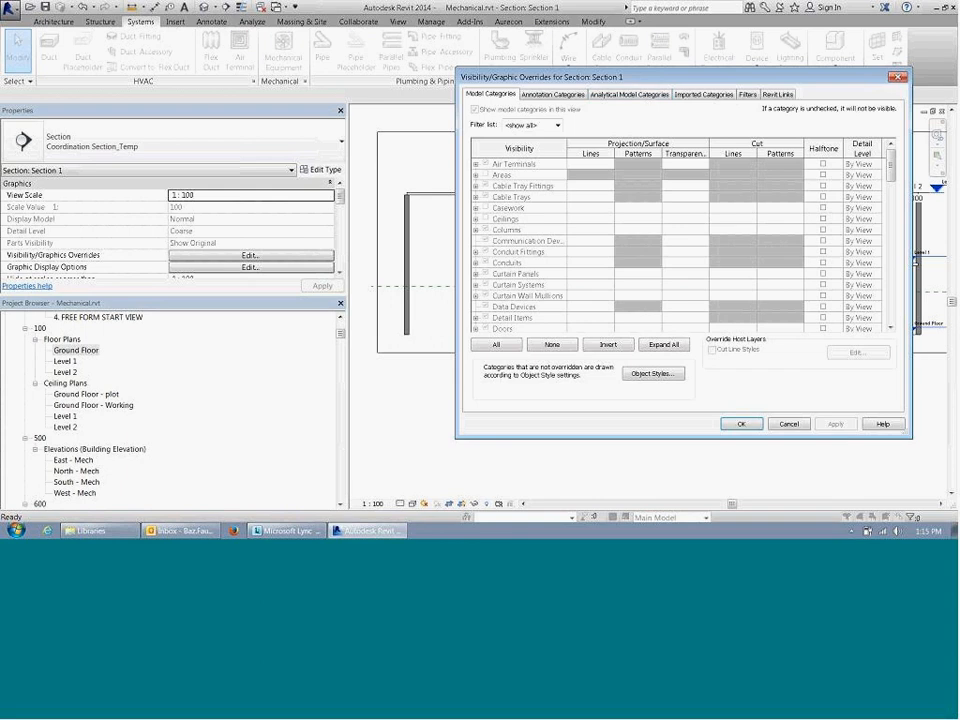
{"action": "left_click", "coordinate": [553, 94]}
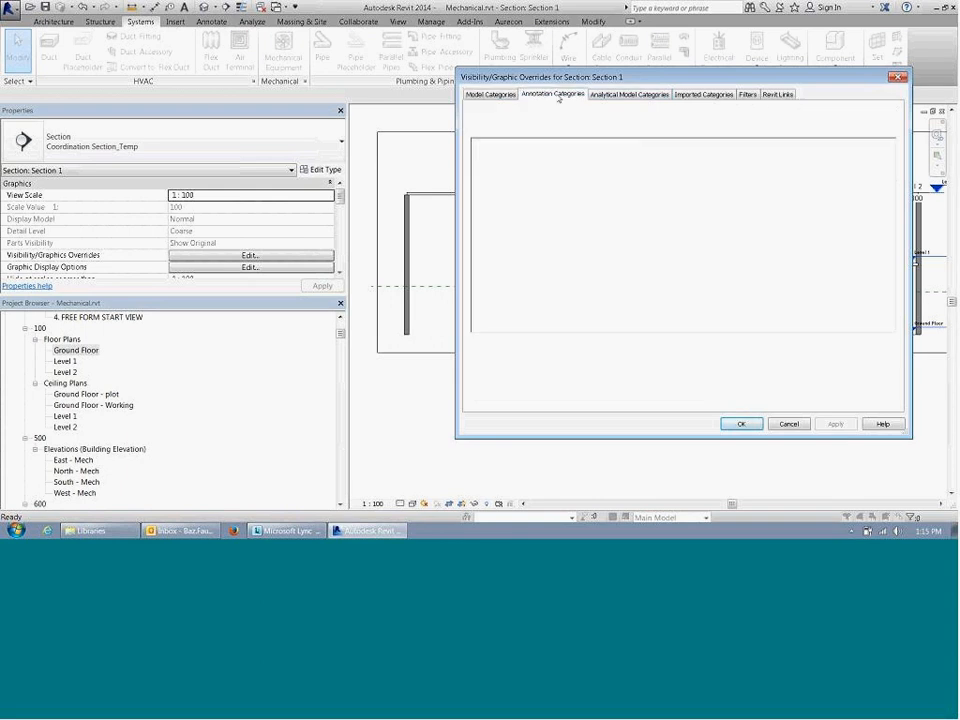
{"action": "left_click", "coordinate": [491, 94]}
{"action": "key", "text": "Escape"}
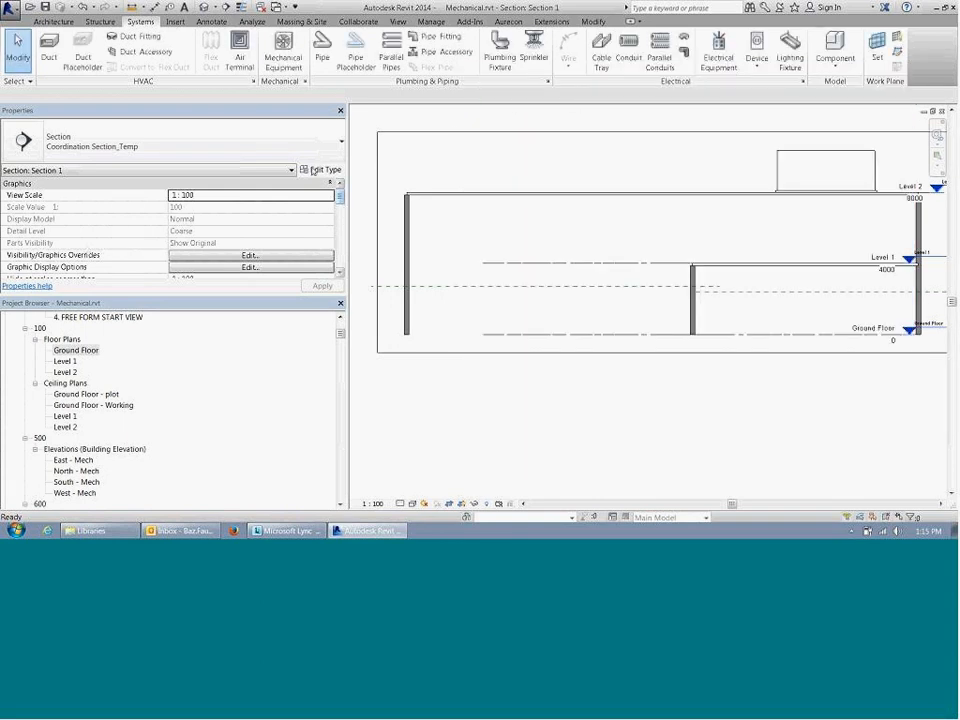
Step: Change the section's type to Building Section
{"action": "left_click", "coordinate": [290, 151]}
{"action": "left_click", "coordinate": [184, 133]}
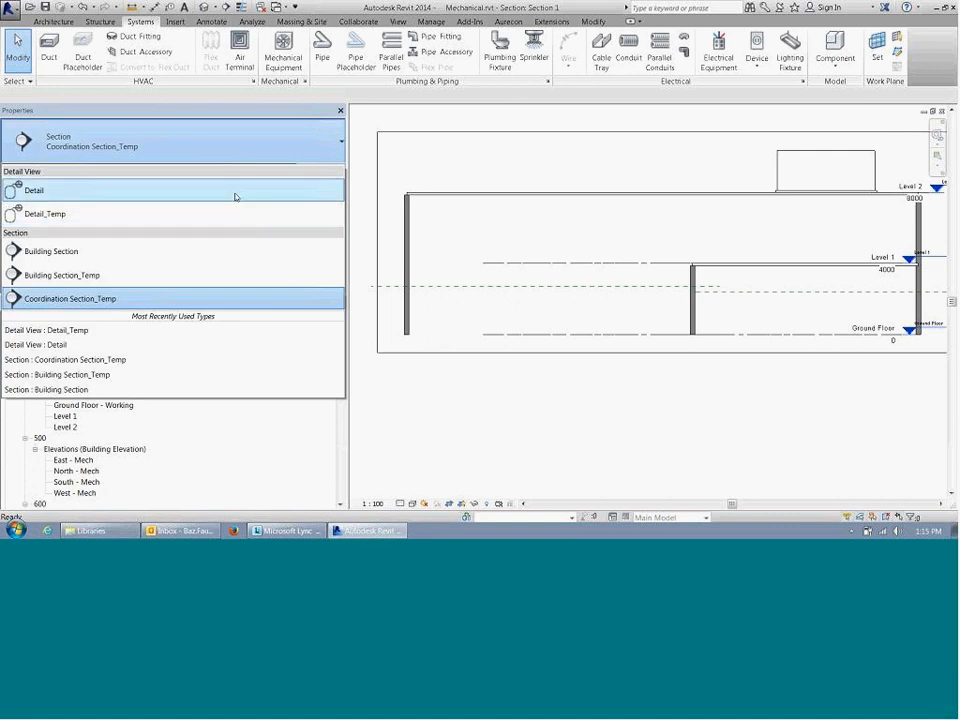
{"action": "left_click", "coordinate": [231, 254]}
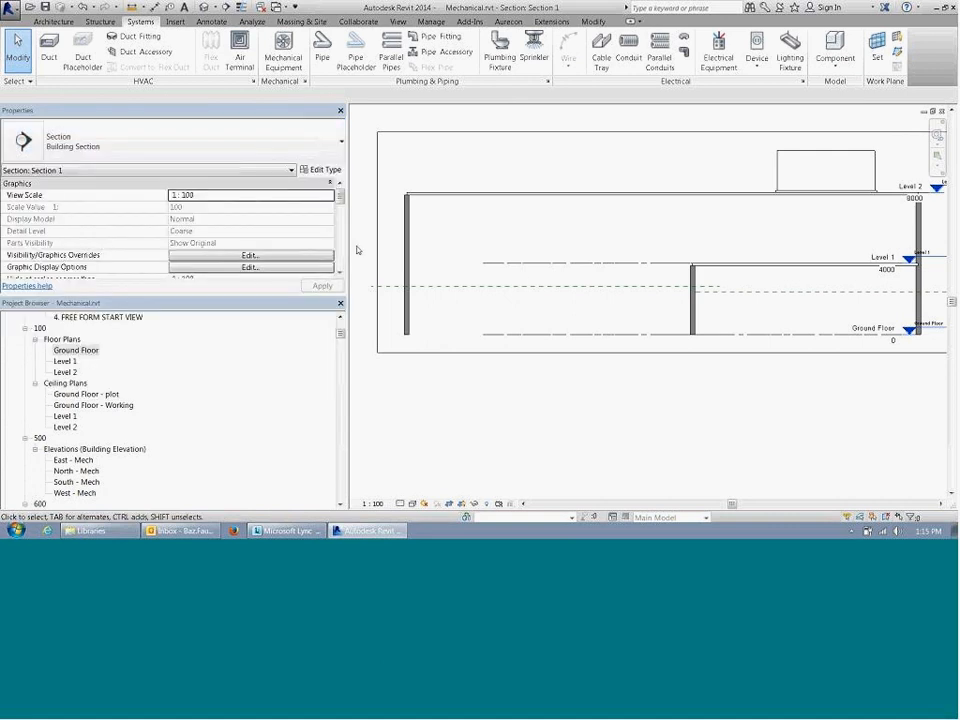
Step: Remove the view template from Section 1 by setting it to <None>
{"action": "scroll", "coordinate": [316, 252], "scroll_direction": "down", "scroll_amount": 6}
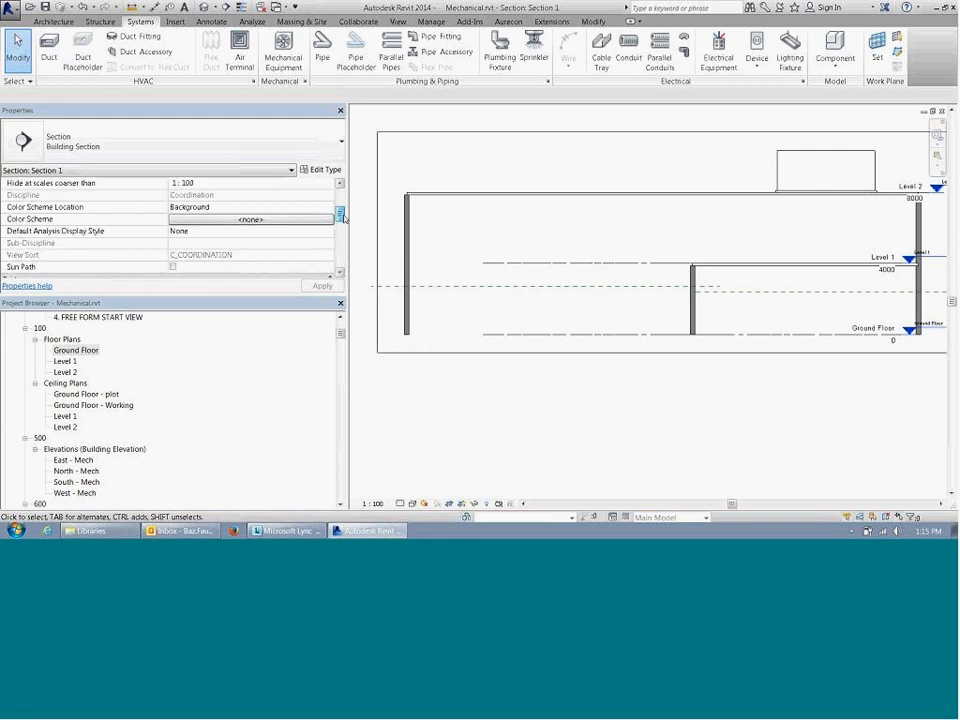
{"action": "scroll", "coordinate": [316, 252], "scroll_direction": "up", "scroll_amount": 5}
{"action": "left_click", "coordinate": [340, 233]}
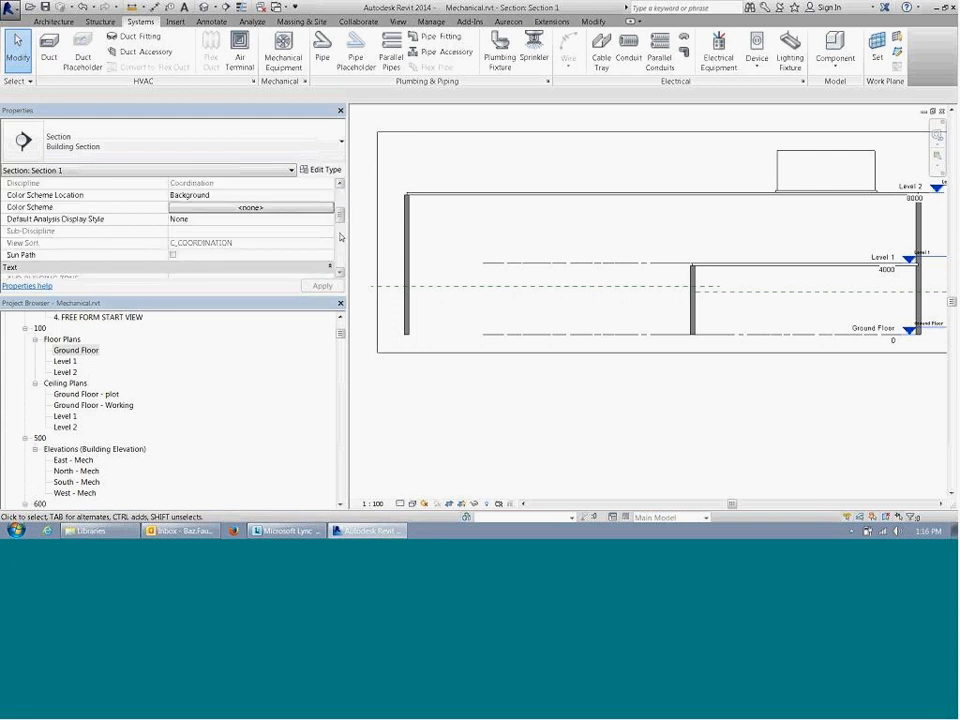
{"action": "left_click", "coordinate": [340, 237]}
{"action": "left_click", "coordinate": [300, 207]}
{"action": "left_click", "coordinate": [352, 233]}
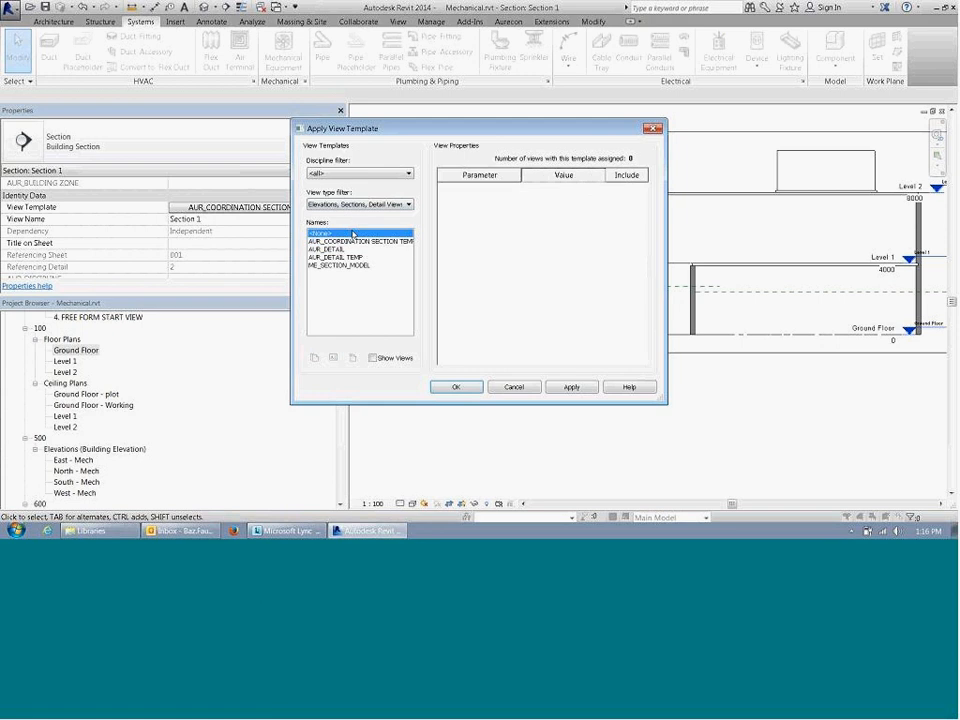
{"action": "left_click", "coordinate": [455, 387]}
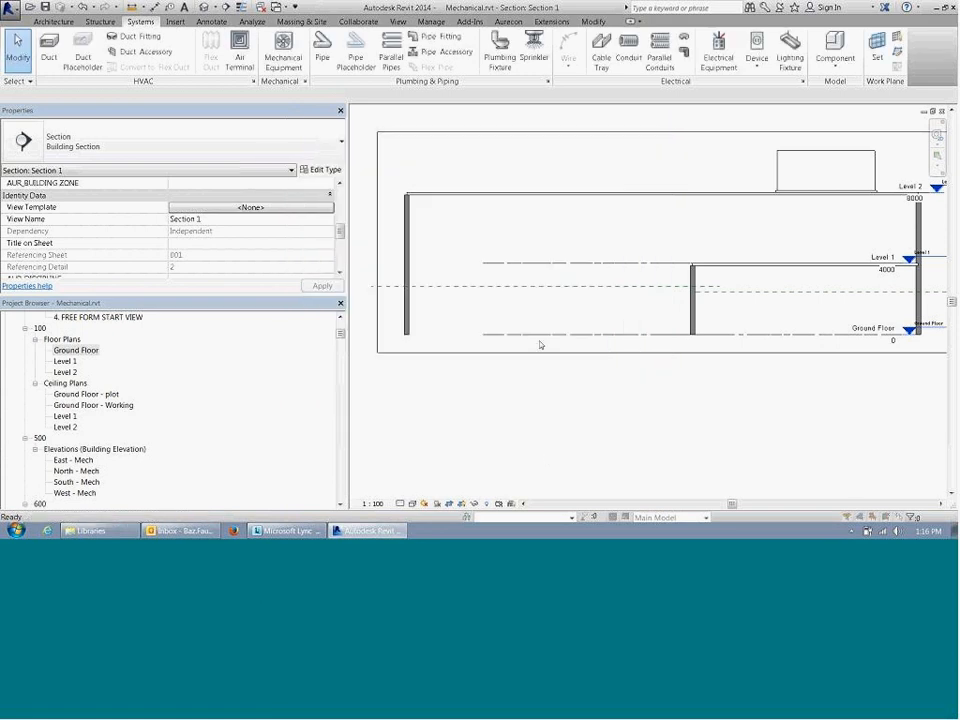
Step: Turn on the Ceilings model category in the section's visibility/graphic overrides
{"action": "key", "text": "v"}
{"action": "key", "text": "v"}
{"action": "left_click", "coordinate": [485, 218]}
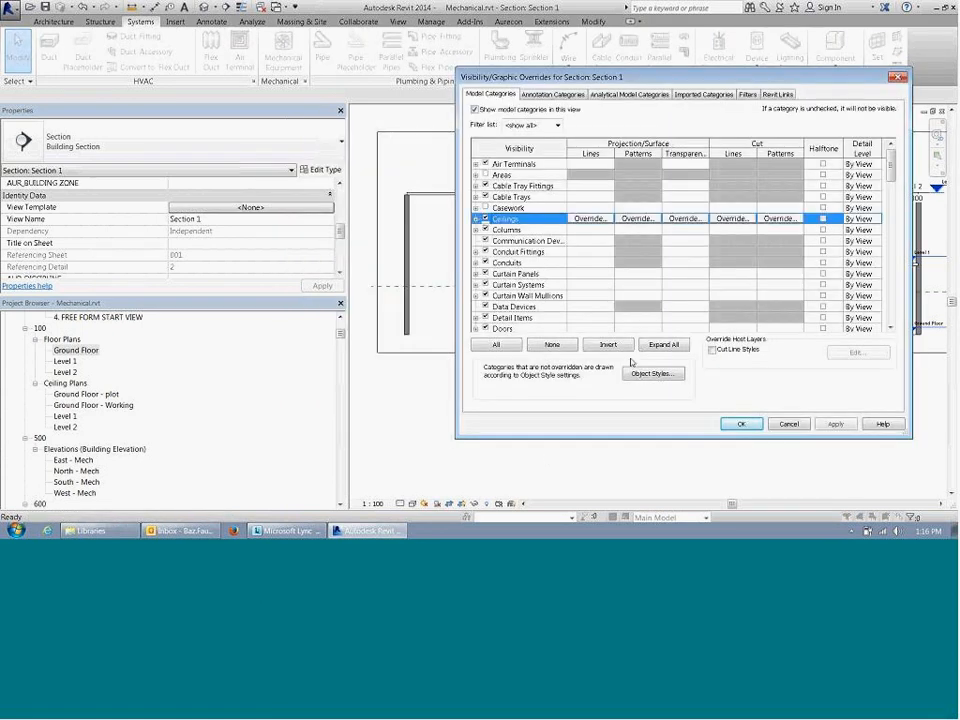
{"action": "left_click", "coordinate": [742, 424]}
Step: Examine the ceilings in the section against the reference planes, floor levels and slab above in both ground floor rooms
{"action": "scroll", "coordinate": [450, 294], "scroll_direction": "up", "scroll_amount": 3}
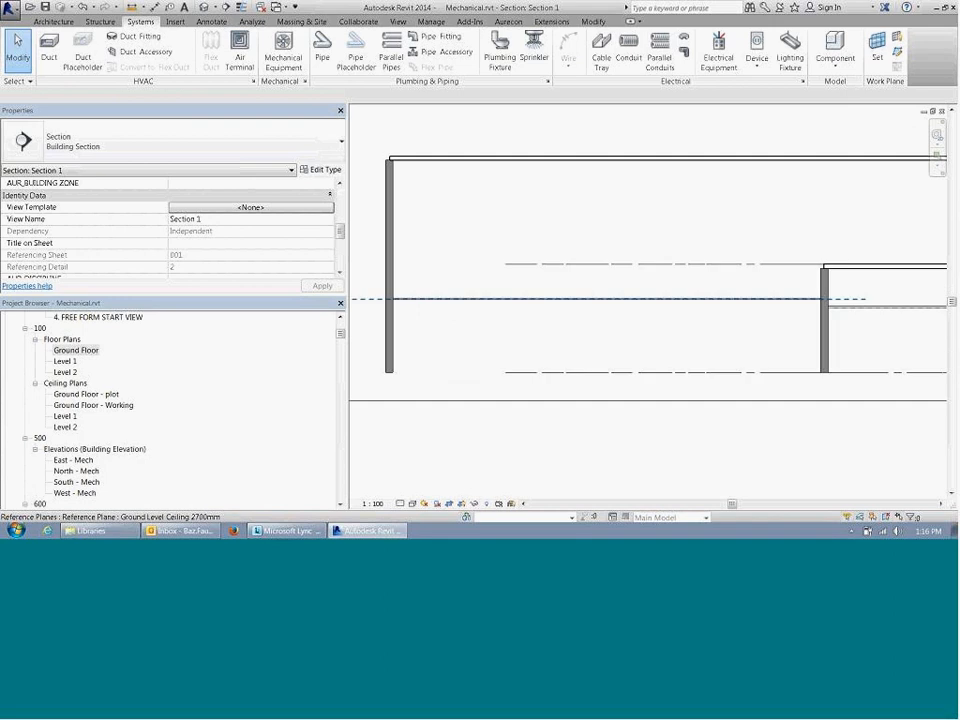
{"action": "scroll", "coordinate": [620, 300], "scroll_direction": "up", "scroll_amount": 2}
{"action": "scroll", "coordinate": [628, 290], "scroll_direction": "down", "scroll_amount": 5}
{"action": "middle_click_drag", "start_coordinate": [739, 288], "coordinate": [896, 236]}
{"action": "scroll", "coordinate": [484, 217], "scroll_direction": "up", "scroll_amount": 3}
{"action": "scroll", "coordinate": [476, 257], "scroll_direction": "down", "scroll_amount": 1}
{"action": "scroll", "coordinate": [461, 267], "scroll_direction": "down", "scroll_amount": 2}
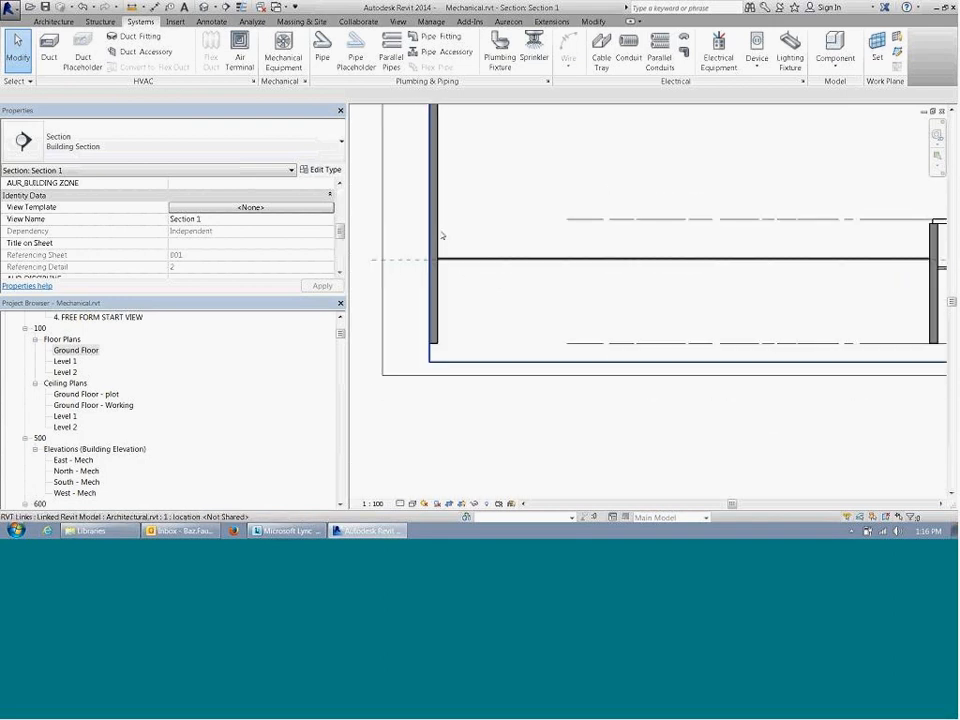
{"action": "middle_click_drag", "start_coordinate": [594, 311], "coordinate": [461, 287]}
{"action": "scroll", "coordinate": [461, 287], "scroll_direction": "down", "scroll_amount": 3}
{"action": "middle_click_drag", "start_coordinate": [609, 290], "coordinate": [661, 278]}
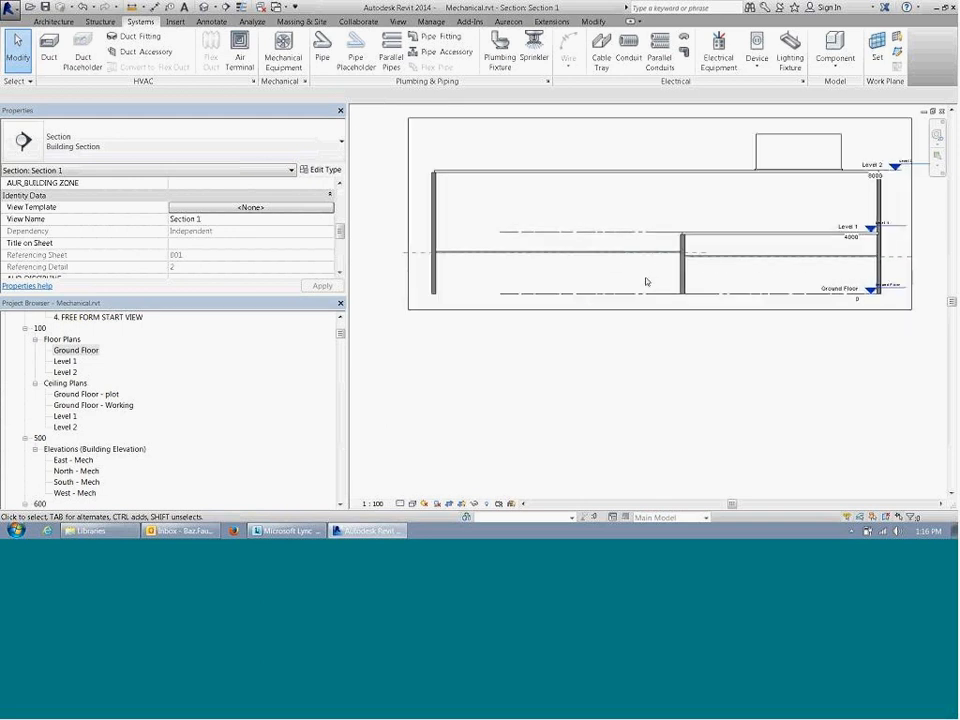
{"action": "scroll", "coordinate": [647, 281], "scroll_direction": "up", "scroll_amount": 1}
{"action": "scroll", "coordinate": [507, 280], "scroll_direction": "up", "scroll_amount": 1}
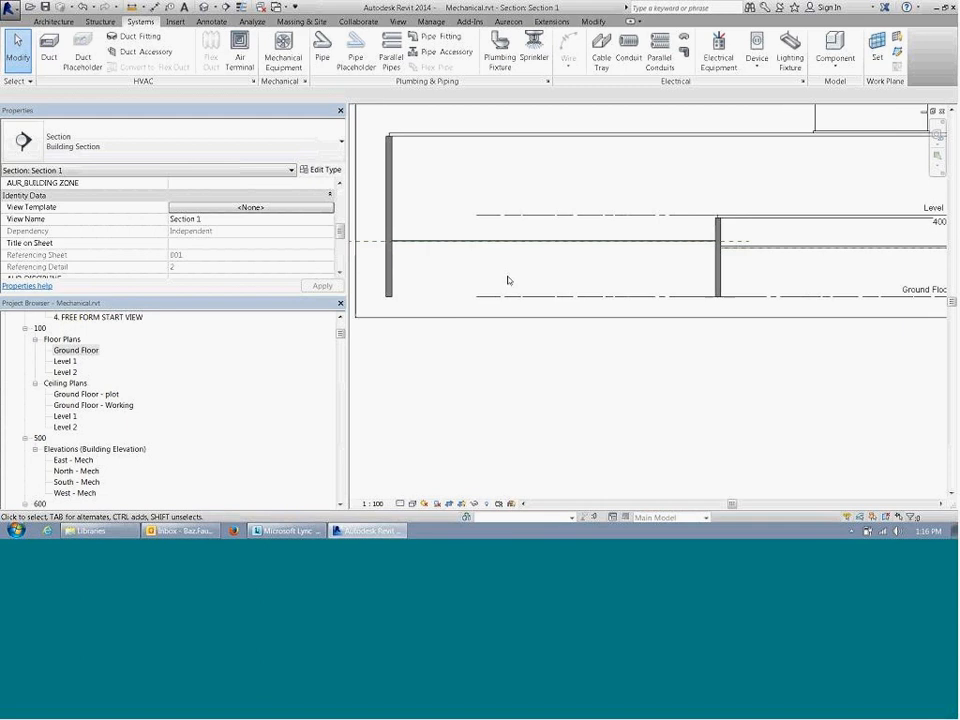
{"action": "middle_click_drag", "start_coordinate": [639, 274], "coordinate": [548, 270]}
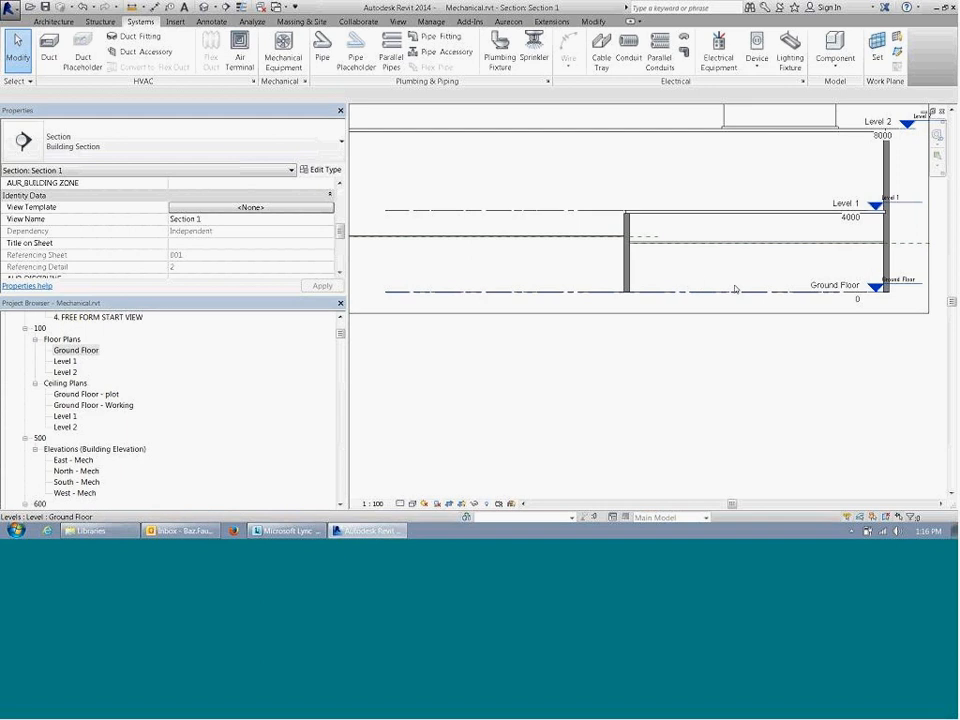
{"action": "middle_click_drag", "start_coordinate": [728, 276], "coordinate": [734, 278]}
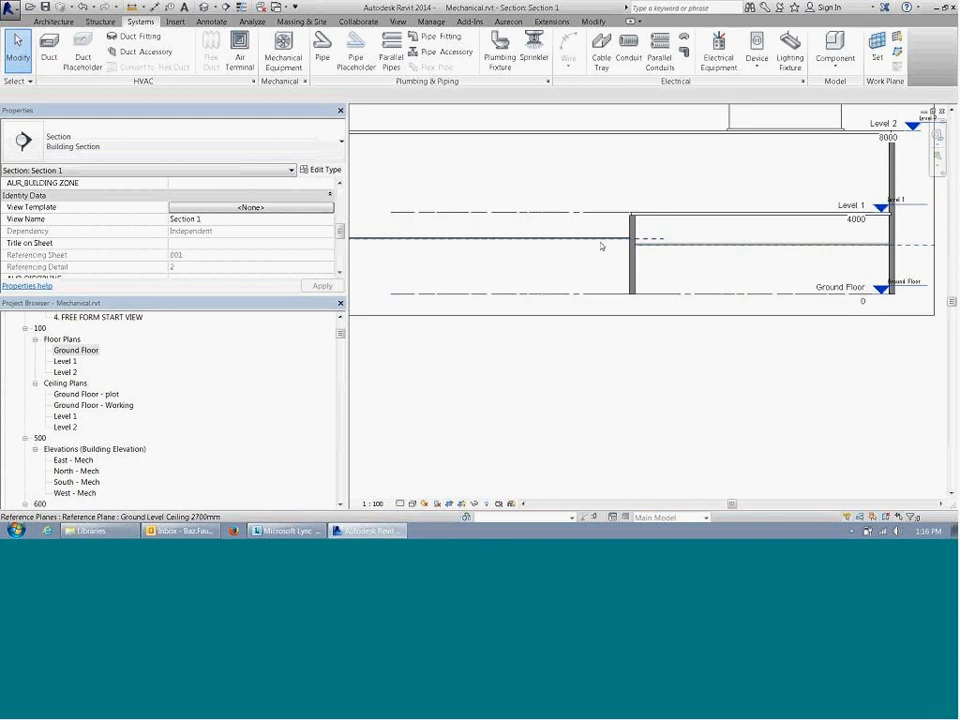
{"action": "middle_click_drag", "start_coordinate": [602, 244], "coordinate": [660, 274]}
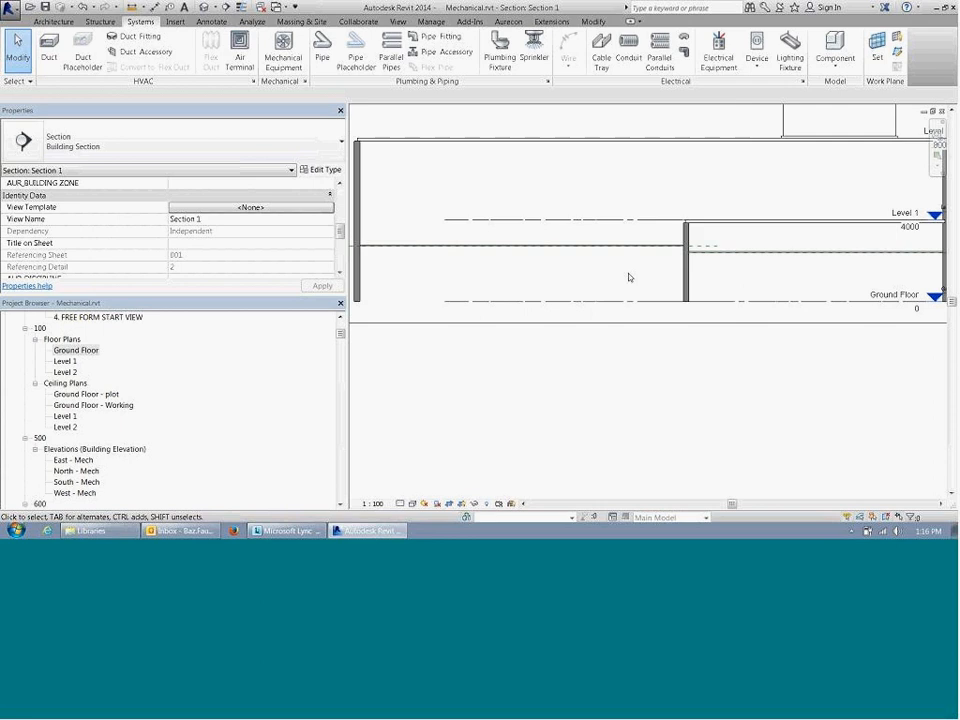
Step: Inspect the ceilings in Section 1 and check the name of the reference plane along the larger room's ceiling
{"action": "mouse_move", "coordinate": [735, 278]}
{"action": "middle_mouse_down"}
{"action": "mouse_move", "coordinate": [657, 270]}
{"action": "mouse_move", "coordinate": [718, 283]}
{"action": "middle_mouse_up"}
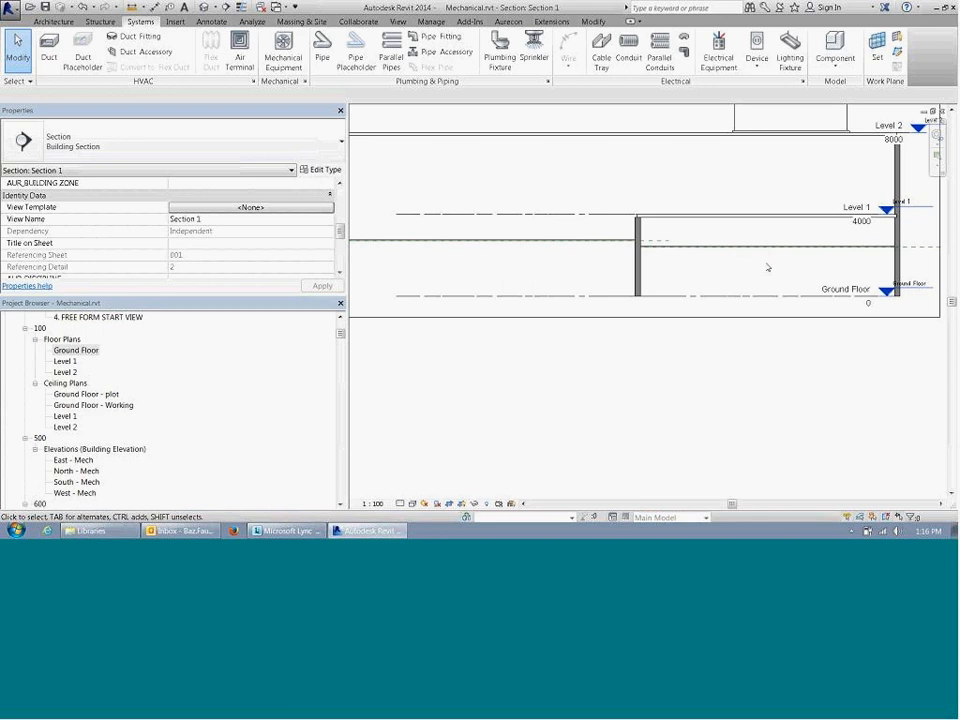
{"action": "middle_click_drag", "start_coordinate": [510, 274], "coordinate": [801, 285]}
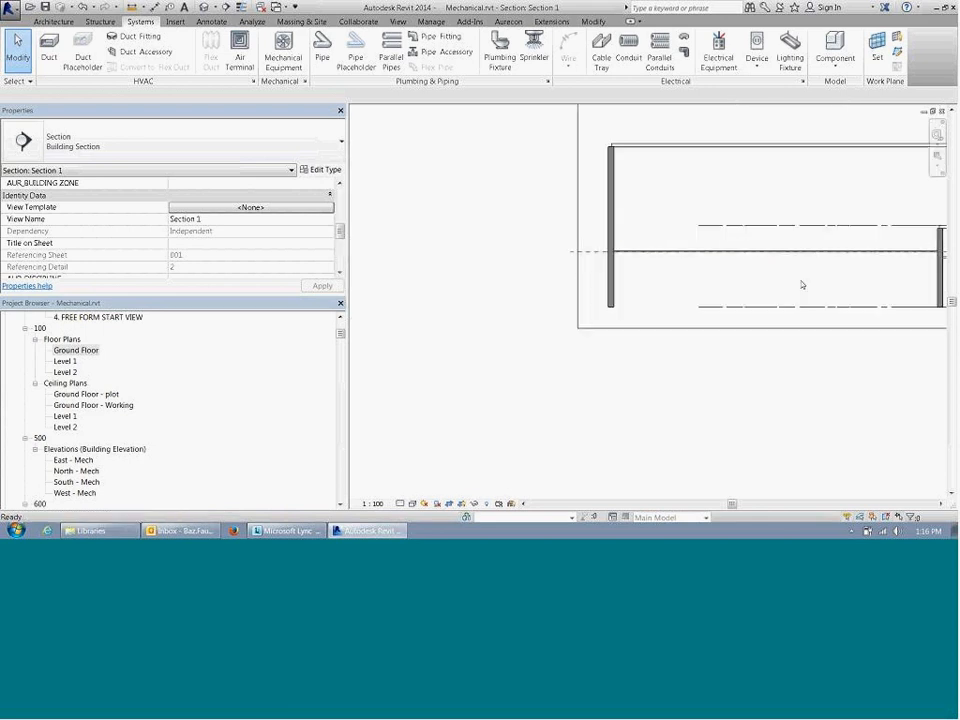
{"action": "middle_click_drag", "start_coordinate": [862, 272], "coordinate": [565, 238]}
{"action": "scroll", "coordinate": [780, 270], "scroll_direction": "up", "scroll_amount": 1}
{"action": "middle_click_drag", "start_coordinate": [741, 281], "coordinate": [766, 294]}
{"action": "scroll", "coordinate": [764, 287], "scroll_direction": "down", "scroll_amount": 2}
{"action": "middle_click_drag", "start_coordinate": [692, 284], "coordinate": [743, 297]}
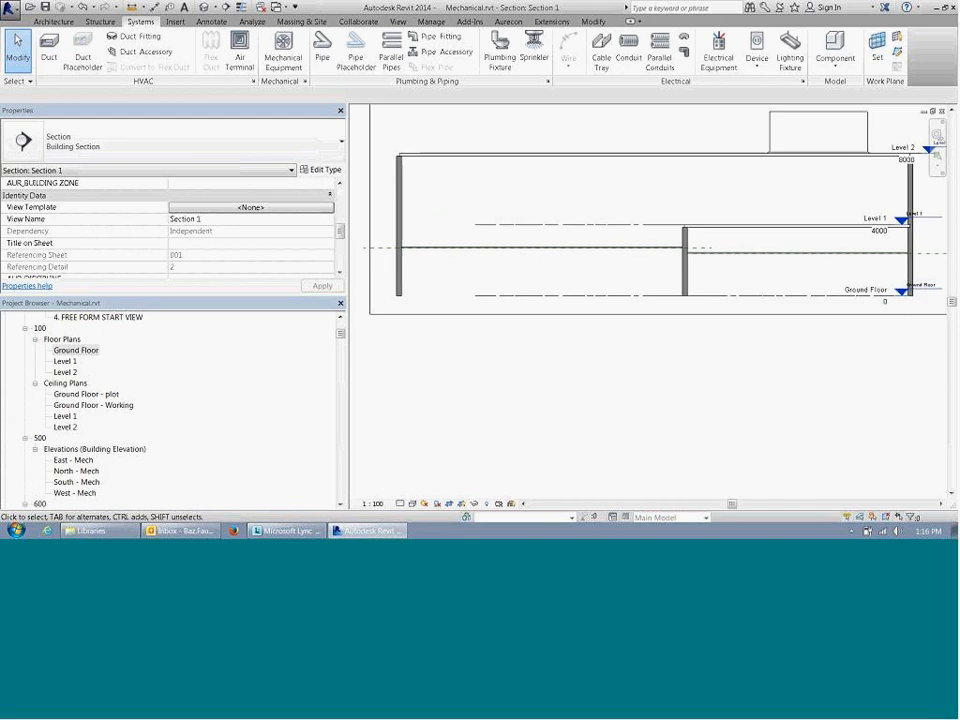
{"action": "left_click", "coordinate": [695, 250]}
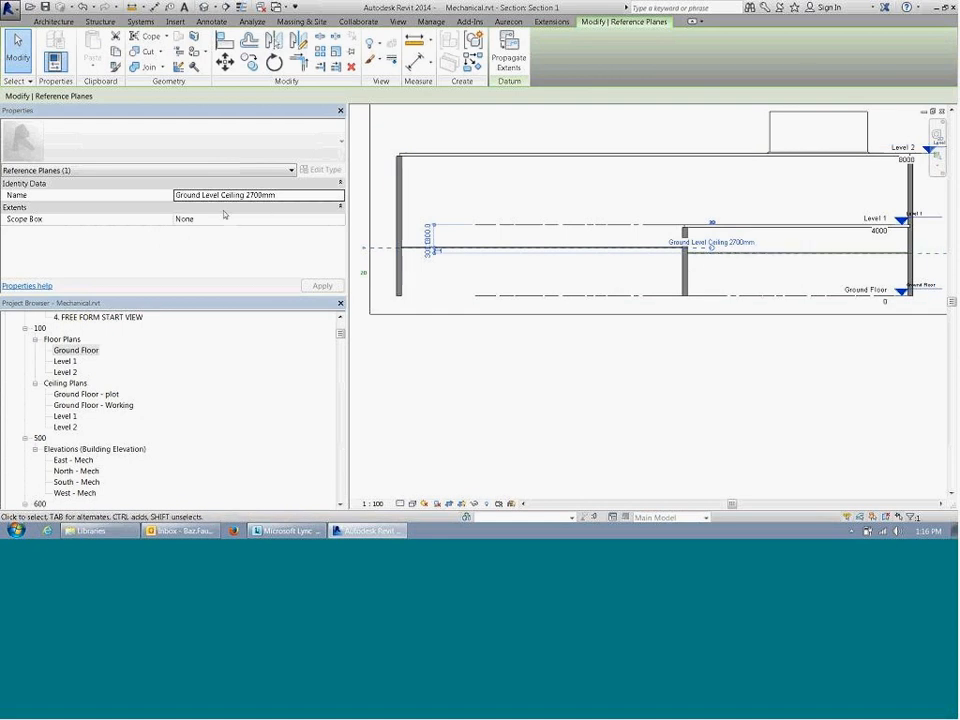
{"action": "middle_click_drag", "start_coordinate": [581, 280], "coordinate": [530, 288]}
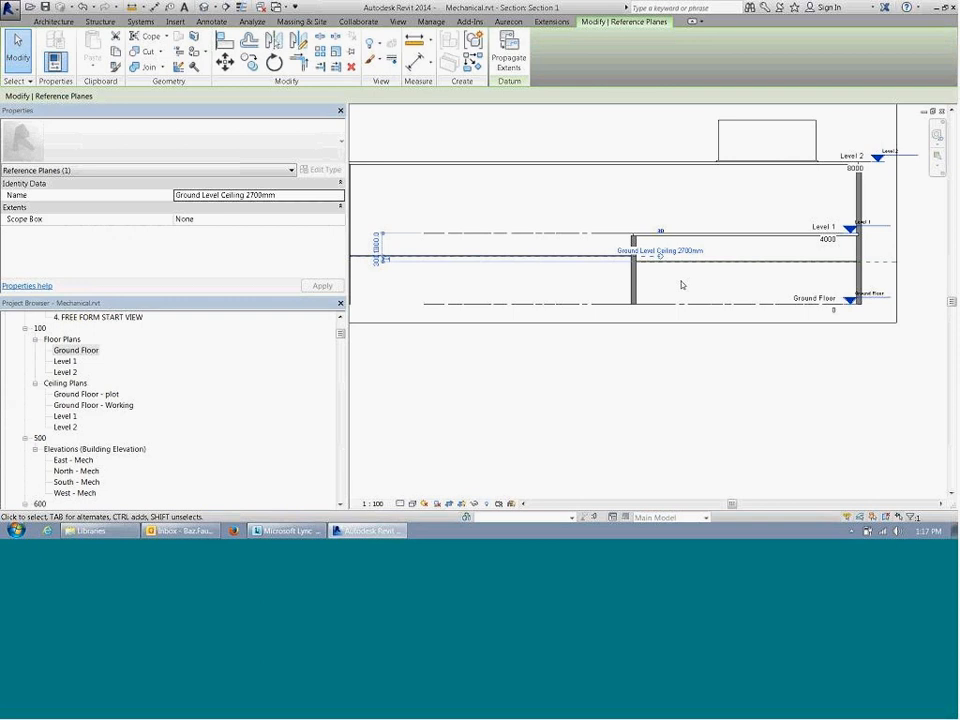
{"action": "left_click", "coordinate": [684, 284]}
{"action": "middle_click_drag", "start_coordinate": [686, 283], "coordinate": [674, 283]}
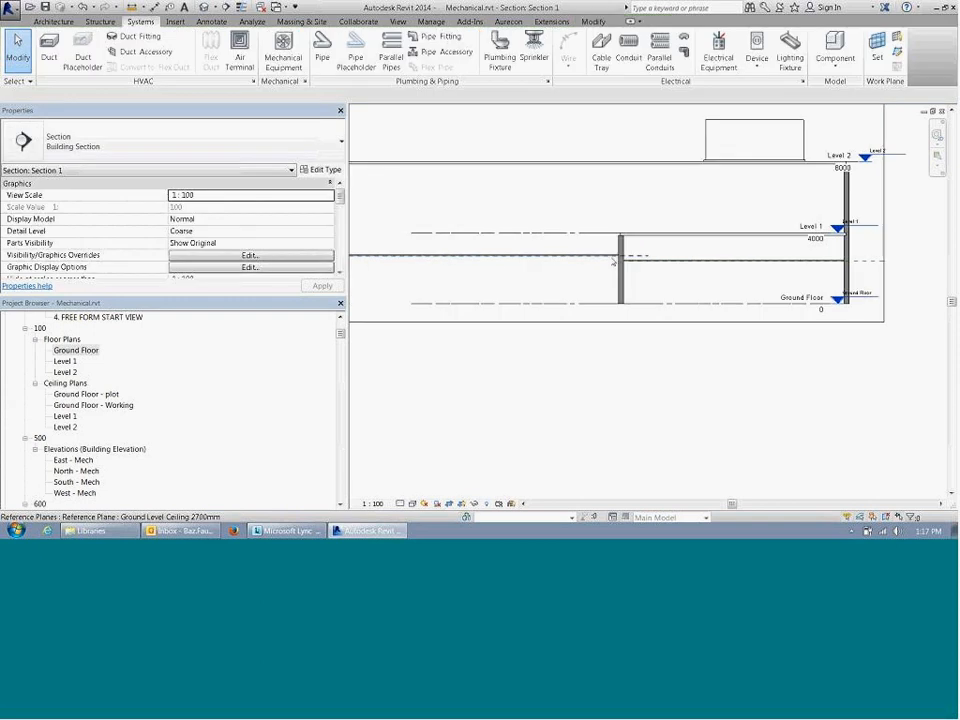
{"action": "left_click", "coordinate": [613, 261]}
{"action": "middle_click_drag", "start_coordinate": [613, 261], "coordinate": [628, 263]}
{"action": "left_click", "coordinate": [590, 270]}
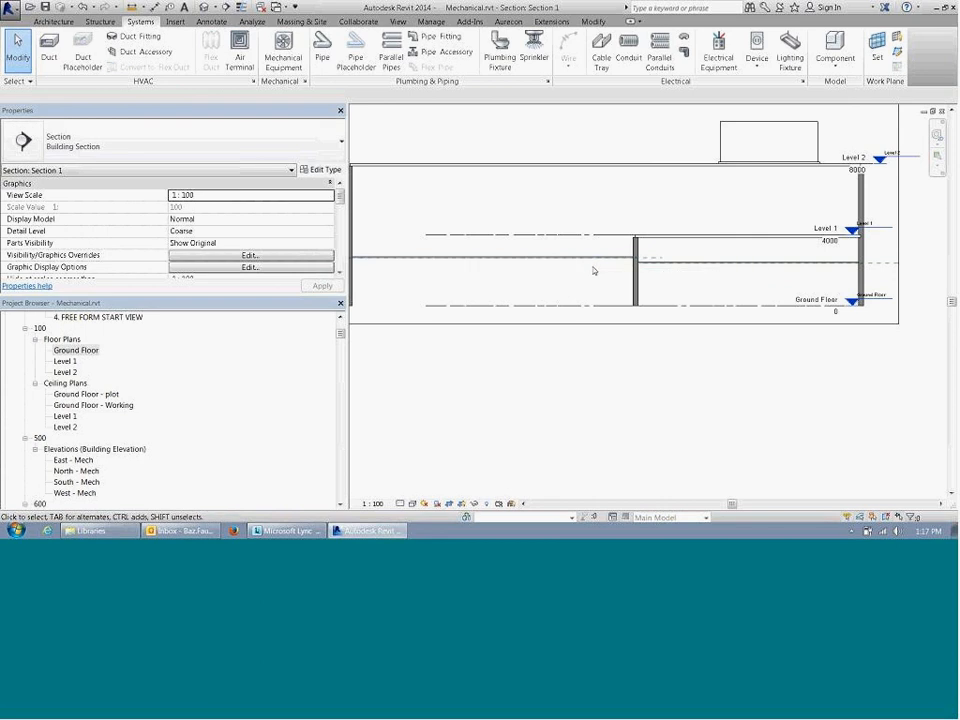
Step: Examine both rooms' ceiling lines in the section against their reference planes, the dividing wall and the Level 1 slab
{"action": "mouse_move", "coordinate": [593, 270]}
{"action": "middle_mouse_down"}
{"action": "mouse_move", "coordinate": [606, 287]}
{"action": "mouse_move", "coordinate": [598, 286]}
{"action": "middle_mouse_up"}
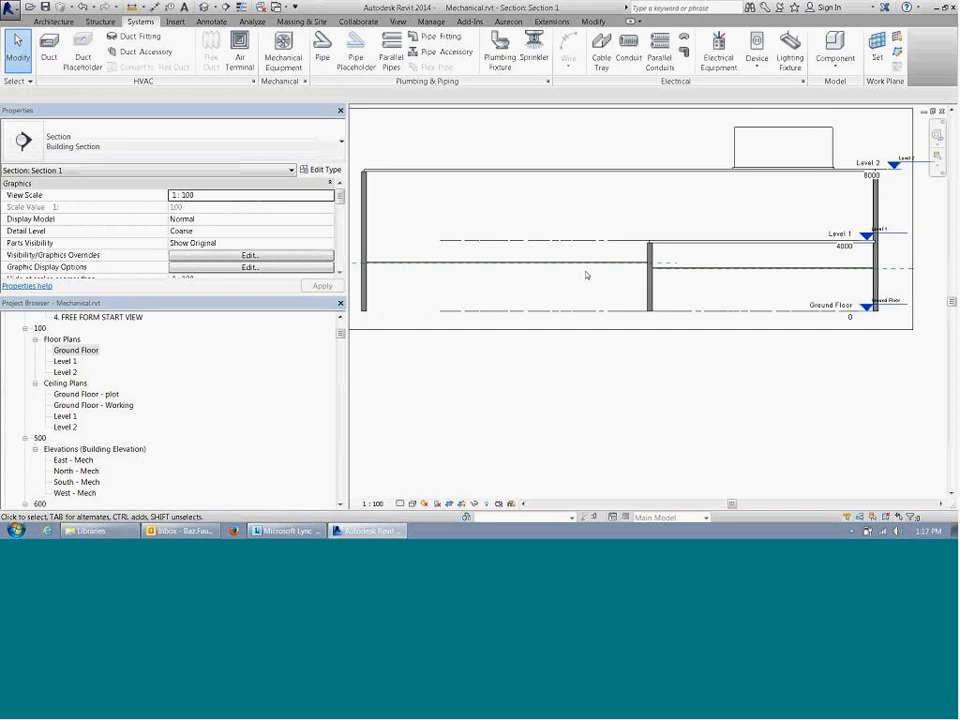
{"action": "middle_click_drag", "start_coordinate": [575, 276], "coordinate": [643, 302]}
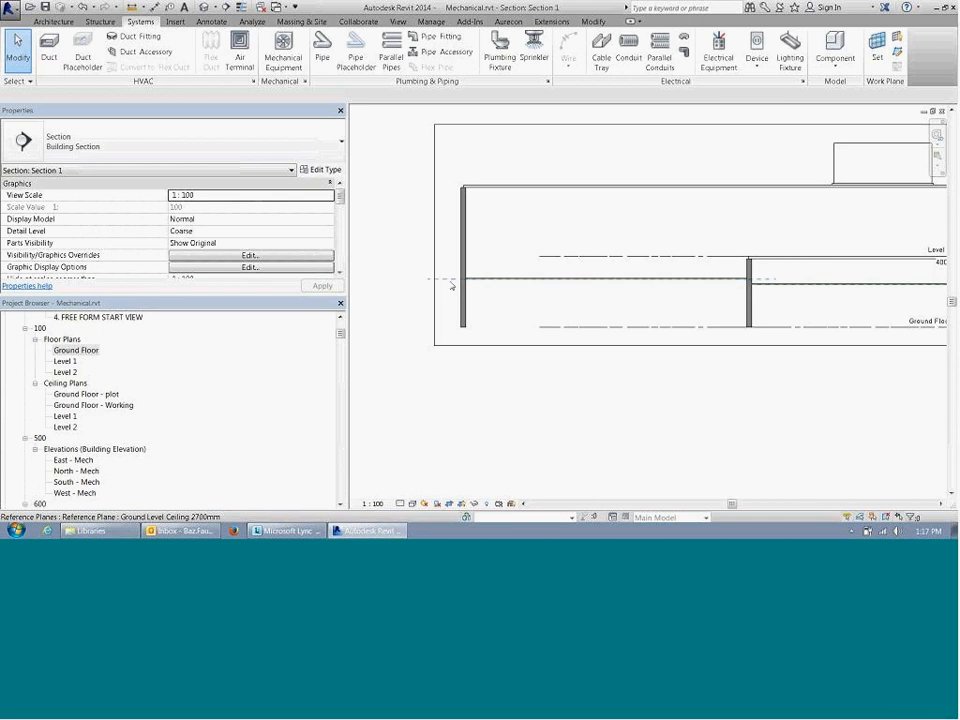
{"action": "middle_click_drag", "start_coordinate": [574, 299], "coordinate": [573, 304]}
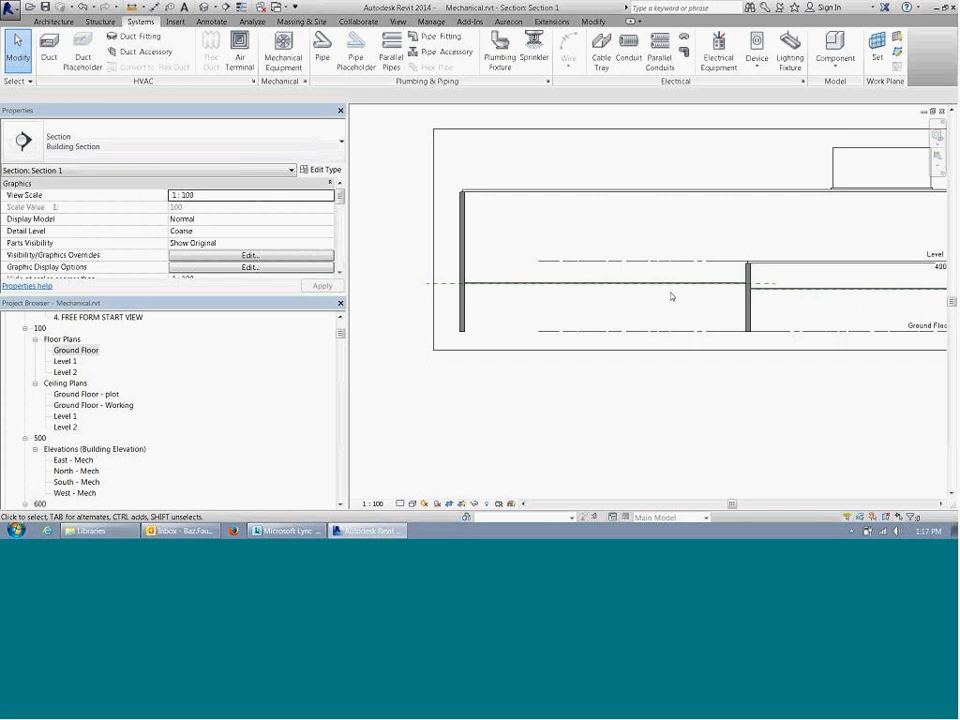
{"action": "middle_click_drag", "start_coordinate": [671, 293], "coordinate": [534, 291]}
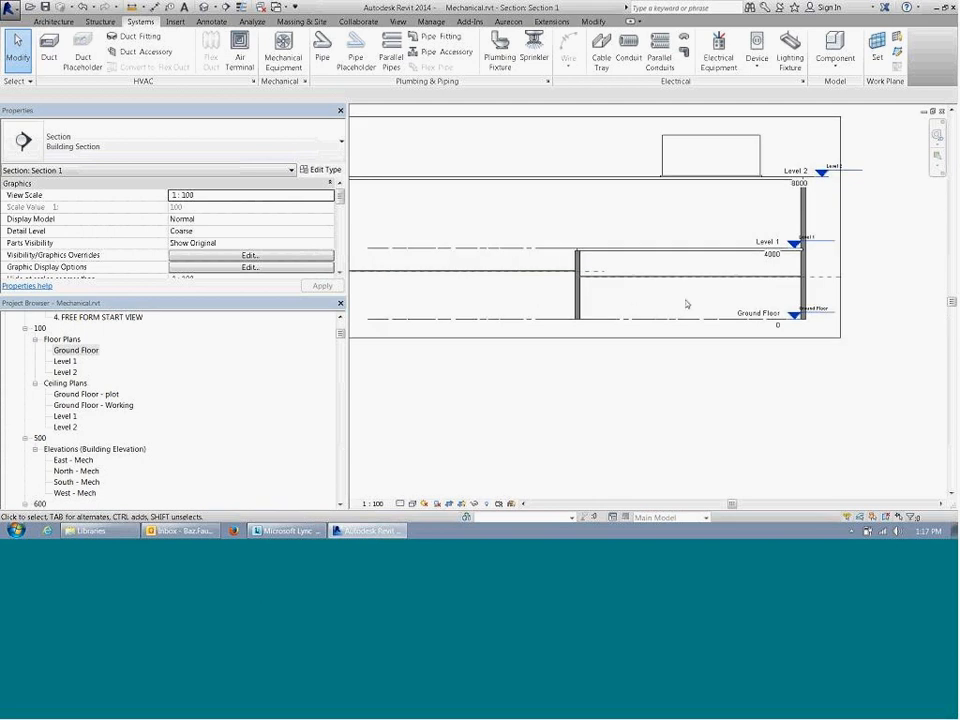
{"action": "scroll", "coordinate": [686, 304], "scroll_direction": "up", "scroll_amount": 1}
{"action": "scroll", "coordinate": [680, 300], "scroll_direction": "up", "scroll_amount": 1}
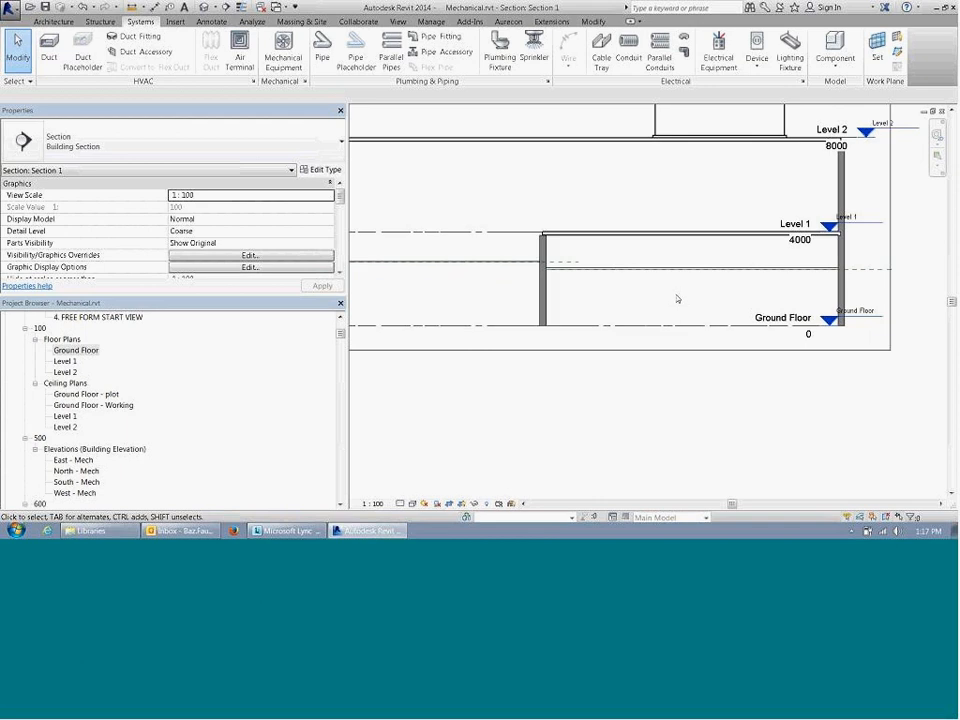
{"action": "middle_click_drag", "start_coordinate": [677, 298], "coordinate": [657, 299]}
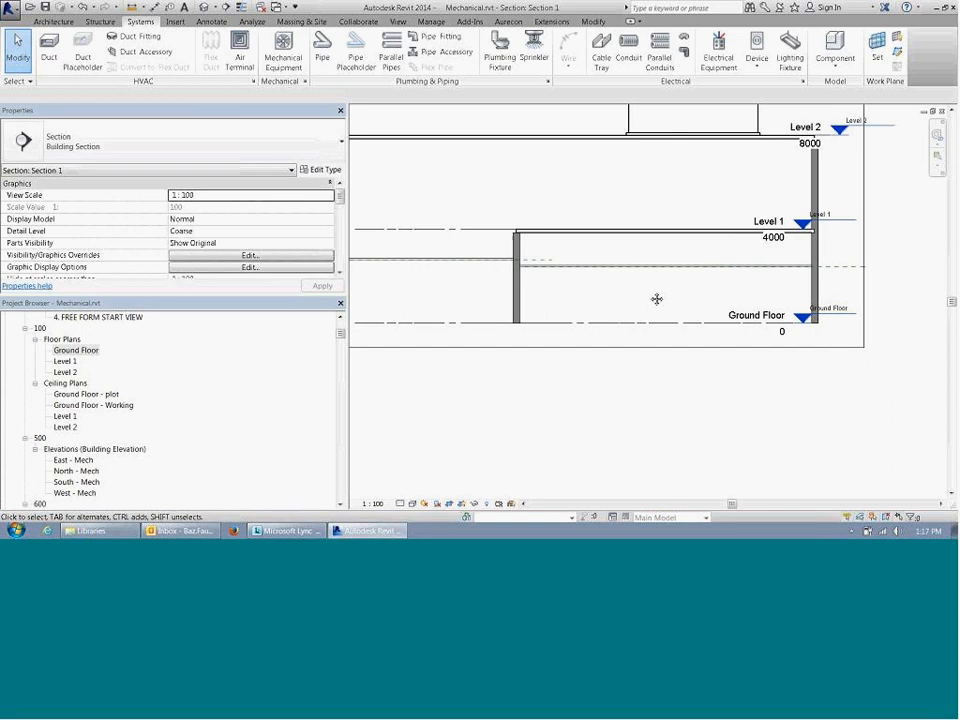
{"action": "scroll", "coordinate": [700, 299], "scroll_direction": "down", "scroll_amount": 1}
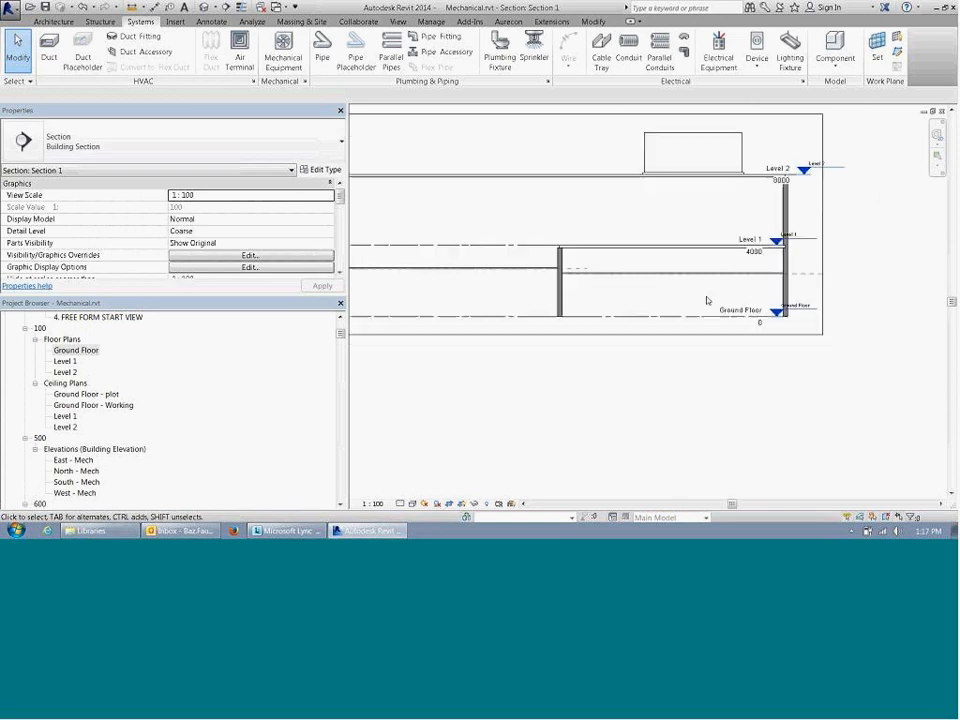
{"action": "middle_click_drag", "start_coordinate": [641, 296], "coordinate": [659, 300]}
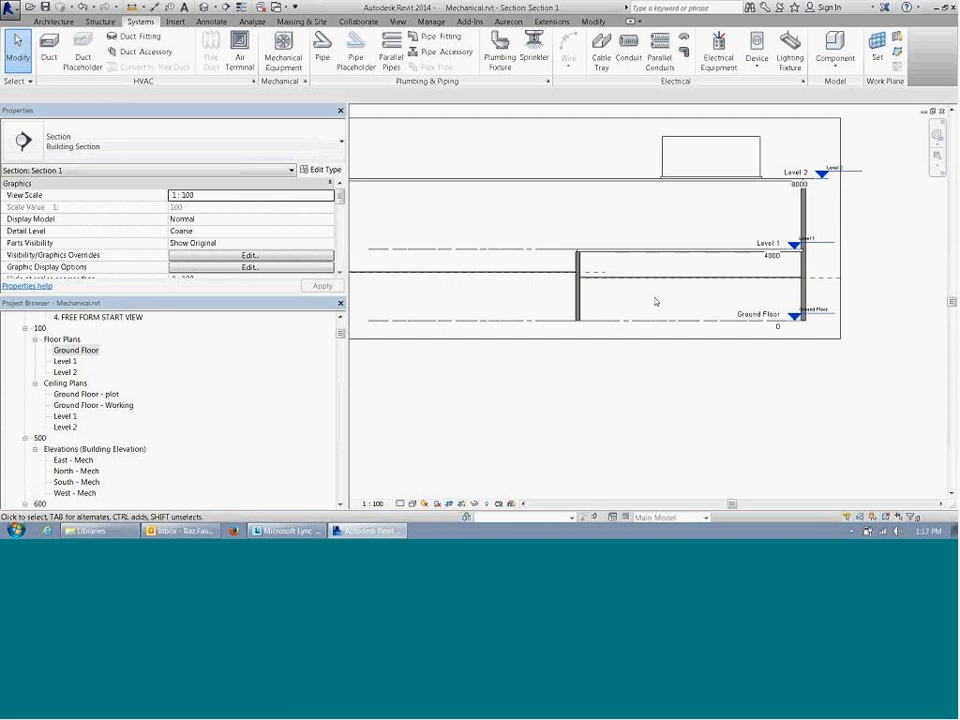
{"action": "scroll", "coordinate": [655, 301], "scroll_direction": "up", "scroll_amount": 1}
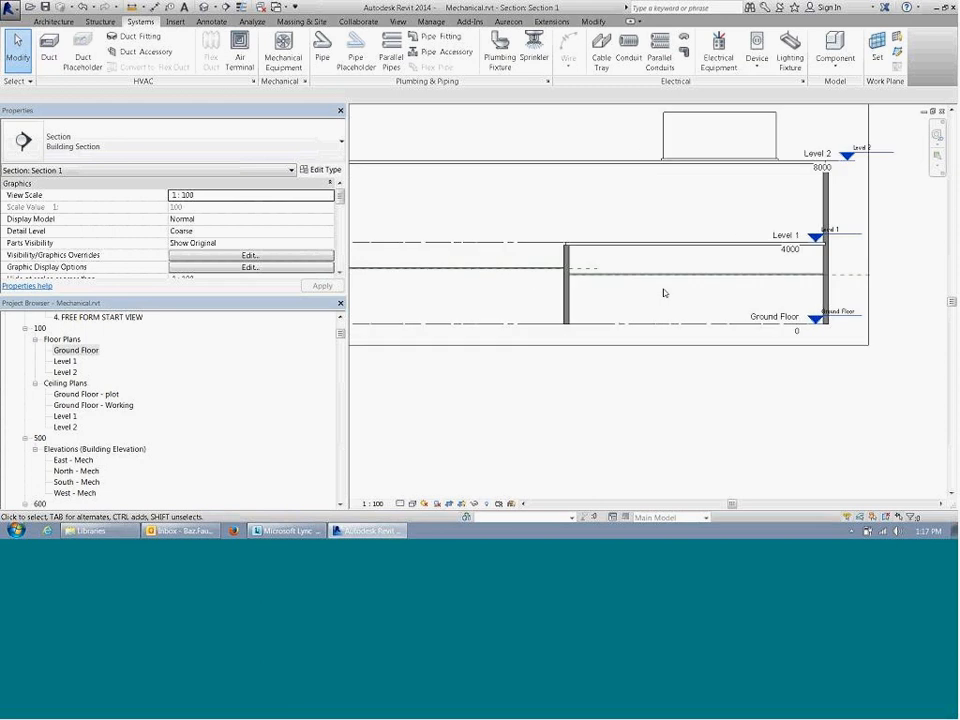
{"action": "scroll", "coordinate": [664, 292], "scroll_direction": "up", "scroll_amount": 1}
{"action": "scroll", "coordinate": [657, 299], "scroll_direction": "up", "scroll_amount": 1}
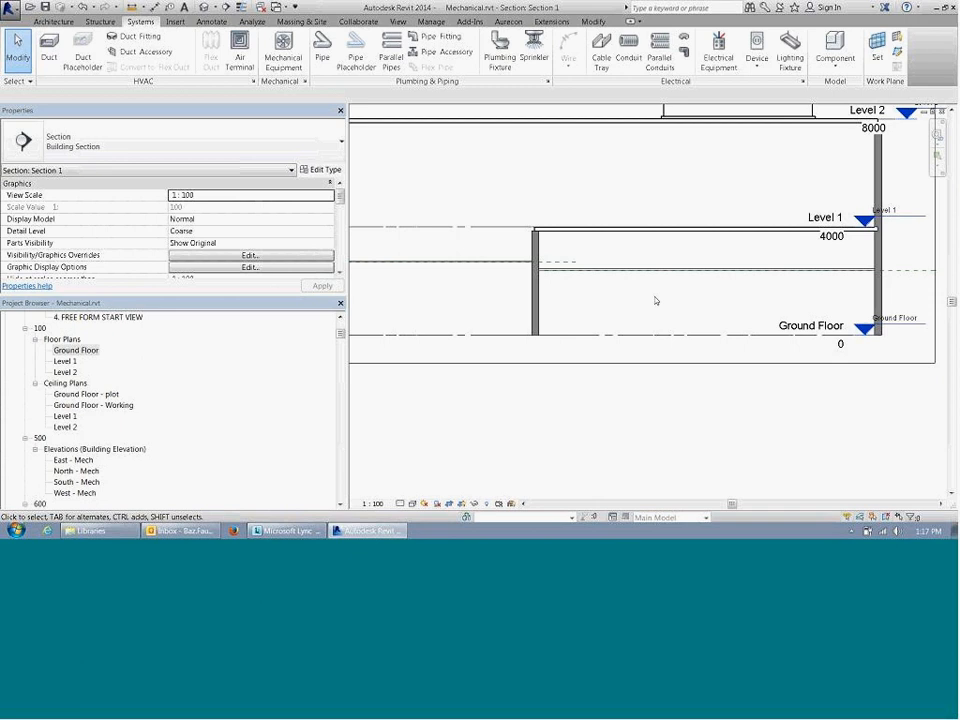
Step: Open the Ground Floor - Working ceiling plan
{"action": "left_click", "coordinate": [90, 395]}
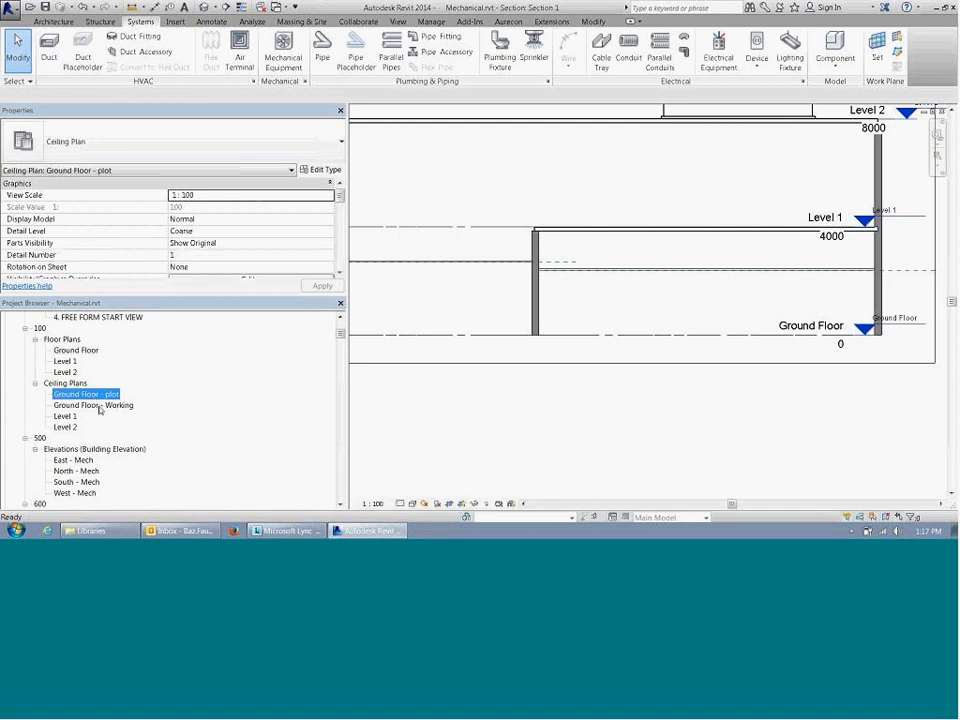
{"action": "double_click", "coordinate": [95, 405]}
Step: Review the Ceiling 2400 and Ceiling 2700 filters in the plan's visibility/graphic overrides, including the Ceiling 2400 filter's rule and categories
{"action": "key", "text": "v"}
{"action": "key", "text": "g"}
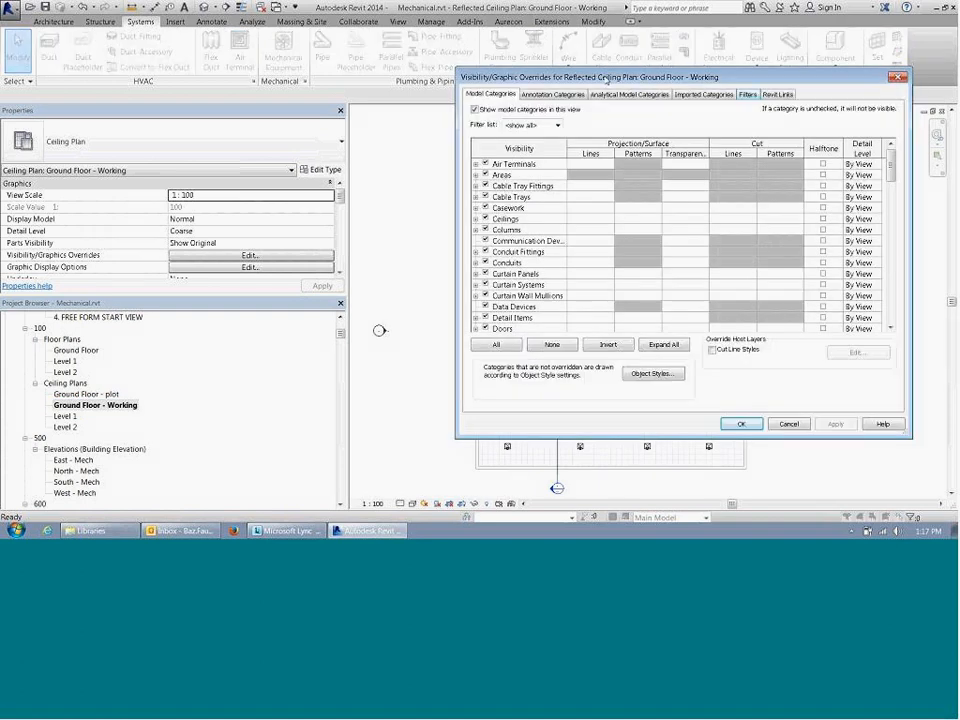
{"action": "left_click", "coordinate": [747, 94]}
{"action": "left_click_drag", "start_coordinate": [779, 83], "coordinate": [377, 51]}
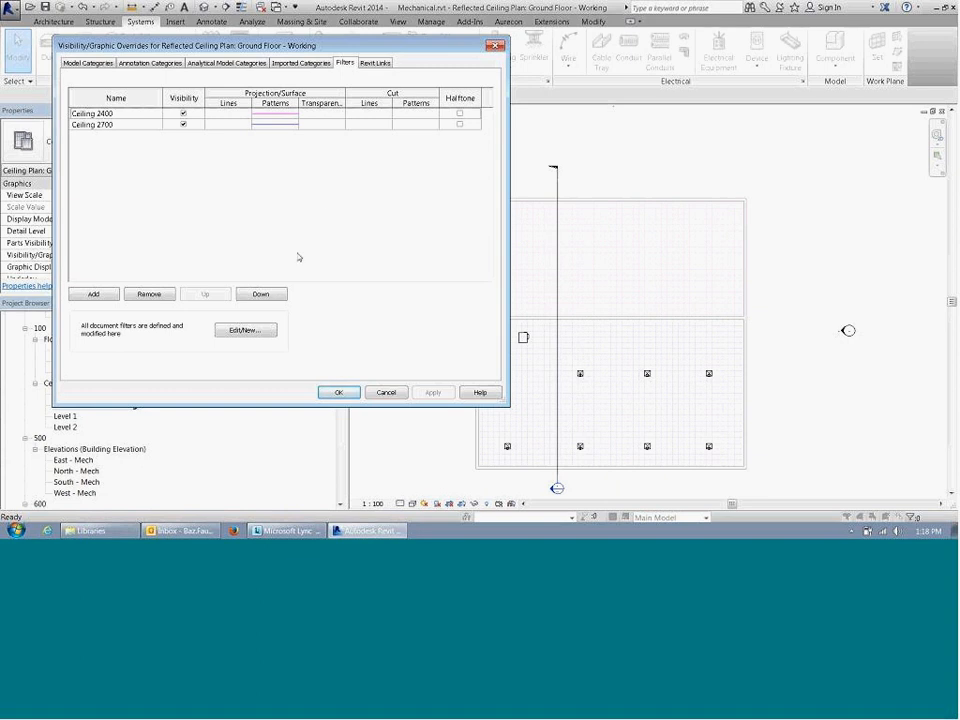
{"action": "left_click", "coordinate": [248, 330]}
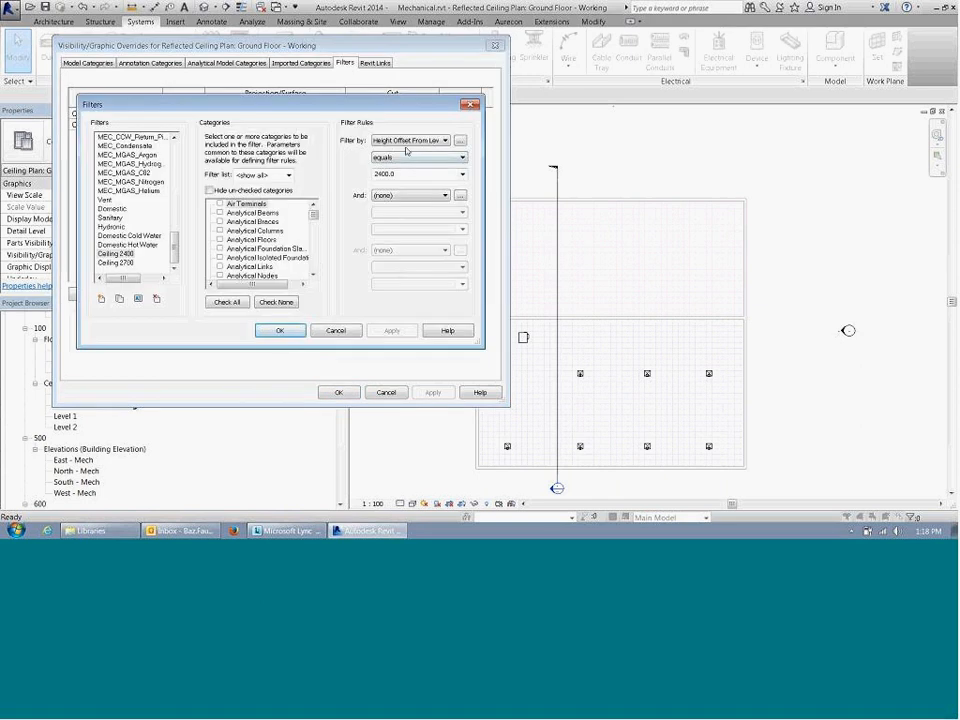
{"action": "left_click_drag", "start_coordinate": [314, 214], "coordinate": [314, 220]}
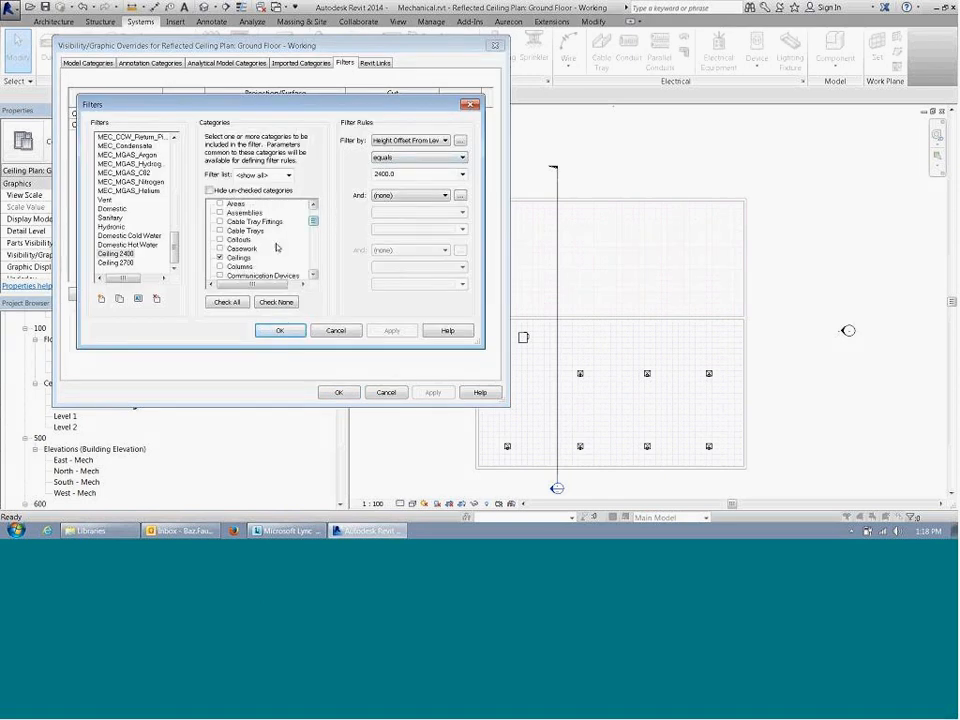
{"action": "left_click", "coordinate": [280, 330]}
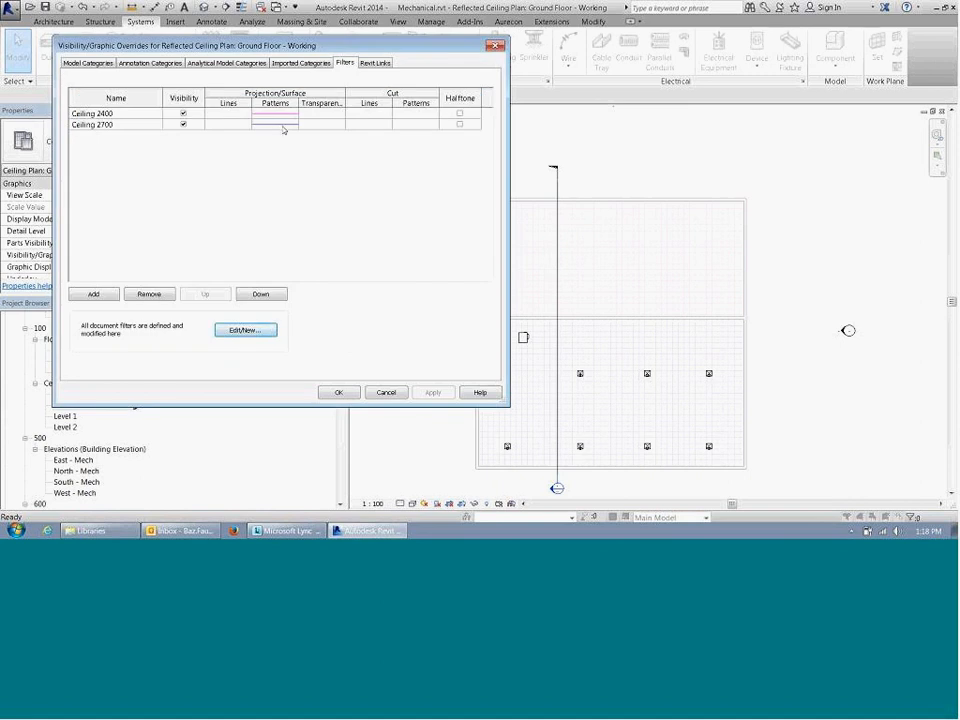
{"action": "left_click", "coordinate": [386, 392]}
Step: Start placing an air terminal, keeping the ceiling-mounted 600SQ supply air louvre faced diffuser in type 600 / 250
{"action": "middle_click_drag", "start_coordinate": [827, 373], "coordinate": [808, 296]}
{"action": "scroll", "coordinate": [448, 362], "scroll_direction": "up", "scroll_amount": 3}
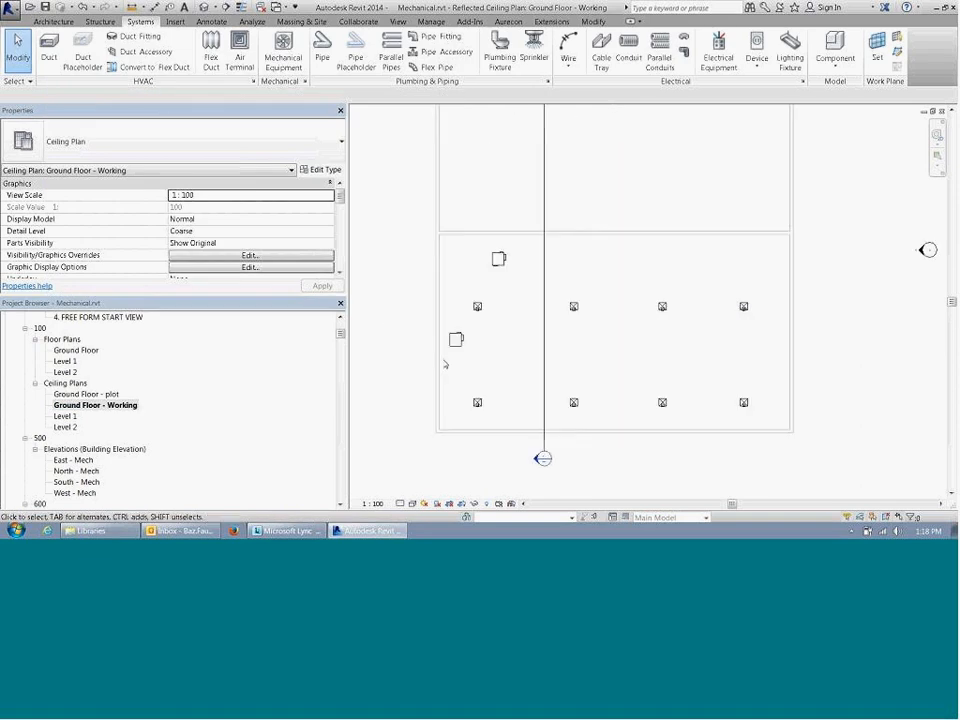
{"action": "middle_click_drag", "start_coordinate": [604, 284], "coordinate": [553, 281]}
{"action": "scroll", "coordinate": [467, 314], "scroll_direction": "up", "scroll_amount": 2}
{"action": "scroll", "coordinate": [467, 314], "scroll_direction": "down", "scroll_amount": 2}
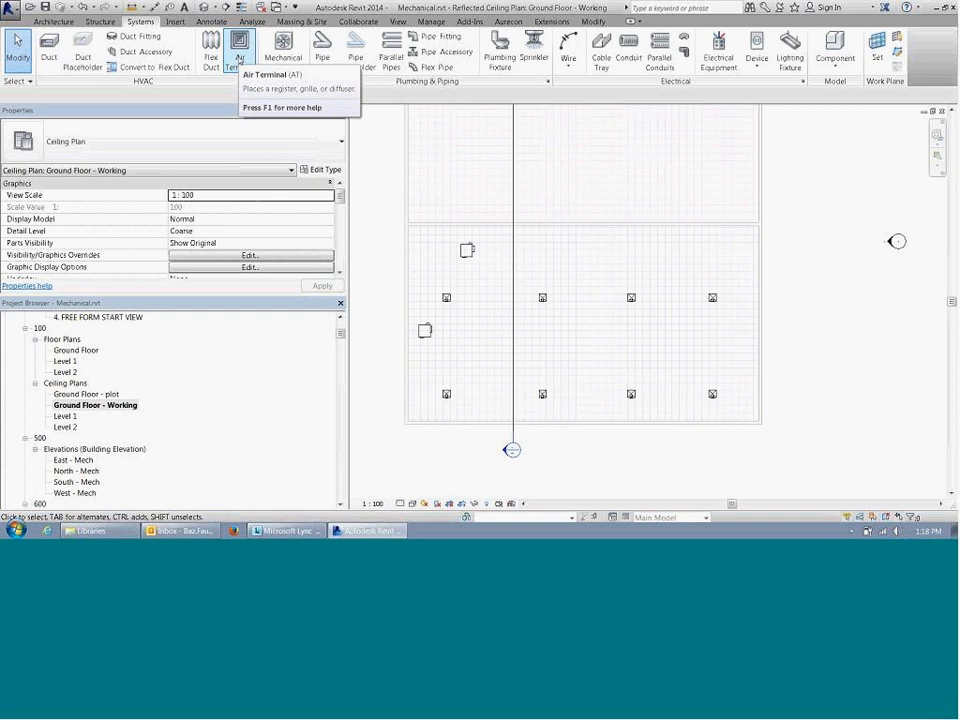
{"action": "left_click", "coordinate": [240, 62]}
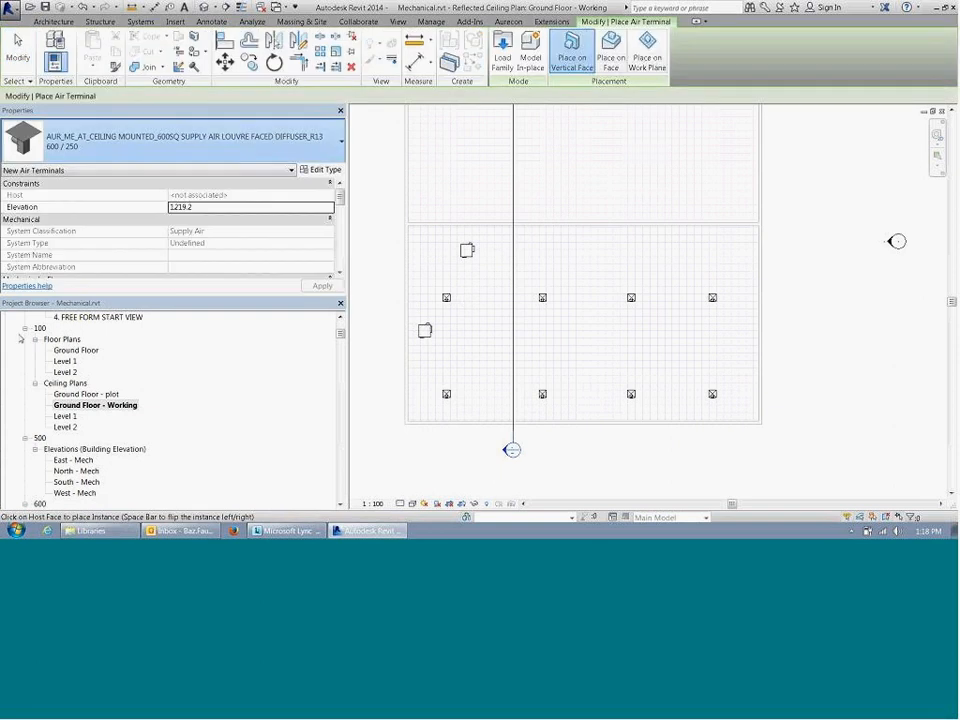
{"action": "left_click", "coordinate": [341, 148]}
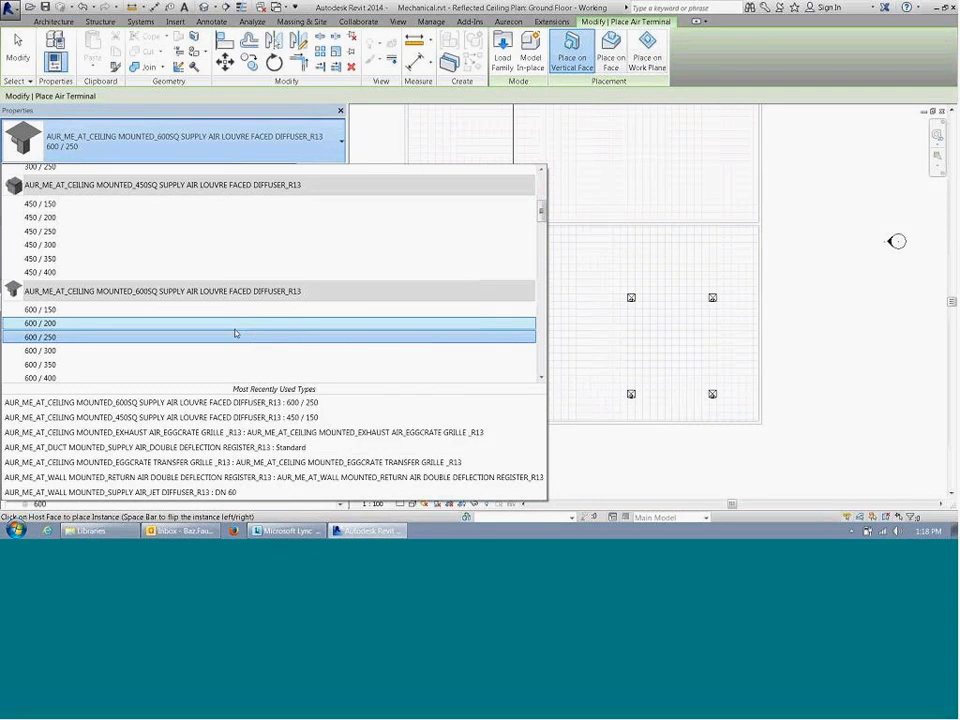
{"action": "left_click", "coordinate": [850, 312]}
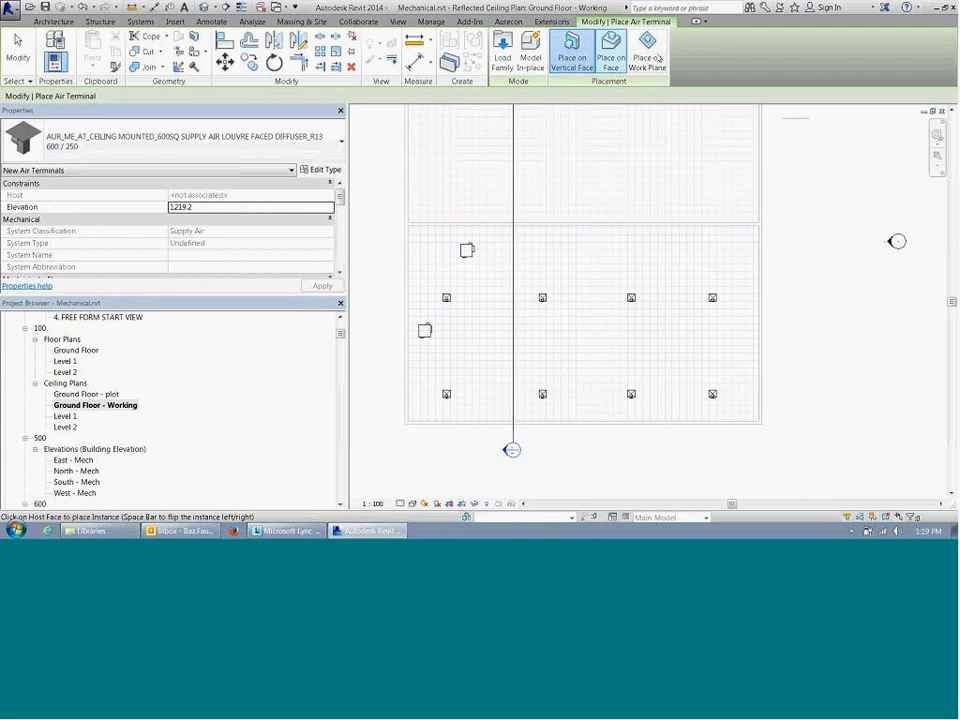
Step: Set the work plane for the diffuser to Reference Plane : Ground Level Ceiling 2700mm
{"action": "left_click", "coordinate": [661, 69]}
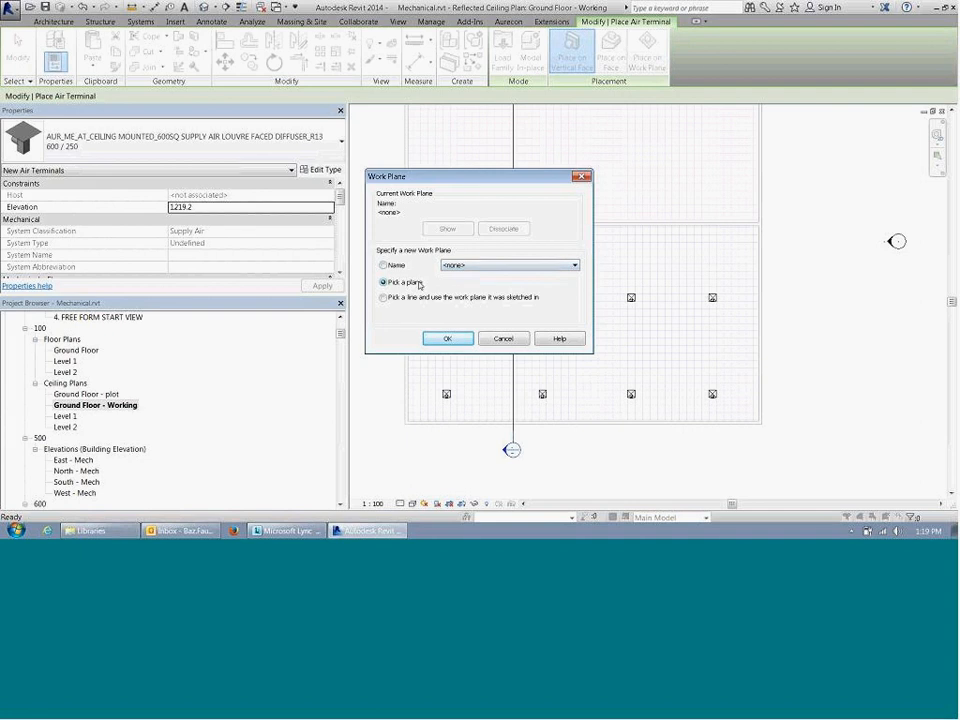
{"action": "left_click", "coordinate": [383, 265]}
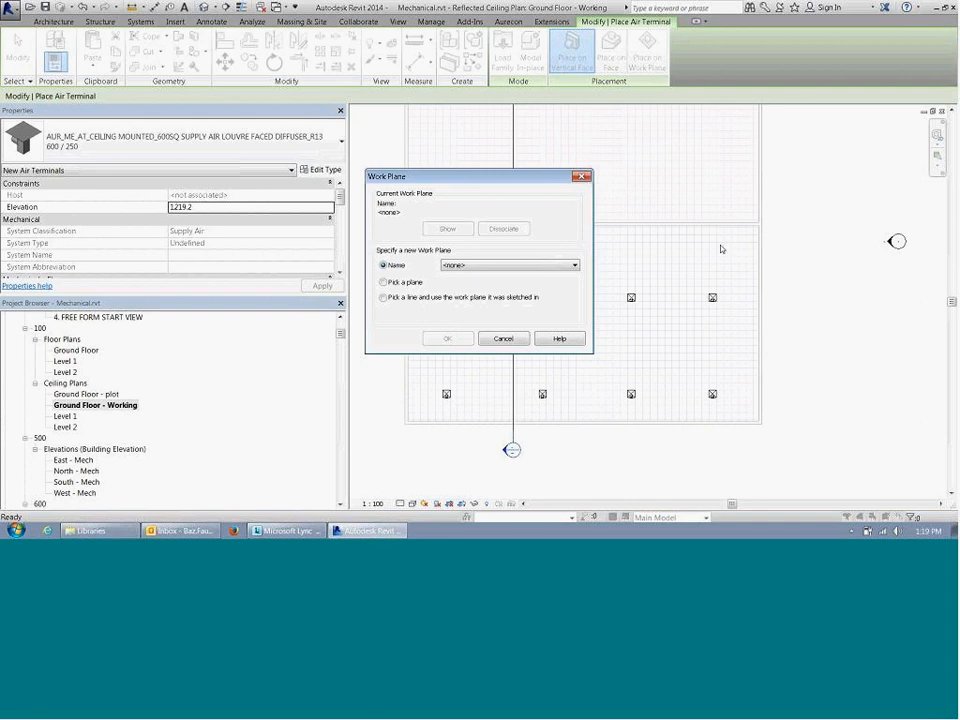
{"action": "left_click", "coordinate": [453, 268]}
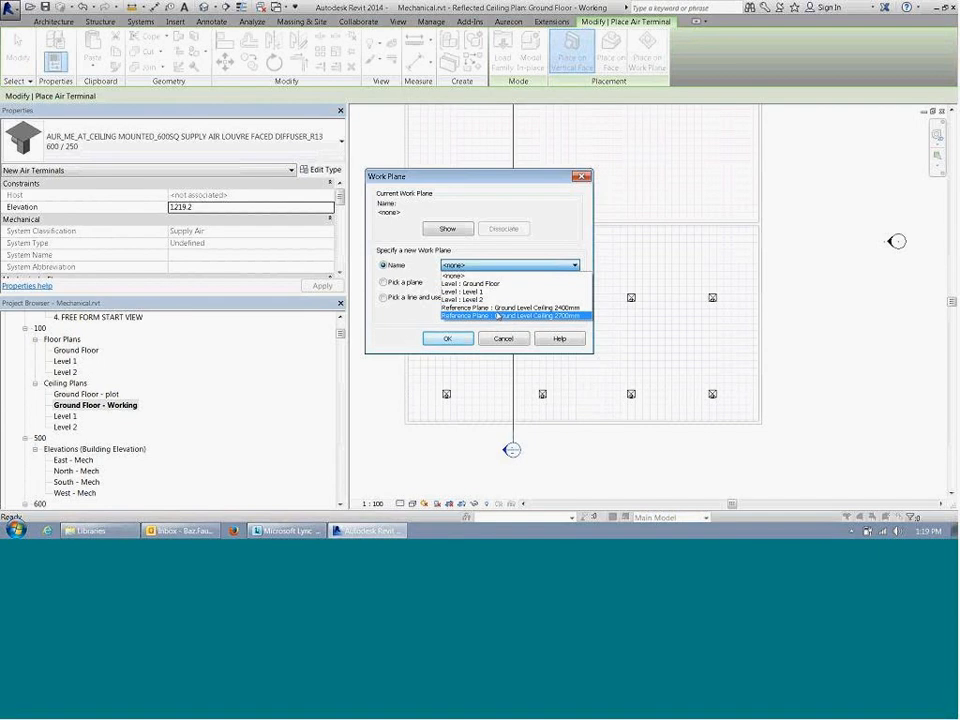
{"action": "left_click", "coordinate": [468, 184]}
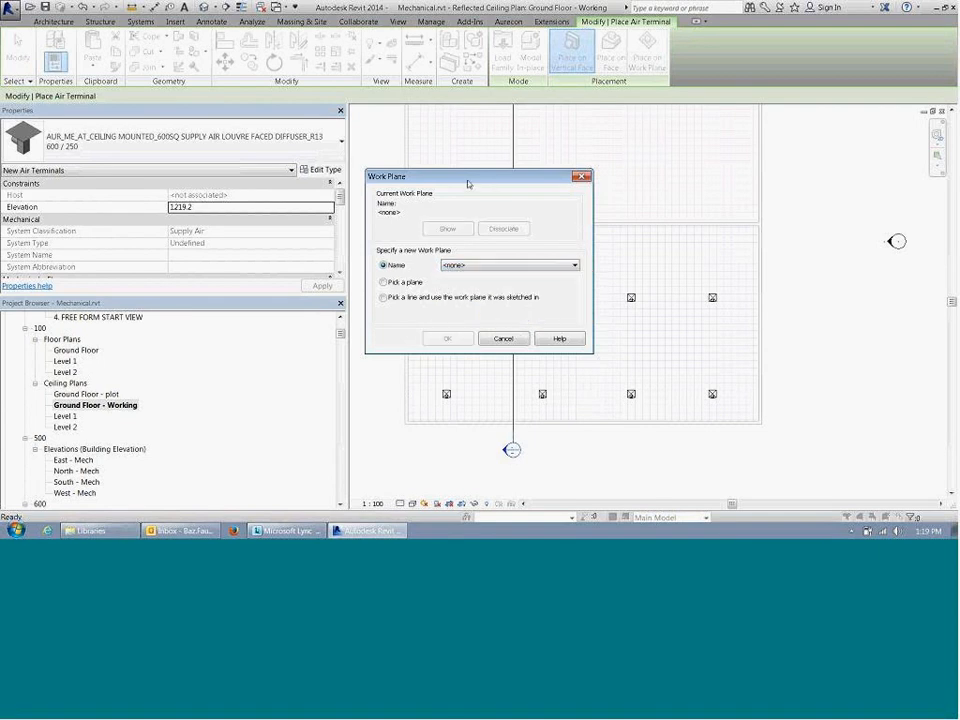
{"action": "left_click", "coordinate": [508, 265]}
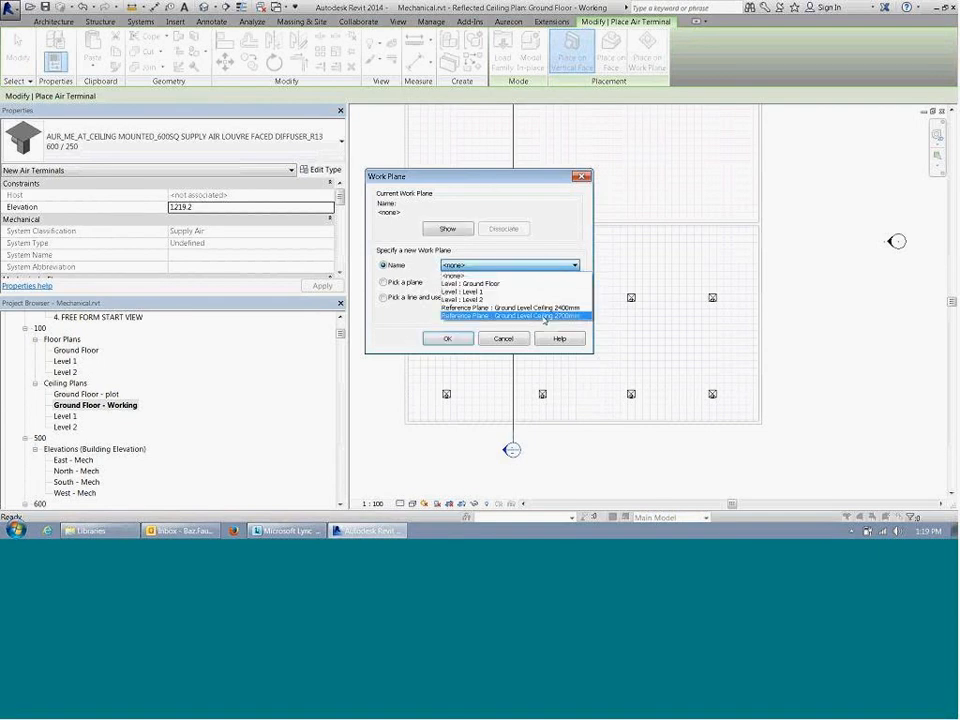
{"action": "left_click", "coordinate": [545, 316]}
{"action": "left_click", "coordinate": [466, 338]}
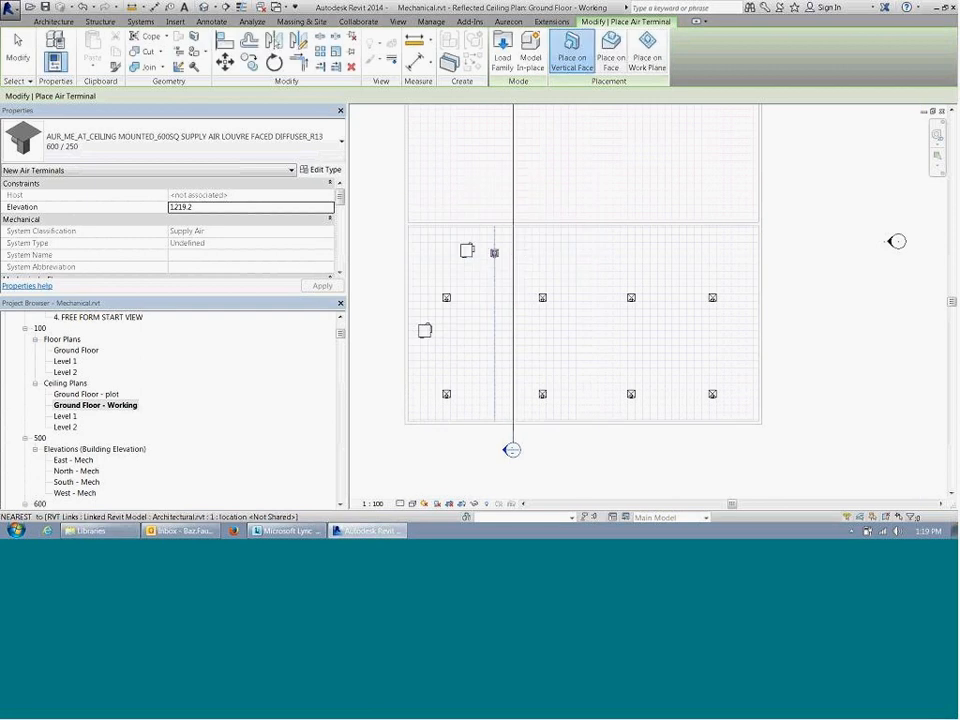
Step: Place two 600 / 250 supply air diffusers on the current work plane, above the existing diffuser row in the lower ceiling area
{"action": "scroll", "coordinate": [499, 257], "scroll_direction": "up", "scroll_amount": 2}
{"action": "middle_click_drag", "start_coordinate": [499, 257], "coordinate": [424, 220]}
{"action": "left_click", "coordinate": [647, 52]}
{"action": "middle_click_drag", "start_coordinate": [715, 244], "coordinate": [664, 292]}
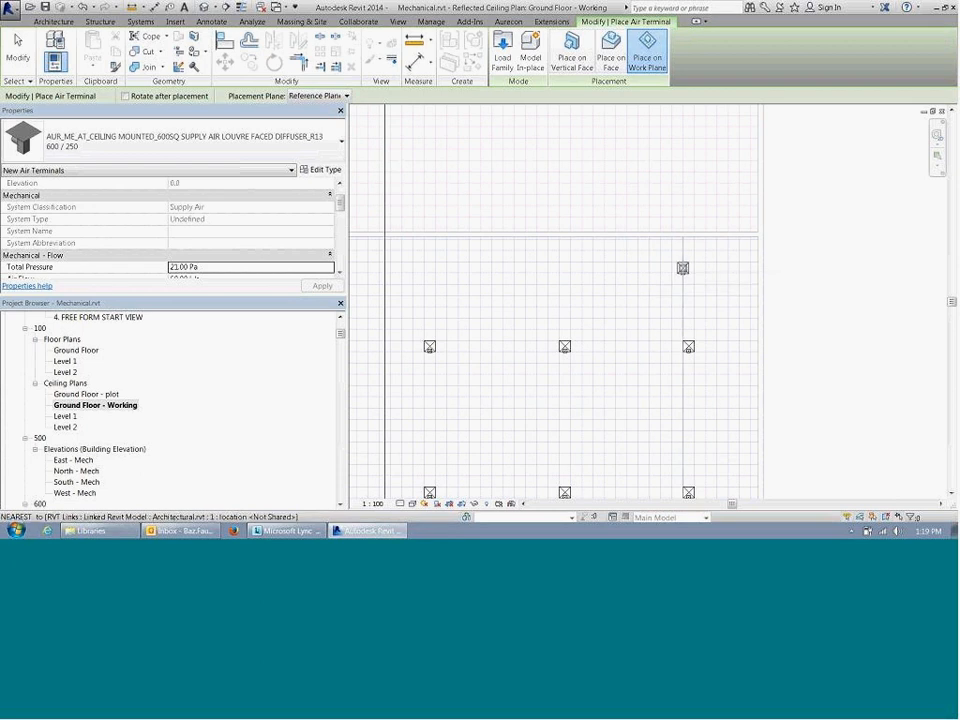
{"action": "left_click", "coordinate": [683, 262]}
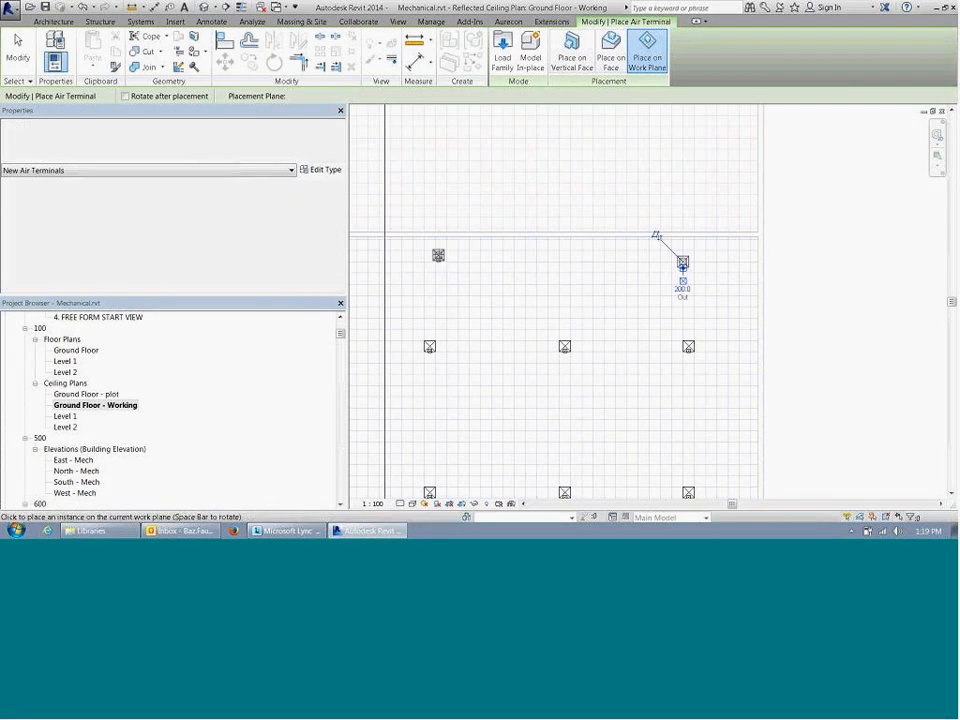
{"action": "middle_click_drag", "start_coordinate": [533, 290], "coordinate": [753, 260]}
{"action": "middle_click_drag", "start_coordinate": [694, 270], "coordinate": [423, 311]}
{"action": "key", "text": "Escape"}
{"action": "key", "text": "Escape"}
Step: Align the right and upper edges of the new left-hand diffuser with the linked ceiling's grid lines
{"action": "key", "text": "a"}
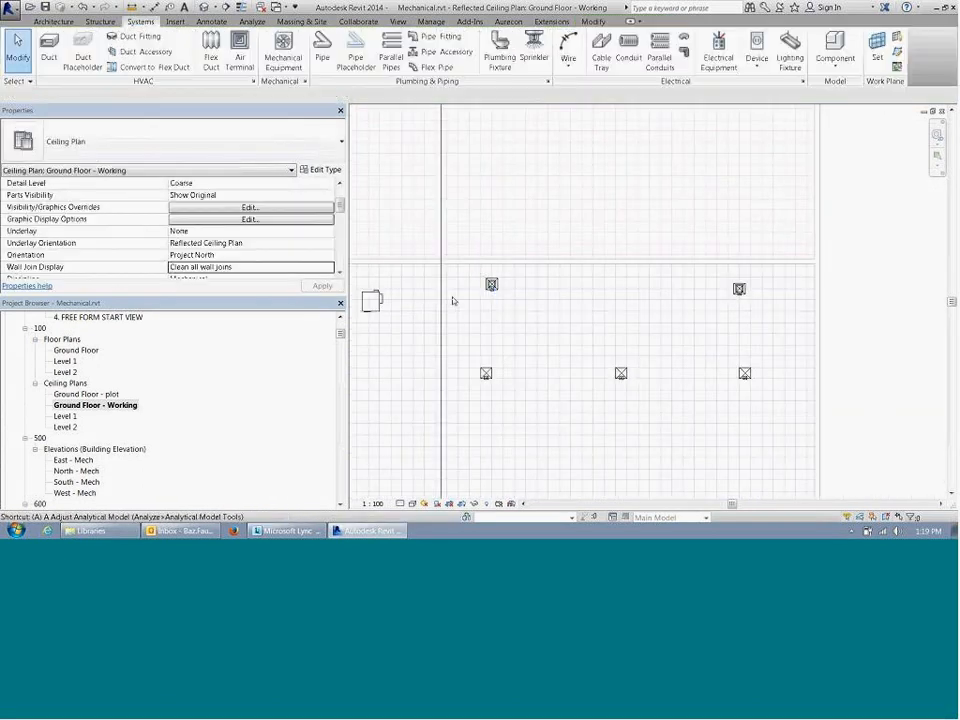
{"action": "key", "text": "l"}
{"action": "scroll", "coordinate": [482, 282], "scroll_direction": "up", "scroll_amount": 2}
{"action": "left_click", "coordinate": [518, 291]}
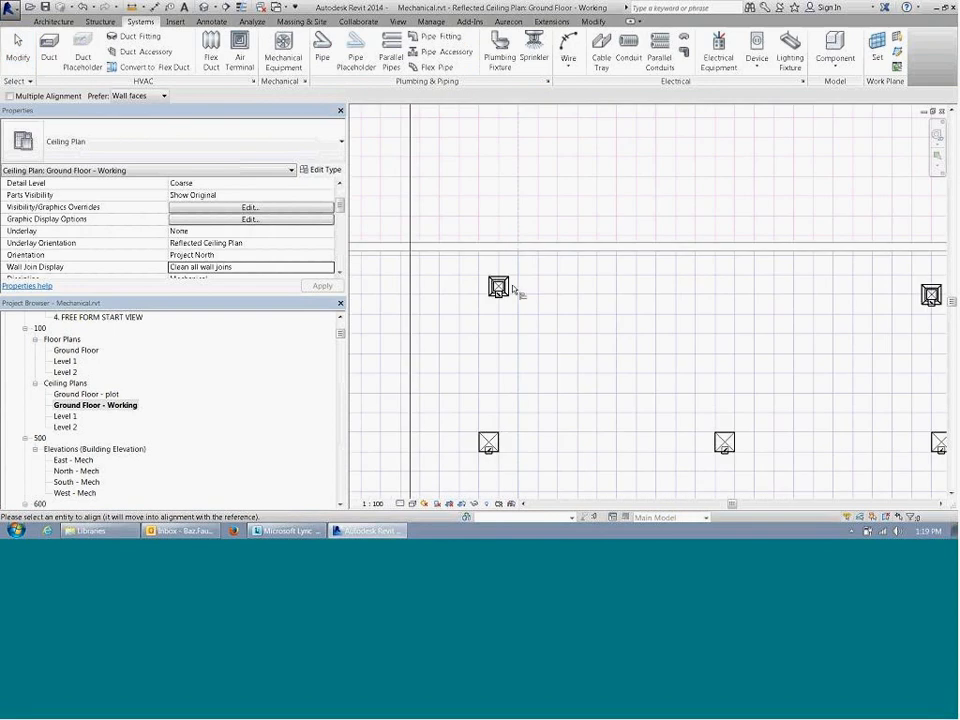
{"action": "left_click", "coordinate": [512, 290]}
{"action": "left_click", "coordinate": [529, 276]}
{"action": "left_click", "coordinate": [513, 279]}
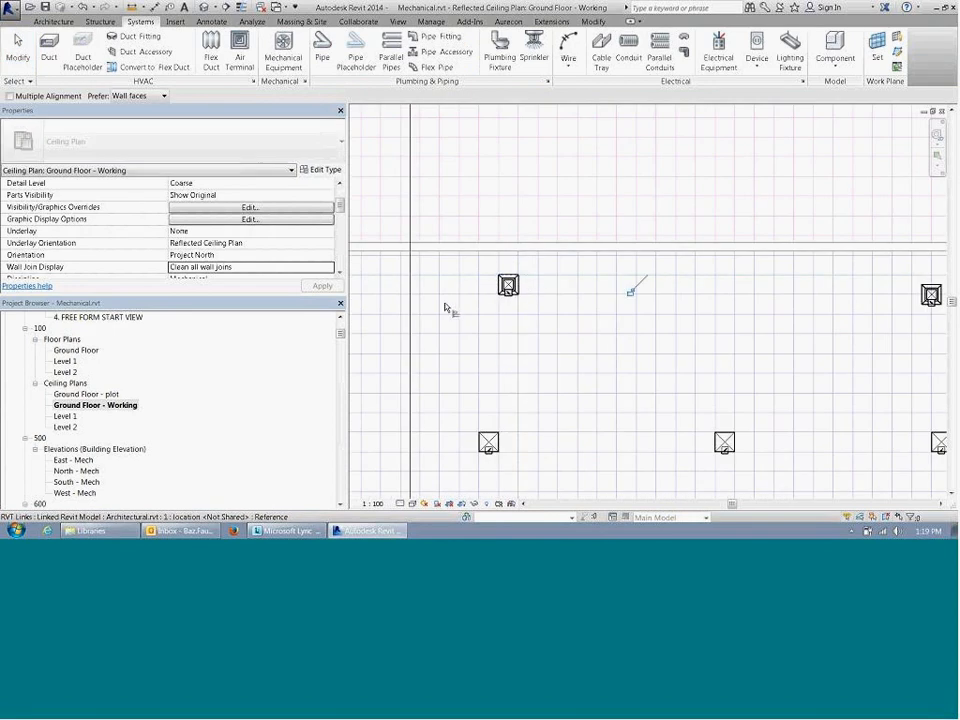
Step: Align the upper and left edges of the new right-hand diffuser with the ceiling grid lines and end the alignment
{"action": "scroll", "coordinate": [446, 304], "scroll_direction": "down", "scroll_amount": 2}
{"action": "scroll", "coordinate": [741, 306], "scroll_direction": "up", "scroll_amount": 3}
{"action": "scroll", "coordinate": [489, 278], "scroll_direction": "up", "scroll_amount": 1}
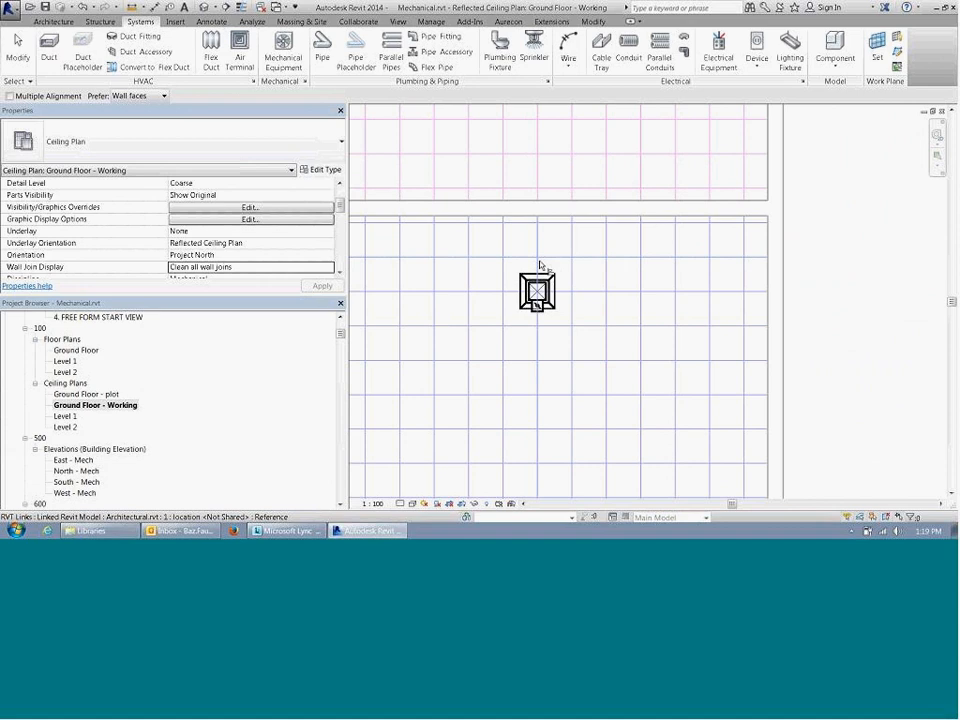
{"action": "left_click", "coordinate": [537, 258]}
{"action": "left_click", "coordinate": [535, 277]}
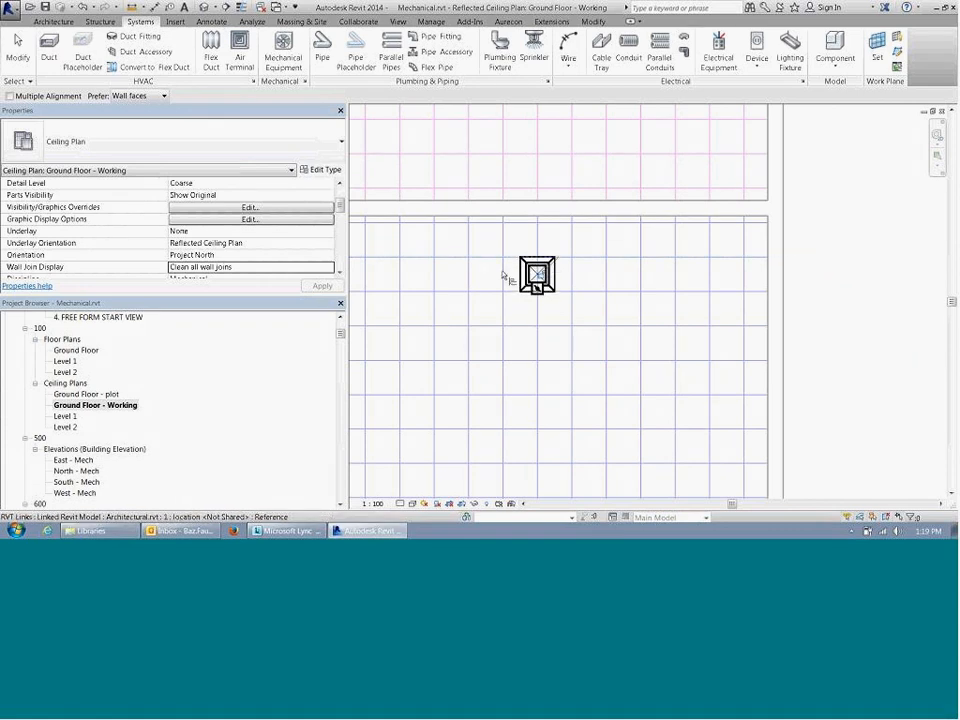
{"action": "left_click", "coordinate": [504, 278]}
{"action": "left_click", "coordinate": [521, 275]}
{"action": "scroll", "coordinate": [532, 264], "scroll_direction": "down", "scroll_amount": 1}
{"action": "scroll", "coordinate": [718, 290], "scroll_direction": "down", "scroll_amount": 2}
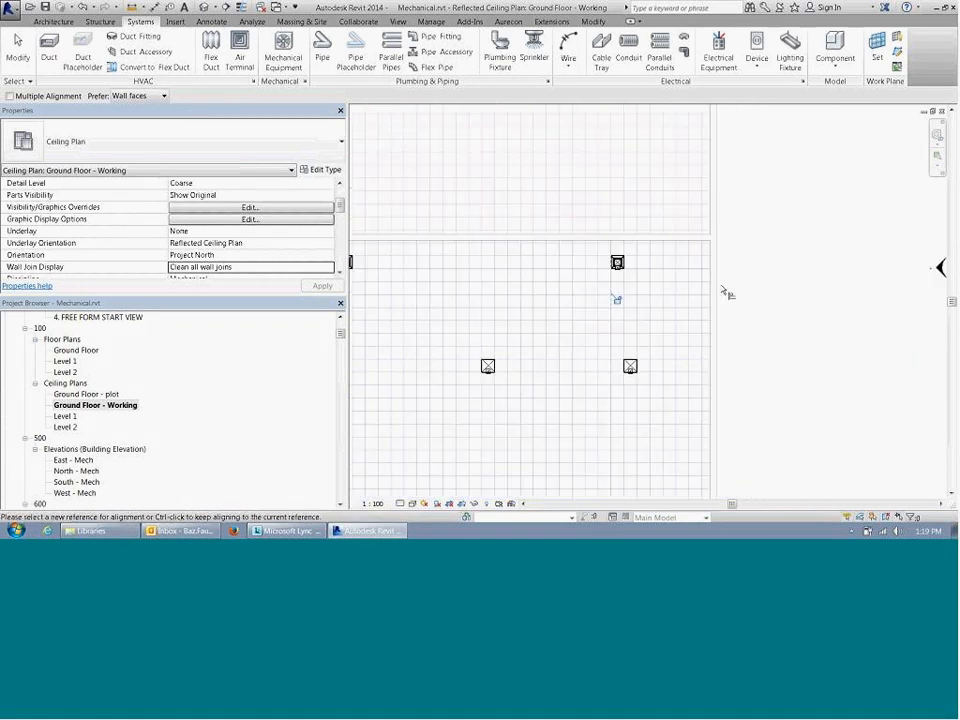
{"action": "key", "text": "Escape"}
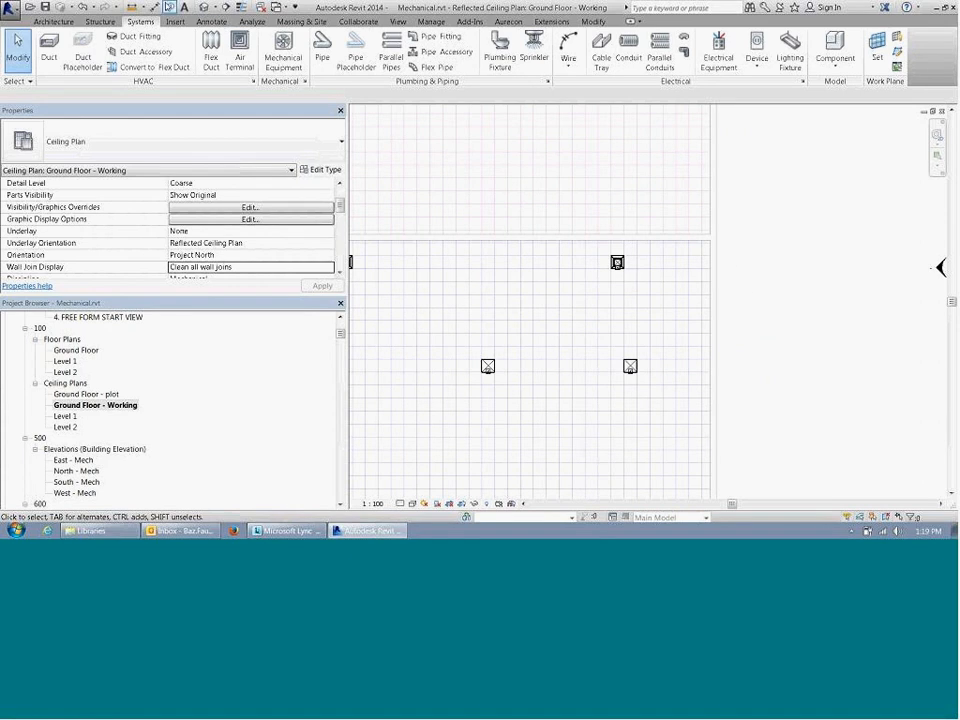
{"action": "left_click", "coordinate": [170, 7]}
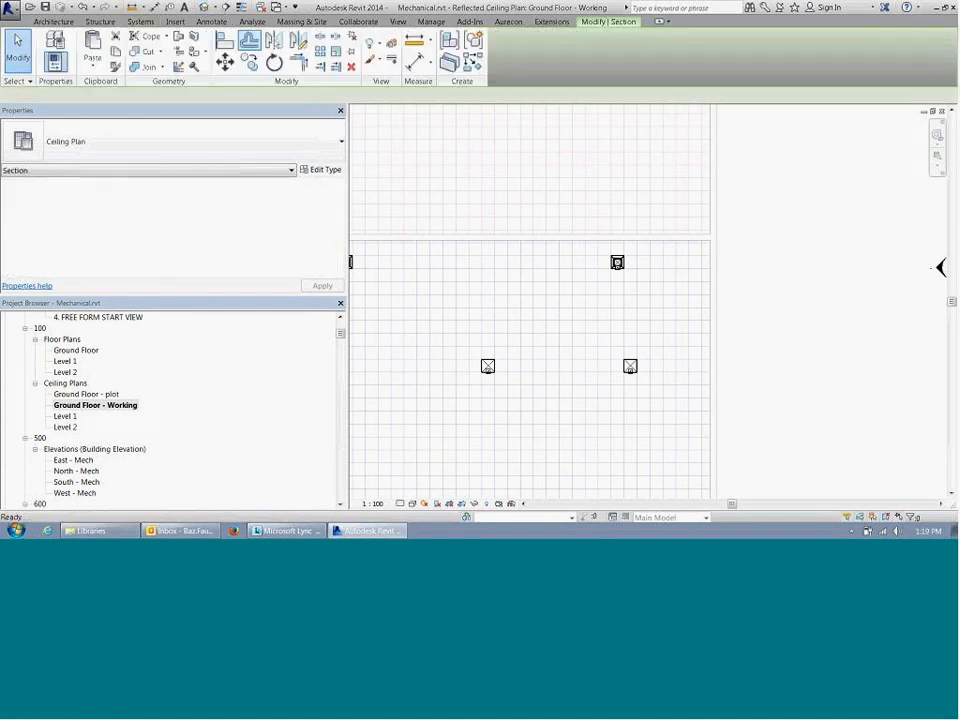
{"action": "left_click", "coordinate": [635, 328]}
{"action": "left_click", "coordinate": [643, 191]}
{"action": "key", "text": "Escape"}
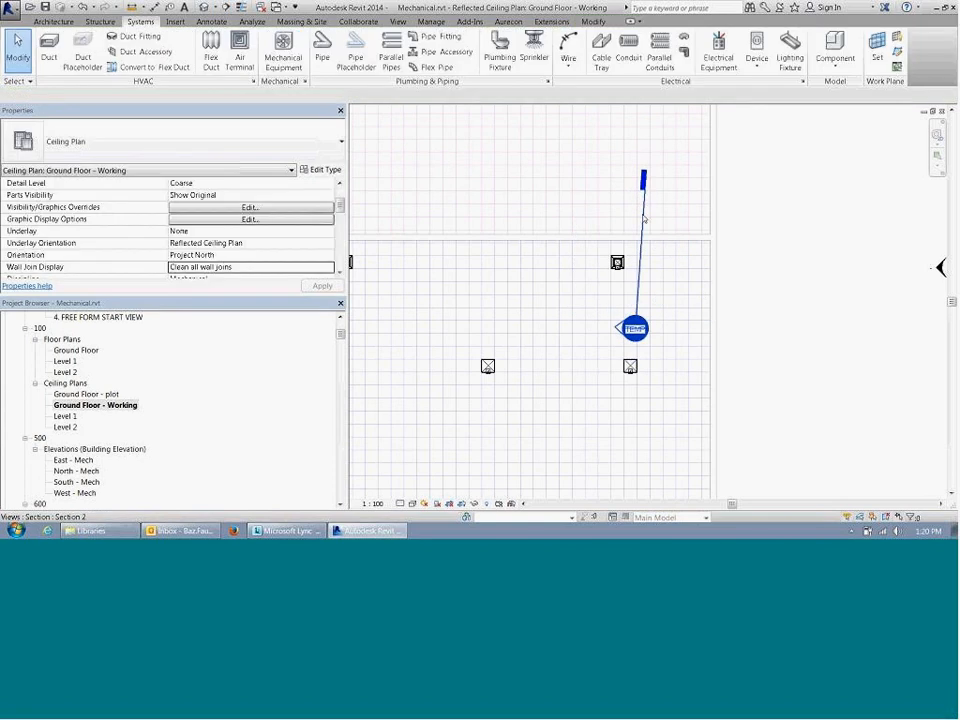
{"action": "left_click", "coordinate": [642, 217]}
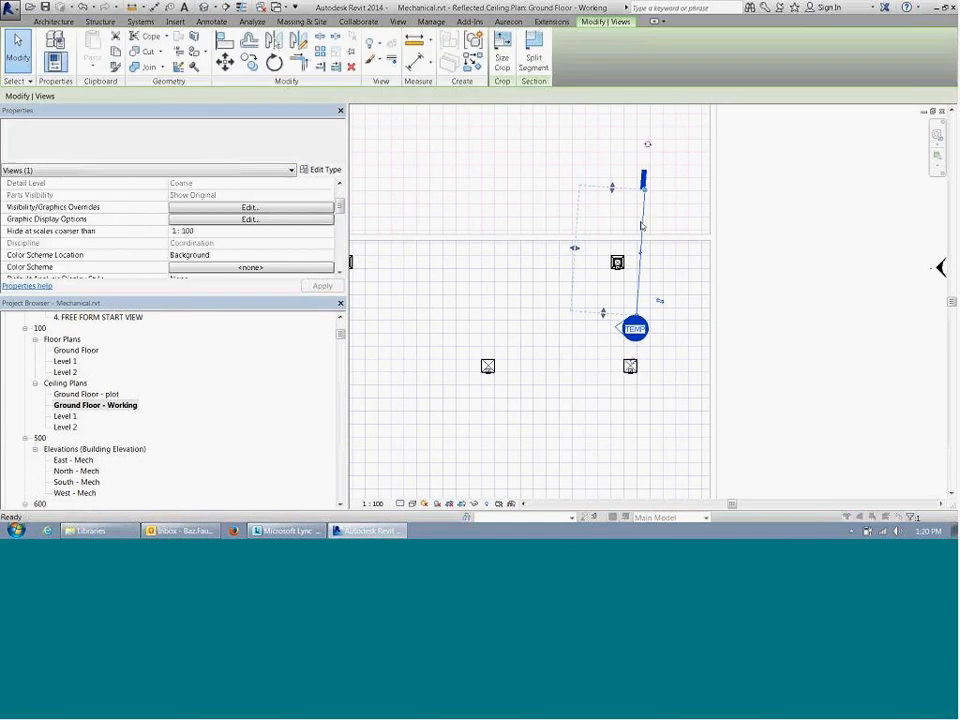
{"action": "key", "text": "Delete"}
{"action": "left_click", "coordinate": [540, 310]}
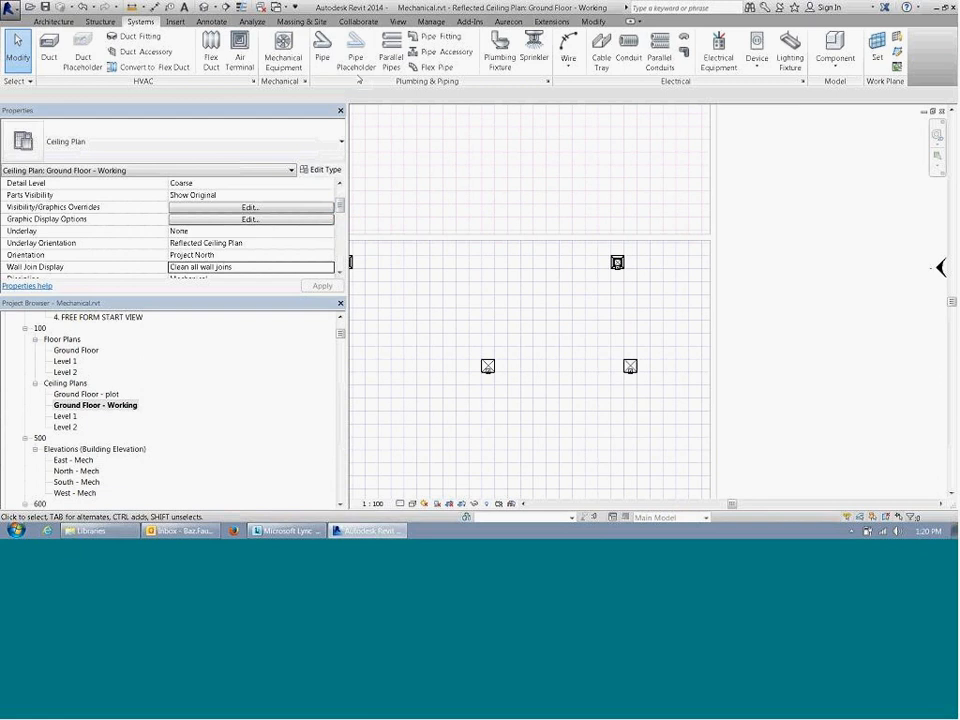
Step: Cut a vertical Coordination Section_Temp section just right of the new right-hand diffuser, looking towards it, and open its view
{"action": "left_click", "coordinate": [228, 8]}
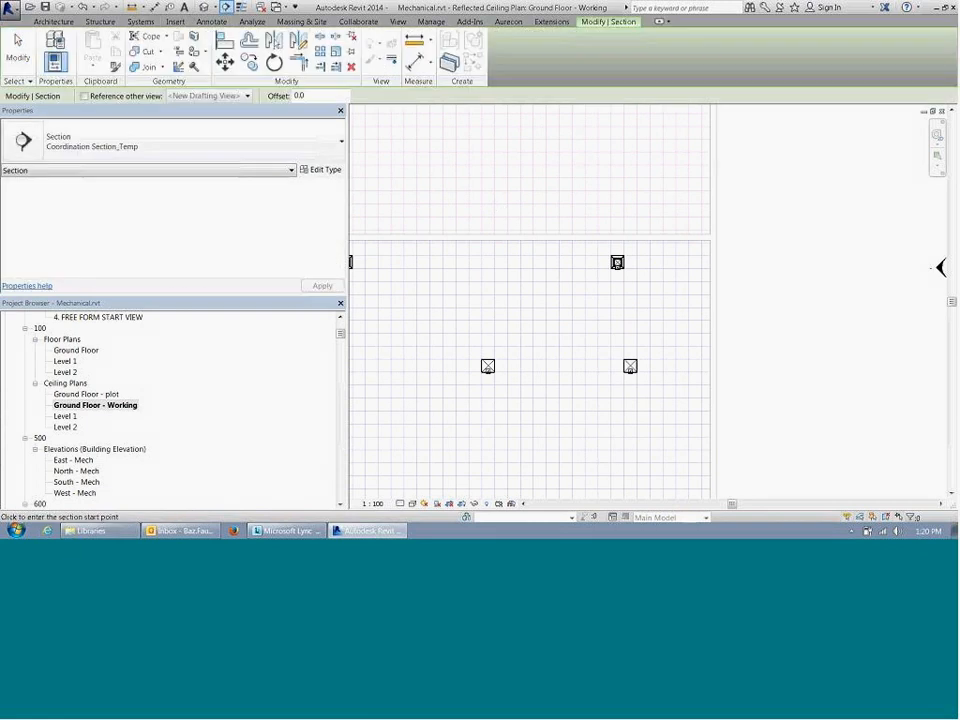
{"action": "left_click", "coordinate": [644, 323]}
{"action": "left_click", "coordinate": [642, 197]}
{"action": "right_click", "coordinate": [655, 245]}
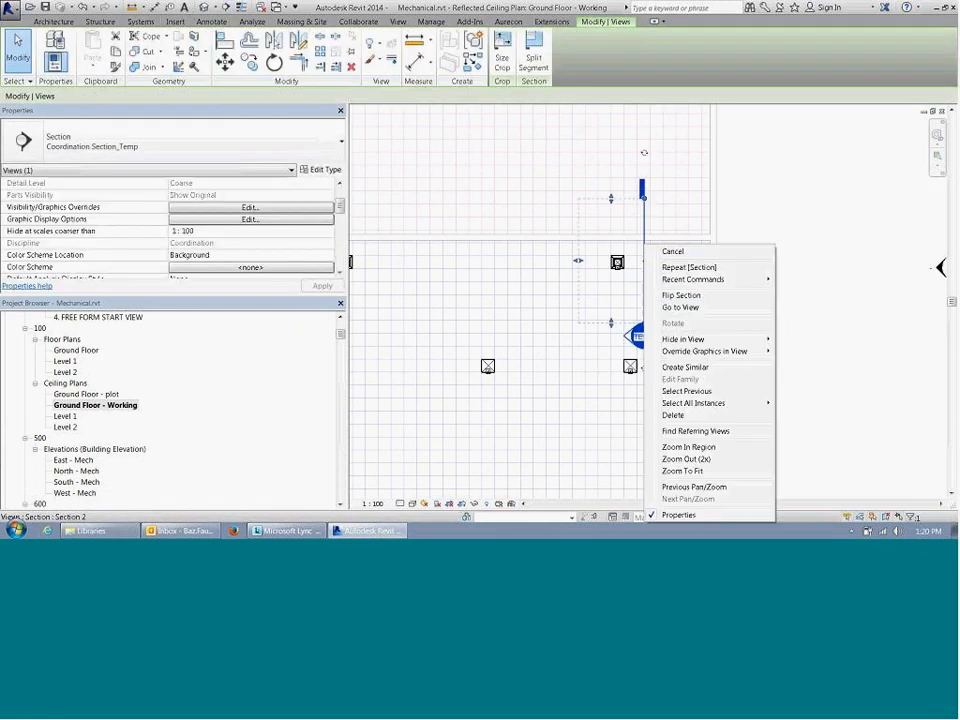
{"action": "left_click", "coordinate": [695, 297]}
{"action": "double_click", "coordinate": [634, 335]}
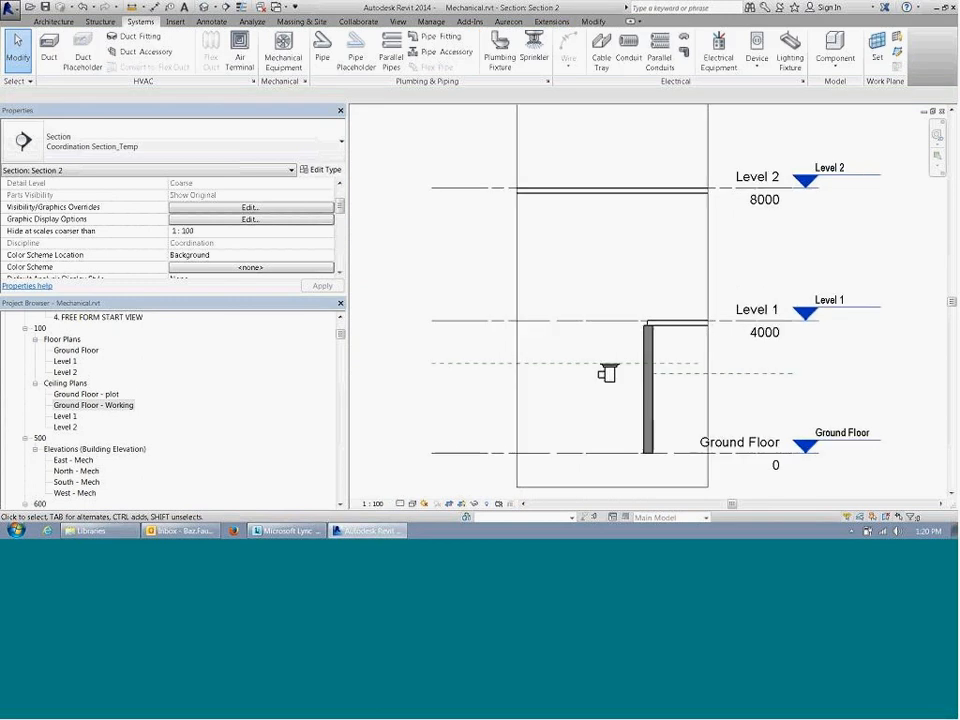
Step: Flip the diffuser's work plane in the section so its body sits above the ceiling reference plane
{"action": "scroll", "coordinate": [606, 381], "scroll_direction": "up", "scroll_amount": 3}
{"action": "left_click", "coordinate": [628, 340]}
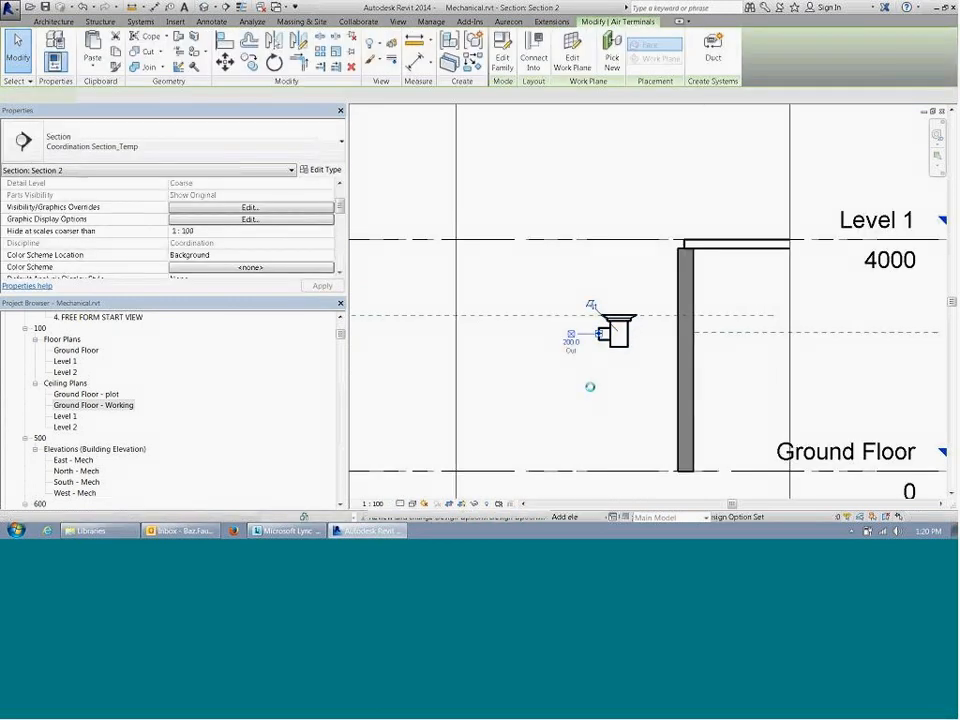
{"action": "scroll", "coordinate": [590, 387], "scroll_direction": "down", "scroll_amount": 2}
{"action": "left_click", "coordinate": [655, 285]}
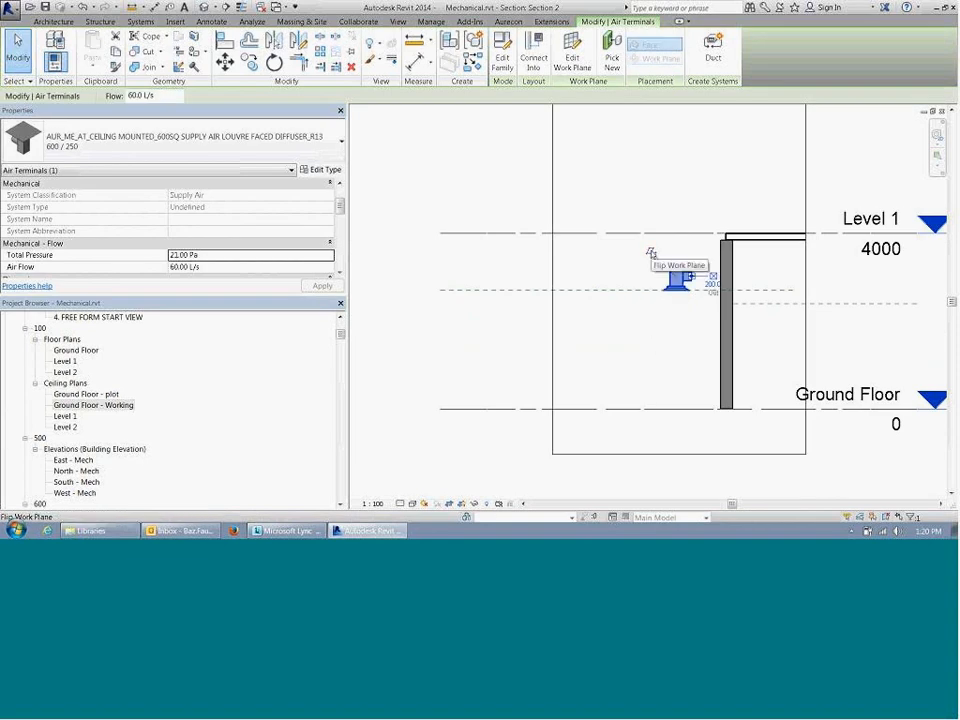
{"action": "left_click", "coordinate": [655, 330]}
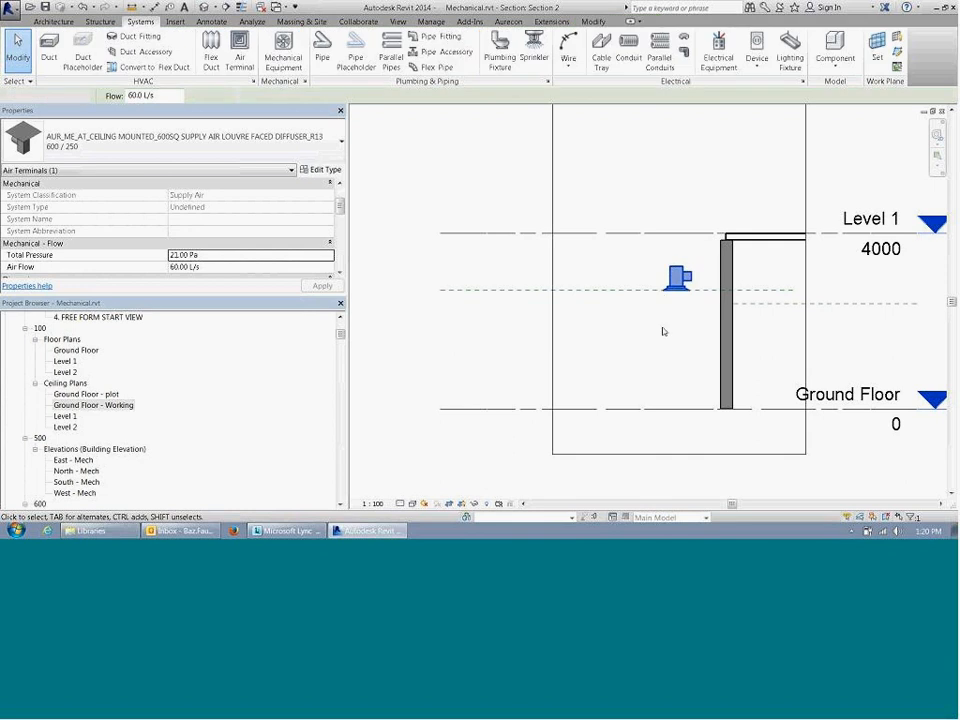
Step: Flip the diffuser's work plane once more and flip it back to demonstrate the control
{"action": "left_click", "coordinate": [672, 278]}
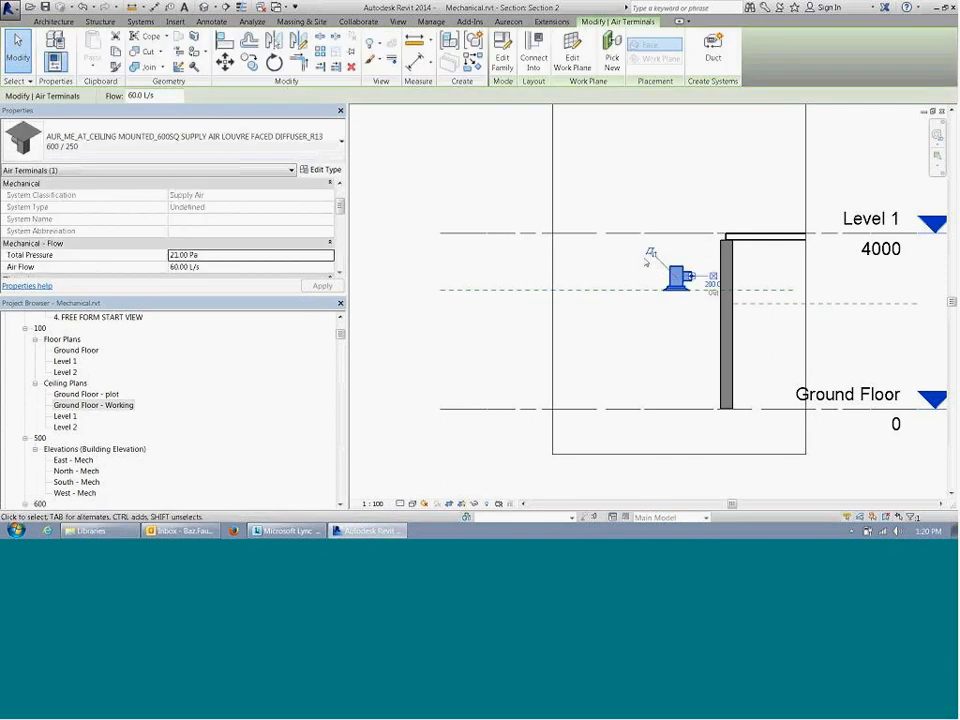
{"action": "middle_click_drag", "start_coordinate": [680, 257], "coordinate": [641, 261]}
{"action": "scroll", "coordinate": [641, 261], "scroll_direction": "up", "scroll_amount": 2}
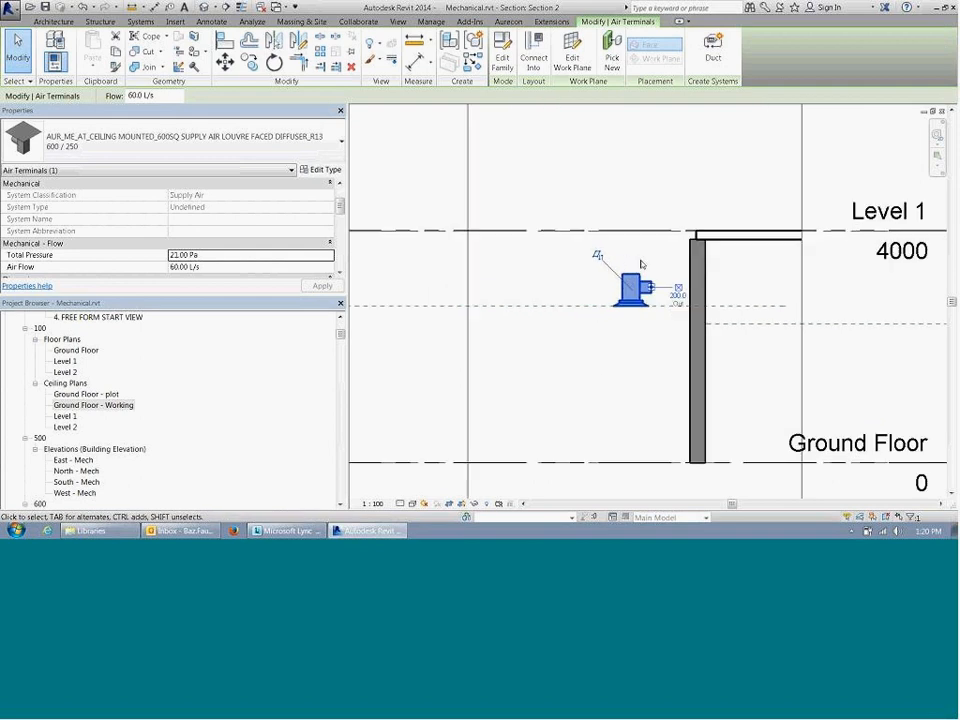
{"action": "left_click", "coordinate": [600, 256]}
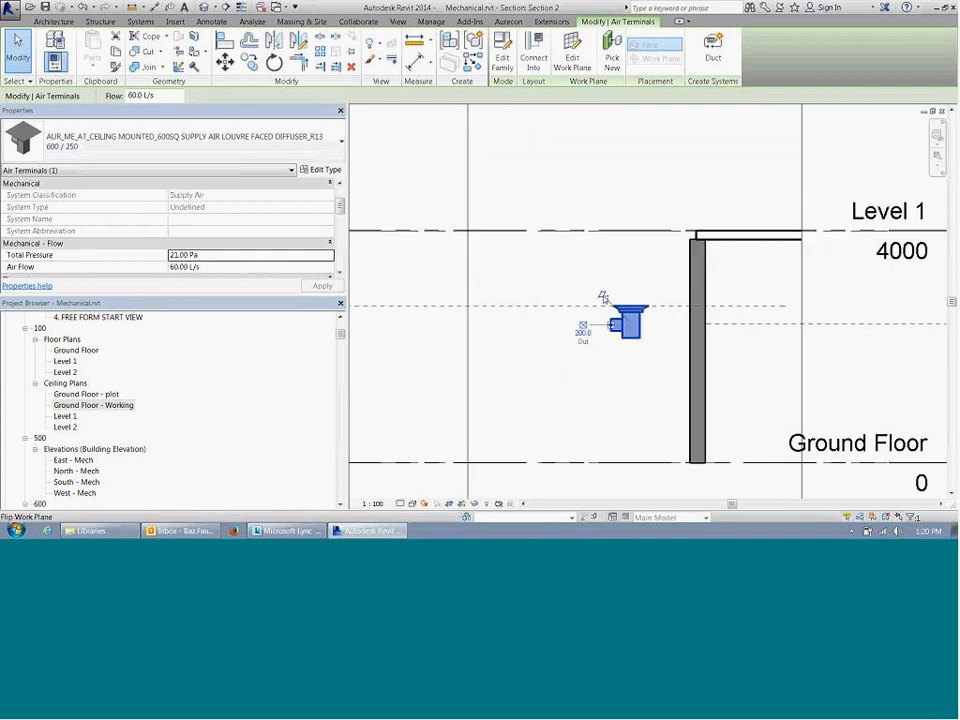
{"action": "left_click", "coordinate": [603, 296]}
{"action": "left_click", "coordinate": [597, 366]}
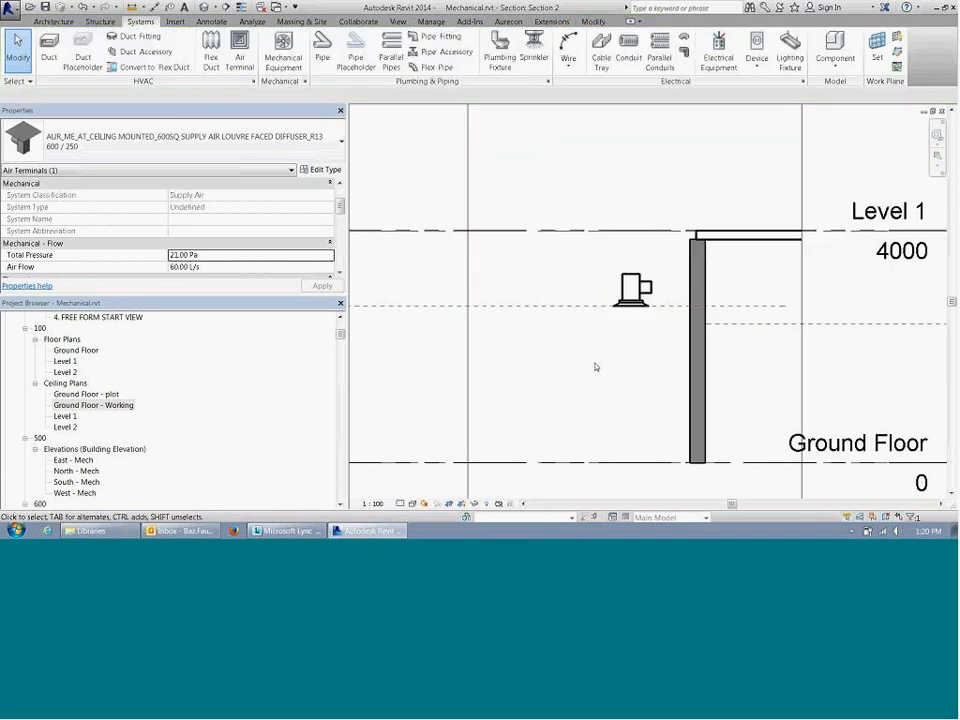
Step: Return to the working ceiling plan and copy the flipped diffuser about 6.7 m to the left
{"action": "left_click", "coordinate": [941, 115]}
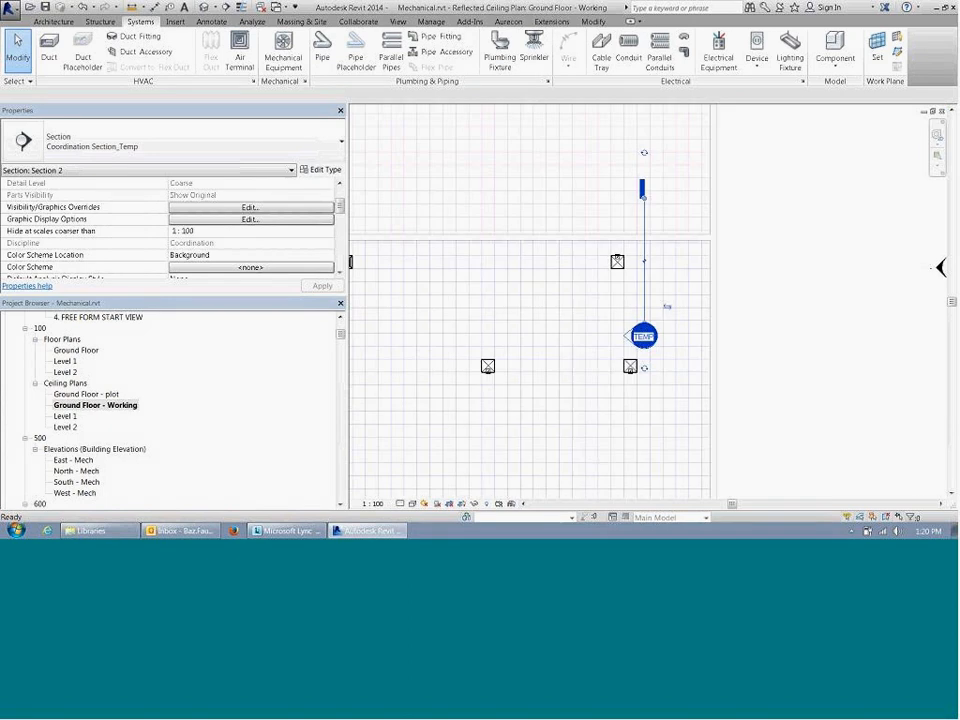
{"action": "left_click", "coordinate": [617, 265]}
{"action": "key", "text": "c"}
{"action": "key", "text": "o"}
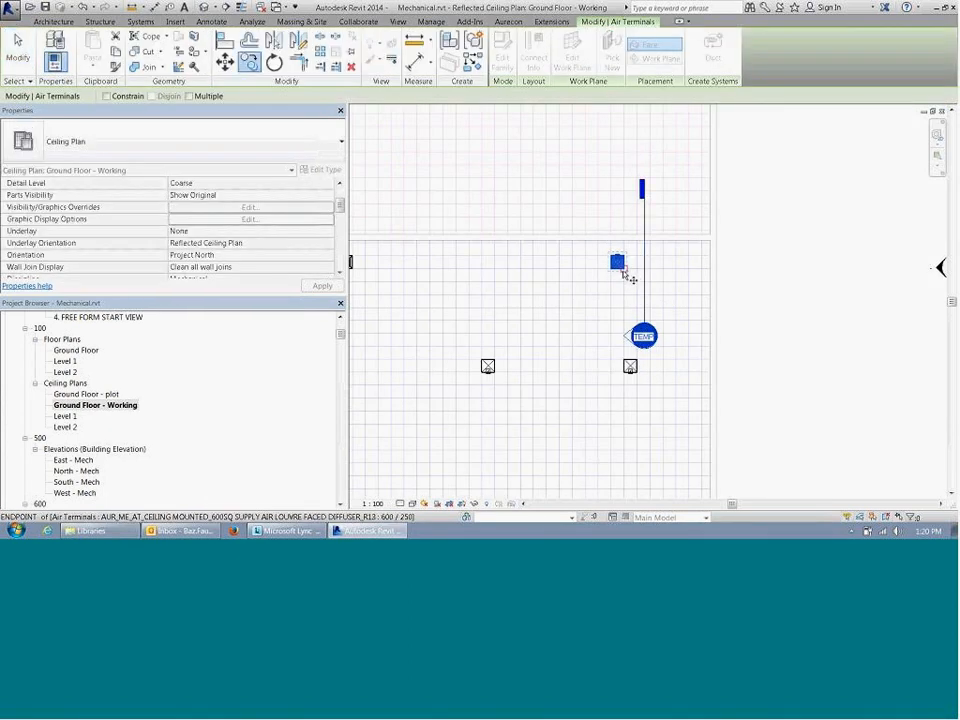
{"action": "left_click", "coordinate": [624, 262]}
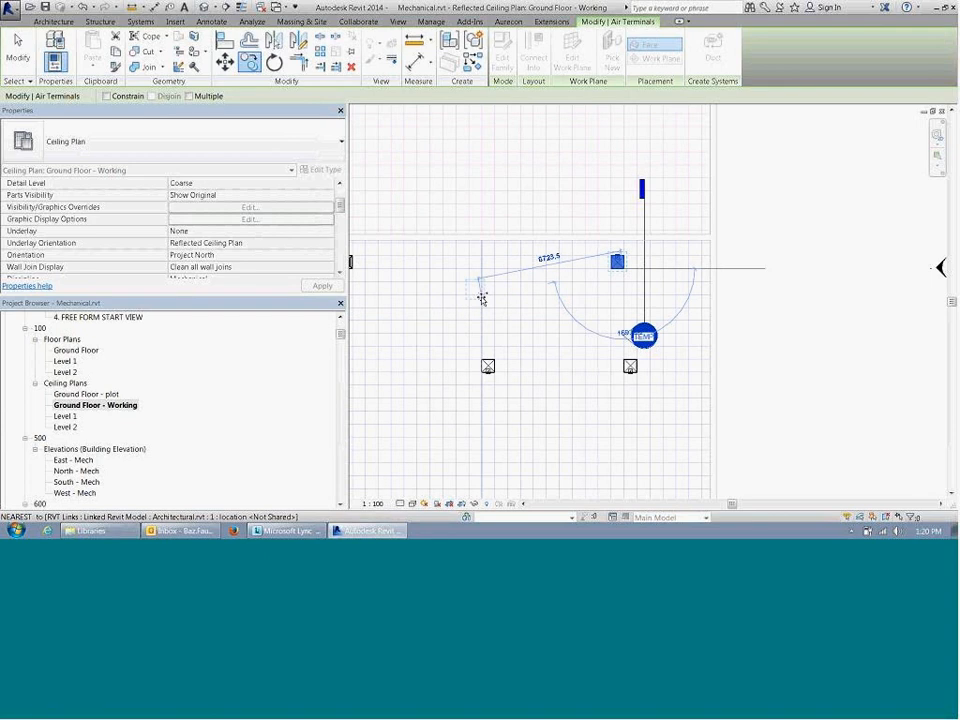
{"action": "left_click", "coordinate": [480, 296]}
{"action": "middle_click_drag", "start_coordinate": [480, 296], "coordinate": [693, 229]}
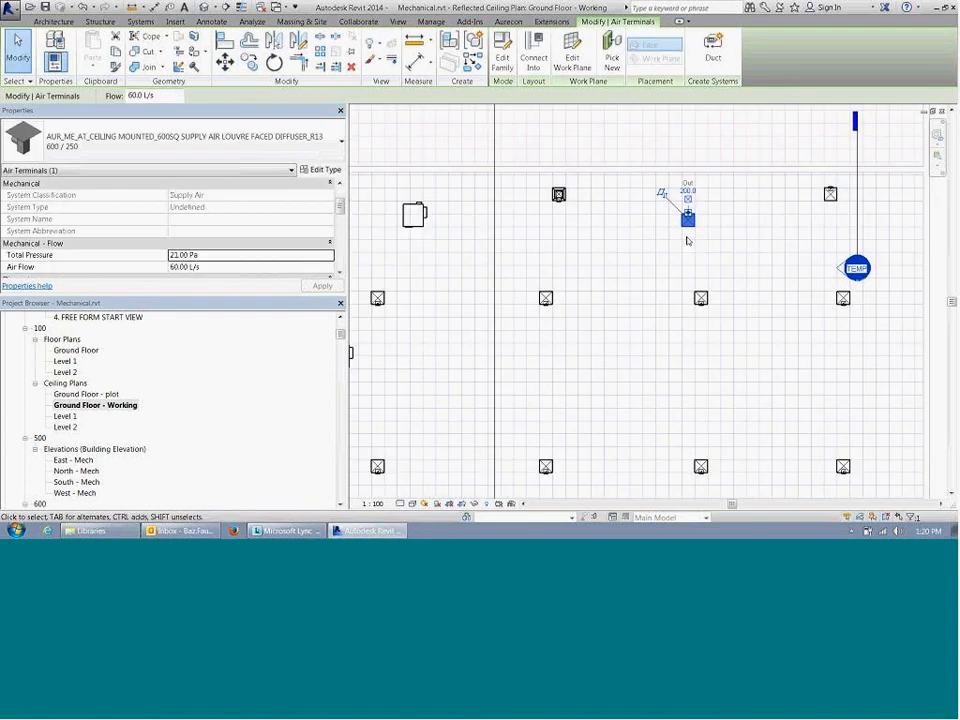
Step: Copy the newly made diffuser to the open ceiling area just below the upper-left equipment unit
{"action": "key", "text": "c"}
{"action": "key", "text": "o"}
{"action": "left_click", "coordinate": [688, 214]}
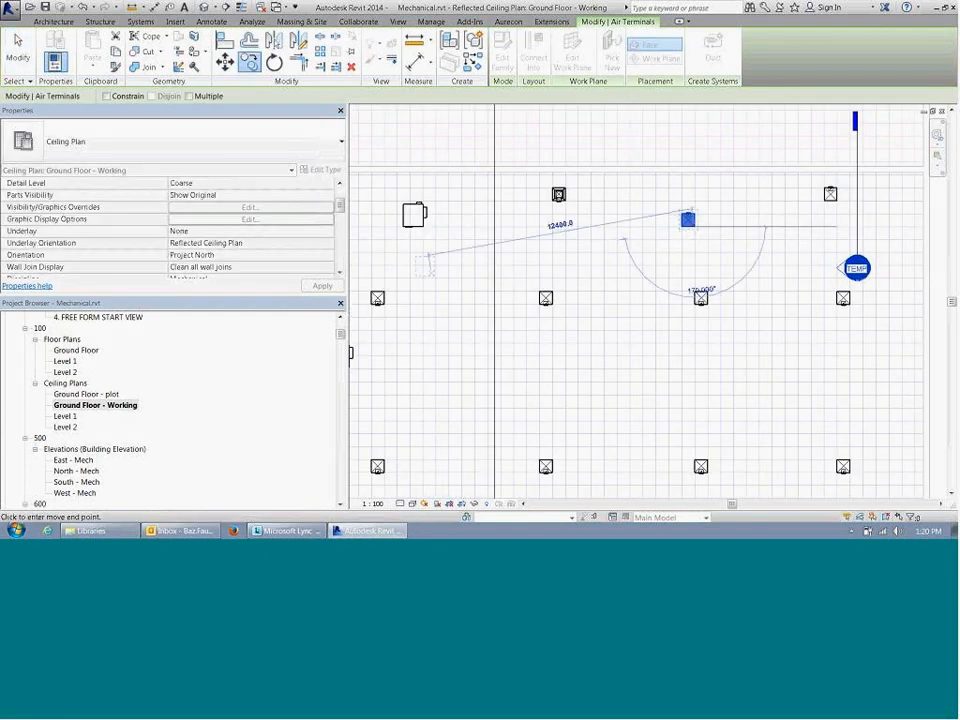
{"action": "left_click", "coordinate": [441, 250]}
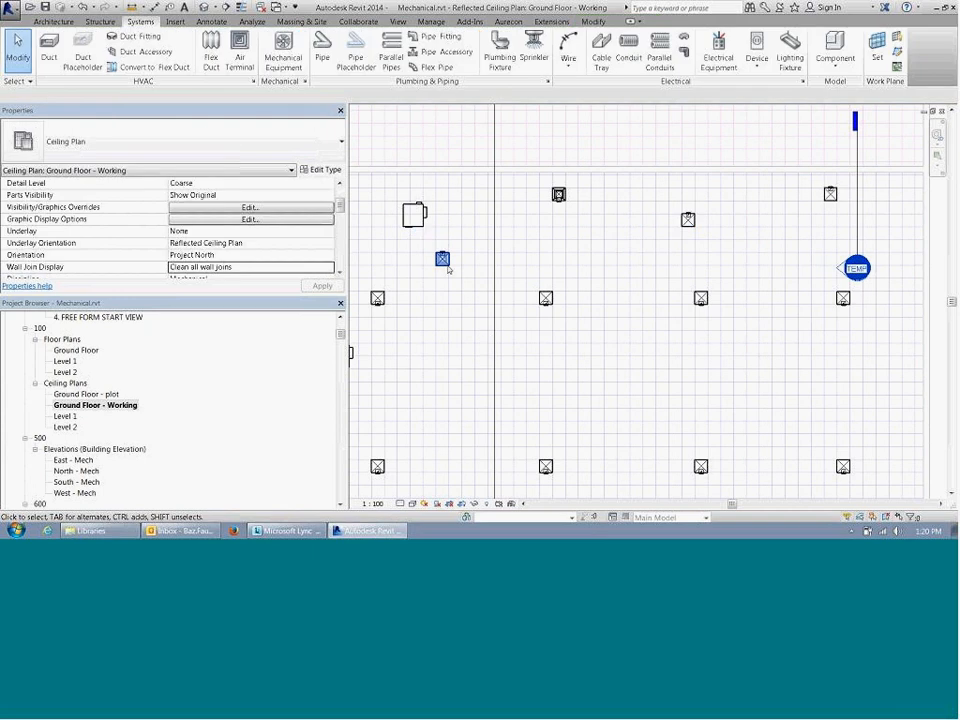
Step: Rotate the diffuser below the upper-left equipment unit on the spot through a full turn
{"action": "middle_click_drag", "start_coordinate": [491, 326], "coordinate": [597, 328]}
{"action": "scroll", "coordinate": [544, 297], "scroll_direction": "up", "scroll_amount": 4}
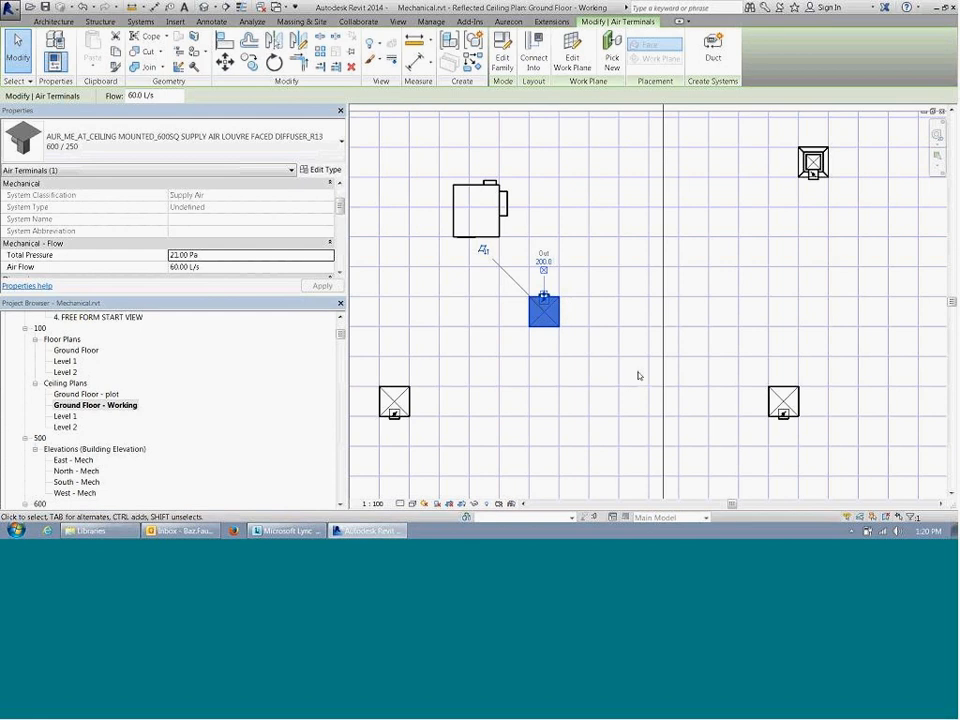
{"action": "key", "text": "space"}
{"action": "key", "text": "space"}
{"action": "key", "text": "space"}
{"action": "key", "text": "space"}
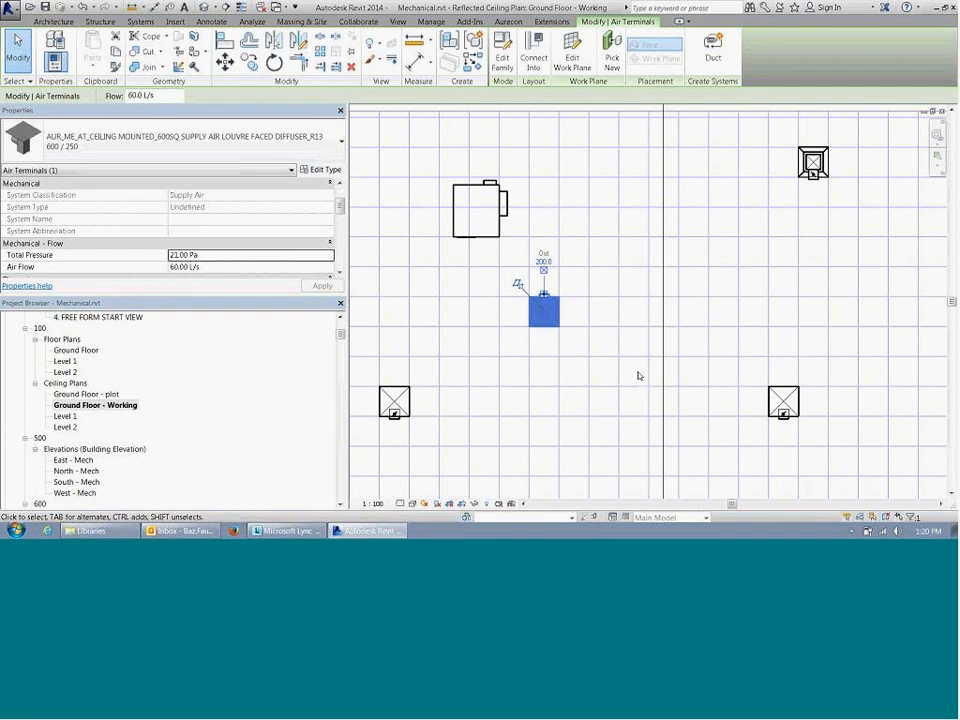
{"action": "middle_click_drag", "start_coordinate": [597, 308], "coordinate": [608, 330]}
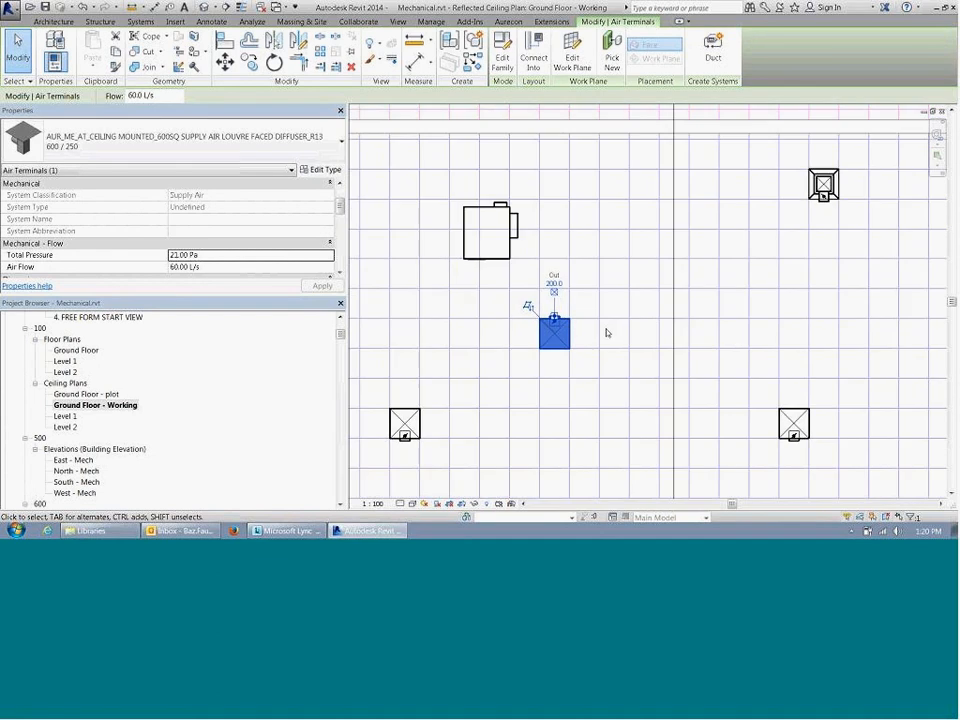
{"action": "scroll", "coordinate": [613, 323], "scroll_direction": "down", "scroll_amount": 3}
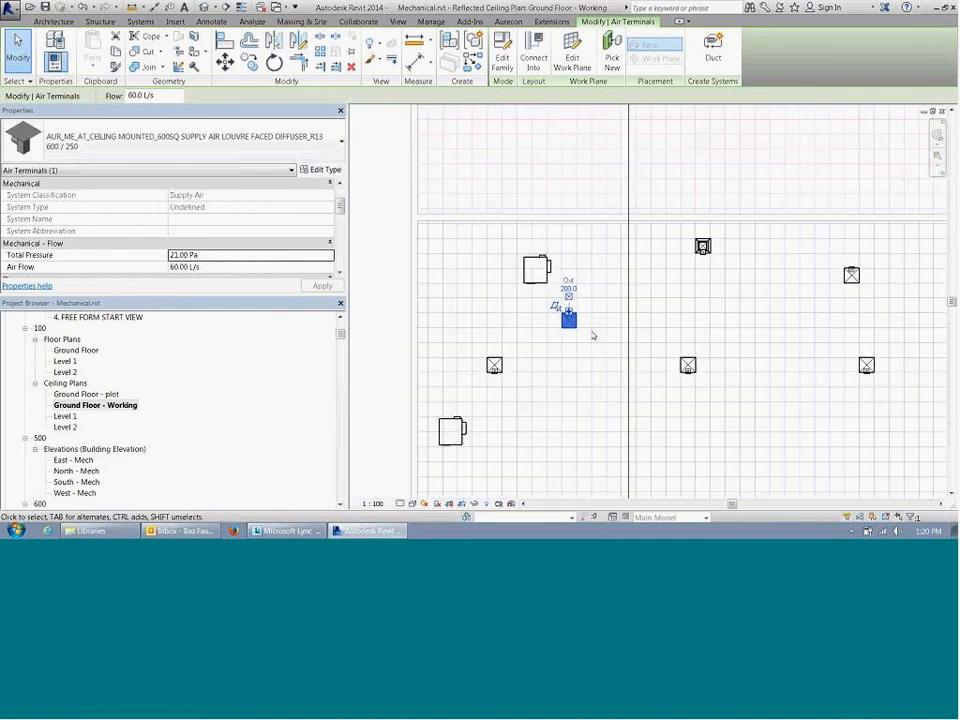
{"action": "left_click", "coordinate": [593, 338]}
Step: Place another 600 / 250 supply air diffuser on the work plane, just below the unflipped diffuser in the upper row
{"action": "middle_click_drag", "start_coordinate": [590, 336], "coordinate": [488, 327]}
{"action": "scroll", "coordinate": [562, 326], "scroll_direction": "down", "scroll_amount": 1}
{"action": "left_click", "coordinate": [248, 55]}
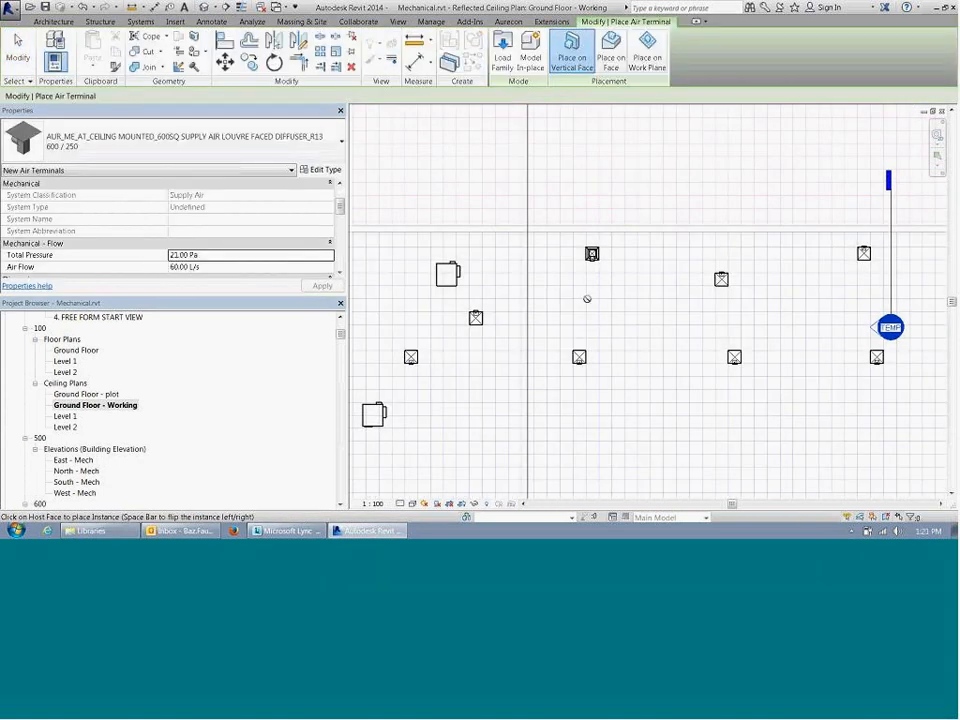
{"action": "left_click", "coordinate": [654, 48]}
{"action": "left_click", "coordinate": [622, 320]}
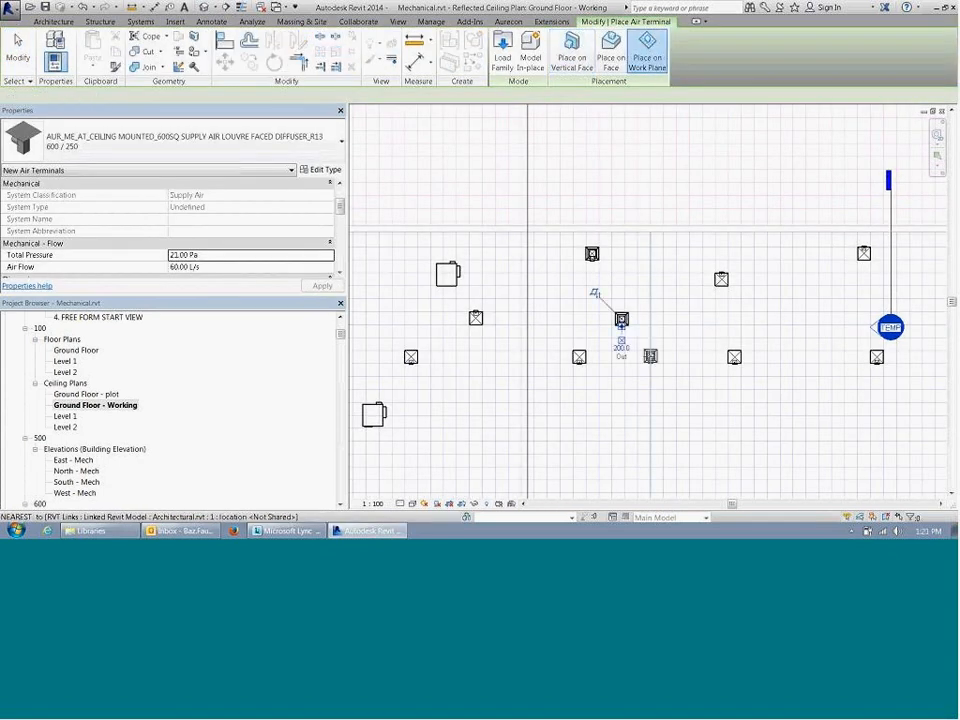
Step: End air terminal placement and delete the diffuser just placed below the unflipped diffuser in the upper row
{"action": "key", "text": "Escape"}
{"action": "key", "text": "Escape"}
{"action": "left_click", "coordinate": [621, 319]}
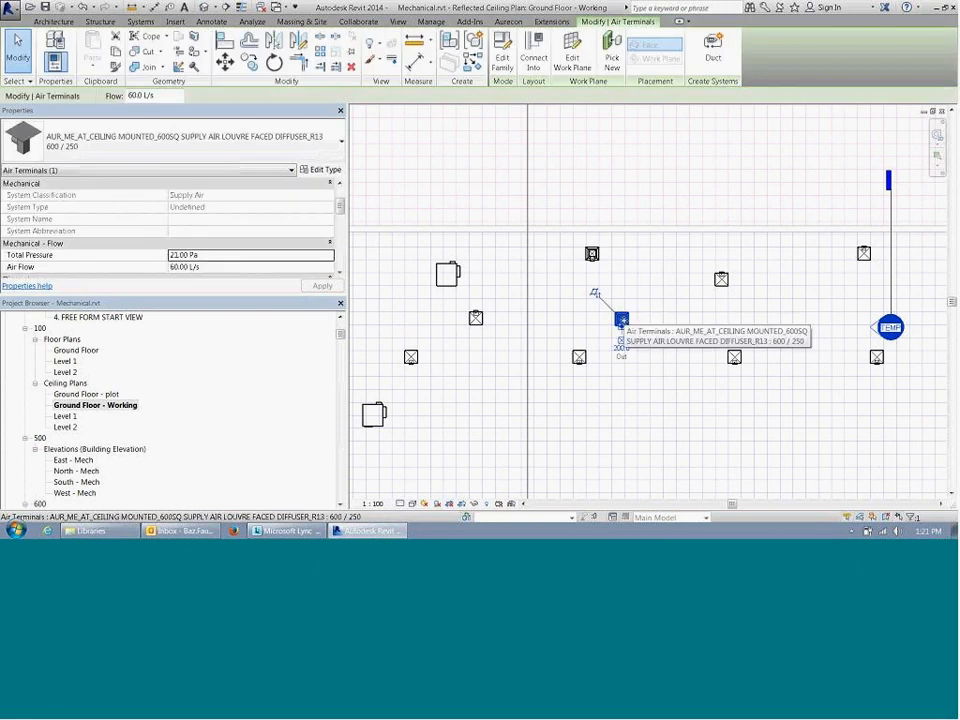
{"action": "key", "text": "Delete"}
Step: Flip the remaining upper-row diffuser's work plane orientation back and forth between facing up and facing down
{"action": "middle_click_drag", "start_coordinate": [598, 255], "coordinate": [645, 291]}
{"action": "left_click", "coordinate": [641, 290]}
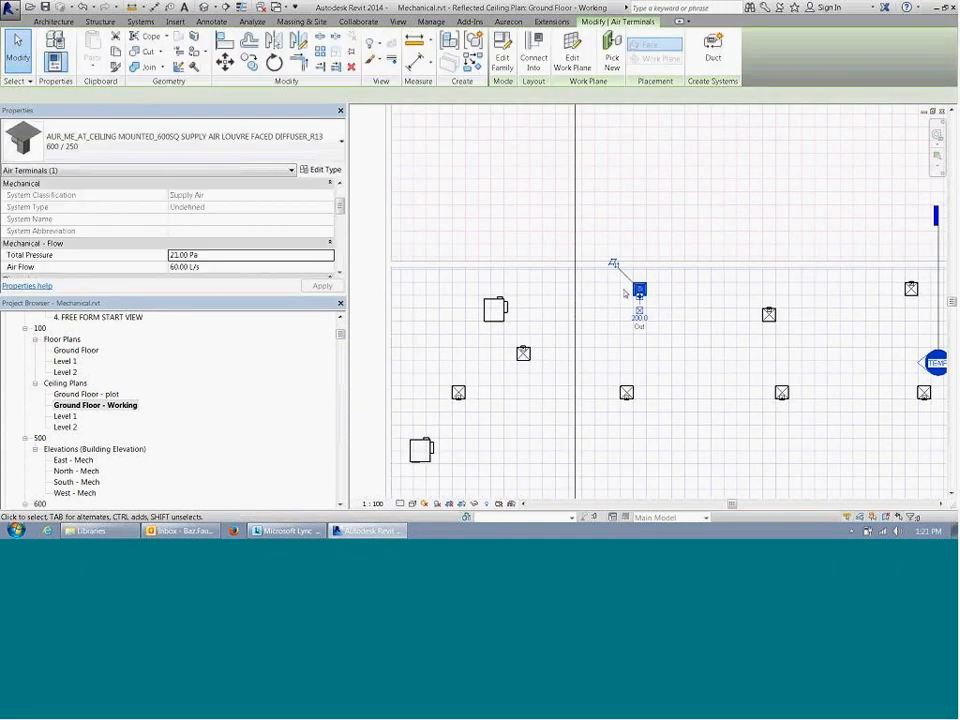
{"action": "key", "text": "Escape"}
{"action": "scroll", "coordinate": [637, 287], "scroll_direction": "up", "scroll_amount": 2}
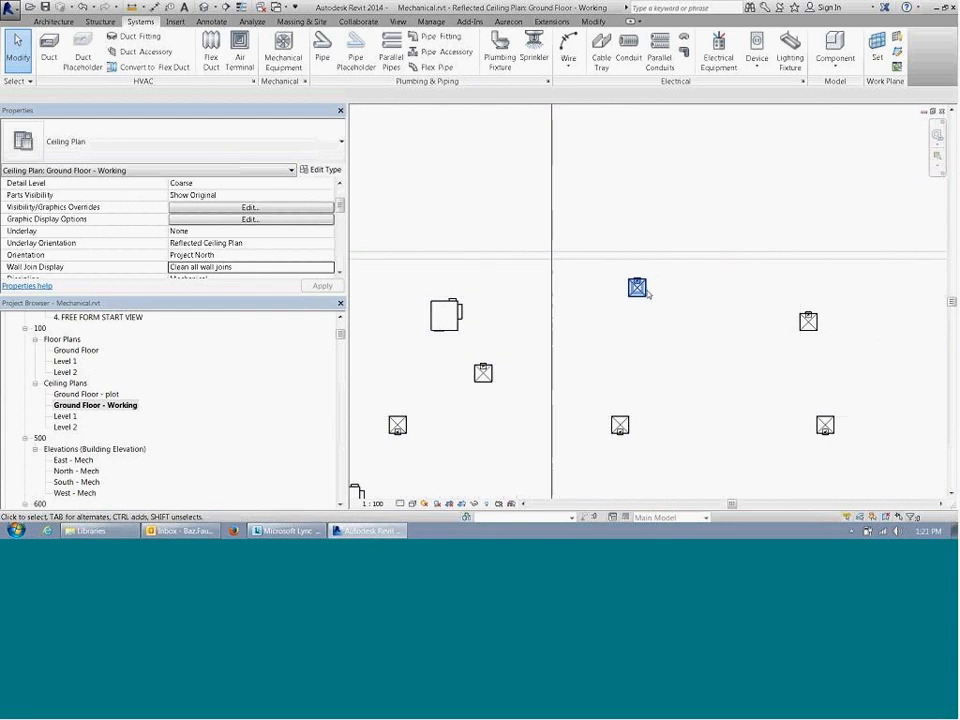
{"action": "left_click", "coordinate": [636, 287]}
{"action": "left_click", "coordinate": [611, 262]}
{"action": "left_click", "coordinate": [765, 319]}
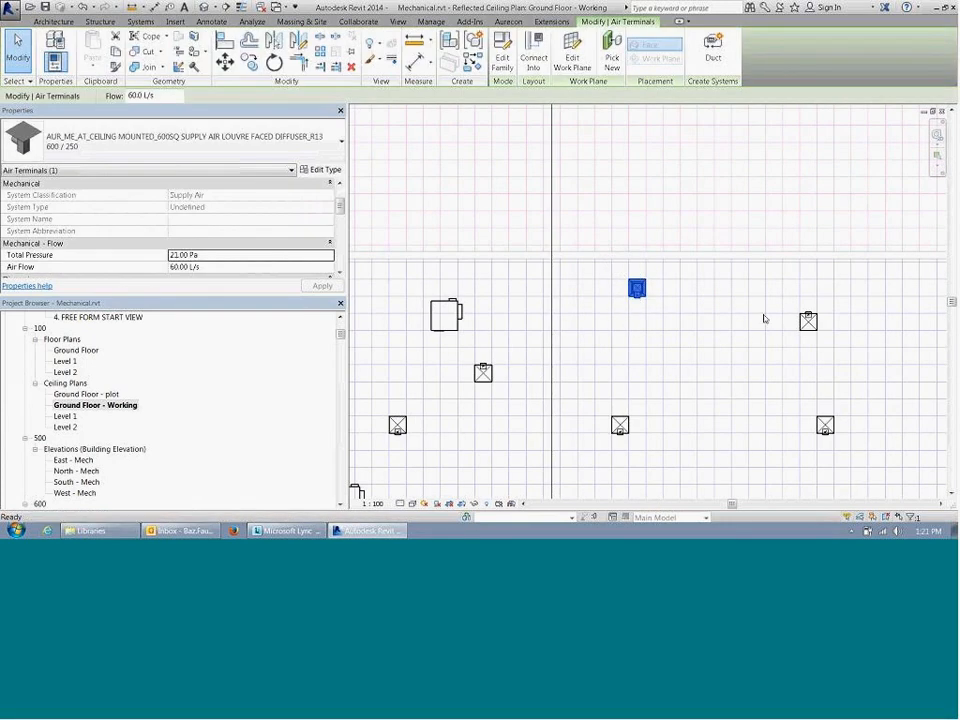
{"action": "left_click", "coordinate": [638, 289]}
{"action": "left_click", "coordinate": [611, 264]}
{"action": "left_click", "coordinate": [560, 461]}
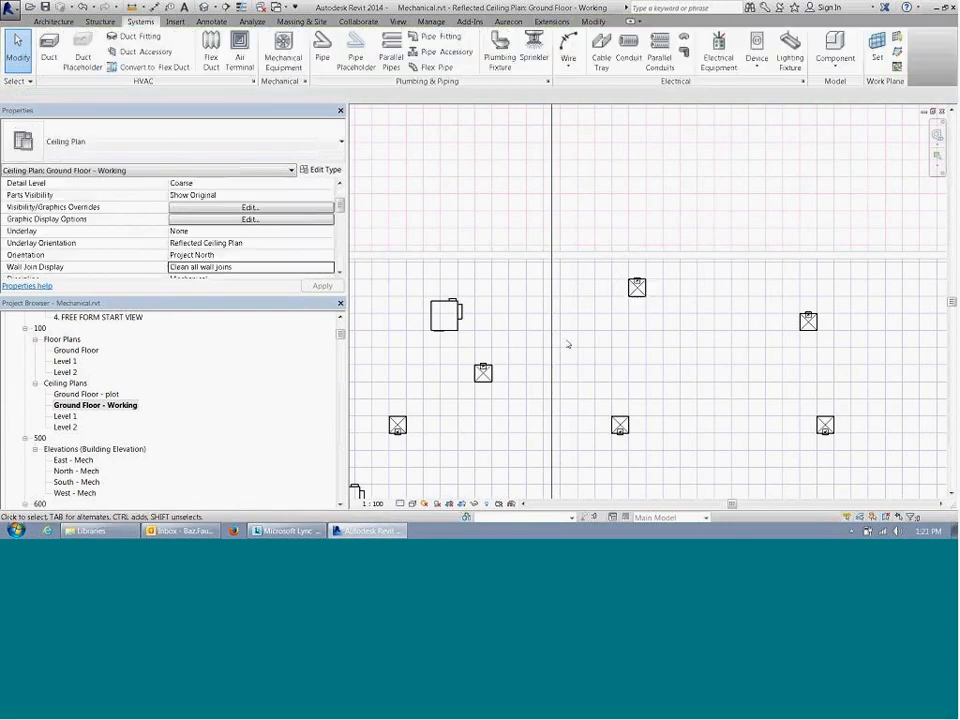
Step: Delete the diffuser in the upper row just right of the long vertical section line
{"action": "scroll", "coordinate": [568, 343], "scroll_direction": "down", "scroll_amount": 2}
{"action": "middle_click_drag", "start_coordinate": [823, 445], "coordinate": [801, 383]}
{"action": "left_click", "coordinate": [585, 247]}
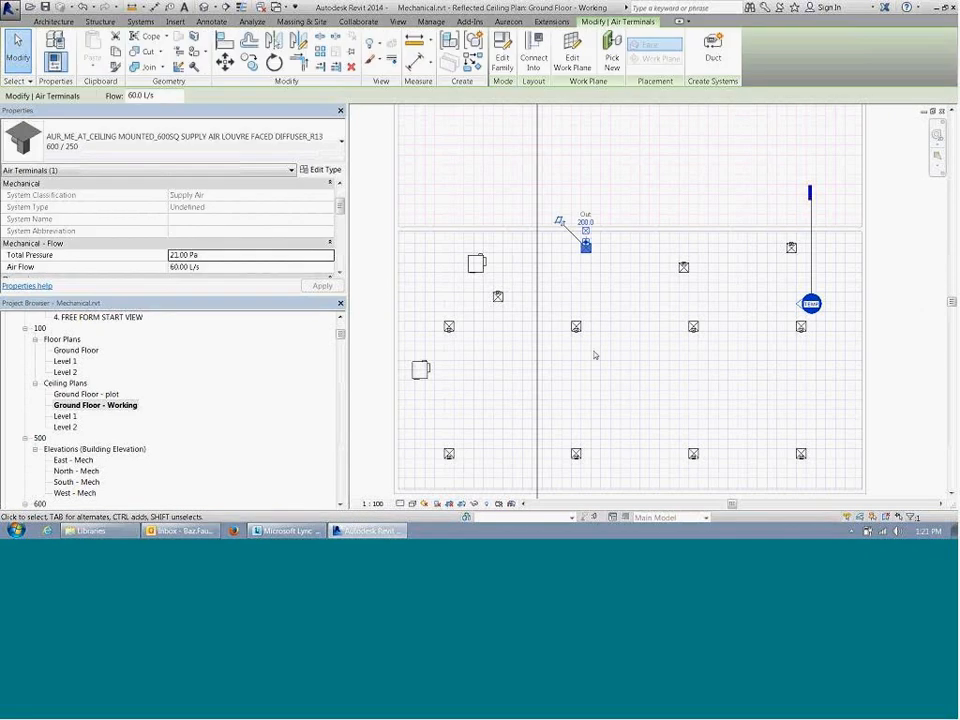
{"action": "key", "text": "Delete"}
Step: Start placing mechanical equipment using the parallel fan powered VAV unit type Size 3 - 250mm Inlet
{"action": "middle_click_drag", "start_coordinate": [616, 320], "coordinate": [633, 333]}
{"action": "scroll", "coordinate": [487, 311], "scroll_direction": "up", "scroll_amount": 4}
{"action": "middle_click_drag", "start_coordinate": [487, 311], "coordinate": [544, 287]}
{"action": "scroll", "coordinate": [477, 352], "scroll_direction": "down", "scroll_amount": 3}
{"action": "scroll", "coordinate": [540, 255], "scroll_direction": "down", "scroll_amount": 1}
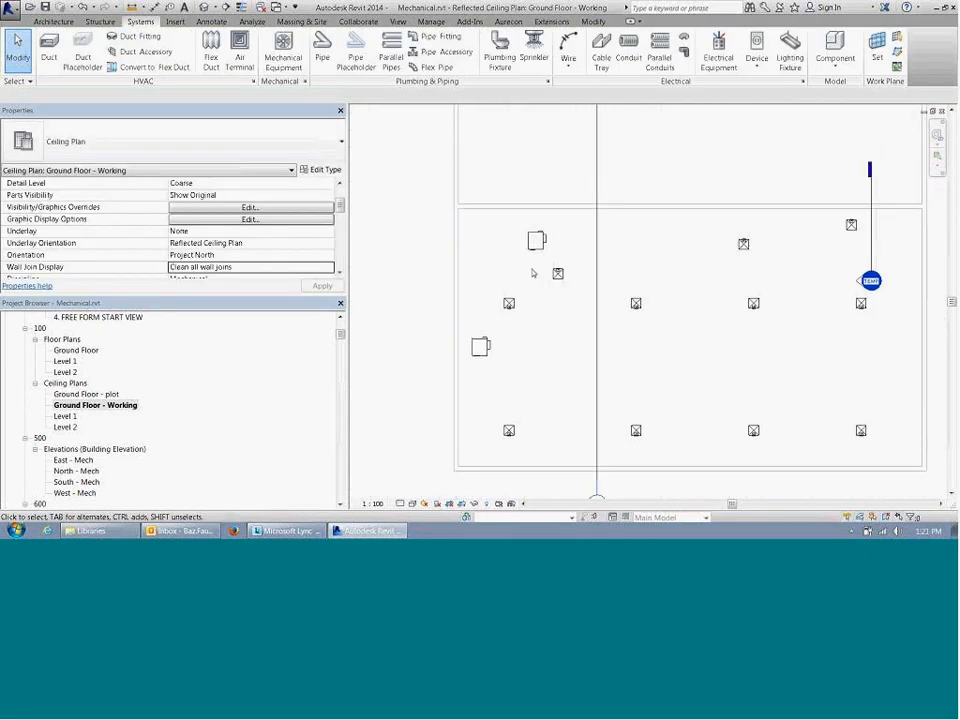
{"action": "left_click", "coordinate": [535, 253]}
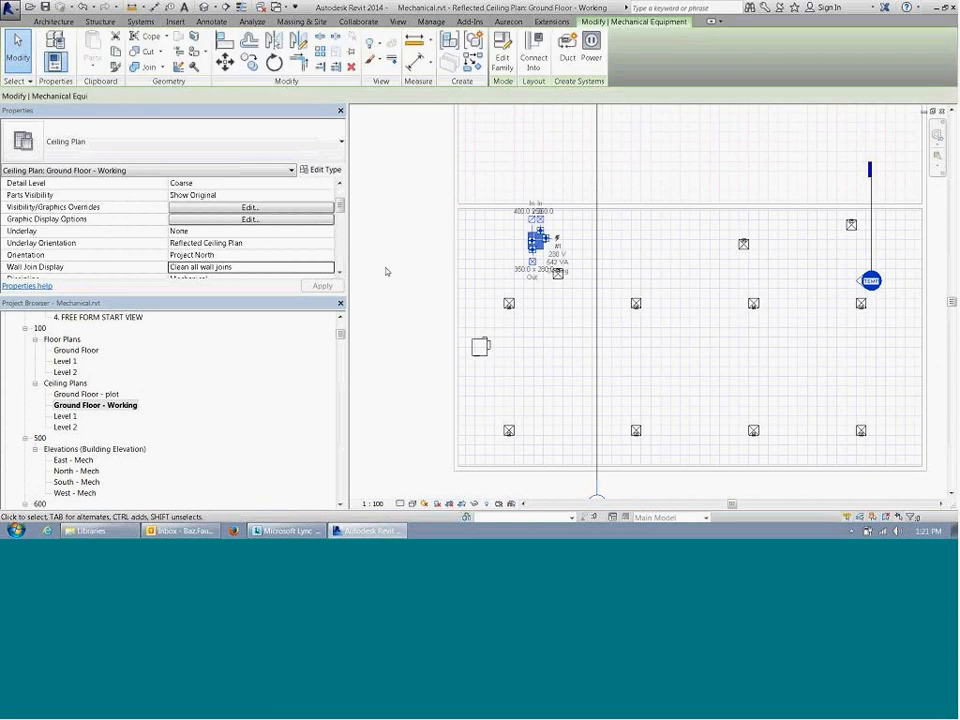
{"action": "key", "text": "Escape"}
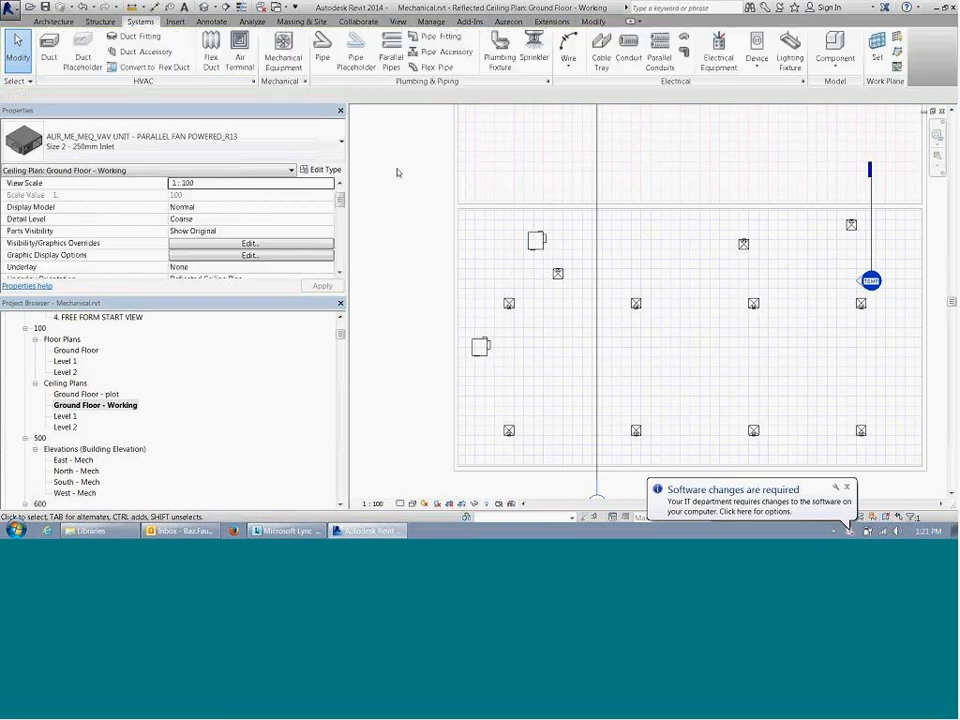
{"action": "left_click", "coordinate": [281, 55]}
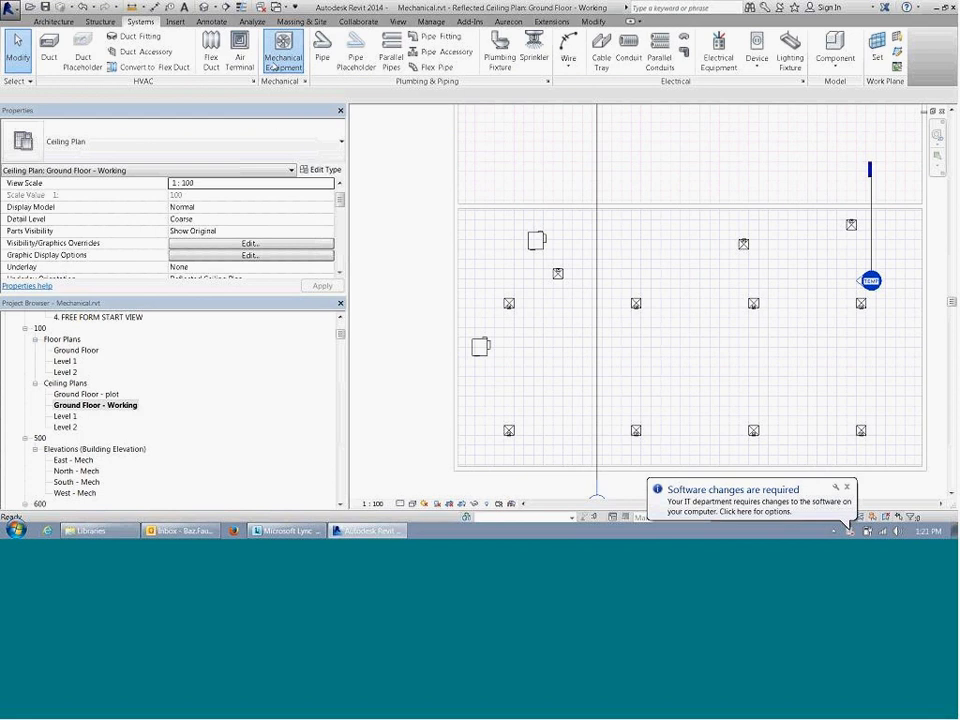
{"action": "left_click", "coordinate": [170, 140]}
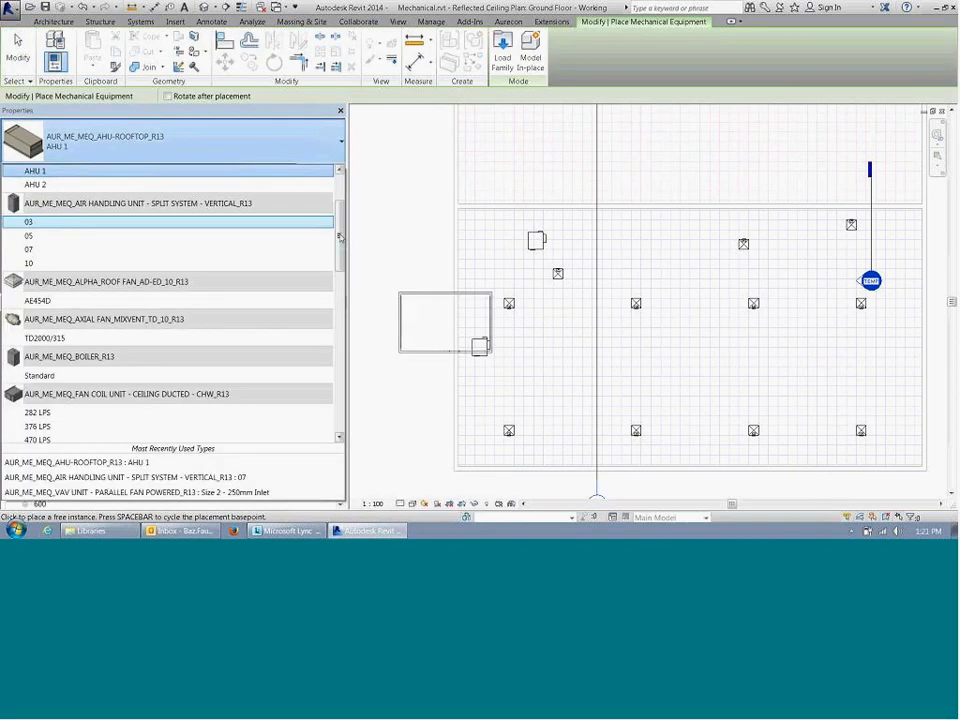
{"action": "left_click_drag", "start_coordinate": [341, 253], "coordinate": [355, 188]}
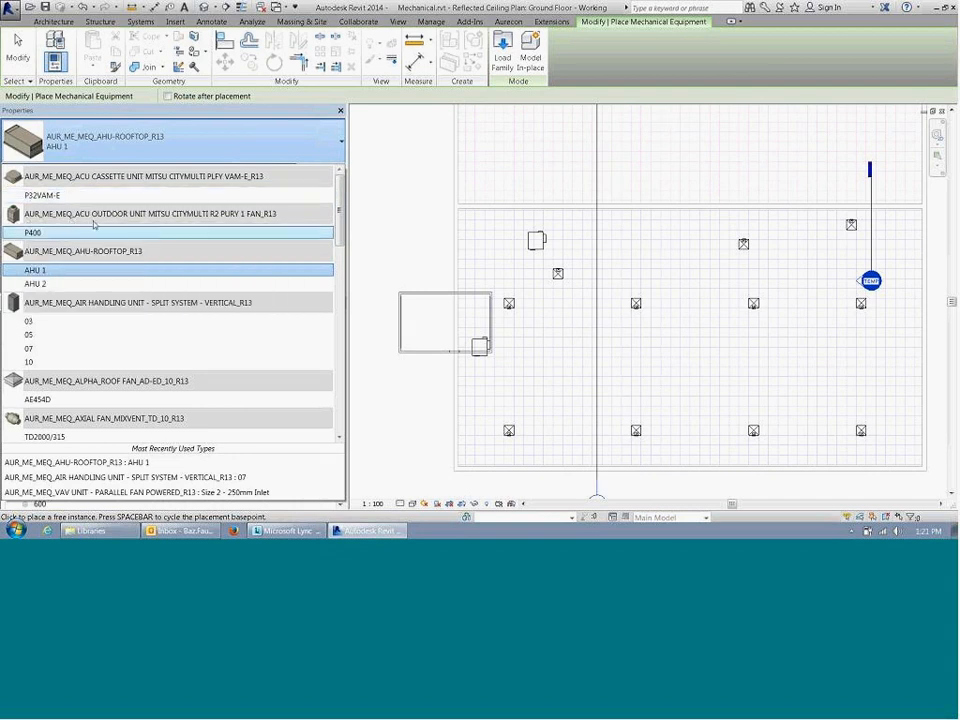
{"action": "left_click_drag", "start_coordinate": [340, 196], "coordinate": [343, 378]}
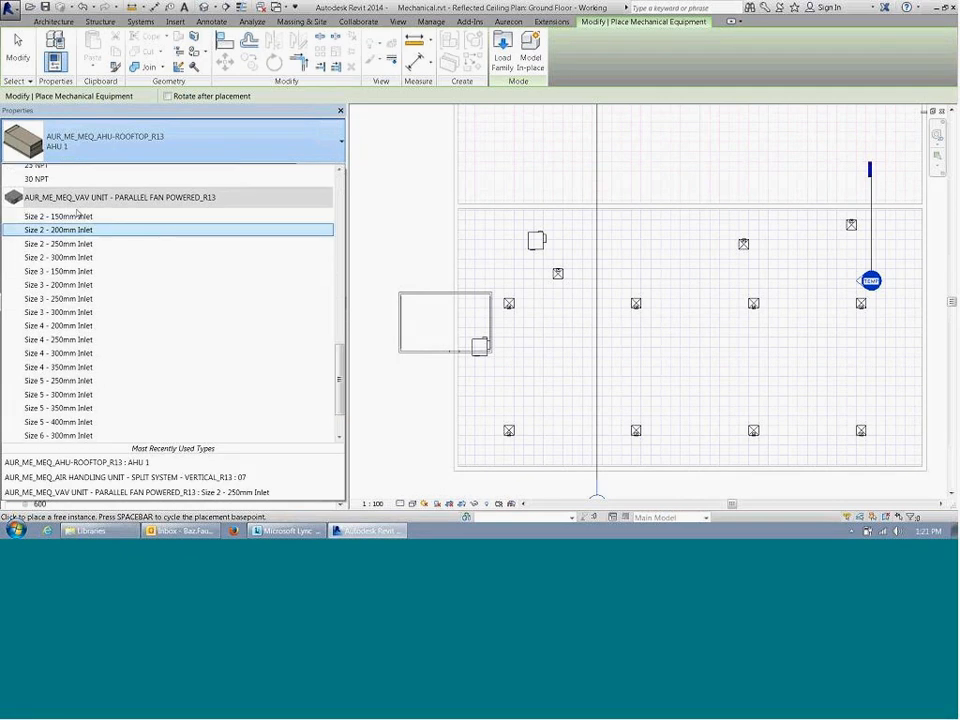
{"action": "left_click", "coordinate": [83, 299]}
Step: Set the new VAV unit's offset from the Ground Floor level to 3300
{"action": "scroll", "coordinate": [491, 229], "scroll_direction": "up", "scroll_amount": 2}
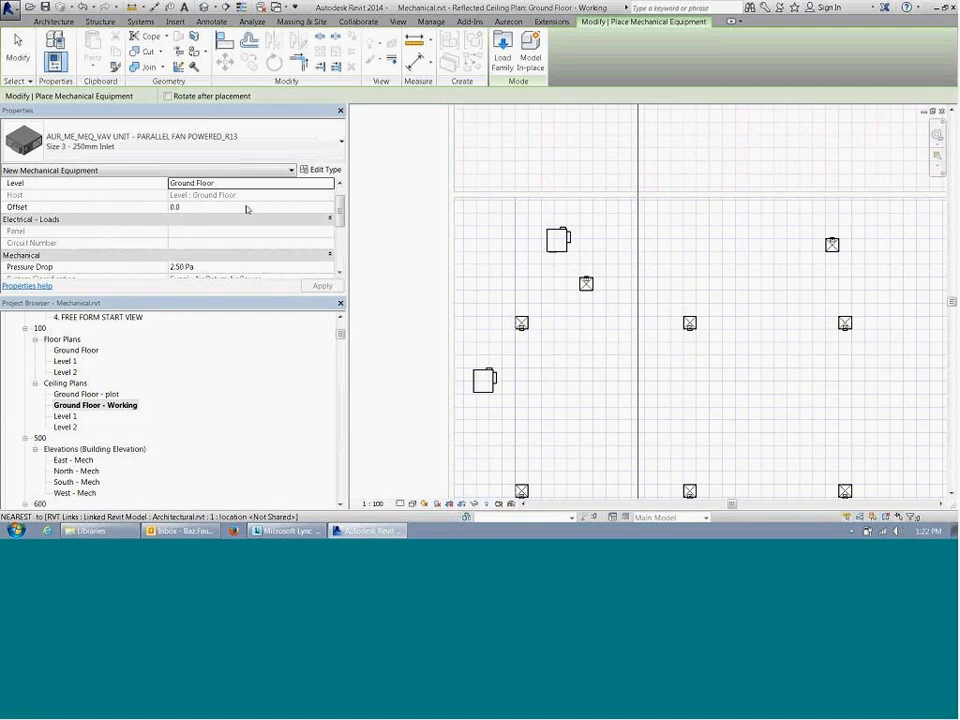
{"action": "left_click", "coordinate": [247, 207]}
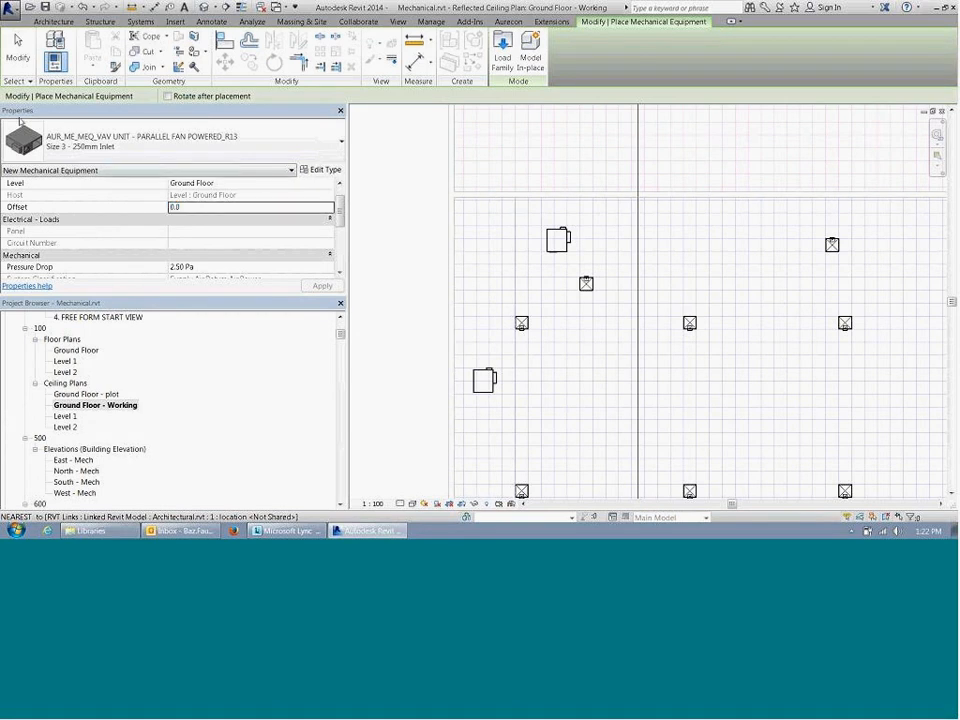
{"action": "left_click", "coordinate": [244, 211]}
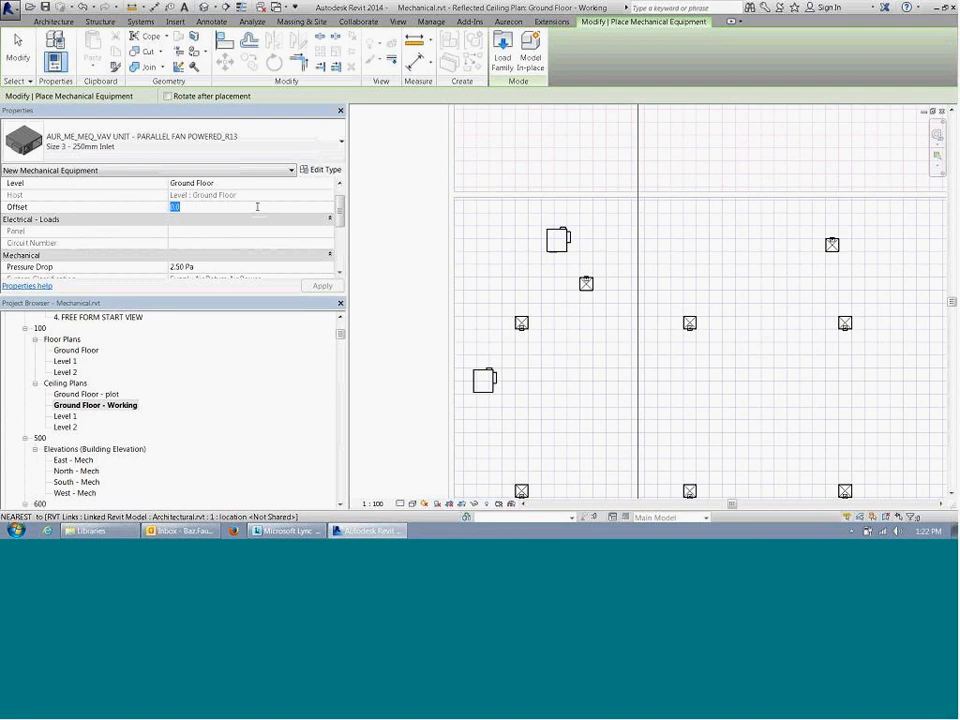
{"action": "left_click", "coordinate": [251, 207]}
{"action": "left_click", "coordinate": [223, 207]}
{"action": "type", "text": "3300"}
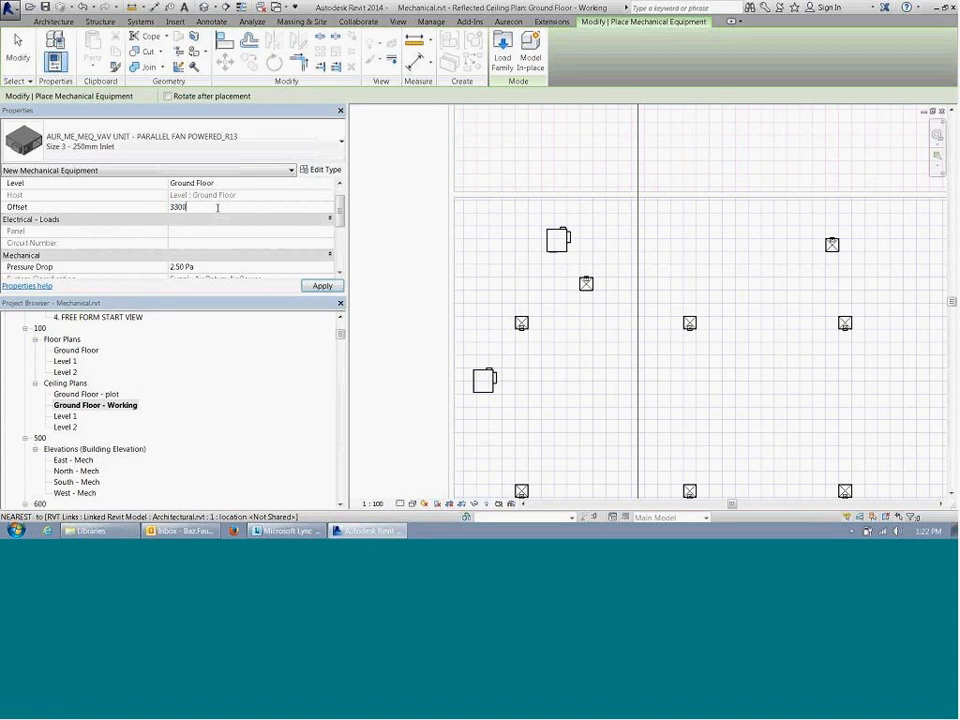
{"action": "left_click", "coordinate": [321, 285]}
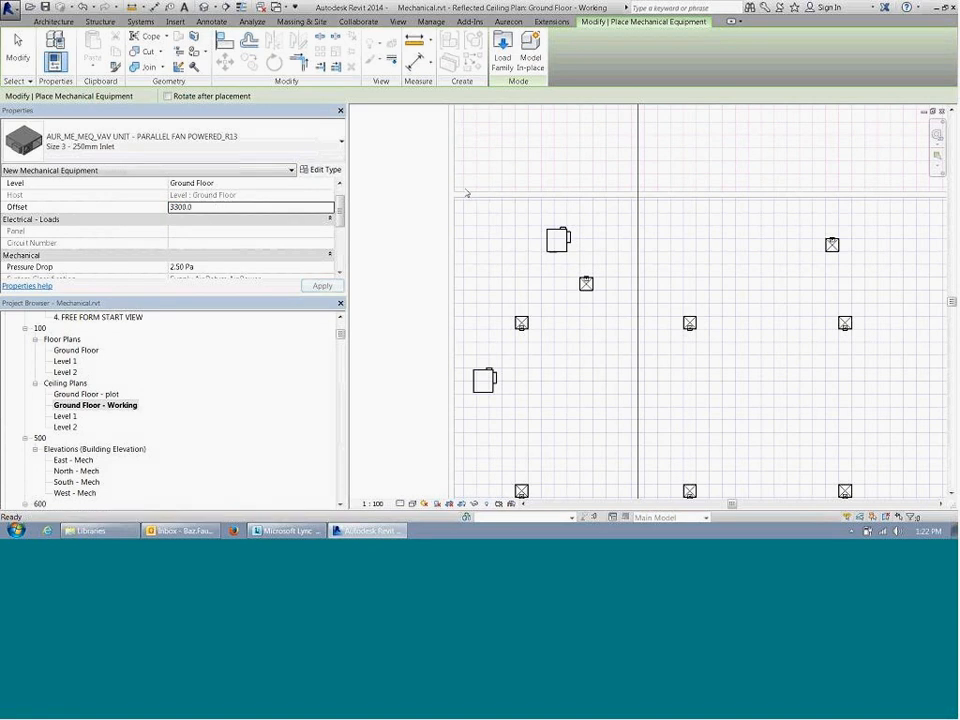
Step: Place the VAV unit in the open upper ceiling area right of the long section line and end placement
{"action": "middle_click_drag", "start_coordinate": [544, 170], "coordinate": [435, 153]}
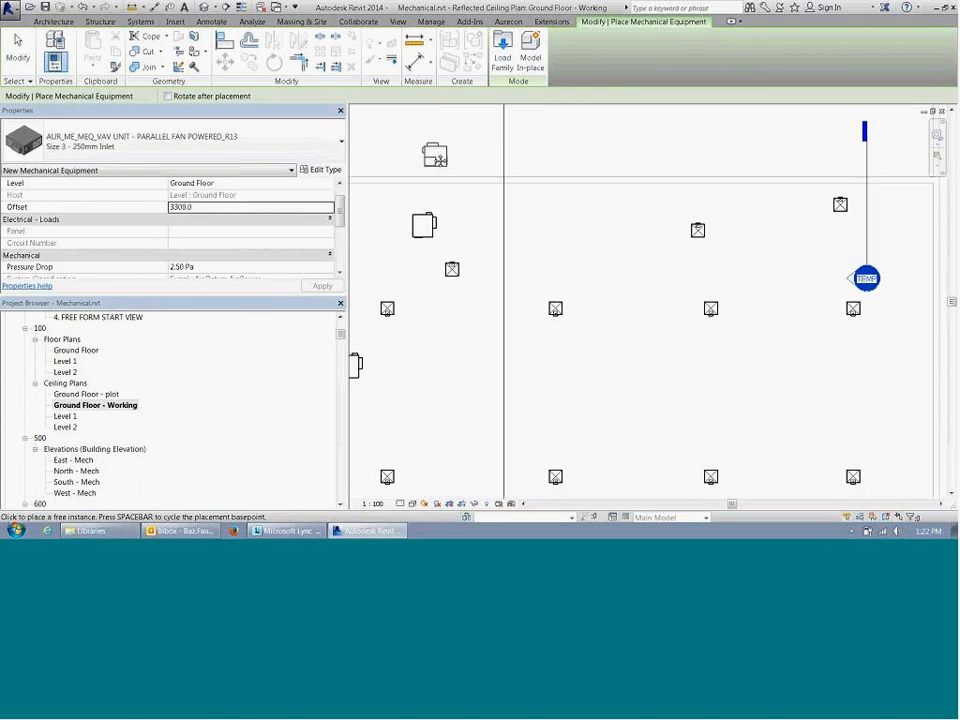
{"action": "middle_click_drag", "start_coordinate": [563, 265], "coordinate": [665, 276]}
{"action": "left_click", "coordinate": [690, 226]}
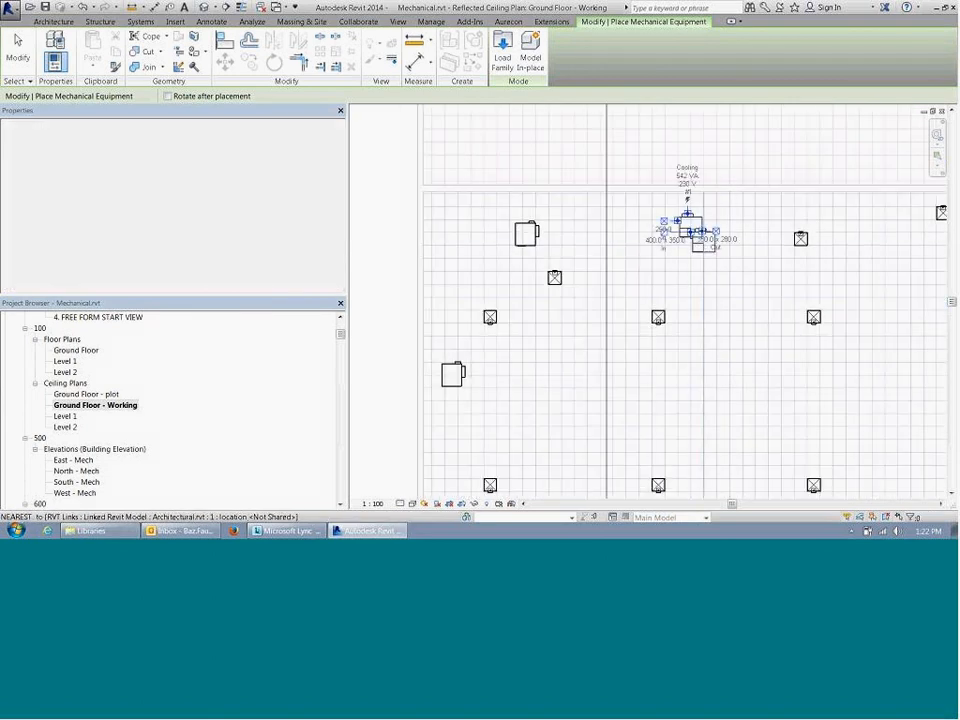
{"action": "middle_click_drag", "start_coordinate": [723, 253], "coordinate": [506, 240]}
{"action": "key", "text": "Escape"}
{"action": "key", "text": "Escape"}
Step: Move the TEMP section line to just right of the new VAV unit and open its section view
{"action": "scroll", "coordinate": [536, 236], "scroll_direction": "down", "scroll_amount": 2}
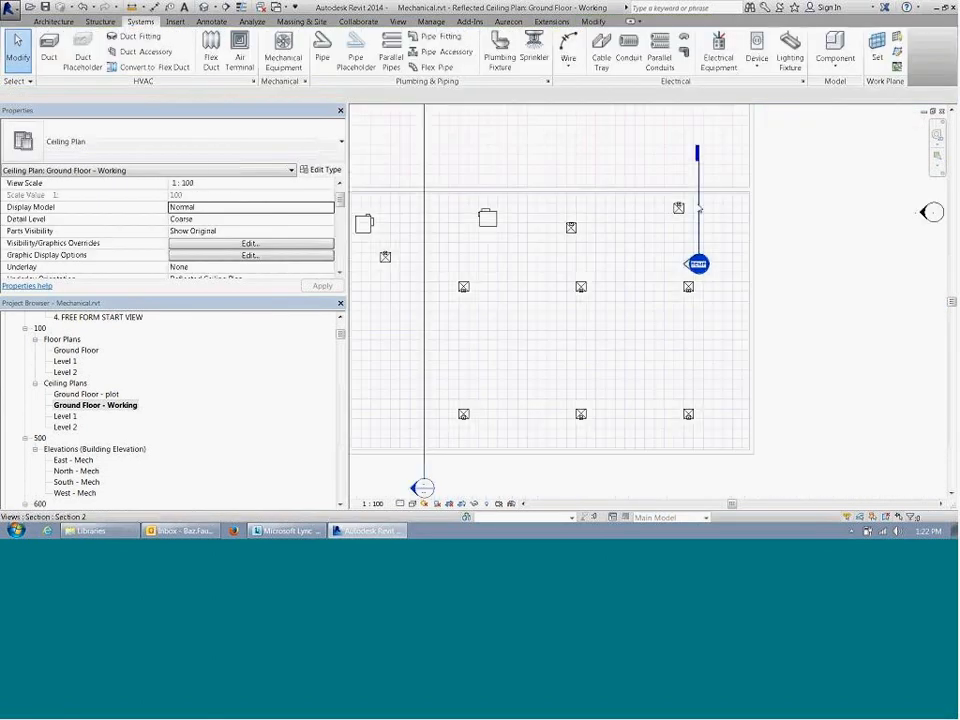
{"action": "left_click", "coordinate": [699, 208]}
{"action": "left_click_drag", "start_coordinate": [699, 208], "coordinate": [508, 202]}
{"action": "right_click", "coordinate": [508, 202]}
{"action": "left_click", "coordinate": [546, 264]}
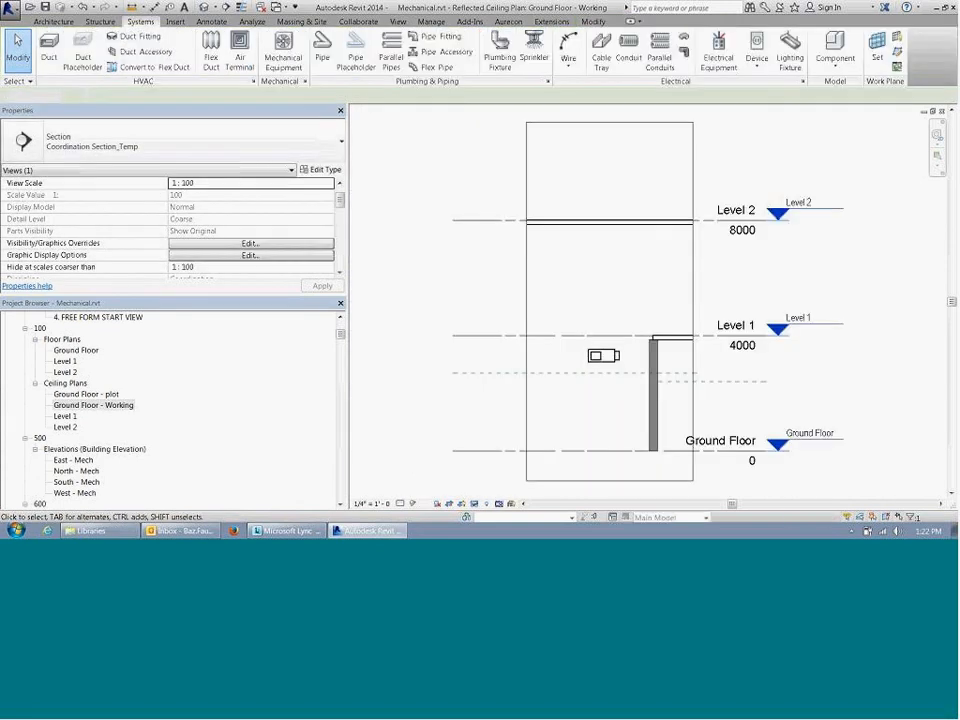
Step: Examine the VAV unit's height in the section against the 2700 mm ceiling reference plane and Level 1
{"action": "scroll", "coordinate": [578, 378], "scroll_direction": "up", "scroll_amount": 2}
{"action": "middle_click_drag", "start_coordinate": [626, 371], "coordinate": [610, 285]}
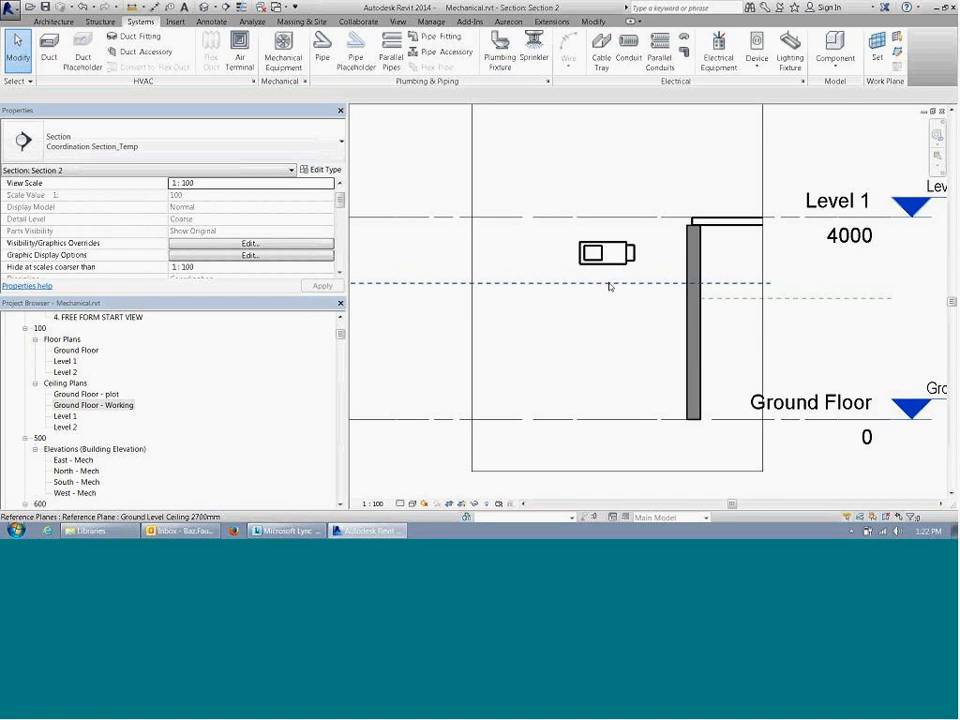
{"action": "left_click", "coordinate": [609, 285]}
{"action": "key", "text": "Escape"}
{"action": "left_click", "coordinate": [612, 253]}
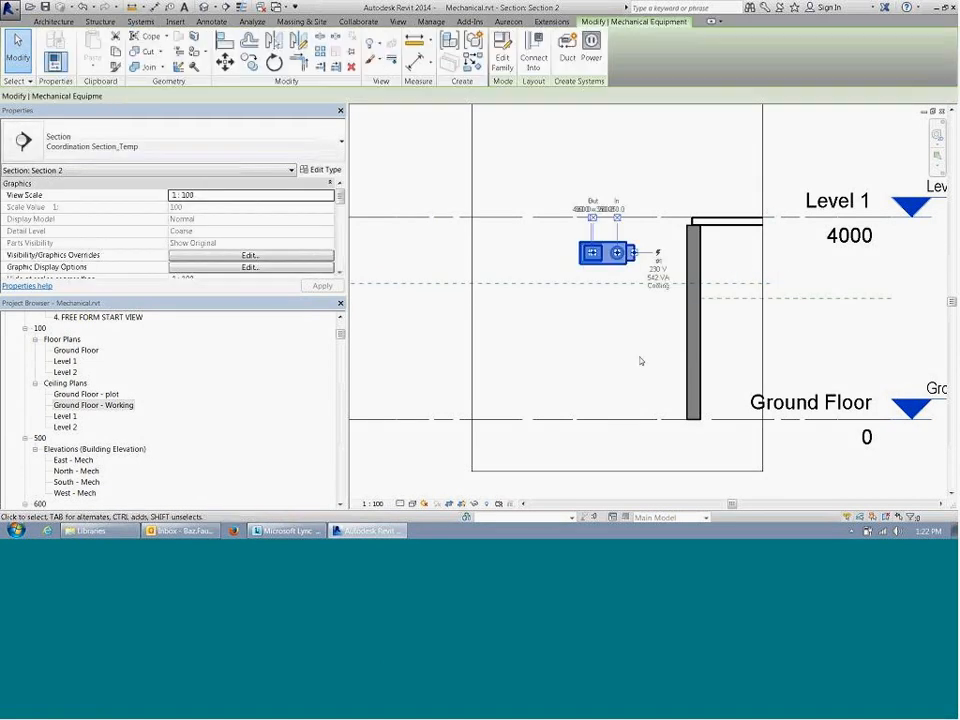
{"action": "left_click", "coordinate": [620, 346]}
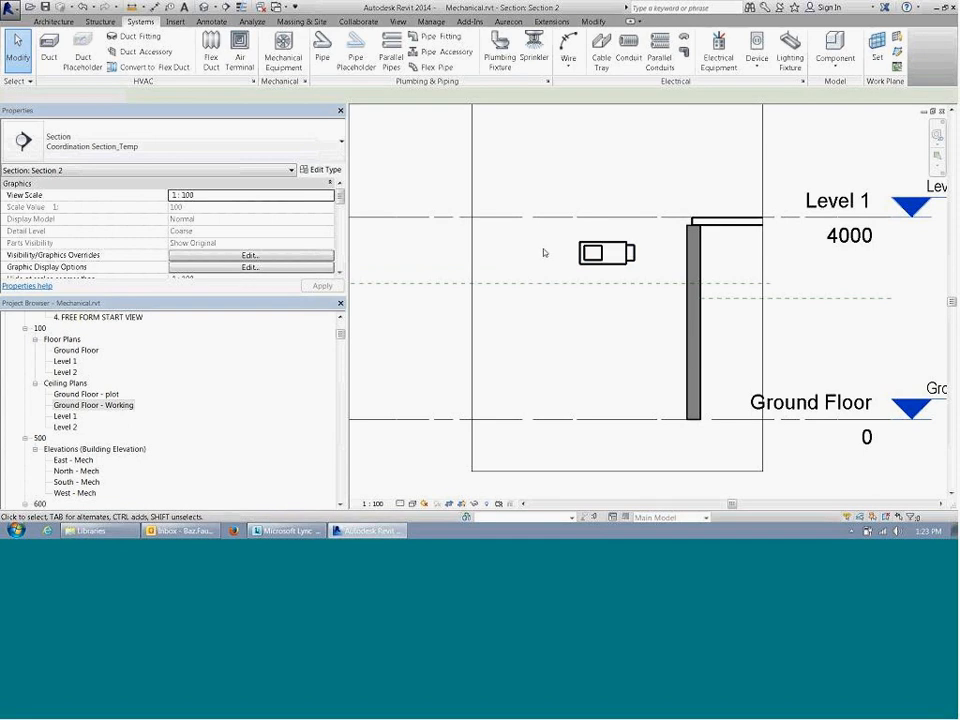
{"action": "scroll", "coordinate": [542, 253], "scroll_direction": "down", "scroll_amount": 2}
{"action": "scroll", "coordinate": [561, 257], "scroll_direction": "up", "scroll_amount": 3}
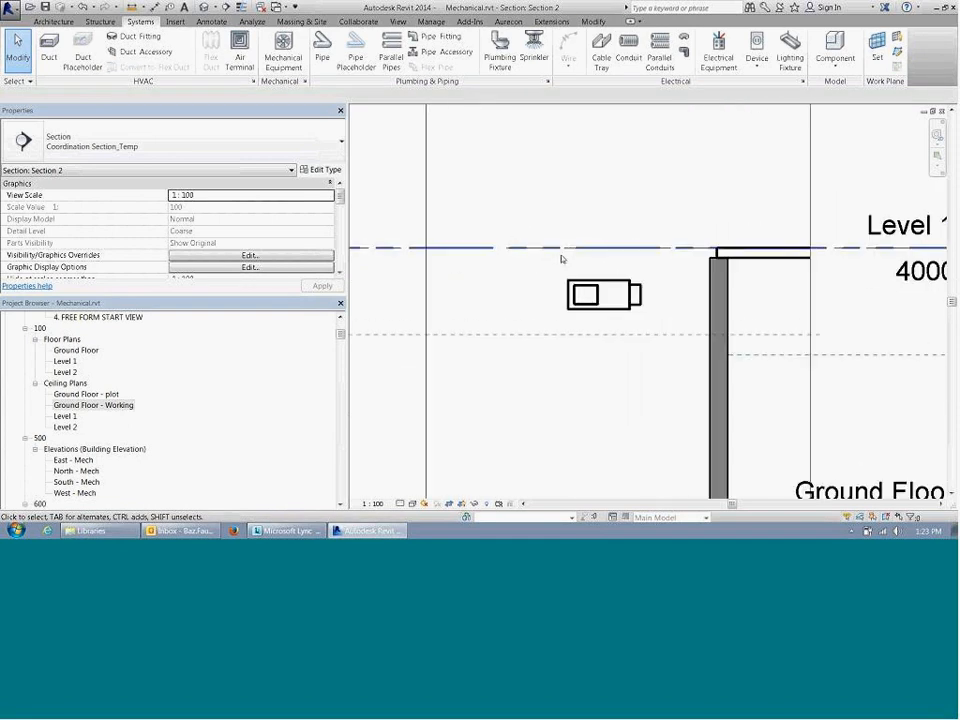
{"action": "scroll", "coordinate": [582, 260], "scroll_direction": "up", "scroll_amount": 1}
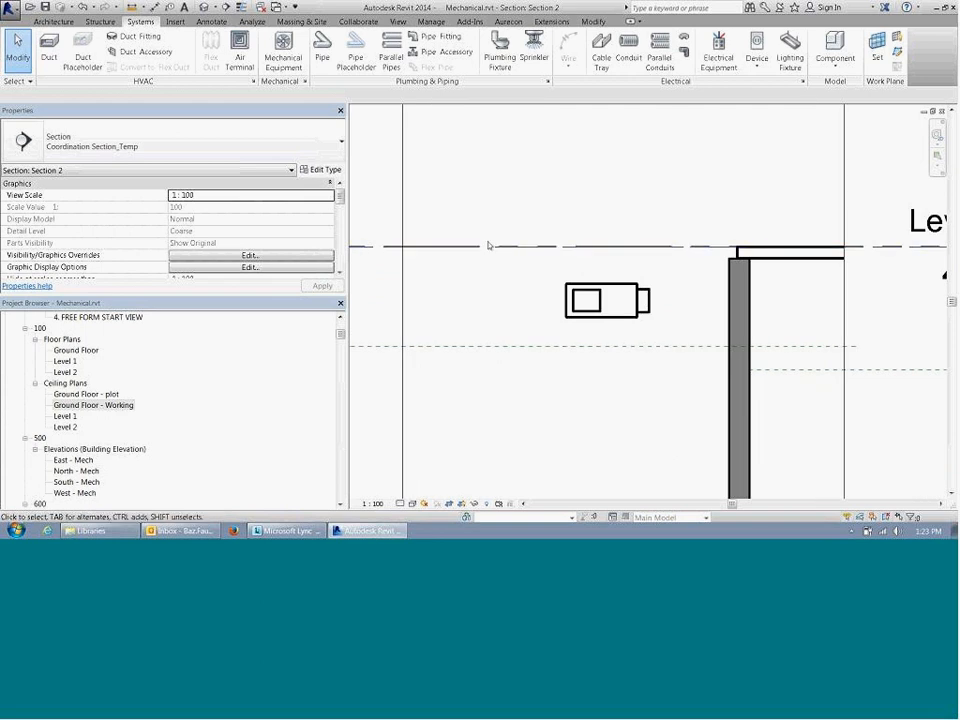
{"action": "scroll", "coordinate": [529, 260], "scroll_direction": "down", "scroll_amount": 1}
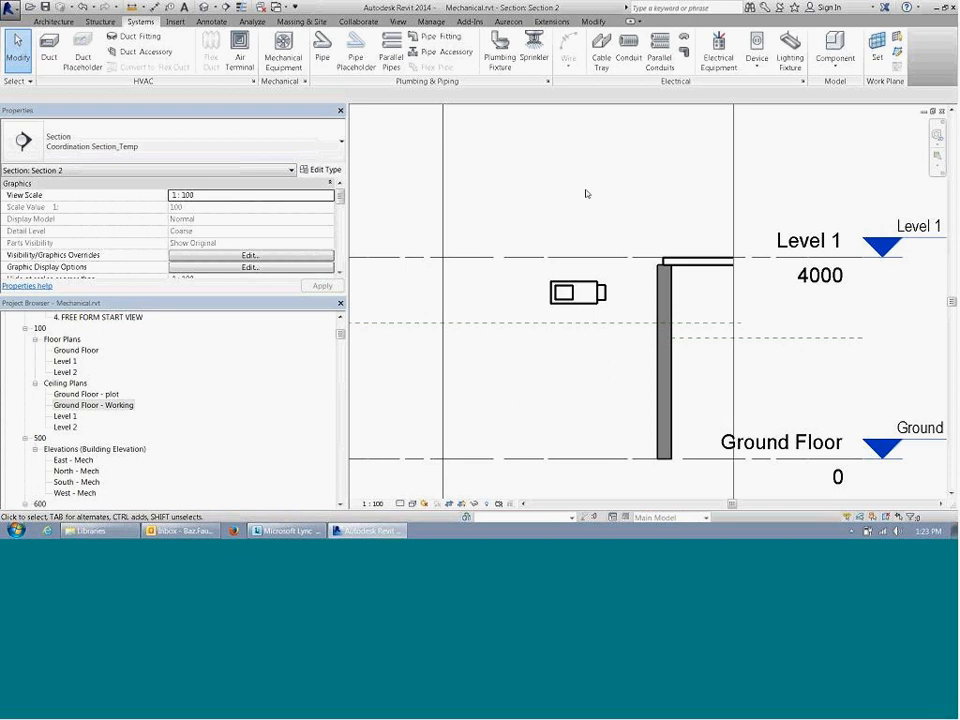
Step: Close the section view and return to the equipment and diffusers in the working ceiling plan
{"action": "left_click", "coordinate": [946, 111]}
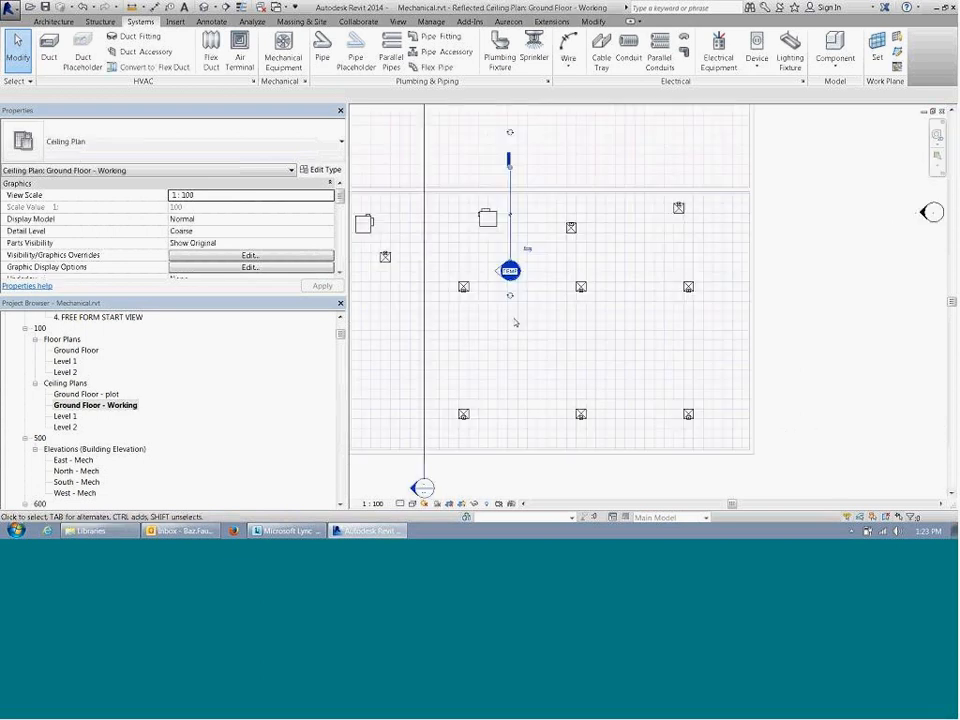
{"action": "middle_click_drag", "start_coordinate": [564, 300], "coordinate": [644, 257]}
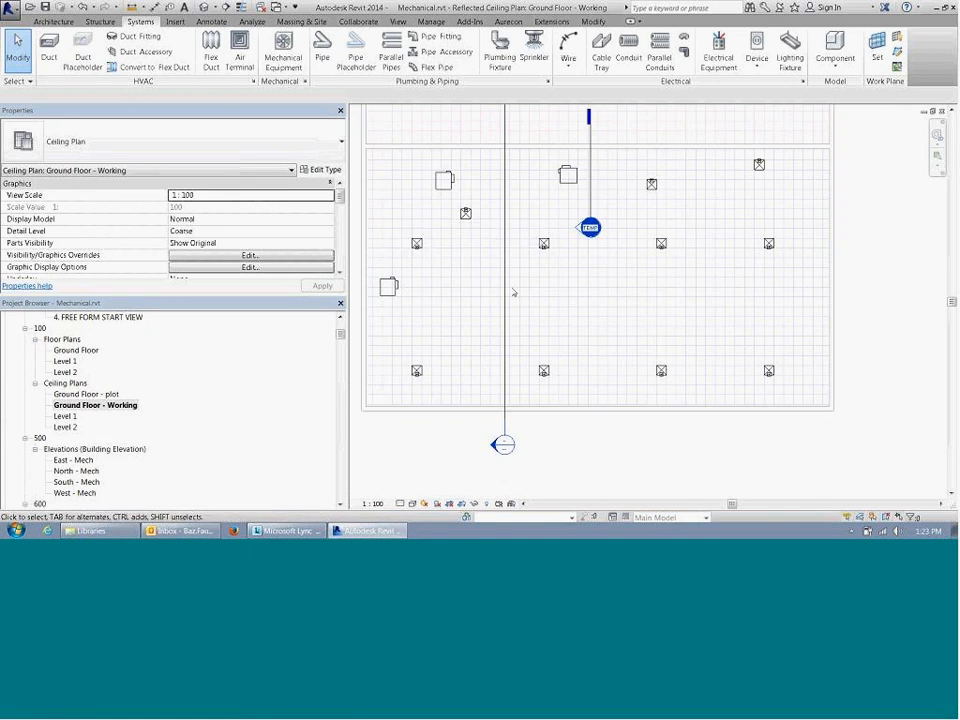
{"action": "scroll", "coordinate": [570, 285], "scroll_direction": "up", "scroll_amount": 2}
{"action": "middle_click_drag", "start_coordinate": [589, 291], "coordinate": [617, 306]}
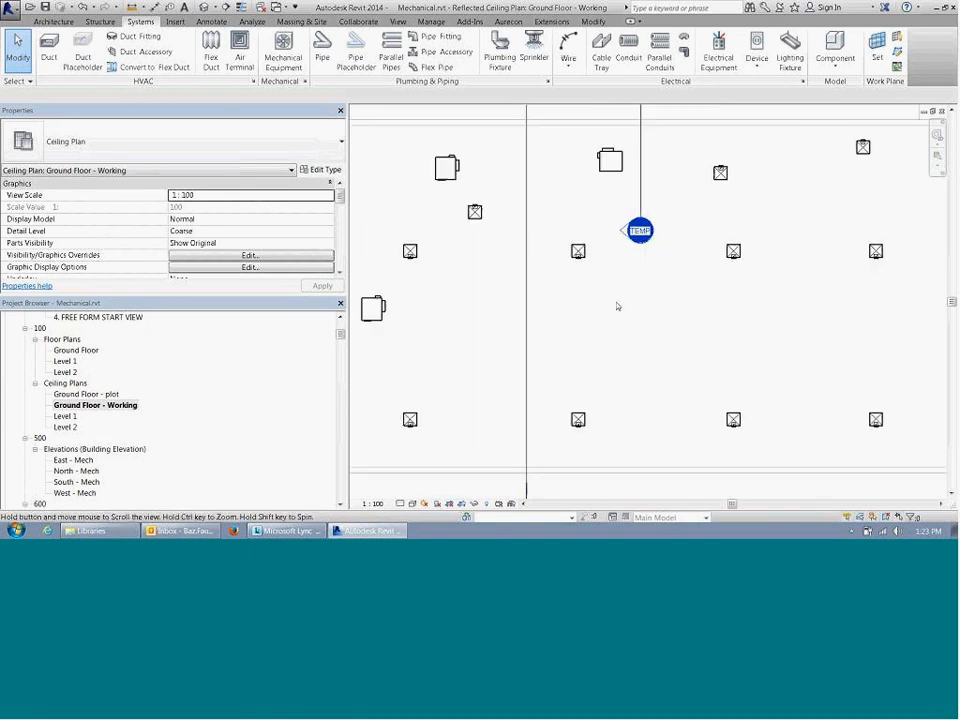
{"action": "middle_click_drag", "start_coordinate": [475, 236], "coordinate": [532, 315]}
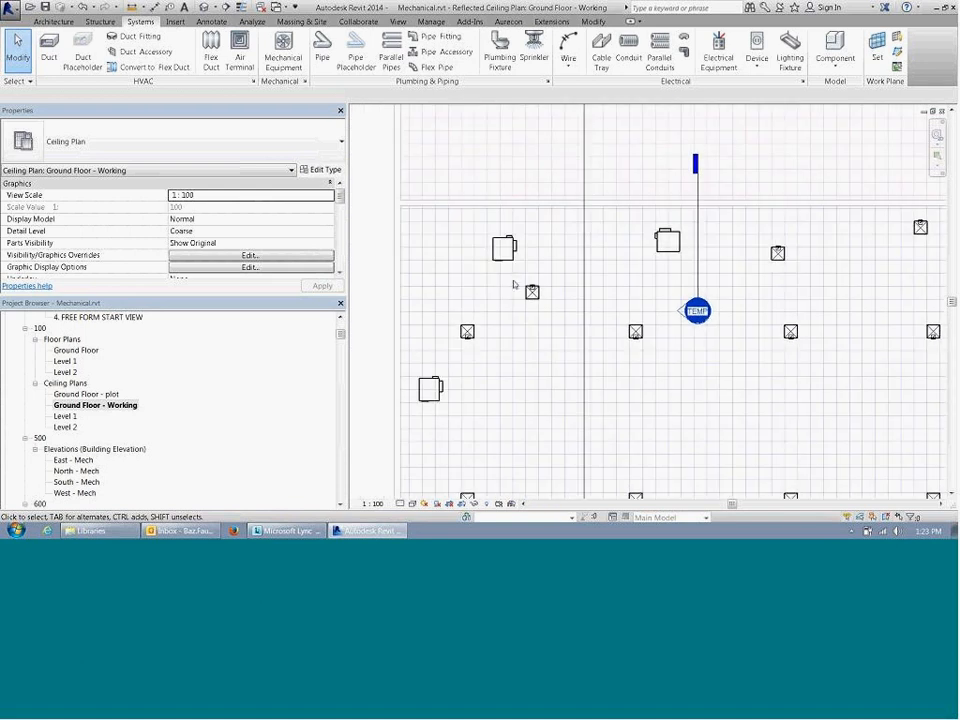
Step: Select the VAV unit left of the long section line and review its duct and electrical connectors
{"action": "middle_click_drag", "start_coordinate": [512, 266], "coordinate": [524, 276]}
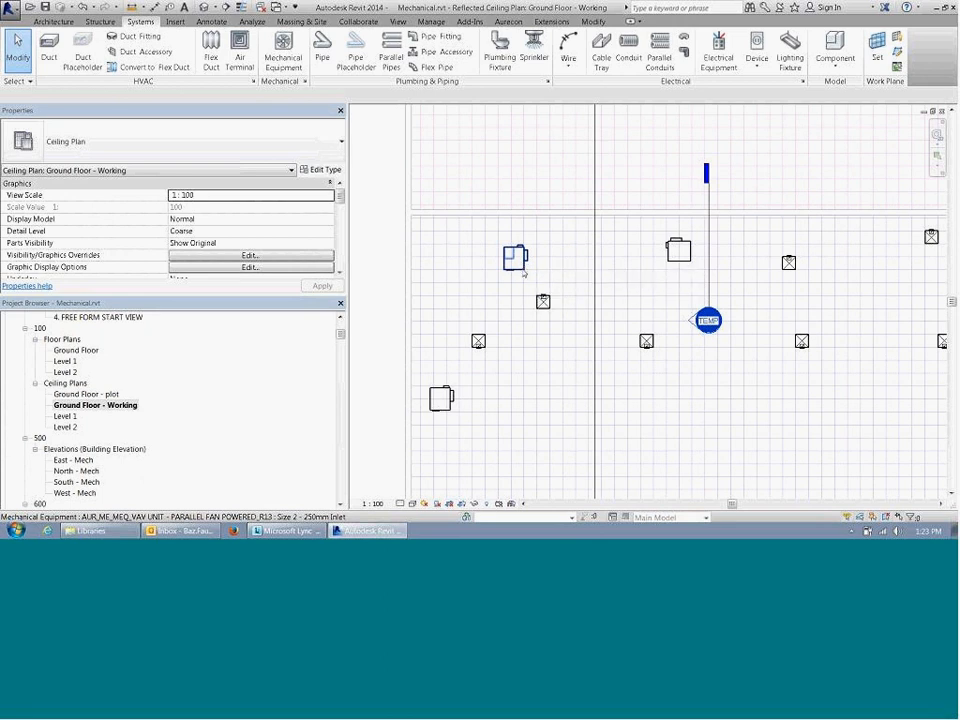
{"action": "middle_click_drag", "start_coordinate": [522, 262], "coordinate": [535, 275]}
{"action": "left_click", "coordinate": [536, 274]}
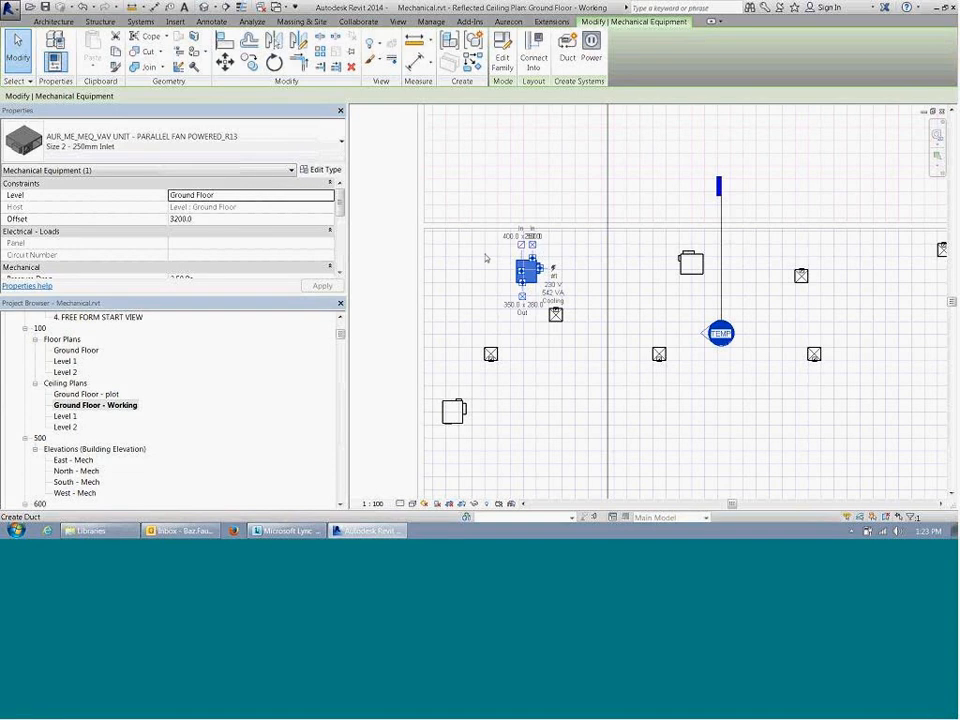
{"action": "middle_click_drag", "start_coordinate": [449, 249], "coordinate": [490, 239]}
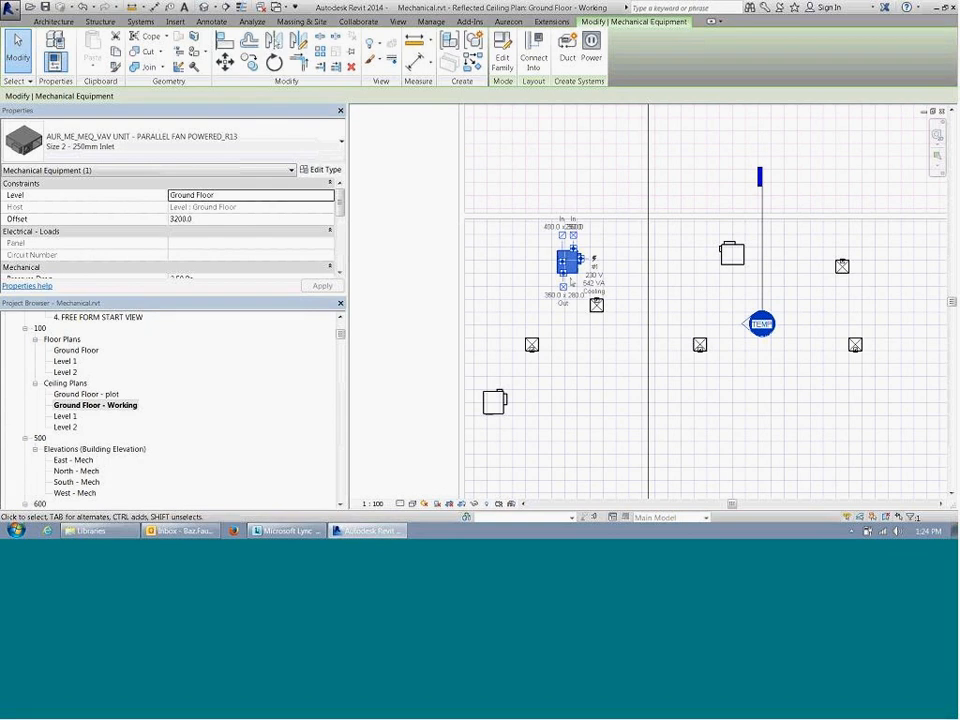
{"action": "left_click", "coordinate": [480, 273]}
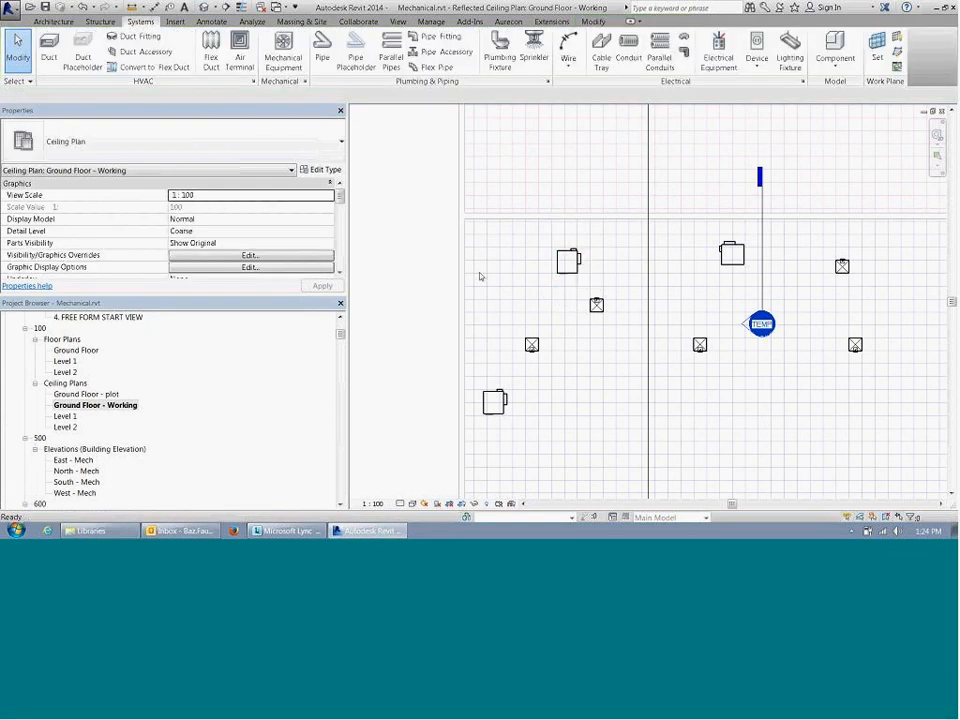
{"action": "scroll", "coordinate": [480, 273], "scroll_direction": "down", "scroll_amount": 1}
{"action": "scroll", "coordinate": [511, 229], "scroll_direction": "up", "scroll_amount": 2}
{"action": "middle_click_drag", "start_coordinate": [557, 285], "coordinate": [541, 319]}
{"action": "scroll", "coordinate": [540, 318], "scroll_direction": "up", "scroll_amount": 2}
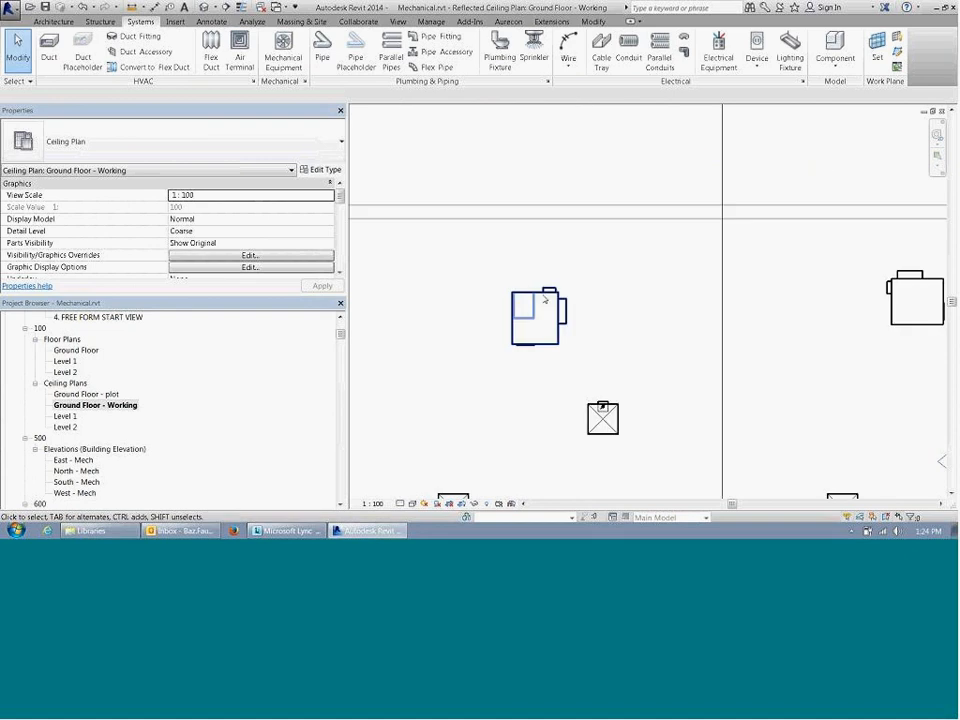
{"action": "left_click", "coordinate": [540, 318]}
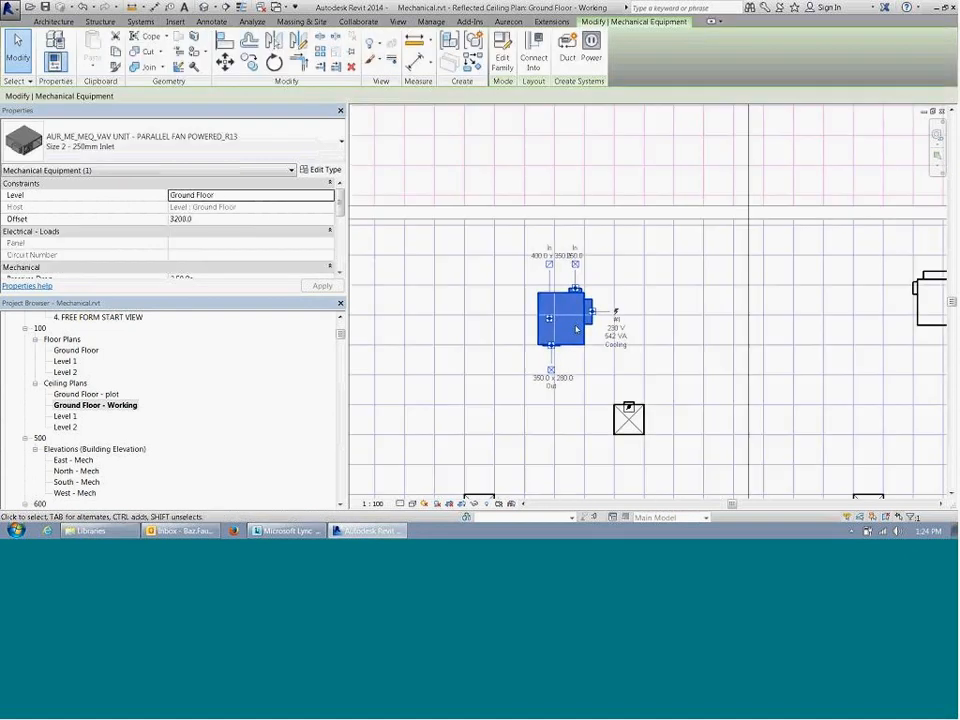
{"action": "left_click", "coordinate": [460, 265]}
Step: Examine the inlet connectors of the same VAV unit at closer range
{"action": "middle_click_drag", "start_coordinate": [460, 265], "coordinate": [500, 373]}
{"action": "scroll", "coordinate": [573, 315], "scroll_direction": "down", "scroll_amount": 1}
{"action": "scroll", "coordinate": [562, 314], "scroll_direction": "down", "scroll_amount": 1}
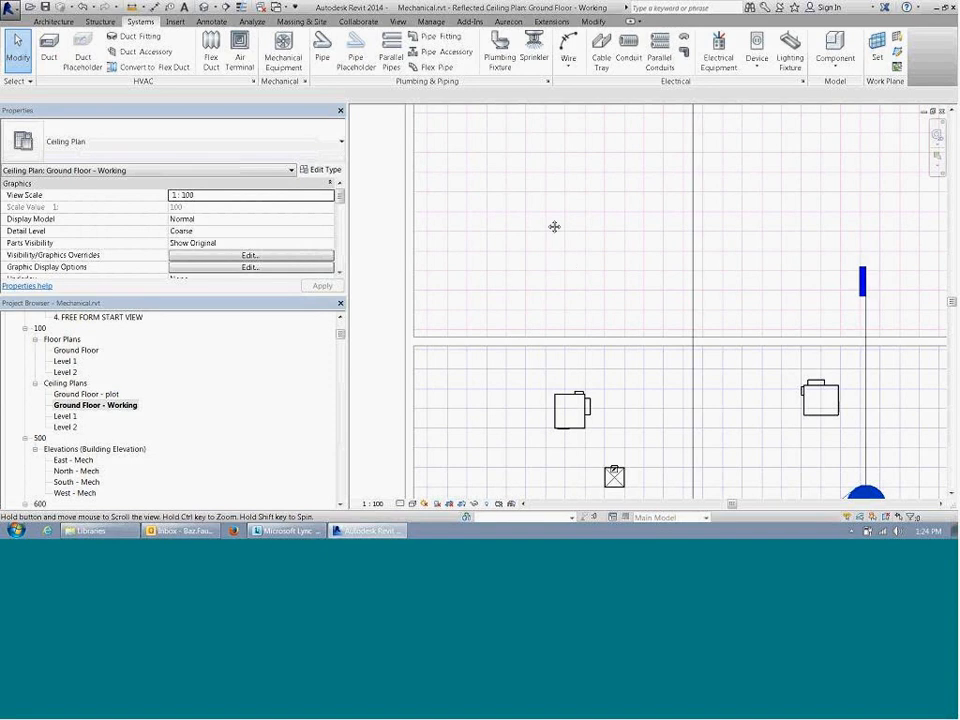
{"action": "scroll", "coordinate": [545, 270], "scroll_direction": "up", "scroll_amount": 2}
{"action": "middle_click_drag", "start_coordinate": [534, 311], "coordinate": [628, 336]}
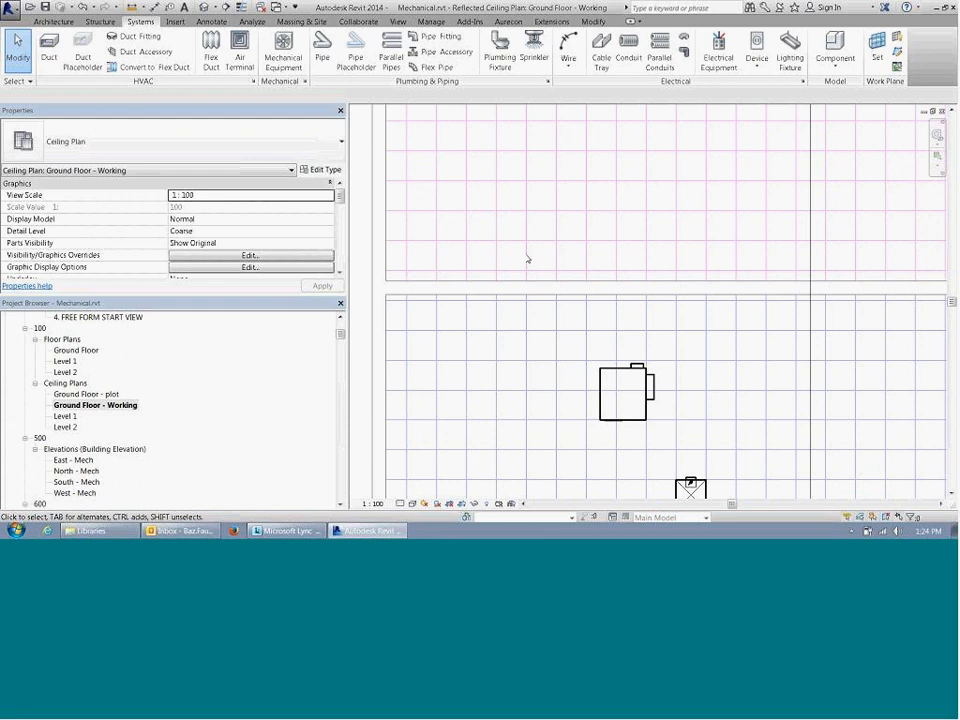
{"action": "middle_click_drag", "start_coordinate": [564, 322], "coordinate": [549, 267]}
{"action": "left_click", "coordinate": [604, 338]}
{"action": "scroll", "coordinate": [676, 354], "scroll_direction": "up", "scroll_amount": 1}
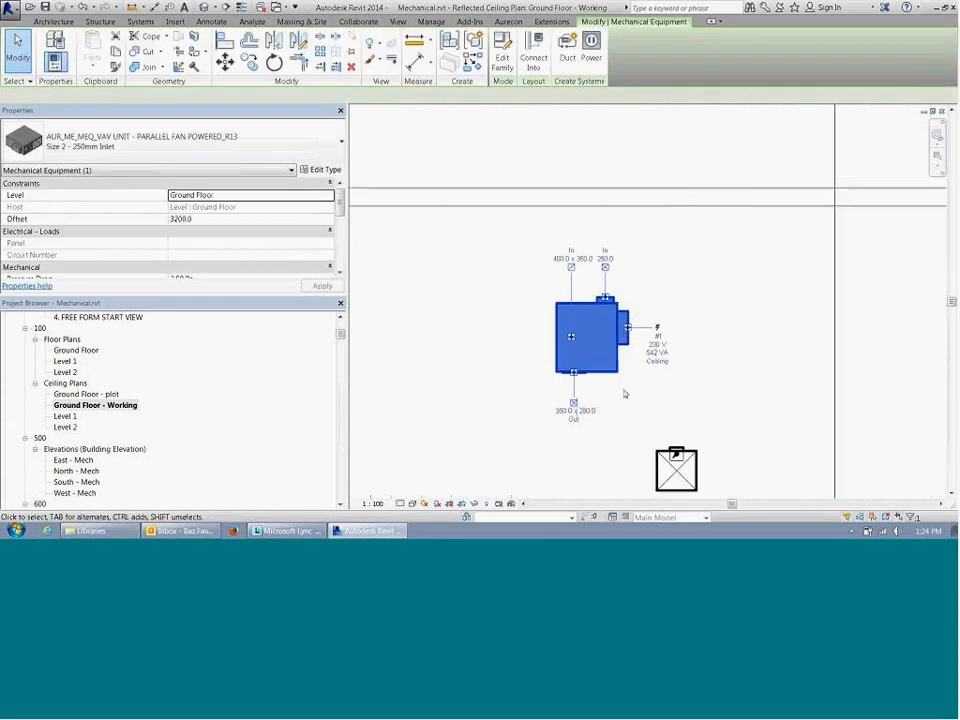
{"action": "middle_click_drag", "start_coordinate": [626, 392], "coordinate": [561, 257]}
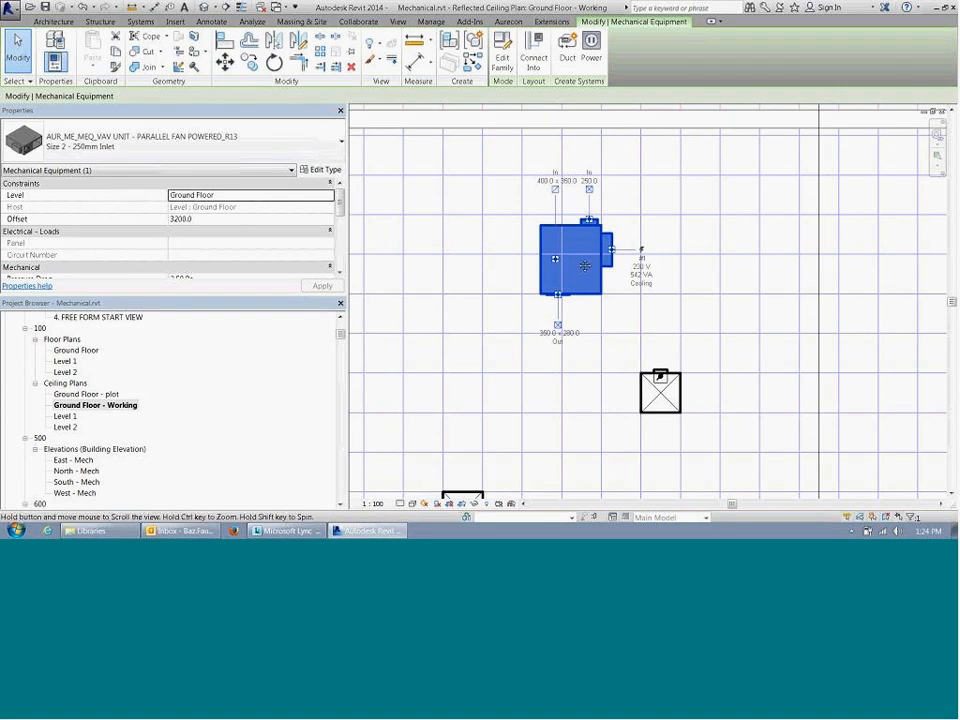
{"action": "middle_click_drag", "start_coordinate": [584, 266], "coordinate": [559, 354]}
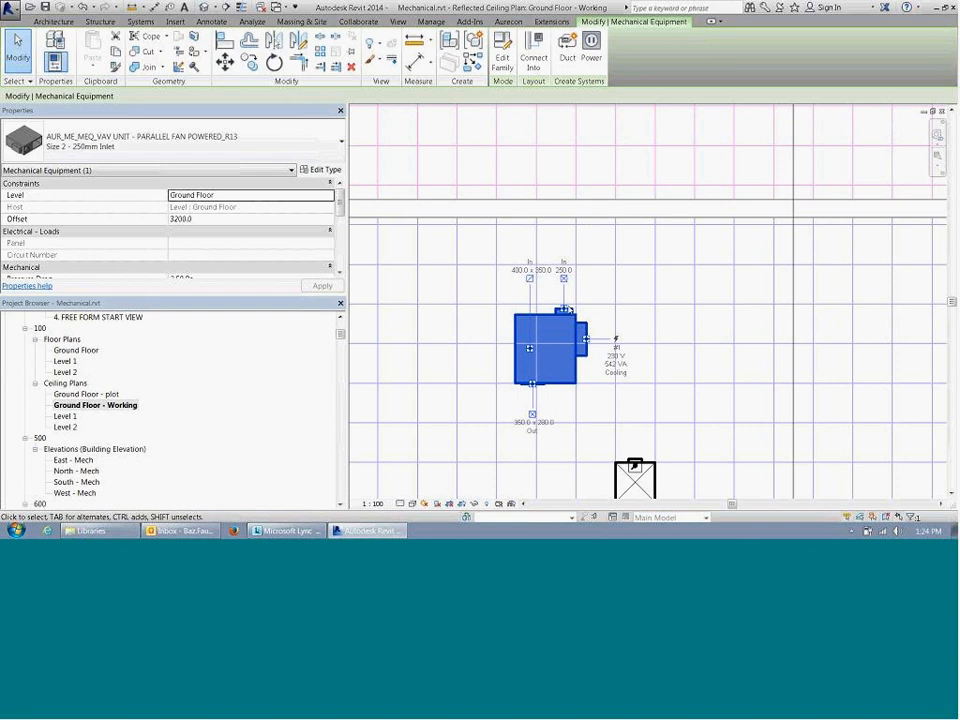
{"action": "left_click", "coordinate": [560, 295]}
{"action": "scroll", "coordinate": [560, 295], "scroll_direction": "down", "scroll_amount": 2}
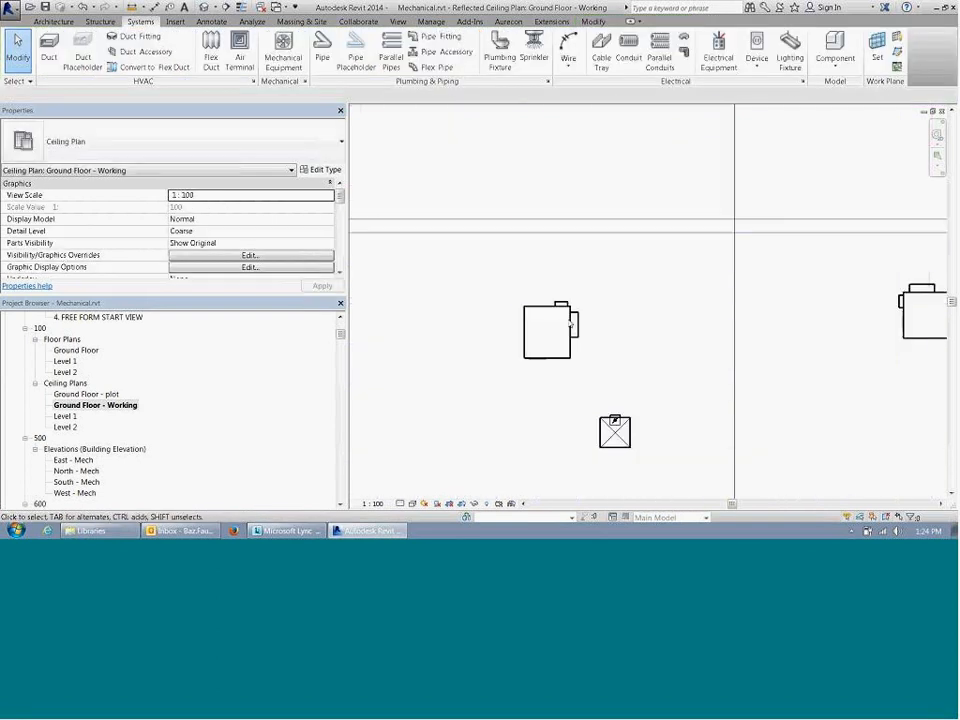
Step: Reselect the VAV unit and examine its outlet connector and nearby diffuser close up
{"action": "left_click", "coordinate": [565, 350]}
{"action": "scroll", "coordinate": [600, 380], "scroll_direction": "up", "scroll_amount": 2}
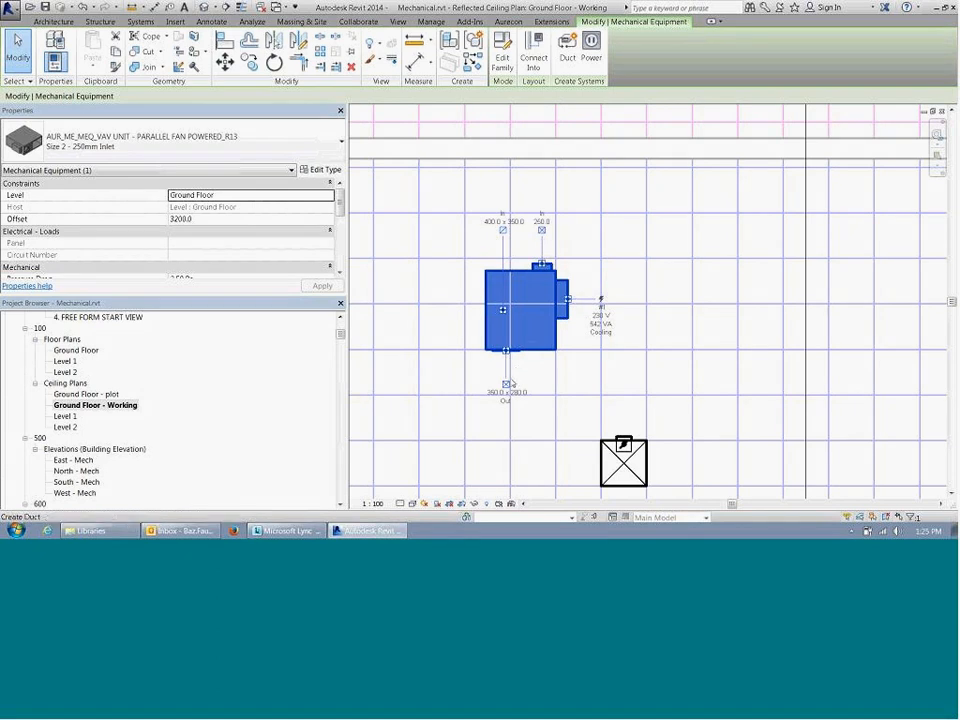
{"action": "middle_click_drag", "start_coordinate": [516, 371], "coordinate": [507, 385]}
{"action": "scroll", "coordinate": [507, 385], "scroll_direction": "up", "scroll_amount": 1}
{"action": "scroll", "coordinate": [542, 180], "scroll_direction": "up", "scroll_amount": 1}
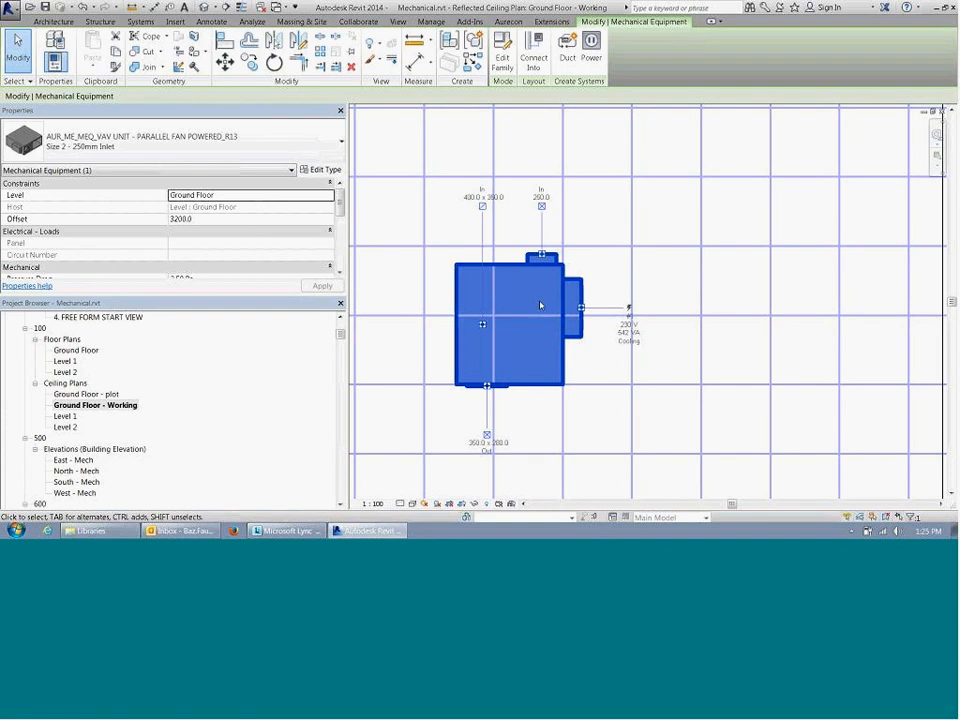
{"action": "middle_click_drag", "start_coordinate": [574, 304], "coordinate": [566, 249]}
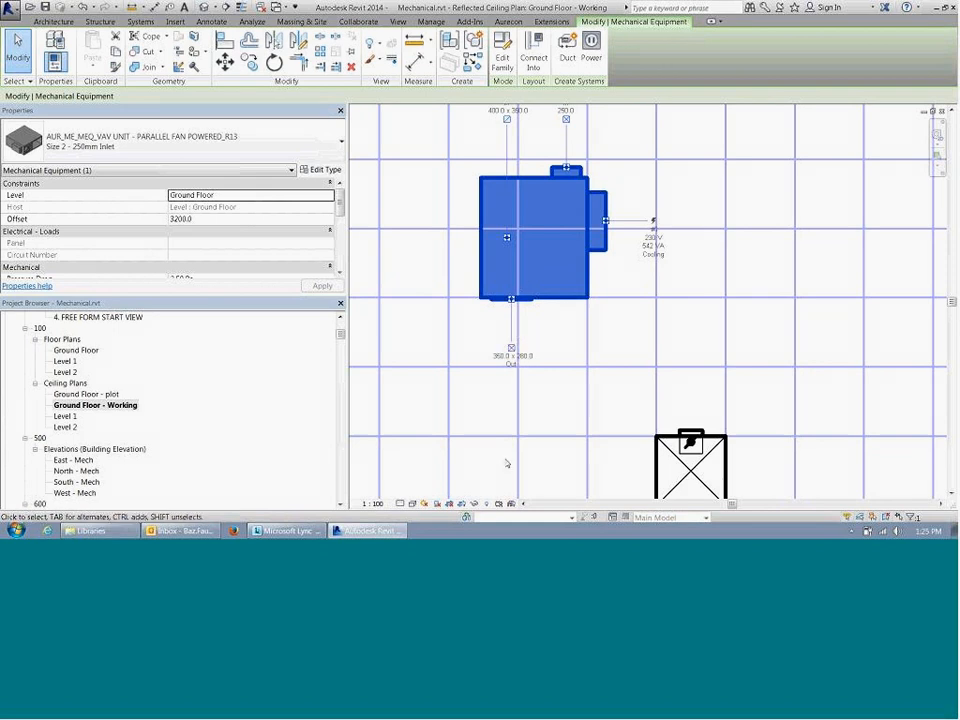
Step: Draw a 350 x 280 rectangular duct about 1680 mm long straight from the VAV unit's outlet, setting the view's detail level to Fine
{"action": "scroll", "coordinate": [507, 463], "scroll_direction": "down", "scroll_amount": 3}
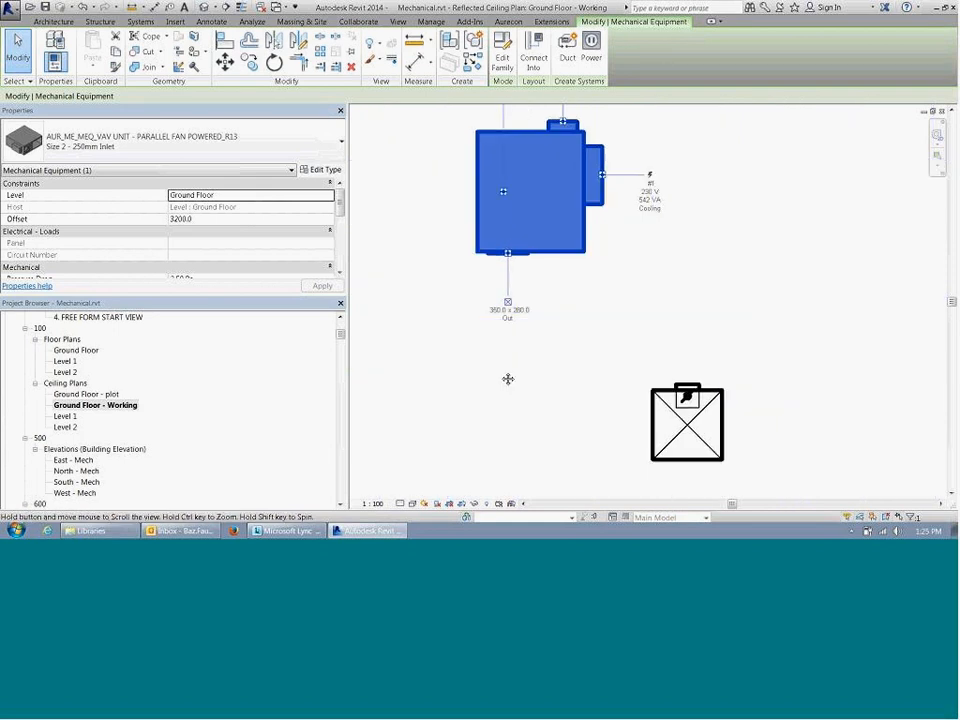
{"action": "right_click", "coordinate": [503, 249]}
{"action": "left_click", "coordinate": [540, 247]}
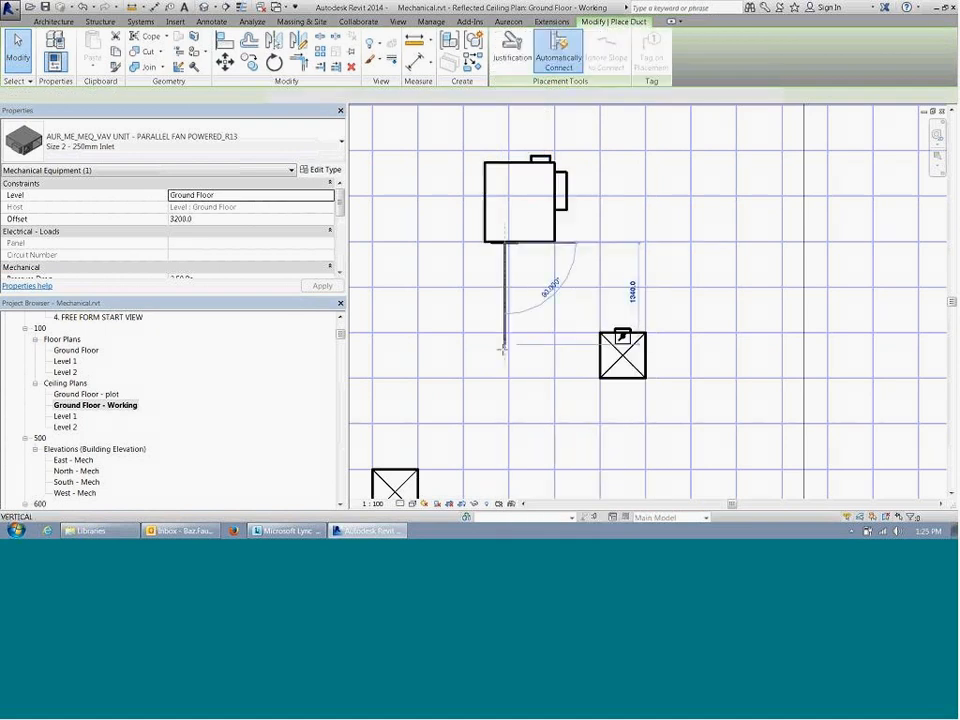
{"action": "left_click", "coordinate": [400, 505]}
{"action": "left_click", "coordinate": [413, 493]}
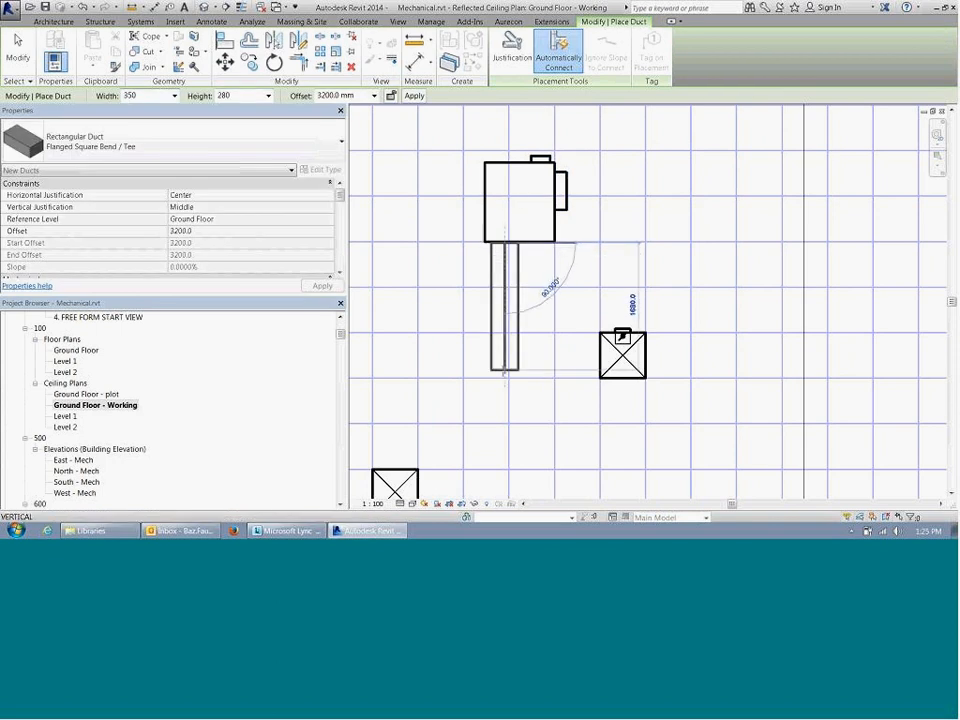
{"action": "left_click", "coordinate": [504, 370]}
{"action": "key", "text": "Escape"}
{"action": "key", "text": "Escape"}
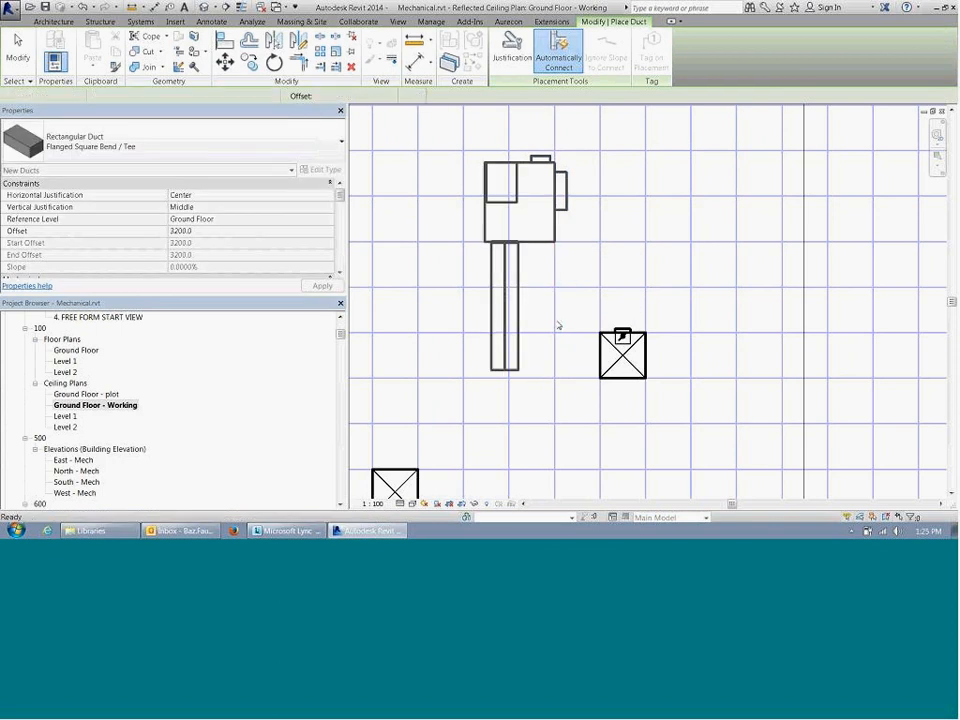
{"action": "scroll", "coordinate": [559, 326], "scroll_direction": "down", "scroll_amount": 2}
{"action": "scroll", "coordinate": [543, 206], "scroll_direction": "up", "scroll_amount": 1}
{"action": "left_click", "coordinate": [543, 206]}
{"action": "right_click", "coordinate": [547, 196]}
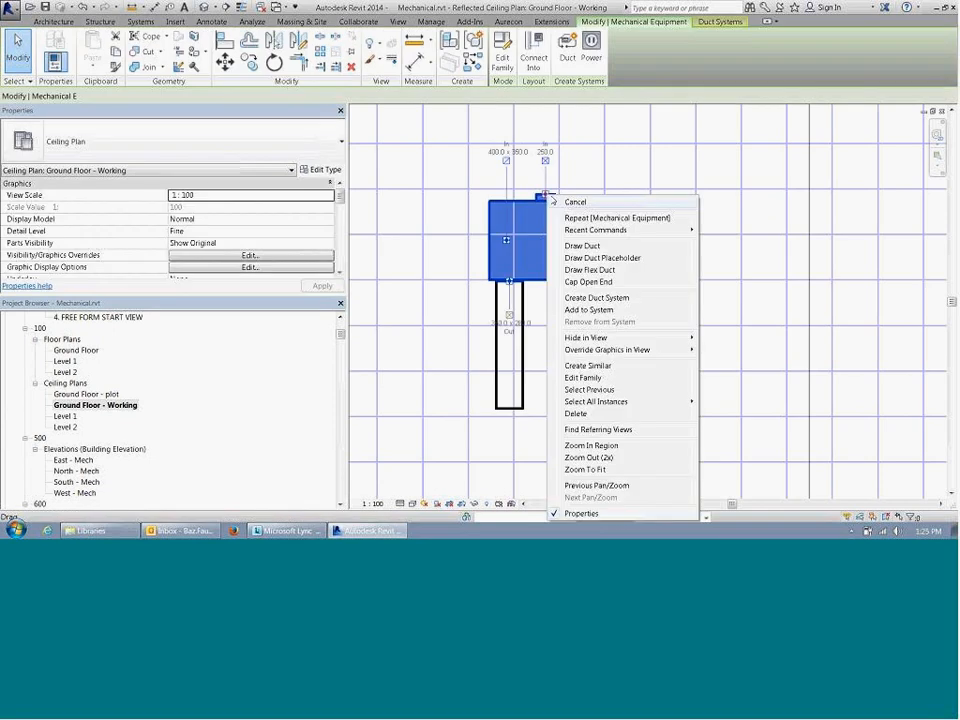
{"action": "left_click", "coordinate": [583, 246]}
{"action": "key", "text": "Escape"}
Step: Draw a 250 mm round duct about 2120 mm long from the VAV unit's round inlet across the wall, at 3200 mm offset
{"action": "middle_click_drag", "start_coordinate": [533, 186], "coordinate": [555, 305]}
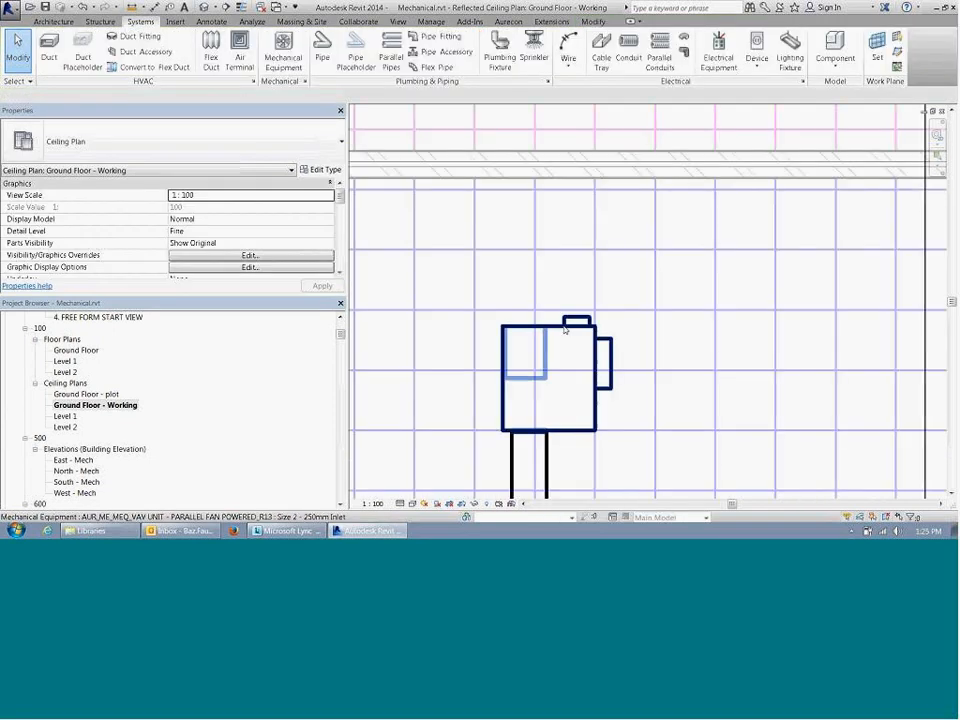
{"action": "left_click", "coordinate": [565, 329]}
{"action": "right_click", "coordinate": [576, 320]}
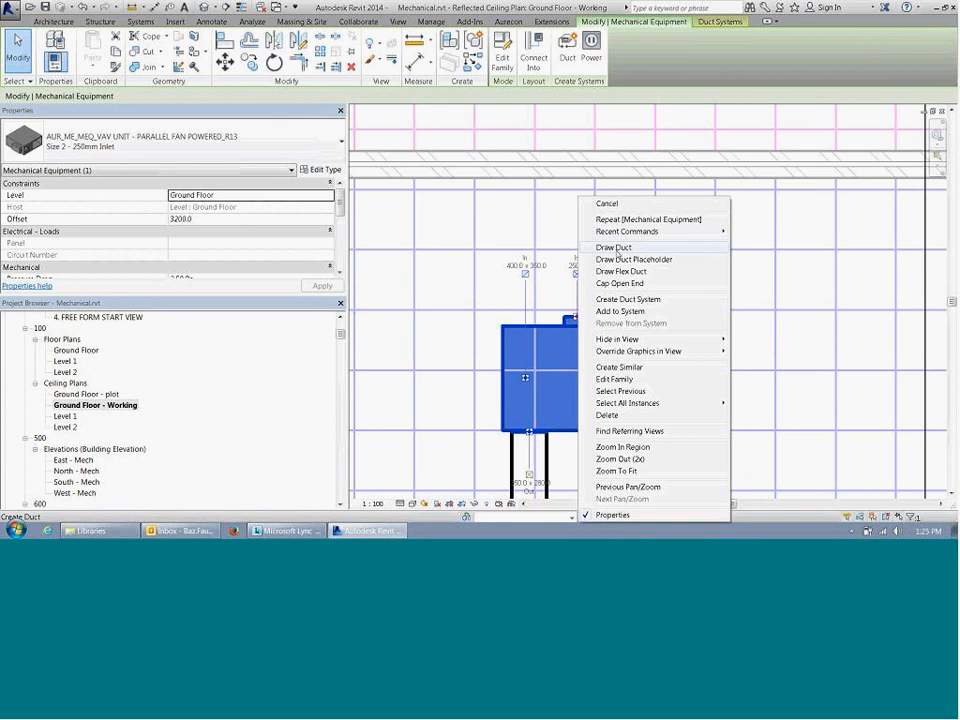
{"action": "left_click", "coordinate": [614, 248]}
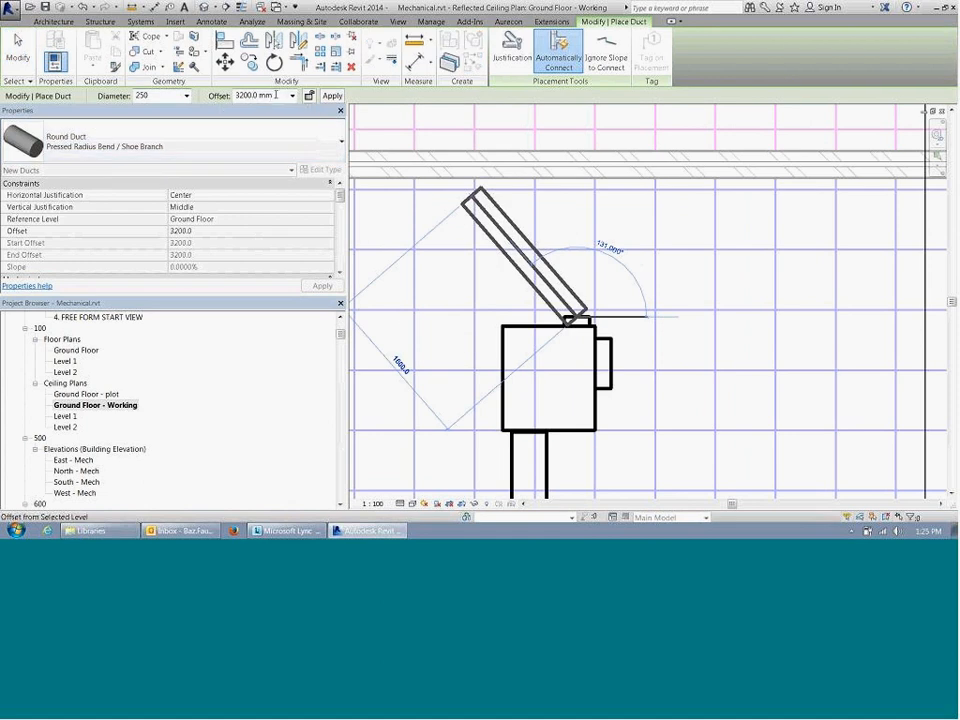
{"action": "middle_click_drag", "start_coordinate": [619, 234], "coordinate": [608, 277]}
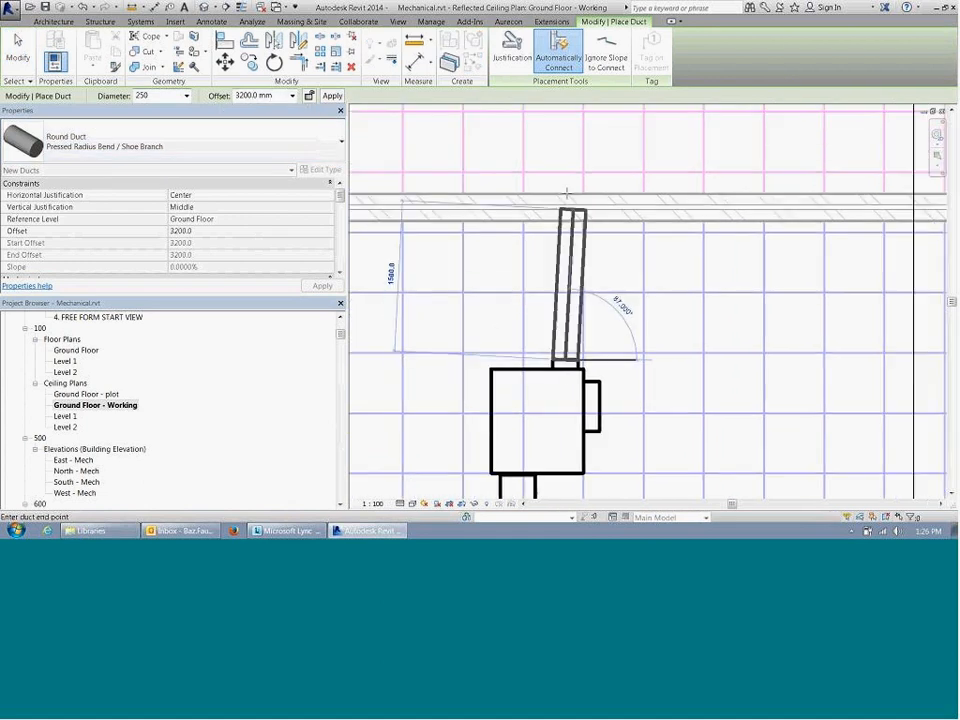
{"action": "left_click", "coordinate": [564, 150]}
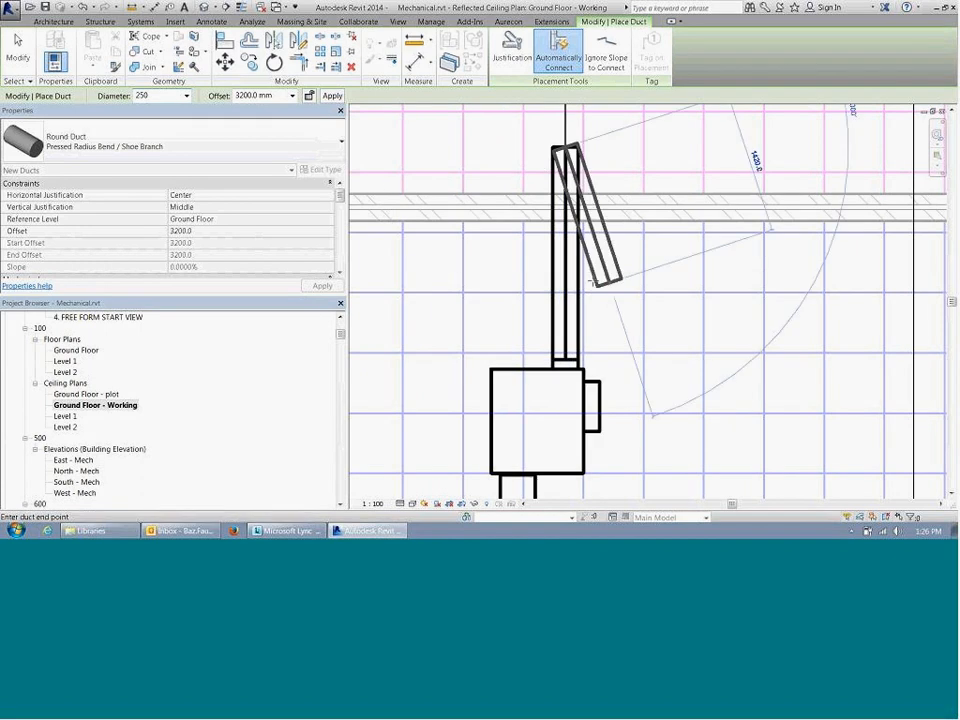
{"action": "key", "text": "Escape"}
{"action": "key", "text": "Escape"}
Step: Check the system classification and system type of the new round duct, then deselect it
{"action": "left_click", "coordinate": [578, 264]}
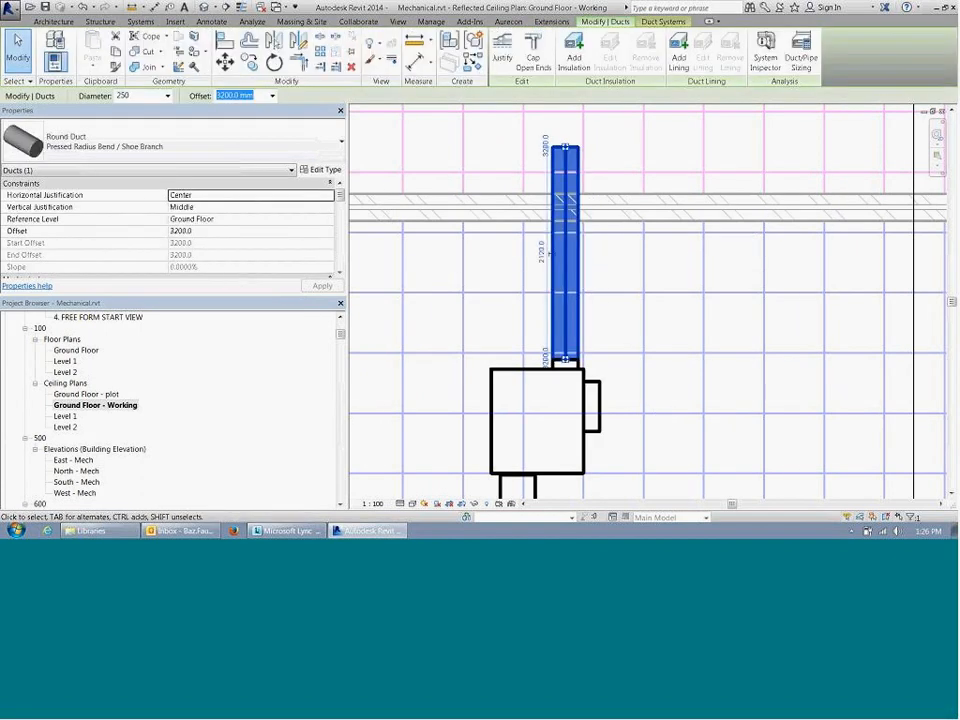
{"action": "scroll", "coordinate": [220, 235], "scroll_direction": "down", "scroll_amount": 3}
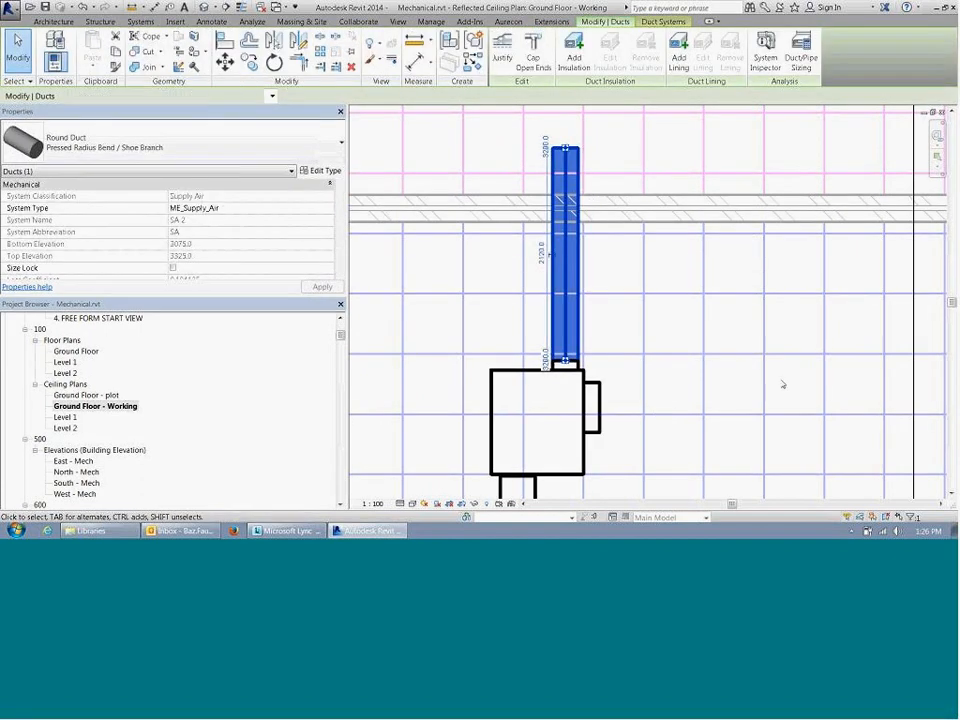
{"action": "left_click", "coordinate": [782, 386]}
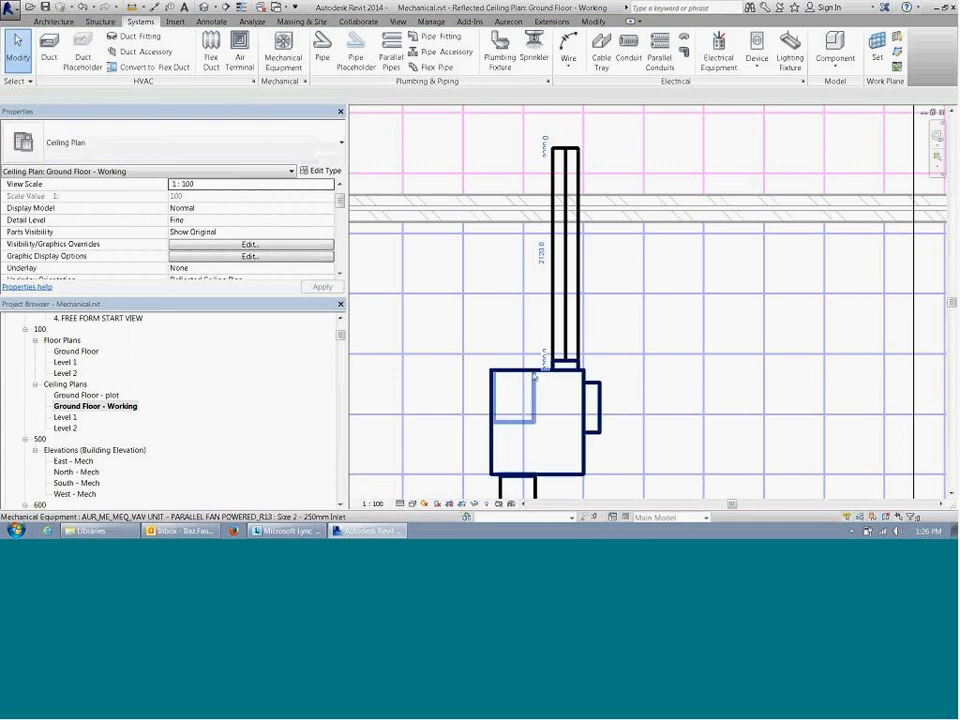
Step: Draw a 400 x 350 rectangular duct at 3200 mm offset from the VAV unit's rectangular inlet, ending just short of the wall
{"action": "left_click", "coordinate": [532, 386]}
{"action": "key", "text": "Escape"}
{"action": "left_click", "coordinate": [521, 404]}
{"action": "scroll", "coordinate": [522, 407], "scroll_direction": "up", "scroll_amount": 2}
{"action": "right_click", "coordinate": [509, 431]}
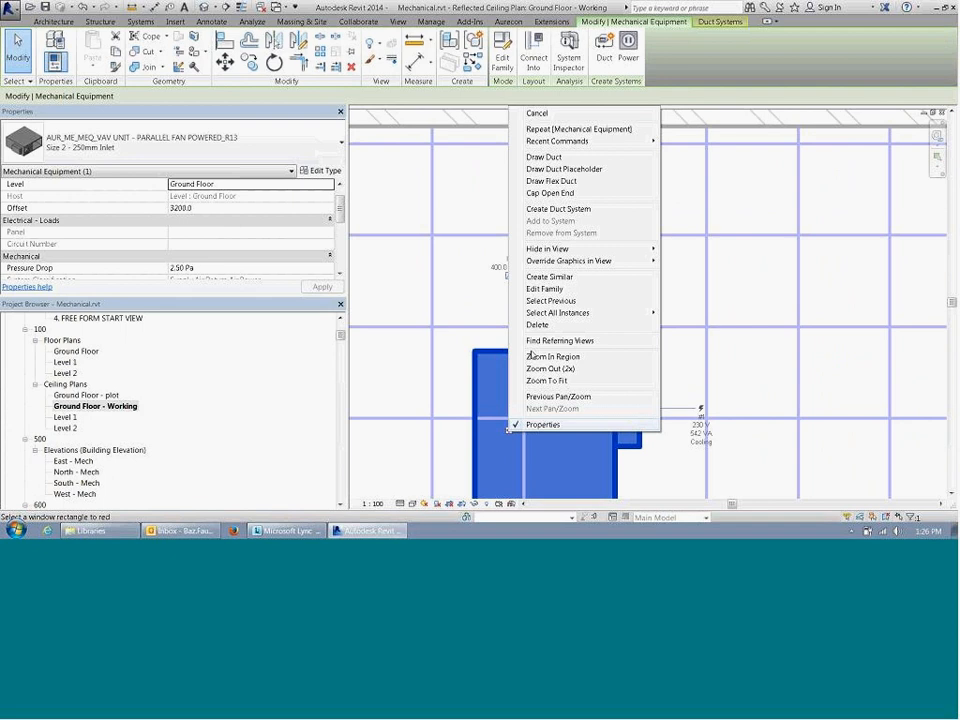
{"action": "left_click", "coordinate": [545, 157]}
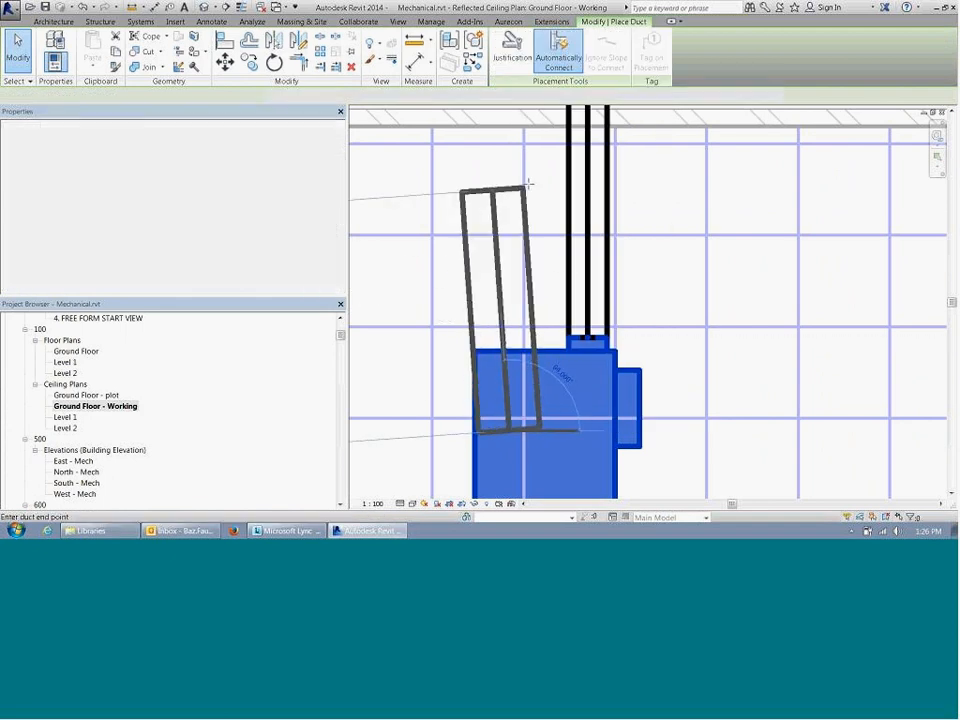
{"action": "left_click", "coordinate": [507, 162]}
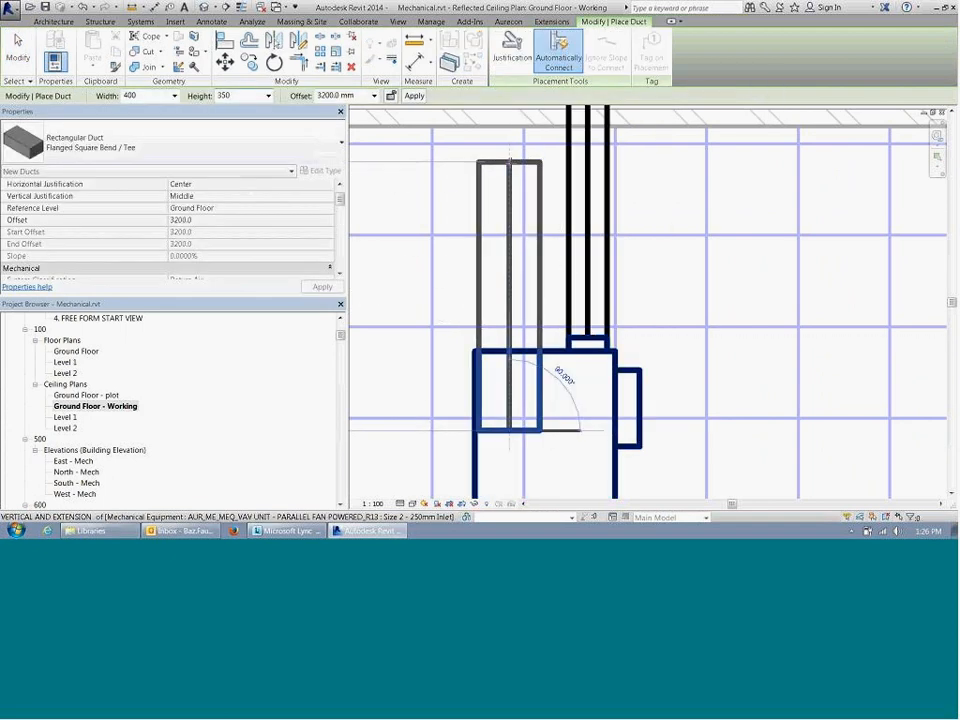
{"action": "key", "text": "Escape"}
{"action": "key", "text": "Escape"}
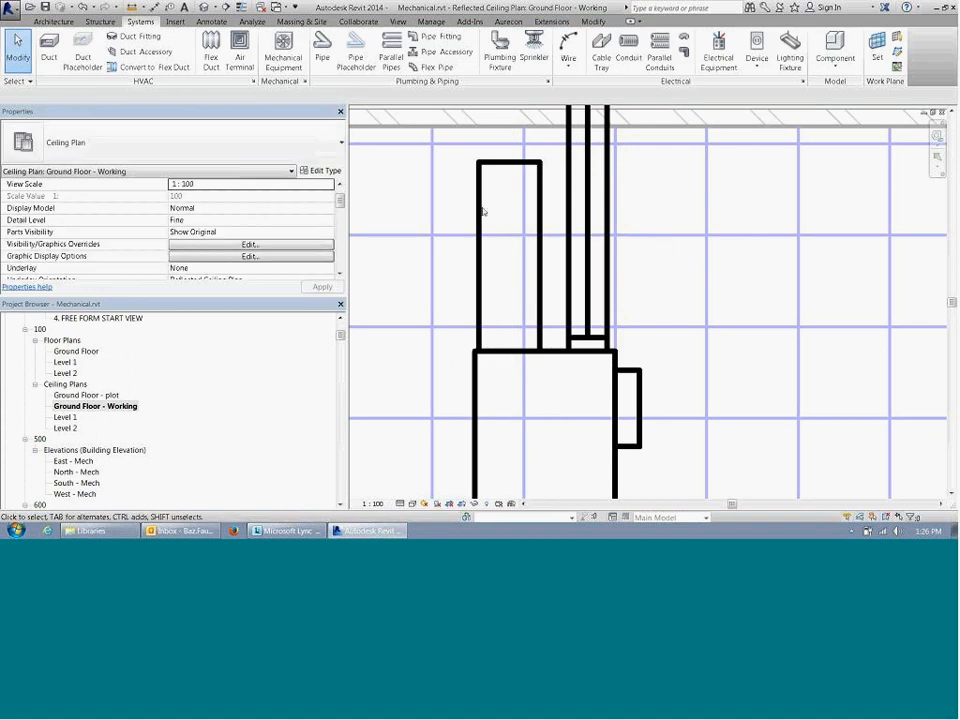
Step: Check the system classification and system type of the new 400 x 350 duct
{"action": "left_click", "coordinate": [480, 212]}
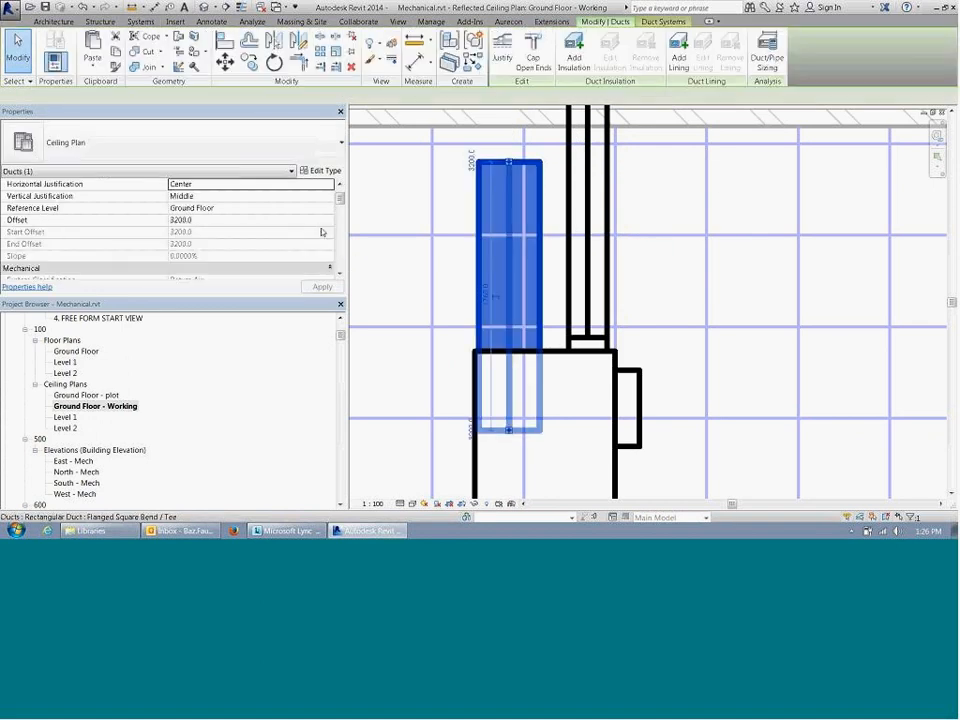
{"action": "scroll", "coordinate": [340, 207], "scroll_direction": "down", "scroll_amount": 3}
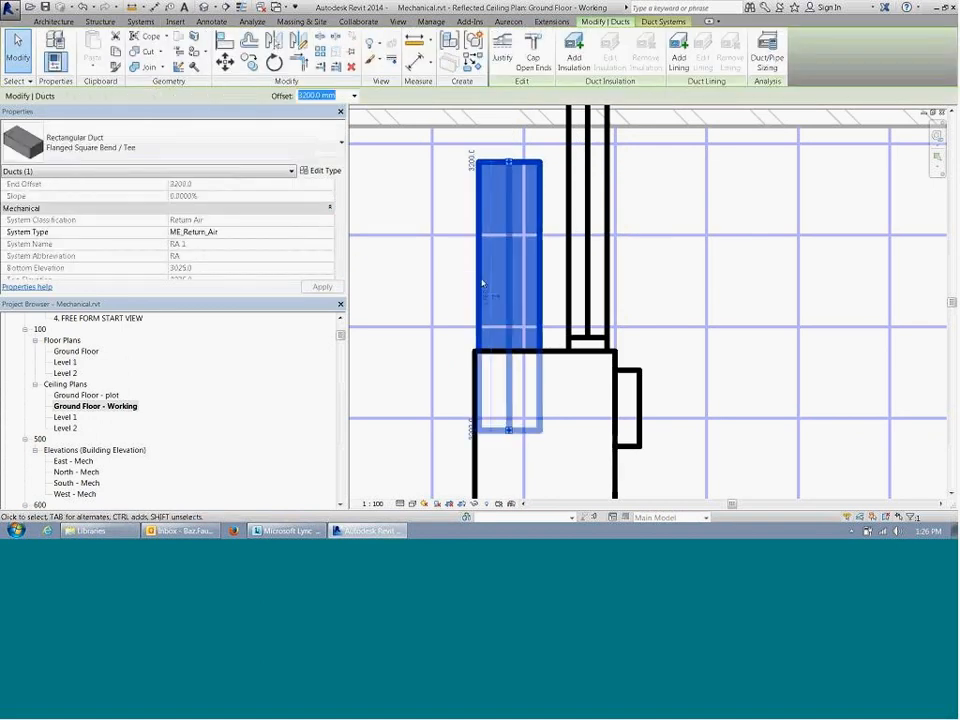
{"action": "scroll", "coordinate": [466, 312], "scroll_direction": "down", "scroll_amount": 2}
{"action": "key", "text": "Escape"}
Step: Set the ground floor working ceiling plan's visual style to Shaded
{"action": "left_click", "coordinate": [413, 503]}
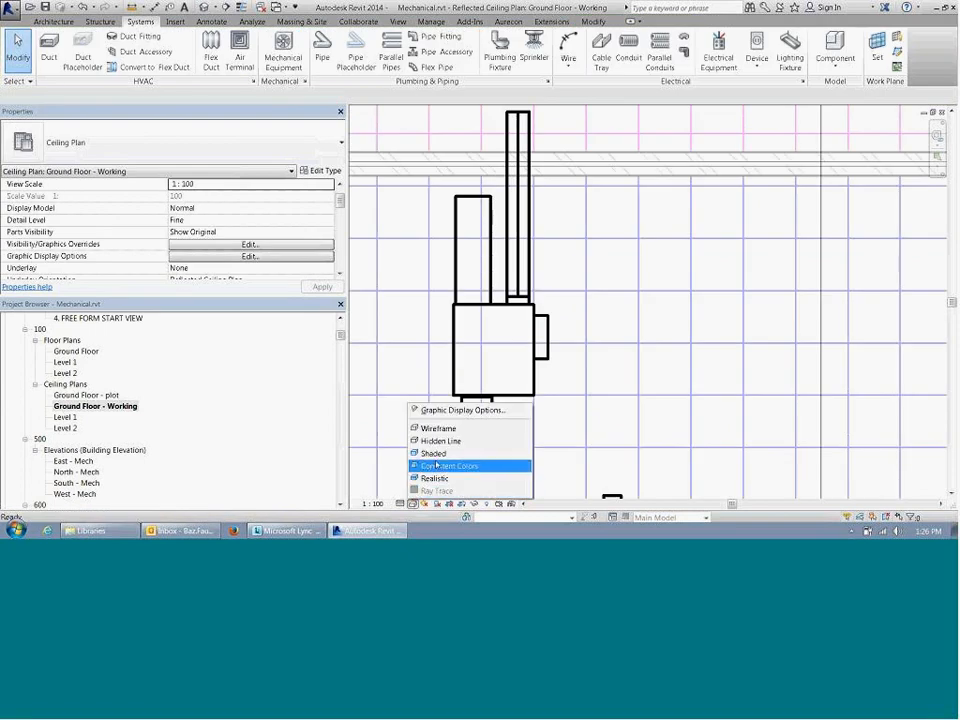
{"action": "left_click", "coordinate": [437, 457]}
{"action": "mouse_move", "coordinate": [596, 276]}
{"action": "middle_mouse_down"}
{"action": "mouse_move", "coordinate": [586, 366]}
{"action": "mouse_move", "coordinate": [553, 253]}
{"action": "mouse_move", "coordinate": [581, 278]}
{"action": "middle_mouse_up"}
{"action": "scroll", "coordinate": [559, 360], "scroll_direction": "down", "scroll_amount": 1}
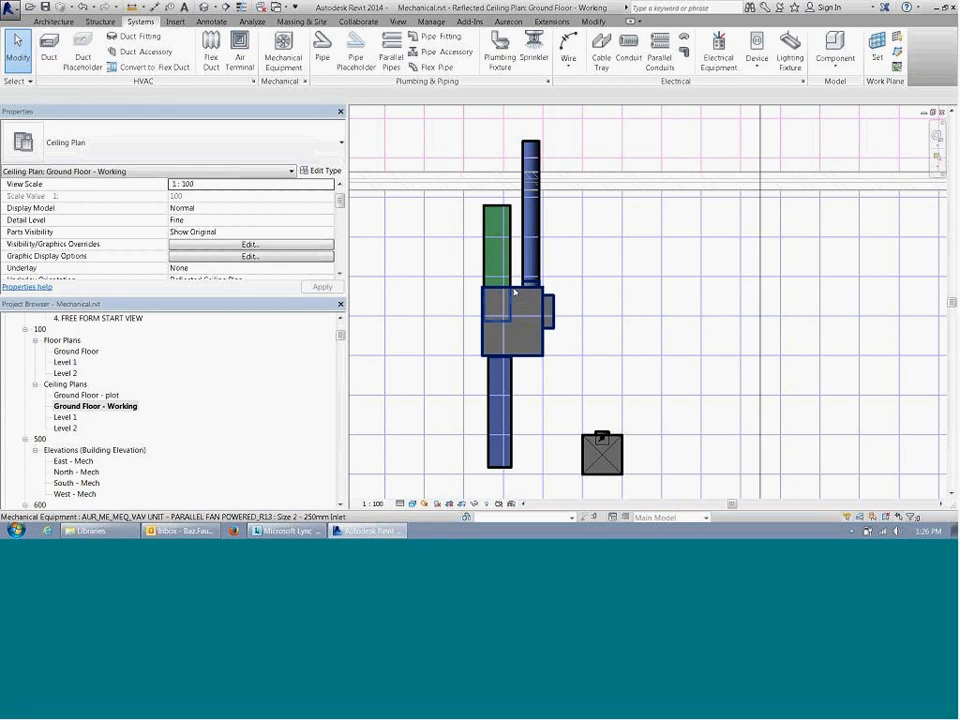
Step: Open the parallel fan powered VAV unit's family for editing, select its supply air connector and enlarge the properties area
{"action": "left_click", "coordinate": [517, 300]}
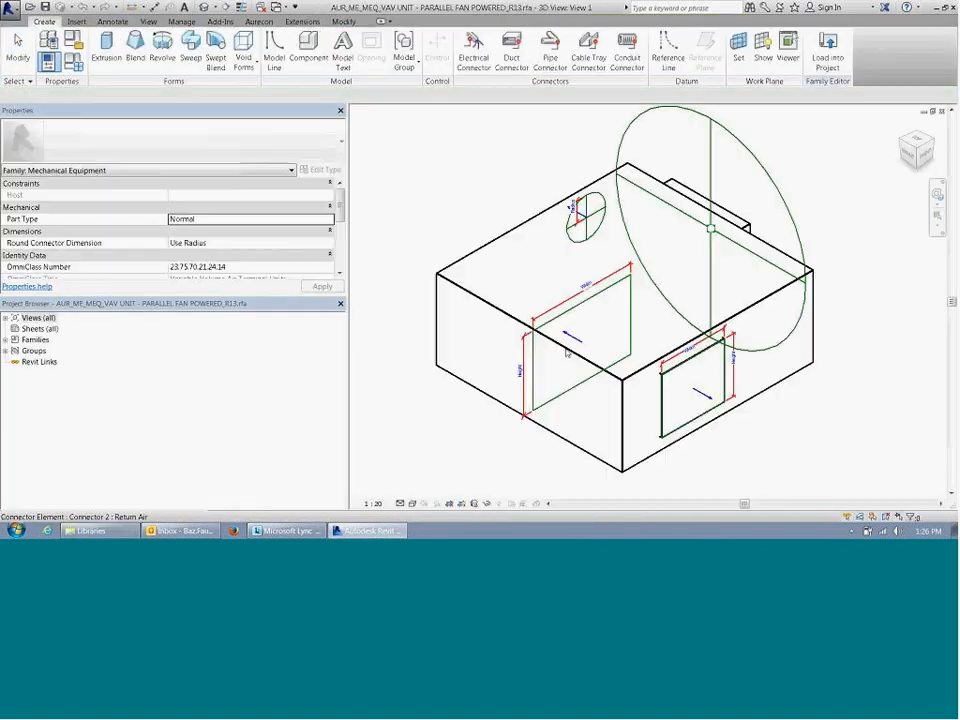
{"action": "scroll", "coordinate": [625, 340], "scroll_direction": "down", "scroll_amount": 2}
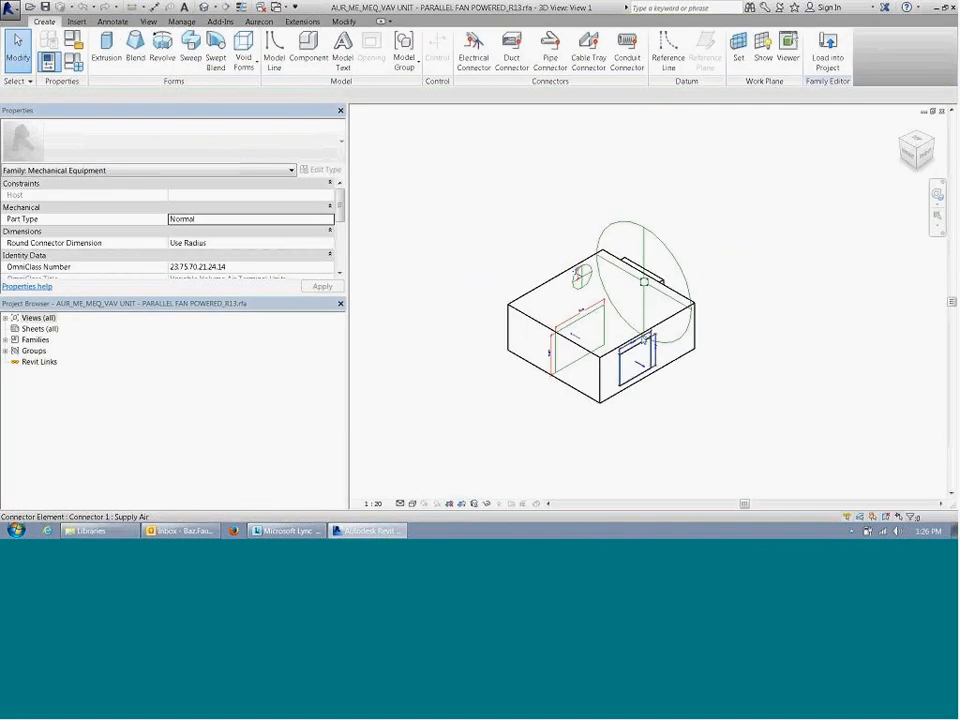
{"action": "left_click", "coordinate": [643, 370]}
{"action": "scroll", "coordinate": [665, 385], "scroll_direction": "up", "scroll_amount": 3}
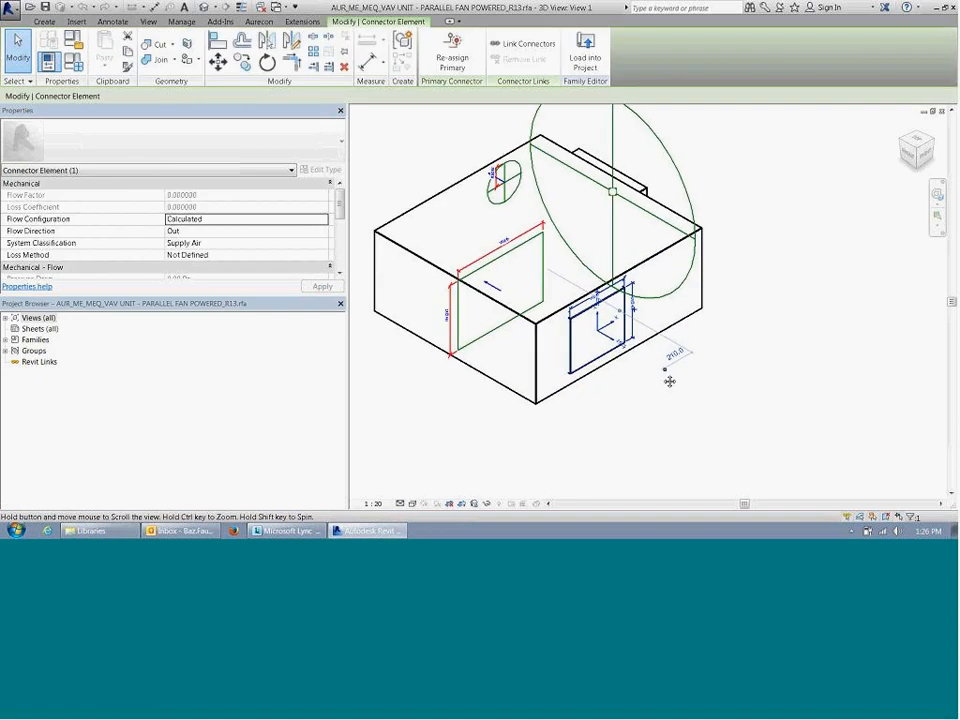
{"action": "scroll", "coordinate": [548, 322], "scroll_direction": "up", "scroll_amount": 1}
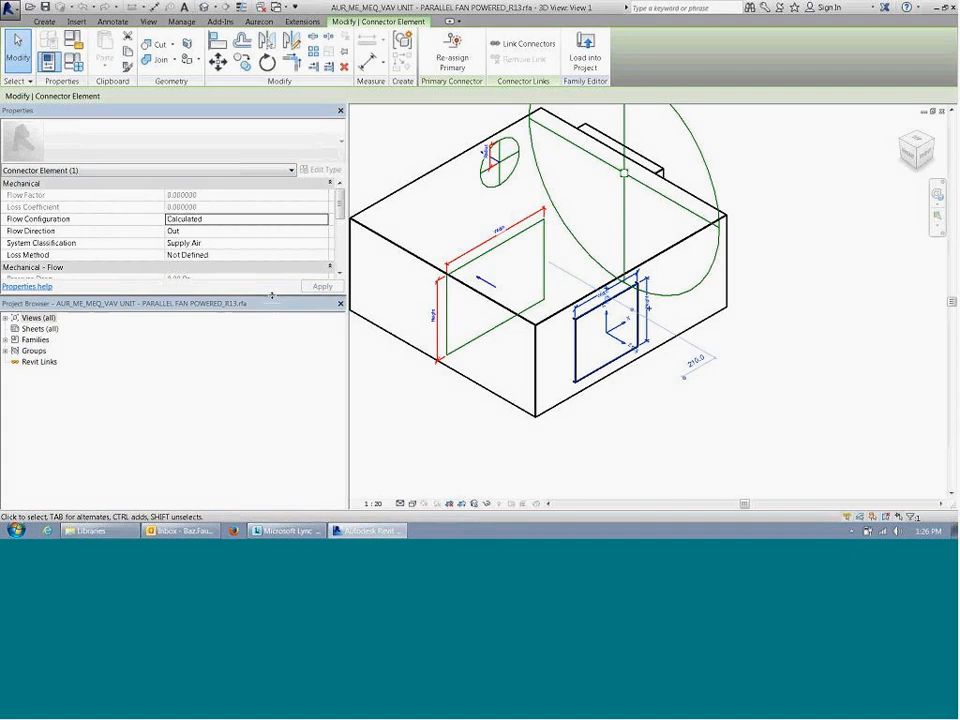
{"action": "left_click_drag", "start_coordinate": [273, 301], "coordinate": [272, 463]}
Step: Review the supply air connector's flow direction and the system classifications available for it
{"action": "left_click", "coordinate": [230, 243]}
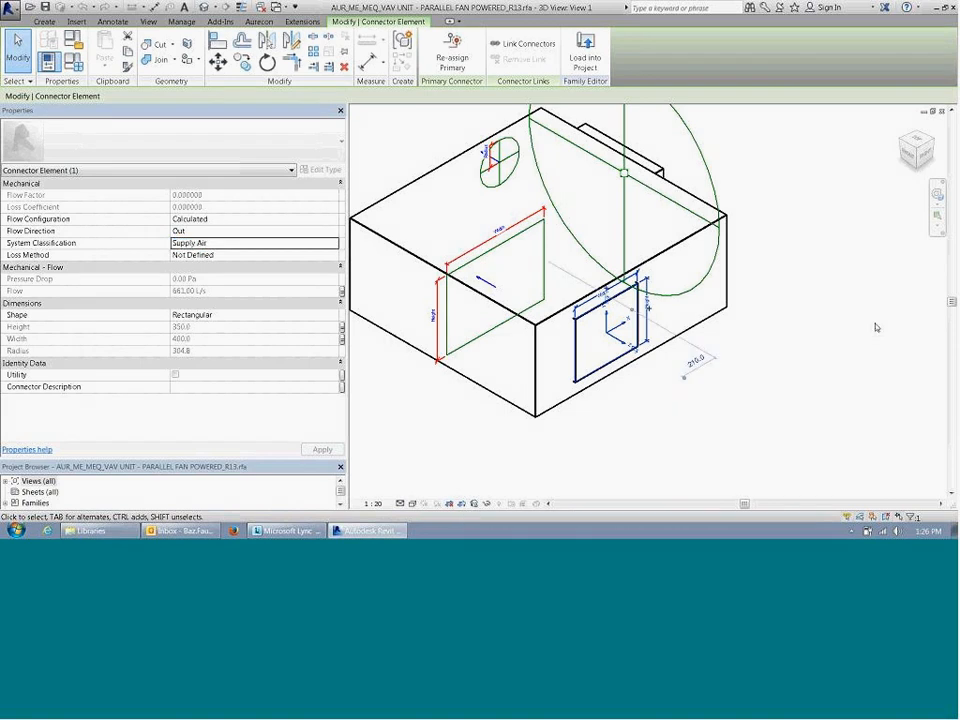
{"action": "left_click", "coordinate": [255, 230]}
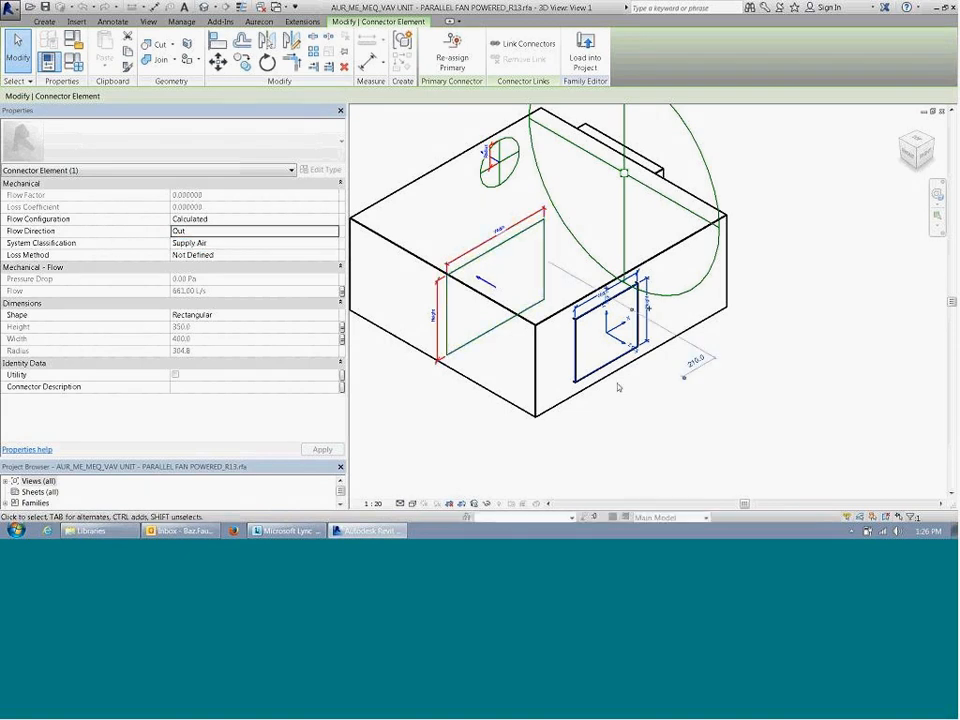
{"action": "left_click", "coordinate": [225, 243]}
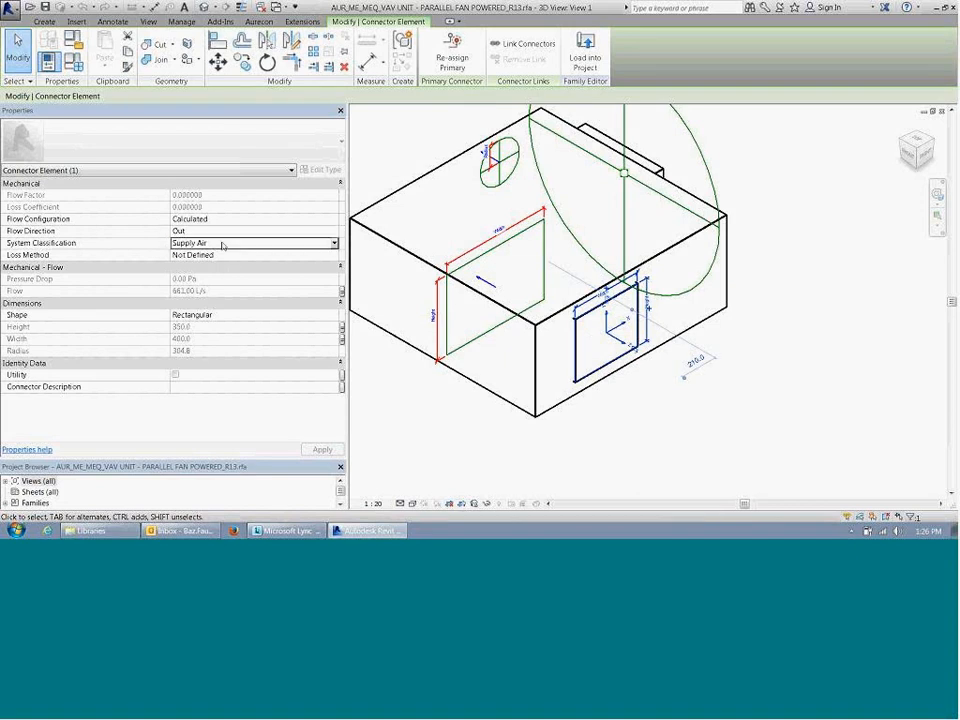
{"action": "left_click", "coordinate": [333, 243]}
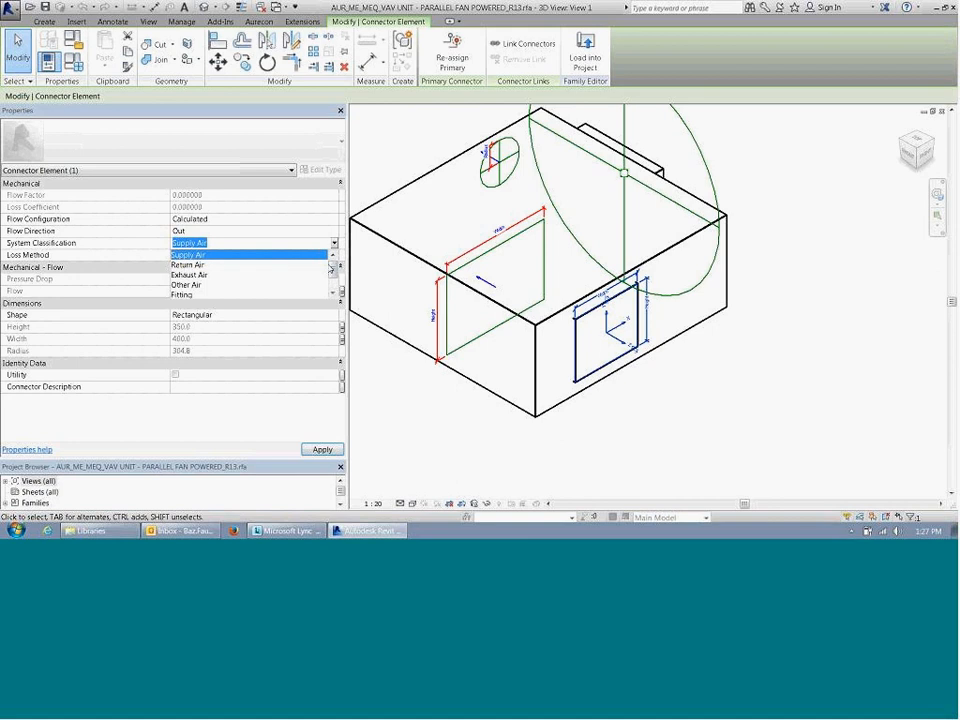
{"action": "scroll", "coordinate": [337, 283], "scroll_direction": "down", "scroll_amount": 1}
{"action": "left_click_drag", "start_coordinate": [337, 282], "coordinate": [337, 266]}
{"action": "scroll", "coordinate": [227, 291], "scroll_direction": "down", "scroll_amount": 2}
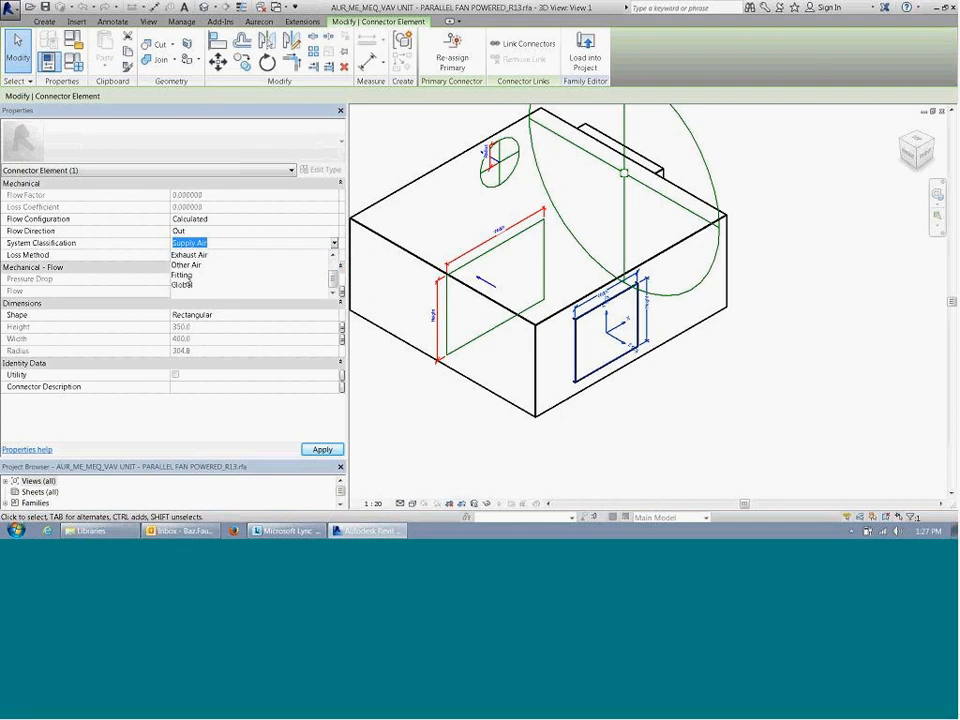
{"action": "scroll", "coordinate": [201, 285], "scroll_direction": "up", "scroll_amount": 1}
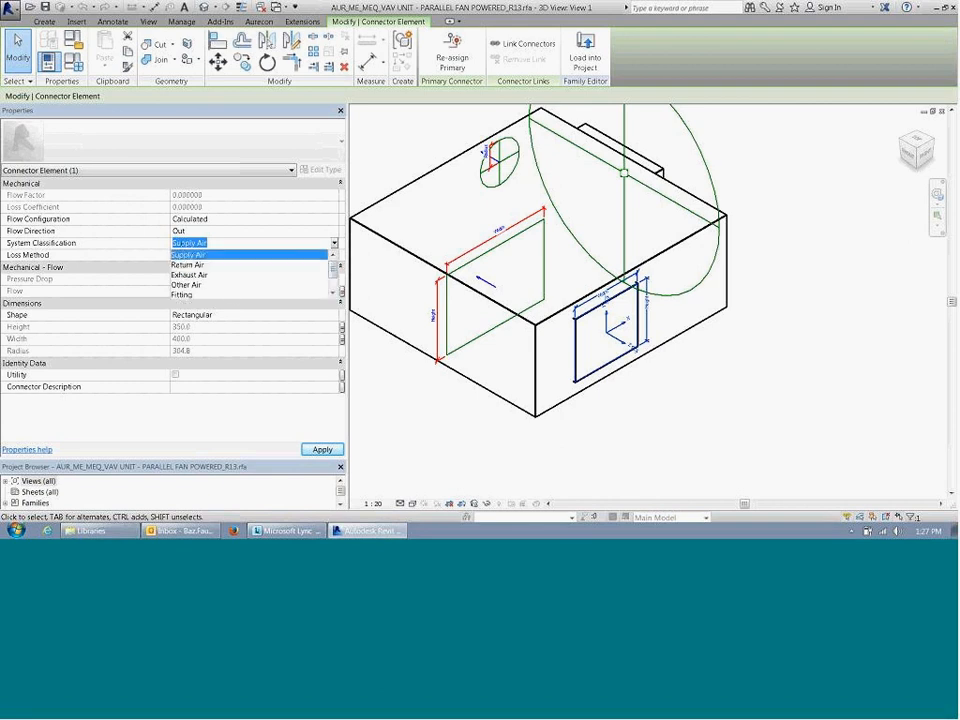
{"action": "left_click", "coordinate": [200, 237]}
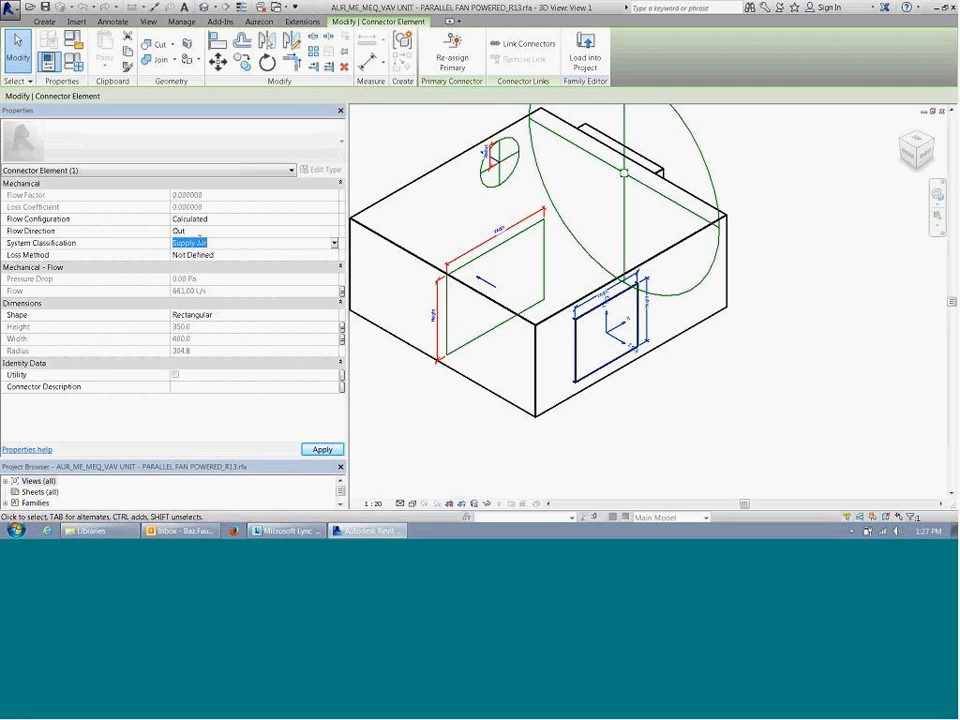
Step: Check which family parameter is associated with the supply air connector's flow
{"action": "left_click", "coordinate": [244, 246]}
{"action": "left_click", "coordinate": [245, 235]}
{"action": "left_click", "coordinate": [242, 246]}
{"action": "left_click", "coordinate": [242, 246]}
{"action": "left_click", "coordinate": [342, 291]}
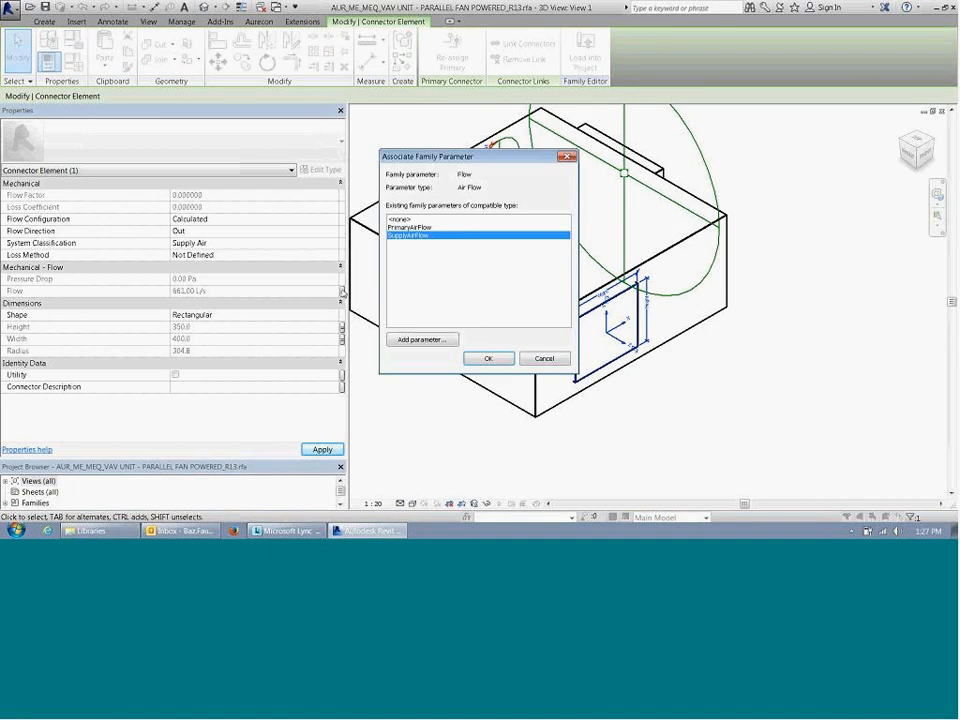
{"action": "left_click", "coordinate": [488, 358]}
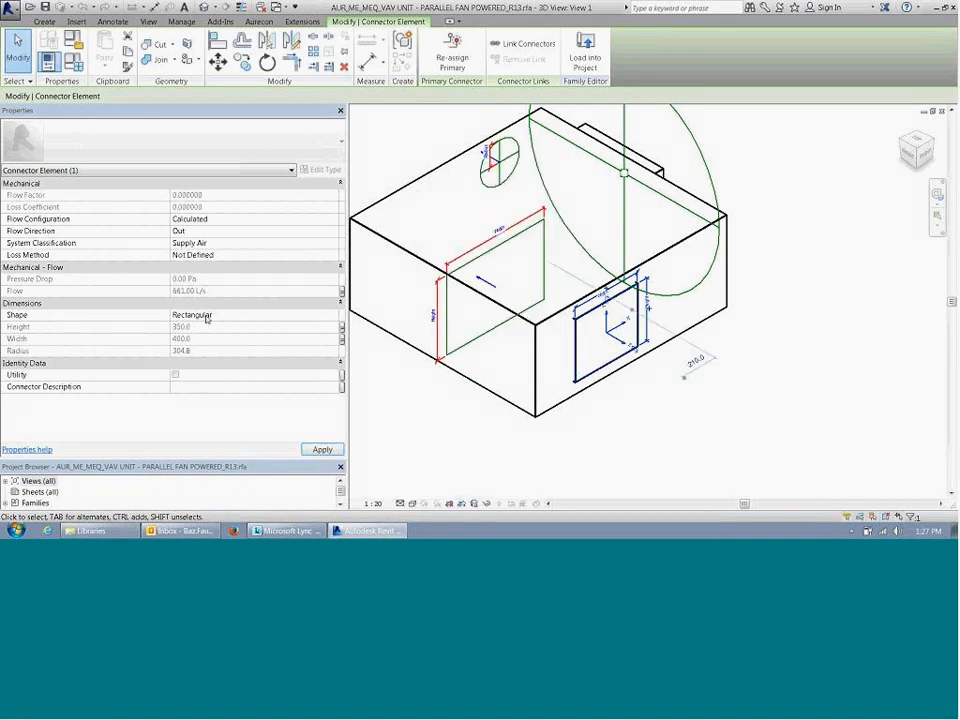
Step: Switch the supply air connector's shape to Round and back to Rectangular
{"action": "left_click", "coordinate": [322, 315]}
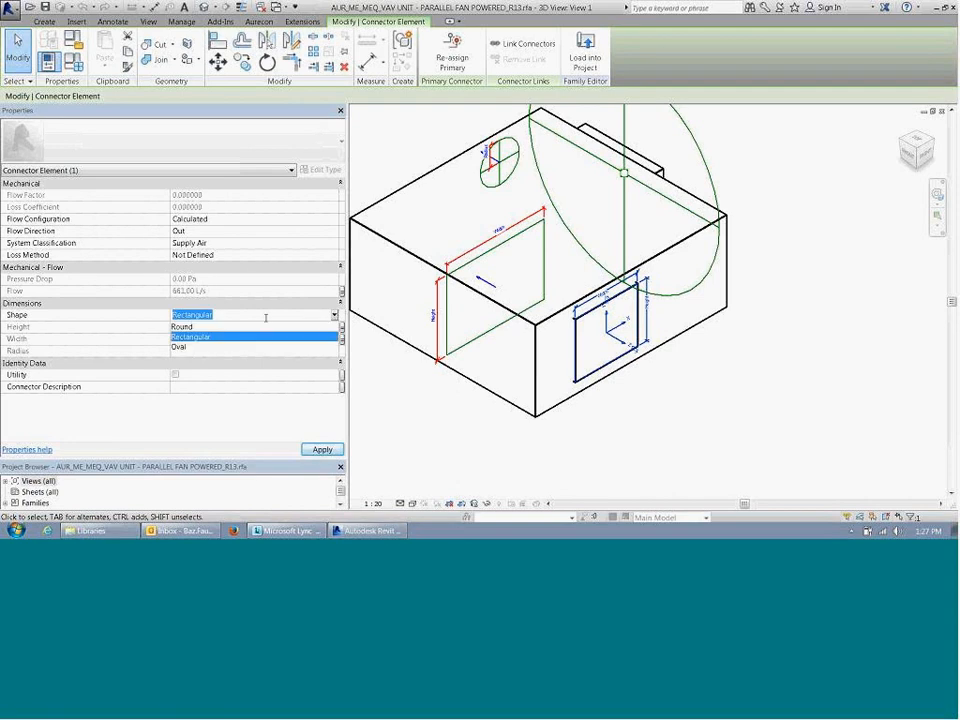
{"action": "left_click", "coordinate": [283, 327]}
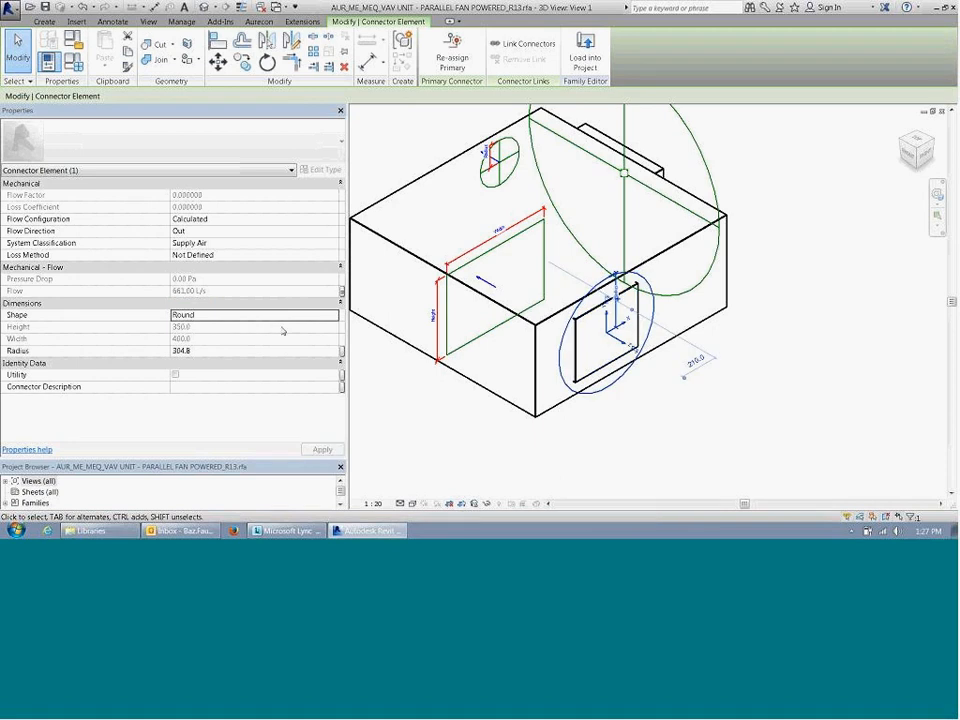
{"action": "left_click", "coordinate": [305, 315]}
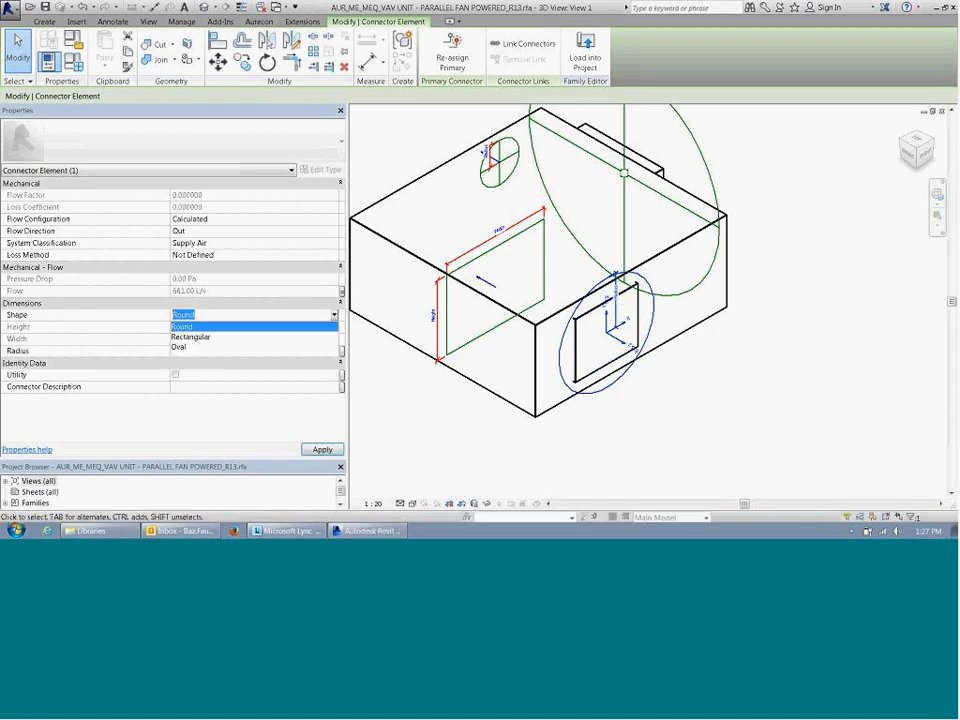
{"action": "left_click", "coordinate": [190, 337]}
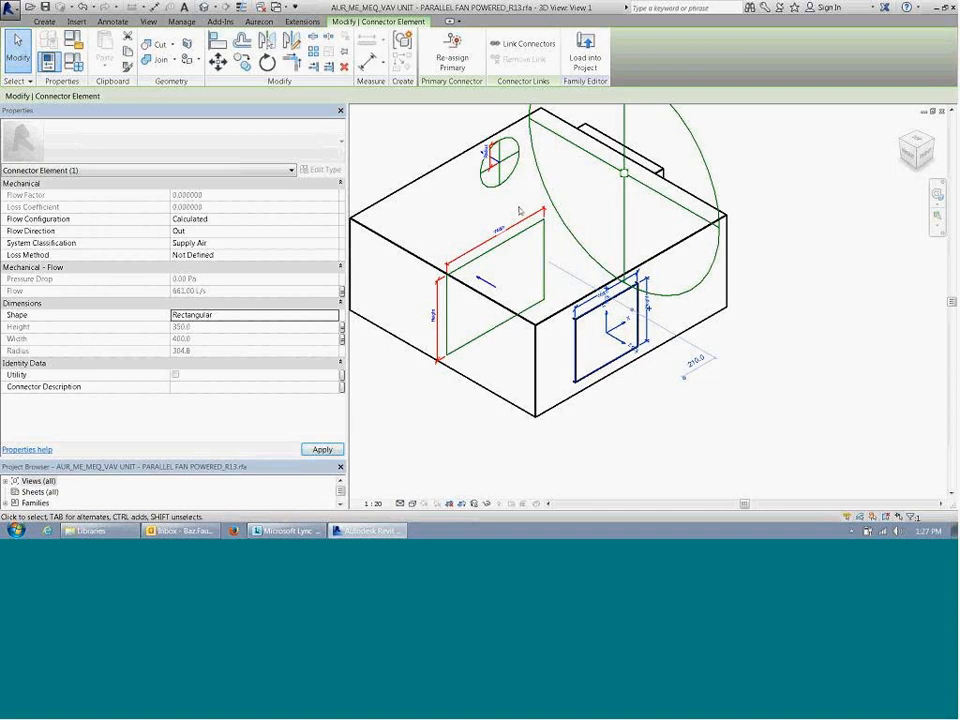
Step: Inspect the electrical connector's load properties and its location on the control box of the VAV unit
{"action": "middle_click_drag", "start_coordinate": [489, 146], "coordinate": [569, 194]}
{"action": "scroll", "coordinate": [568, 238], "scroll_direction": "down", "scroll_amount": 2}
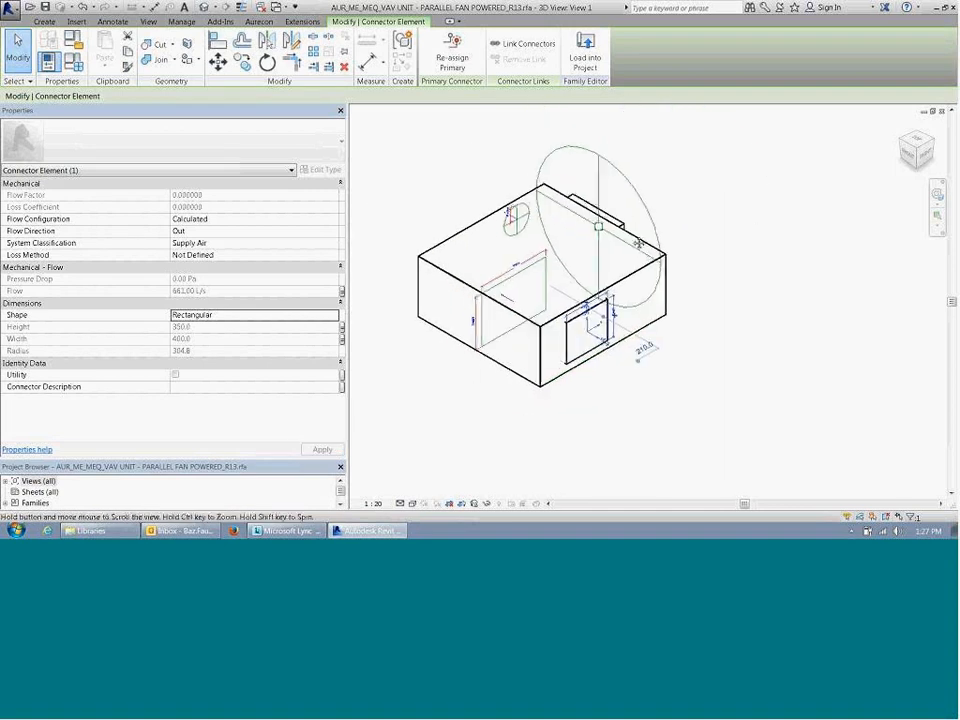
{"action": "left_click", "coordinate": [619, 181]}
{"action": "middle_click_drag", "start_coordinate": [731, 240], "coordinate": [541, 239], "text": "shift"}
{"action": "scroll", "coordinate": [591, 198], "scroll_direction": "up", "scroll_amount": 1}
{"action": "middle_click_drag", "start_coordinate": [641, 200], "coordinate": [670, 279]}
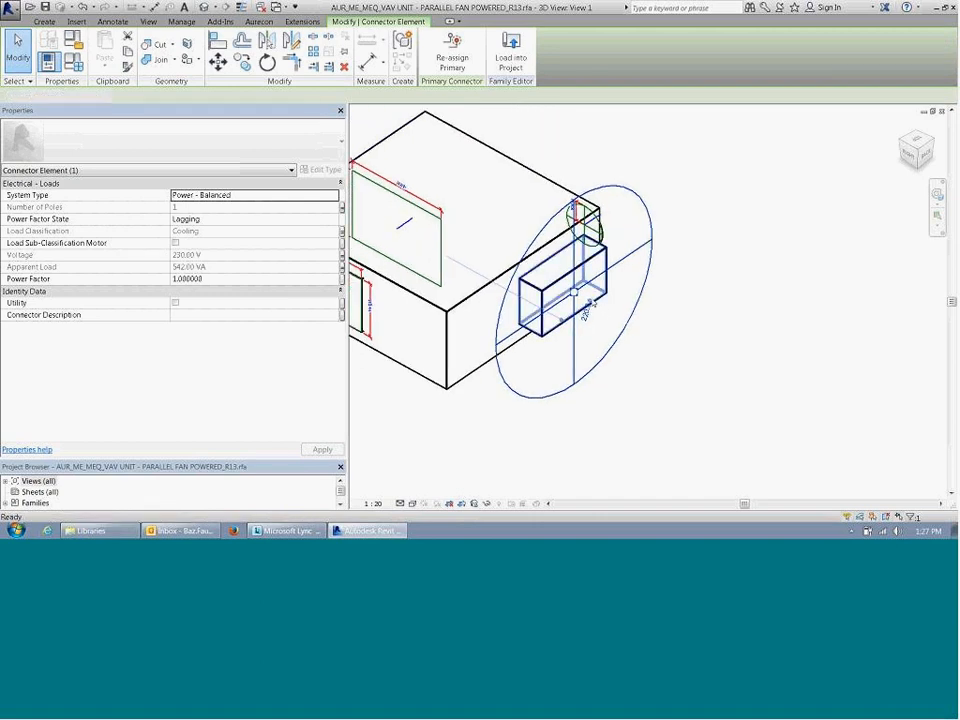
{"action": "left_click", "coordinate": [603, 314]}
{"action": "middle_click_drag", "start_coordinate": [613, 309], "coordinate": [677, 321]}
Step: Inspect the rectangular return air connector inside the VAV unit, then deselect it
{"action": "left_click", "coordinate": [501, 232]}
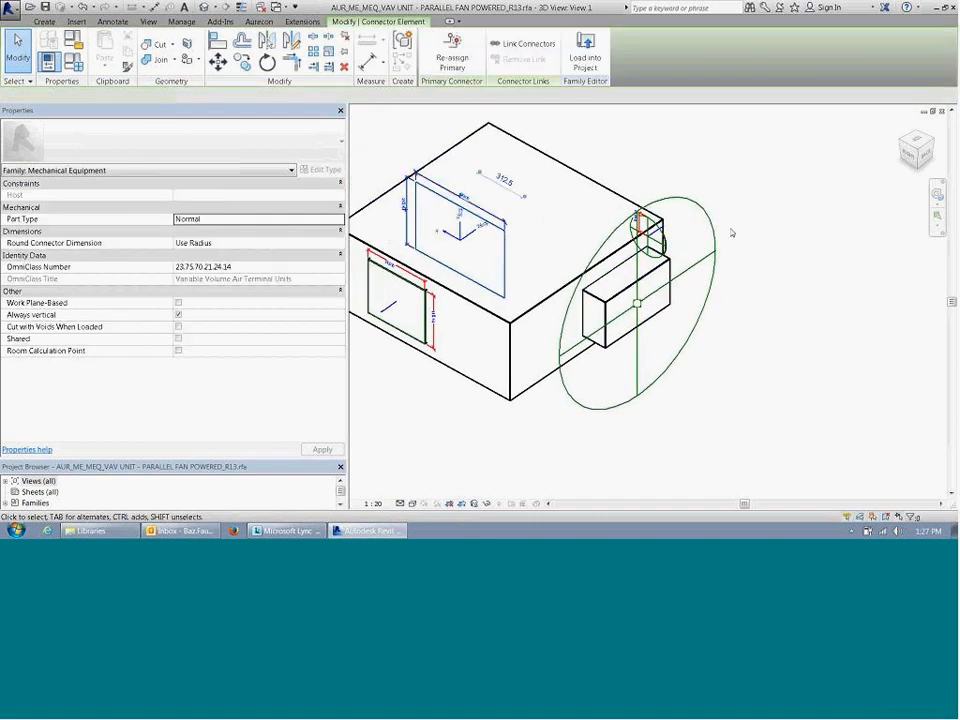
{"action": "left_click", "coordinate": [731, 231]}
{"action": "left_click", "coordinate": [688, 204]}
{"action": "left_click", "coordinate": [677, 249]}
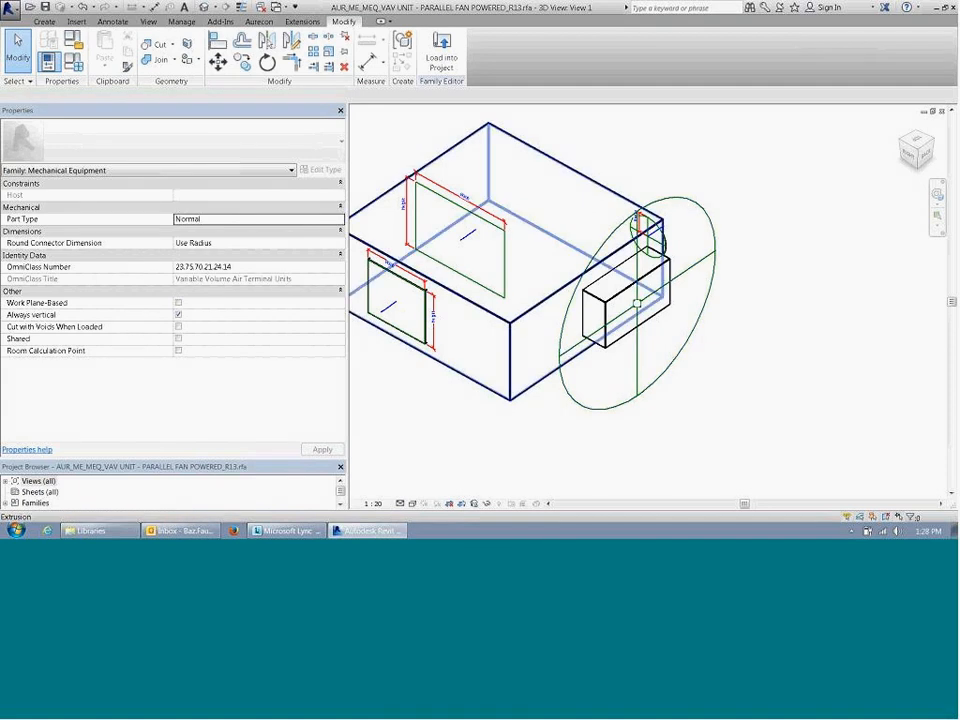
{"action": "middle_click_drag", "start_coordinate": [511, 274], "coordinate": [599, 292]}
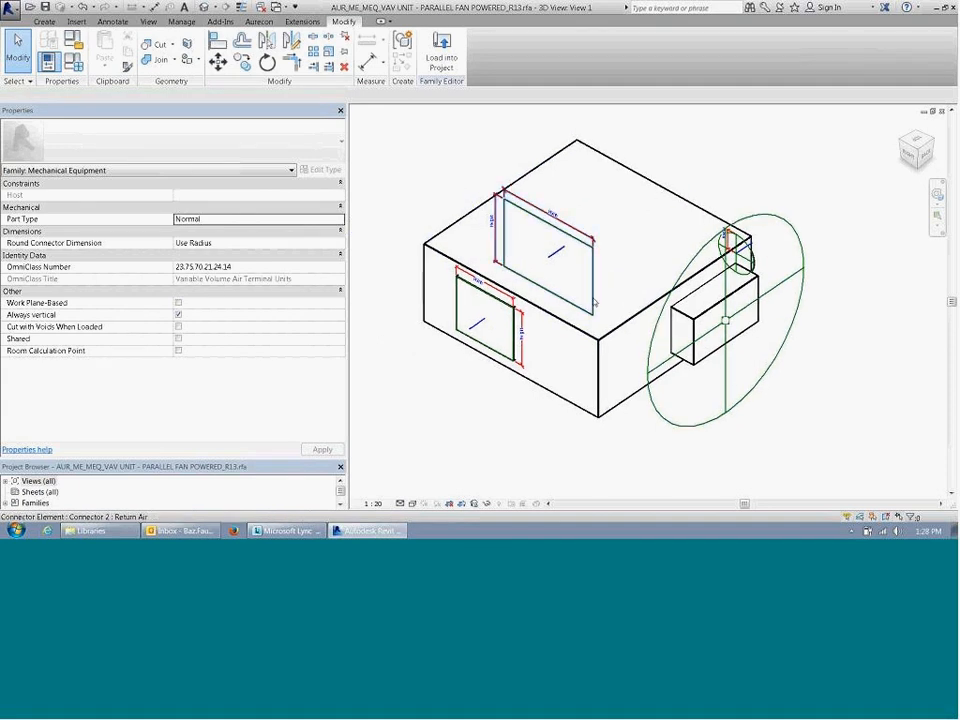
{"action": "scroll", "coordinate": [597, 293], "scroll_direction": "down", "scroll_amount": 1}
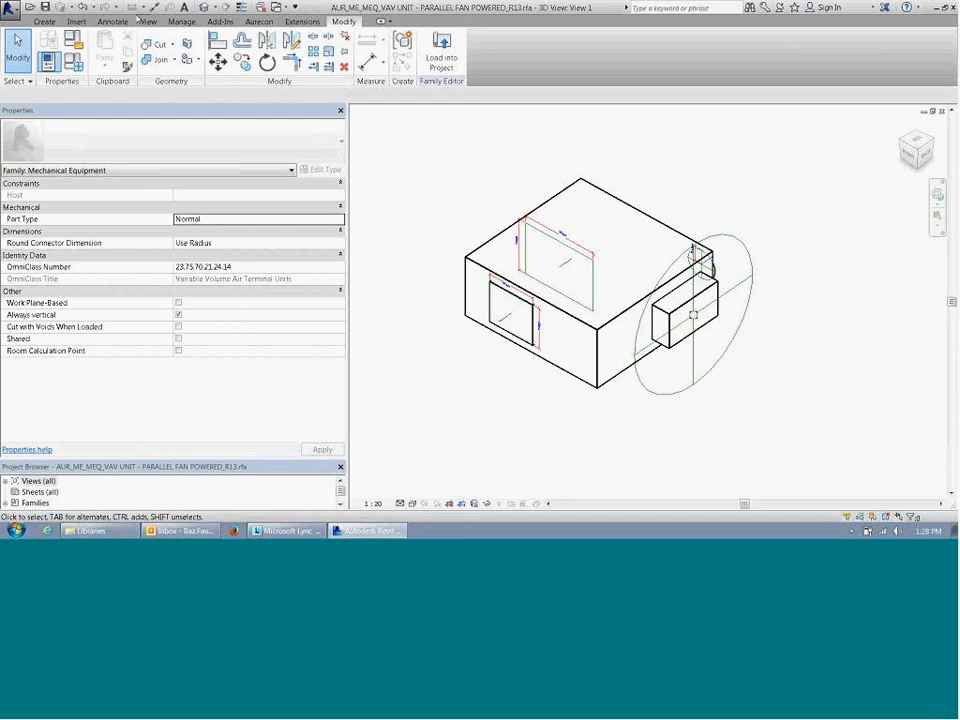
Step: Look at the family editor's connector creation tools and close the VAV unit family without saving changes
{"action": "left_click", "coordinate": [44, 22]}
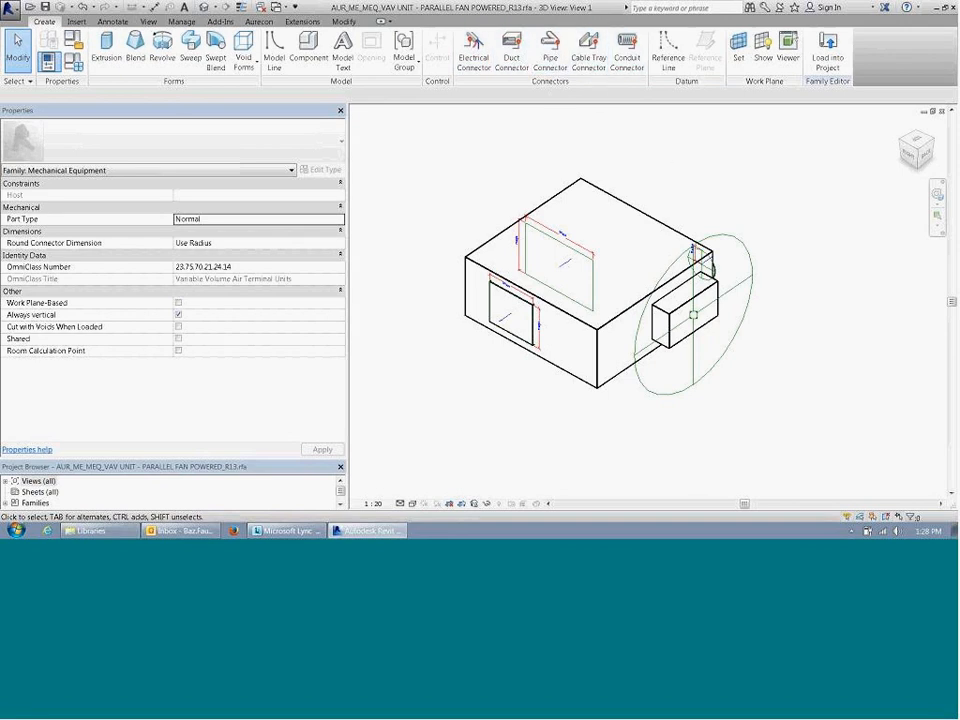
{"action": "left_click", "coordinate": [941, 113]}
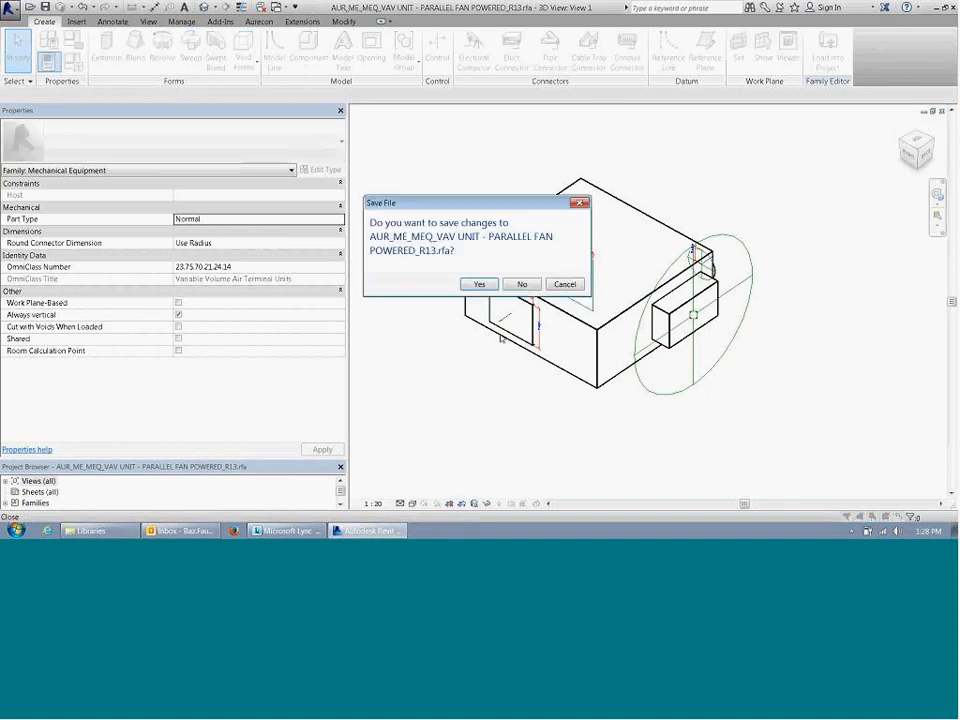
{"action": "left_click", "coordinate": [522, 286]}
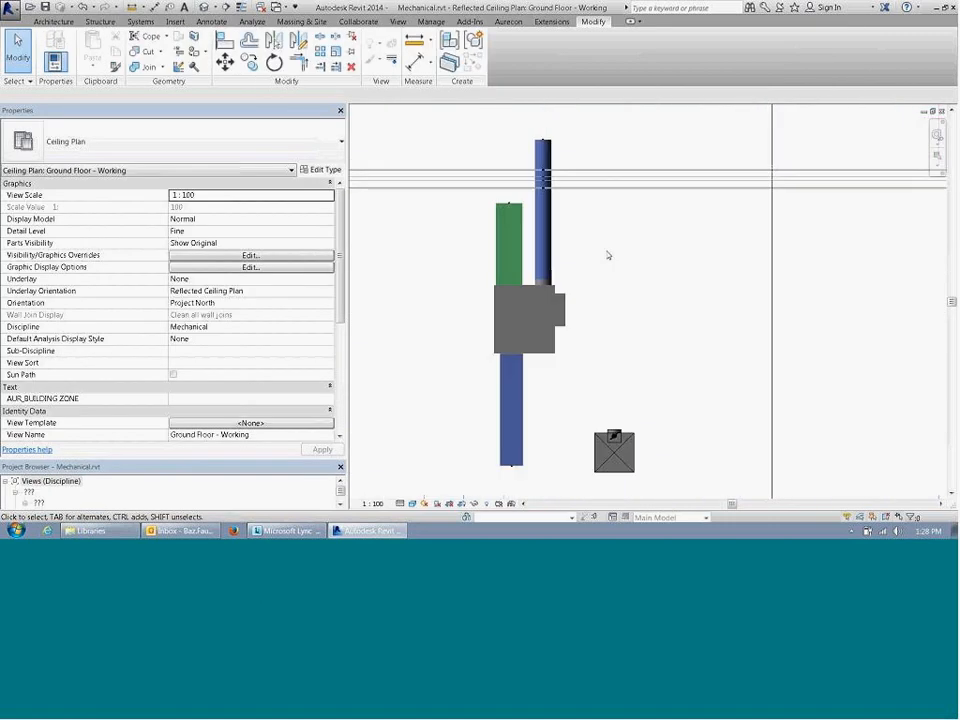
Step: Inspect the return air duct's properties and its connection to the VAV unit in the ceiling plan
{"action": "scroll", "coordinate": [607, 255], "scroll_direction": "down", "scroll_amount": 4}
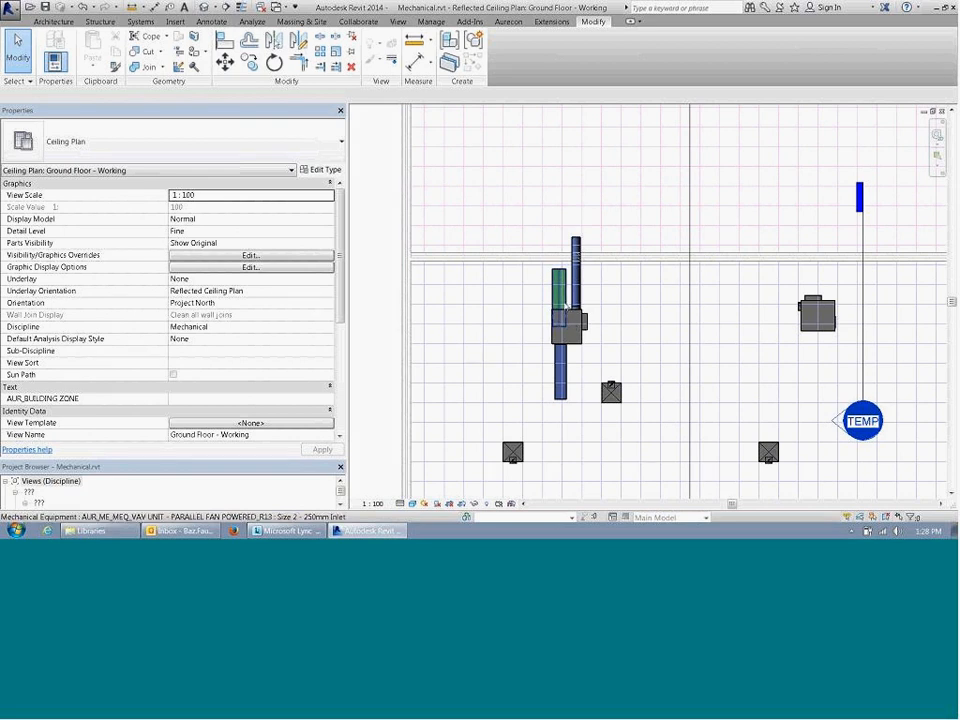
{"action": "left_click", "coordinate": [563, 290]}
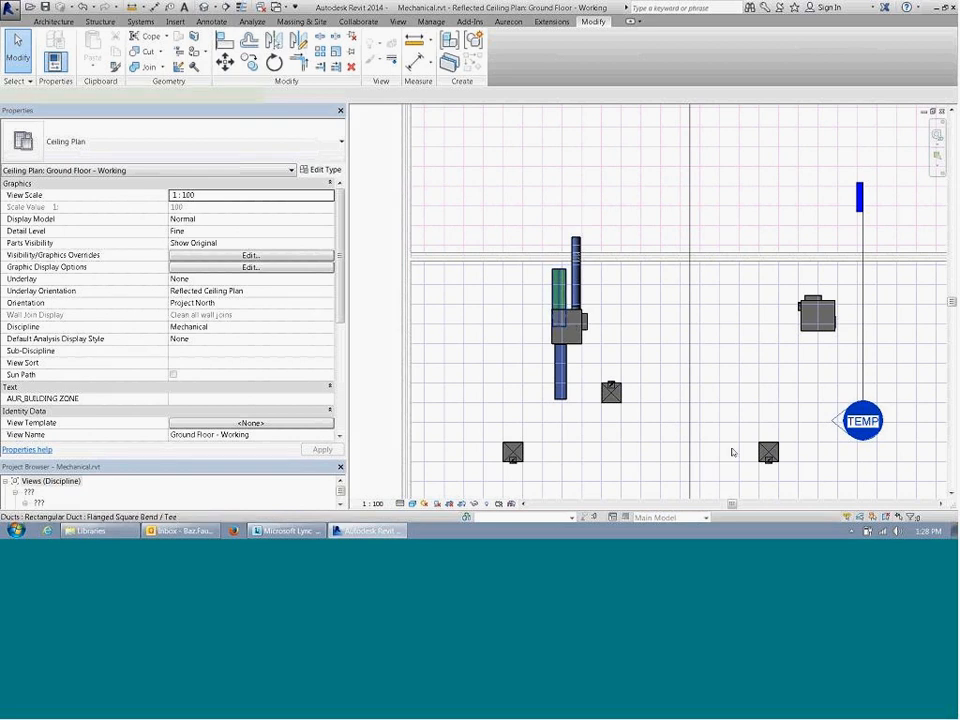
{"action": "left_click", "coordinate": [612, 370]}
{"action": "scroll", "coordinate": [594, 326], "scroll_direction": "up", "scroll_amount": 3}
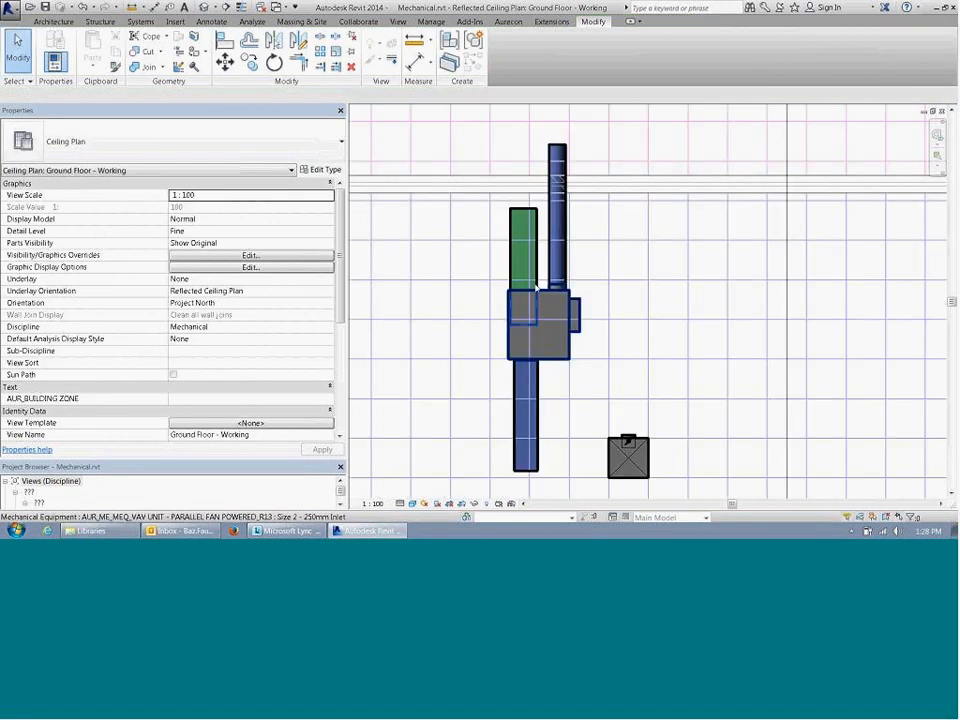
{"action": "left_click", "coordinate": [538, 286]}
{"action": "key", "text": "Escape"}
Step: Open the default 3D view and frame the VAV unit with its three connected ducts
{"action": "left_click", "coordinate": [204, 8]}
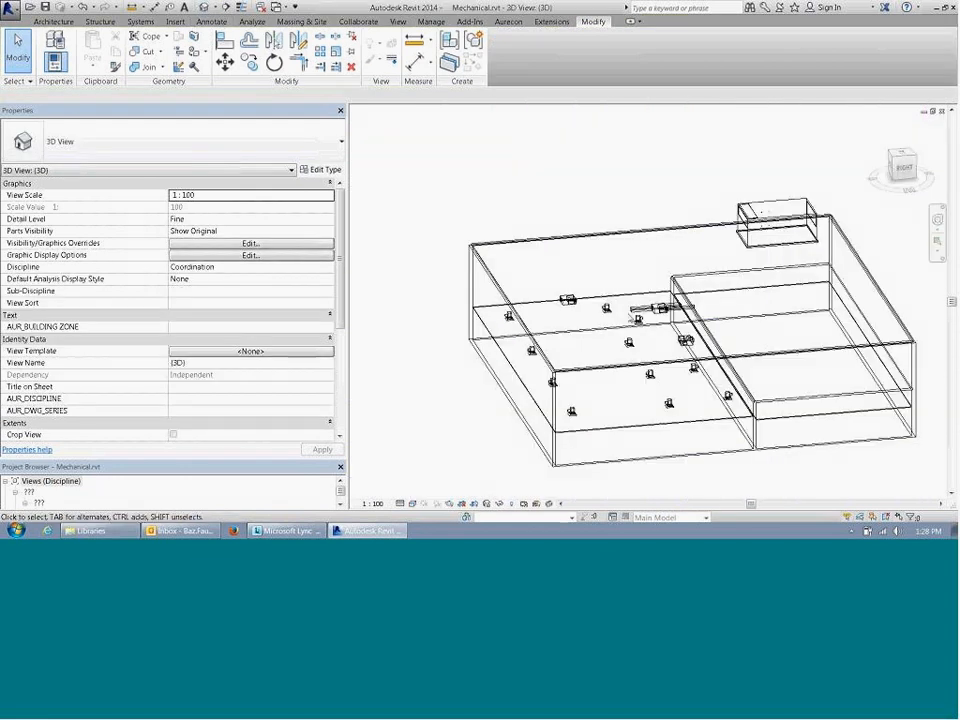
{"action": "scroll", "coordinate": [648, 313], "scroll_direction": "up", "scroll_amount": 4}
{"action": "left_click", "coordinate": [645, 315]}
{"action": "middle_click_drag", "start_coordinate": [650, 320], "coordinate": [928, 425], "text": "shift"}
{"action": "scroll", "coordinate": [715, 295], "scroll_direction": "up", "scroll_amount": 4}
{"action": "key", "text": "Escape"}
{"action": "middle_click_drag", "start_coordinate": [736, 294], "coordinate": [711, 294]}
{"action": "scroll", "coordinate": [711, 294], "scroll_direction": "up", "scroll_amount": 3}
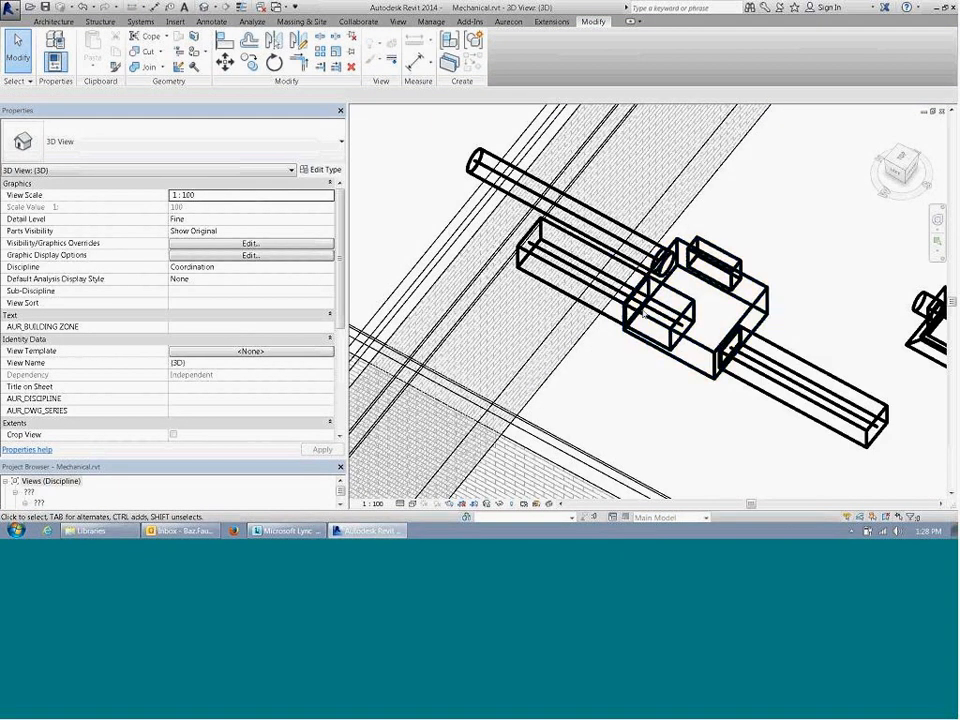
Step: Select the VAV unit in the 3D view and examine its connectors against the attached ducts
{"action": "left_click", "coordinate": [700, 300]}
{"action": "scroll", "coordinate": [700, 300], "scroll_direction": "up", "scroll_amount": 2}
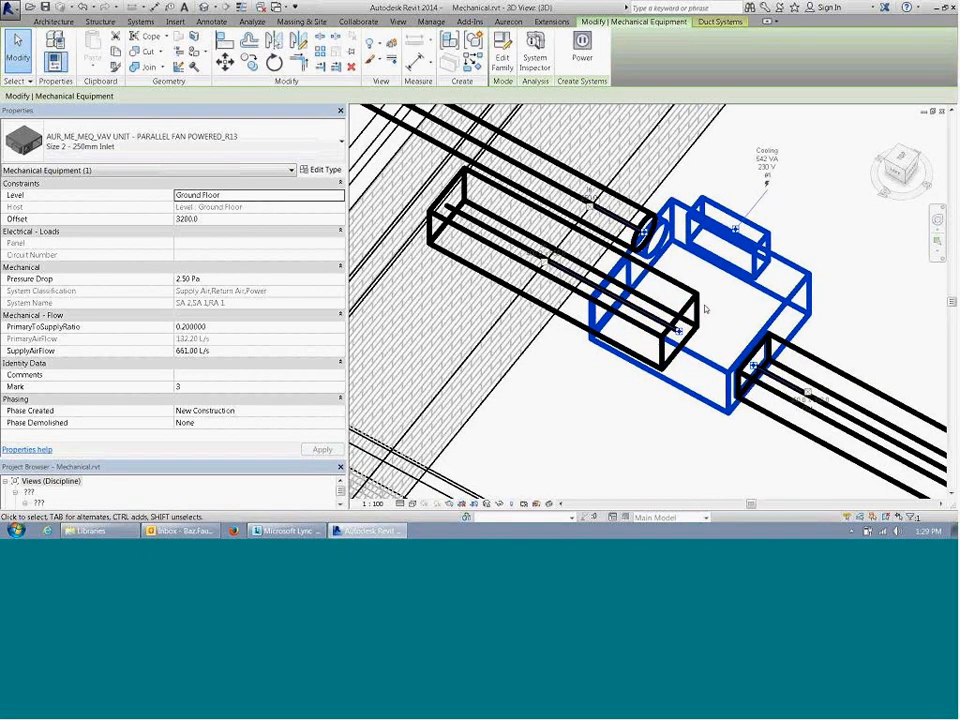
{"action": "scroll", "coordinate": [700, 318], "scroll_direction": "down", "scroll_amount": 3}
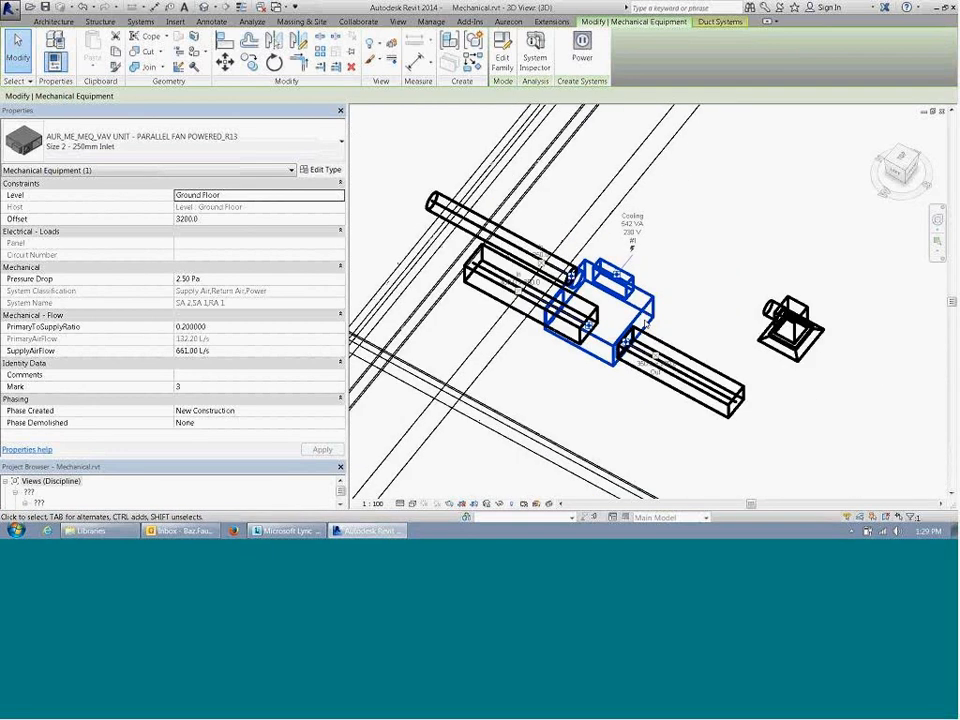
Step: Examine the three ducts around the VAV unit in 3D, selecting the unit again to compare its connector locations
{"action": "scroll", "coordinate": [600, 330], "scroll_direction": "up", "scroll_amount": 3}
{"action": "key", "text": "Escape"}
{"action": "scroll", "coordinate": [544, 333], "scroll_direction": "down", "scroll_amount": 1}
{"action": "middle_click_drag", "start_coordinate": [545, 333], "coordinate": [577, 295]}
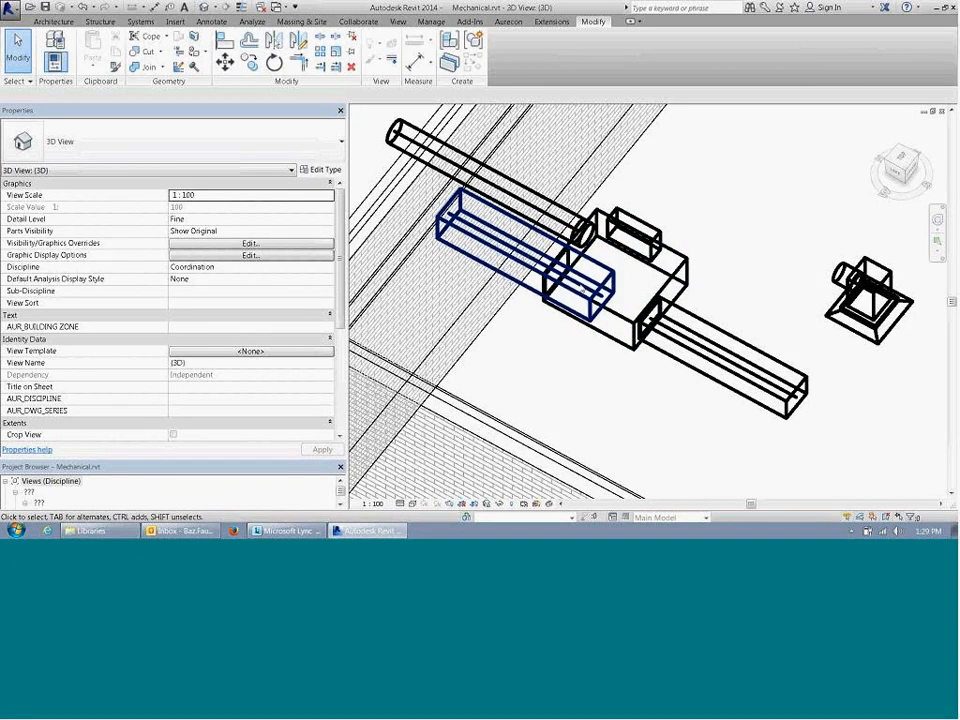
{"action": "scroll", "coordinate": [583, 332], "scroll_direction": "down", "scroll_amount": 4}
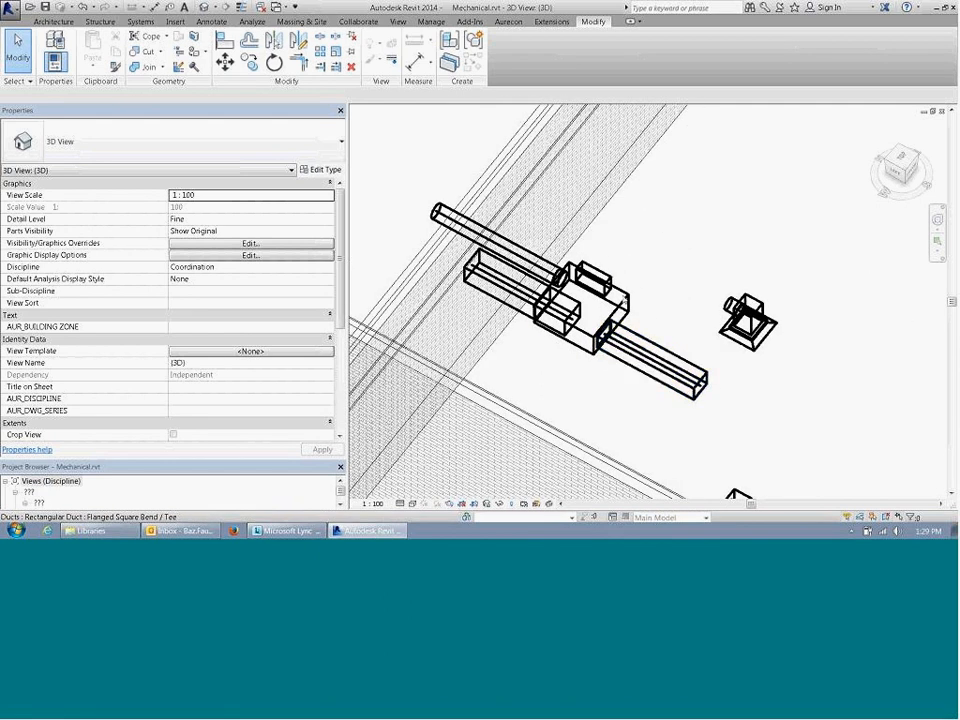
{"action": "left_click", "coordinate": [632, 320]}
{"action": "scroll", "coordinate": [636, 319], "scroll_direction": "up", "scroll_amount": 4}
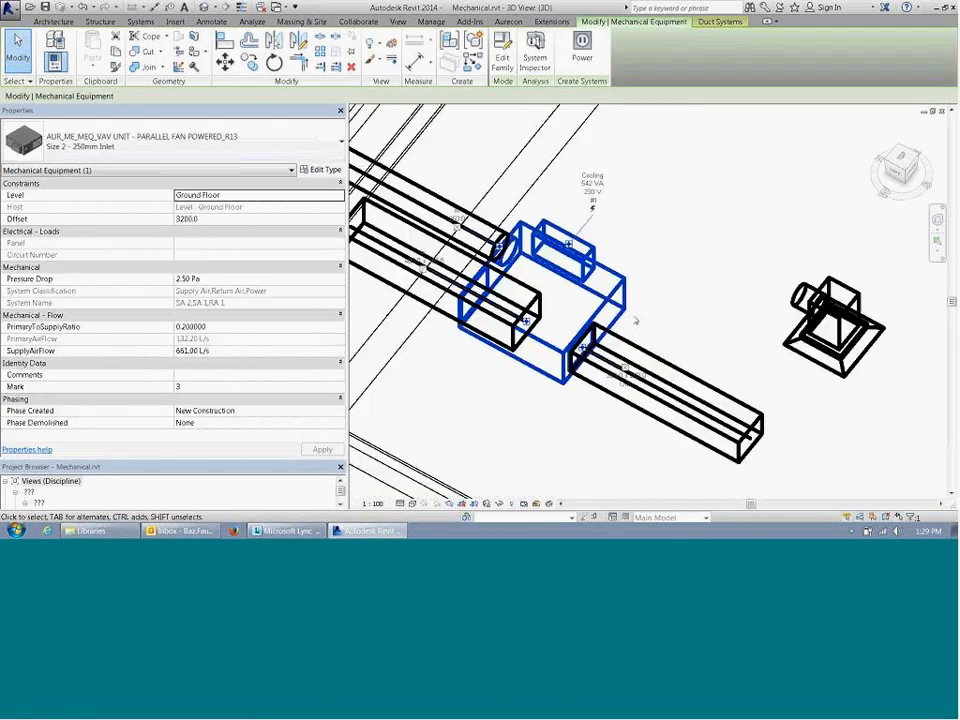
{"action": "scroll", "coordinate": [636, 319], "scroll_direction": "down", "scroll_amount": 4}
{"action": "left_click", "coordinate": [646, 311]}
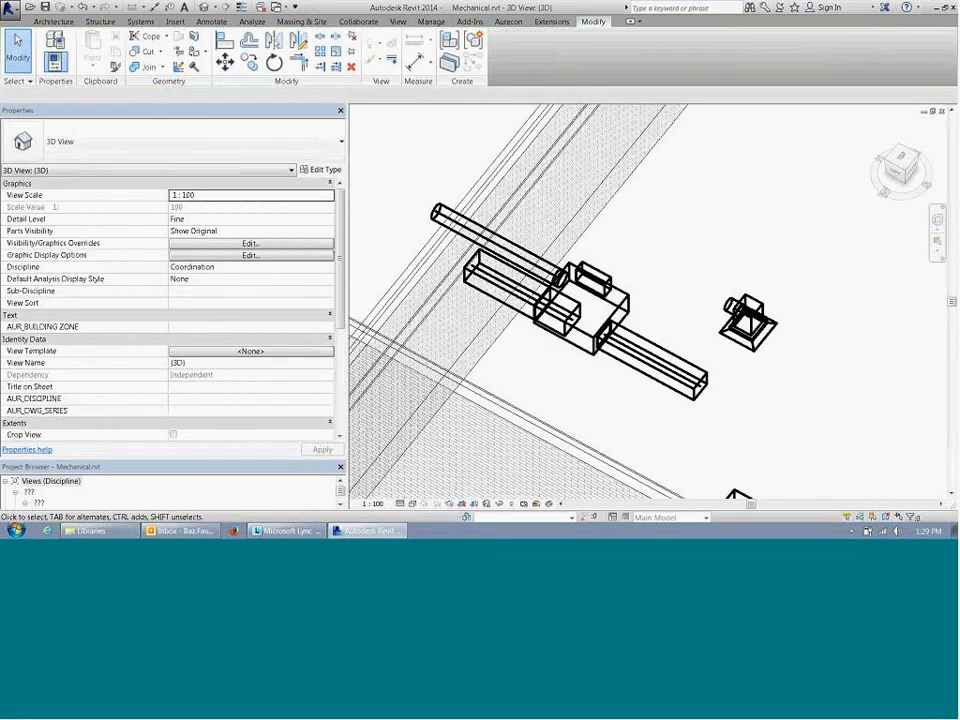
Step: Close the 3D view and frame the whole room with its VAV units and diffusers in the ceiling plan
{"action": "left_click", "coordinate": [941, 111]}
{"action": "scroll", "coordinate": [630, 300], "scroll_direction": "down", "scroll_amount": 5}
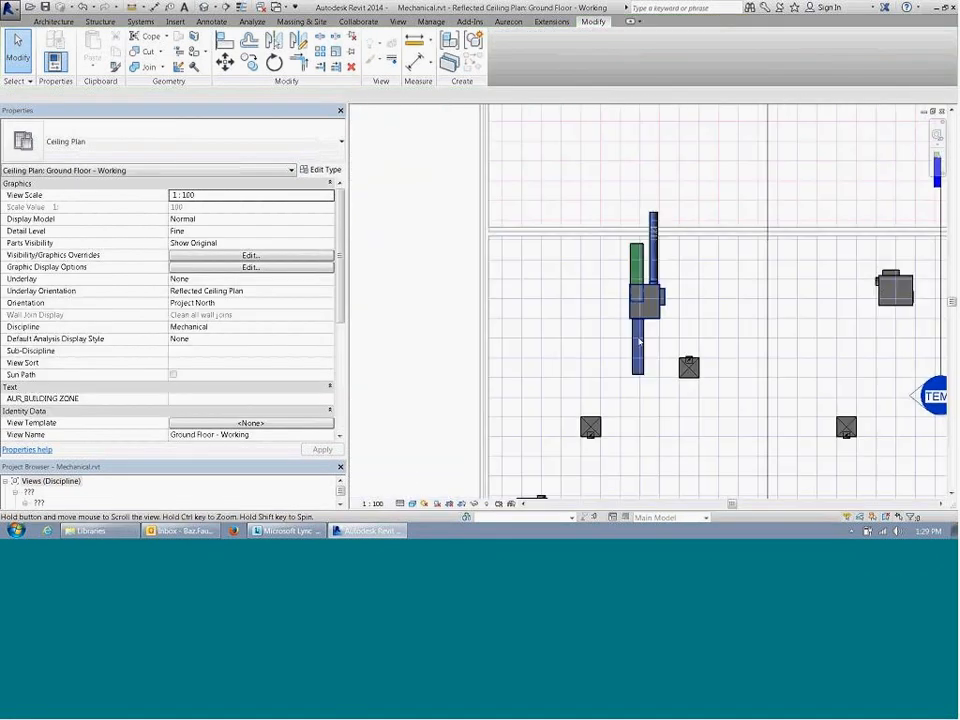
{"action": "middle_click_drag", "start_coordinate": [643, 309], "coordinate": [526, 321]}
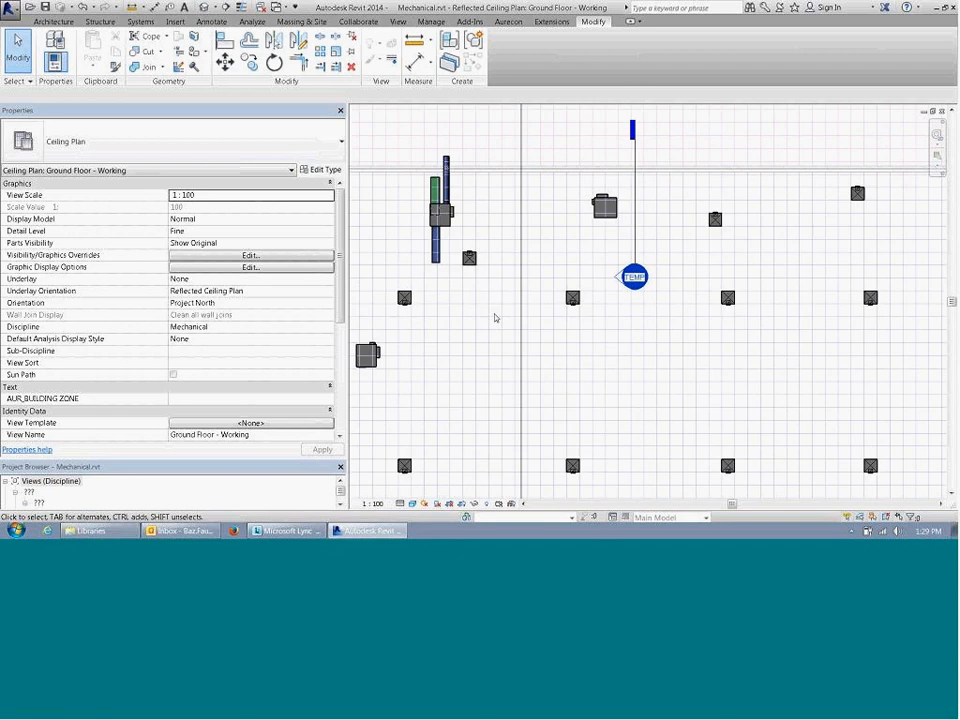
{"action": "scroll", "coordinate": [495, 317], "scroll_direction": "down", "scroll_amount": 2}
{"action": "middle_click_drag", "start_coordinate": [621, 349], "coordinate": [678, 338]}
{"action": "middle_click_drag", "start_coordinate": [571, 293], "coordinate": [566, 374]}
{"action": "middle_click_drag", "start_coordinate": [586, 315], "coordinate": [561, 275]}
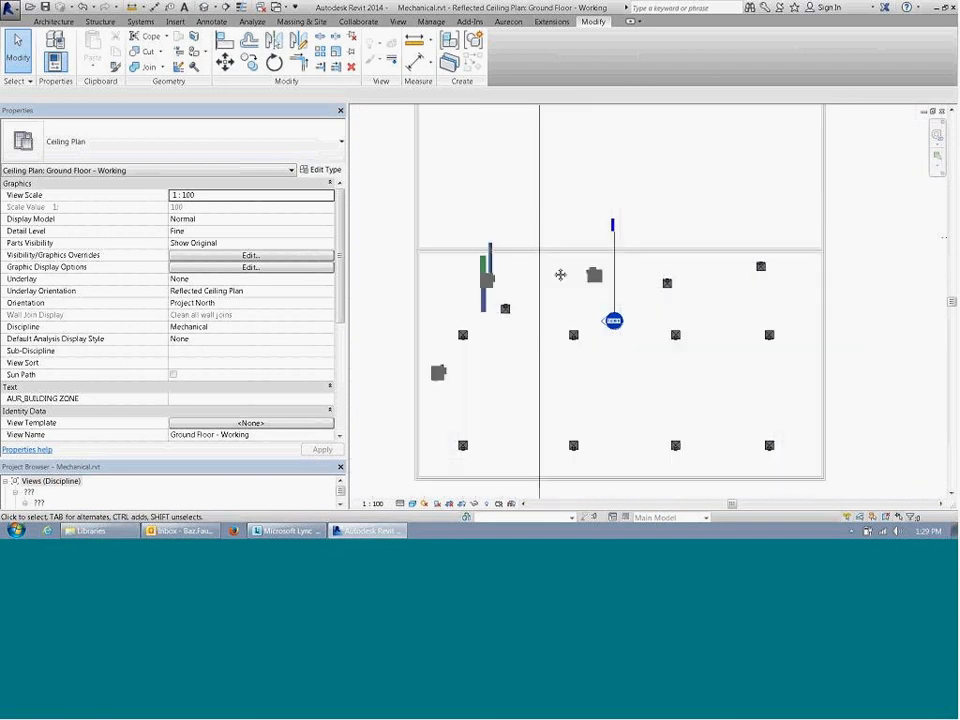
Step: Enlarge the Project Browser and bring the MECHANICAL SERVICES floor and ceiling plans into view
{"action": "left_click", "coordinate": [49, 483]}
{"action": "scroll", "coordinate": [49, 485], "scroll_direction": "down", "scroll_amount": 1}
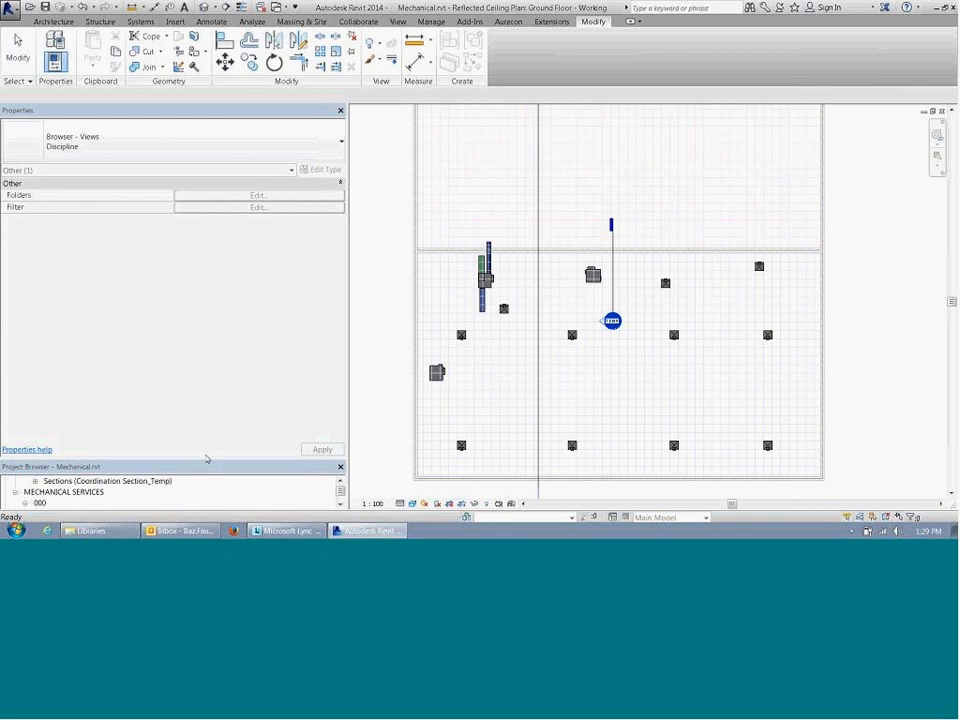
{"action": "left_click_drag", "start_coordinate": [207, 457], "coordinate": [225, 240]}
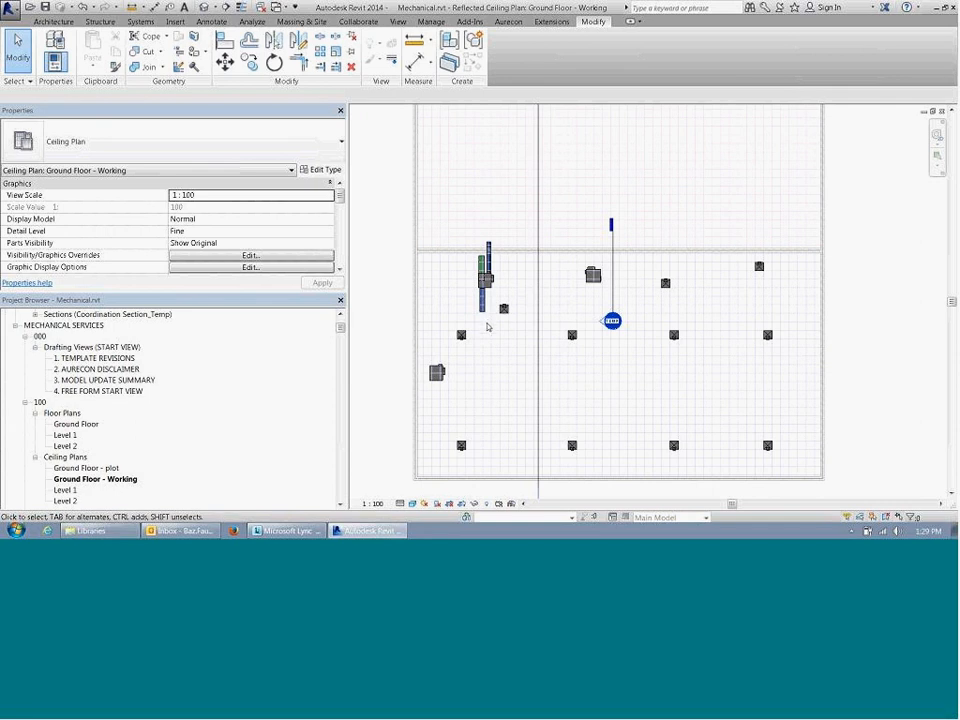
Step: Move the VAV unit together with its three connected ducts closer to the room's left wall, roughly above the lower VAV unit
{"action": "left_click_drag", "start_coordinate": [371, 196], "coordinate": [499, 326]}
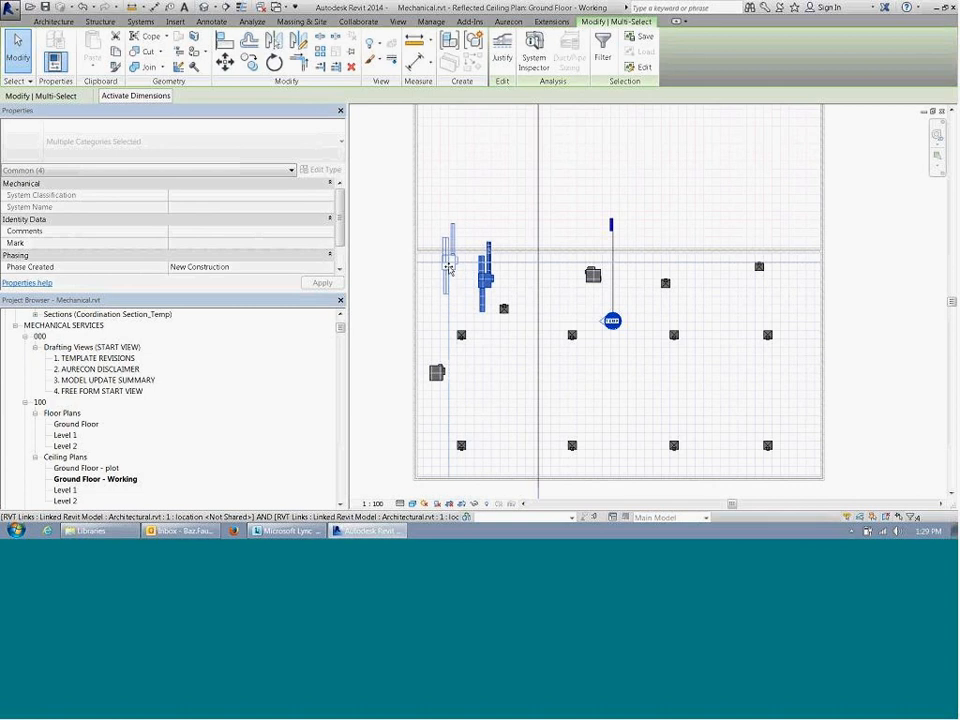
{"action": "left_click_drag", "start_coordinate": [450, 268], "coordinate": [449, 272]}
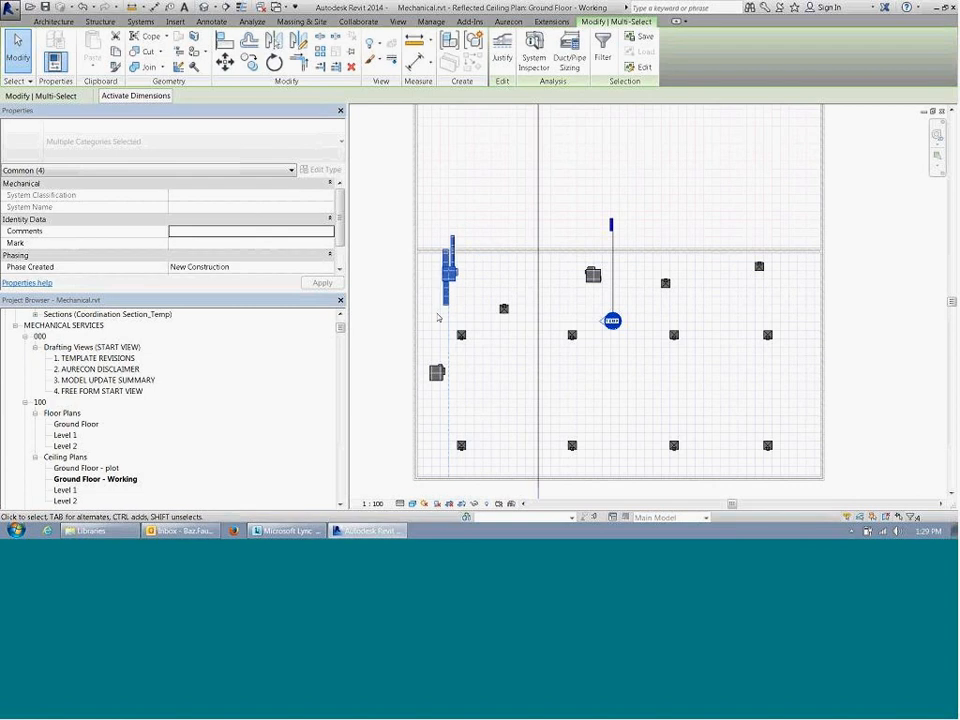
{"action": "left_click", "coordinate": [437, 318]}
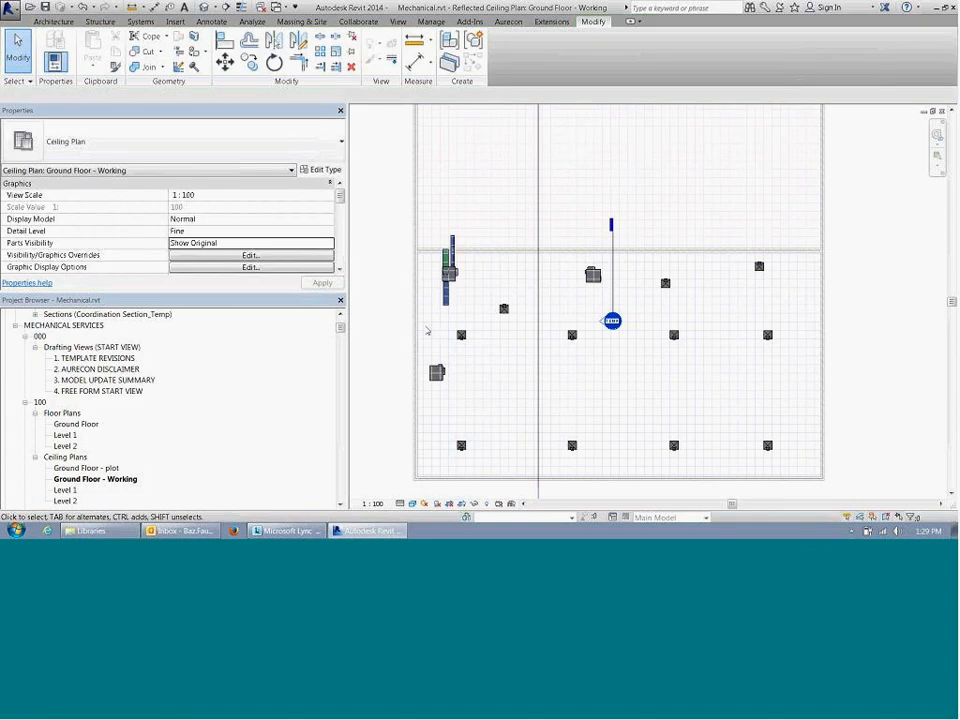
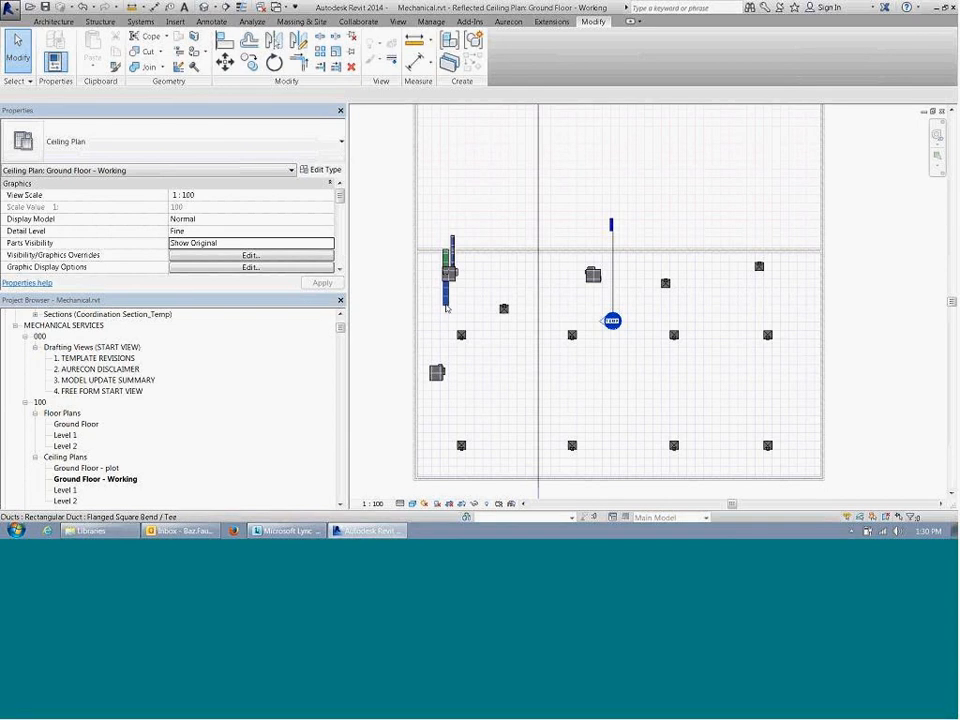
Step: Continue the VAV unit's 350 x 280 supply duct down past the lower unit, then about 24 m right above the bottom diffuser row
{"action": "left_click", "coordinate": [444, 318]}
{"action": "scroll", "coordinate": [443, 316], "scroll_direction": "up", "scroll_amount": 1}
{"action": "right_click", "coordinate": [446, 304]}
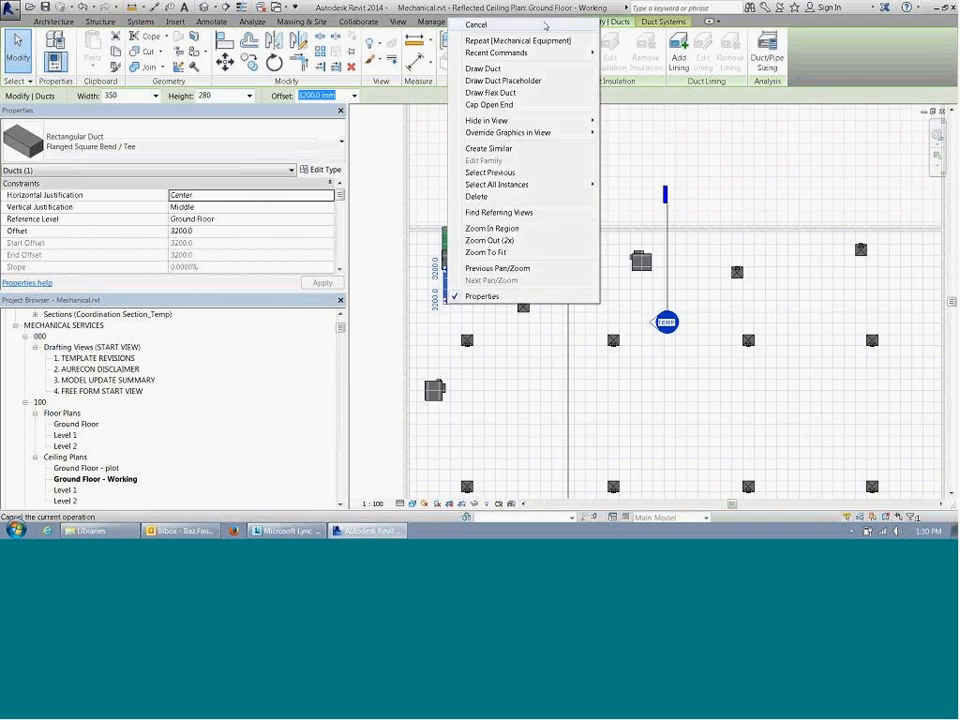
{"action": "left_click", "coordinate": [521, 76]}
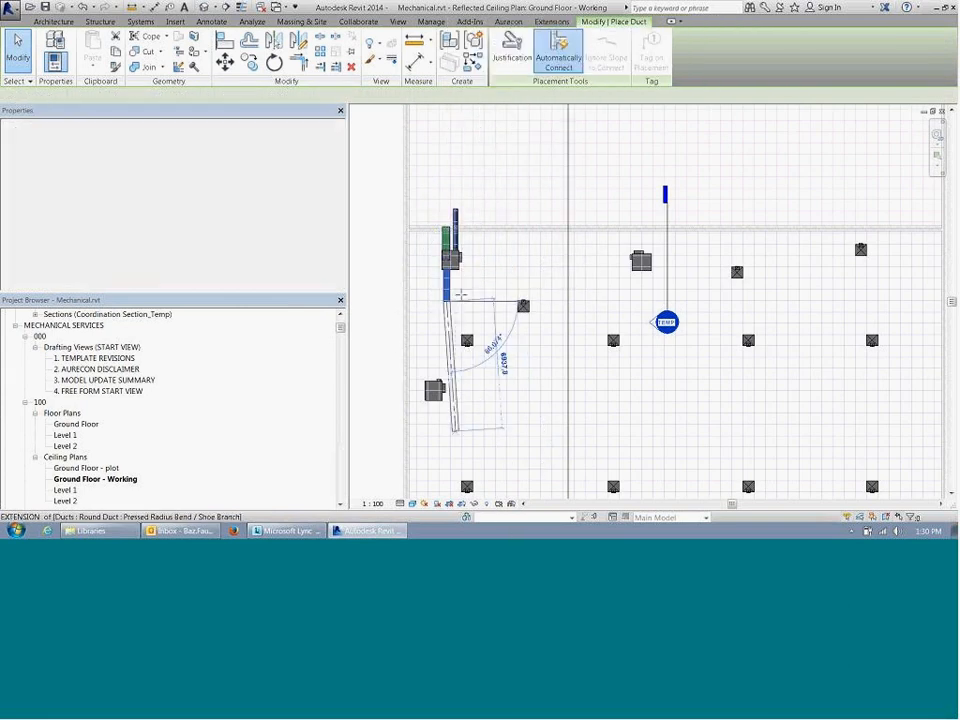
{"action": "middle_click_drag", "start_coordinate": [454, 479], "coordinate": [446, 296]}
{"action": "middle_click_drag", "start_coordinate": [453, 249], "coordinate": [437, 372]}
{"action": "left_click", "coordinate": [433, 372]}
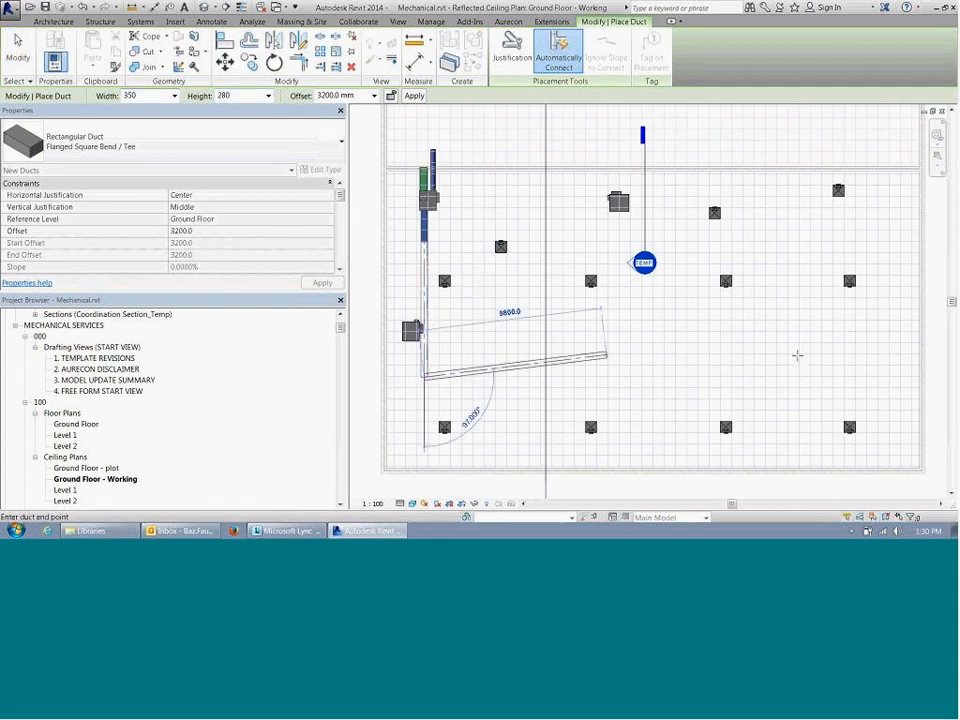
{"action": "left_click", "coordinate": [878, 376]}
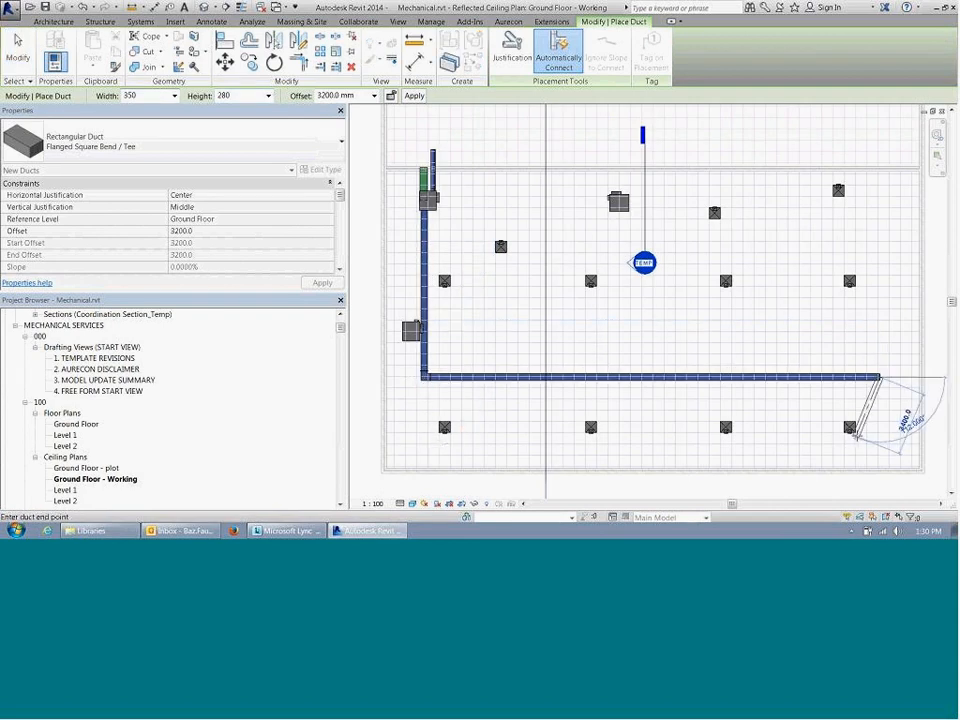
{"action": "key", "text": "Escape"}
{"action": "key", "text": "Escape"}
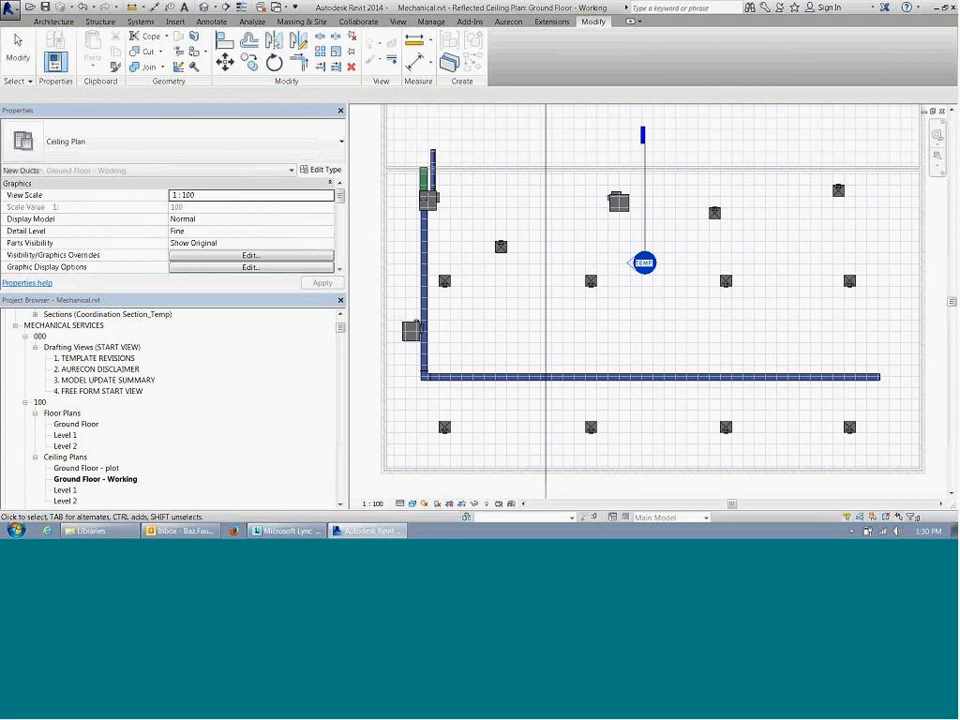
Step: Change the duct run's corner fitting to the AUR_ME_DF_RECTANGULAR MEDIUM RADIUS BEND - FLANGED_R13 Standard type
{"action": "left_click", "coordinate": [424, 377]}
{"action": "scroll", "coordinate": [422, 376], "scroll_direction": "up", "scroll_amount": 2}
{"action": "left_click", "coordinate": [675, 424]}
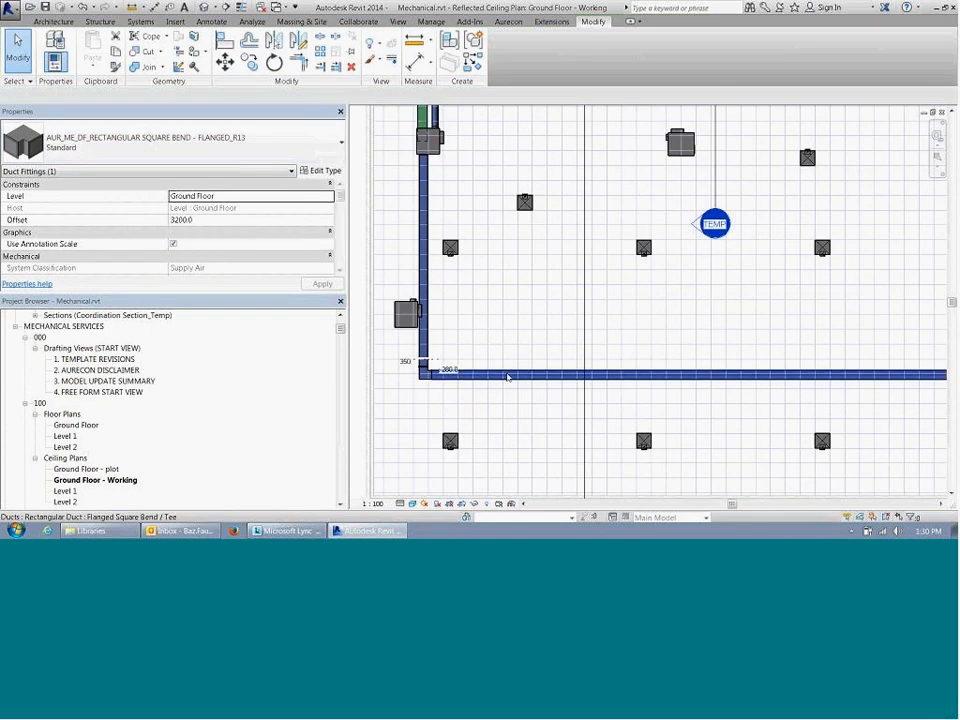
{"action": "left_click", "coordinate": [507, 376]}
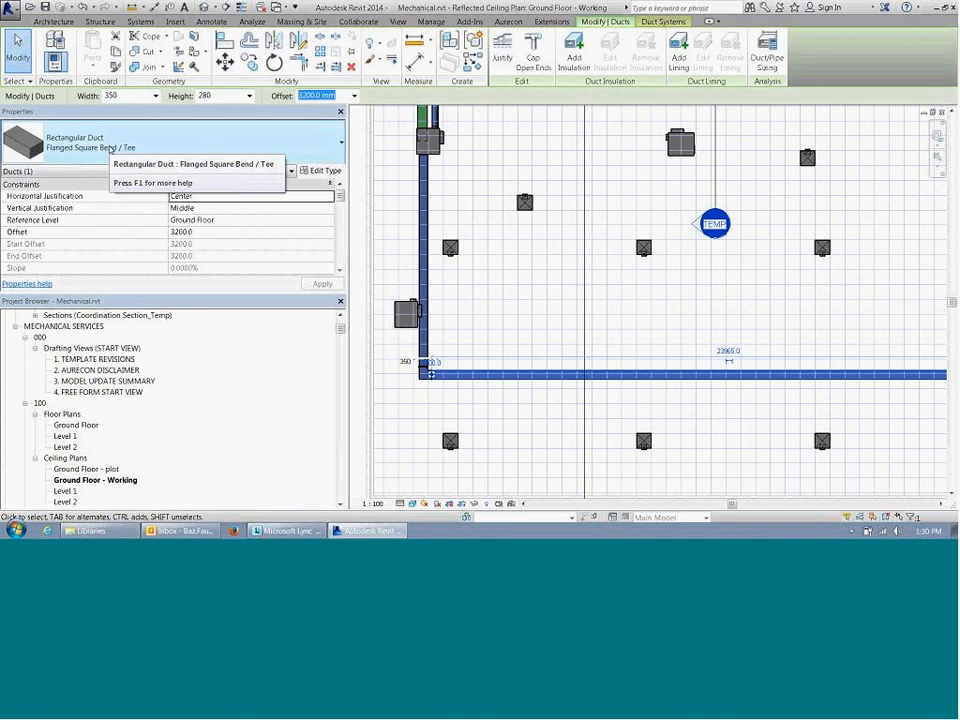
{"action": "left_click", "coordinate": [437, 419]}
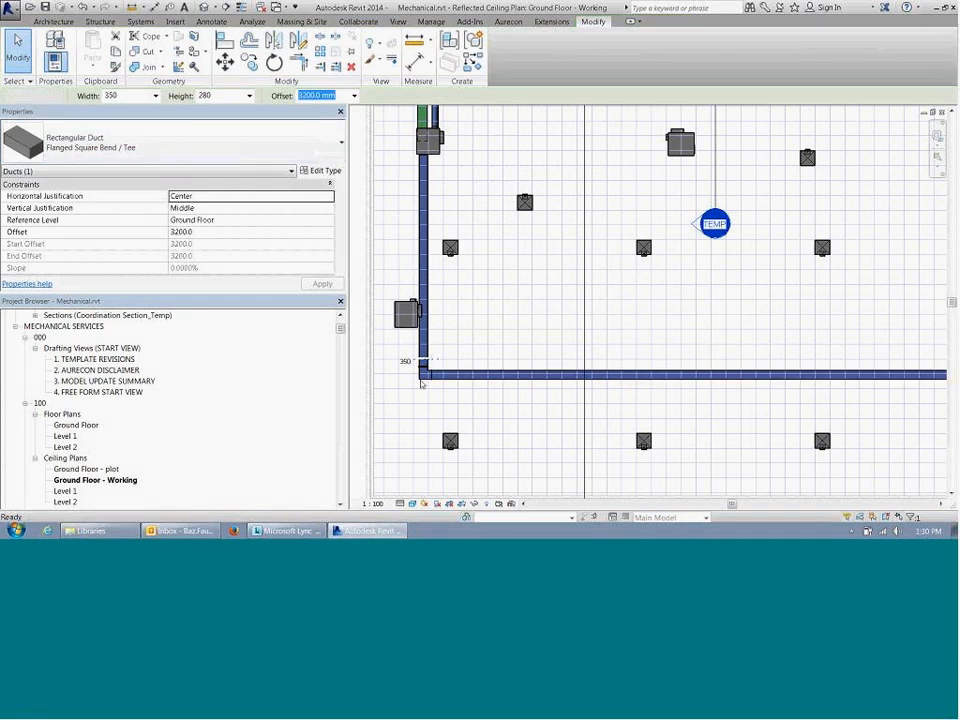
{"action": "left_click", "coordinate": [424, 370]}
{"action": "left_click", "coordinate": [199, 148]}
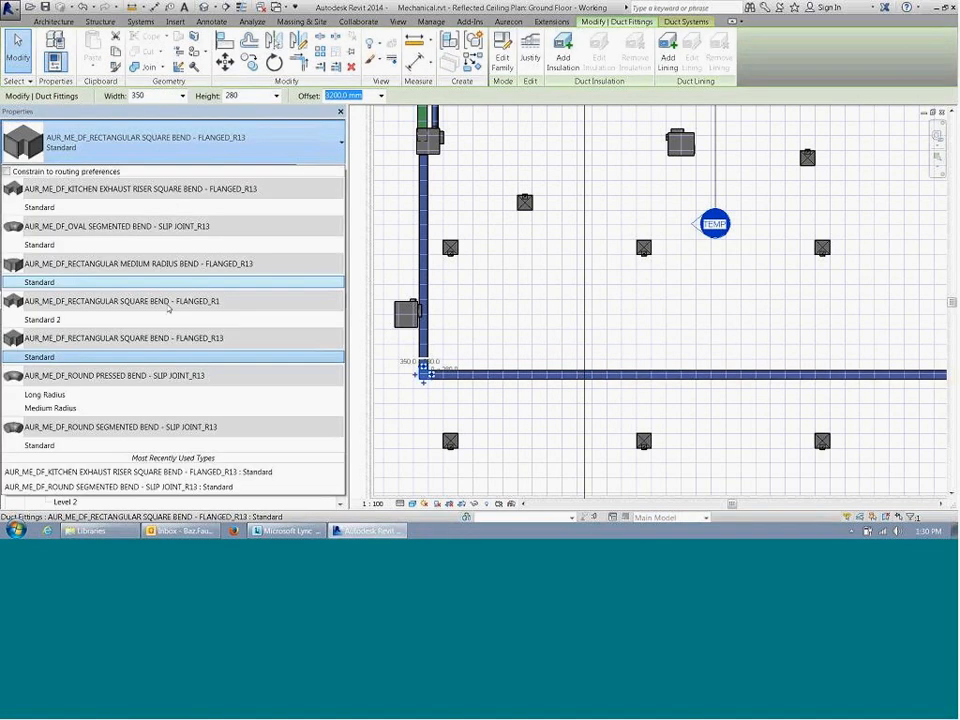
{"action": "left_click", "coordinate": [100, 282]}
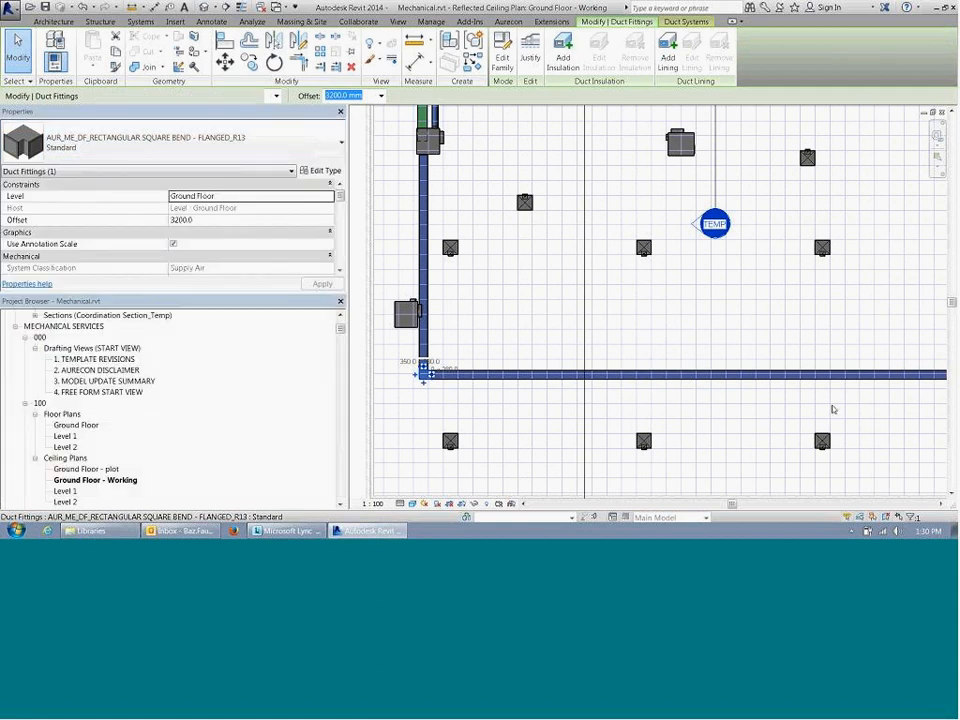
{"action": "left_click", "coordinate": [616, 408]}
Step: Rotate the leftmost supply air diffuser in the bottom row 180° so its connector faces the horizontal duct
{"action": "scroll", "coordinate": [503, 364], "scroll_direction": "up", "scroll_amount": 2}
{"action": "scroll", "coordinate": [497, 379], "scroll_direction": "down", "scroll_amount": 4}
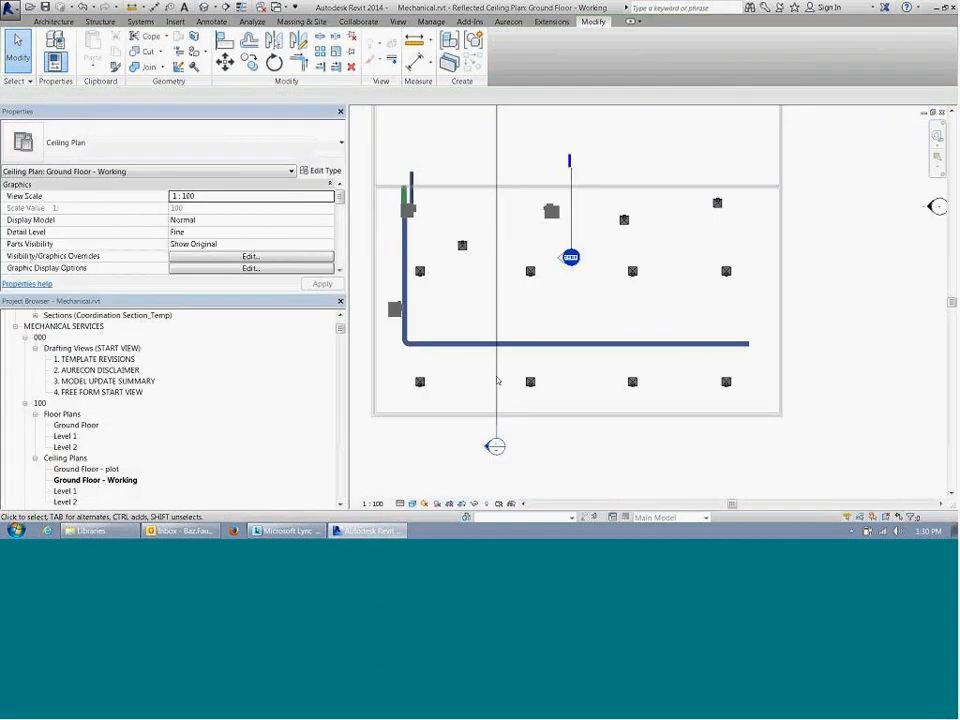
{"action": "scroll", "coordinate": [428, 375], "scroll_direction": "up", "scroll_amount": 3}
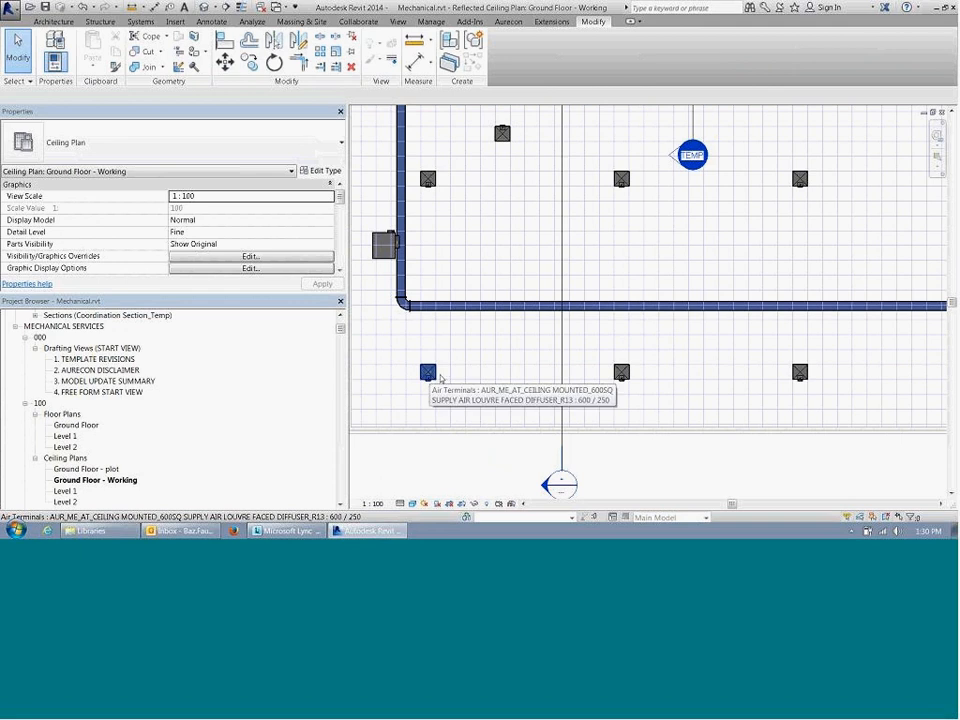
{"action": "scroll", "coordinate": [428, 376], "scroll_direction": "up", "scroll_amount": 2}
{"action": "left_click", "coordinate": [423, 380]}
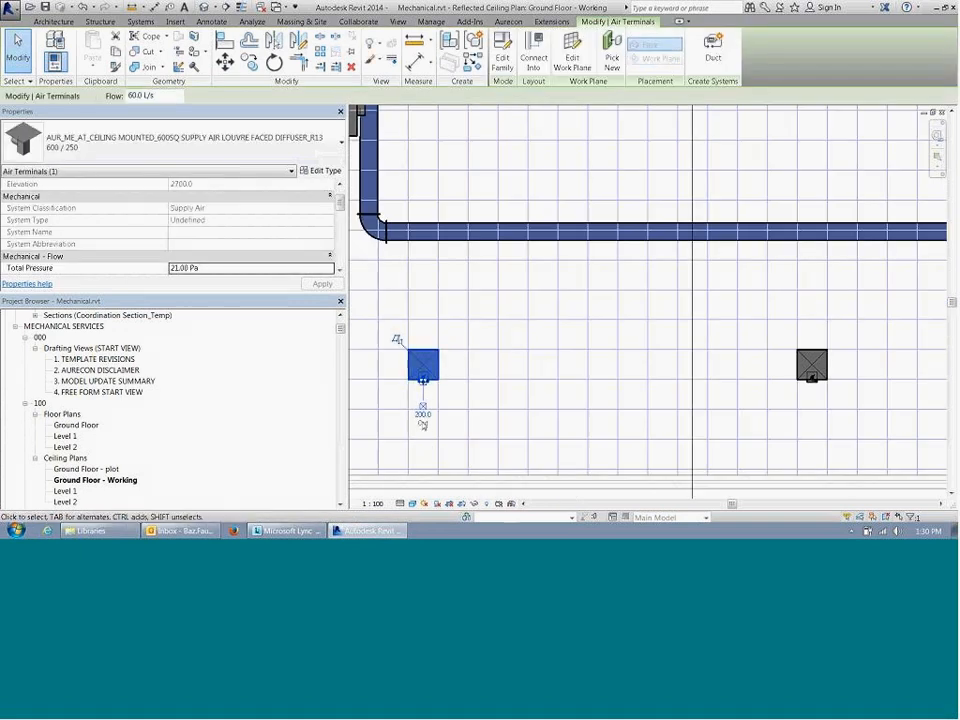
{"action": "scroll", "coordinate": [424, 430], "scroll_direction": "down", "scroll_amount": 2}
{"action": "key", "text": "space"}
{"action": "key", "text": "space"}
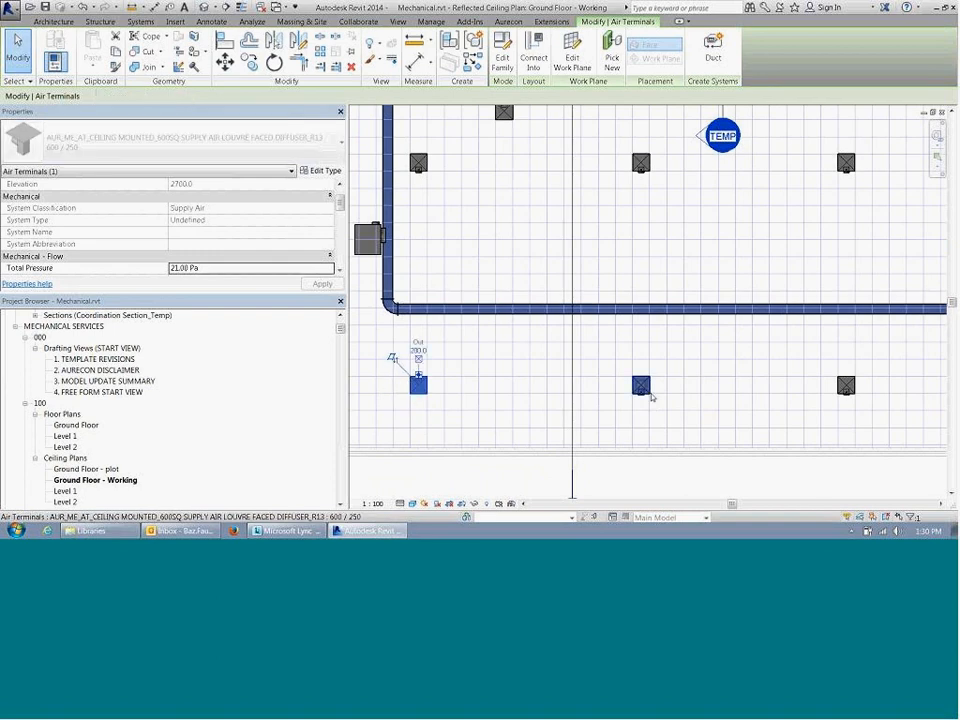
Step: Rotate the other three diffusers in the bottom row 180° so their connectors also face the horizontal duct
{"action": "left_click", "coordinate": [648, 393]}
{"action": "middle_click_drag", "start_coordinate": [754, 430], "coordinate": [647, 440]}
{"action": "key", "text": "space"}
{"action": "key", "text": "space"}
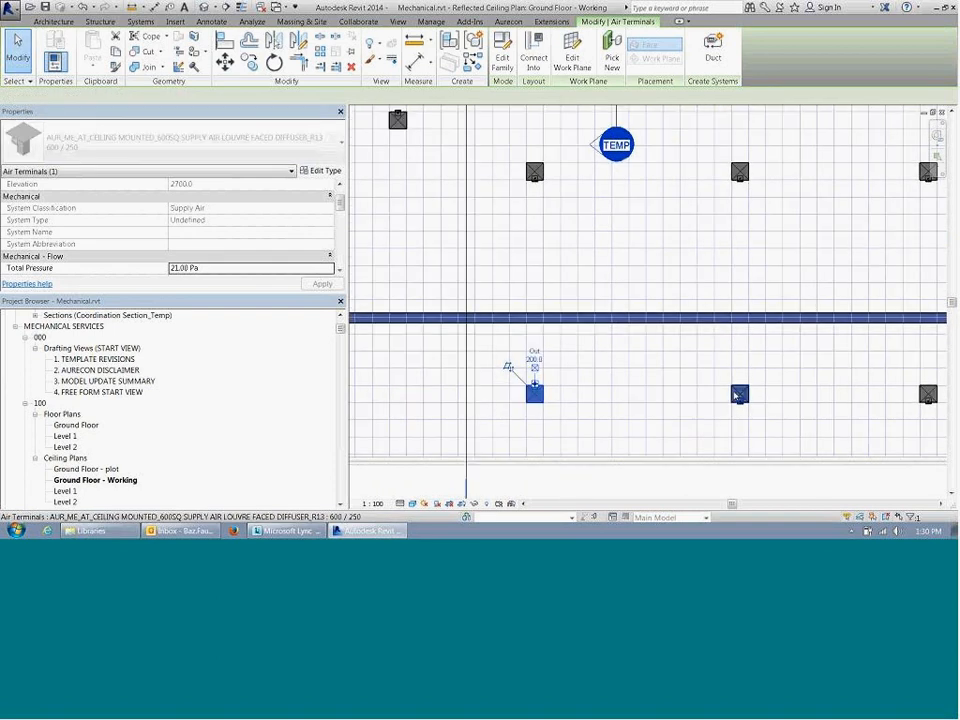
{"action": "left_click", "coordinate": [738, 394]}
{"action": "key", "text": "space"}
{"action": "key", "text": "space"}
{"action": "middle_click_drag", "start_coordinate": [831, 416], "coordinate": [783, 418]}
{"action": "left_click", "coordinate": [596, 392]}
{"action": "key", "text": "space"}
{"action": "key", "text": "space"}
{"action": "key", "text": "Escape"}
{"action": "scroll", "coordinate": [783, 417], "scroll_direction": "down", "scroll_amount": 5}
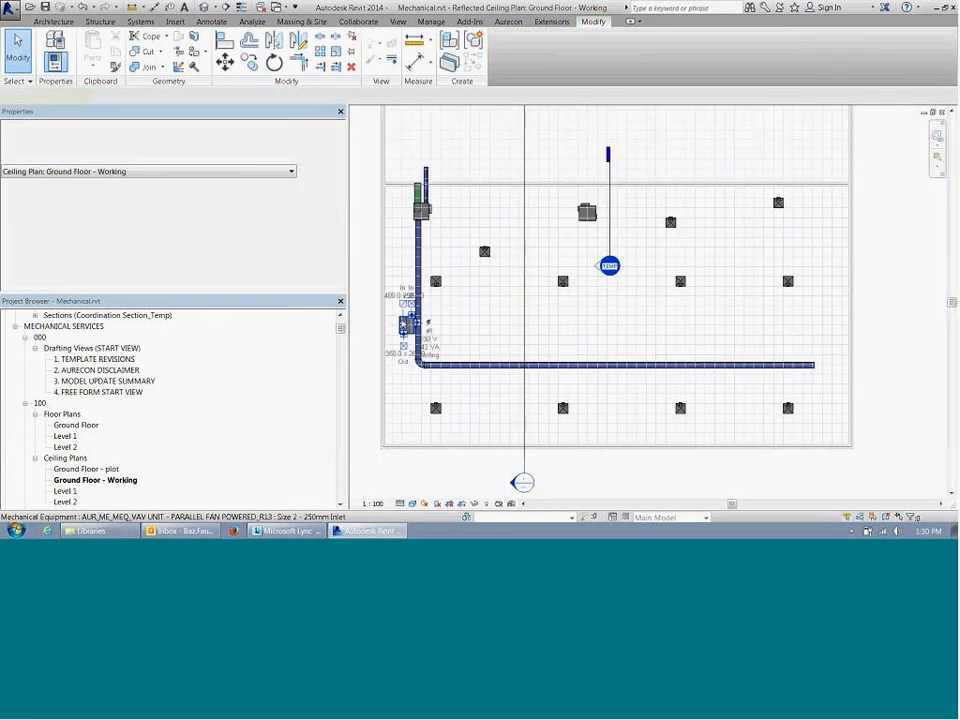
Step: Delete the unconnected VAV unit beside the vertical duct near the room's left wall
{"action": "left_click", "coordinate": [407, 327]}
{"action": "key", "text": "Delete"}
{"action": "left_click", "coordinate": [435, 406]}
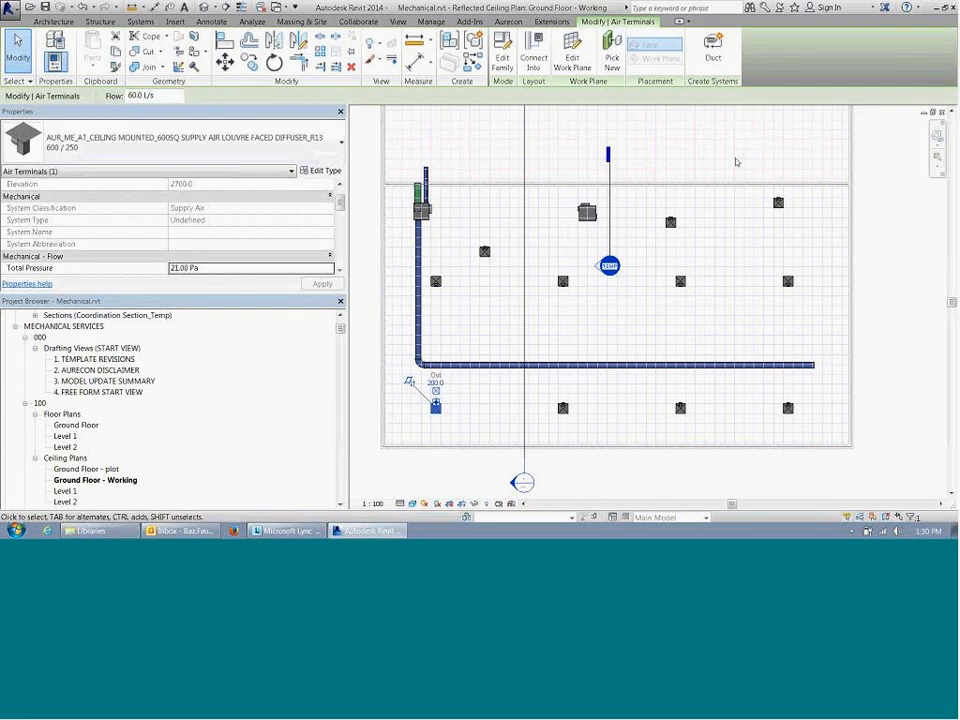
{"action": "key", "text": "Delete"}
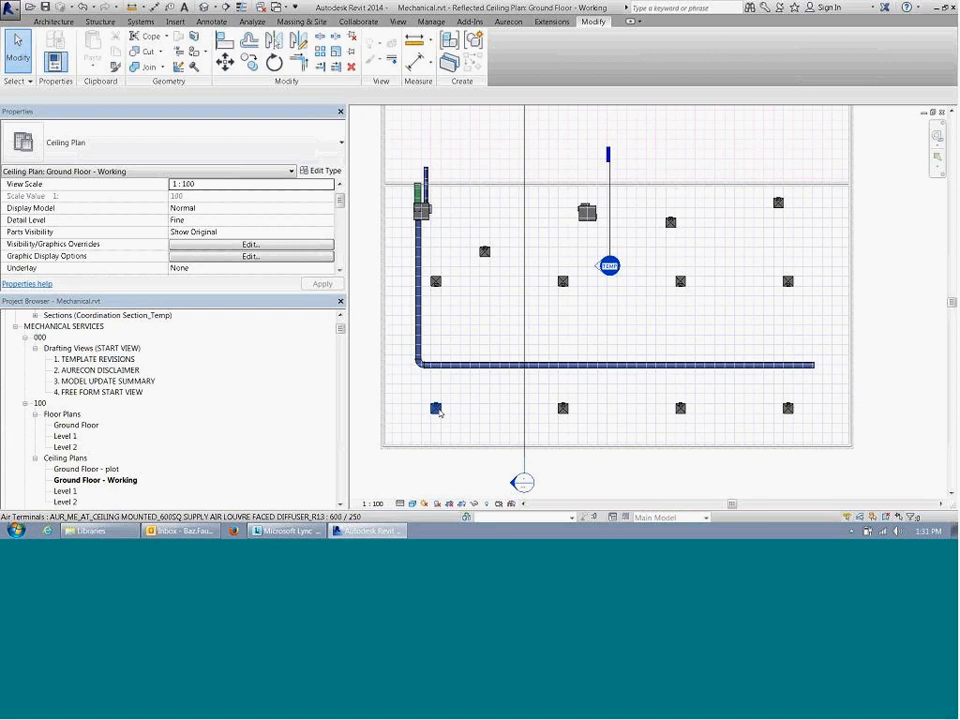
Step: Examine the system types offered when creating a duct system for the lower-left diffuser, leaving without creating one
{"action": "left_click", "coordinate": [437, 409]}
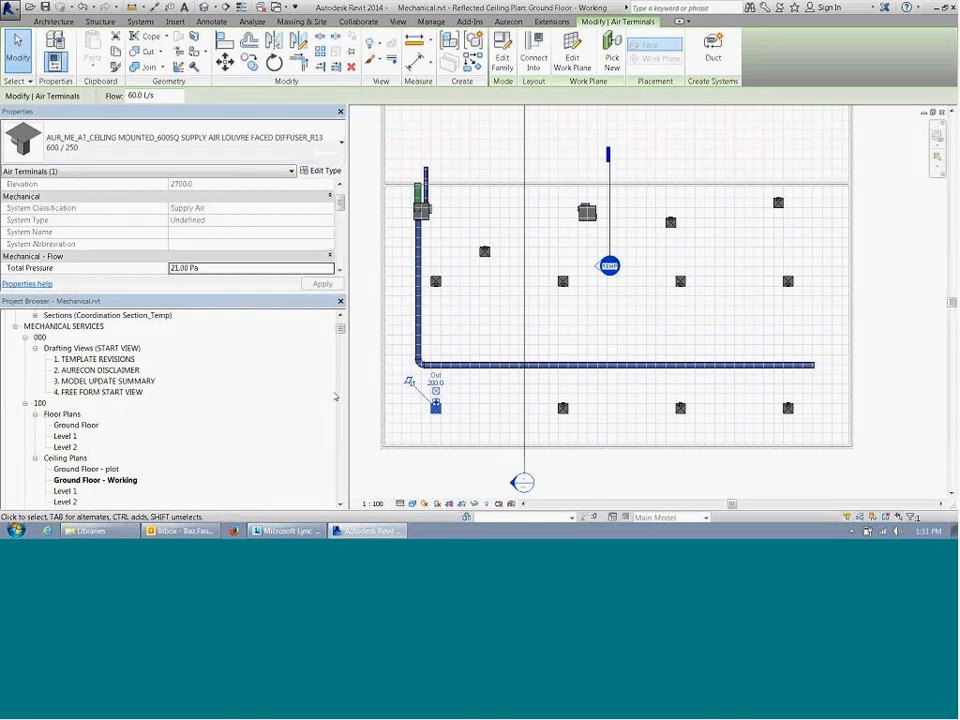
{"action": "left_click", "coordinate": [361, 371]}
{"action": "left_click", "coordinate": [436, 408]}
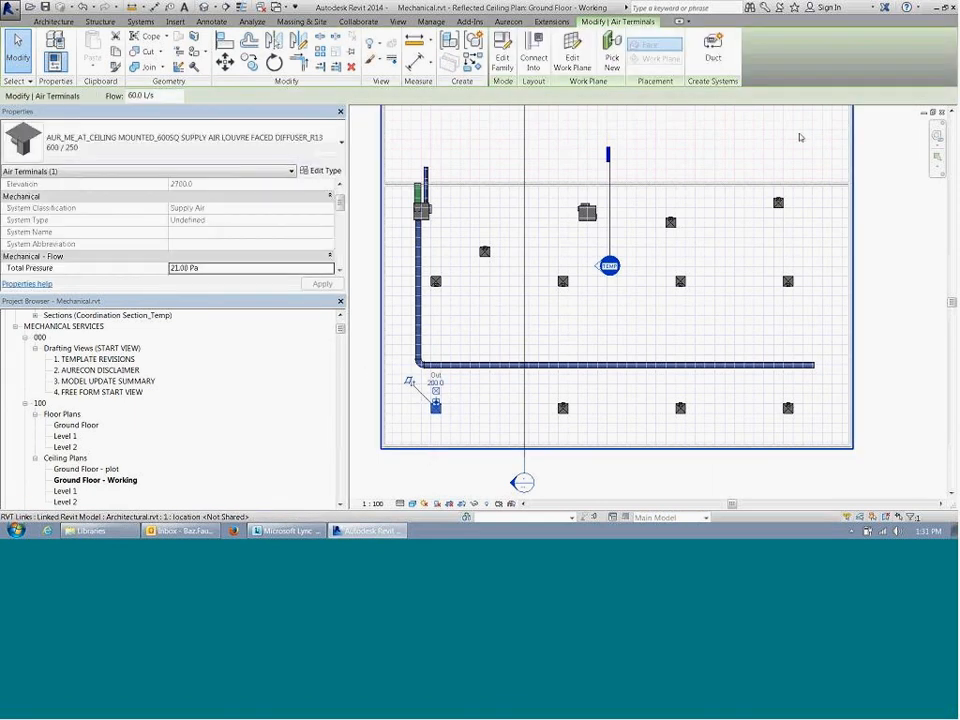
{"action": "left_click", "coordinate": [713, 42]}
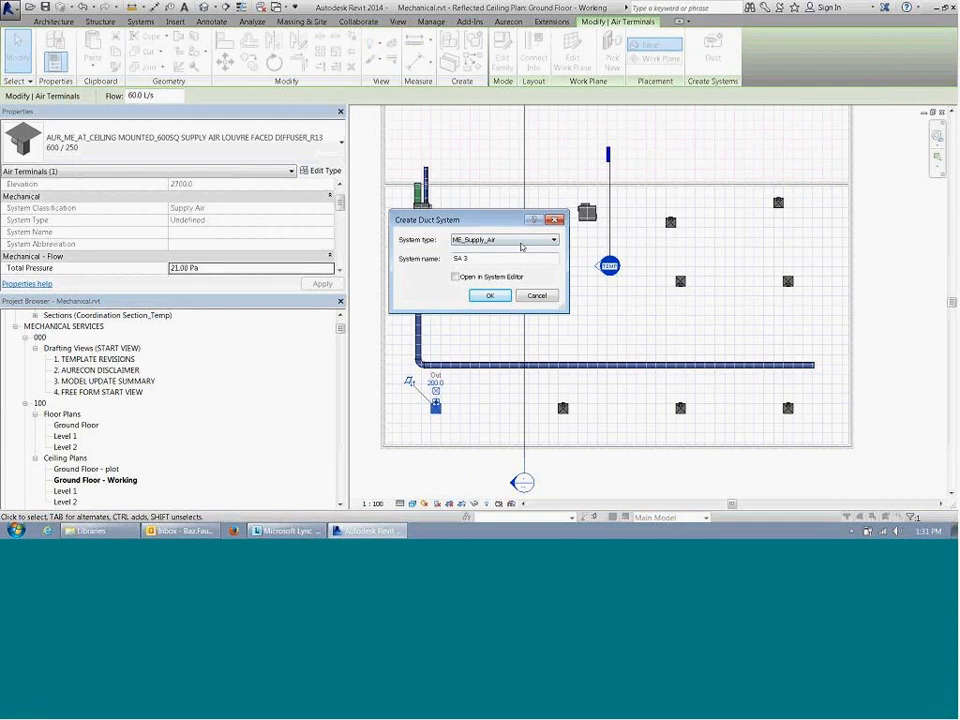
{"action": "left_click", "coordinate": [485, 241]}
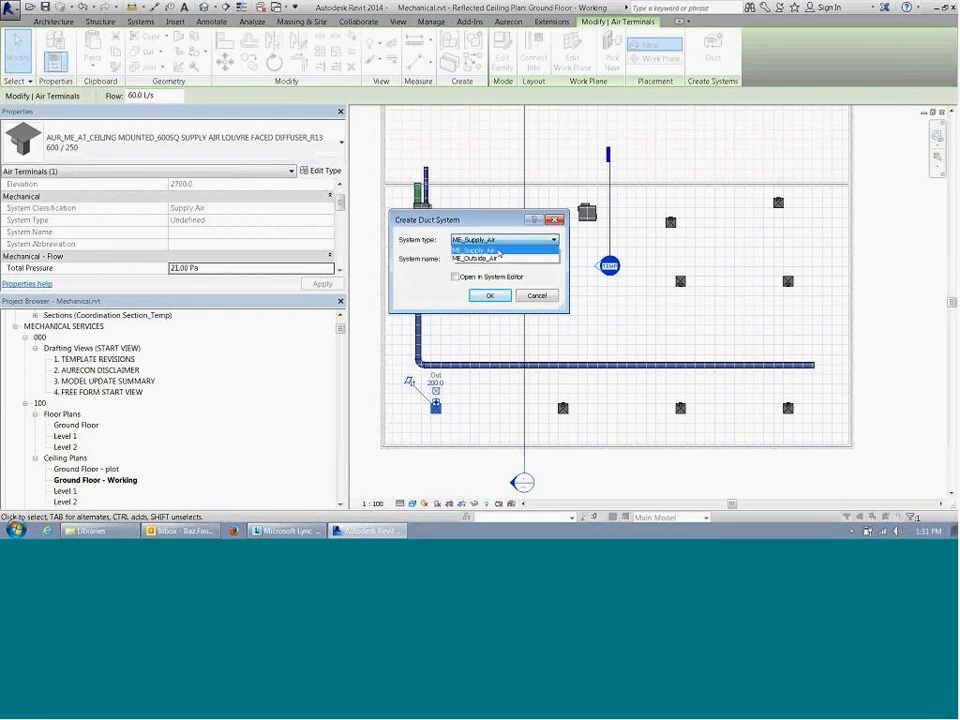
{"action": "left_click", "coordinate": [497, 251]}
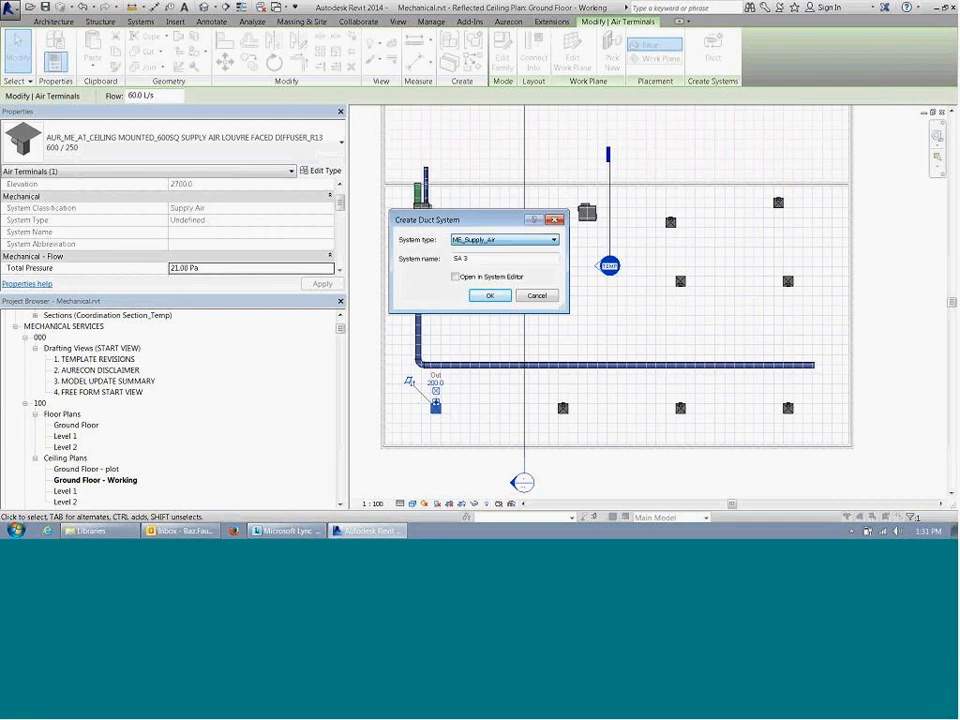
{"action": "left_click", "coordinate": [505, 241]}
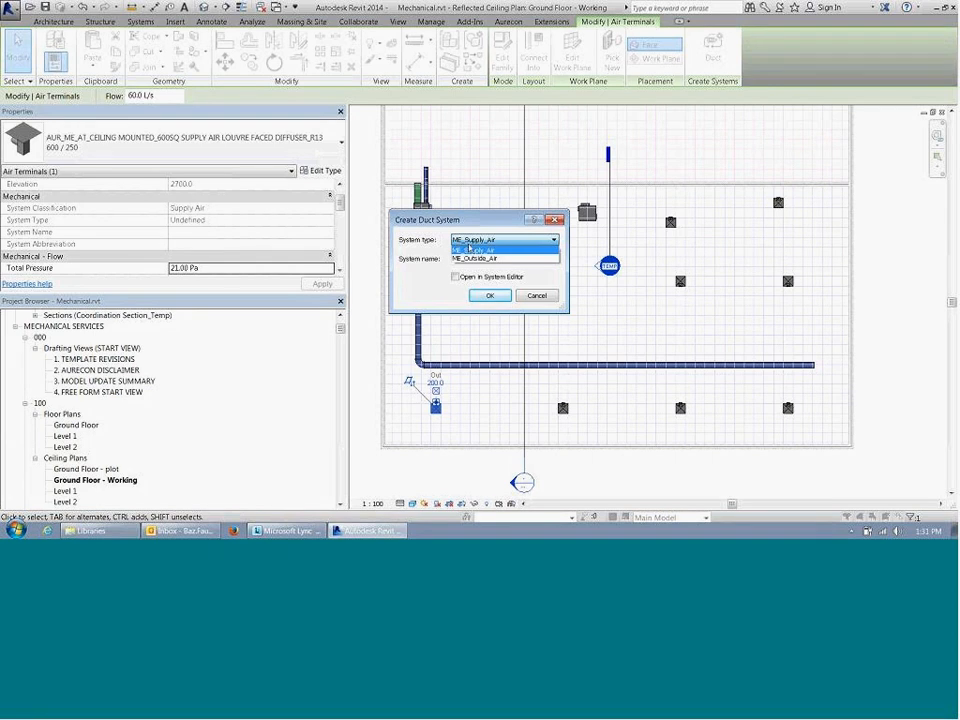
{"action": "left_click", "coordinate": [482, 249]}
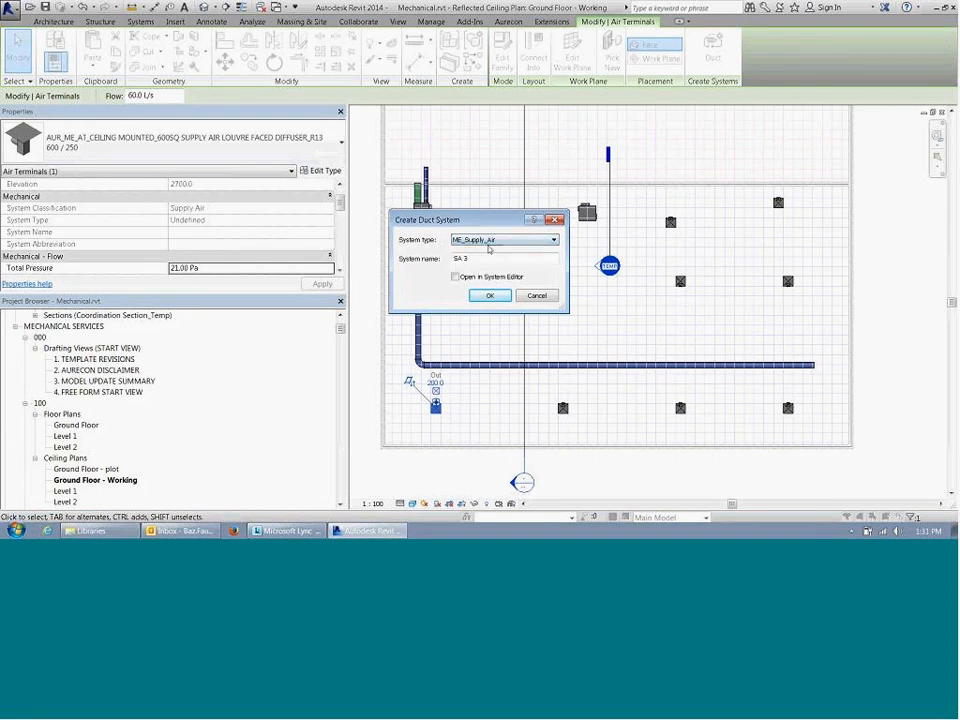
{"action": "left_click", "coordinate": [537, 296]}
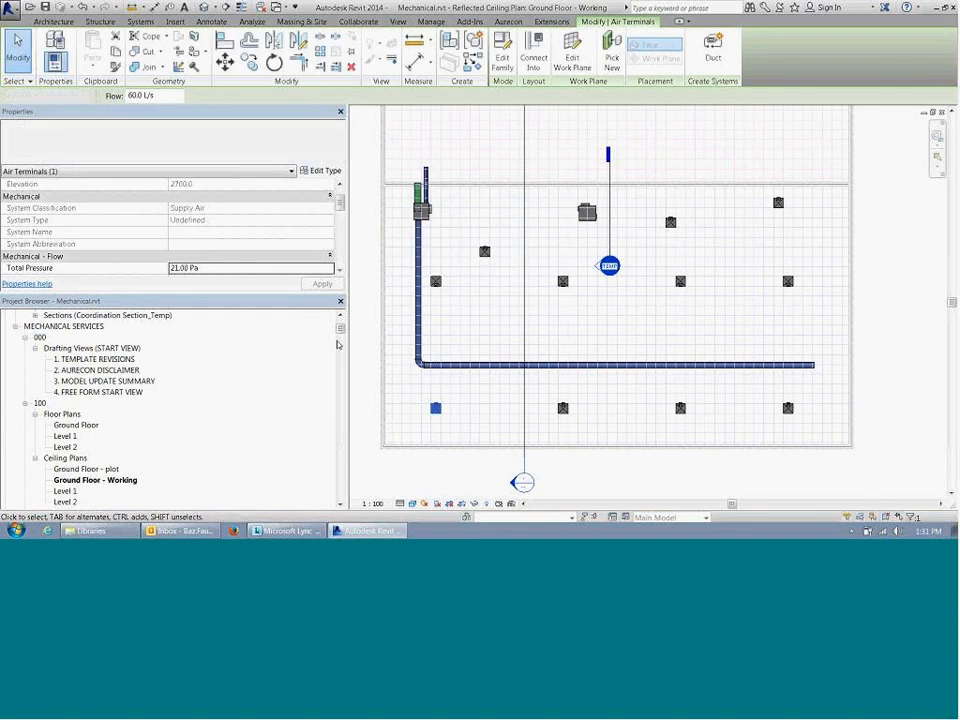
{"action": "key", "text": "Escape"}
Step: Expand Families in the Project Browser and collapse its open categories, including Pipe Fittings and Pipes, to locate Duct Systems
{"action": "scroll", "coordinate": [343, 335], "scroll_direction": "down", "scroll_amount": 2}
{"action": "mouse_move", "coordinate": [343, 335]}
{"action": "left_mouse_down"}
{"action": "mouse_move", "coordinate": [350, 372]}
{"action": "mouse_move", "coordinate": [354, 342]}
{"action": "left_mouse_up"}
{"action": "left_click", "coordinate": [6, 470]}
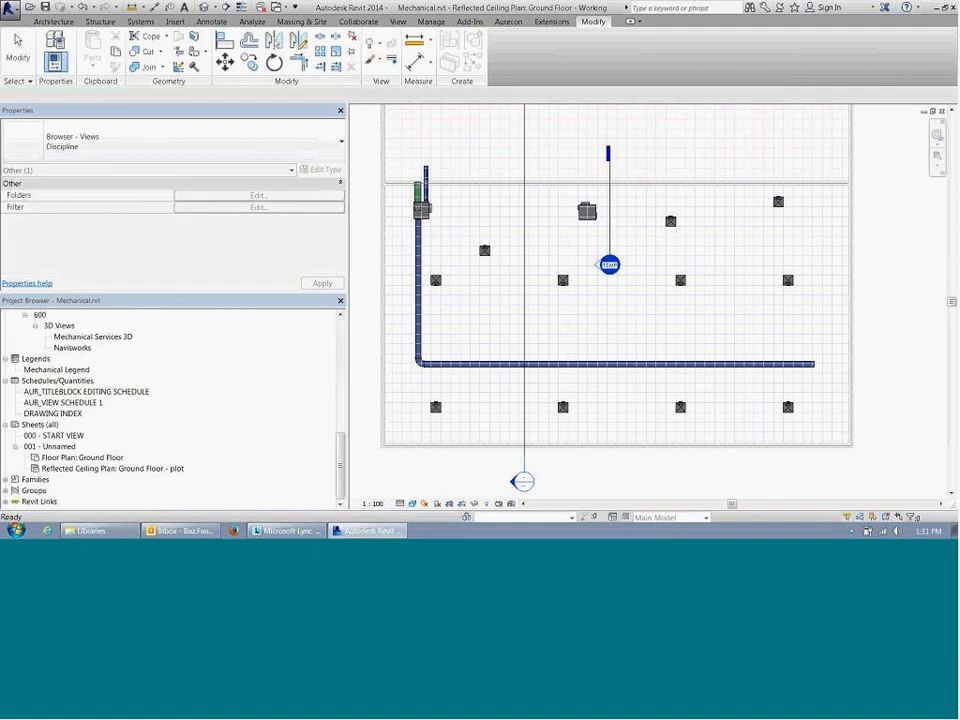
{"action": "left_click", "coordinate": [6, 481]}
{"action": "scroll", "coordinate": [133, 410], "scroll_direction": "down", "scroll_amount": 1}
{"action": "scroll", "coordinate": [133, 410], "scroll_direction": "down", "scroll_amount": 1}
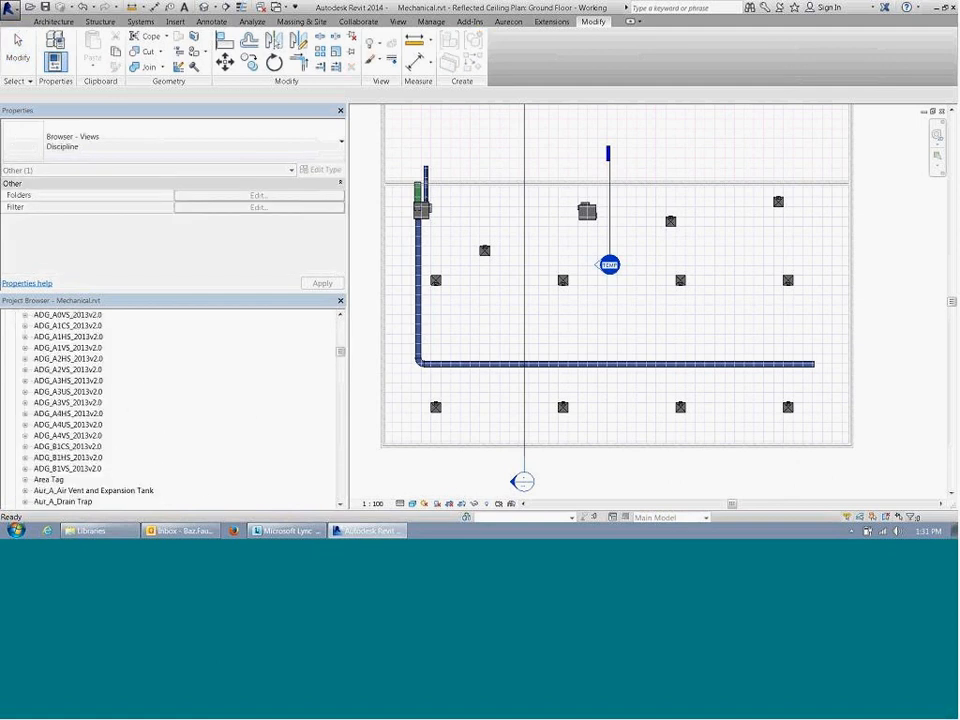
{"action": "scroll", "coordinate": [90, 385], "scroll_direction": "up", "scroll_amount": 1}
{"action": "left_click", "coordinate": [15, 316]}
{"action": "scroll", "coordinate": [161, 409], "scroll_direction": "down", "scroll_amount": 3}
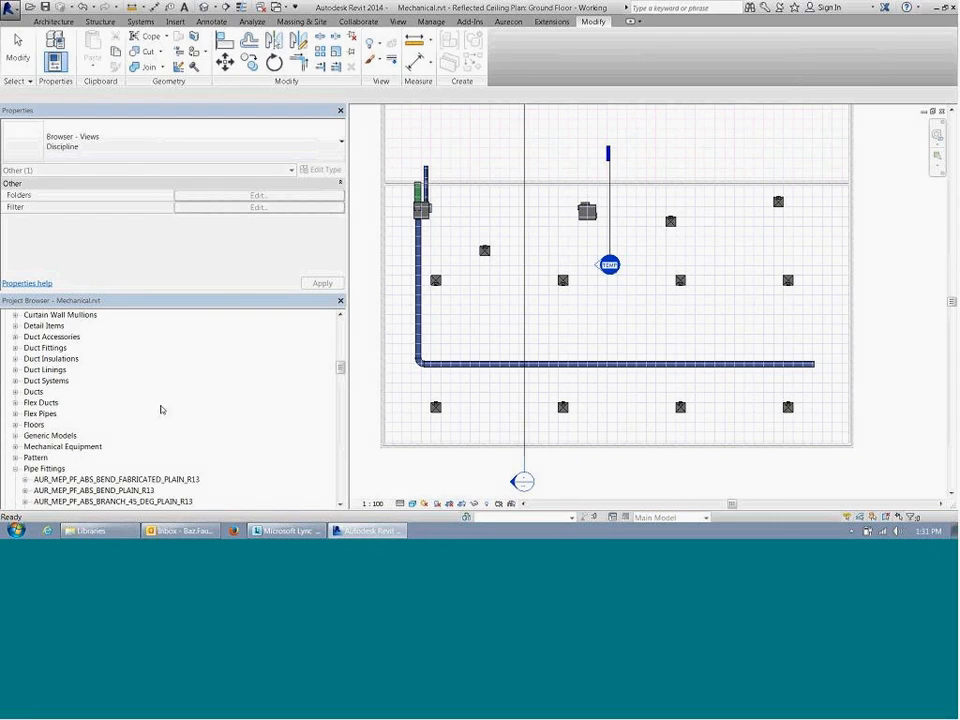
{"action": "left_click", "coordinate": [16, 447]}
{"action": "scroll", "coordinate": [67, 420], "scroll_direction": "down", "scroll_amount": 1}
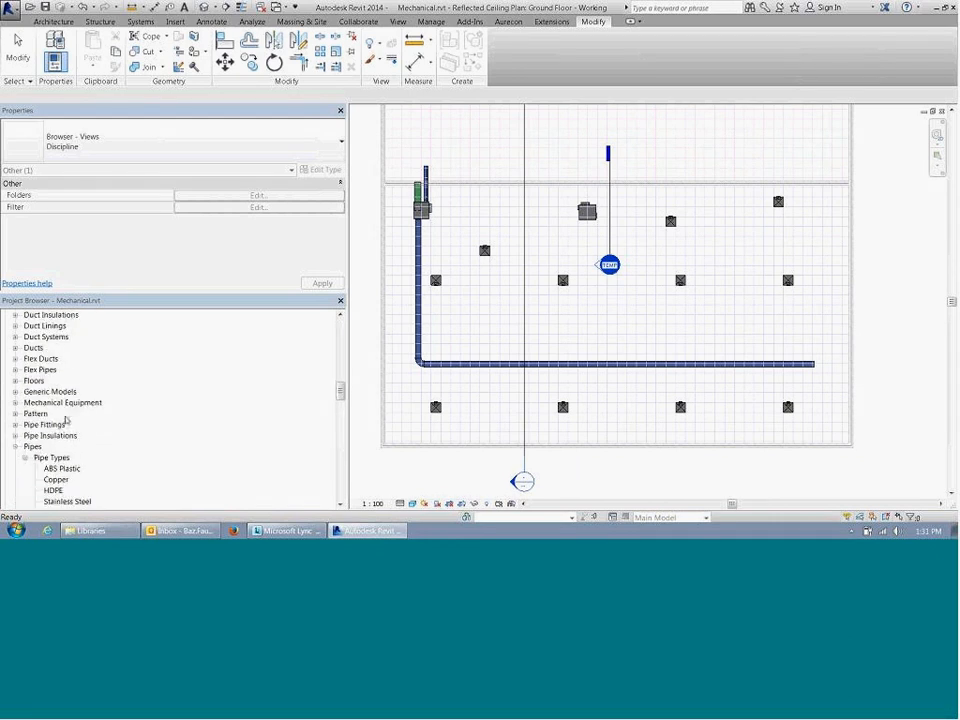
{"action": "left_click", "coordinate": [15, 447]}
{"action": "scroll", "coordinate": [14, 440], "scroll_direction": "down", "scroll_amount": 1}
{"action": "left_click", "coordinate": [14, 425]}
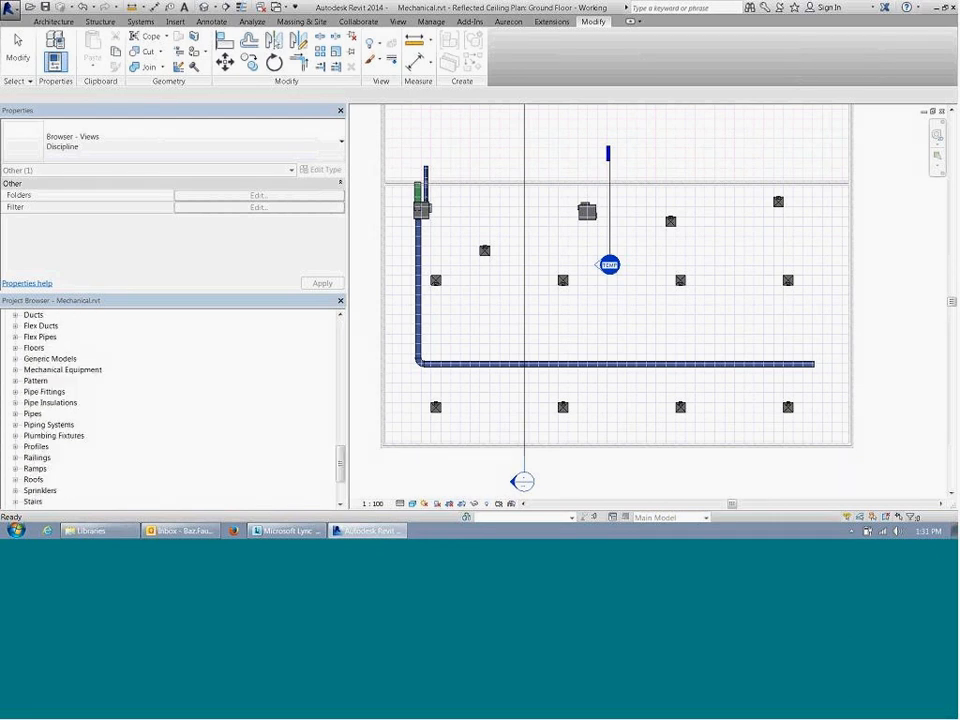
{"action": "scroll", "coordinate": [57, 410], "scroll_direction": "up", "scroll_amount": 4}
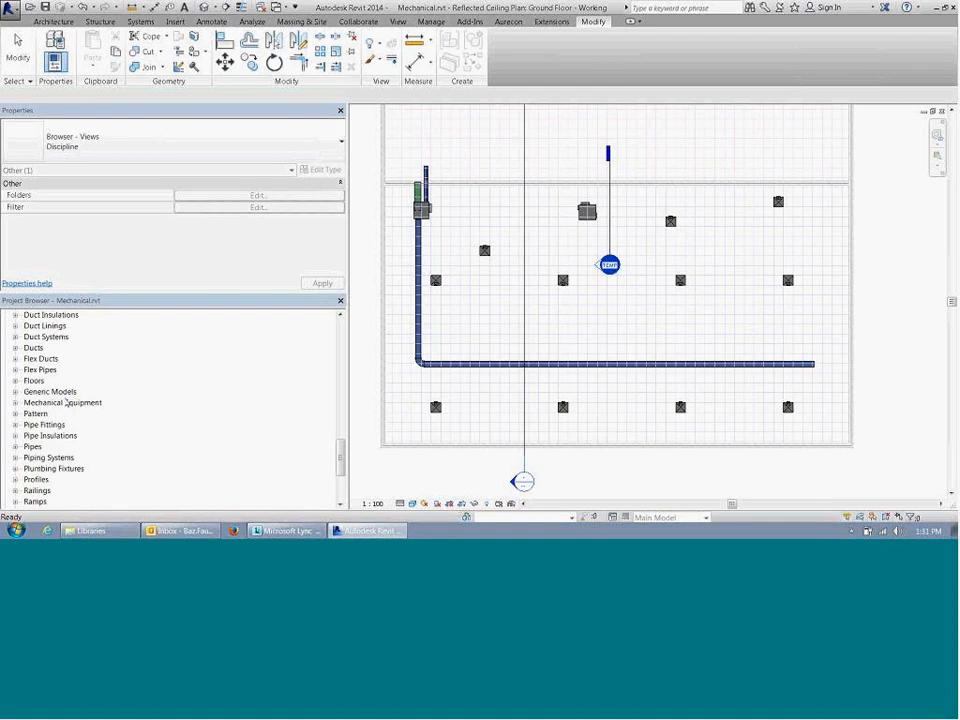
Step: Expand the Duct Systems family and compare the properties of its exhaust, return and kitchen exhaust air system types
{"action": "left_click", "coordinate": [15, 347]}
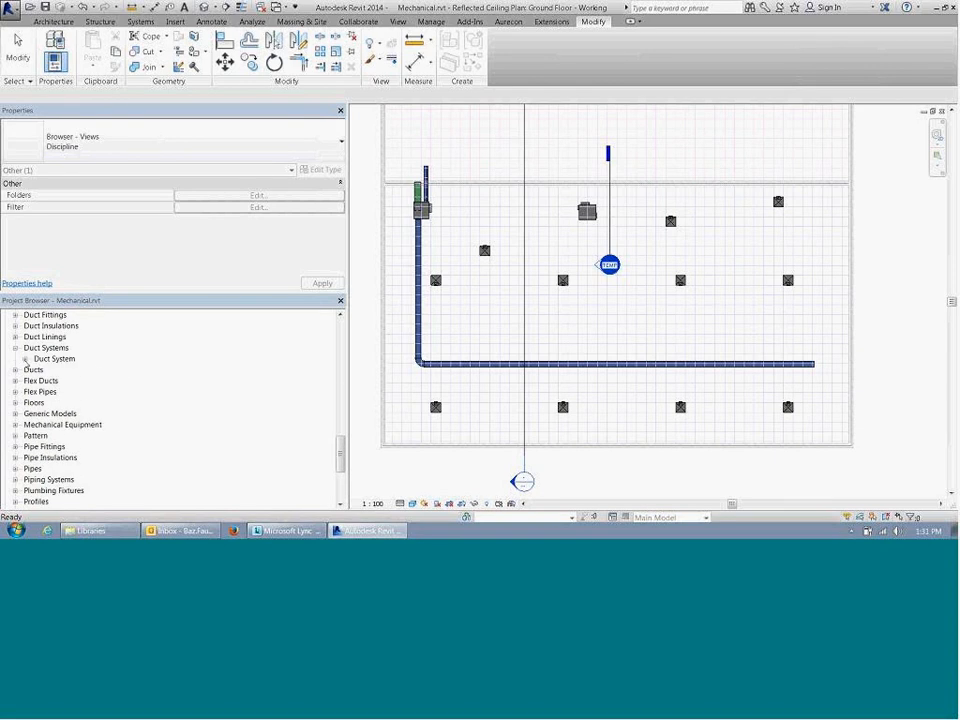
{"action": "left_click", "coordinate": [26, 358]}
{"action": "left_click", "coordinate": [70, 369]}
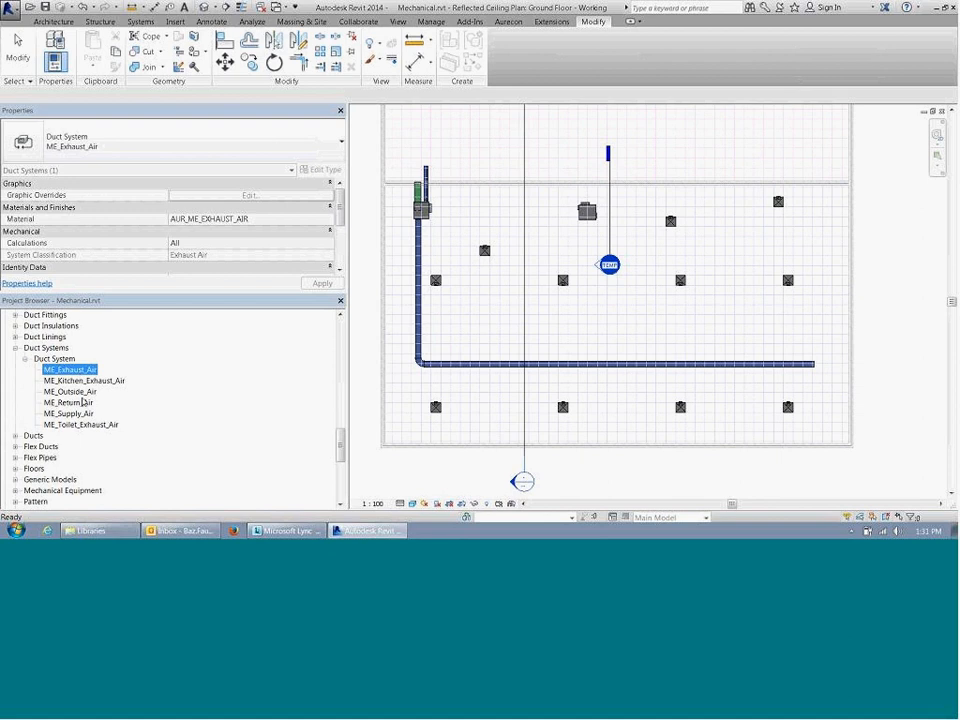
{"action": "left_click", "coordinate": [84, 402]}
{"action": "left_click", "coordinate": [87, 371]}
{"action": "left_click", "coordinate": [92, 382]}
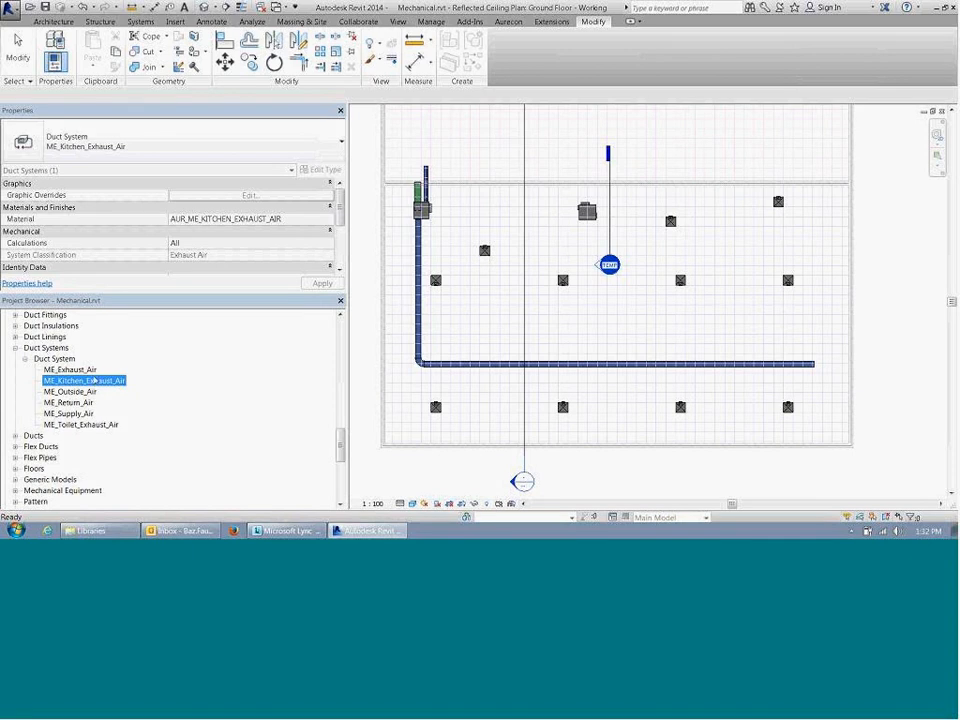
Step: Examine the type properties of the ME_Supply_Air duct system and its line graphics overrides, leaving the overrides unchanged
{"action": "key", "text": "Up"}
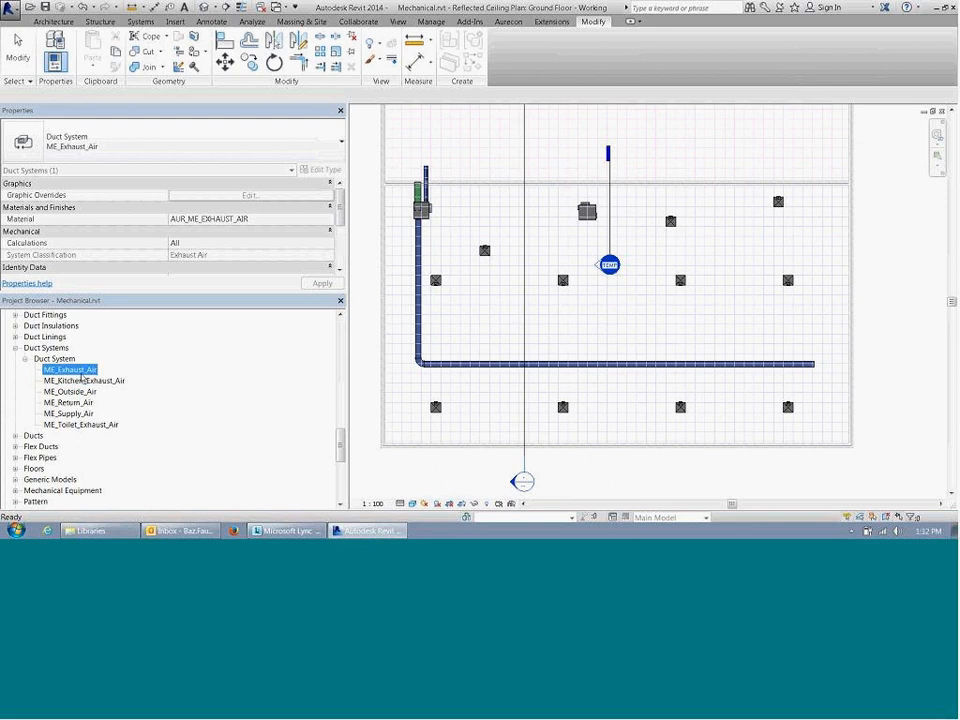
{"action": "left_click", "coordinate": [80, 414]}
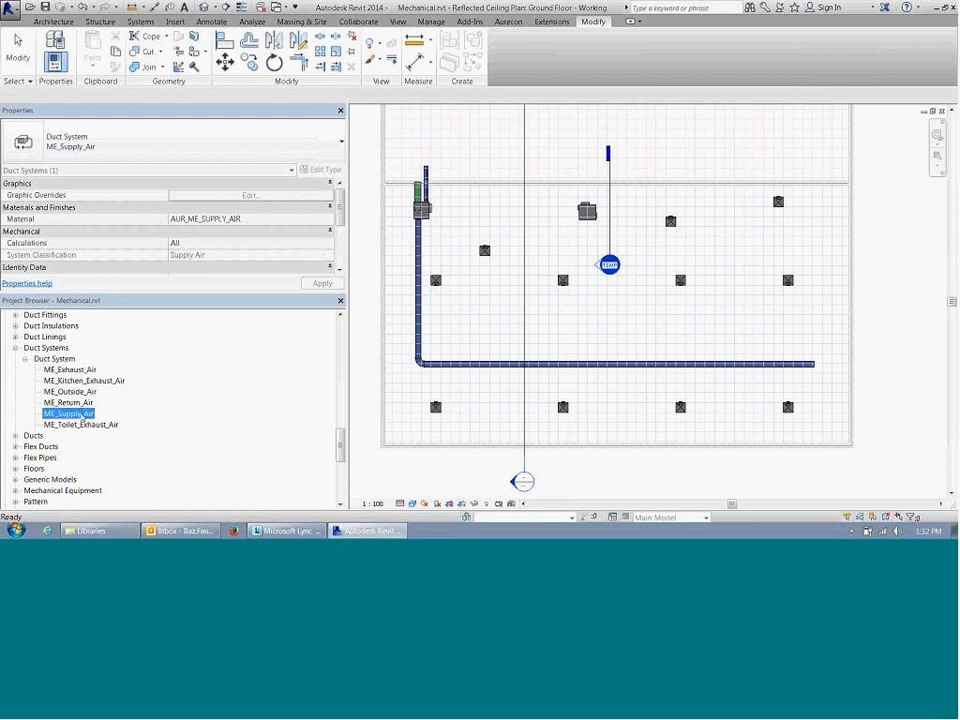
{"action": "right_click", "coordinate": [80, 414]}
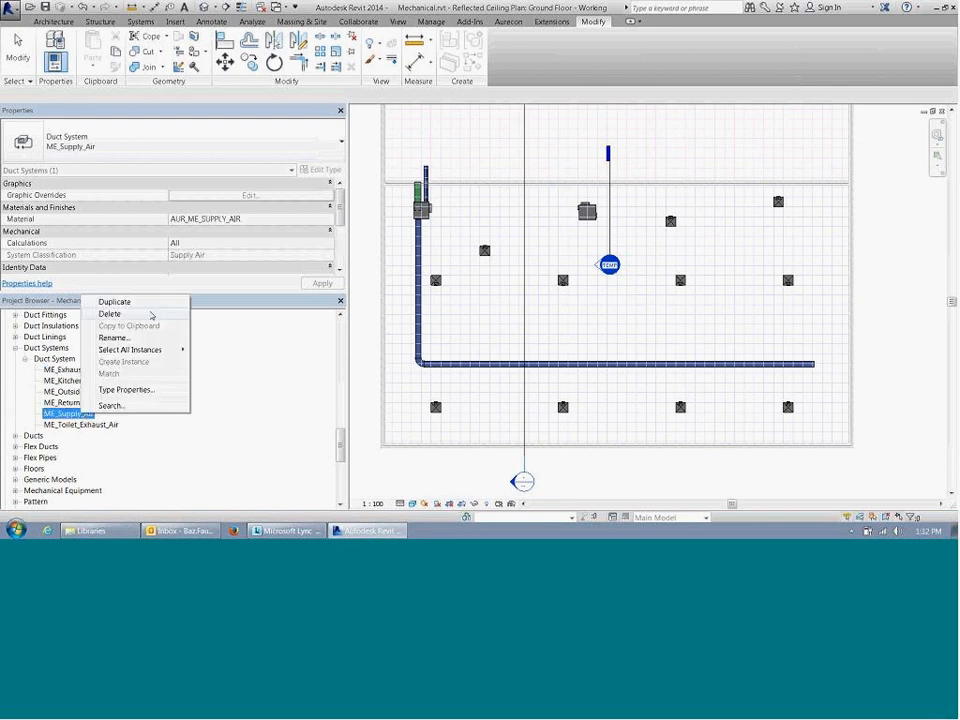
{"action": "left_click", "coordinate": [138, 389]}
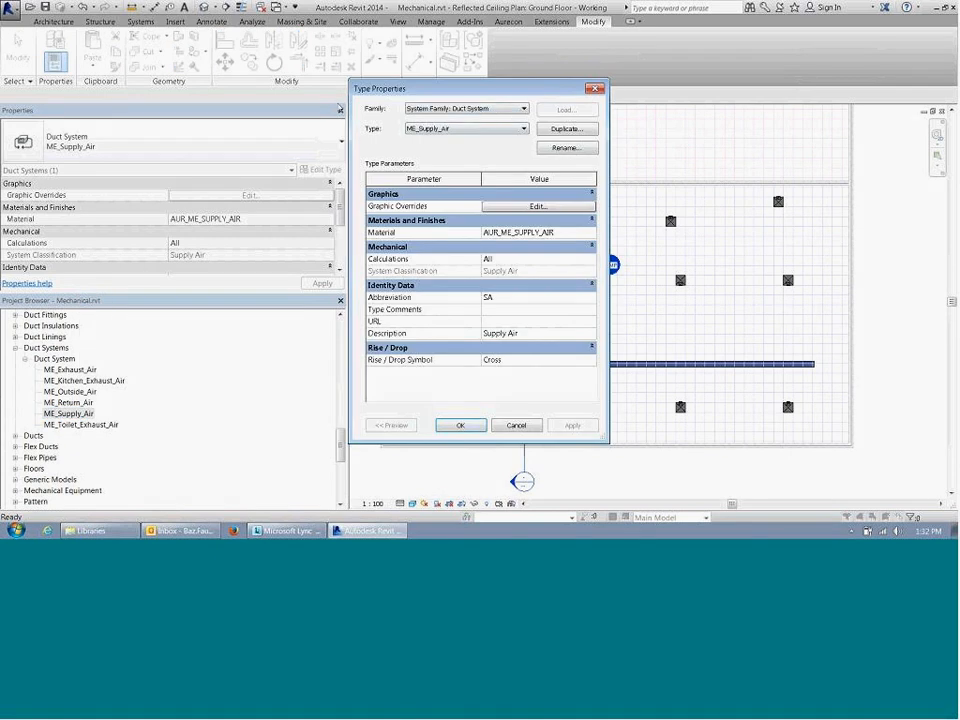
{"action": "left_click_drag", "start_coordinate": [470, 88], "coordinate": [313, 106]}
{"action": "left_click", "coordinate": [381, 224]}
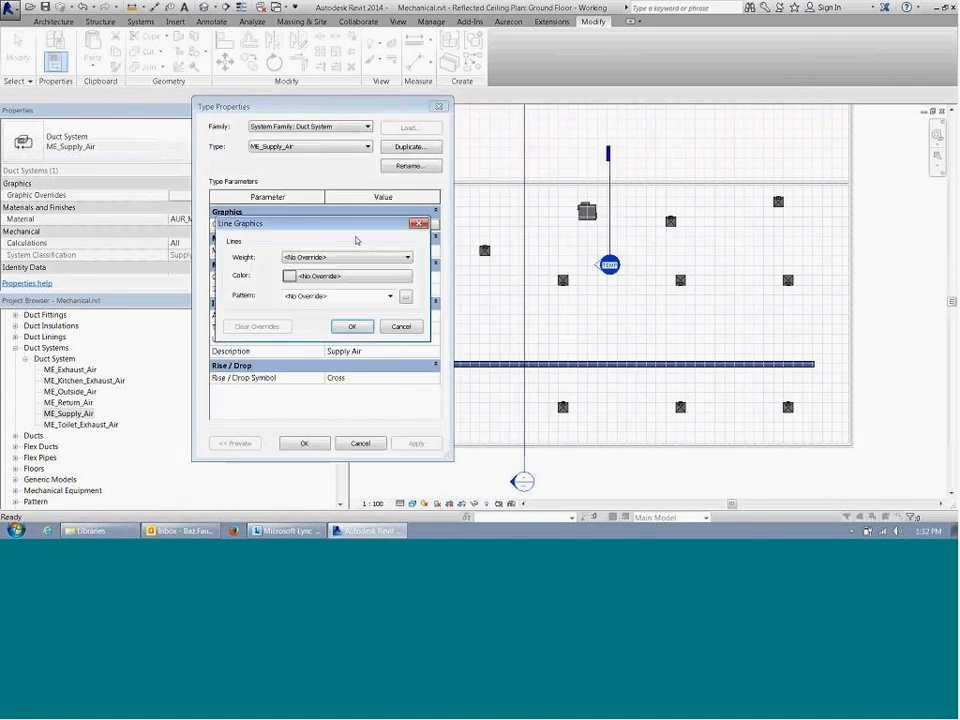
{"action": "left_click", "coordinate": [352, 326]}
Step: Review the material, abbreviation and system classification of the ME_Supply_Air duct system type, keeping the existing values
{"action": "left_click", "coordinate": [405, 250]}
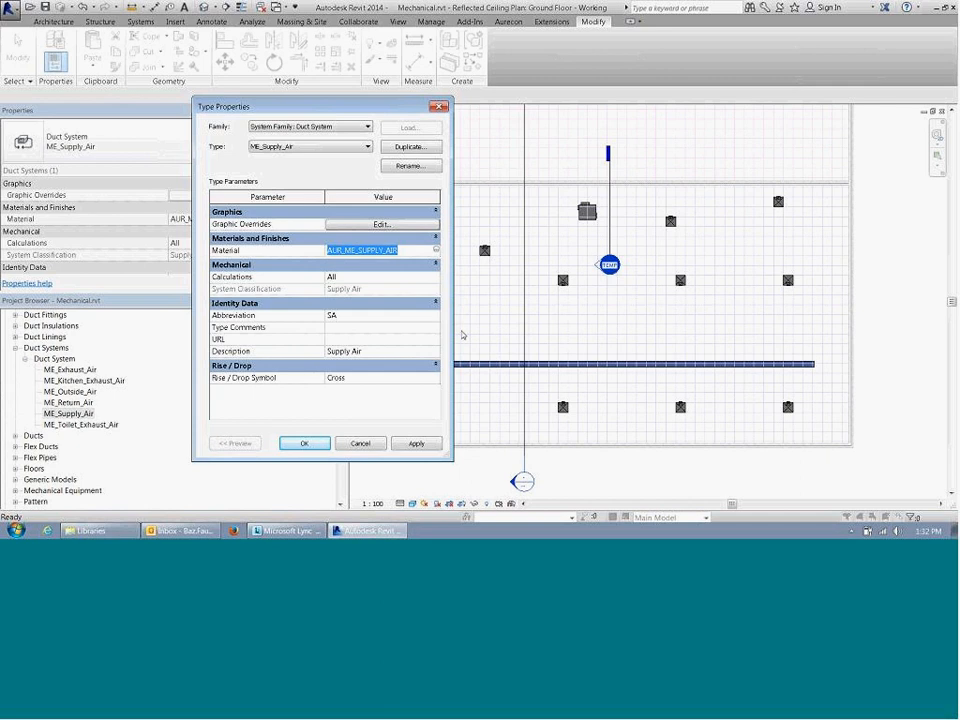
{"action": "left_click", "coordinate": [350, 316]}
{"action": "left_click", "coordinate": [436, 316]}
{"action": "left_click", "coordinate": [403, 317]}
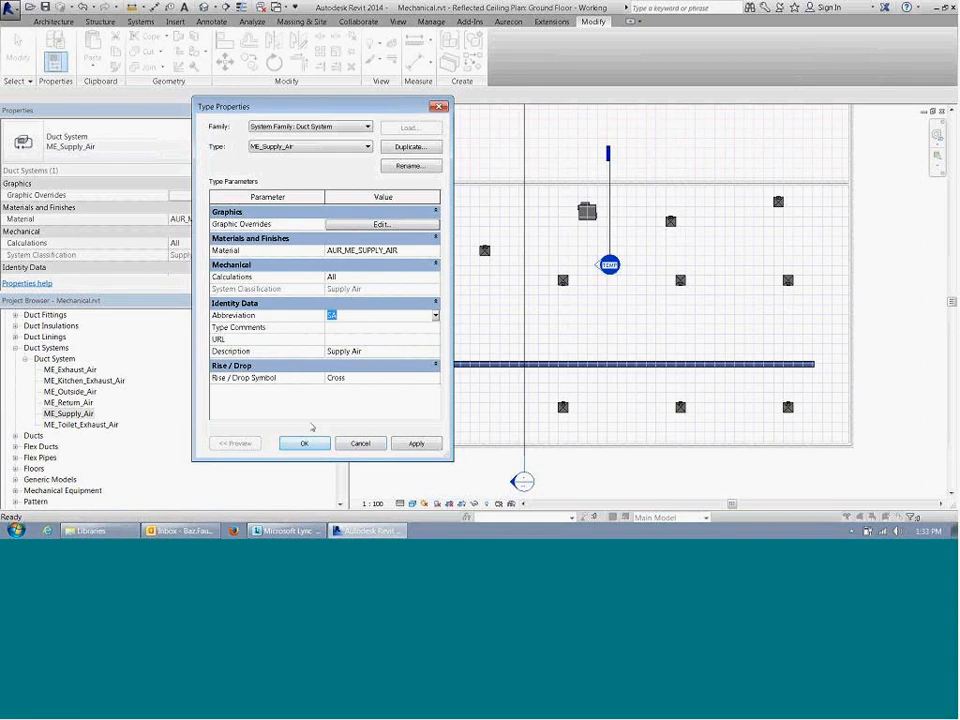
{"action": "left_click", "coordinate": [236, 292]}
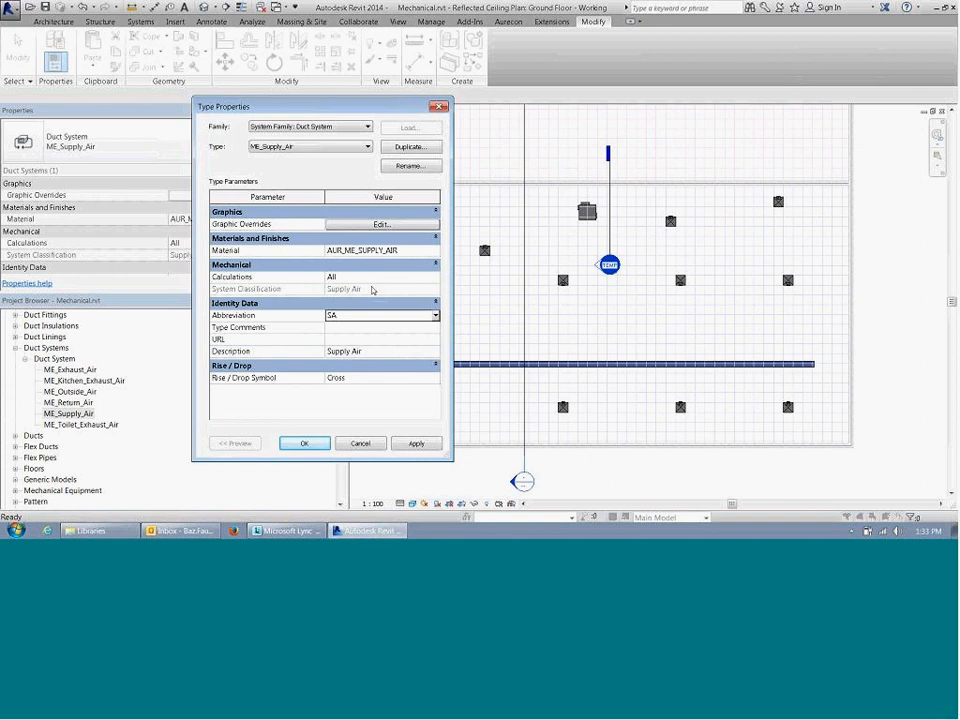
{"action": "left_click", "coordinate": [308, 444]}
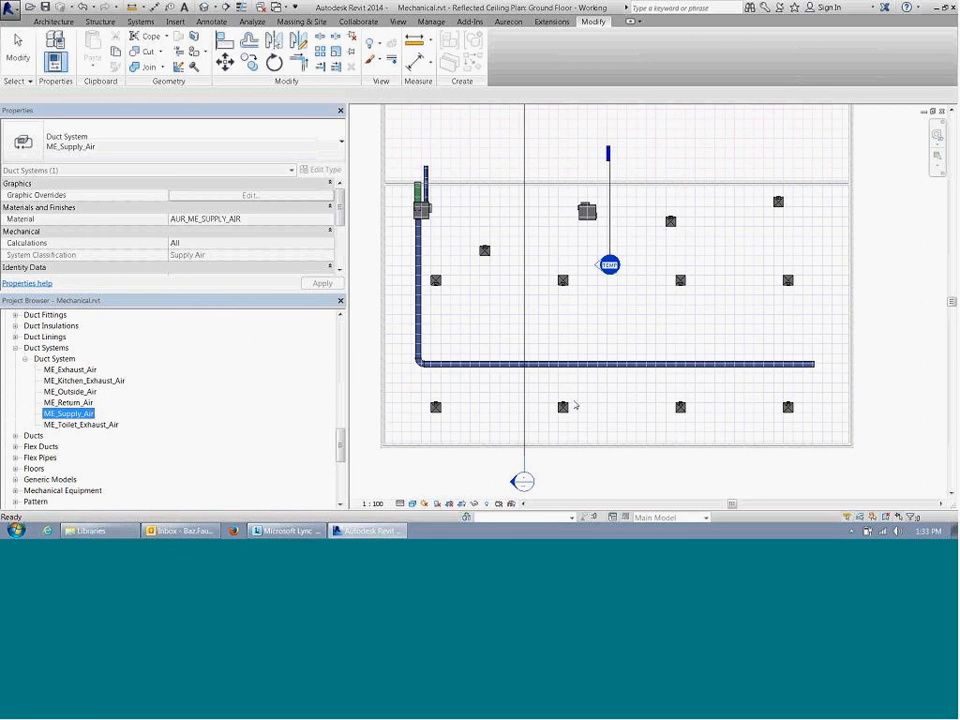
Step: Create an ME_Supply_Air duct system named Ground Floor Perimeter Zone from the lower-left diffuser, opening it in the System Editor
{"action": "left_click", "coordinate": [499, 387]}
{"action": "scroll", "coordinate": [501, 390], "scroll_direction": "up", "scroll_amount": 3}
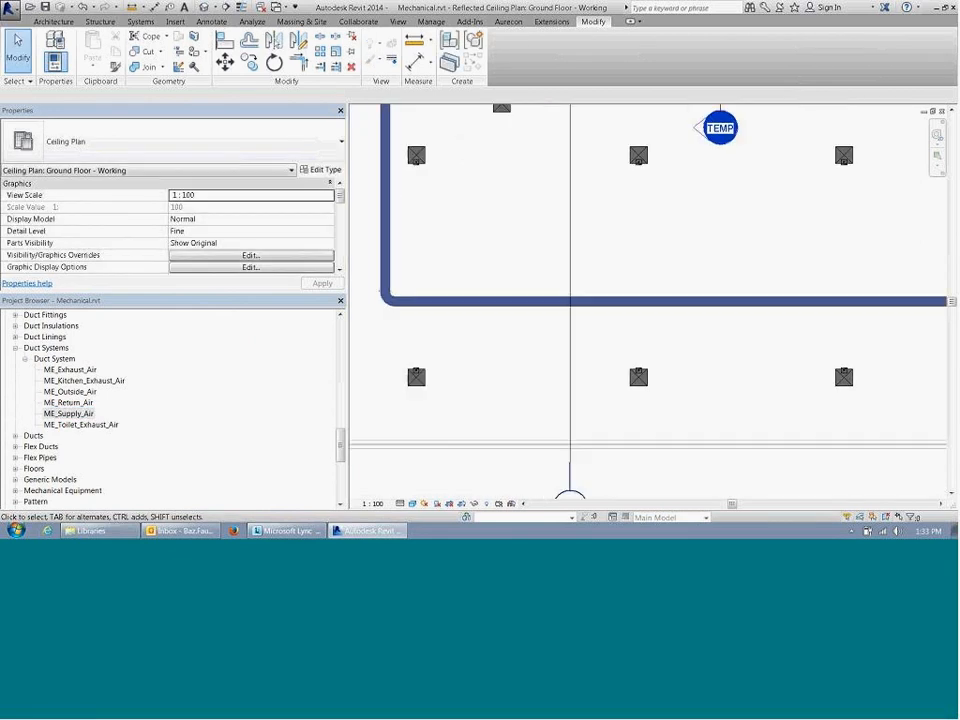
{"action": "left_click", "coordinate": [416, 376]}
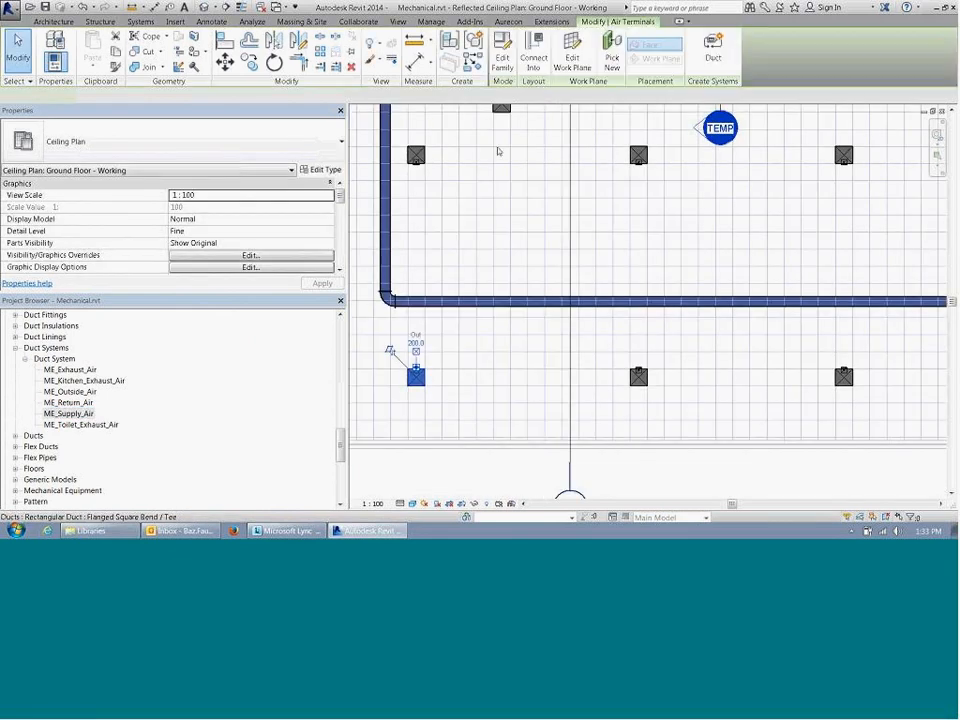
{"action": "left_click", "coordinate": [713, 50]}
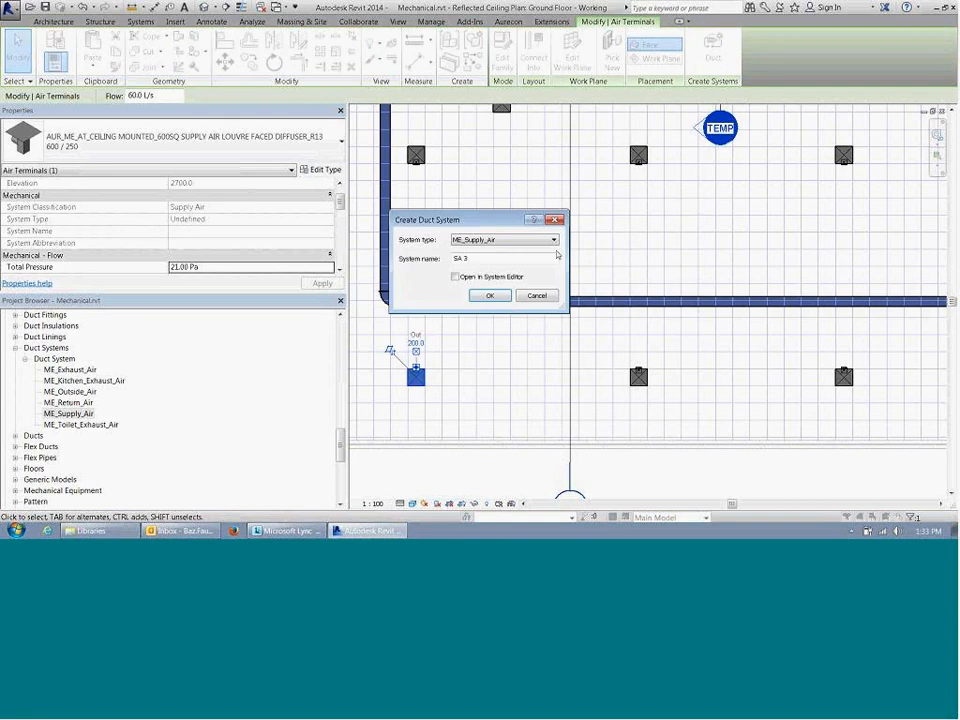
{"action": "left_click", "coordinate": [477, 241]}
{"action": "left_click", "coordinate": [478, 250]}
{"action": "type", "text": "Ground Floor Perimeter Zone"}
{"action": "left_click", "coordinate": [455, 276]}
{"action": "left_click", "coordinate": [491, 297]}
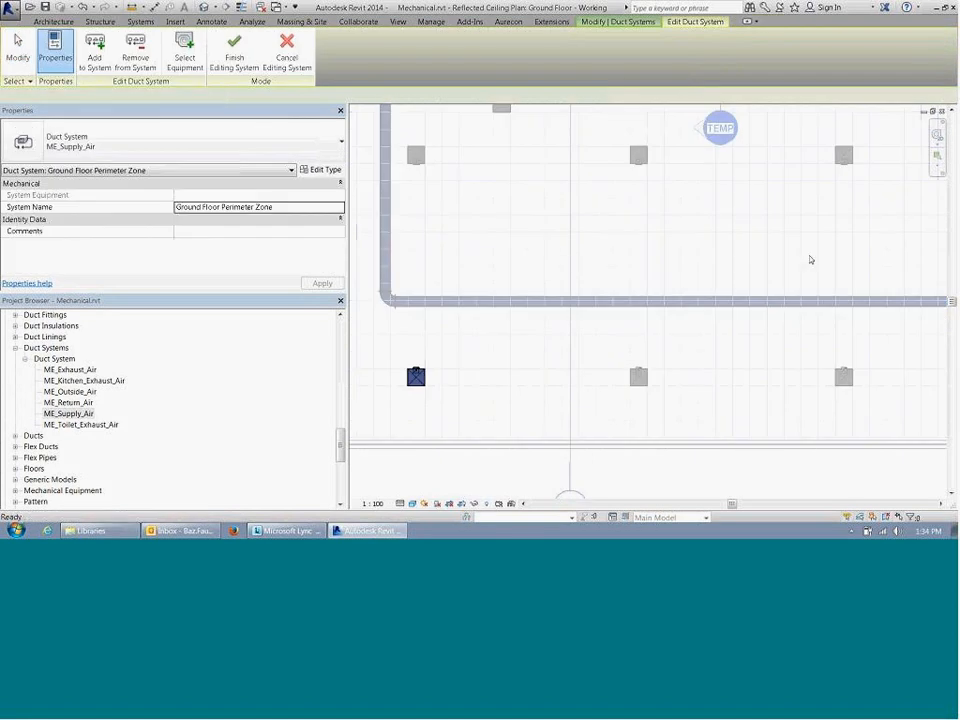
Step: Add the other three diffusers in the row below the horizontal duct to the Ground Floor Perimeter Zone system
{"action": "middle_click_drag", "start_coordinate": [549, 251], "coordinate": [595, 220]}
{"action": "scroll", "coordinate": [596, 220], "scroll_direction": "down", "scroll_amount": 2}
{"action": "middle_click_drag", "start_coordinate": [576, 268], "coordinate": [550, 330]}
{"action": "middle_click_drag", "start_coordinate": [572, 258], "coordinate": [580, 327]}
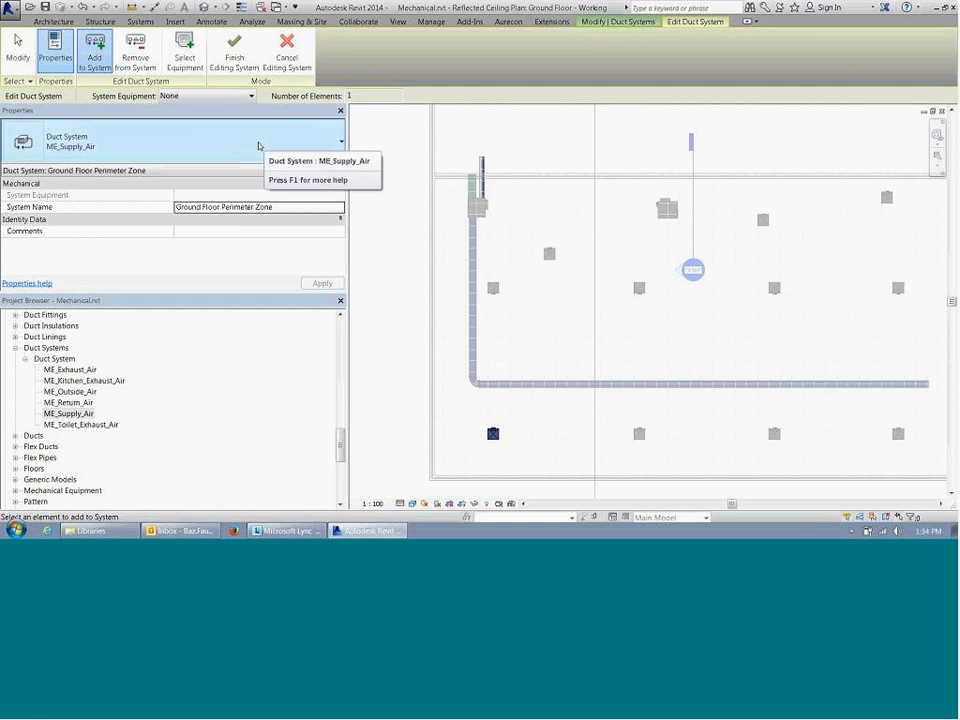
{"action": "middle_click_drag", "start_coordinate": [660, 398], "coordinate": [631, 379]}
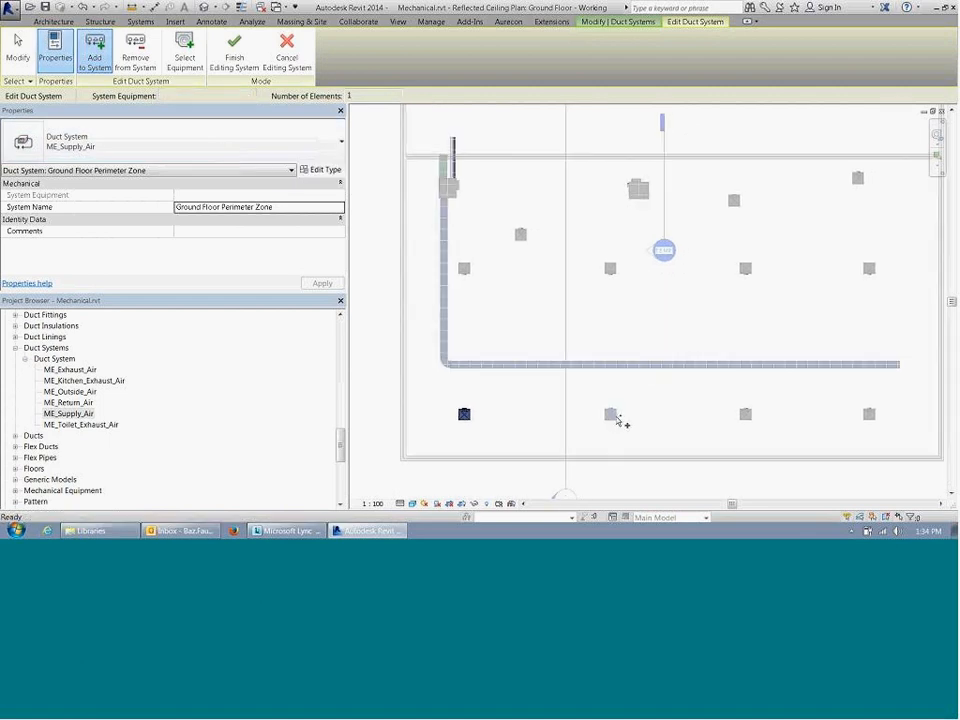
{"action": "left_click", "coordinate": [612, 415]}
{"action": "left_click", "coordinate": [747, 414]}
{"action": "left_click", "coordinate": [870, 415]}
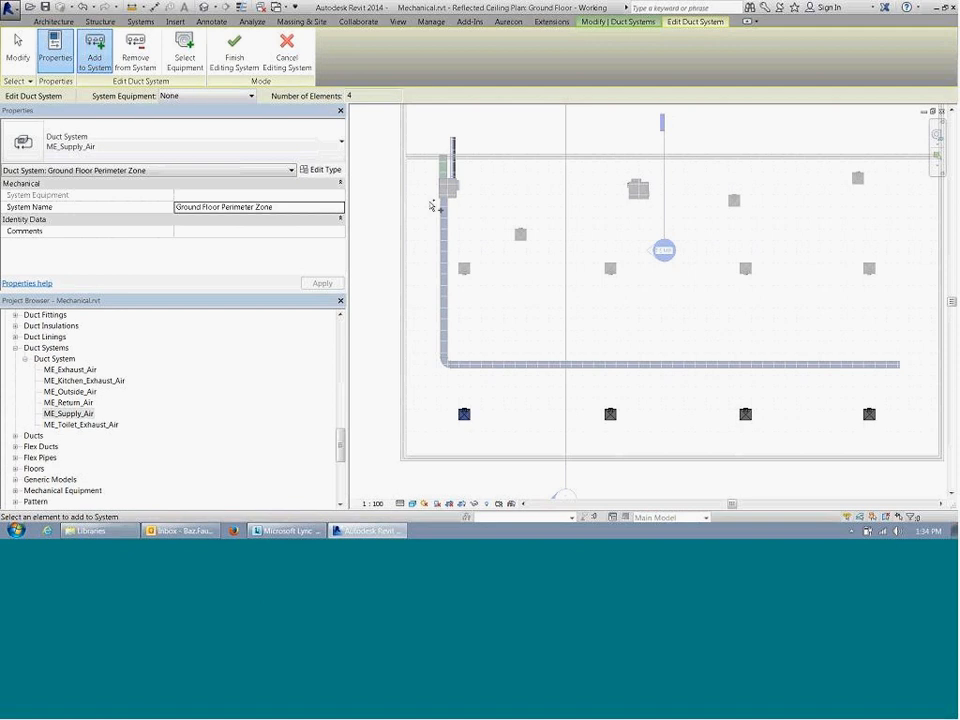
Step: Review the equipment available to serve the system, leave System Equipment as None and finish editing the system
{"action": "left_click", "coordinate": [184, 58]}
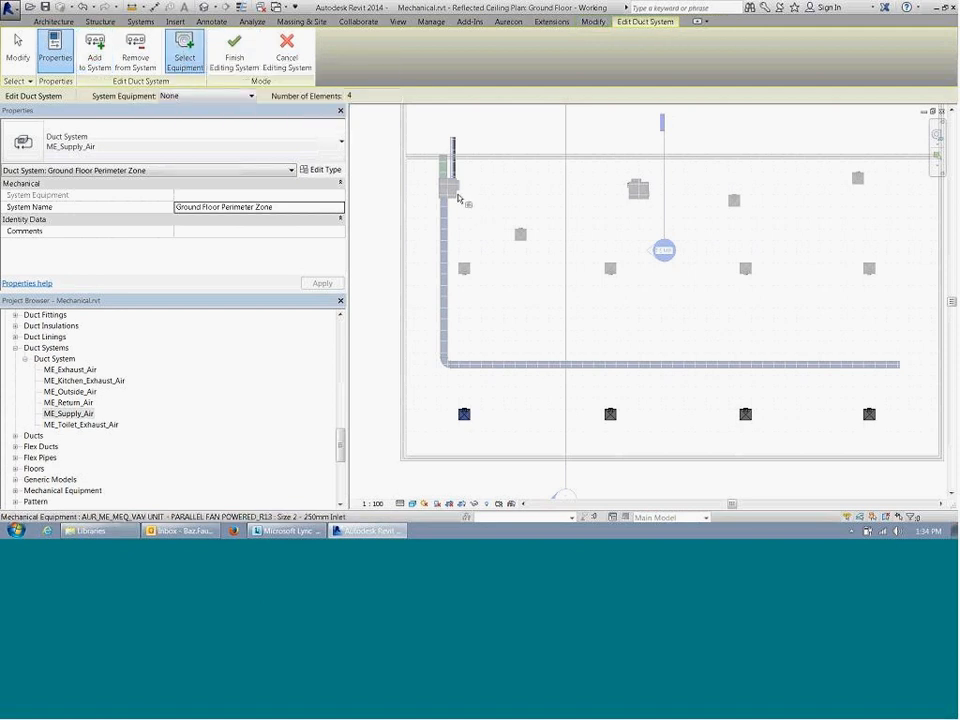
{"action": "left_click", "coordinate": [238, 97]}
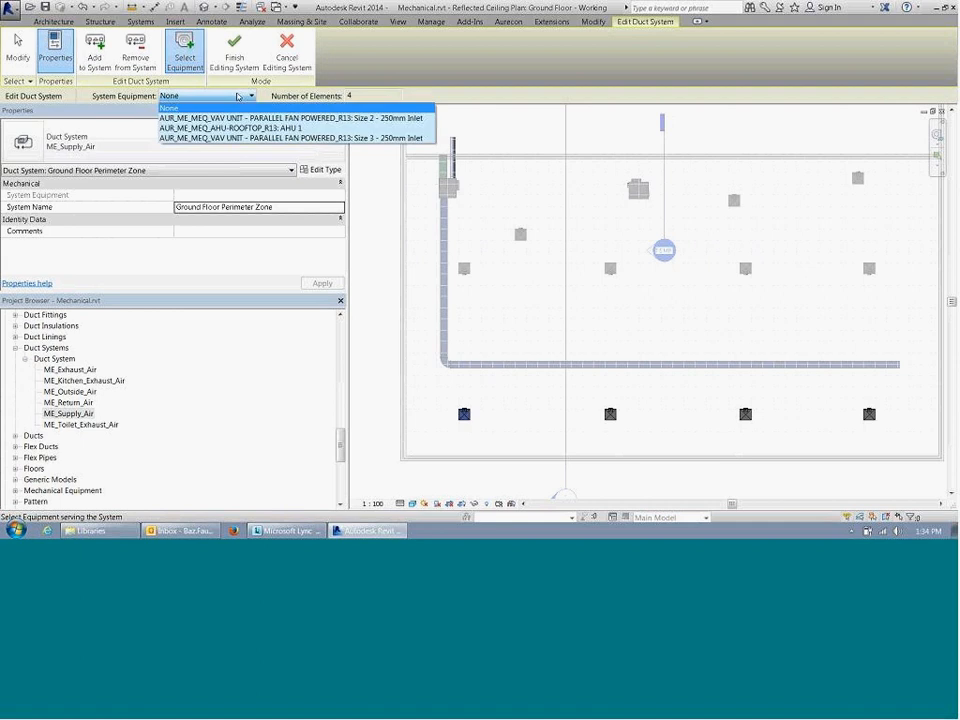
{"action": "left_click", "coordinate": [238, 97]}
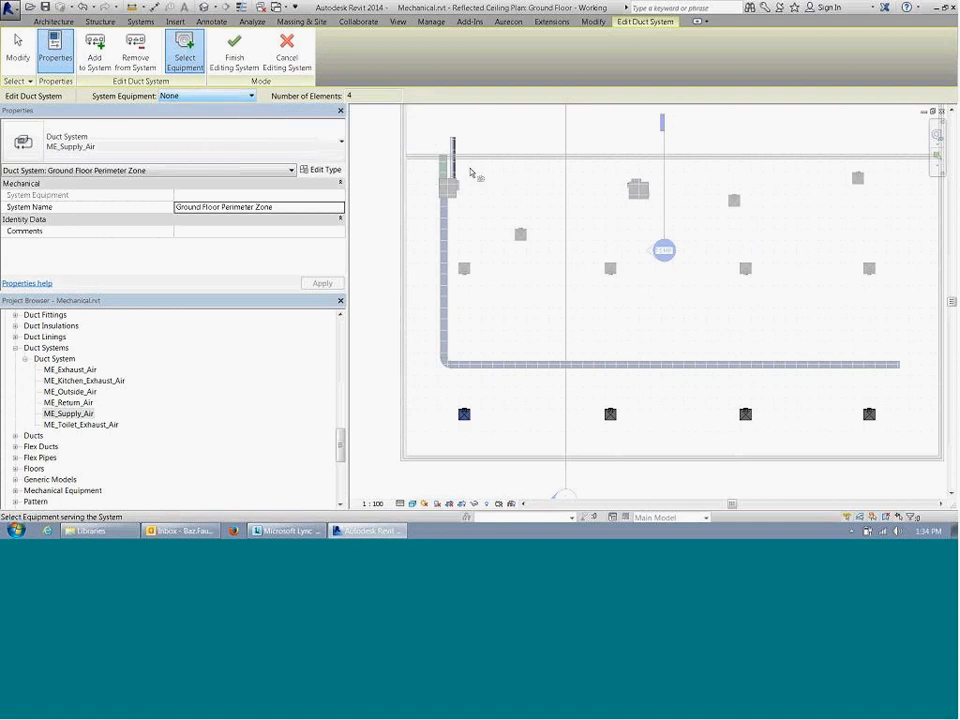
{"action": "left_click", "coordinate": [236, 54]}
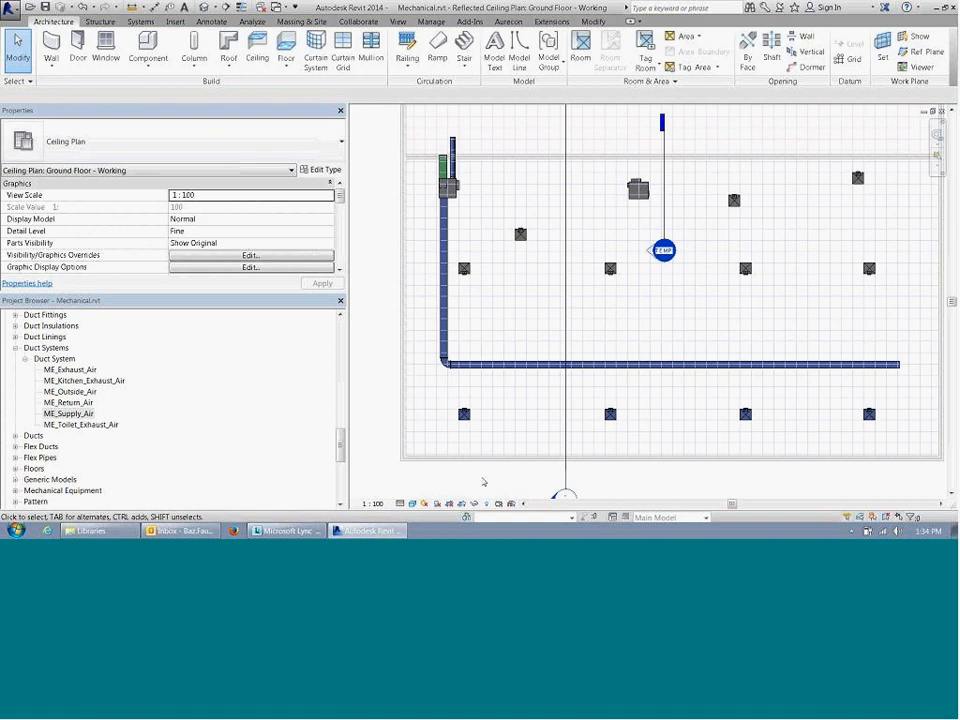
Step: Inspect the system data of the lower-left diffuser and highlight all members of the Ground Floor Perimeter Zone system
{"action": "left_click", "coordinate": [466, 414]}
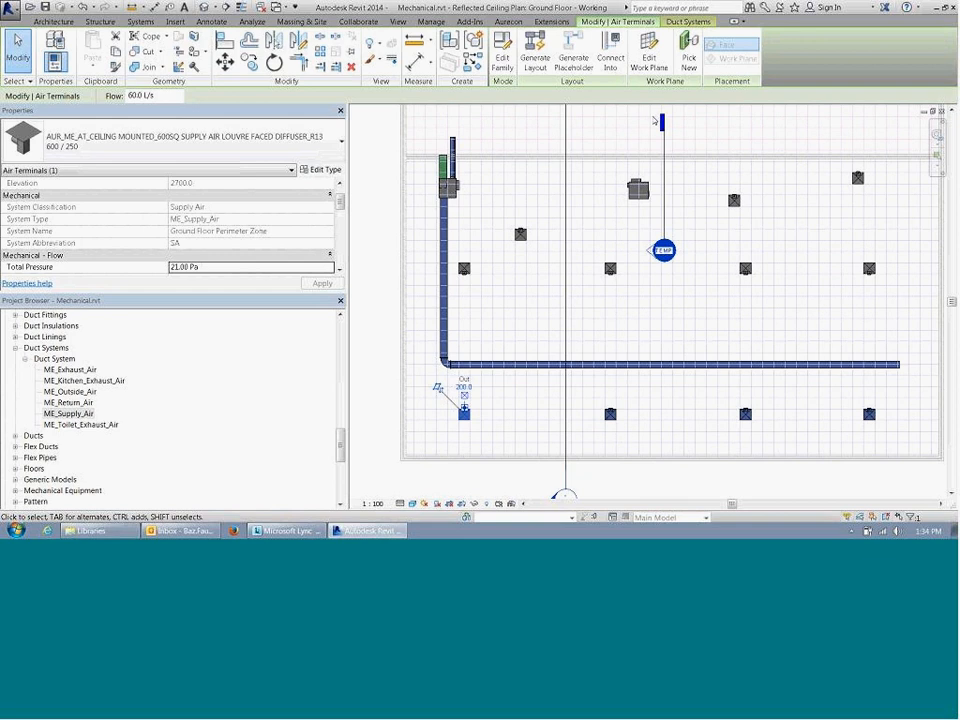
{"action": "left_click", "coordinate": [643, 421]}
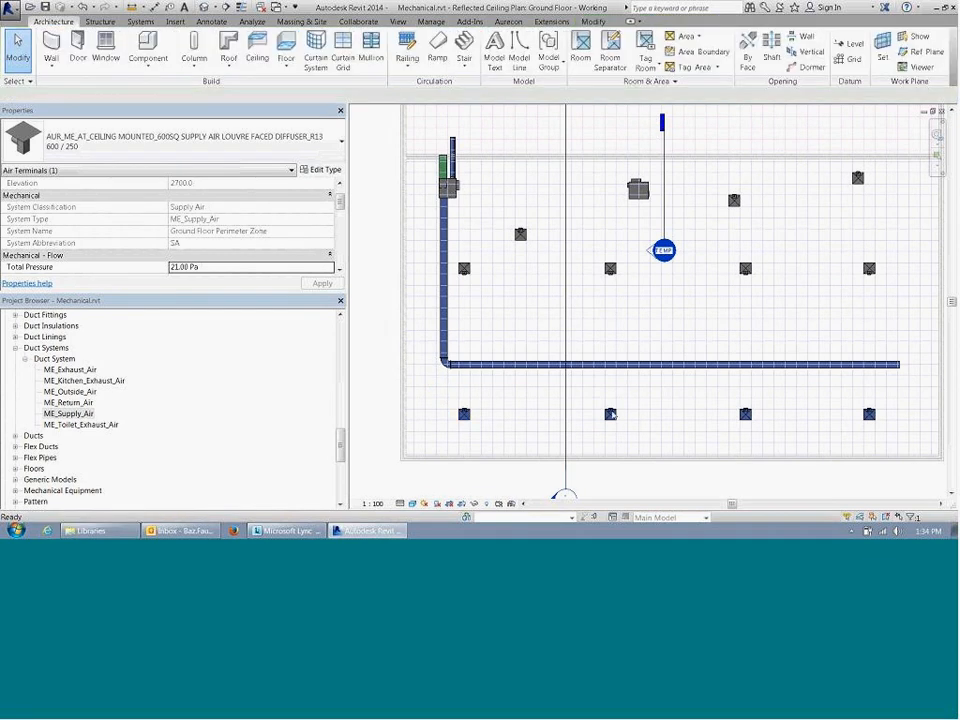
{"action": "key", "text": "Tab"}
{"action": "left_click", "coordinate": [612, 414]}
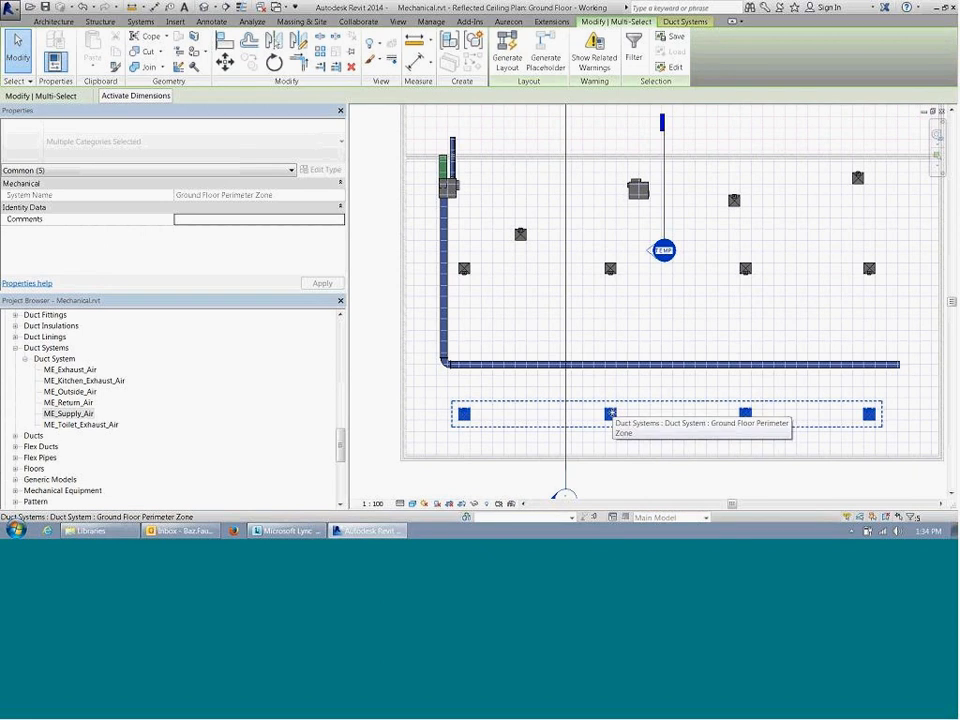
{"action": "key", "text": "Escape"}
{"action": "left_click", "coordinate": [465, 415]}
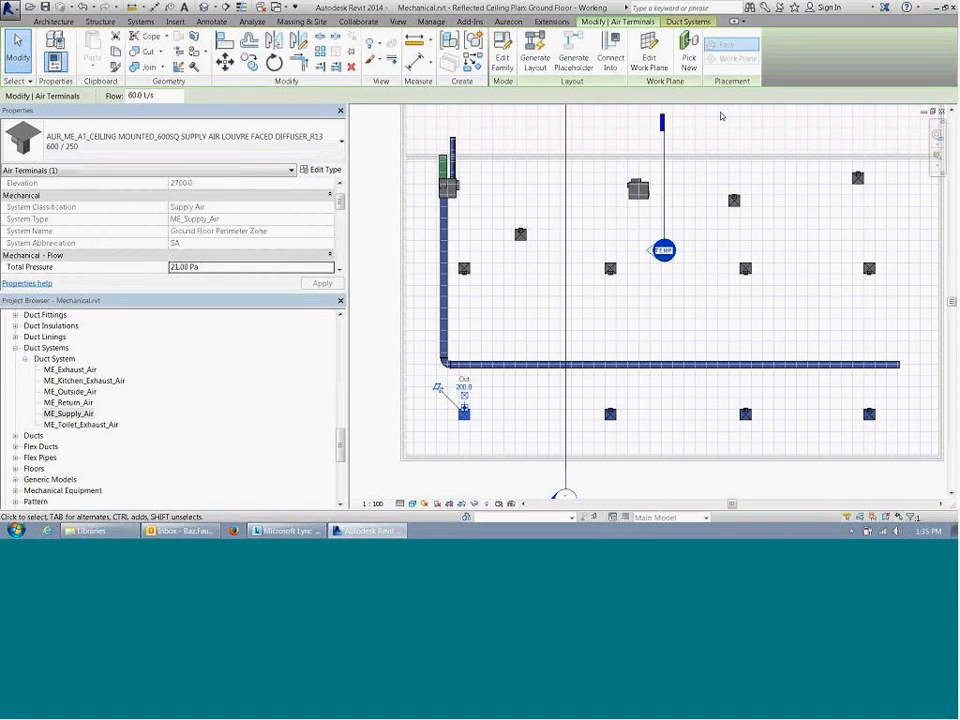
{"action": "key", "text": "Escape"}
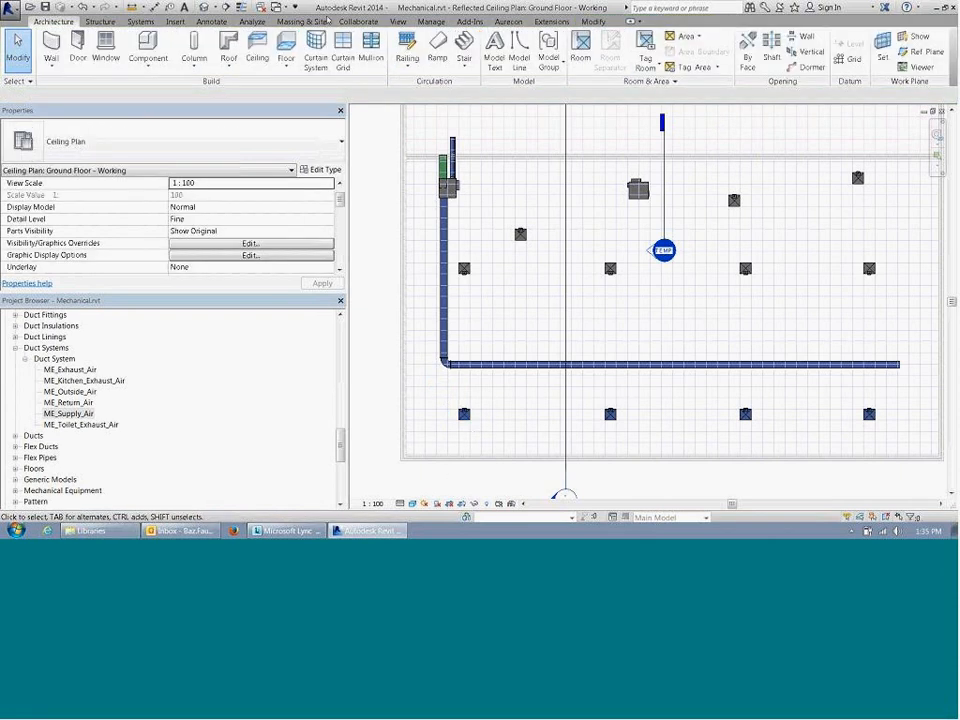
Step: Show the System Browser and widen it so the system columns are readable
{"action": "left_click", "coordinate": [398, 21]}
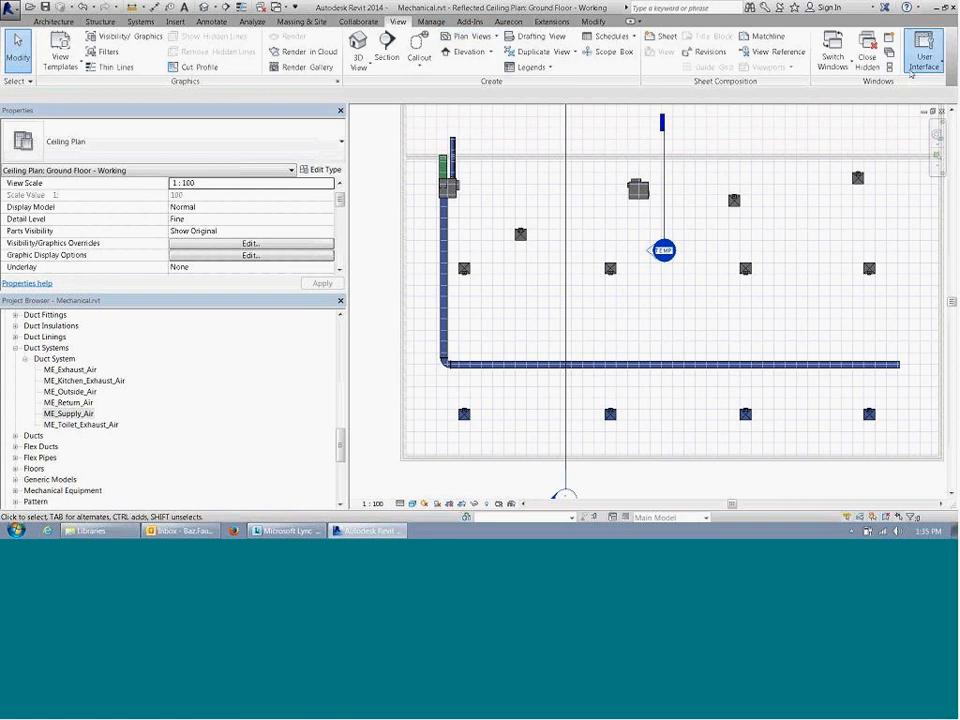
{"action": "left_click", "coordinate": [924, 55]}
{"action": "left_click", "coordinate": [879, 109]}
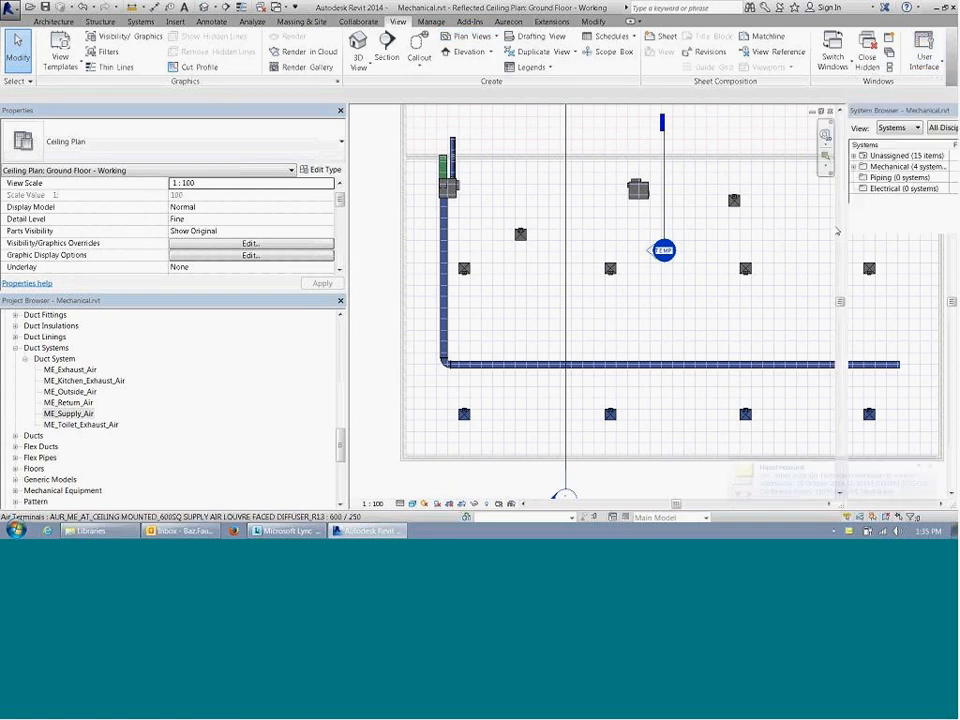
{"action": "left_click_drag", "start_coordinate": [849, 212], "coordinate": [770, 210]}
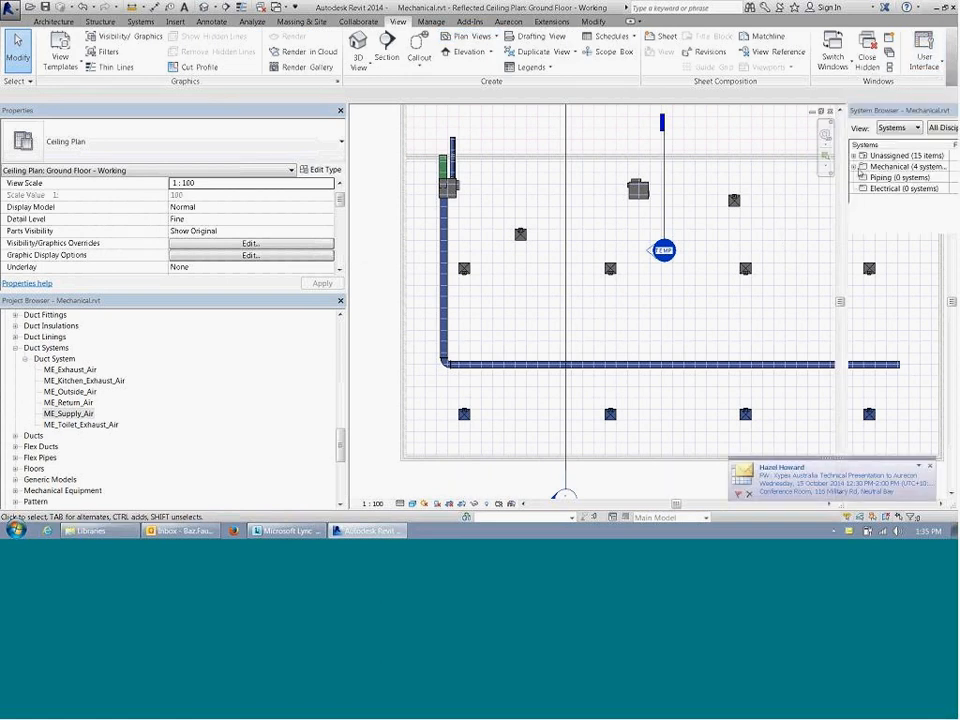
Step: Expand the Mechanical, ME_Supply_Air and Ground Floor Perimeter Zone entries in the System Browser and widen the Systems column
{"action": "left_click", "coordinate": [776, 166]}
{"action": "left_click", "coordinate": [785, 188]}
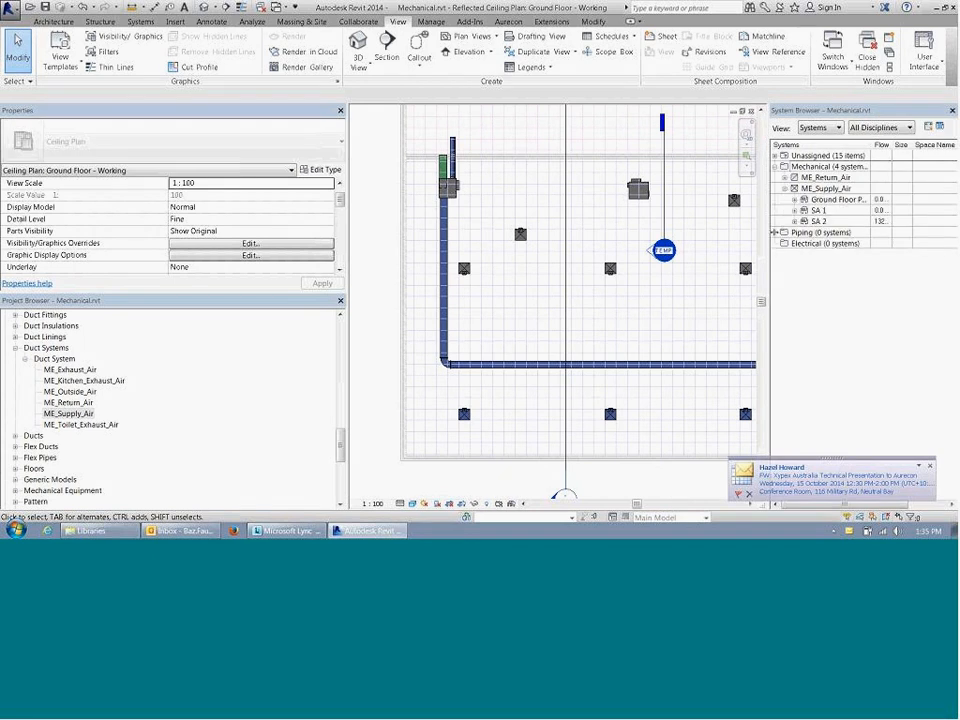
{"action": "left_click", "coordinate": [795, 199]}
{"action": "left_click", "coordinate": [818, 210]}
{"action": "left_click", "coordinate": [797, 199]}
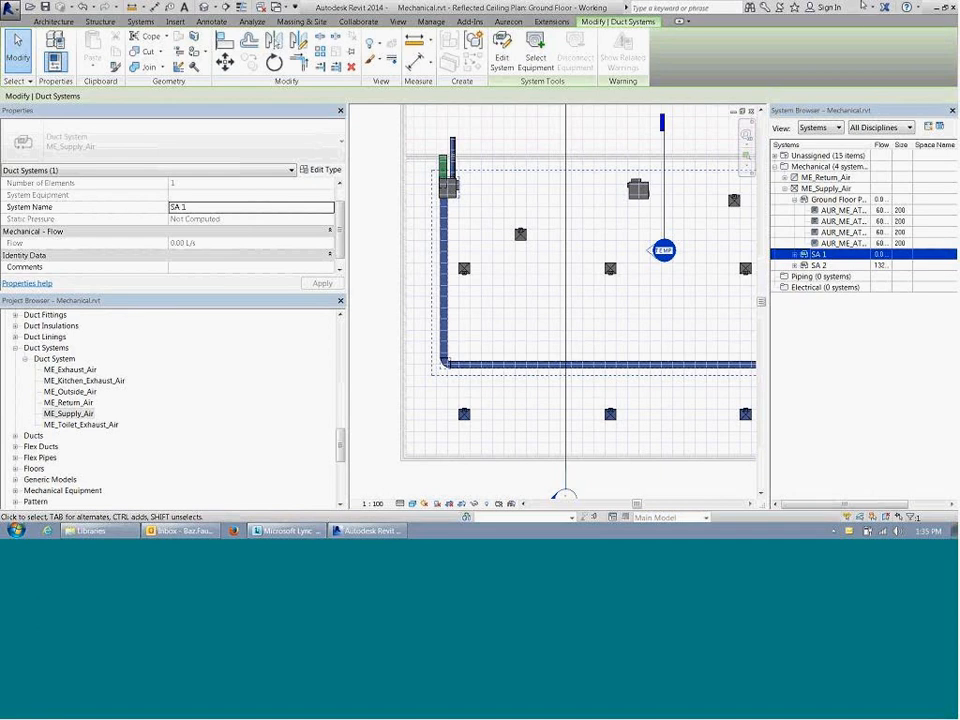
{"action": "left_click_drag", "start_coordinate": [870, 145], "coordinate": [921, 145]}
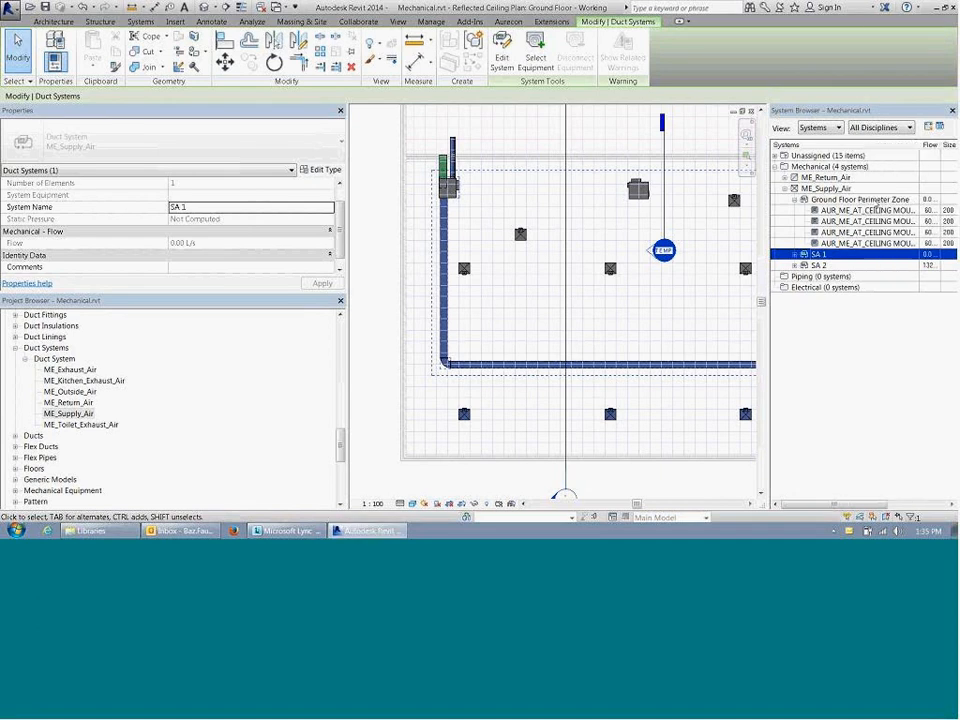
Step: Display the properties of the Ground Floor Perimeter Zone system and try to assign the fan powered VAV unit as its equipment
{"action": "left_click", "coordinate": [851, 200]}
{"action": "right_click", "coordinate": [851, 200]}
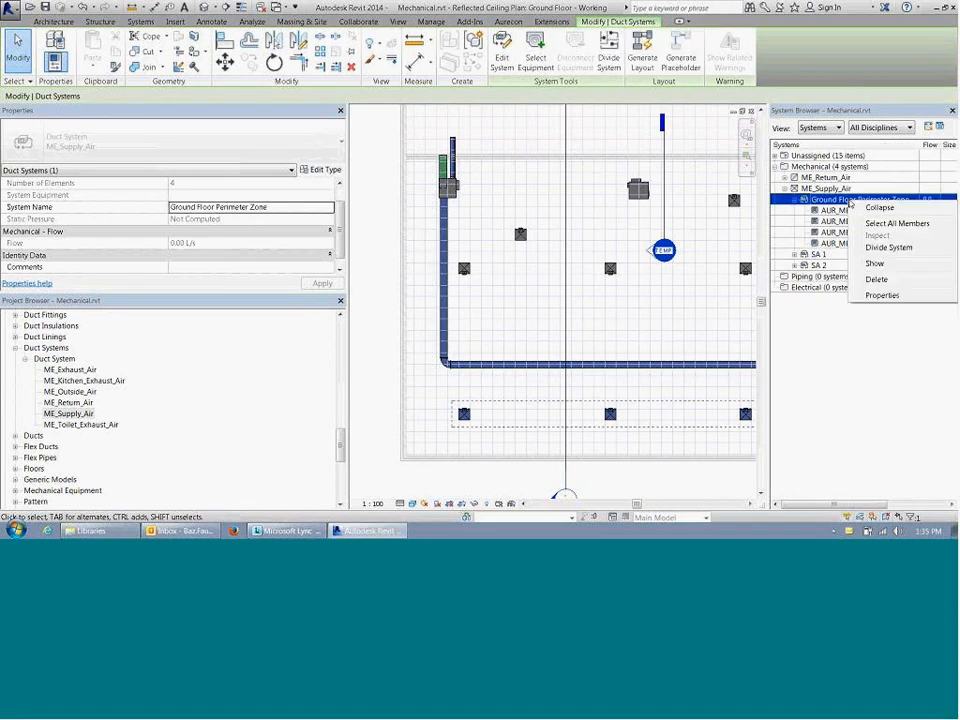
{"action": "left_click", "coordinate": [918, 298]}
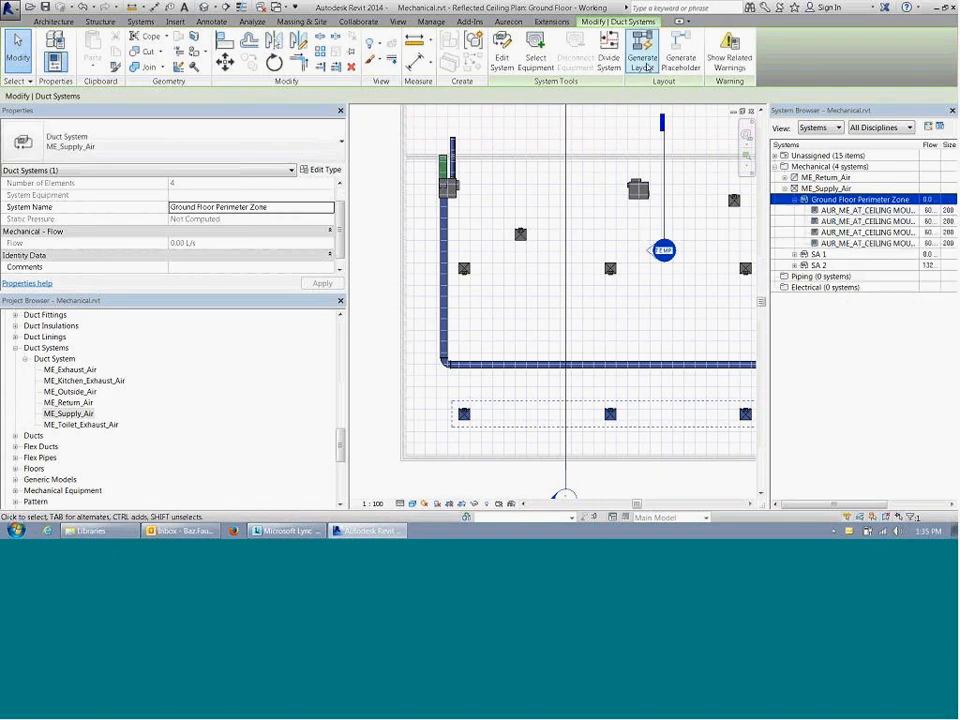
{"action": "left_click", "coordinate": [536, 62]}
{"action": "left_click", "coordinate": [449, 188]}
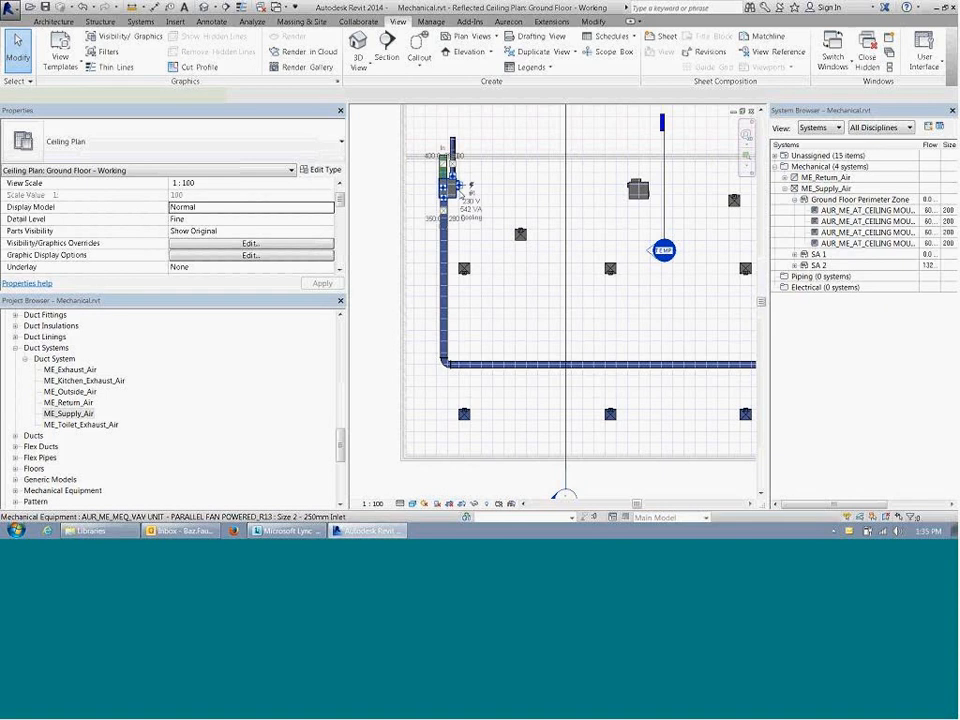
{"action": "left_click", "coordinate": [455, 189]}
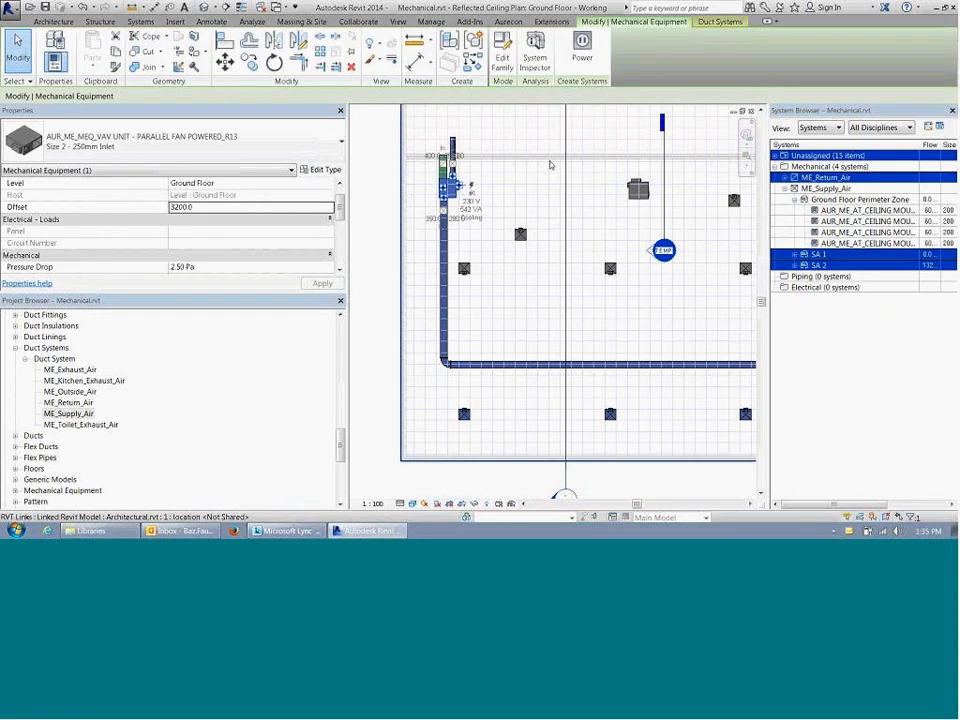
Step: Inspect the diffusers belonging to the Ground Floor Perimeter Zone system and review that system's properties
{"action": "left_click", "coordinate": [852, 221]}
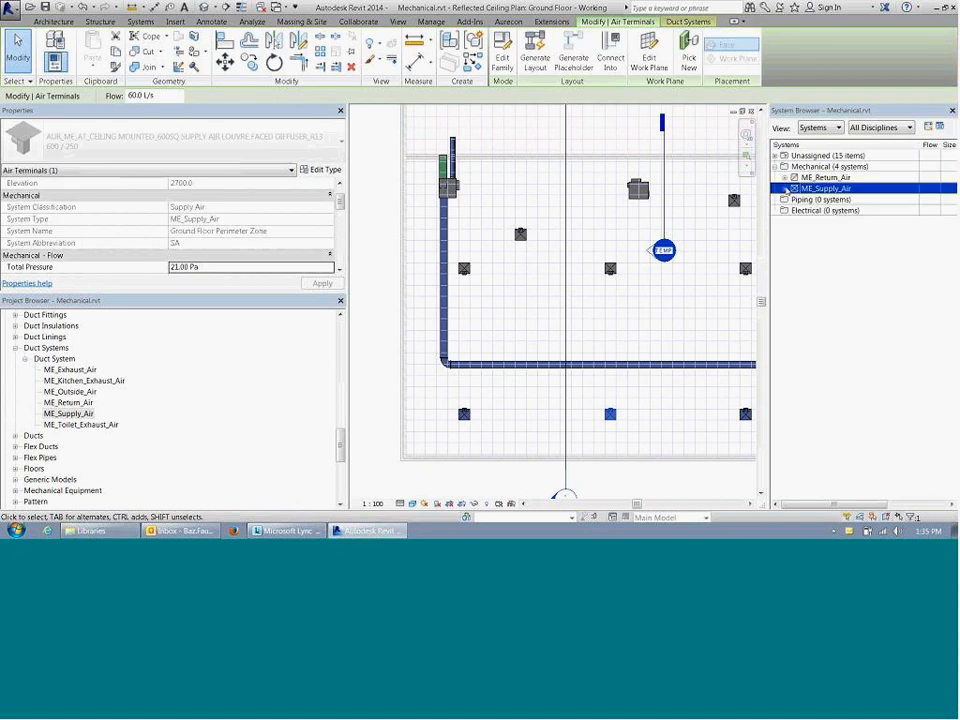
{"action": "left_click", "coordinate": [876, 233]}
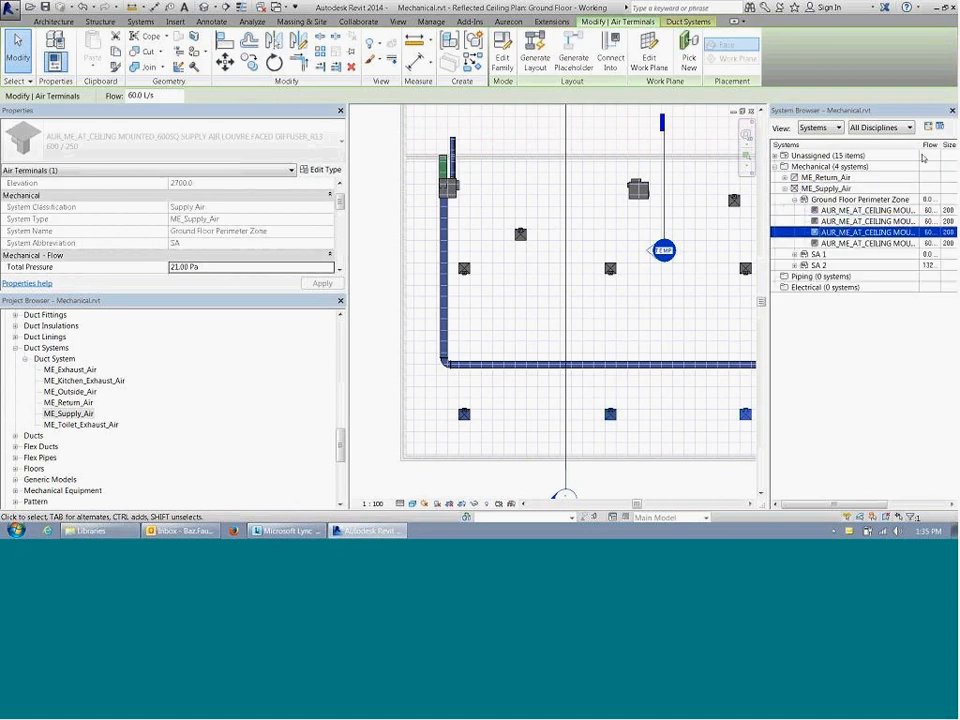
{"action": "key", "text": "Escape"}
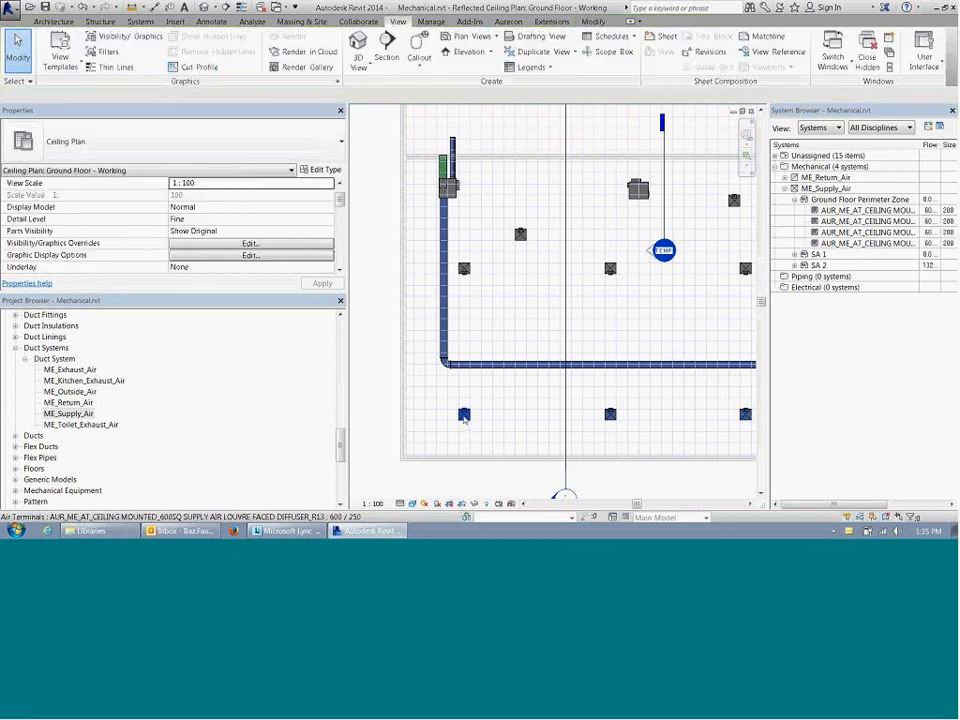
{"action": "left_click", "coordinate": [464, 418]}
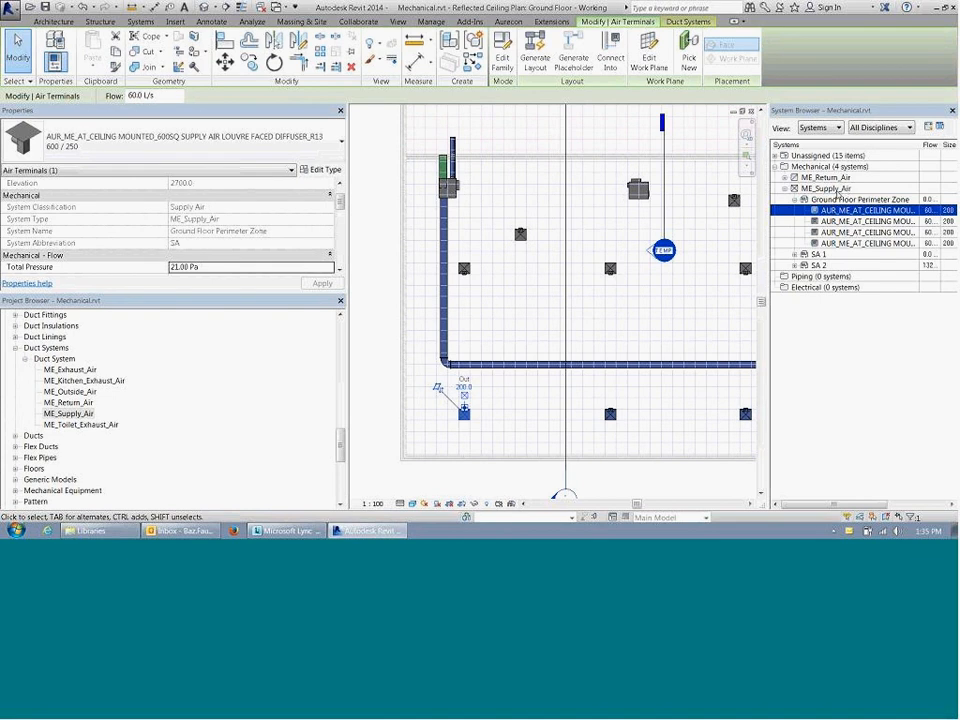
{"action": "right_click", "coordinate": [822, 199]}
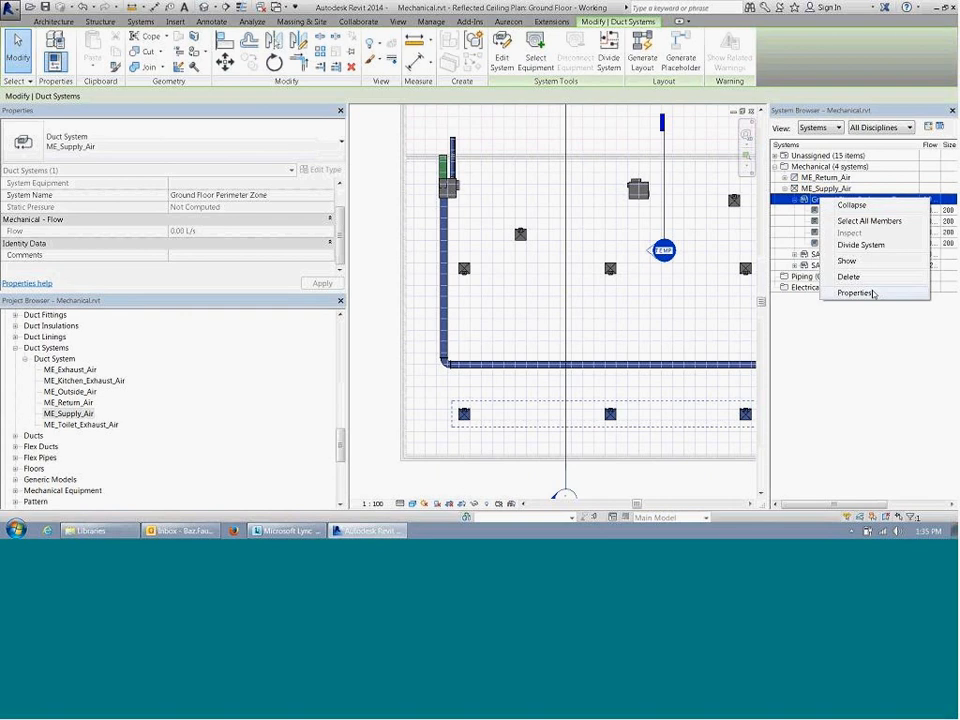
{"action": "left_click", "coordinate": [843, 293]}
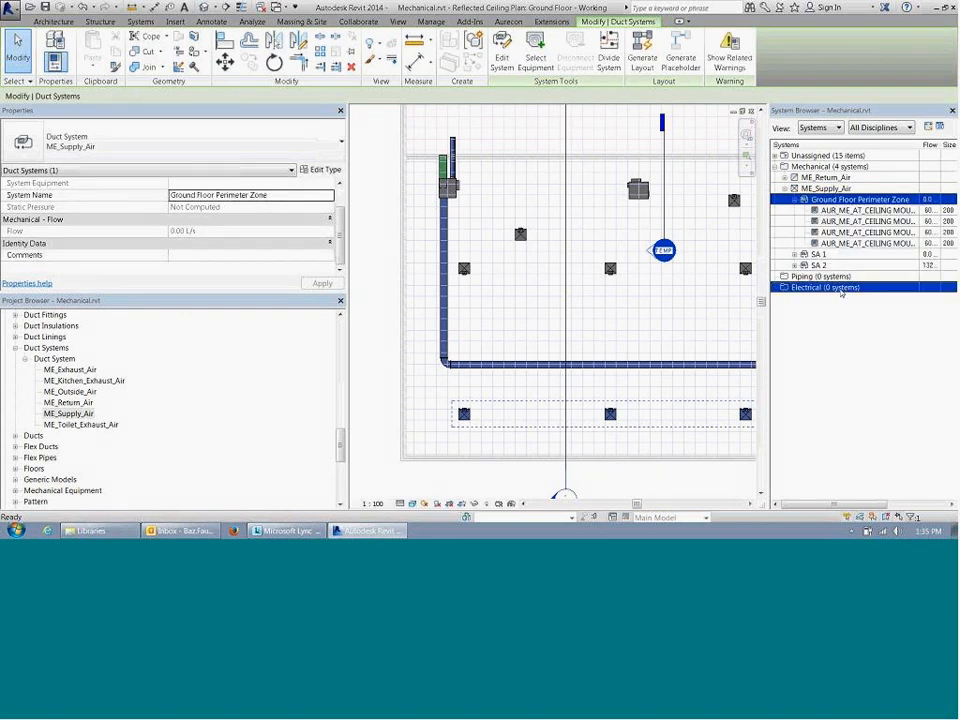
Step: Open the SA 1 supply air system of the fan powered VAV unit for editing
{"action": "key", "text": "Escape"}
{"action": "left_click", "coordinate": [455, 192]}
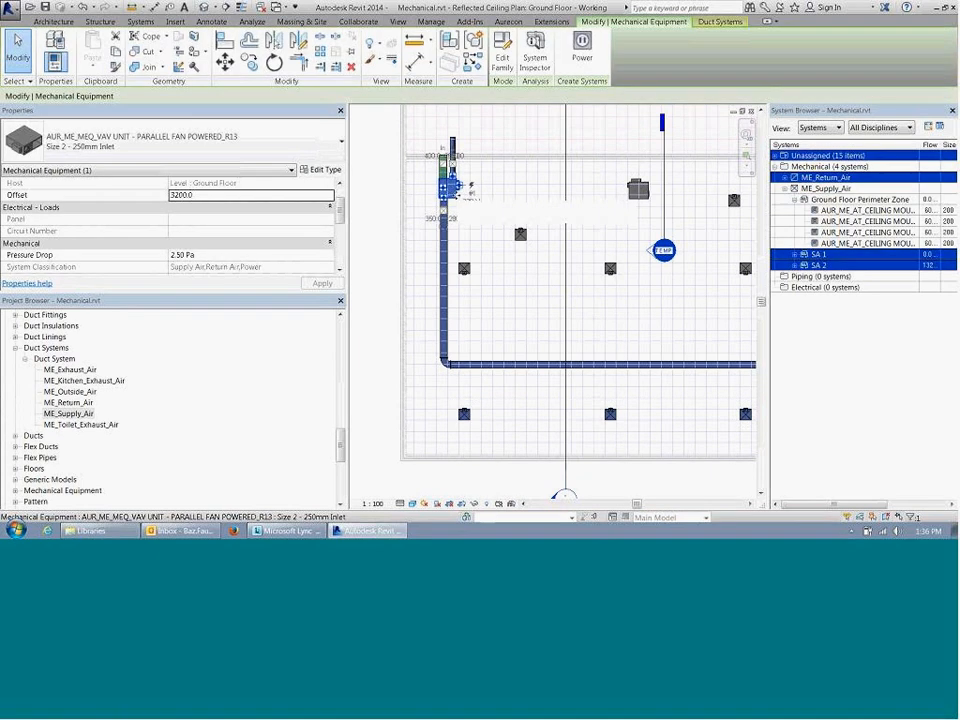
{"action": "left_click", "coordinate": [719, 21]}
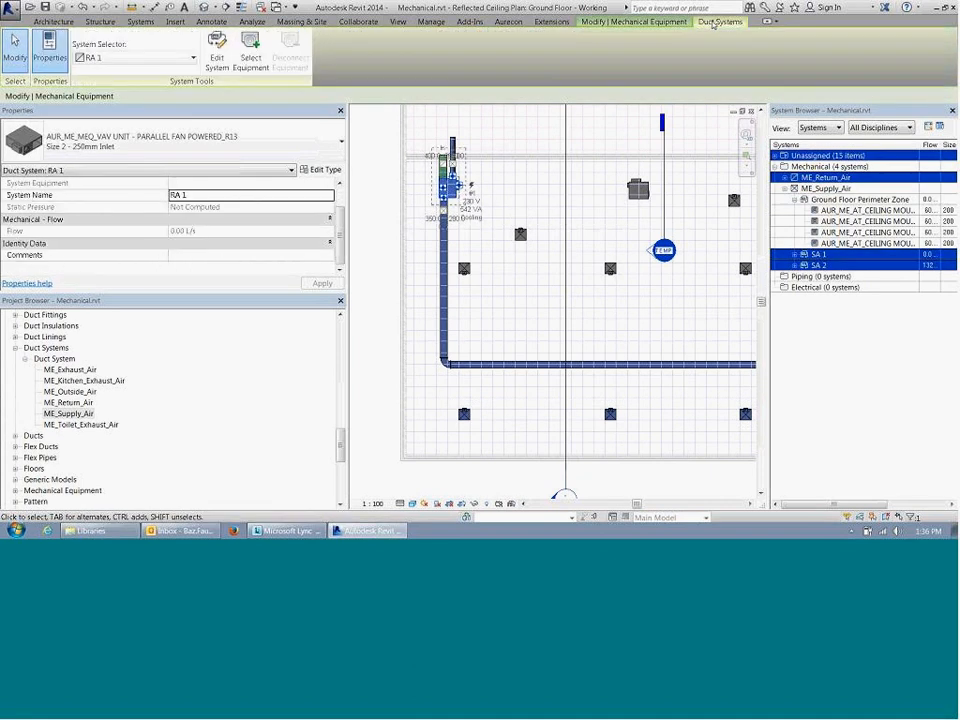
{"action": "left_click", "coordinate": [167, 60]}
{"action": "left_click", "coordinate": [94, 86]}
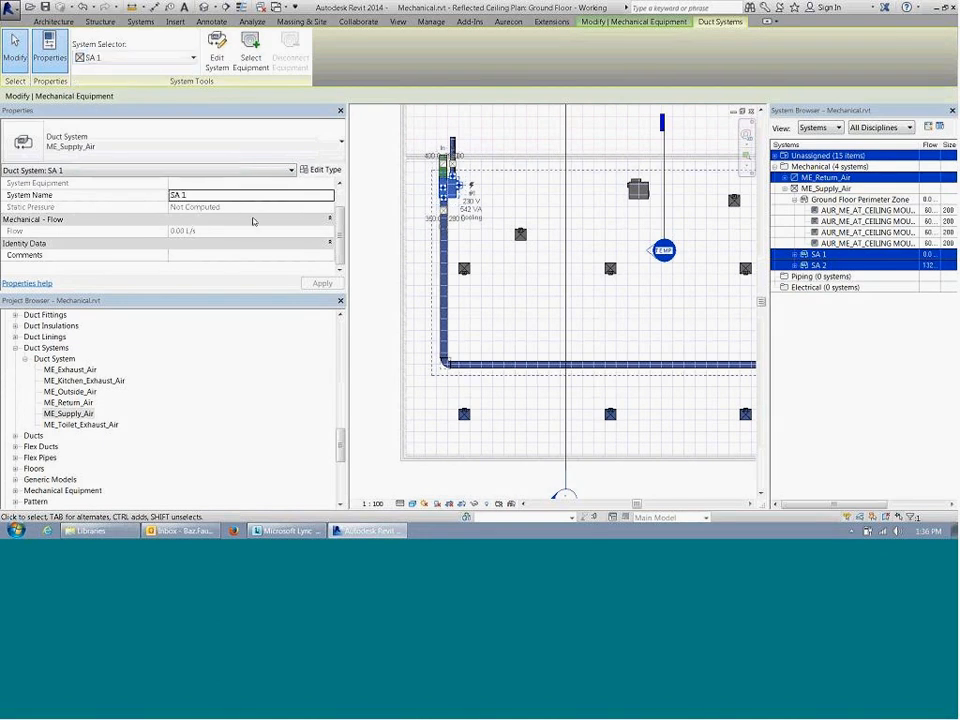
{"action": "left_click", "coordinate": [212, 63]}
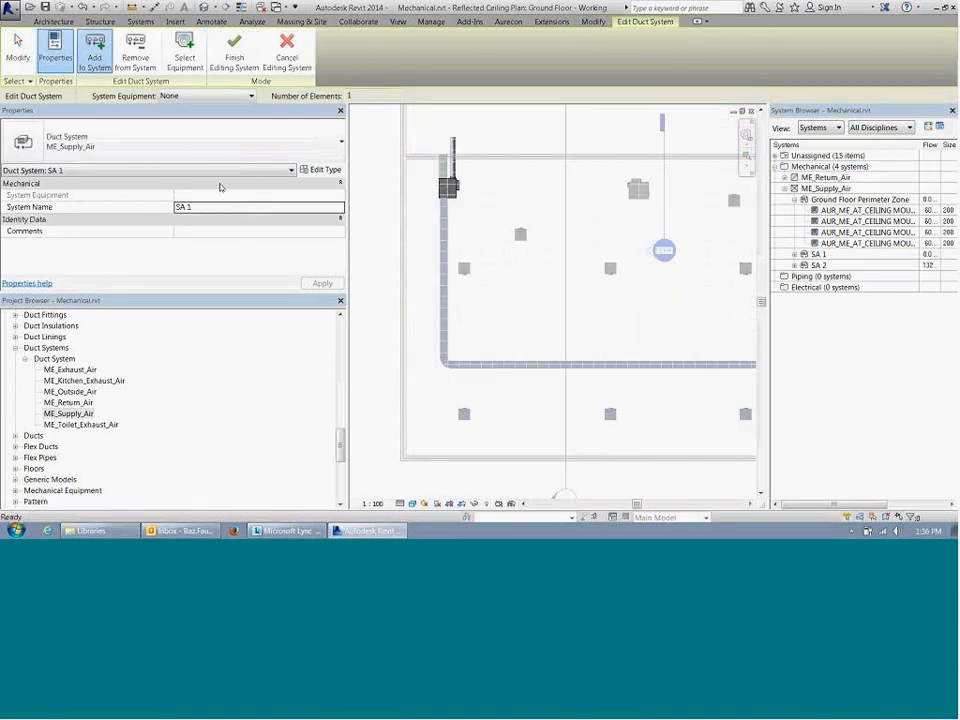
Step: Add the four perimeter diffusers below the main supply duct to SA 1 and finish editing the system
{"action": "left_click", "coordinate": [135, 50]}
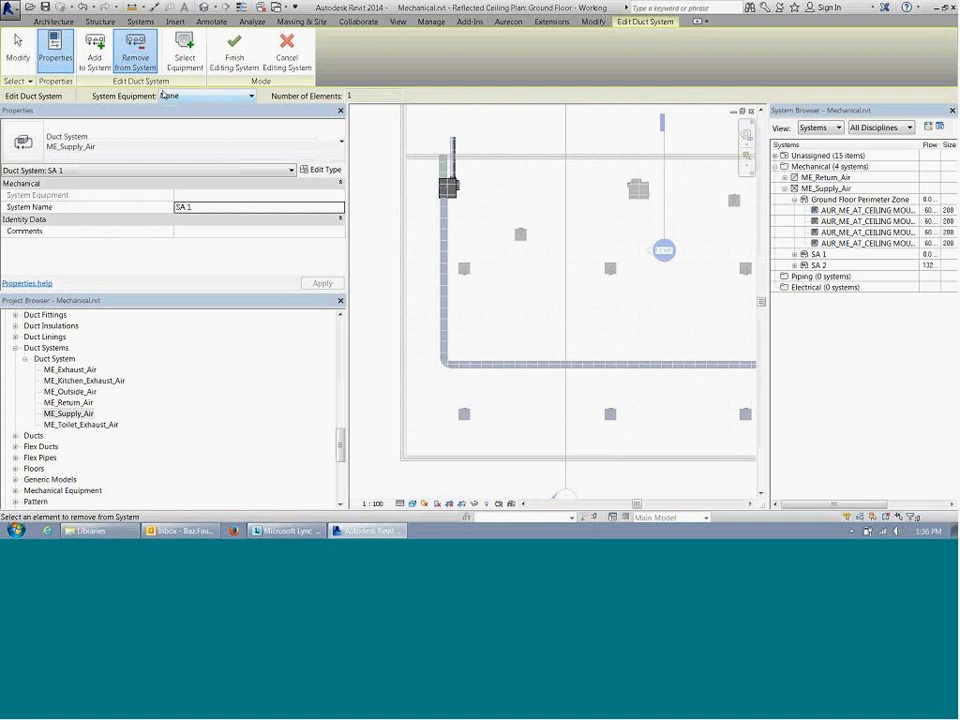
{"action": "left_click", "coordinate": [94, 46]}
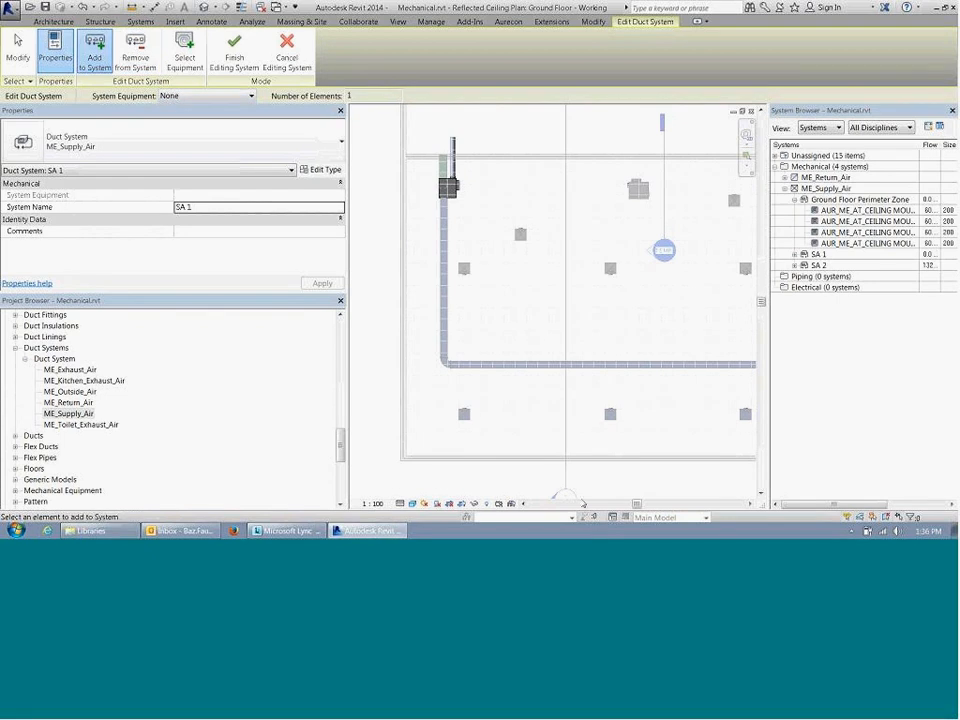
{"action": "left_click", "coordinate": [464, 413]}
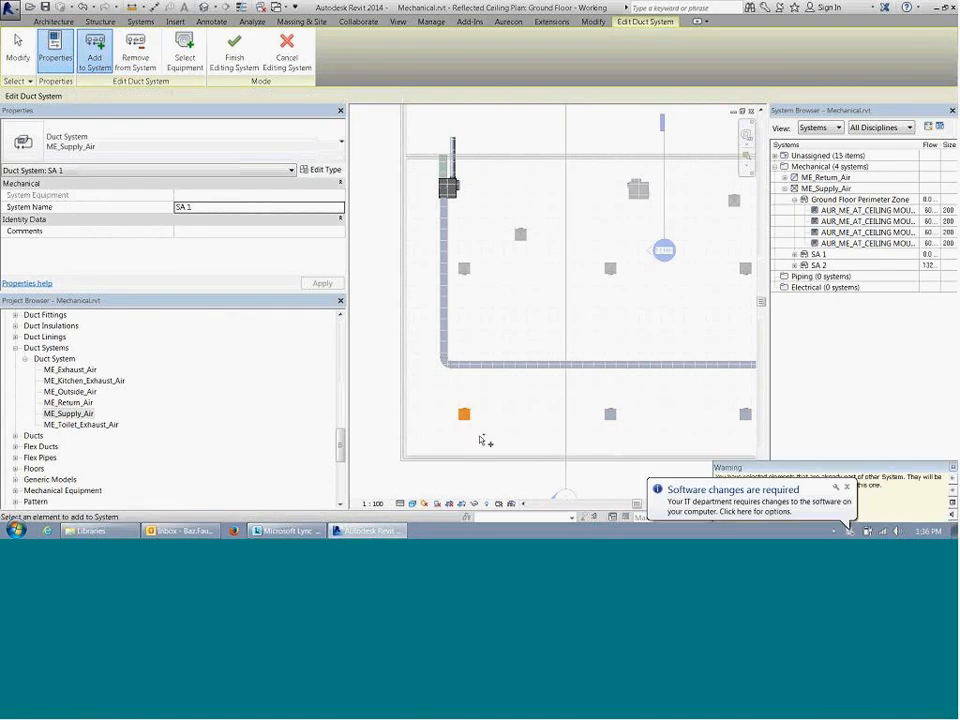
{"action": "left_click", "coordinate": [847, 489]}
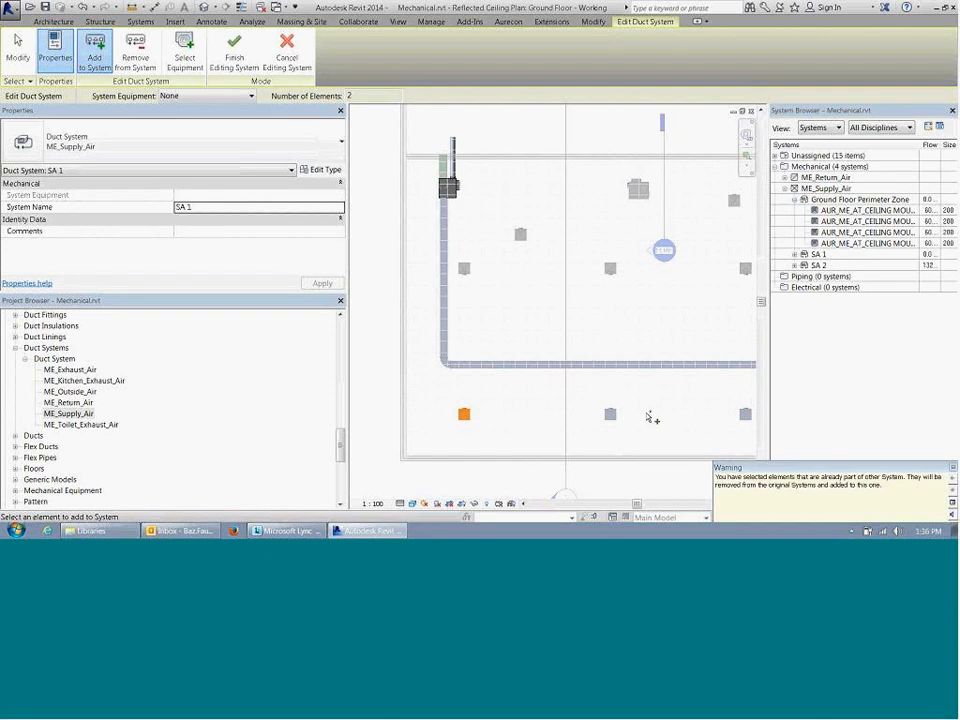
{"action": "left_click", "coordinate": [610, 413]}
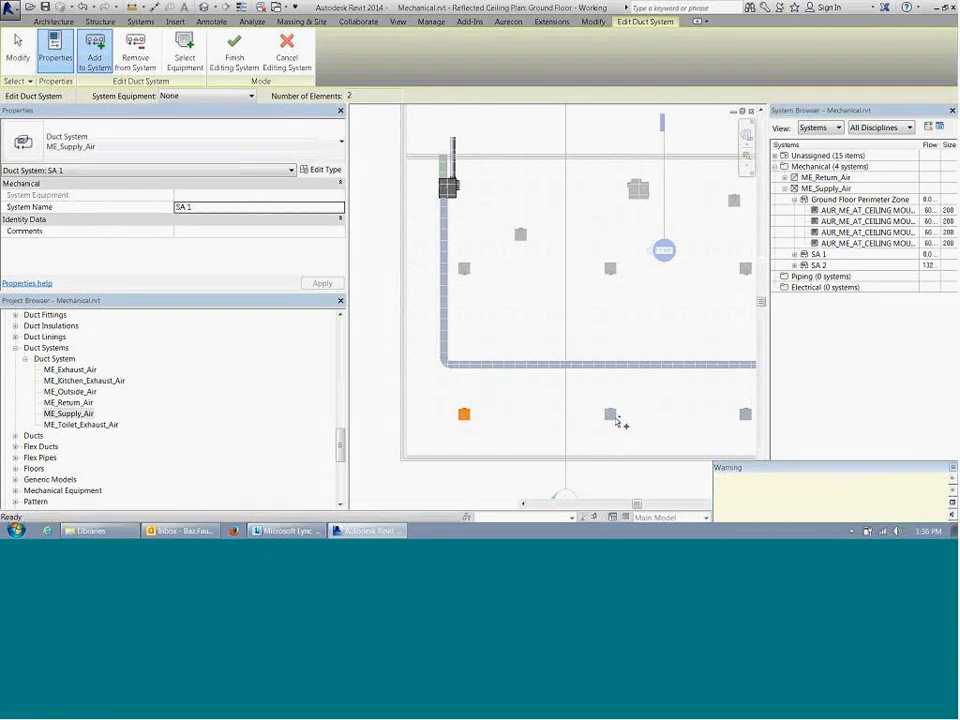
{"action": "left_click", "coordinate": [746, 413]}
{"action": "middle_click_drag", "start_coordinate": [598, 398], "coordinate": [413, 368]}
{"action": "left_click", "coordinate": [685, 386]}
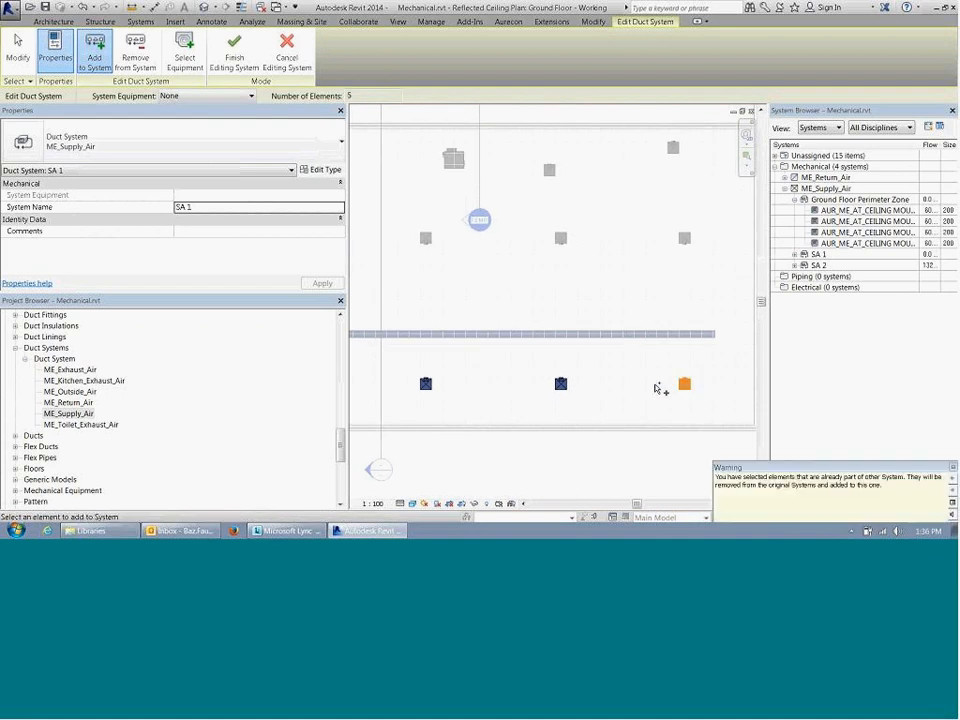
{"action": "middle_click_drag", "start_coordinate": [470, 358], "coordinate": [661, 367]}
{"action": "left_click", "coordinate": [236, 54]}
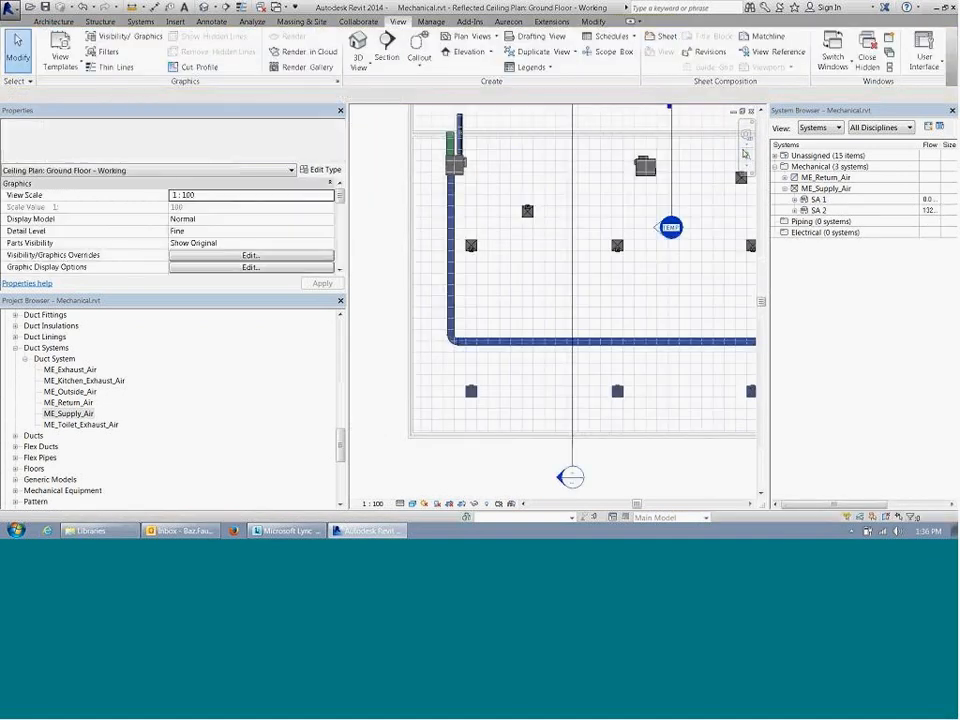
Step: Expand SA 1 and SA 2 in the System Browser to examine their members and the ME_Supply_Air properties
{"action": "left_click", "coordinate": [800, 199]}
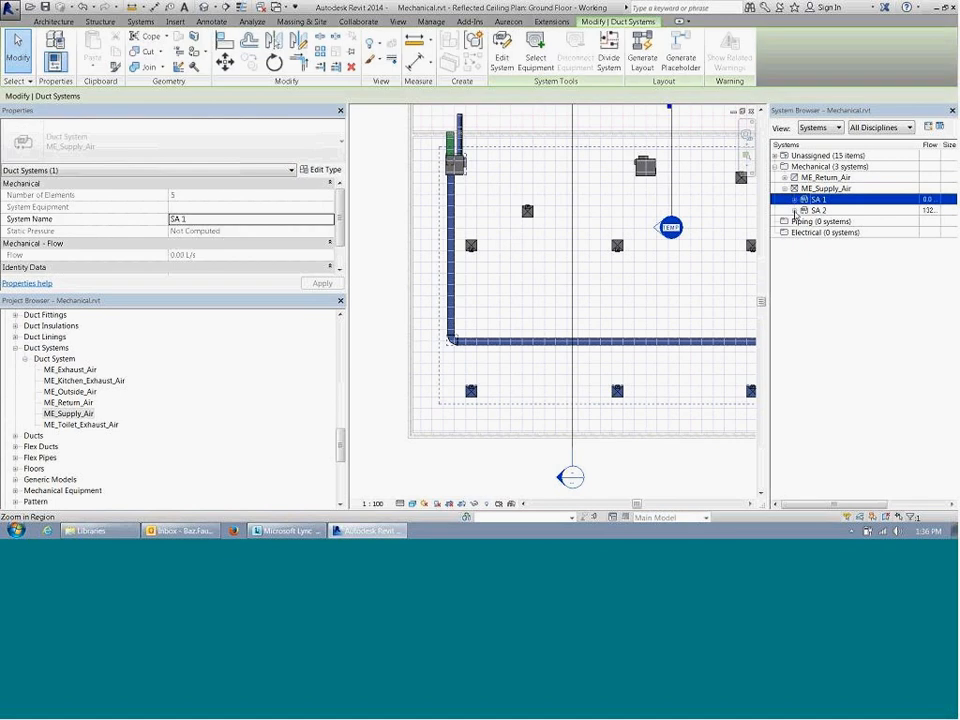
{"action": "left_click", "coordinate": [794, 199]}
{"action": "left_click", "coordinate": [815, 221]}
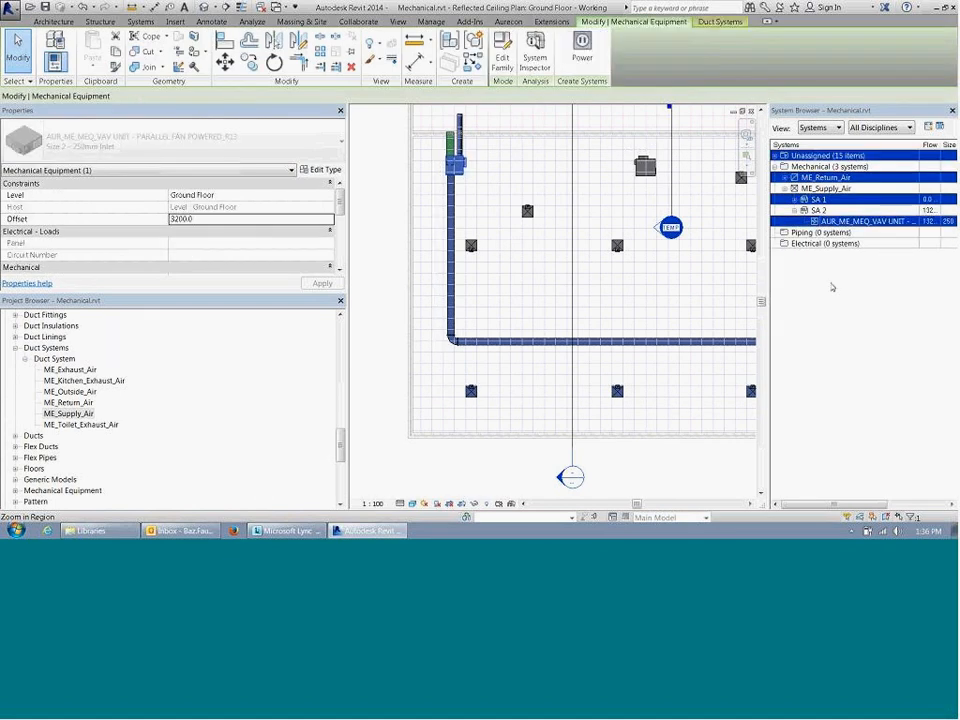
{"action": "left_click", "coordinate": [831, 287]}
{"action": "left_click", "coordinate": [795, 199]}
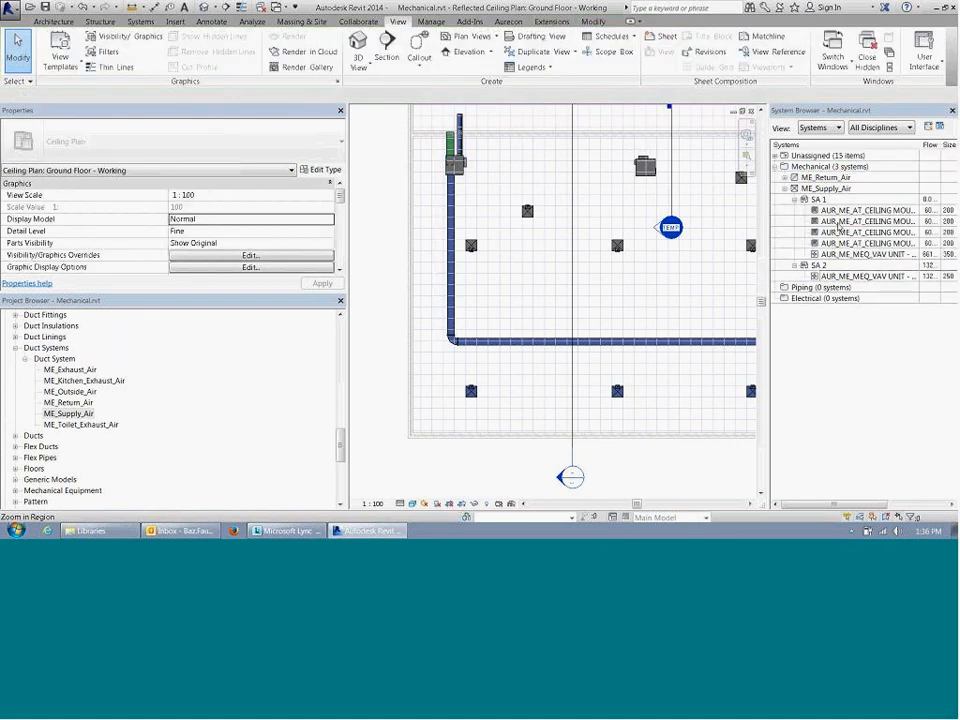
{"action": "left_click", "coordinate": [838, 227]}
{"action": "left_click", "coordinate": [832, 201]}
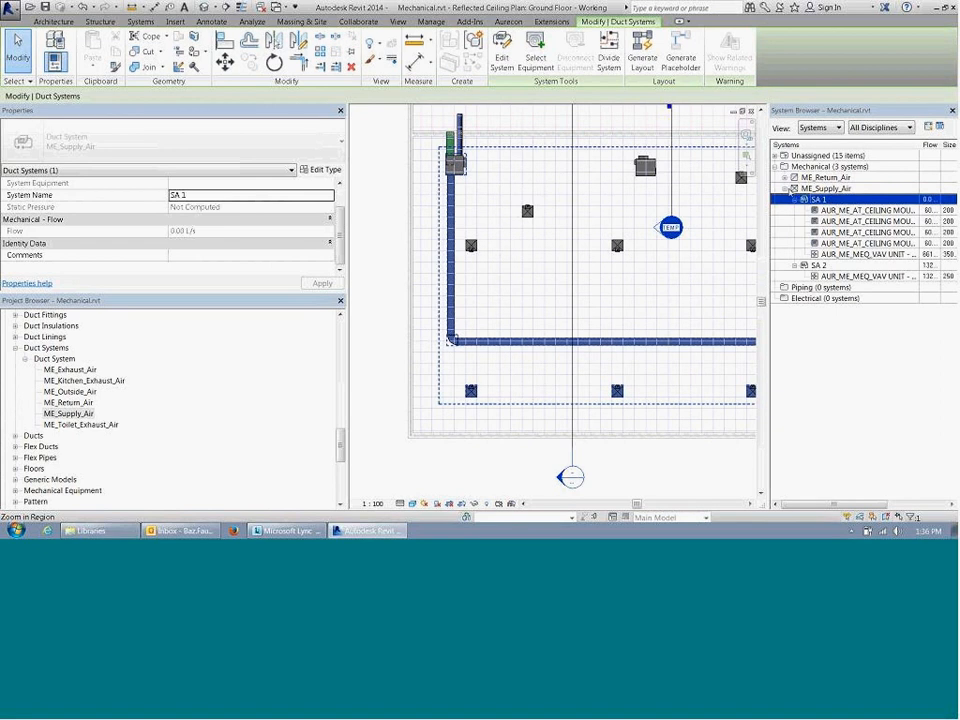
{"action": "left_click", "coordinate": [805, 189]}
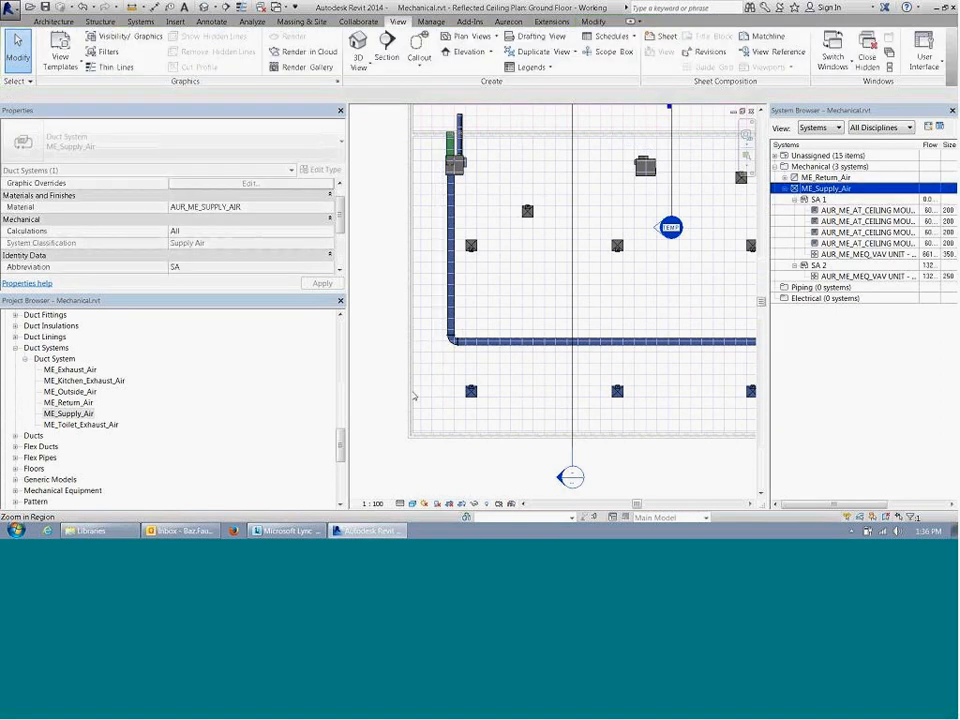
Step: Select the whole SA 1 system through the lower-left diffuser to examine its extents and properties, then clear the selection
{"action": "scroll", "coordinate": [394, 330], "scroll_direction": "down", "scroll_amount": 2}
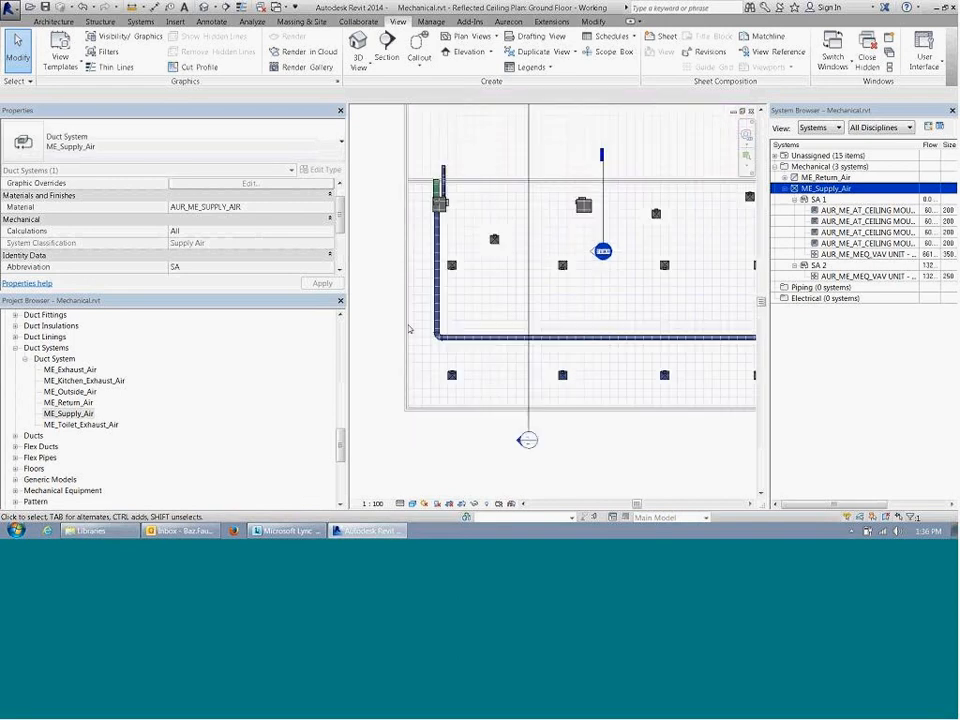
{"action": "middle_click_drag", "start_coordinate": [437, 287], "coordinate": [441, 309]}
{"action": "scroll", "coordinate": [441, 309], "scroll_direction": "up", "scroll_amount": 1}
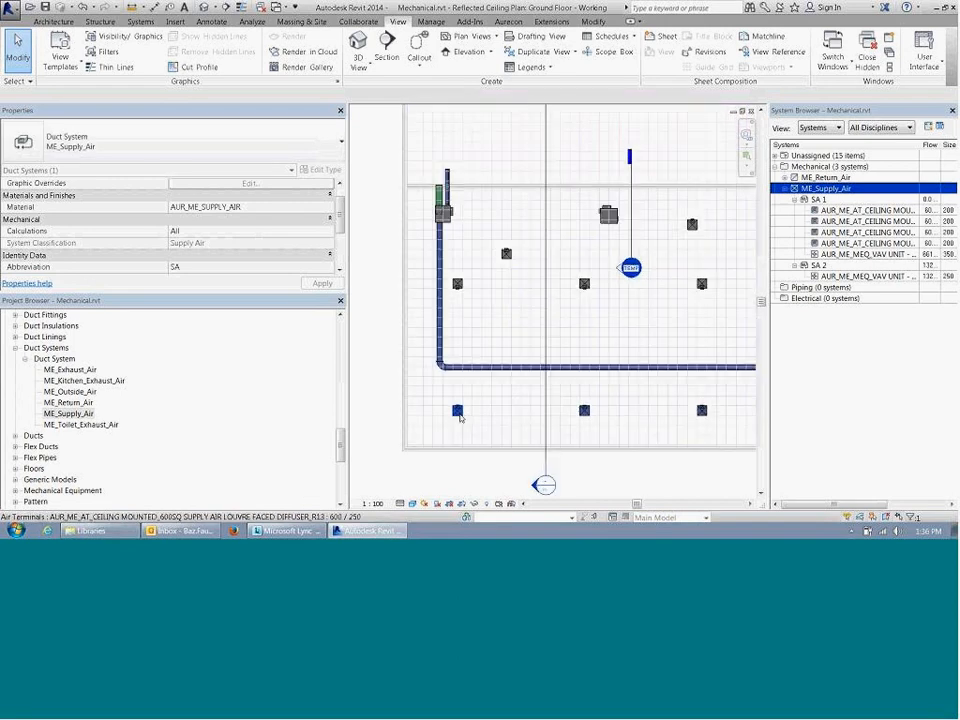
{"action": "key", "text": "Tab"}
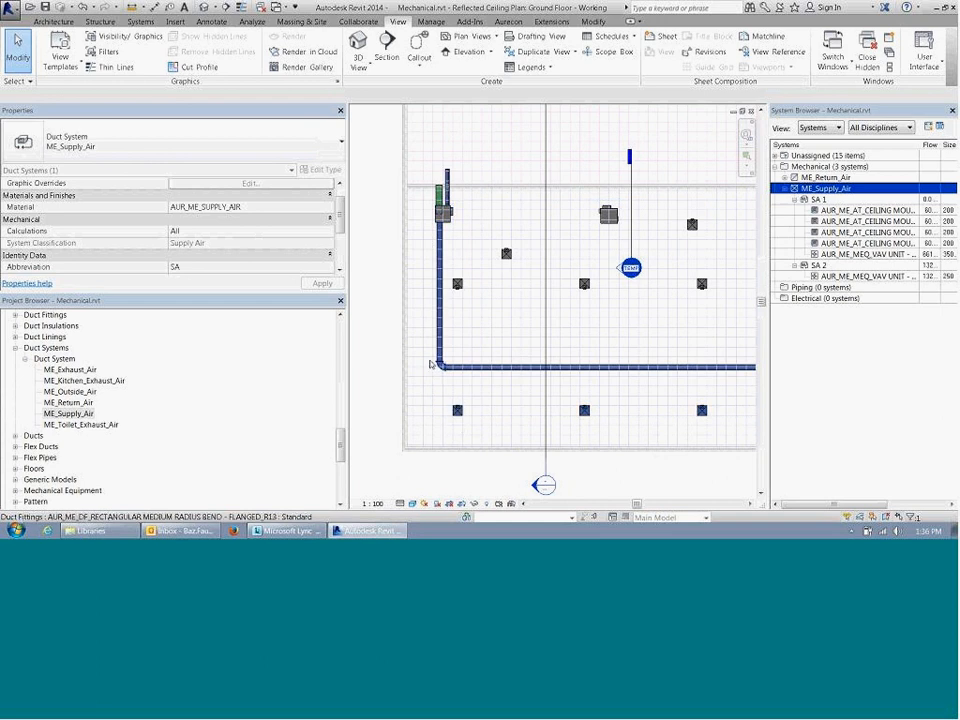
{"action": "key", "text": "Tab"}
{"action": "left_click", "coordinate": [457, 411]}
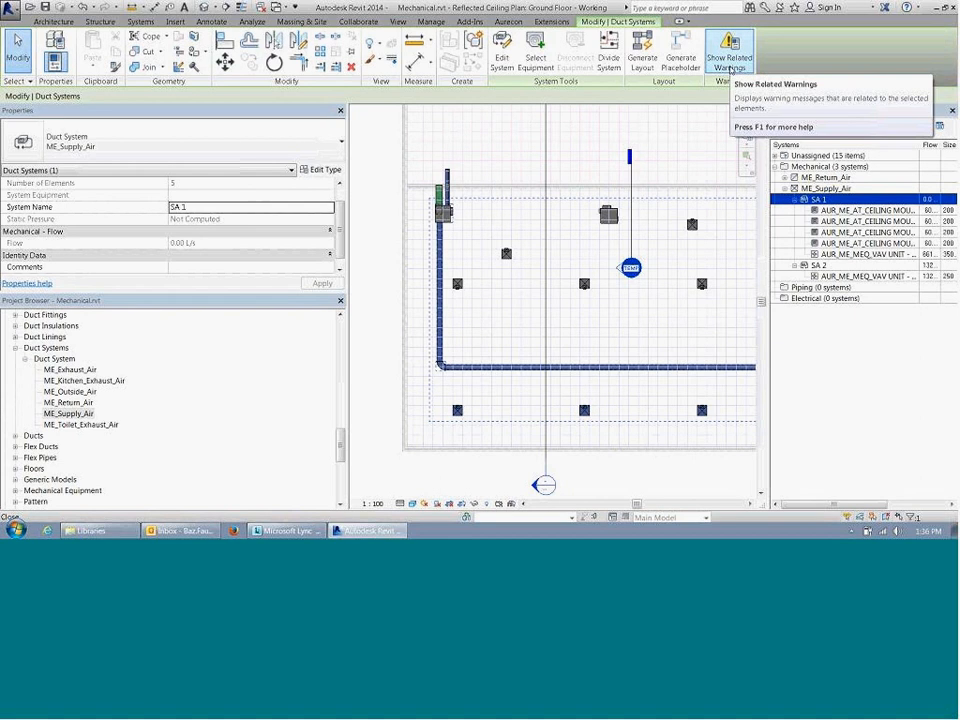
{"action": "key", "text": "Escape"}
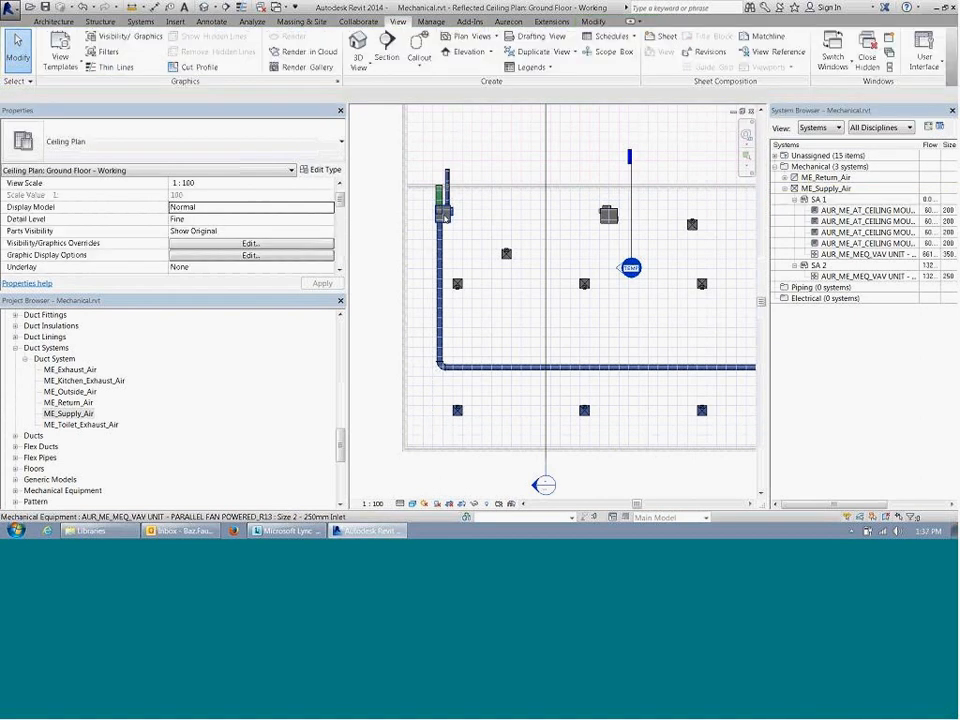
Step: Open the SA 1 supply air system of the fan powered VAV unit for editing
{"action": "left_click", "coordinate": [445, 216]}
{"action": "scroll", "coordinate": [340, 207], "scroll_direction": "down", "scroll_amount": 1}
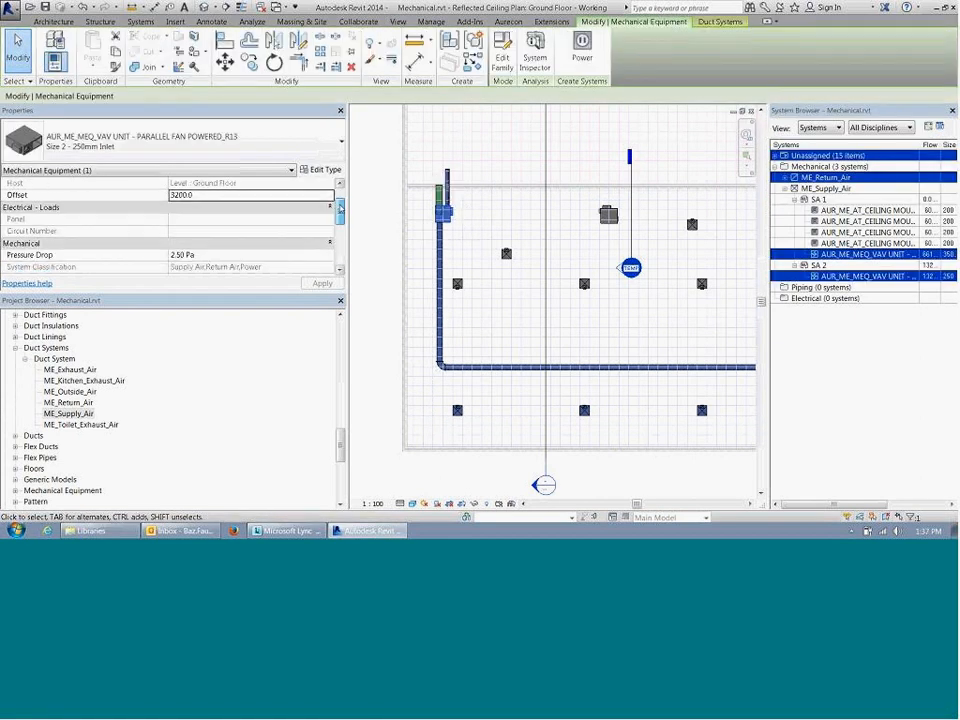
{"action": "scroll", "coordinate": [340, 207], "scroll_direction": "up", "scroll_amount": 1}
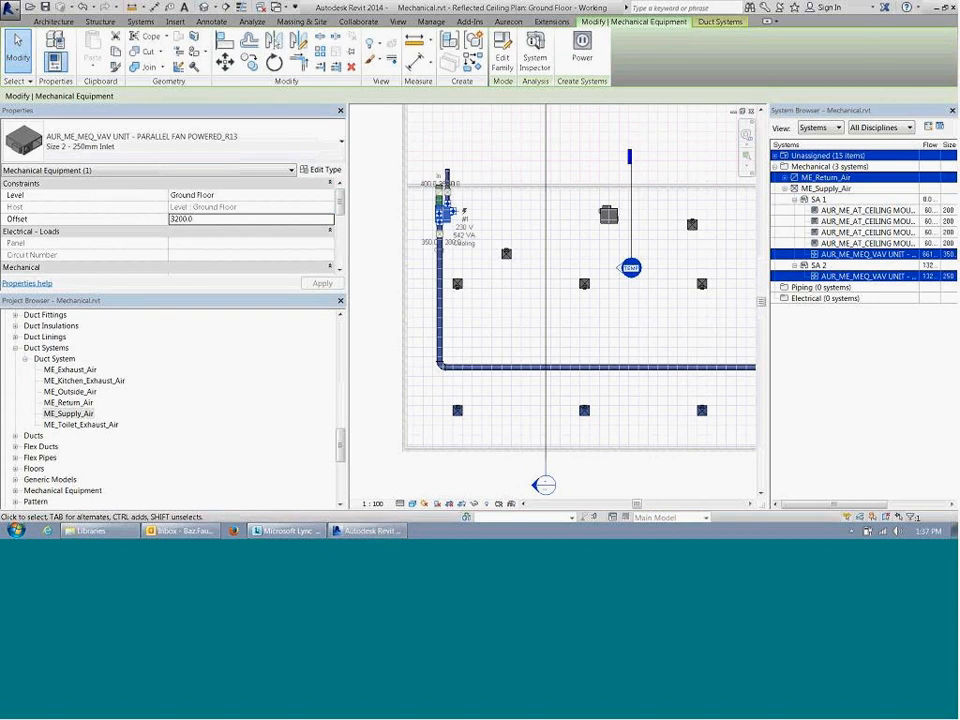
{"action": "left_click", "coordinate": [720, 21]}
{"action": "left_click", "coordinate": [140, 58]}
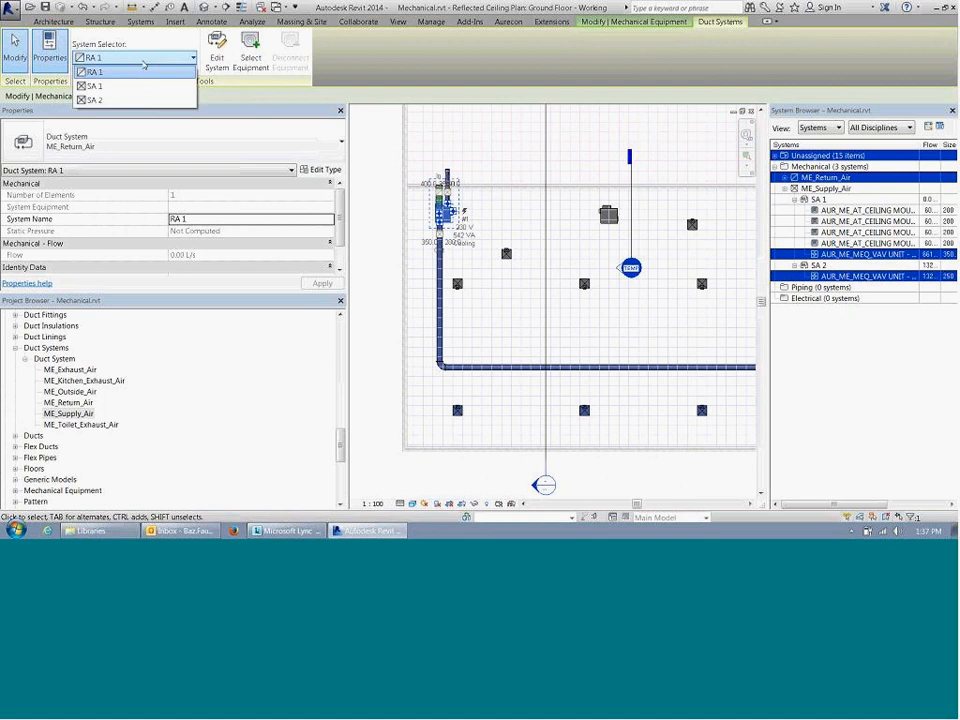
{"action": "left_click", "coordinate": [96, 86]}
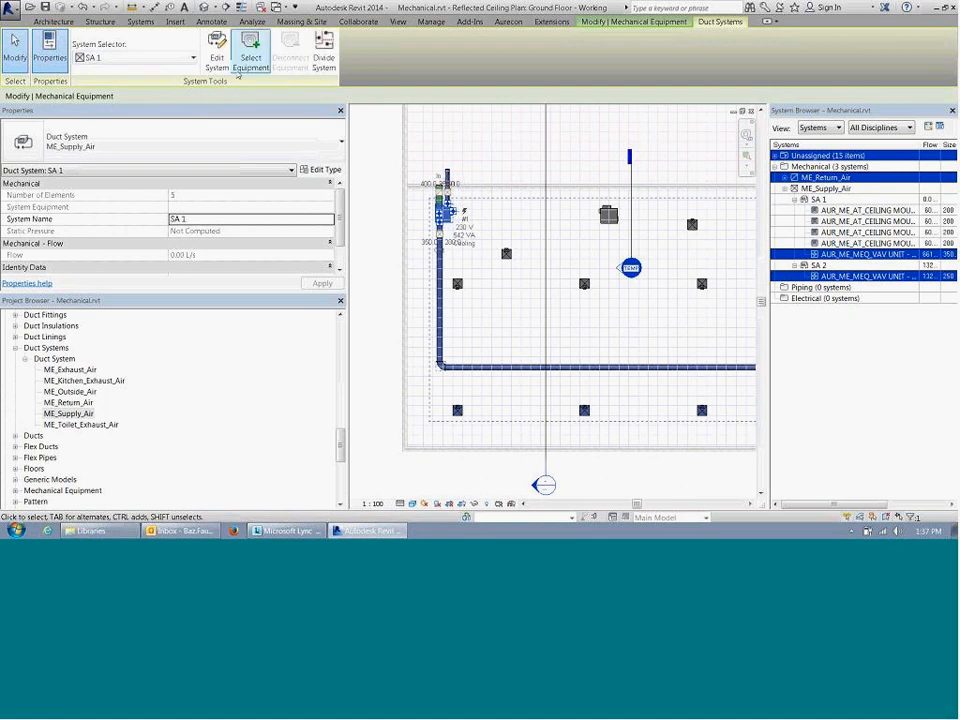
{"action": "left_click", "coordinate": [217, 55]}
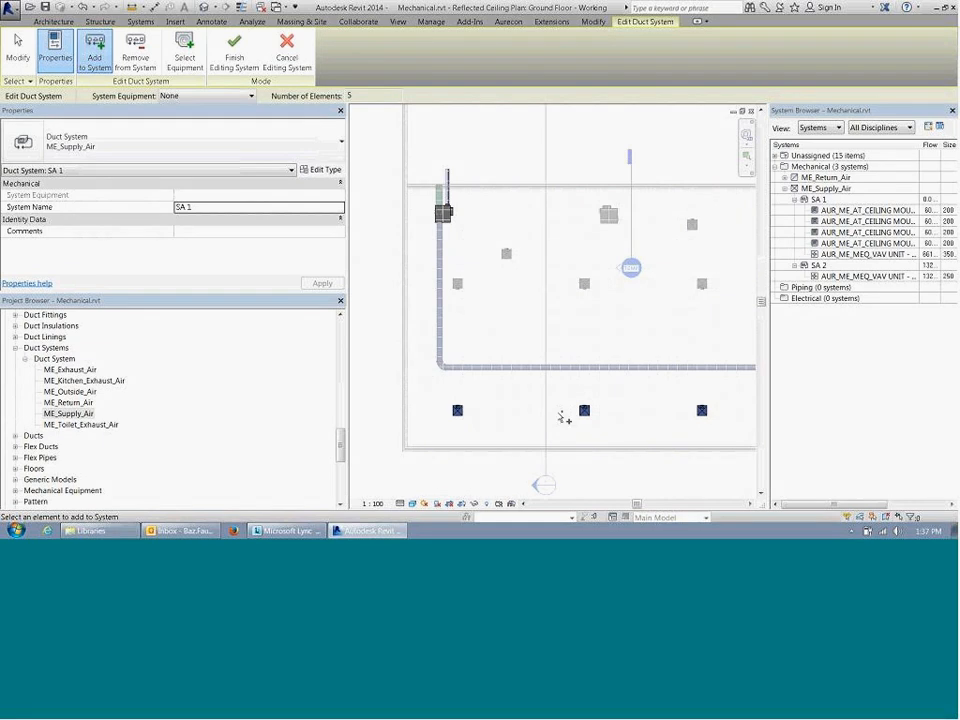
Step: Review the system equipment choices available for SA 1 and finish editing the system
{"action": "middle_click_drag", "start_coordinate": [671, 407], "coordinate": [457, 367]}
{"action": "left_click", "coordinate": [232, 97]}
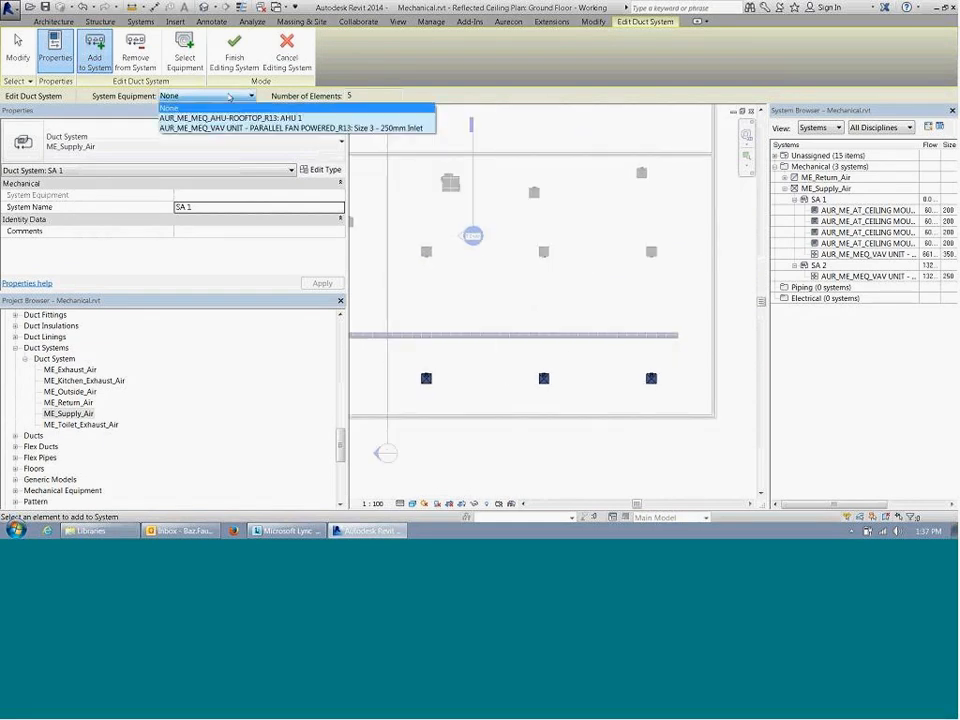
{"action": "left_click", "coordinate": [229, 97]}
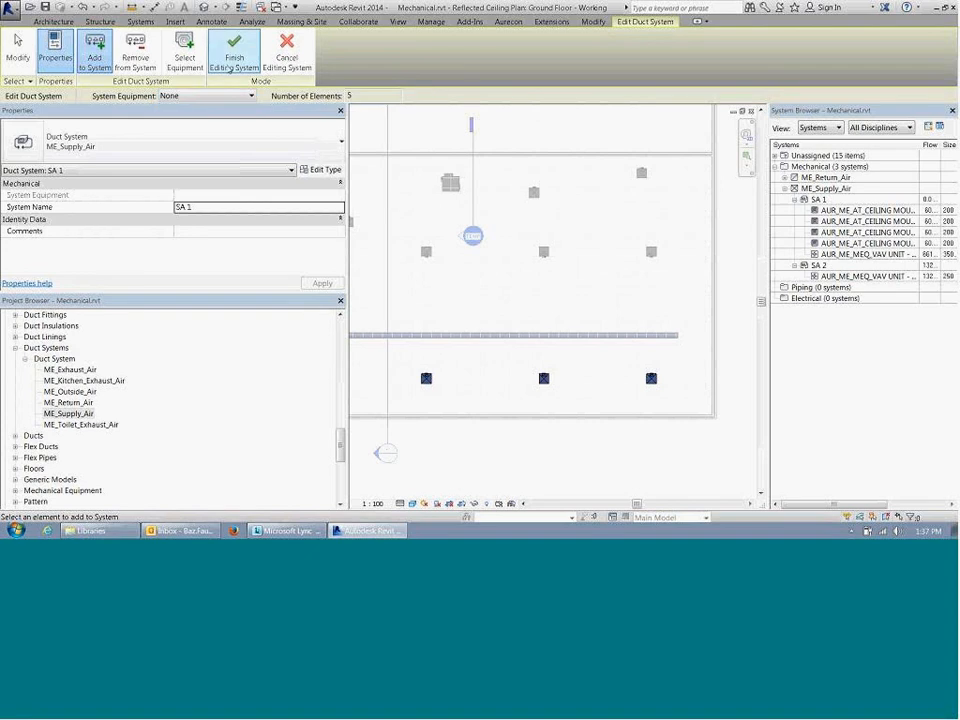
{"action": "left_click", "coordinate": [234, 58]}
Step: Select the whole SA 1 duct system through the fan powered VAV unit
{"action": "middle_click_drag", "start_coordinate": [476, 334], "coordinate": [636, 338]}
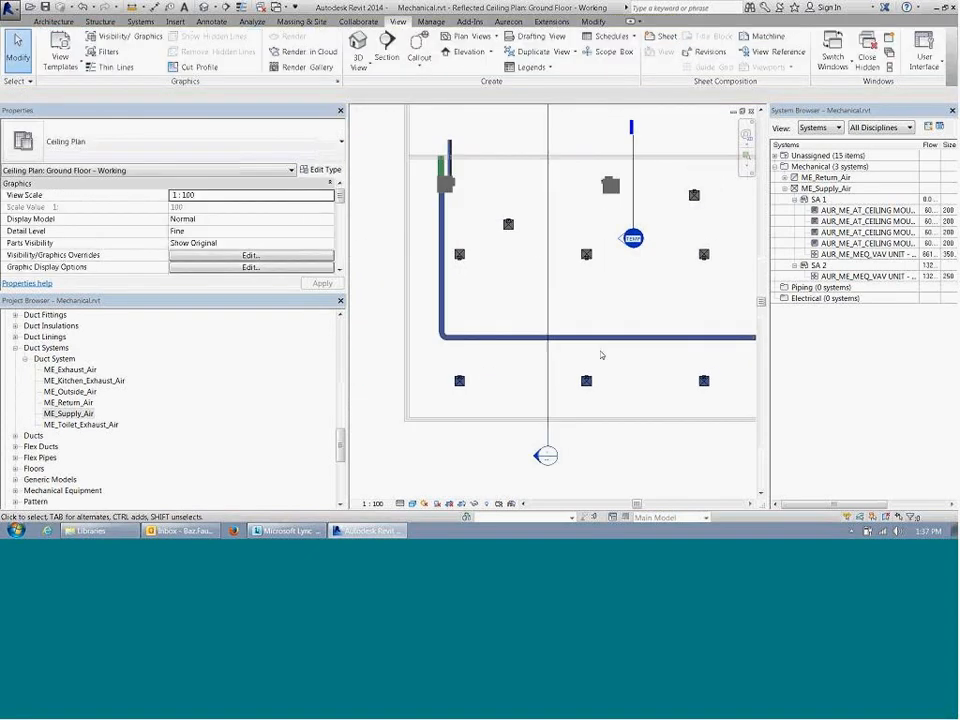
{"action": "scroll", "coordinate": [595, 345], "scroll_direction": "down", "scroll_amount": 2}
{"action": "left_click", "coordinate": [596, 349]}
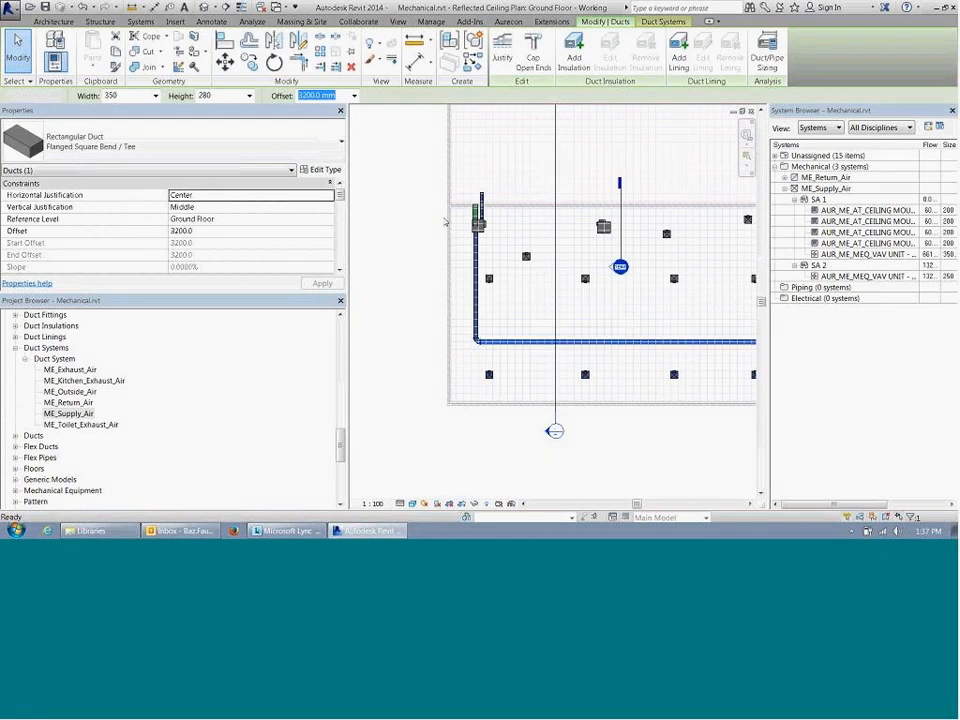
{"action": "key", "text": "Escape"}
{"action": "key", "text": "Tab"}
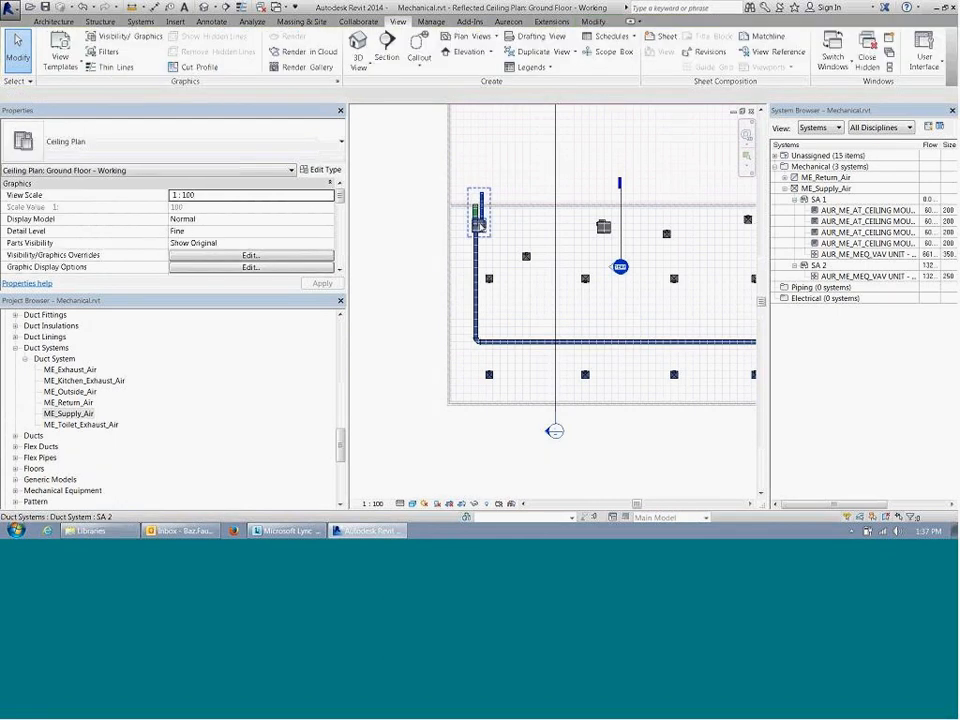
{"action": "key", "text": "Tab"}
{"action": "left_click", "coordinate": [479, 225]}
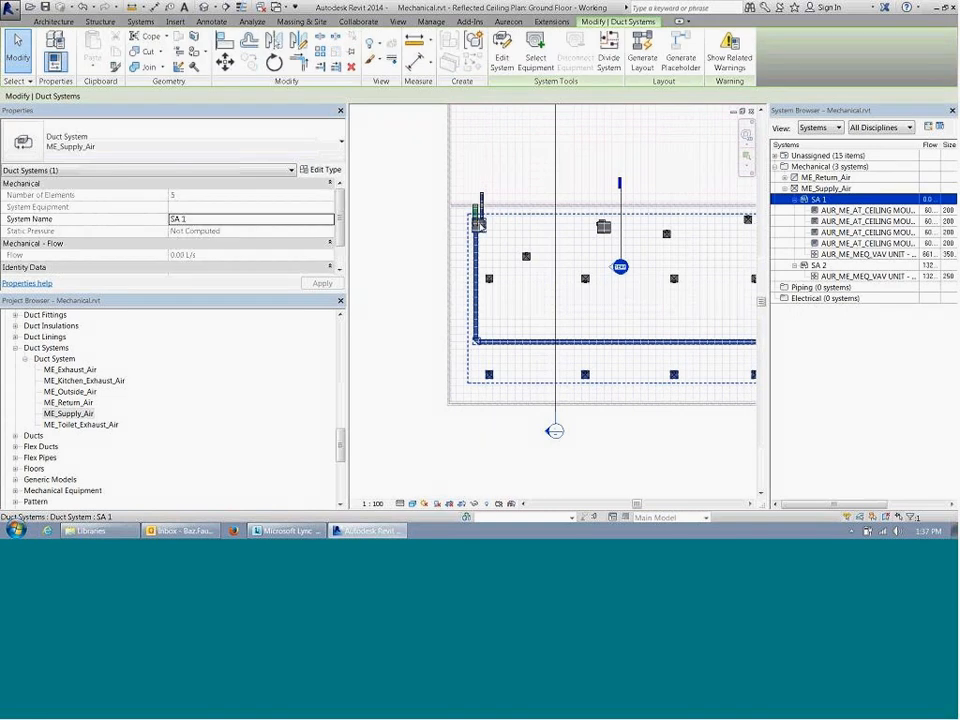
{"action": "middle_click_drag", "start_coordinate": [582, 266], "coordinate": [527, 254]}
{"action": "scroll", "coordinate": [518, 252], "scroll_direction": "down", "scroll_amount": 3}
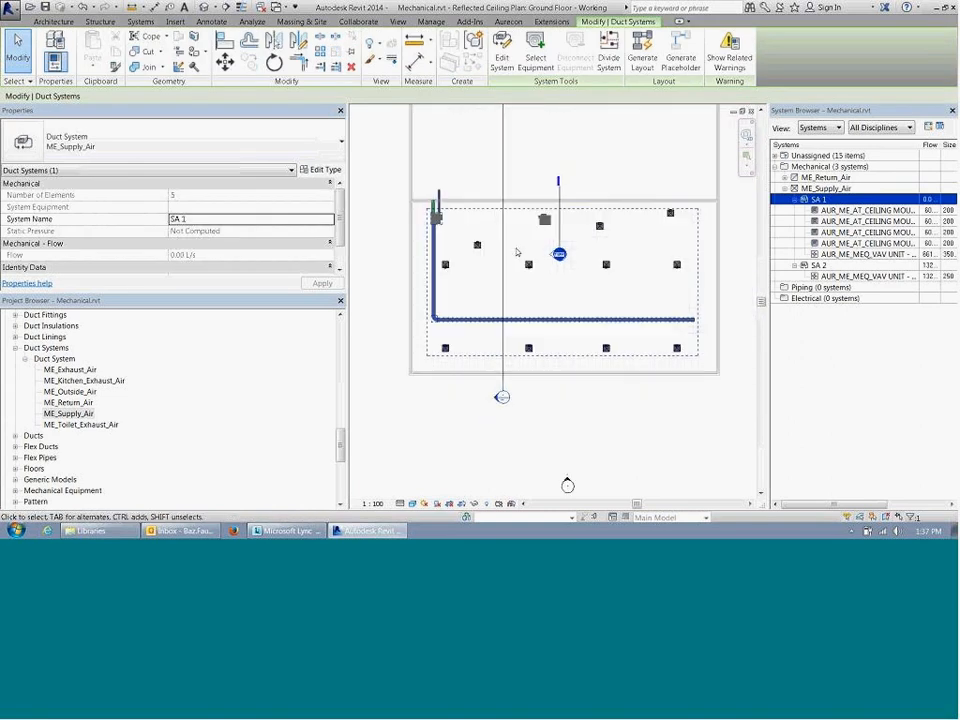
{"action": "scroll", "coordinate": [519, 261], "scroll_direction": "up", "scroll_amount": 3}
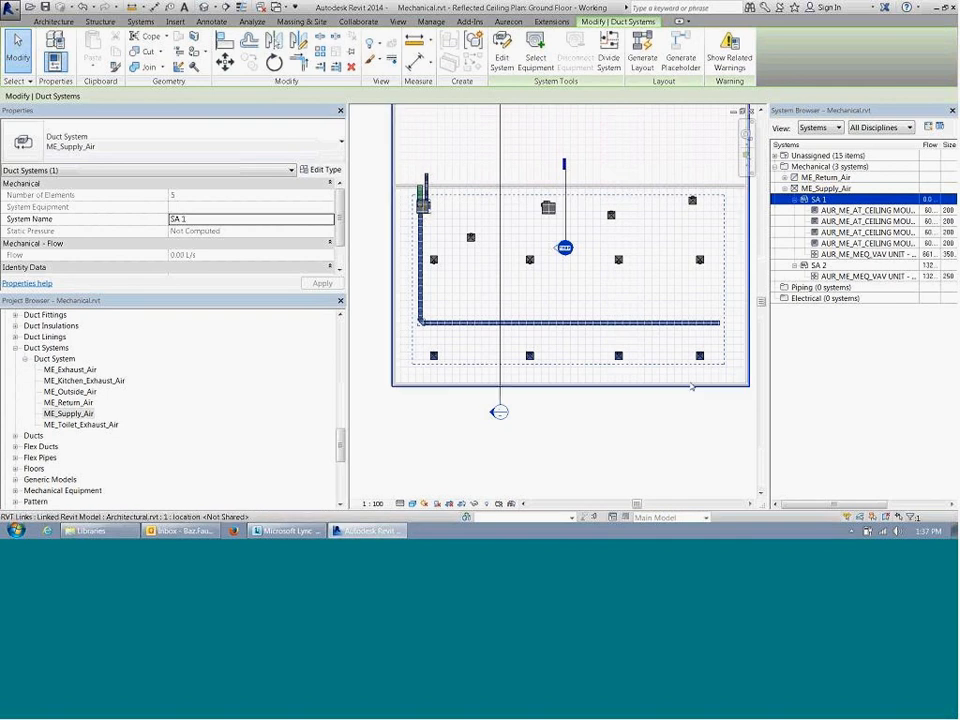
Step: Rename the selected SA 1 system as Ground Floor Perimeter Zone SA
{"action": "left_click_drag", "start_coordinate": [260, 218], "coordinate": [145, 215]}
{"action": "left_click", "coordinate": [330, 219]}
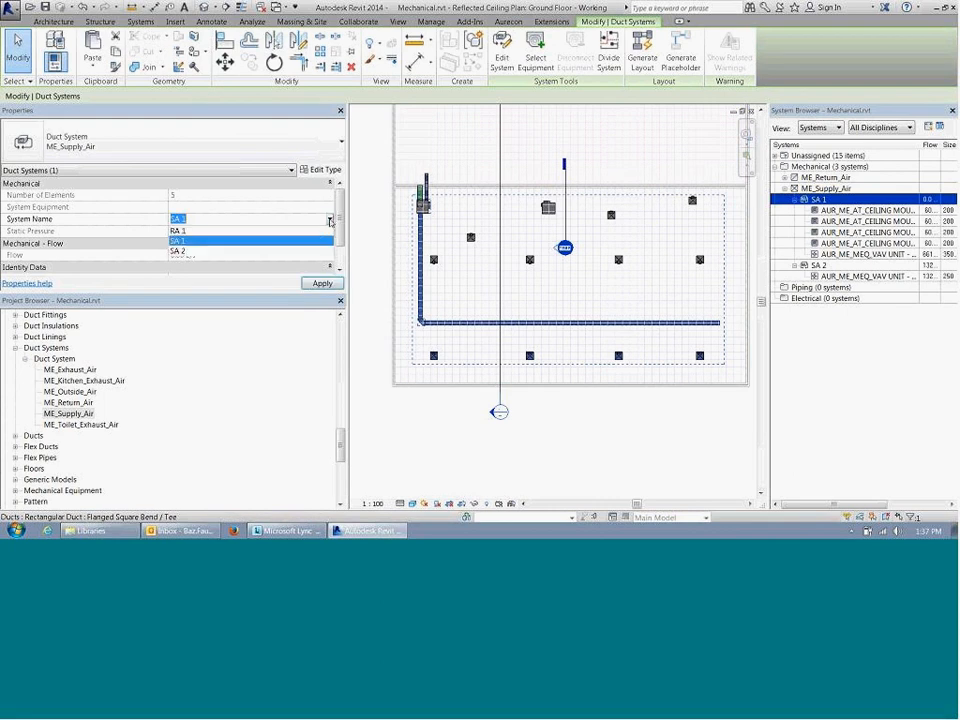
{"action": "left_click_drag", "start_coordinate": [187, 220], "coordinate": [144, 226]}
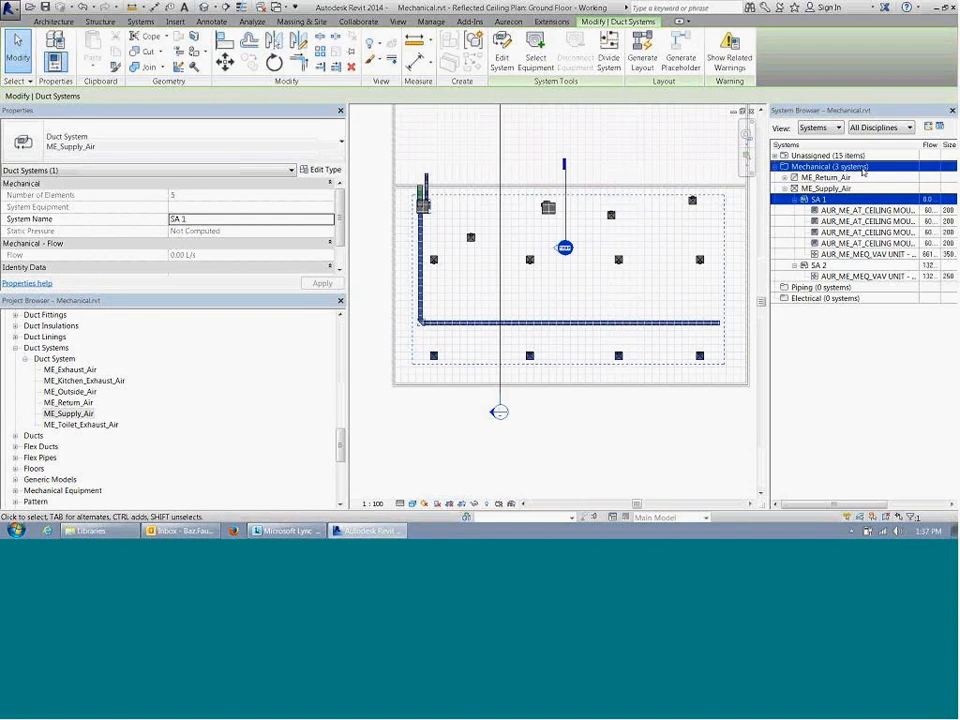
{"action": "left_click", "coordinate": [235, 219]}
{"action": "type", "text": "G"}
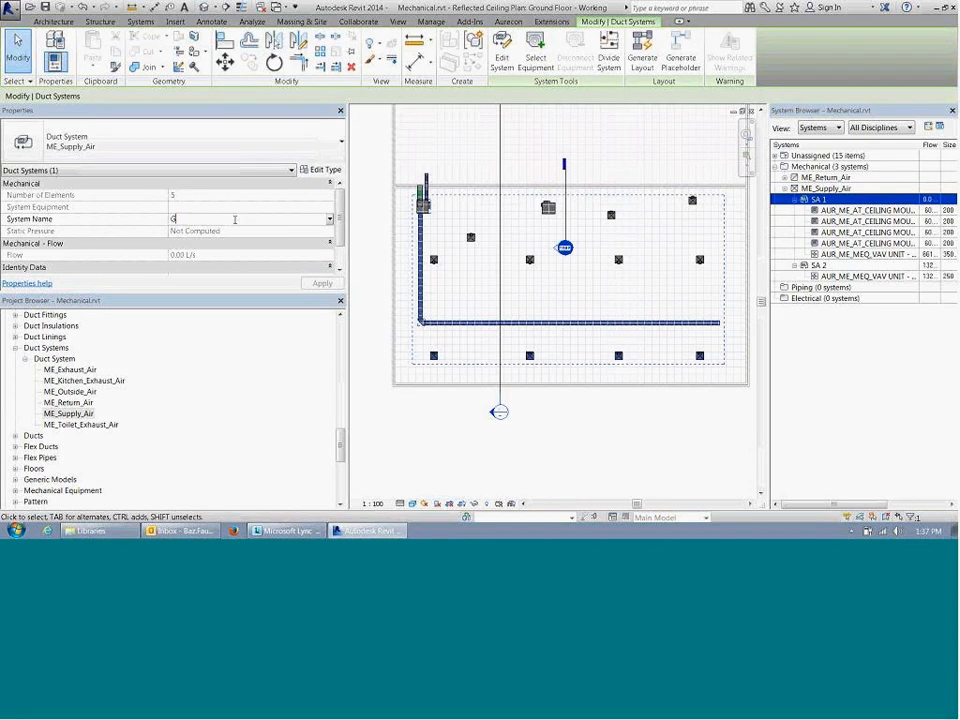
{"action": "type", "text": "round Floor Perimeter Zone SA"}
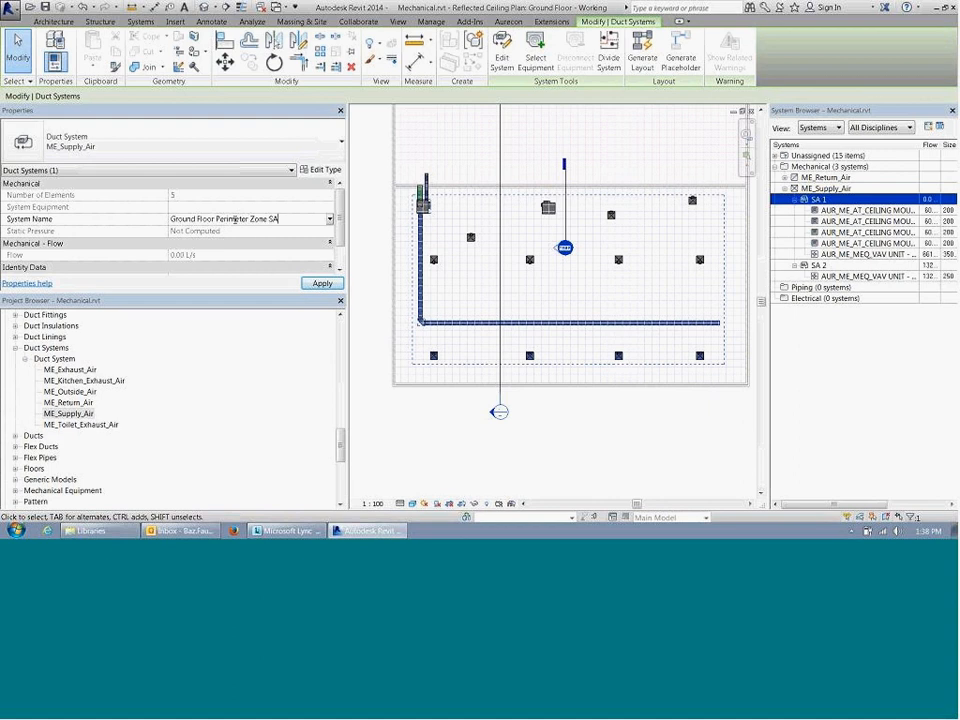
{"action": "key", "text": "Return"}
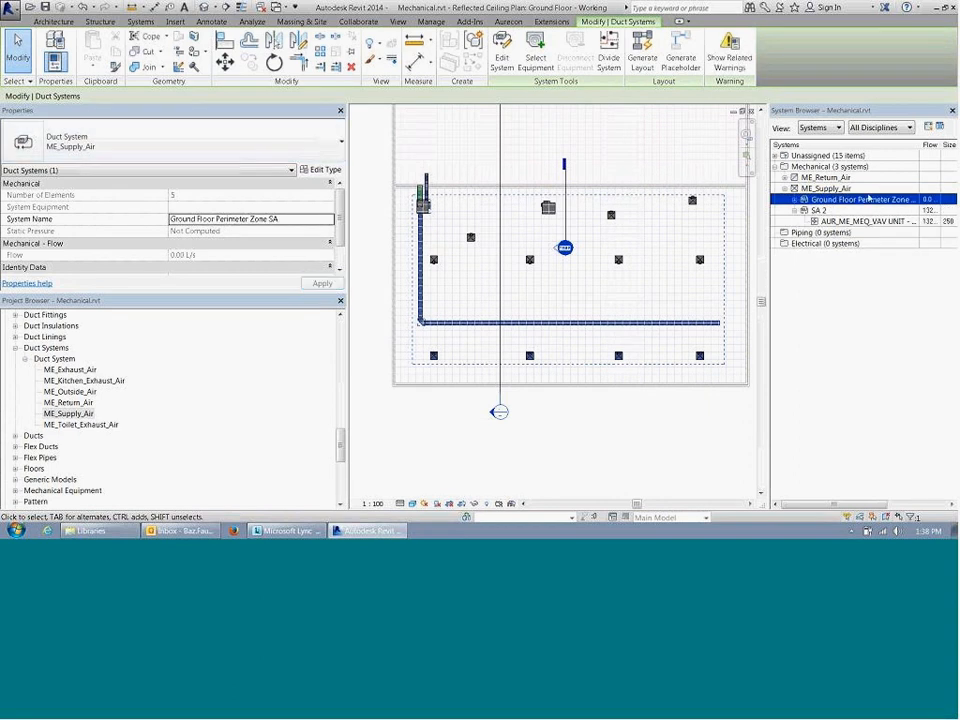
Step: Expand Ground Floor Perimeter Zone SA in the System Browser to examine its members, then clear the selection
{"action": "left_click", "coordinate": [817, 222]}
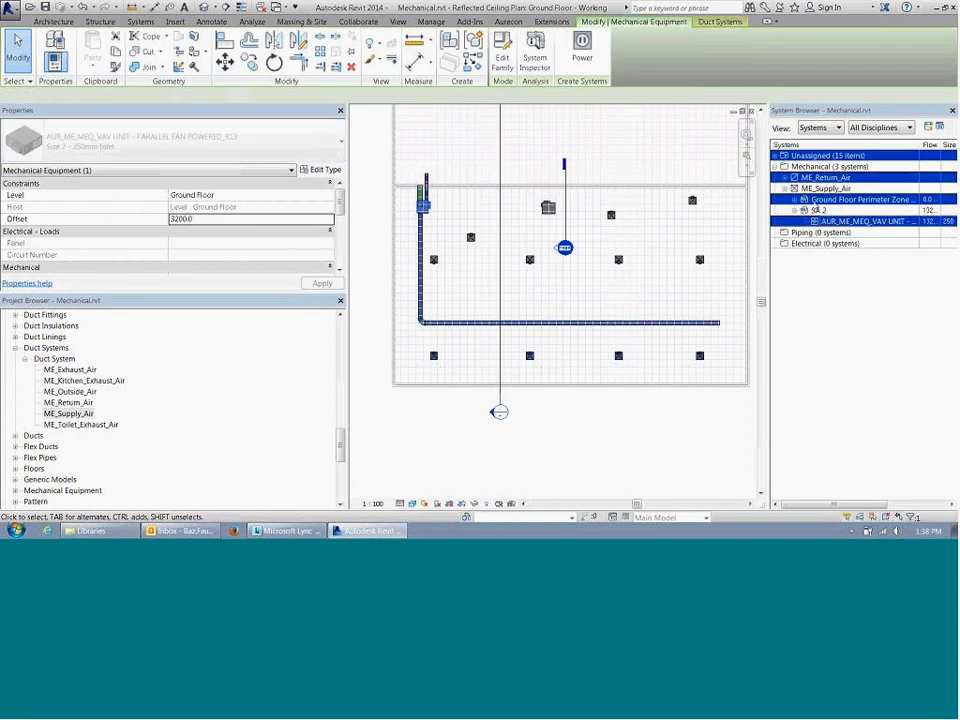
{"action": "left_click", "coordinate": [813, 201]}
{"action": "left_click", "coordinate": [795, 200]}
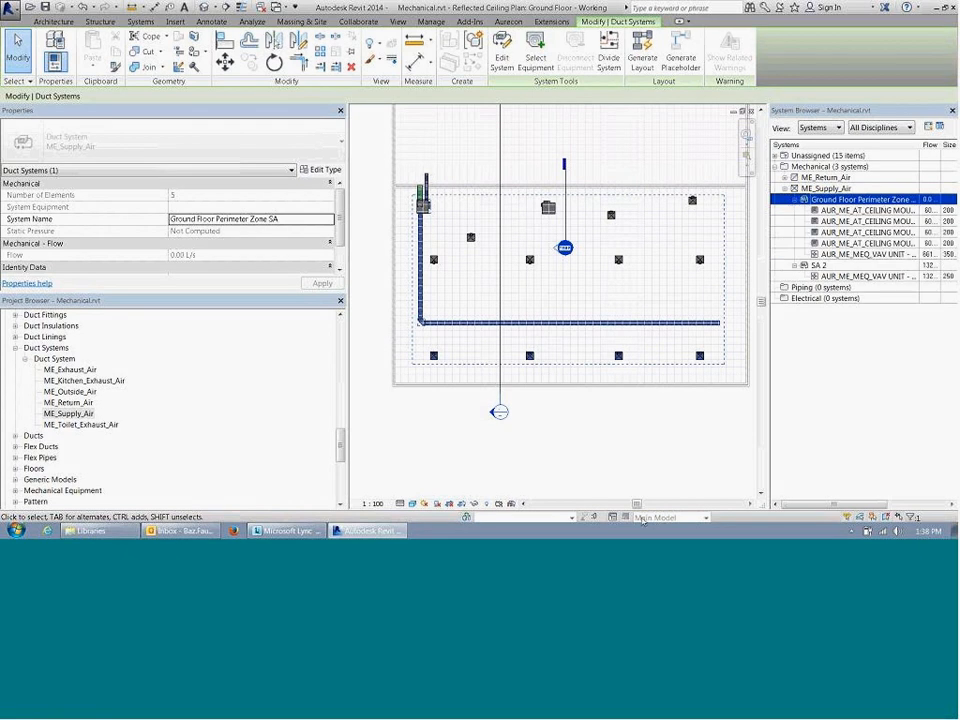
{"action": "left_click", "coordinate": [587, 416]}
{"action": "left_click", "coordinate": [438, 323]}
{"action": "scroll", "coordinate": [428, 359], "scroll_direction": "up", "scroll_amount": 1}
{"action": "left_click", "coordinate": [455, 346]}
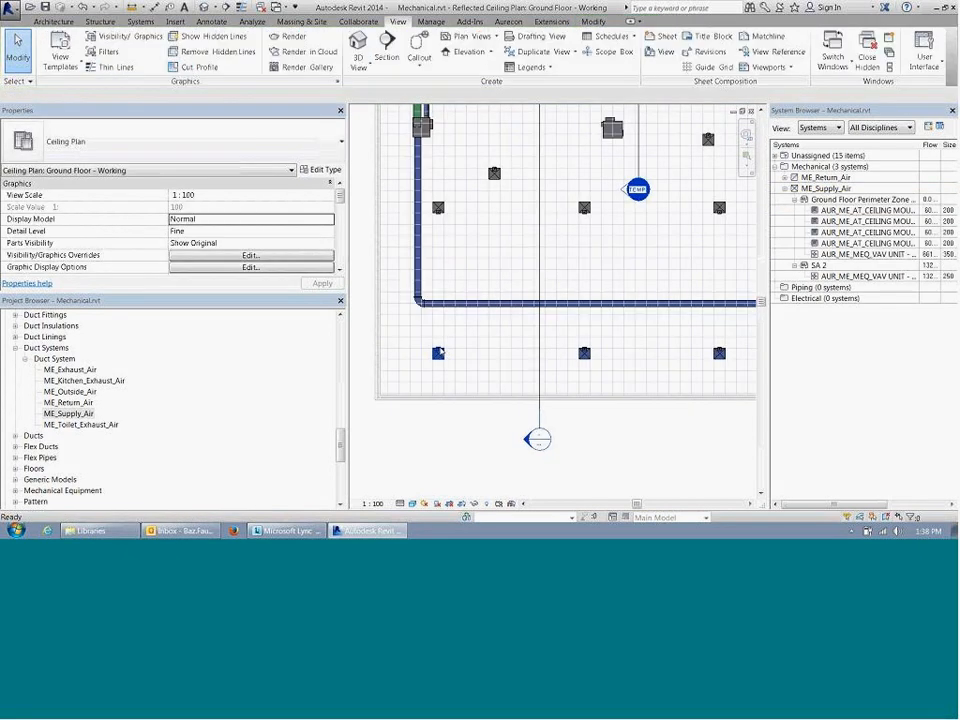
{"action": "left_click", "coordinate": [437, 354]}
{"action": "scroll", "coordinate": [440, 360], "scroll_direction": "up", "scroll_amount": 1}
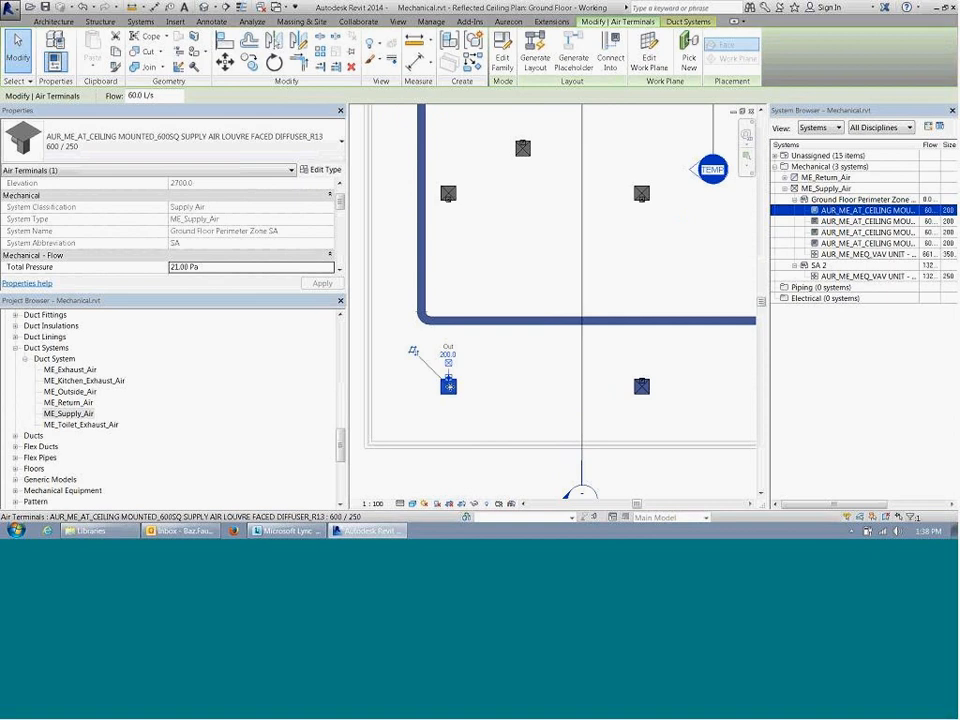
{"action": "right_click", "coordinate": [452, 380]}
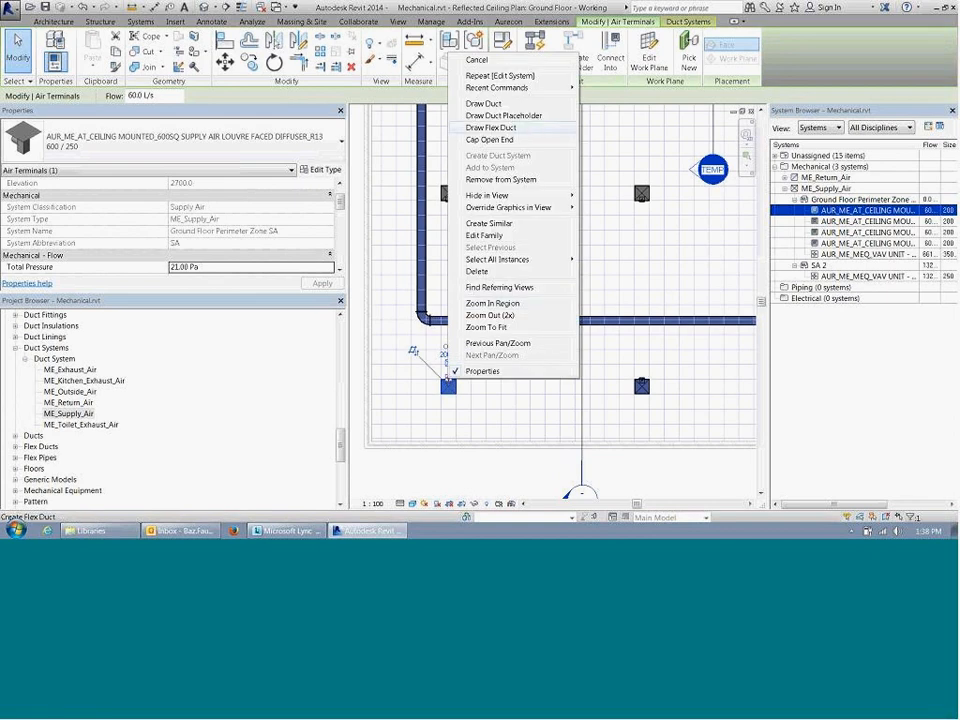
{"action": "left_click", "coordinate": [491, 127]}
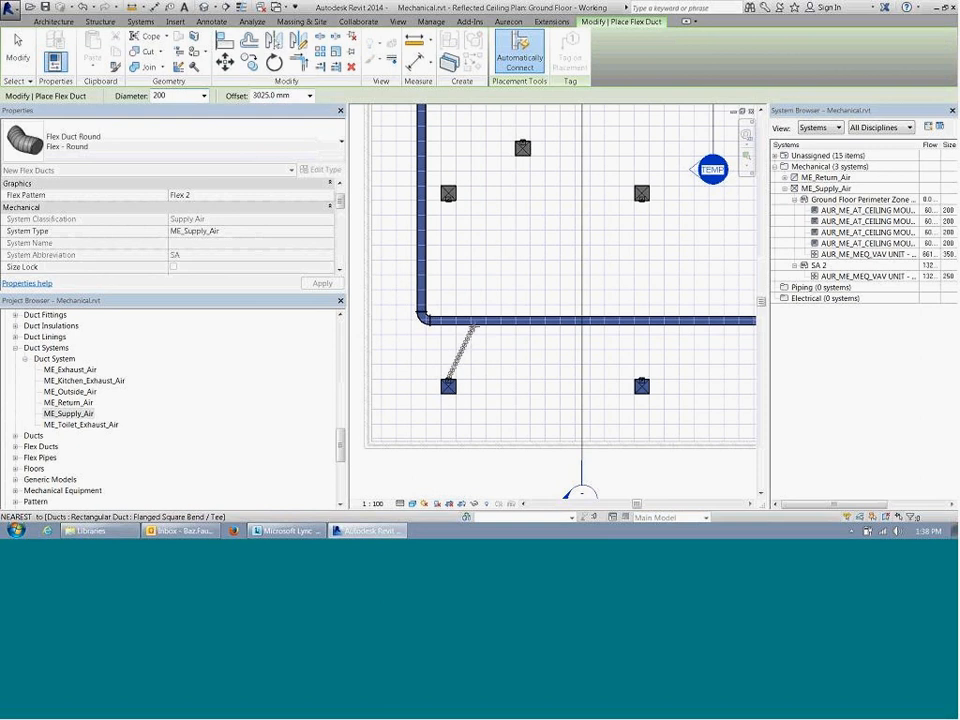
{"action": "key", "text": "Escape"}
{"action": "key", "text": "Escape"}
{"action": "left_click", "coordinate": [474, 327]}
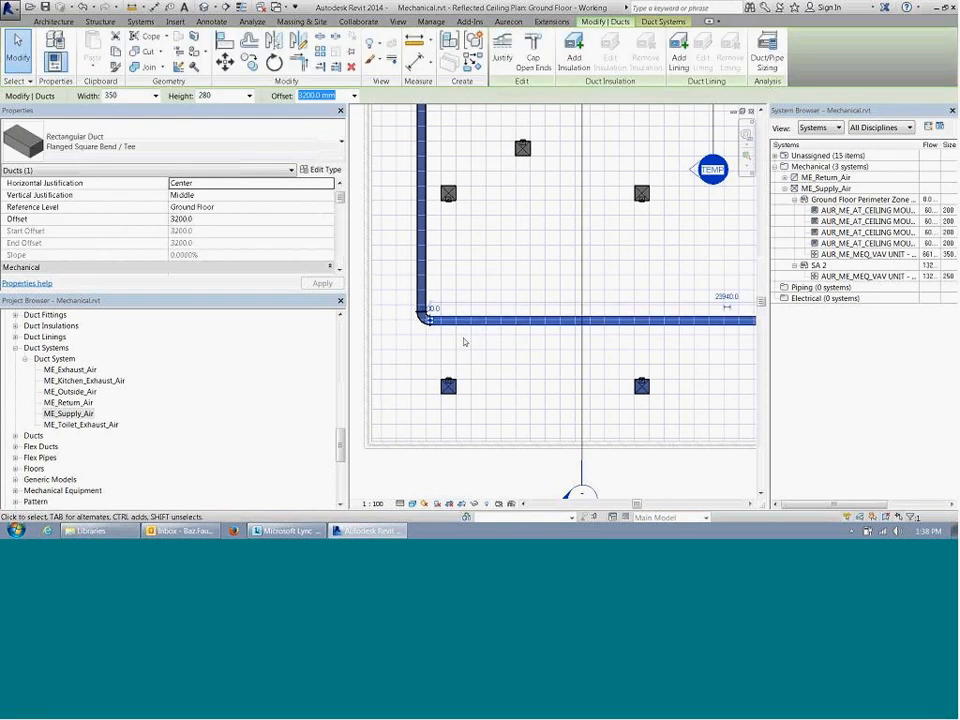
{"action": "left_click", "coordinate": [448, 383]}
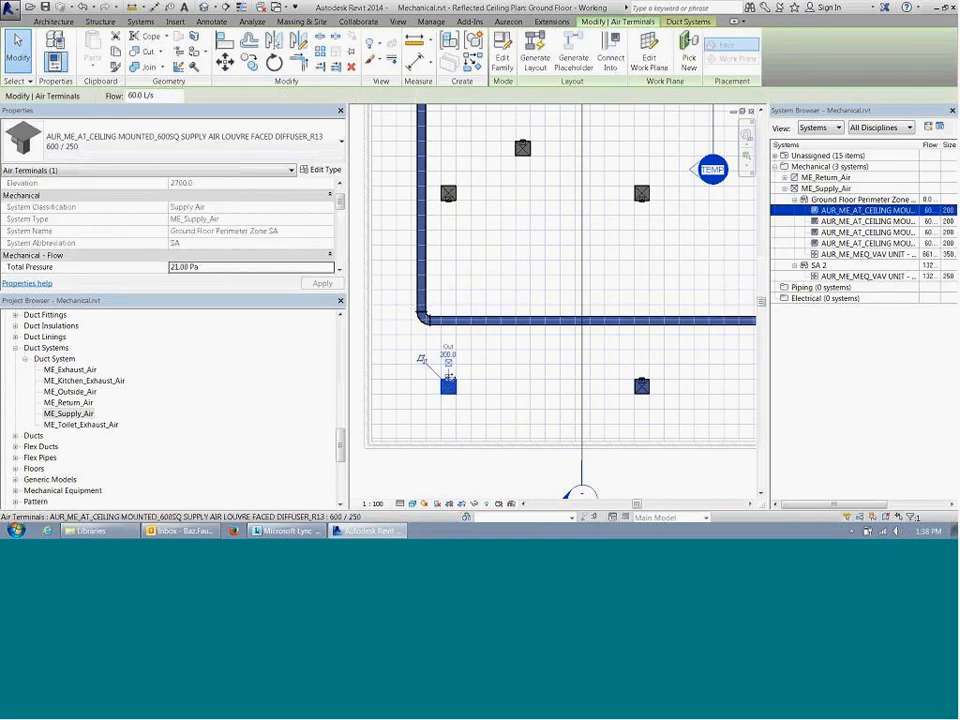
{"action": "key", "text": "Escape"}
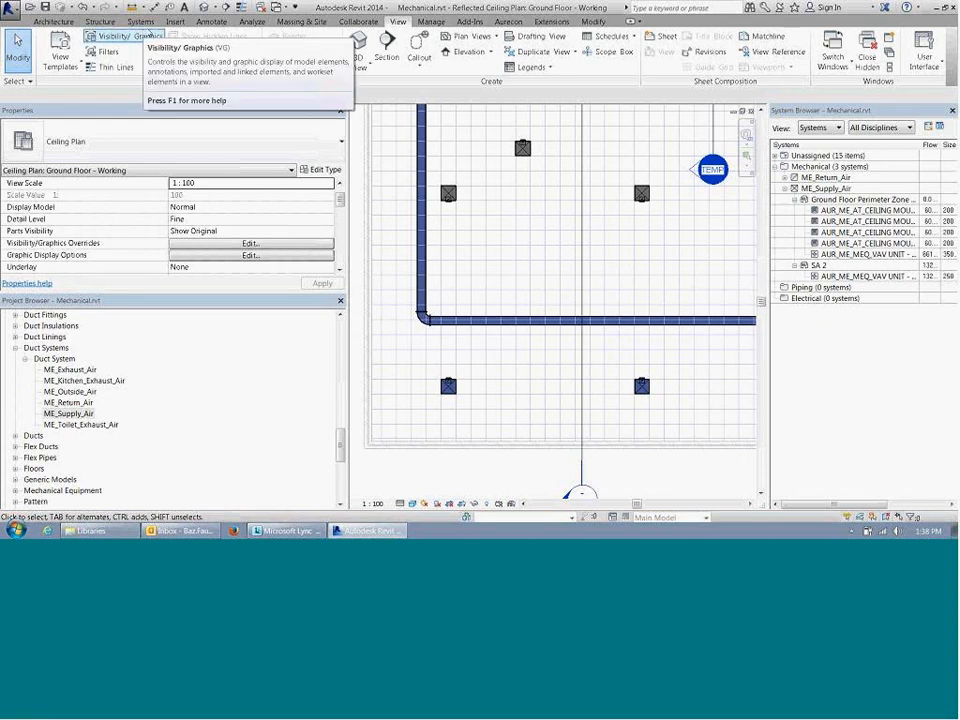
Step: Set the flex pattern for new round flex ducts to Single Line, then leave the Flex Duct command
{"action": "left_click", "coordinate": [141, 21]}
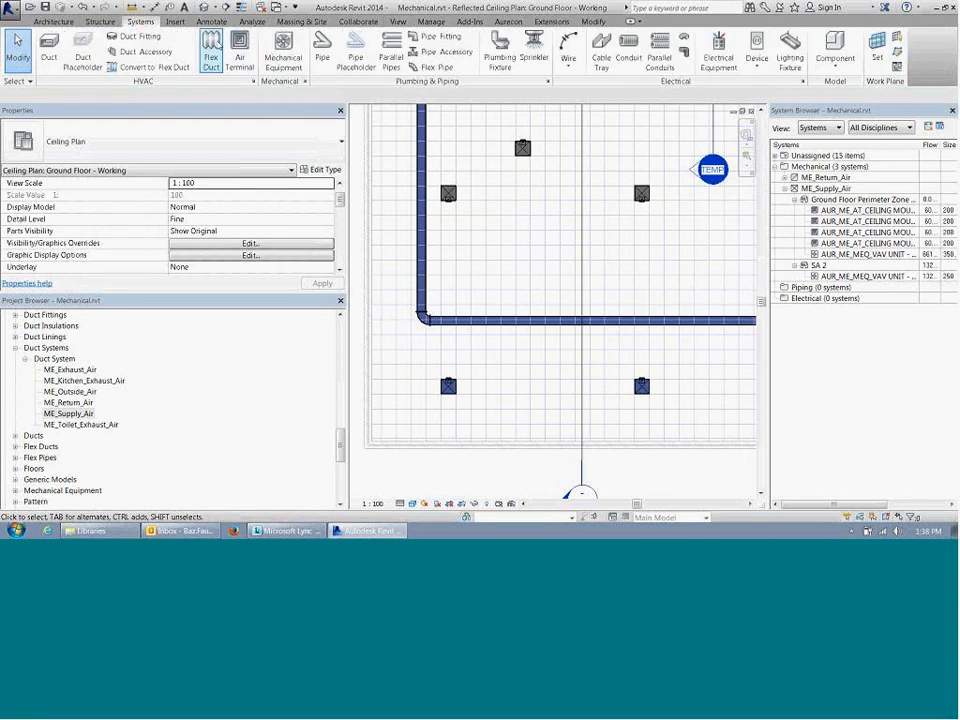
{"action": "left_click", "coordinate": [213, 57]}
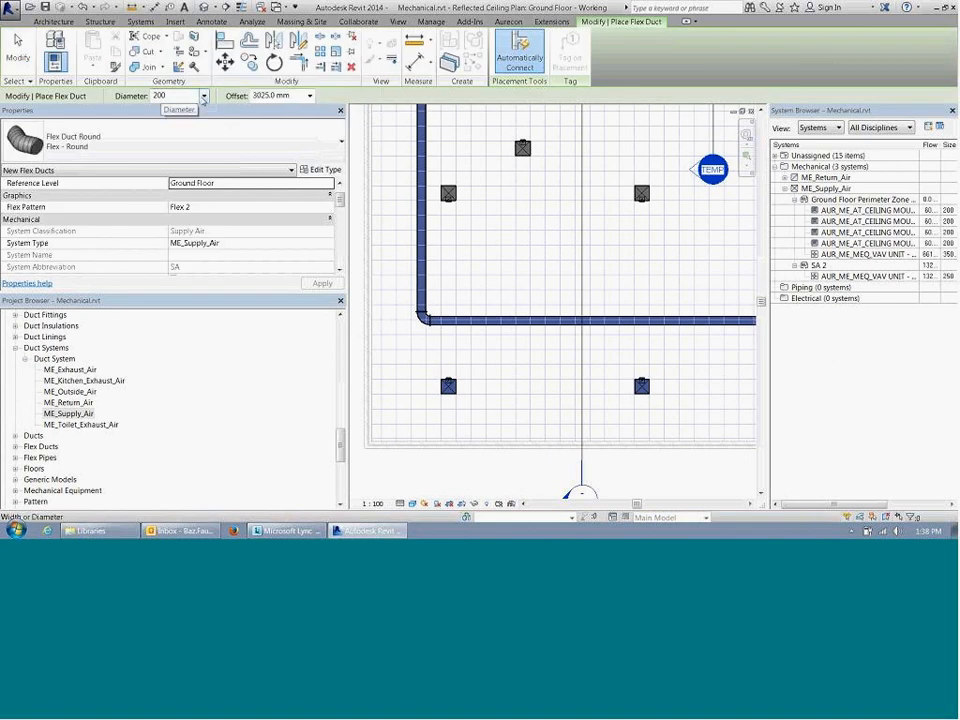
{"action": "left_click", "coordinate": [178, 96]}
{"action": "double_click", "coordinate": [184, 97]}
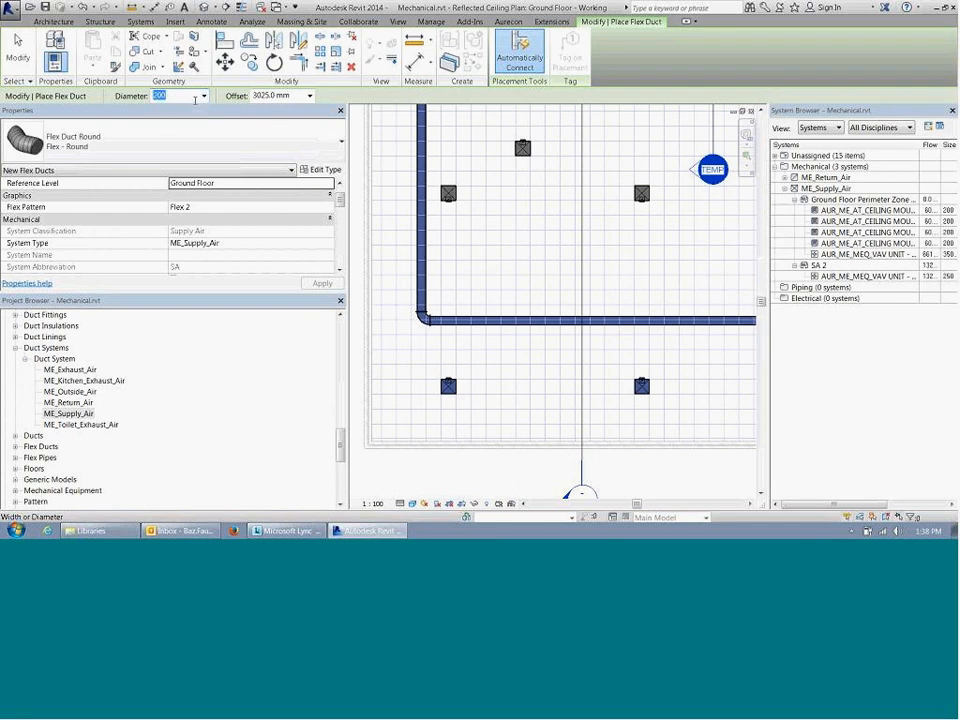
{"action": "left_click", "coordinate": [292, 208]}
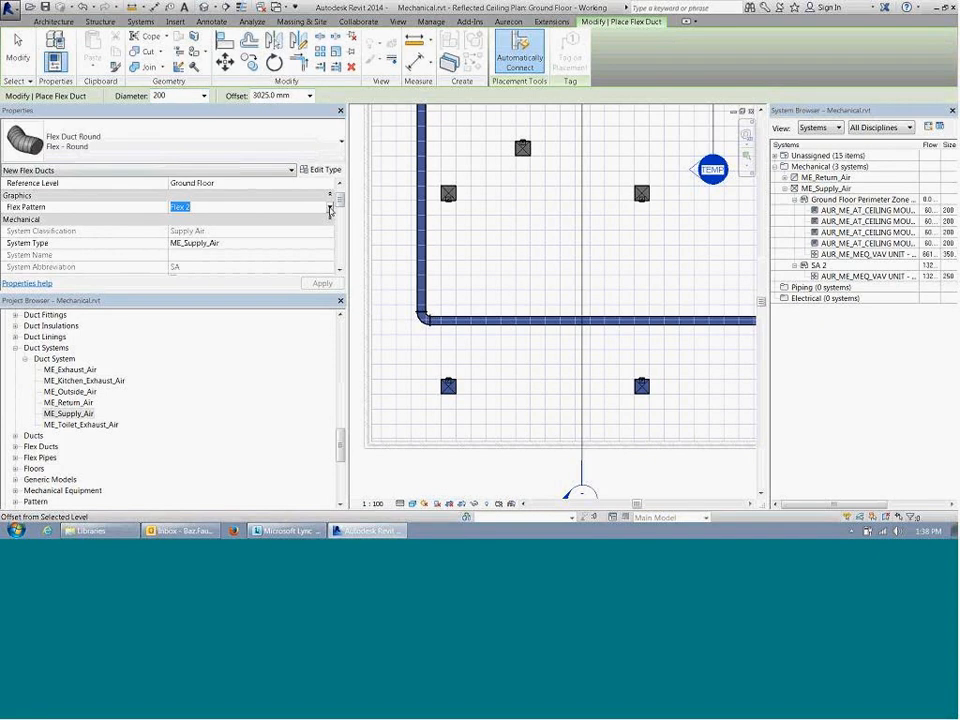
{"action": "left_click", "coordinate": [330, 208]}
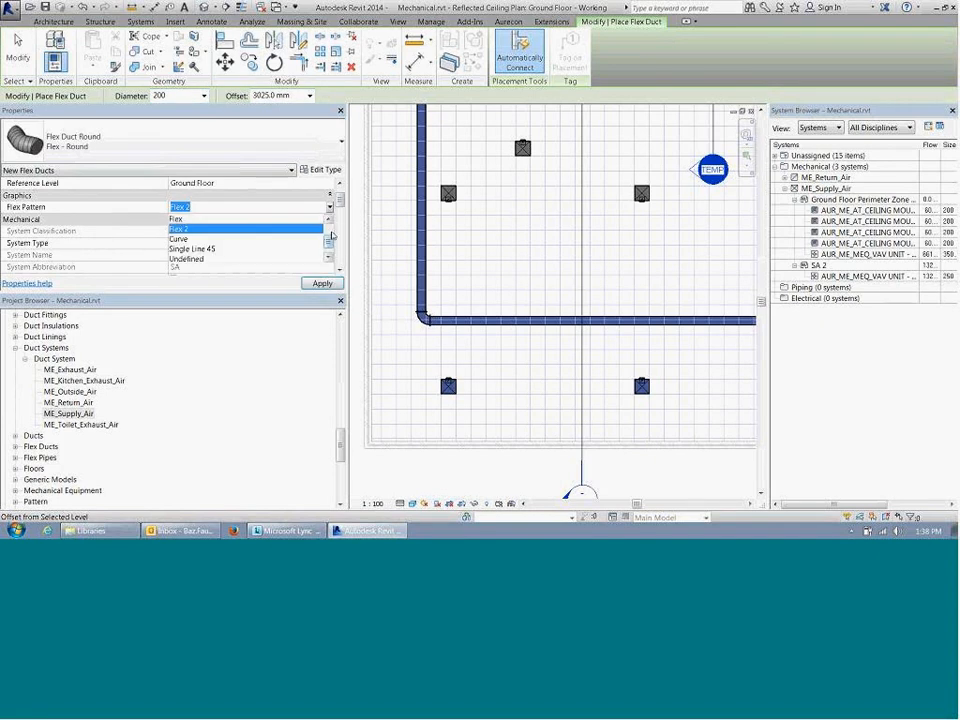
{"action": "mouse_move", "coordinate": [329, 247]}
{"action": "left_mouse_down"}
{"action": "mouse_move", "coordinate": [331, 255]}
{"action": "mouse_move", "coordinate": [332, 224]}
{"action": "left_mouse_up"}
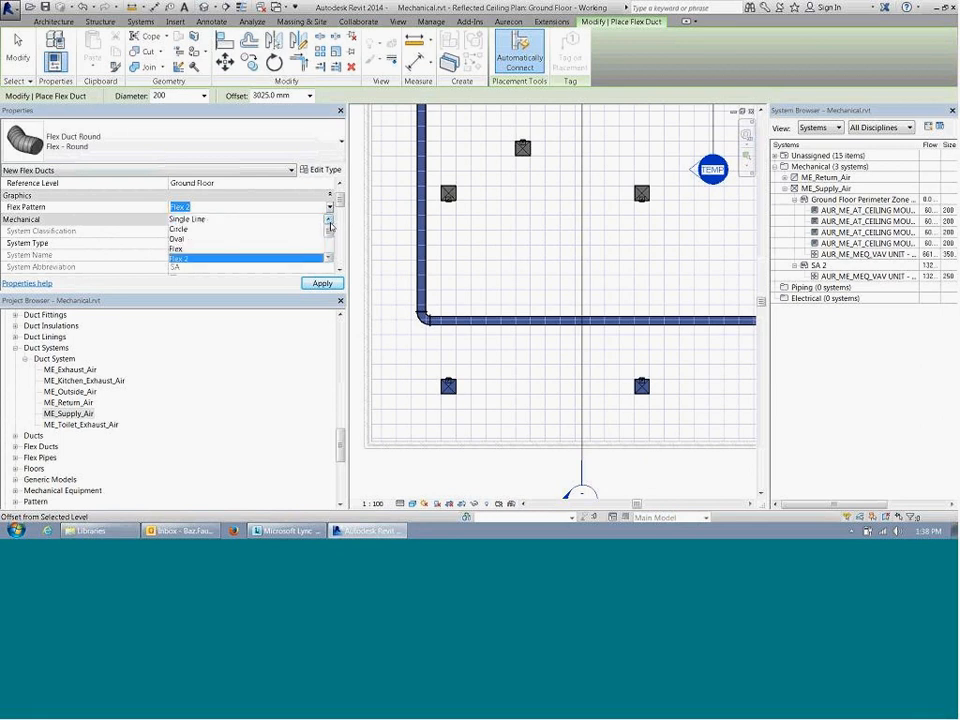
{"action": "left_click", "coordinate": [253, 219]}
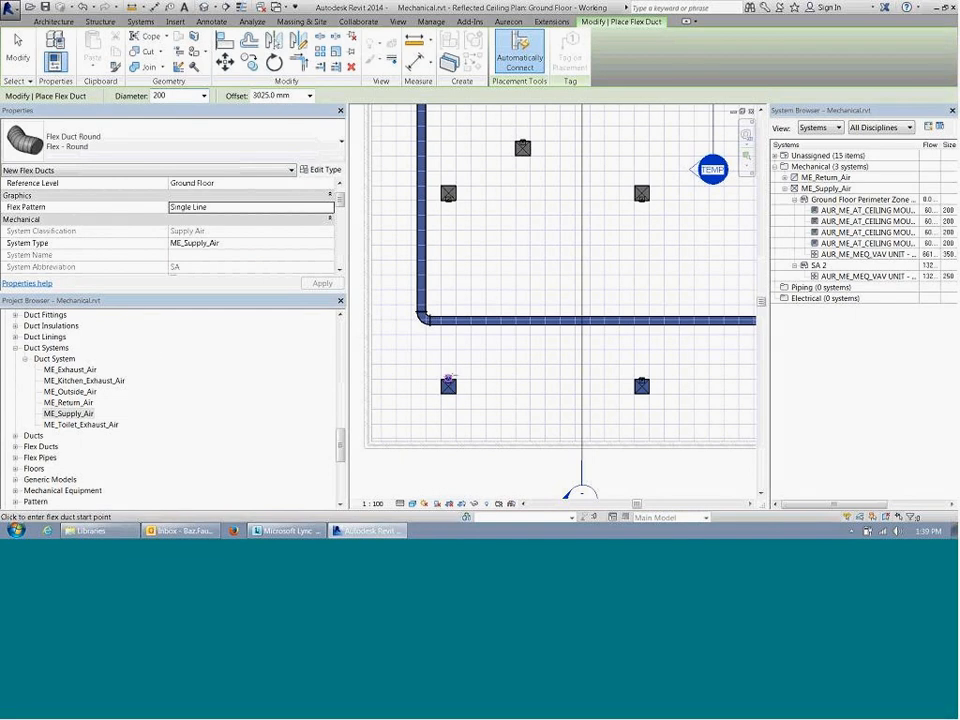
{"action": "key", "text": "Escape"}
Step: Find the Mechanical Legend among the project's legends and open it
{"action": "left_click", "coordinate": [84, 380]}
{"action": "scroll", "coordinate": [46, 425], "scroll_direction": "down", "scroll_amount": 2}
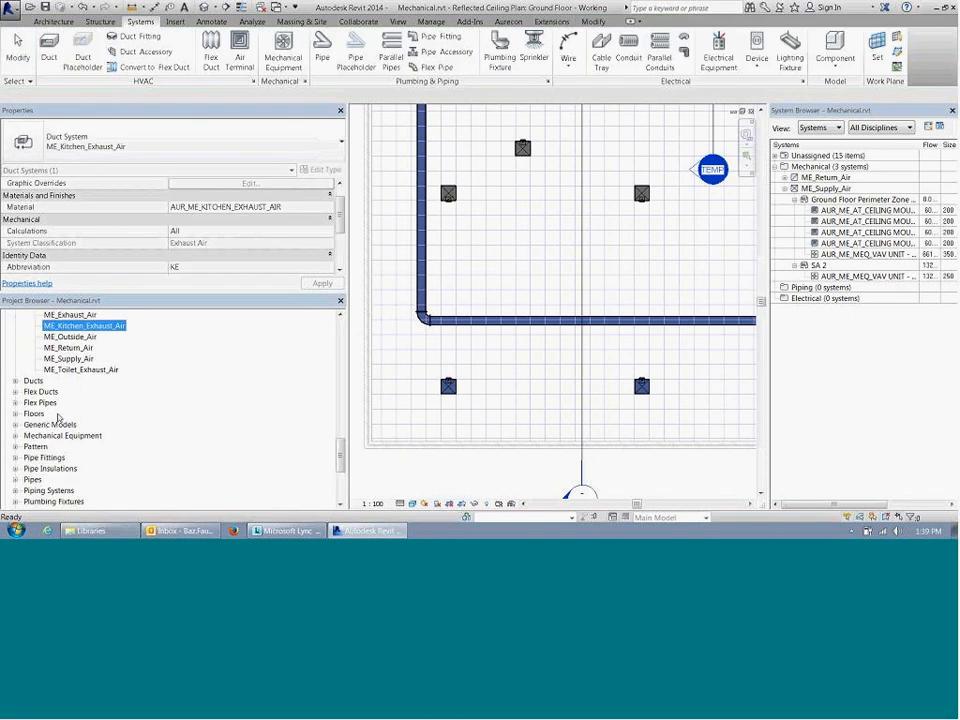
{"action": "scroll", "coordinate": [58, 418], "scroll_direction": "up", "scroll_amount": 7}
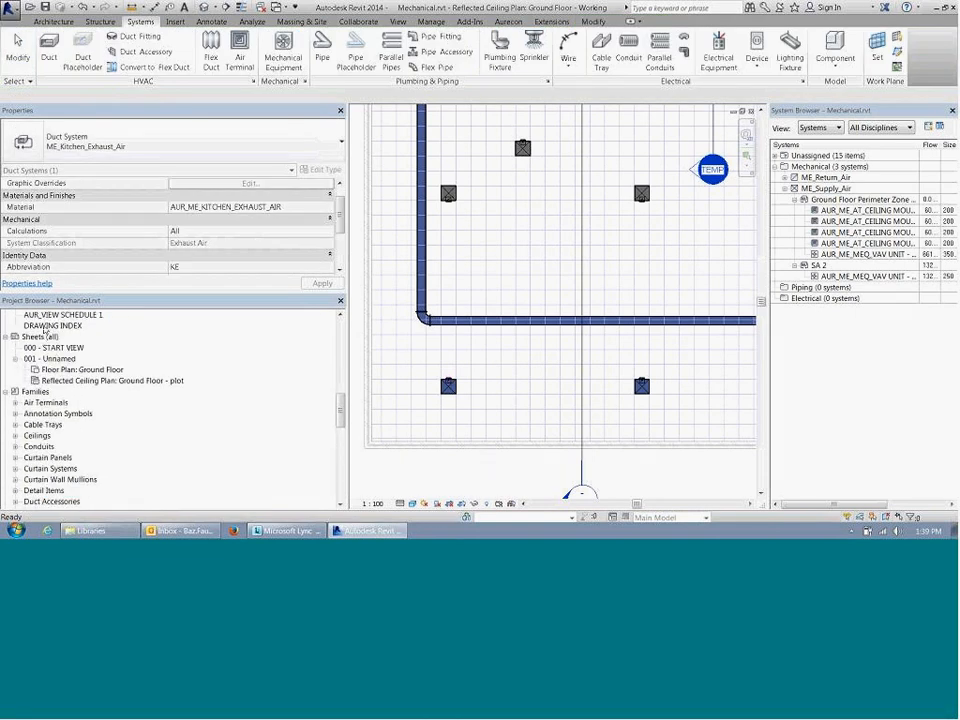
{"action": "left_click", "coordinate": [53, 325]}
{"action": "scroll", "coordinate": [64, 332], "scroll_direction": "up", "scroll_amount": 4}
{"action": "scroll", "coordinate": [67, 335], "scroll_direction": "up", "scroll_amount": 1}
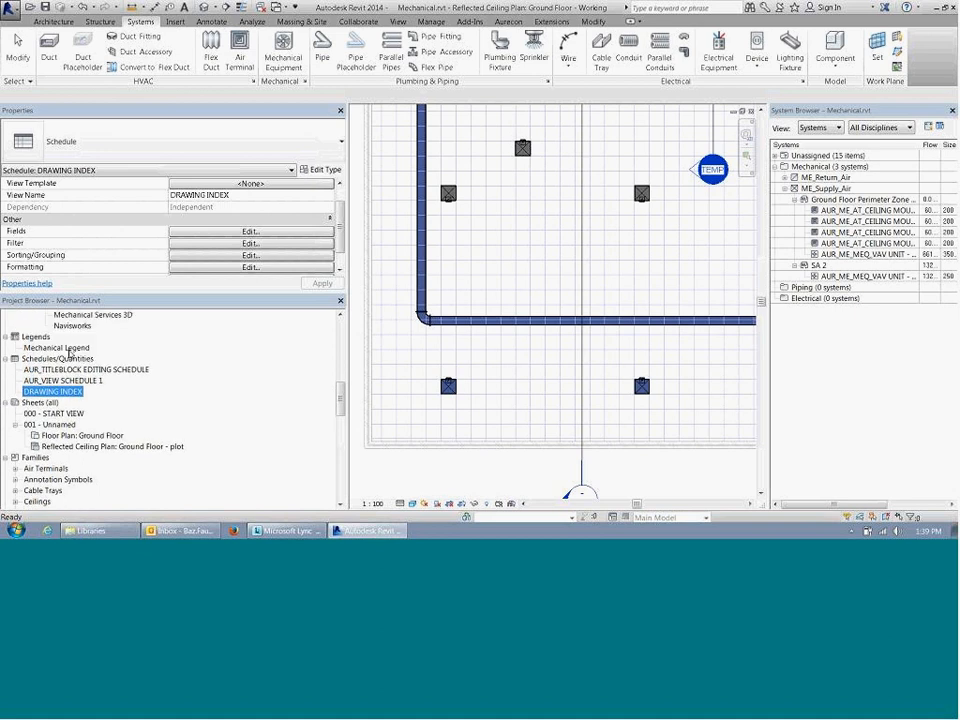
{"action": "left_click", "coordinate": [58, 347]}
{"action": "scroll", "coordinate": [400, 260], "scroll_direction": "up", "scroll_amount": 5}
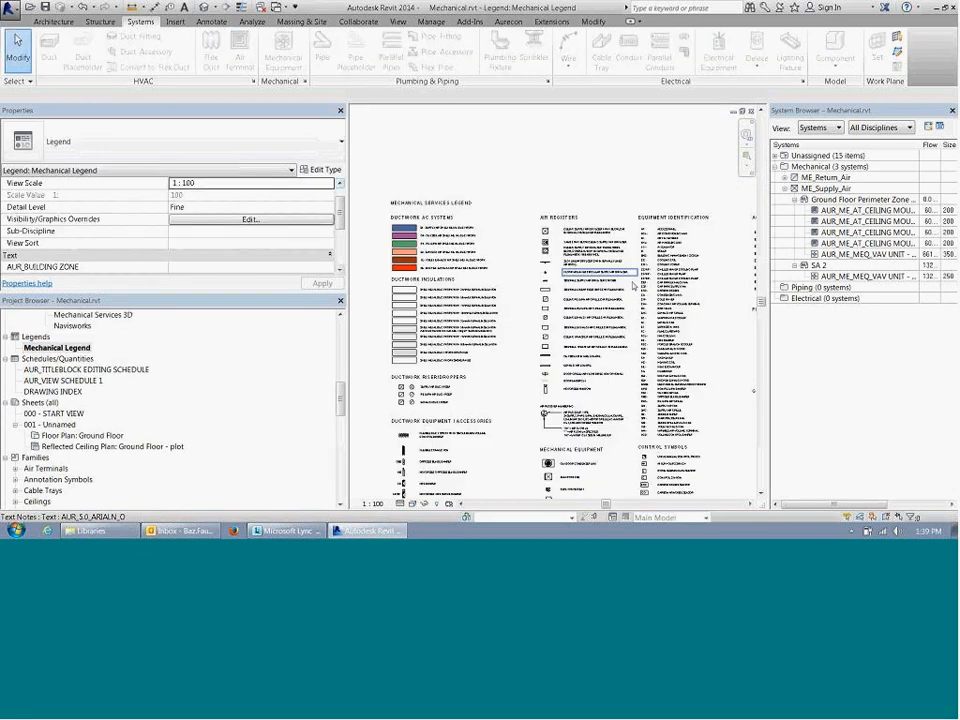
Step: Examine the flexible duct spigot symbol under Ductwork Equipment / Accessories in the legend, then close the legend view
{"action": "middle_click_drag", "start_coordinate": [552, 271], "coordinate": [557, 308]}
{"action": "scroll", "coordinate": [574, 407], "scroll_direction": "up", "scroll_amount": 1}
{"action": "middle_click_drag", "start_coordinate": [574, 407], "coordinate": [657, 120]}
{"action": "scroll", "coordinate": [446, 216], "scroll_direction": "up", "scroll_amount": 5}
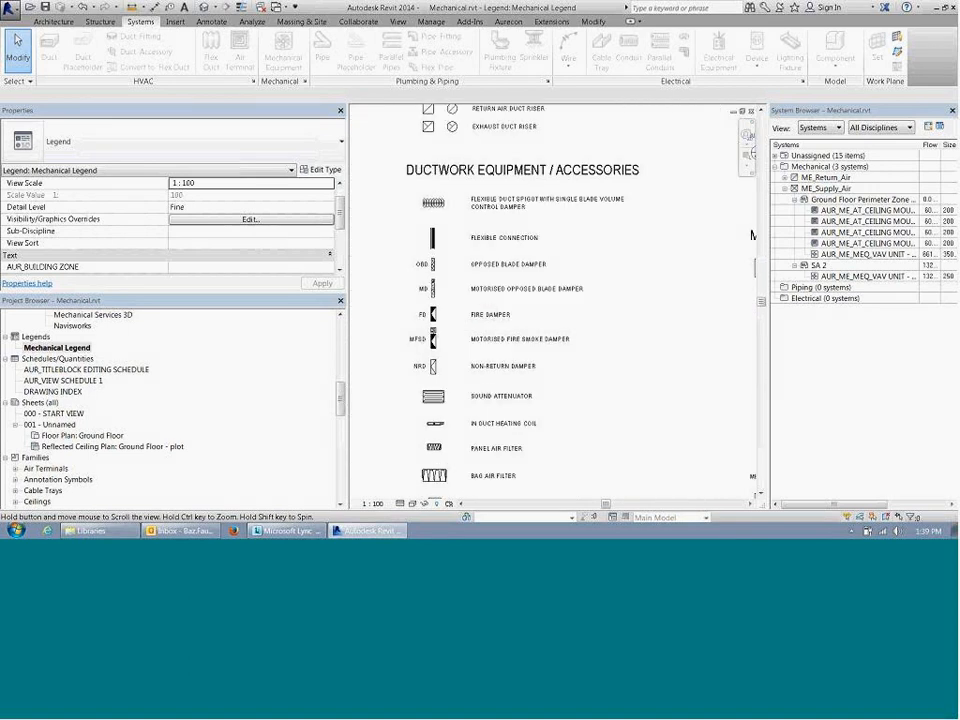
{"action": "middle_click_drag", "start_coordinate": [460, 212], "coordinate": [450, 276]}
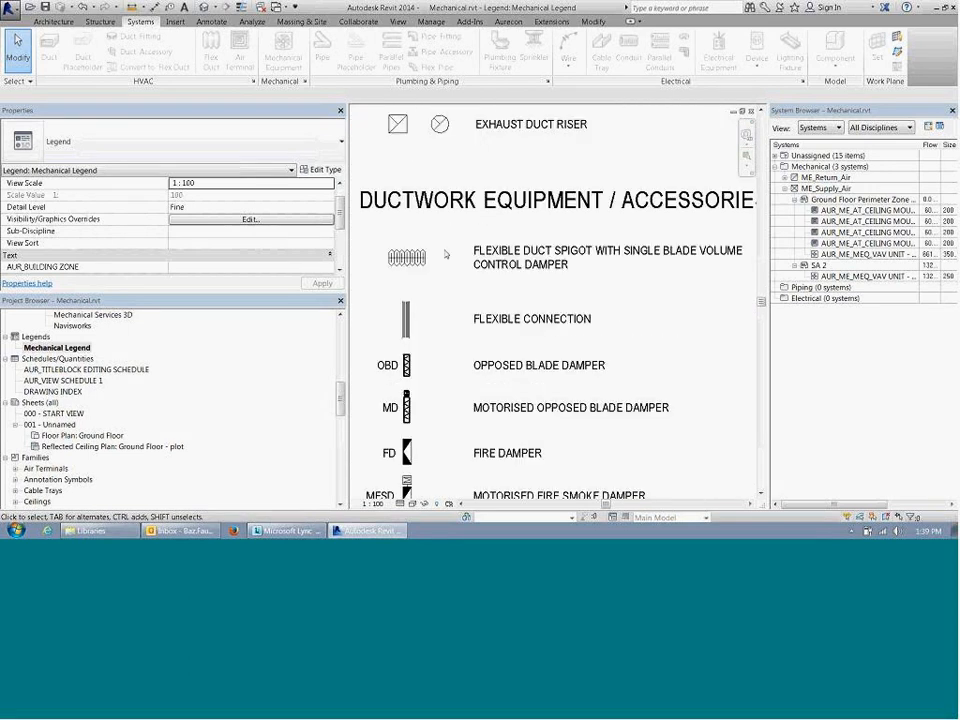
{"action": "scroll", "coordinate": [438, 262], "scroll_direction": "up", "scroll_amount": 3}
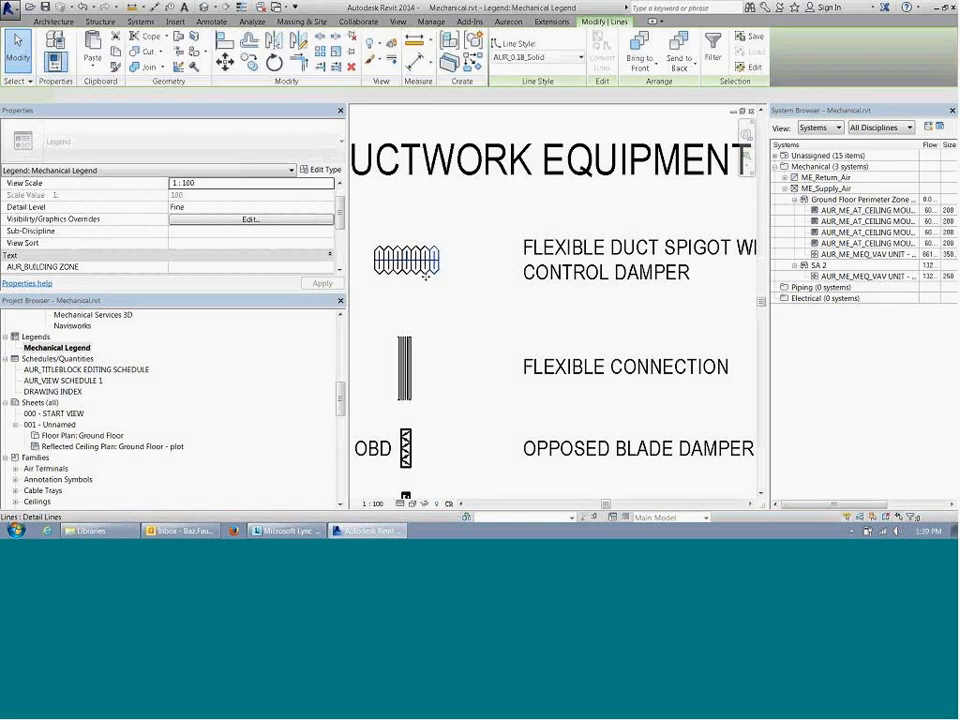
{"action": "scroll", "coordinate": [435, 278], "scroll_direction": "down", "scroll_amount": 3}
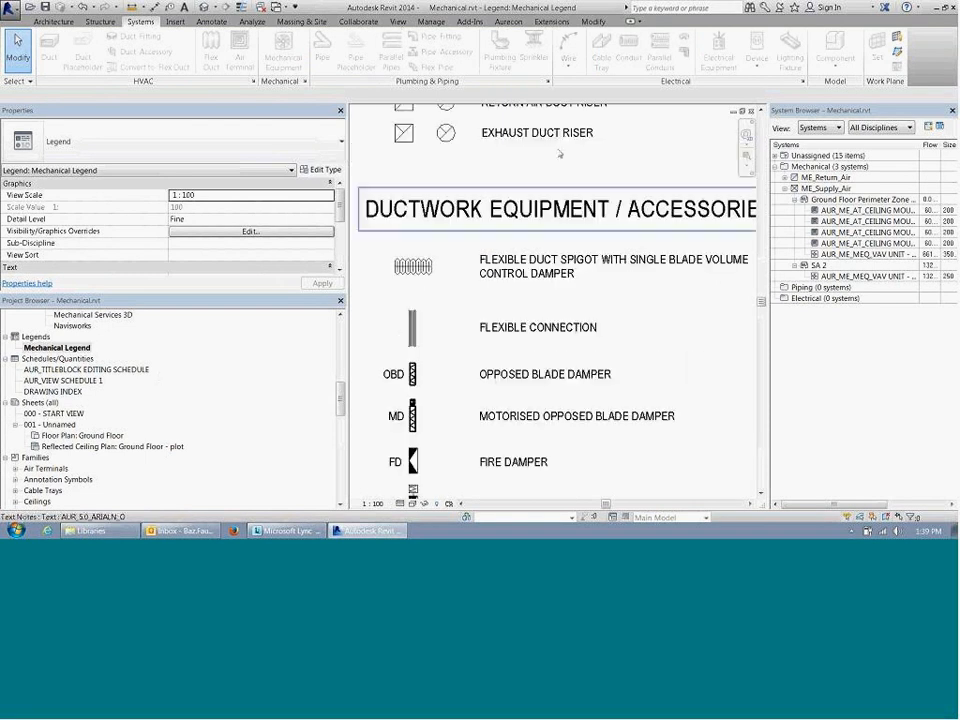
{"action": "left_click", "coordinate": [752, 111]}
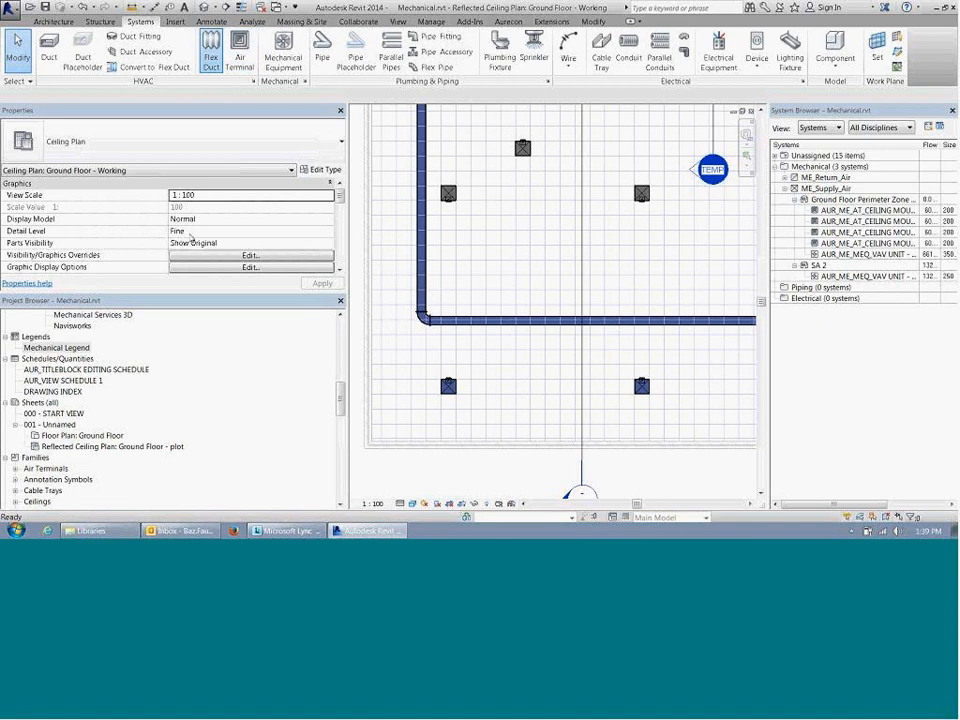
Step: Start a new round flex duct and set its flex pattern to Flex 2
{"action": "left_click", "coordinate": [208, 62]}
{"action": "left_click", "coordinate": [220, 218]}
{"action": "left_click", "coordinate": [218, 242]}
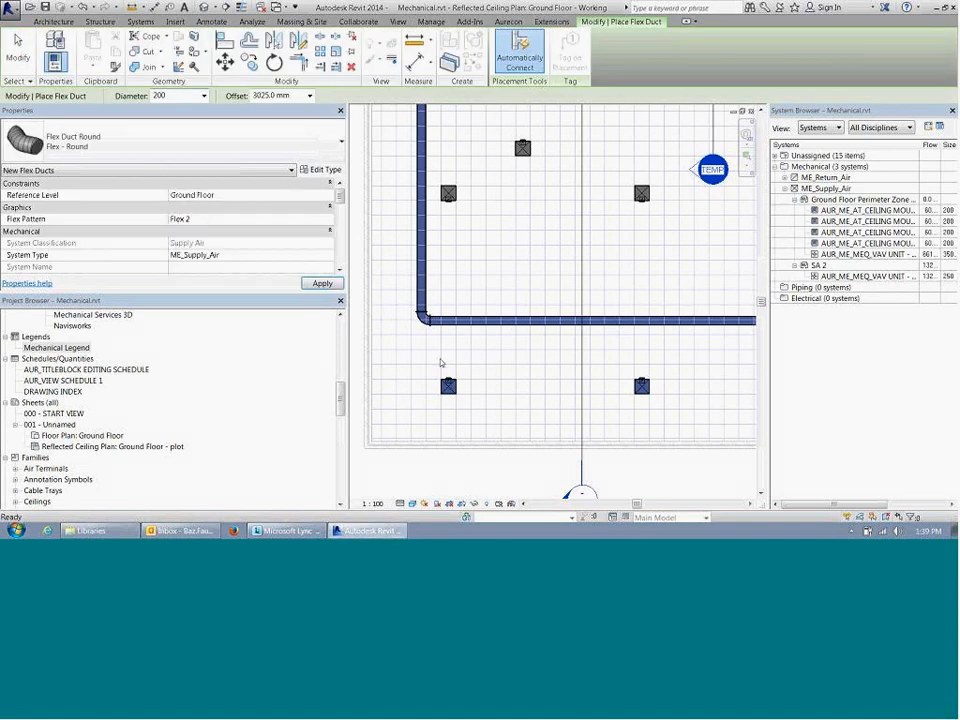
Step: Try to connect the diffuser near the main duct's corner to the horizontal supply duct with a 200 mm round flex duct
{"action": "left_click", "coordinate": [448, 377]}
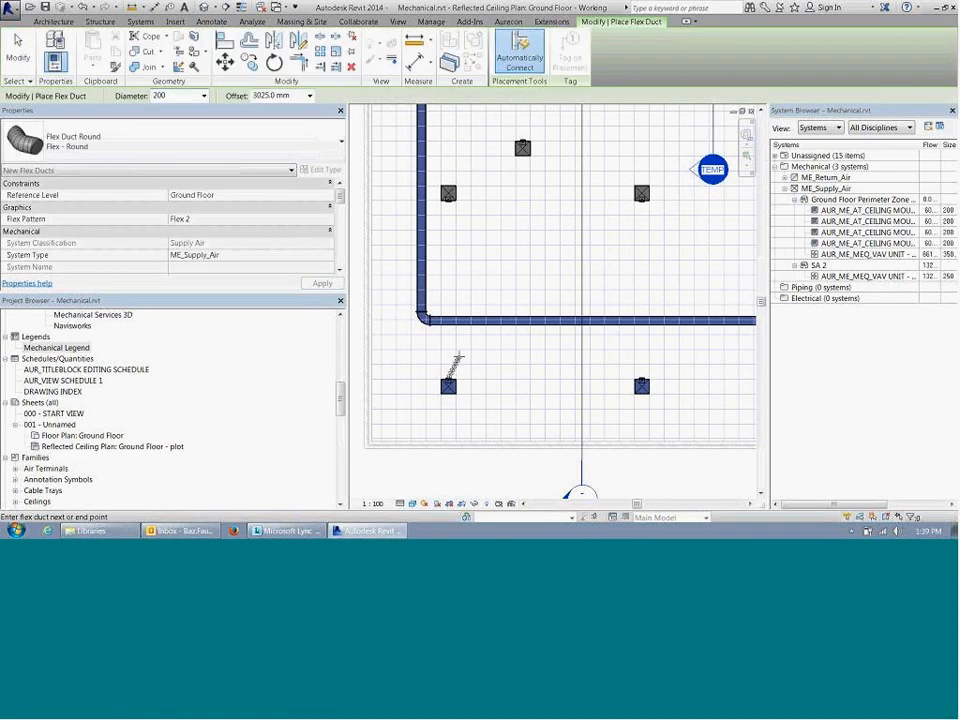
{"action": "scroll", "coordinate": [448, 380], "scroll_direction": "up", "scroll_amount": 5}
{"action": "scroll", "coordinate": [448, 380], "scroll_direction": "down", "scroll_amount": 4}
{"action": "scroll", "coordinate": [448, 385], "scroll_direction": "up", "scroll_amount": 4}
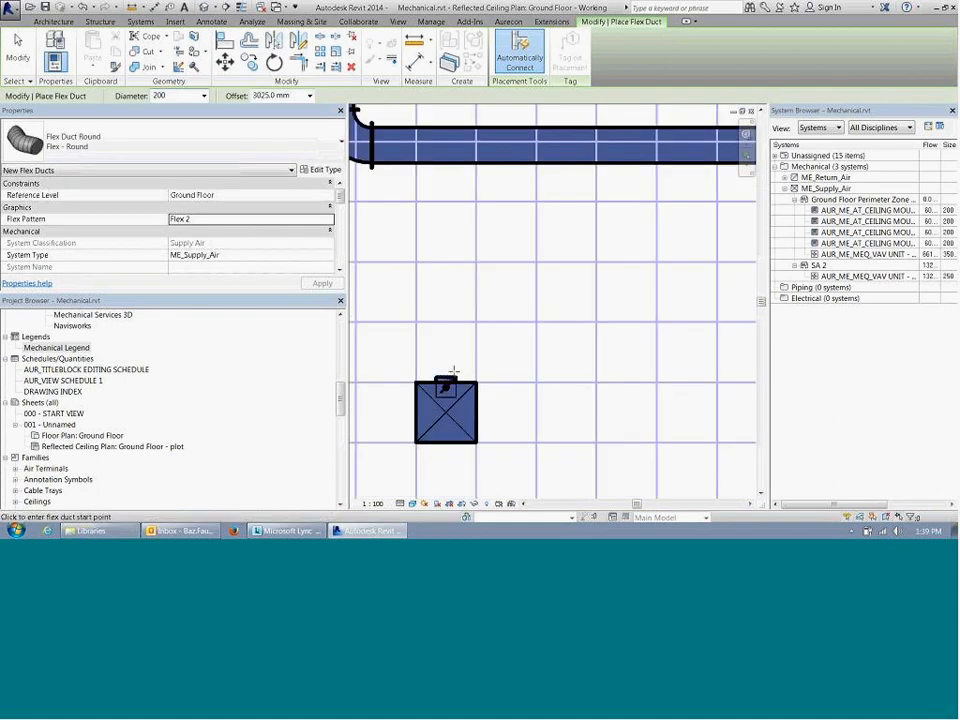
{"action": "scroll", "coordinate": [446, 379], "scroll_direction": "up", "scroll_amount": 2}
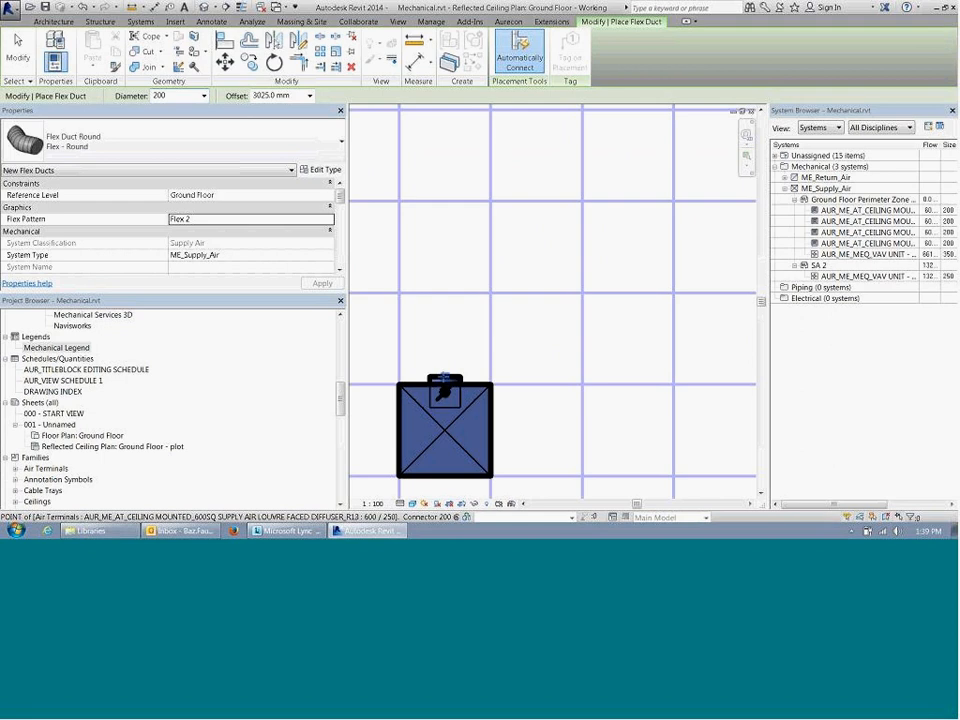
{"action": "scroll", "coordinate": [447, 379], "scroll_direction": "up", "scroll_amount": 3}
{"action": "scroll", "coordinate": [449, 377], "scroll_direction": "down", "scroll_amount": 1}
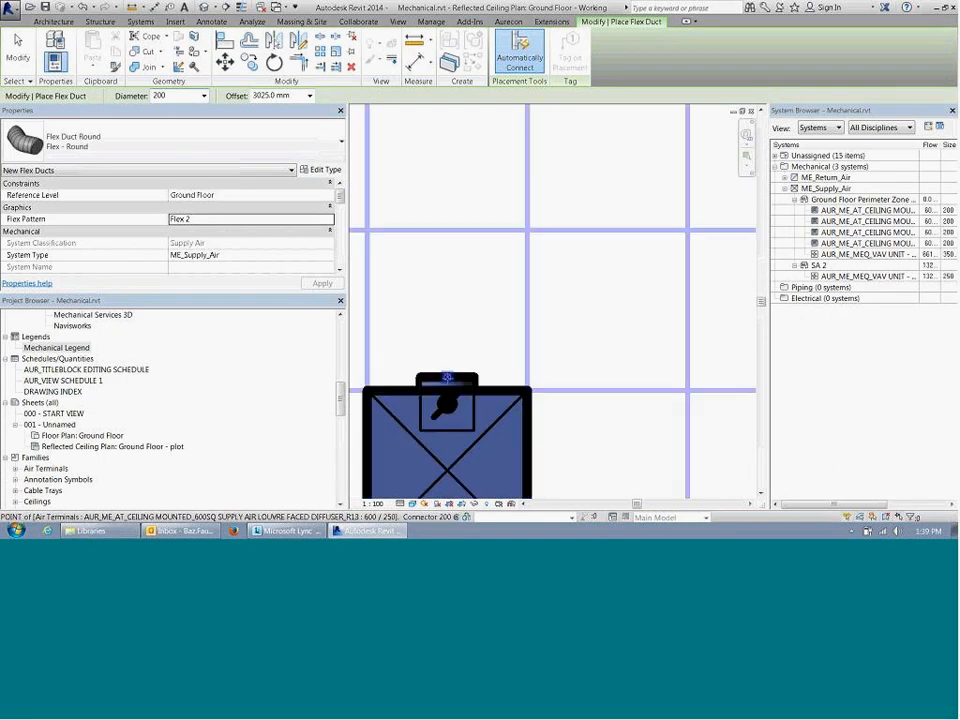
{"action": "left_click", "coordinate": [447, 377]}
{"action": "scroll", "coordinate": [453, 363], "scroll_direction": "down", "scroll_amount": 3}
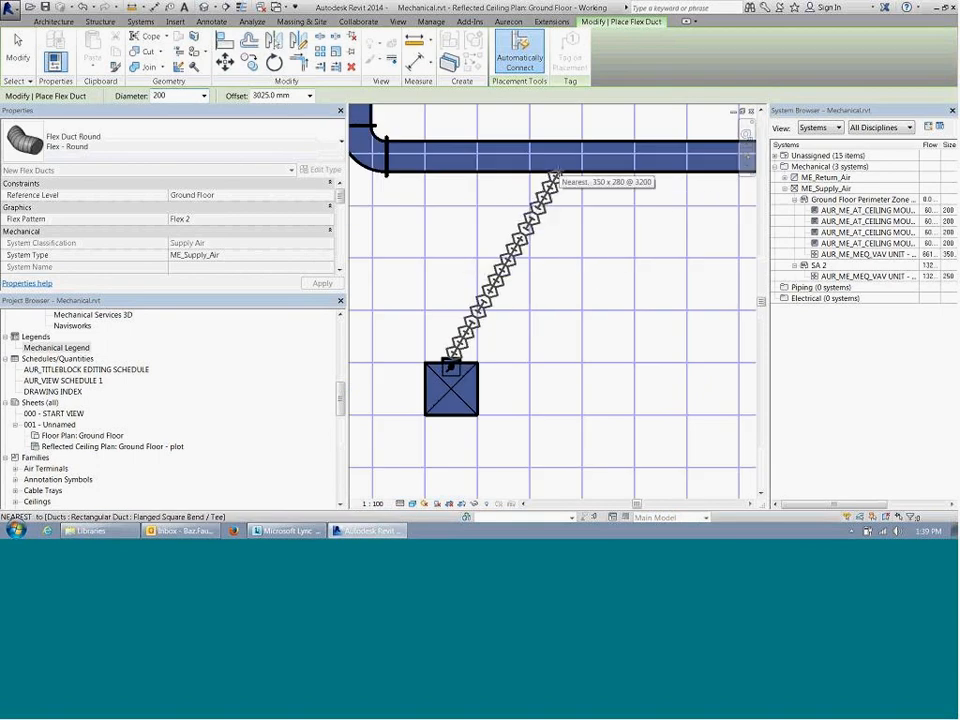
{"action": "left_click", "coordinate": [556, 176]}
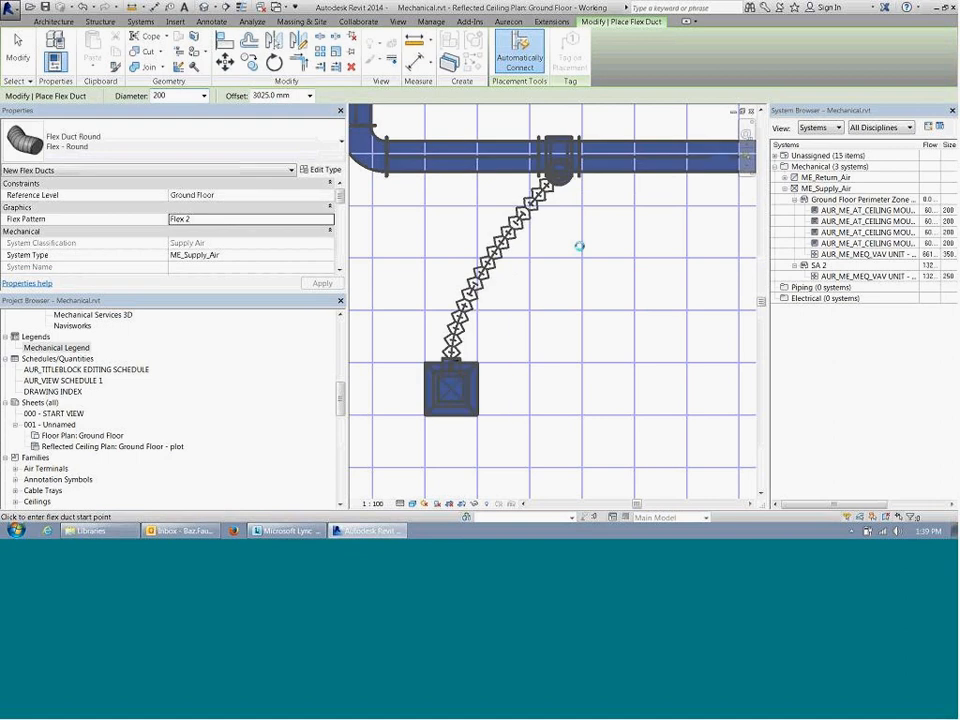
{"action": "key", "text": "Escape"}
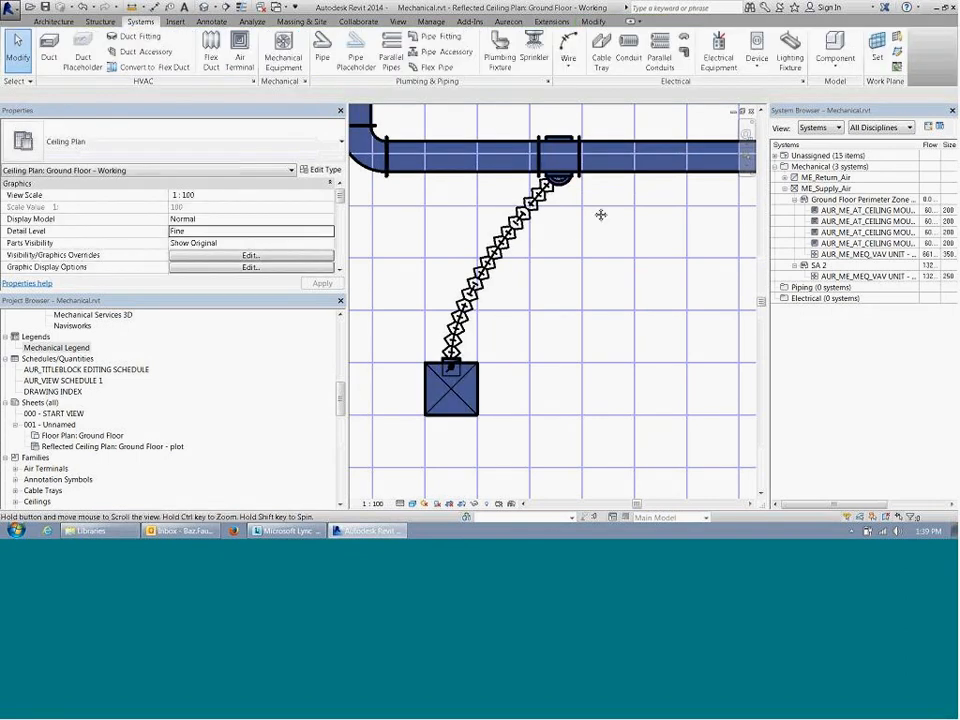
Step: Undo the flex duct connection between the corner diffuser and the main supply duct
{"action": "middle_click_drag", "start_coordinate": [602, 212], "coordinate": [584, 232]}
{"action": "scroll", "coordinate": [452, 216], "scroll_direction": "up", "scroll_amount": 4}
{"action": "scroll", "coordinate": [450, 213], "scroll_direction": "down", "scroll_amount": 2}
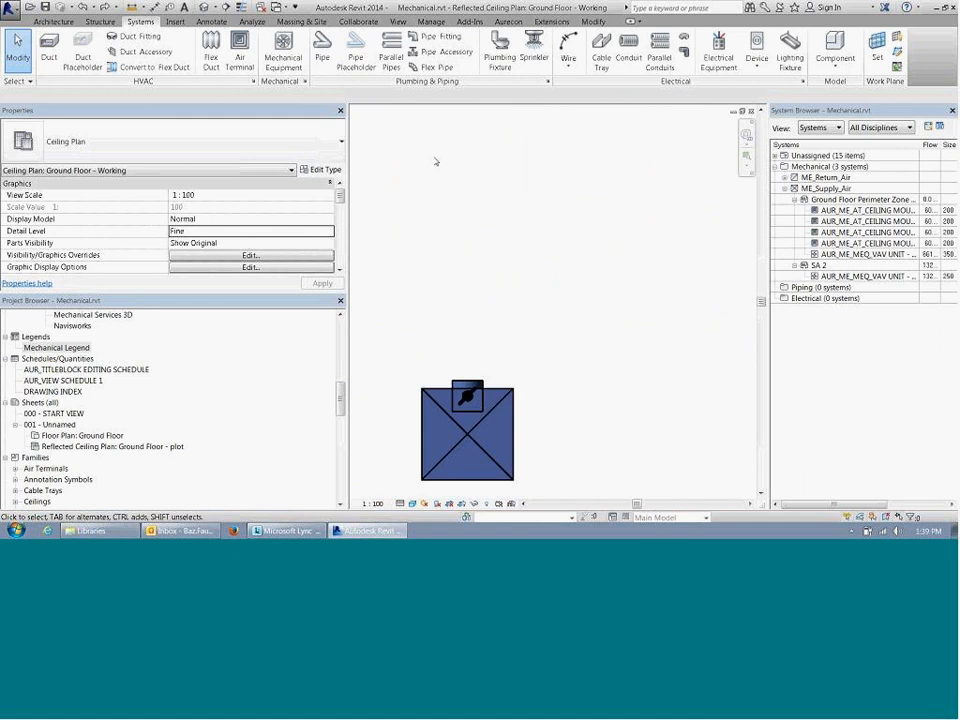
Step: Set the preferred junction type of the Flex - Round duct type to Tap, then leave the Flex Duct command
{"action": "left_click", "coordinate": [211, 52]}
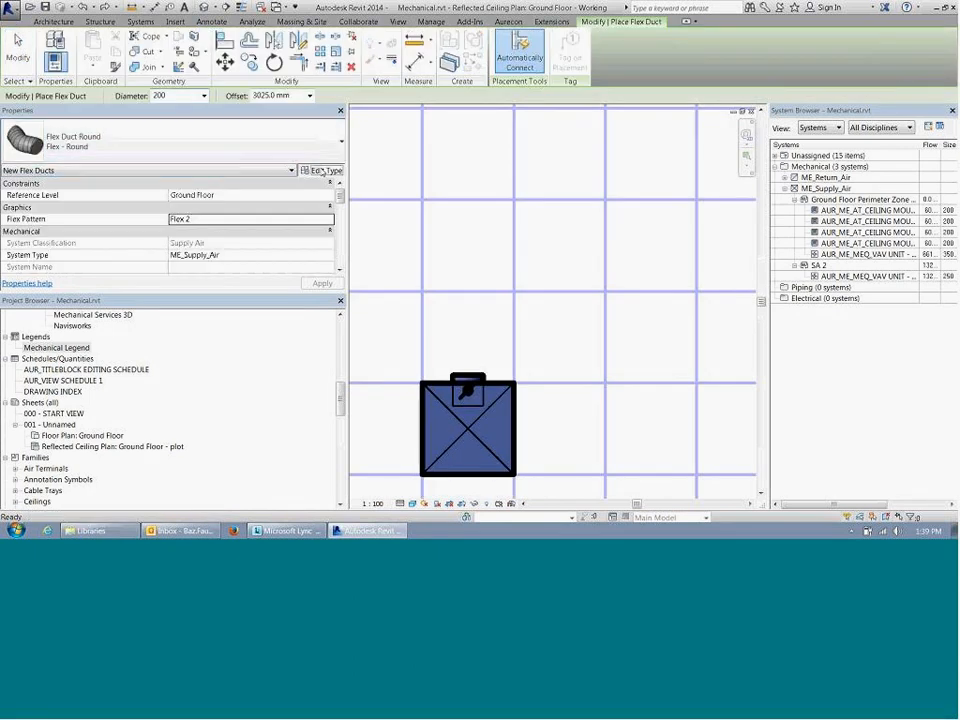
{"action": "left_click", "coordinate": [322, 166]}
{"action": "left_click", "coordinate": [424, 251]}
{"action": "left_click", "coordinate": [424, 251]}
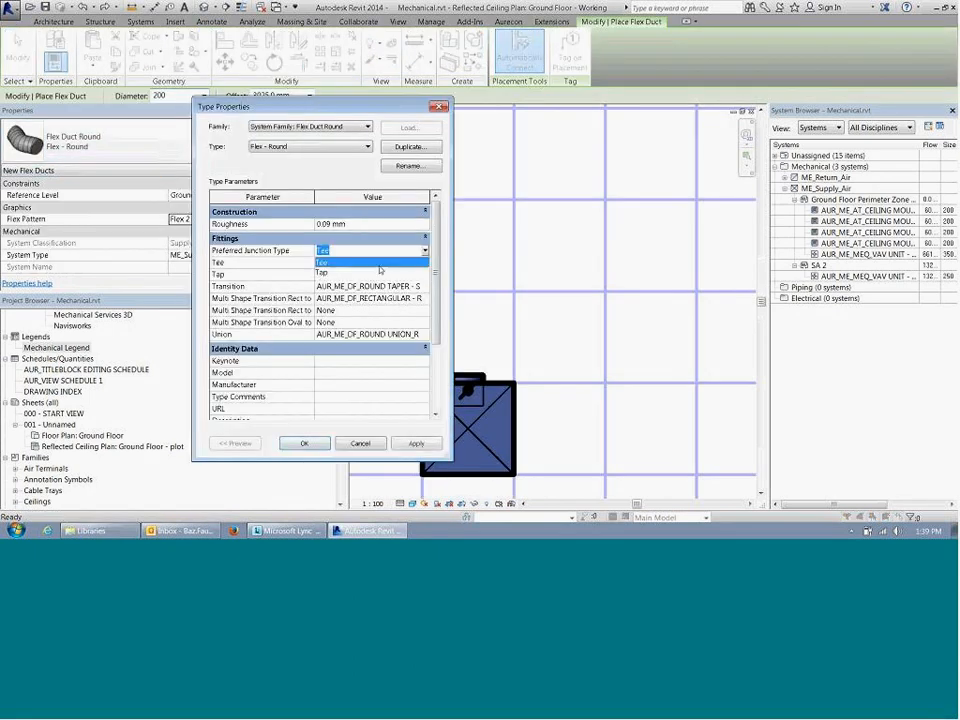
{"action": "left_click", "coordinate": [379, 267]}
{"action": "left_click", "coordinate": [424, 251]}
{"action": "left_click", "coordinate": [405, 265]}
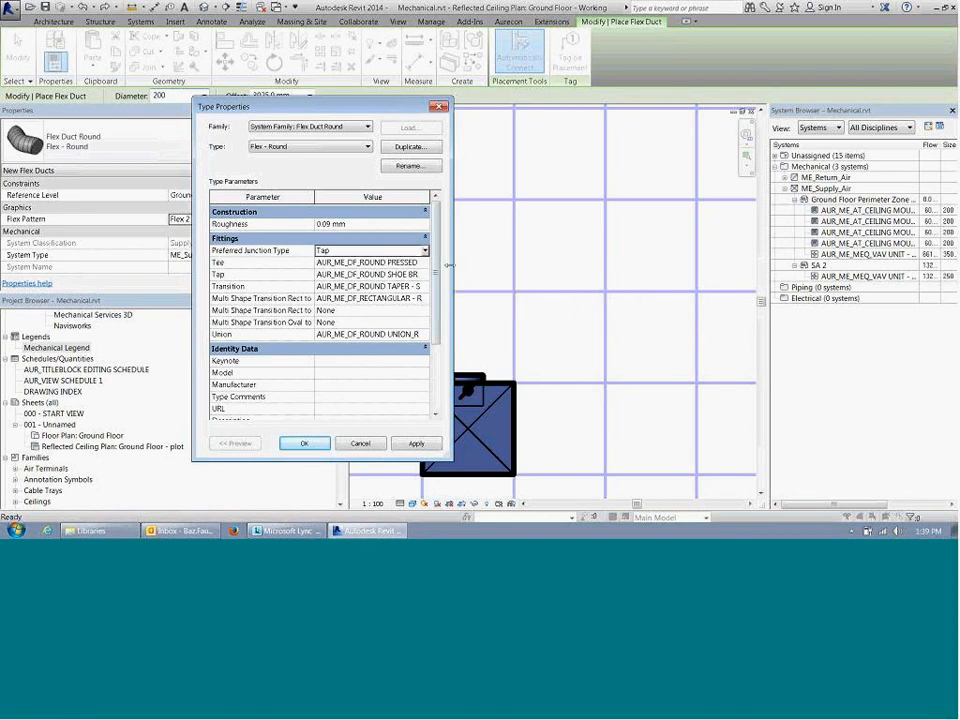
{"action": "left_click_drag", "start_coordinate": [453, 284], "coordinate": [595, 281]}
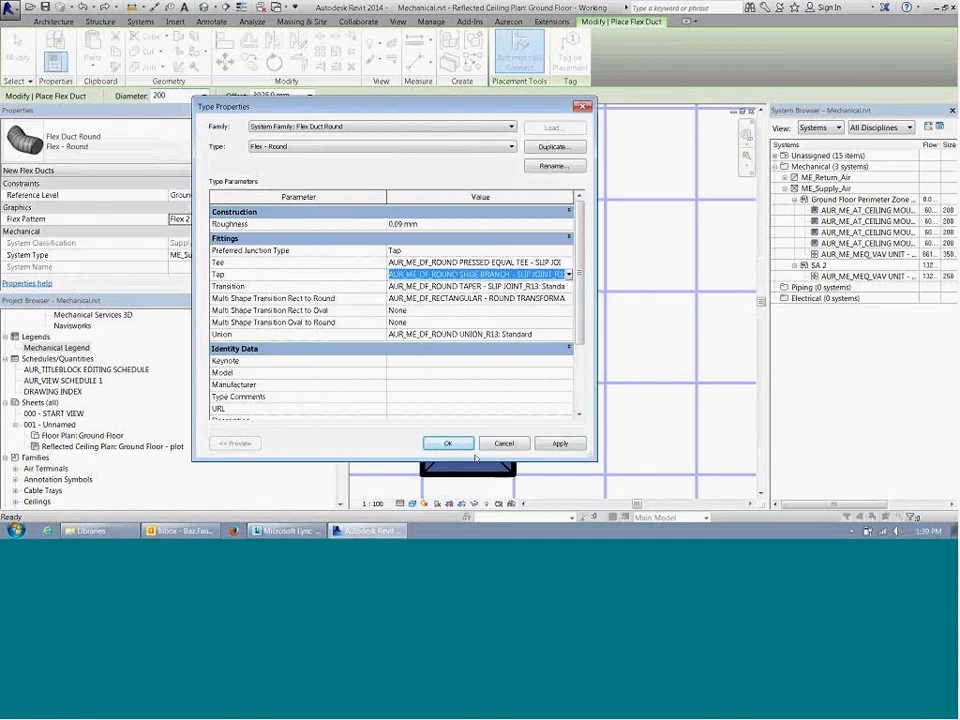
{"action": "left_click", "coordinate": [434, 444]}
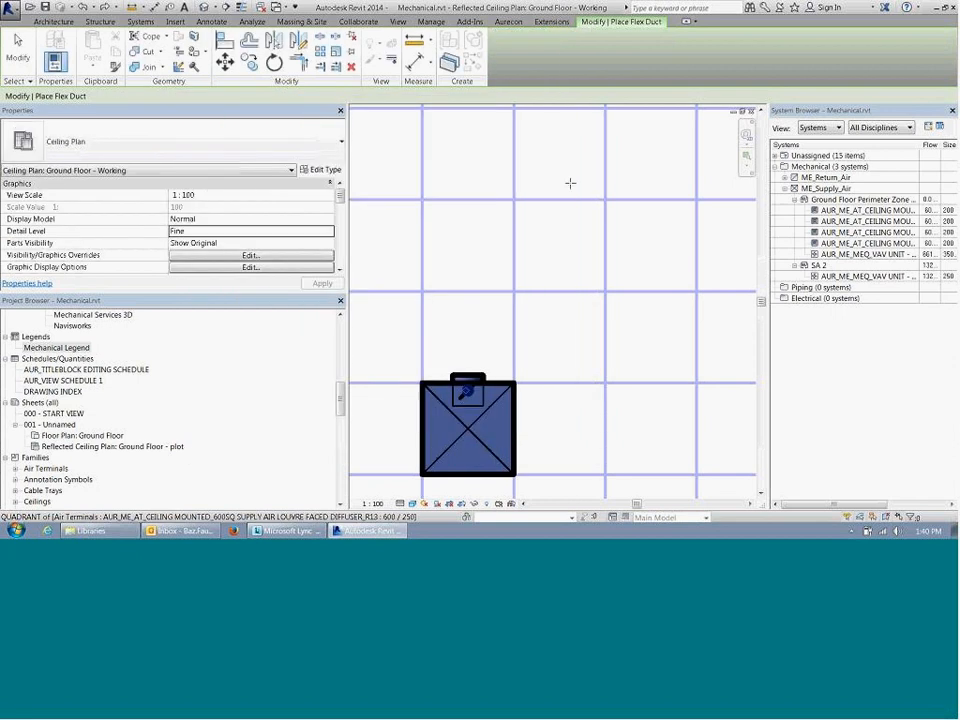
{"action": "key", "text": "Escape"}
Step: Check the offset of the horizontal main supply duct, then clear the selection
{"action": "scroll", "coordinate": [486, 292], "scroll_direction": "down", "scroll_amount": 2}
{"action": "middle_click_drag", "start_coordinate": [515, 275], "coordinate": [488, 301]}
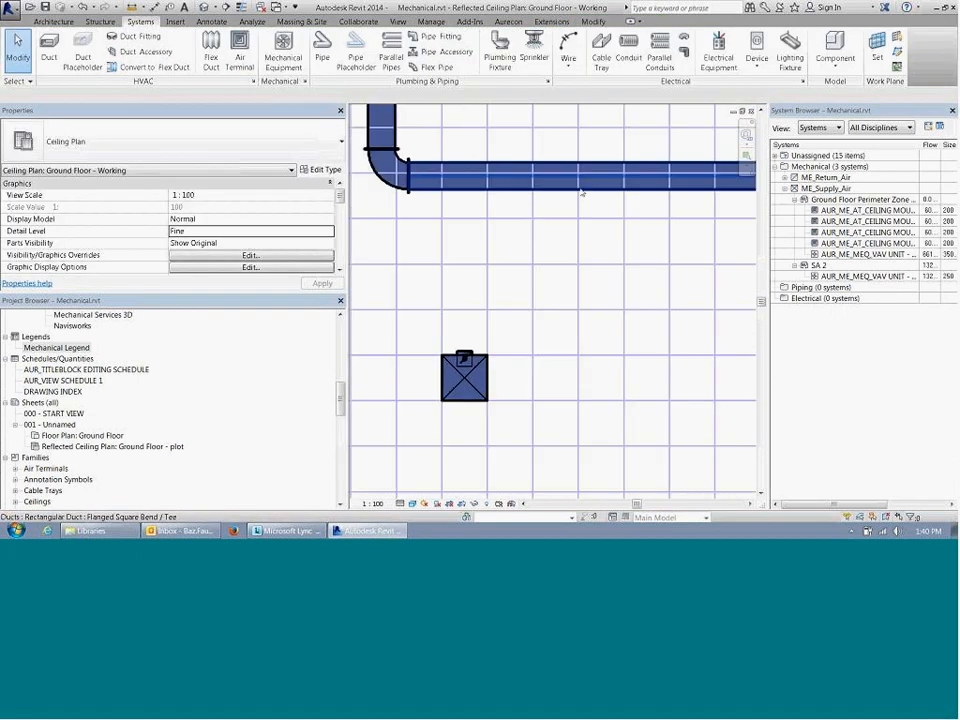
{"action": "left_click", "coordinate": [600, 180]}
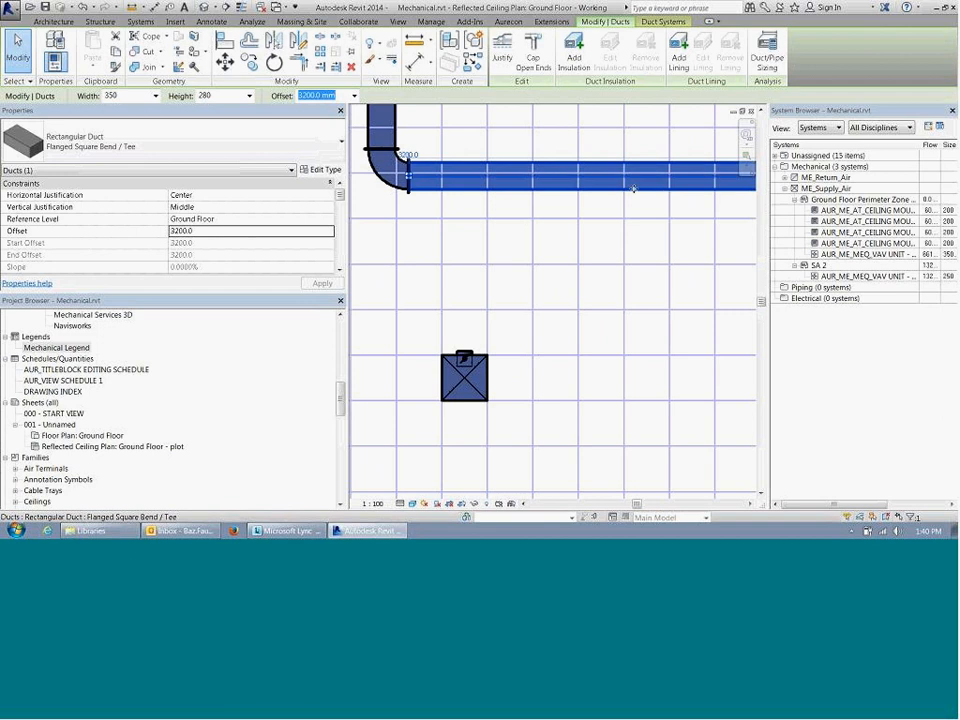
{"action": "middle_click_drag", "start_coordinate": [615, 231], "coordinate": [542, 261]}
{"action": "scroll", "coordinate": [514, 249], "scroll_direction": "down", "scroll_amount": 1}
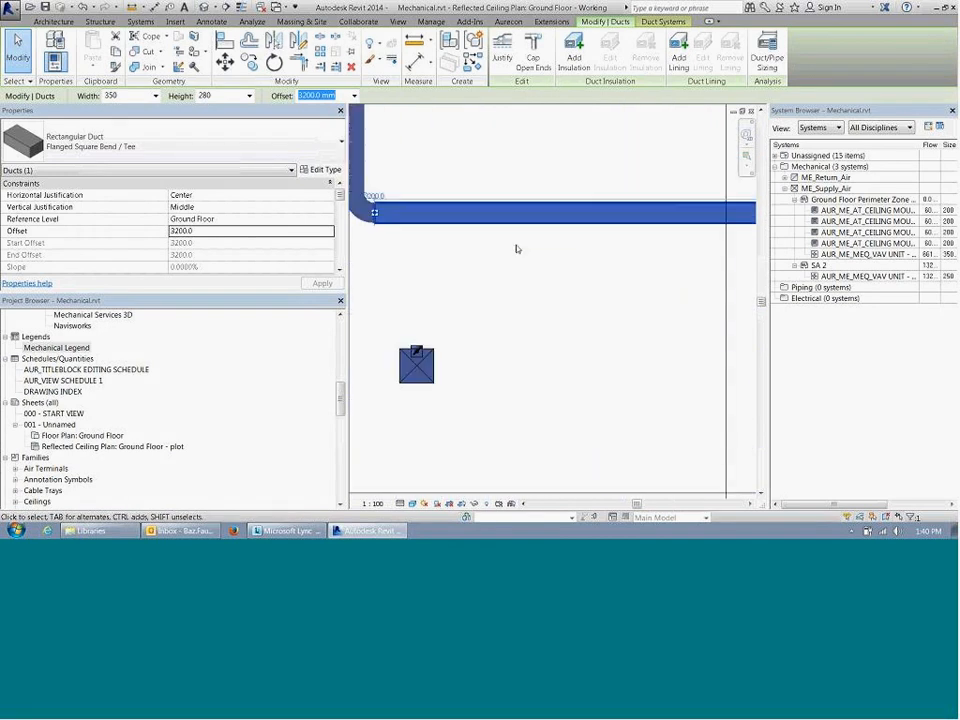
{"action": "right_click", "coordinate": [320, 96]}
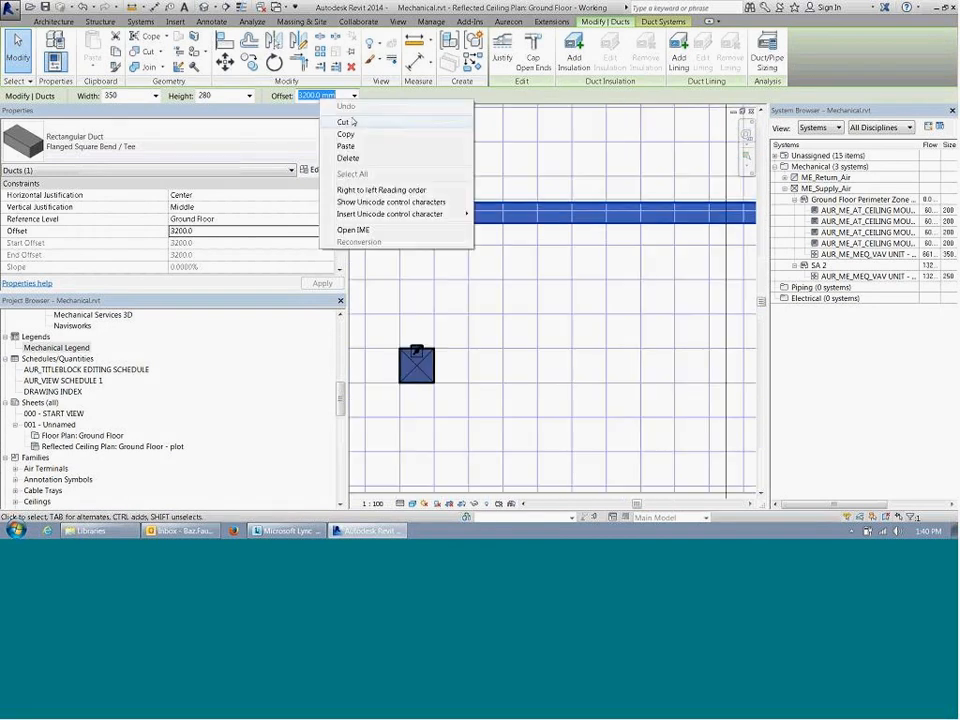
{"action": "left_click", "coordinate": [556, 342]}
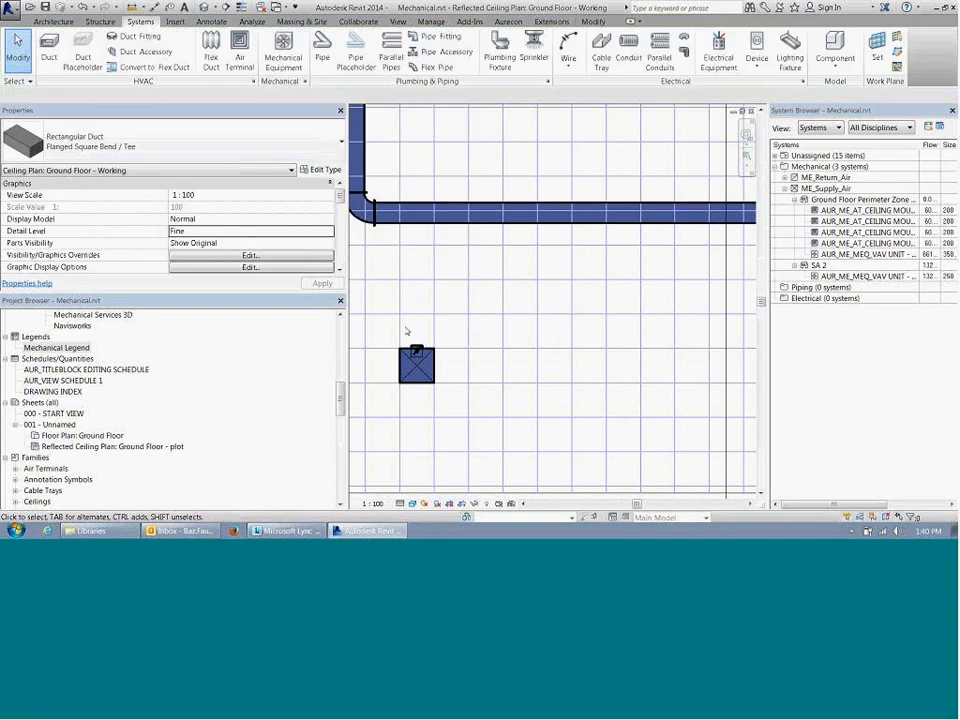
Step: Draw a 200 mm flex duct from the corner diffuser's connector to the horizontal main duct, setting its end offset to 3200 mm
{"action": "right_click", "coordinate": [415, 344]}
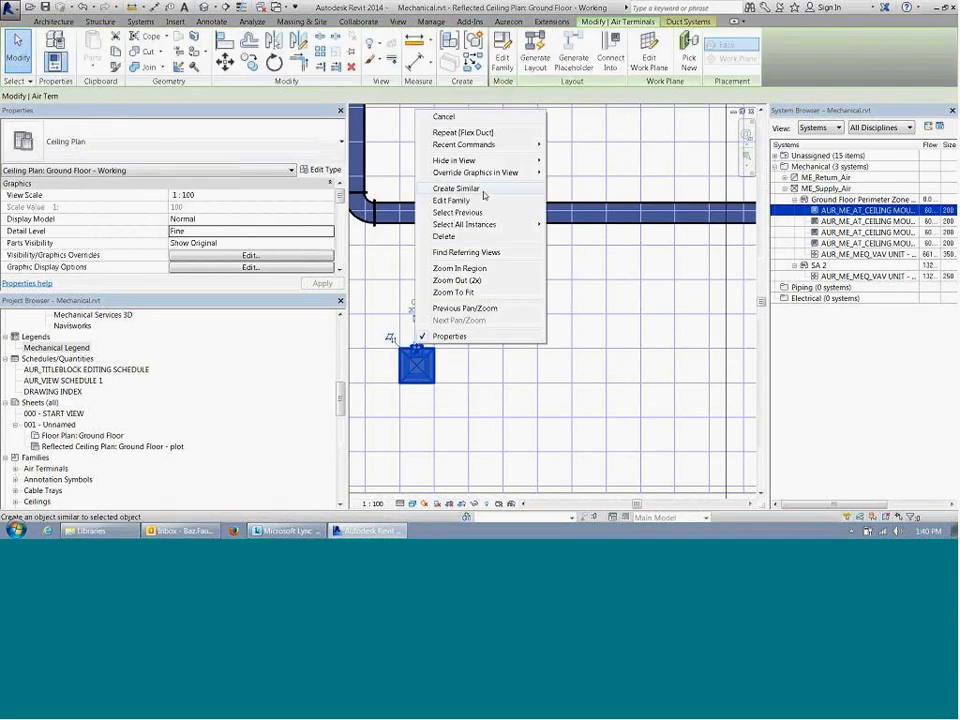
{"action": "left_click", "coordinate": [483, 351]}
{"action": "right_click", "coordinate": [416, 348]}
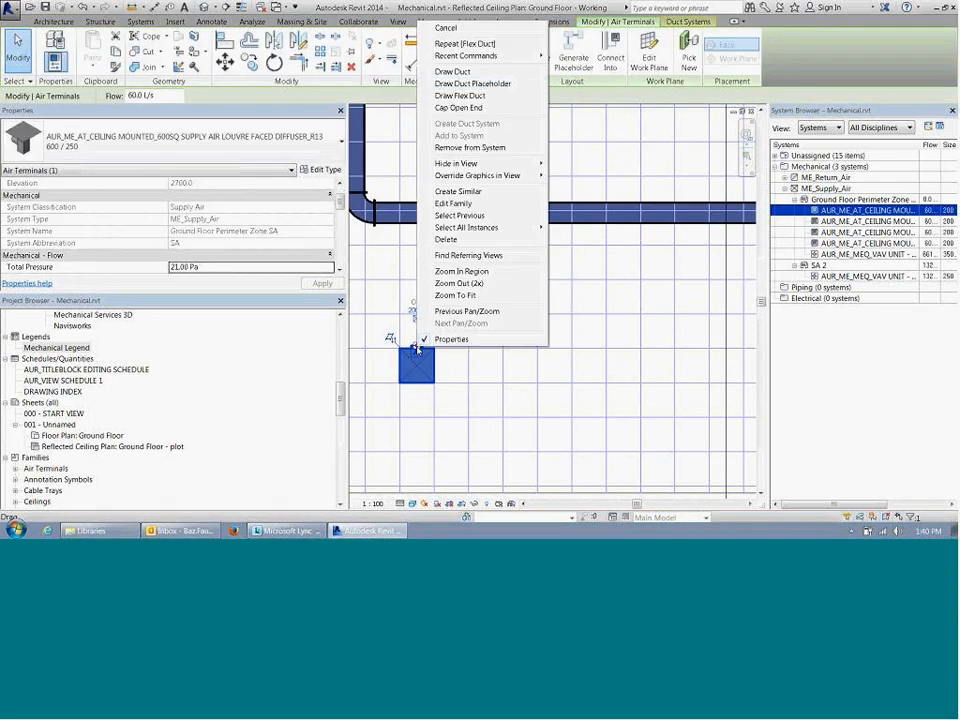
{"action": "left_click", "coordinate": [508, 96]}
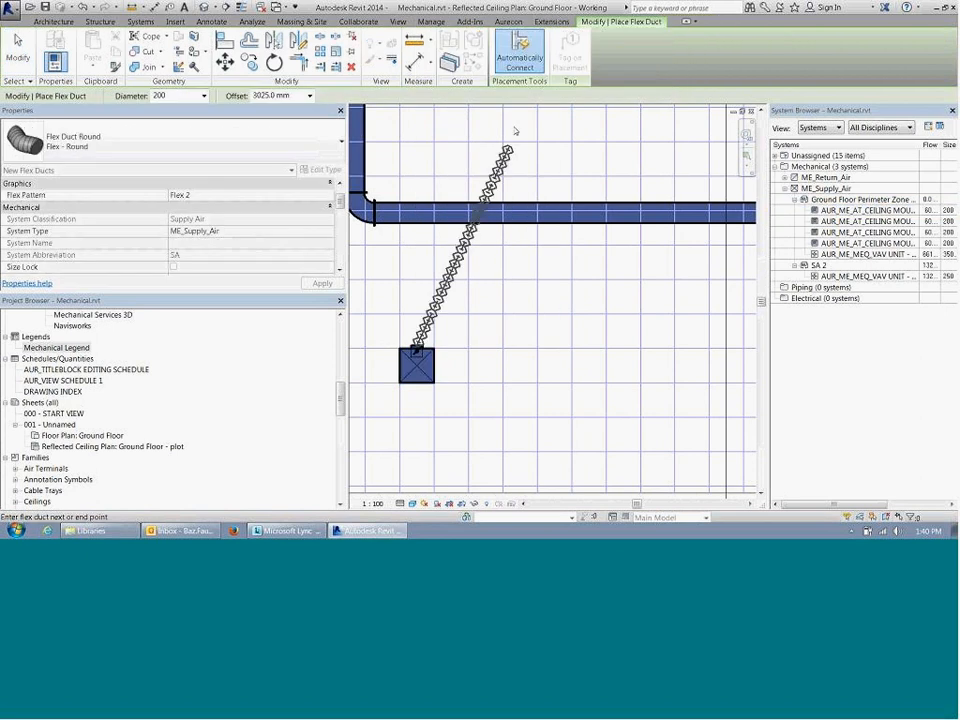
{"action": "left_click", "coordinate": [355, 210]}
{"action": "double_click", "coordinate": [292, 95]}
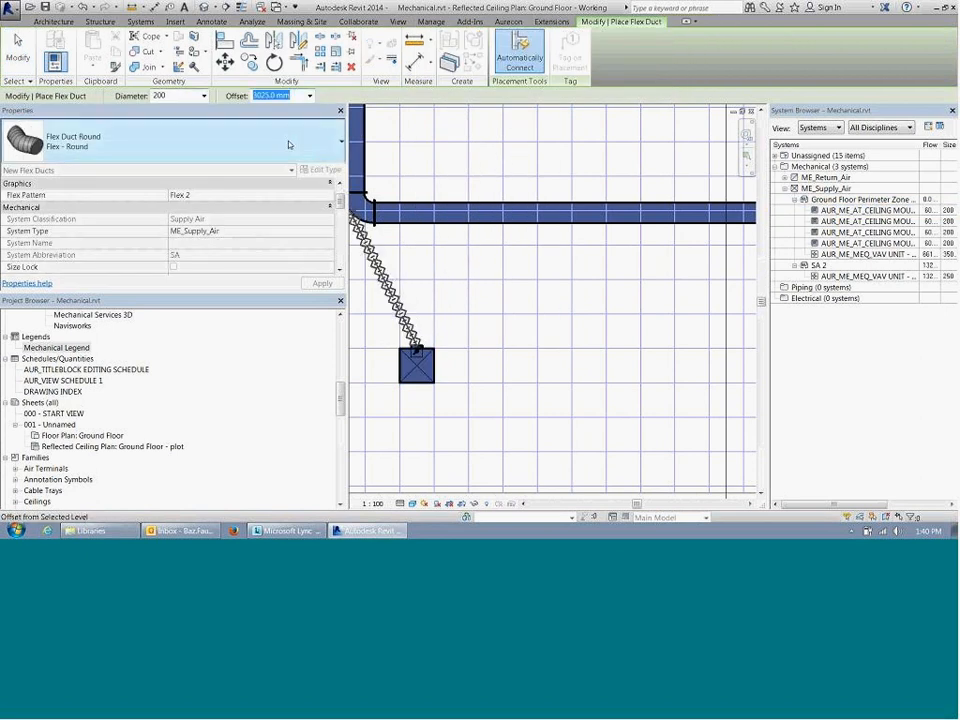
{"action": "type", "text": "3200"}
{"action": "key", "text": "Return"}
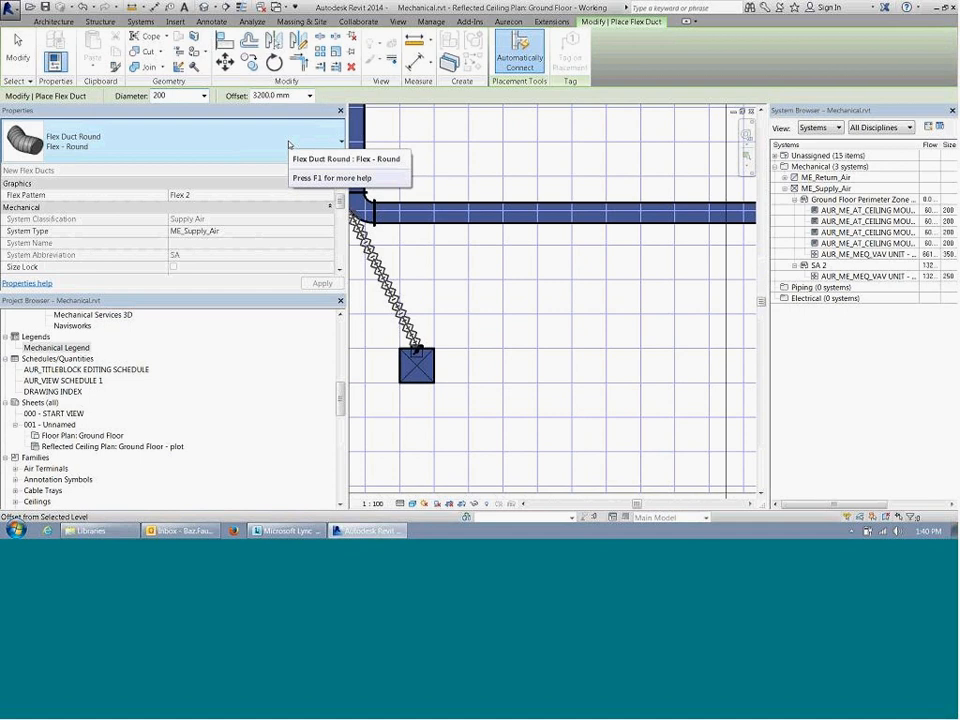
{"action": "left_click", "coordinate": [532, 230]}
{"action": "key", "text": "Escape"}
{"action": "key", "text": "Escape"}
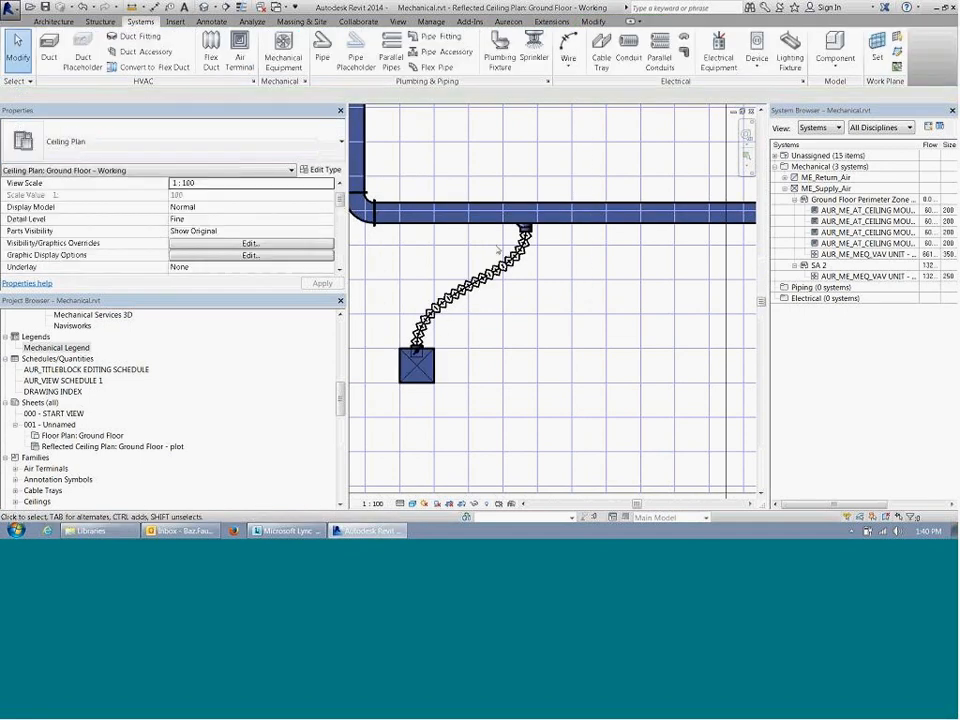
{"action": "scroll", "coordinate": [612, 285], "scroll_direction": "up", "scroll_amount": 3}
{"action": "middle_click_drag", "start_coordinate": [615, 277], "coordinate": [654, 263]}
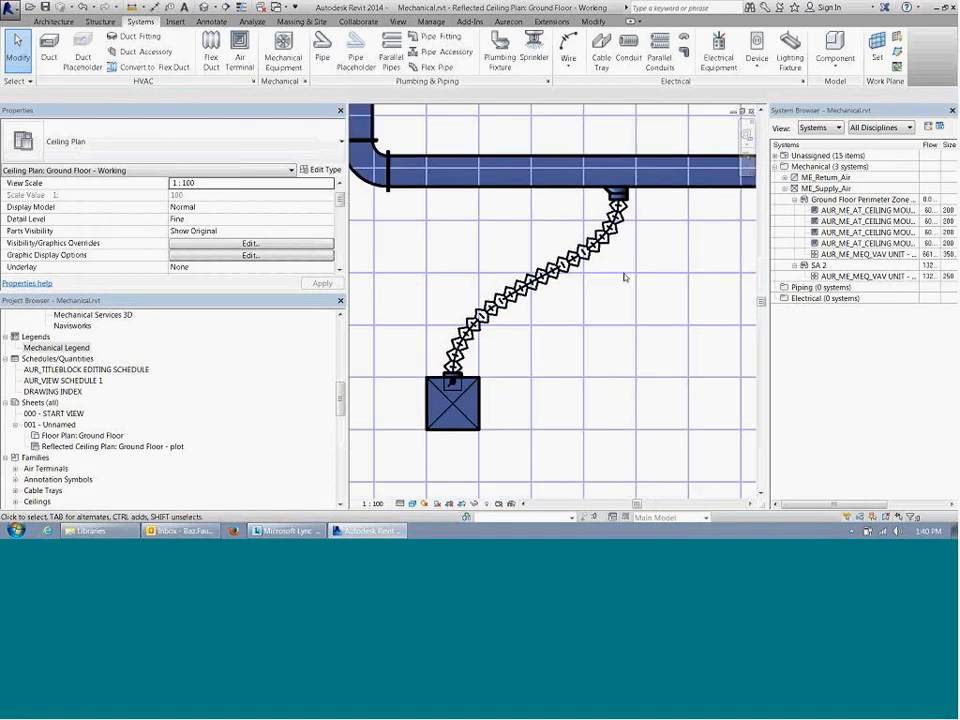
Step: Draw a 200 mm flex duct from the second diffuser's connector to the horizontal main duct, setting its end offset to 3200 mm
{"action": "scroll", "coordinate": [595, 272], "scroll_direction": "up", "scroll_amount": 1}
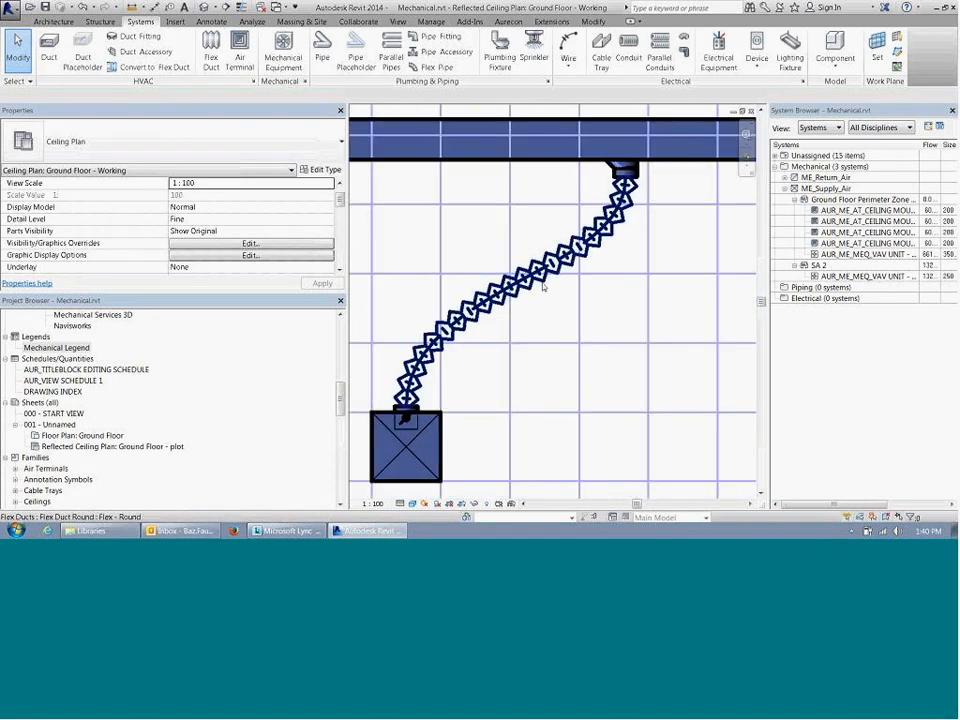
{"action": "scroll", "coordinate": [548, 300], "scroll_direction": "down", "scroll_amount": 3}
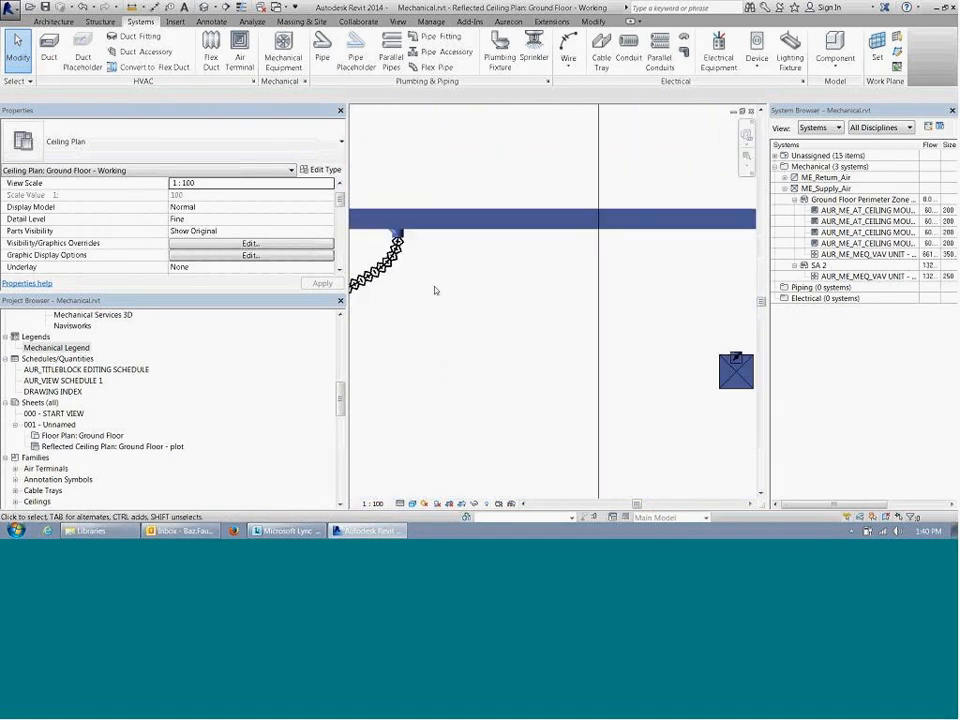
{"action": "left_click", "coordinate": [563, 322]}
{"action": "right_click", "coordinate": [566, 322]}
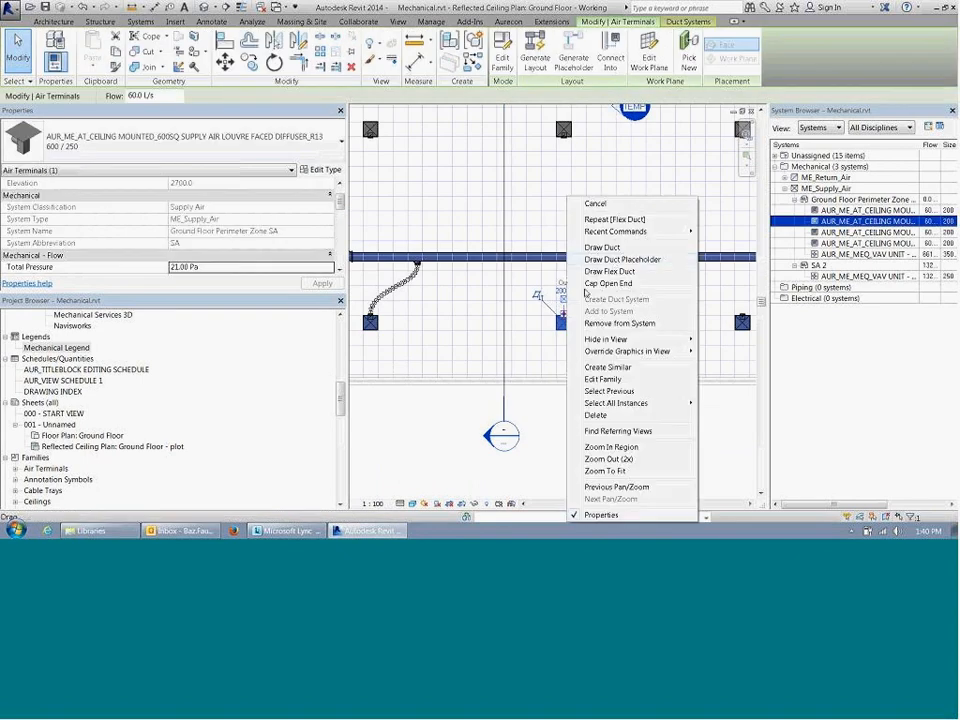
{"action": "left_click", "coordinate": [616, 273]}
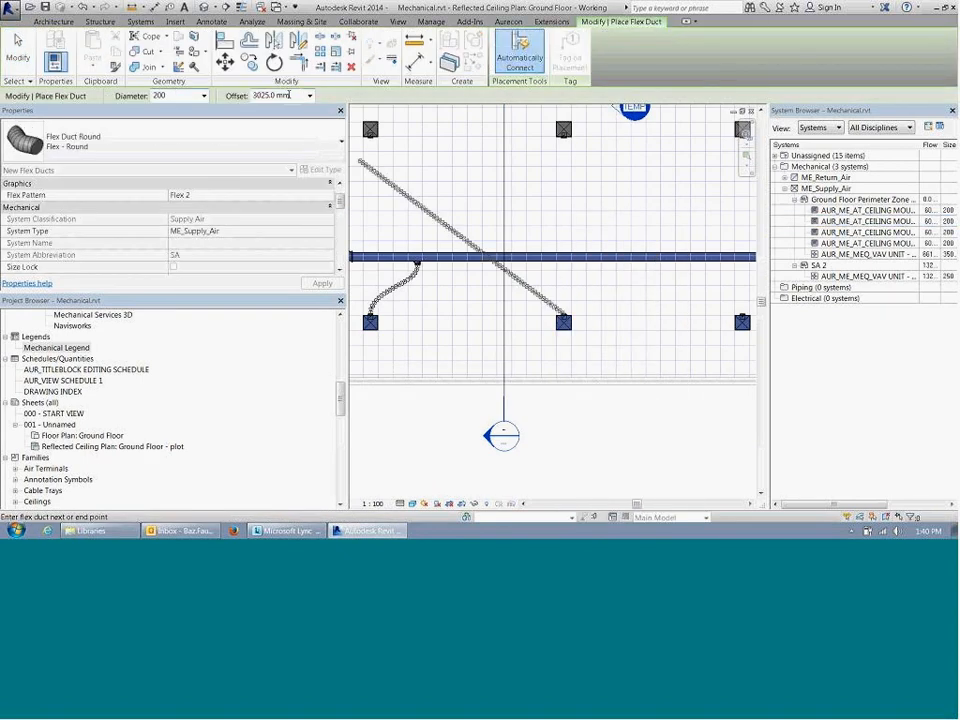
{"action": "left_click", "coordinate": [302, 95]}
{"action": "type", "text": "3200"}
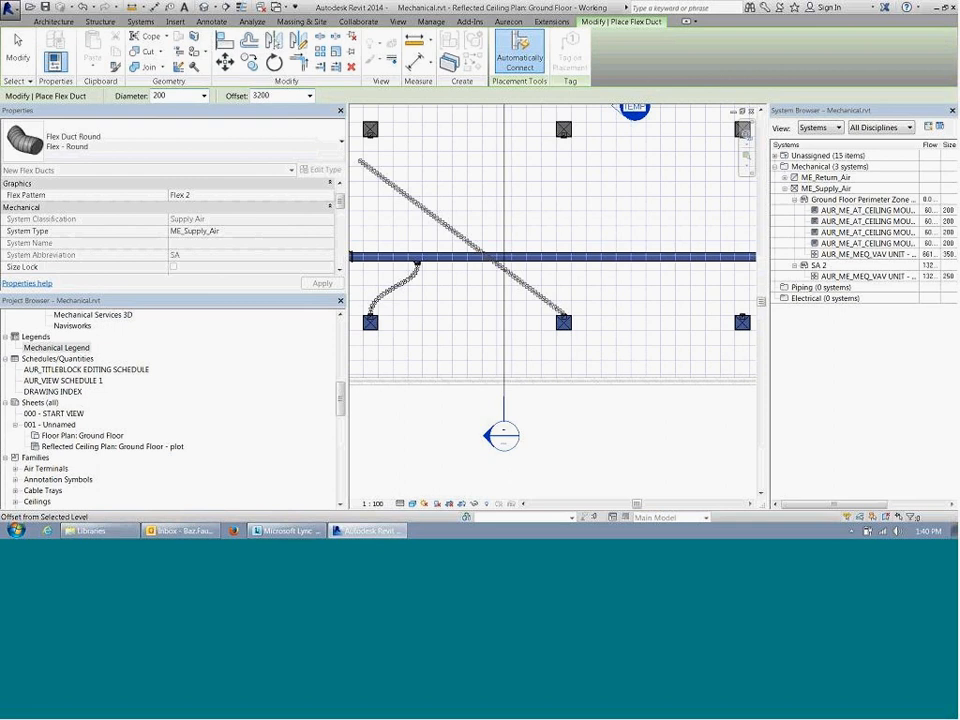
{"action": "key", "text": "Return"}
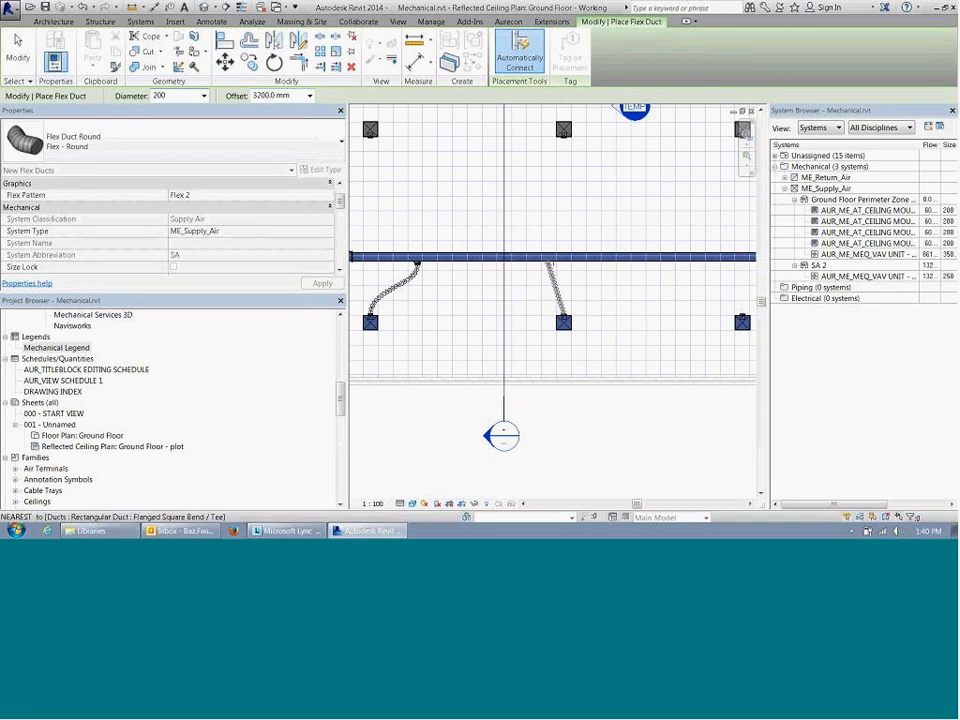
{"action": "left_click", "coordinate": [550, 264]}
Step: Draw 200 mm flex ducts from the third and fourth diffusers' connectors to the horizontal main duct, then leave the Flex Duct command
{"action": "middle_click_drag", "start_coordinate": [656, 272], "coordinate": [523, 264]}
{"action": "left_click", "coordinate": [609, 307]}
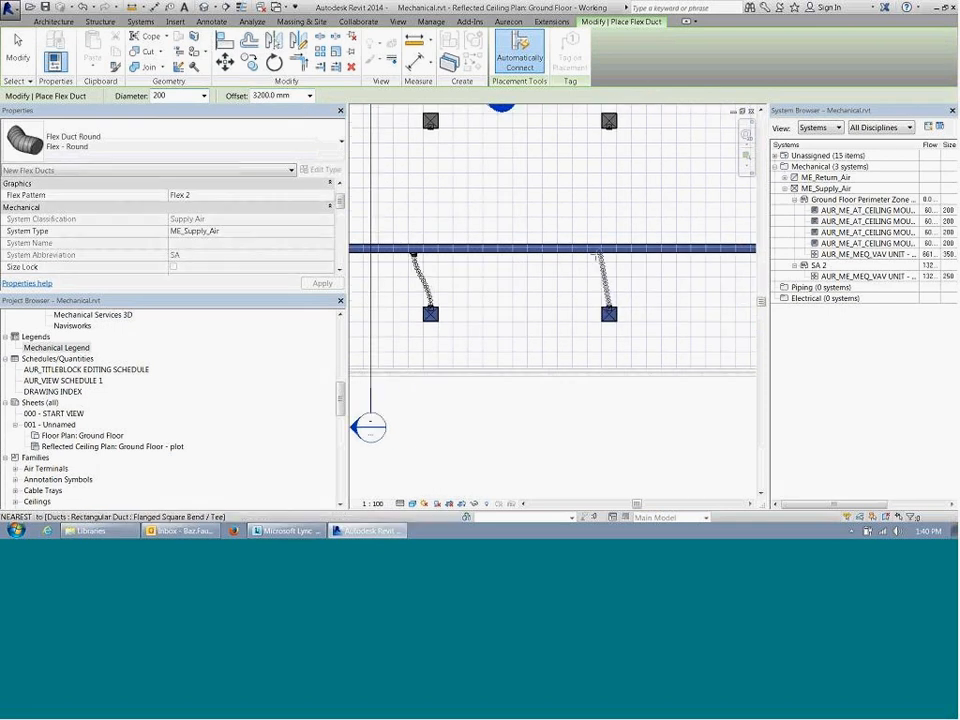
{"action": "left_click", "coordinate": [594, 254]}
{"action": "middle_click_drag", "start_coordinate": [662, 296], "coordinate": [324, 286]}
{"action": "scroll", "coordinate": [510, 295], "scroll_direction": "up", "scroll_amount": 1}
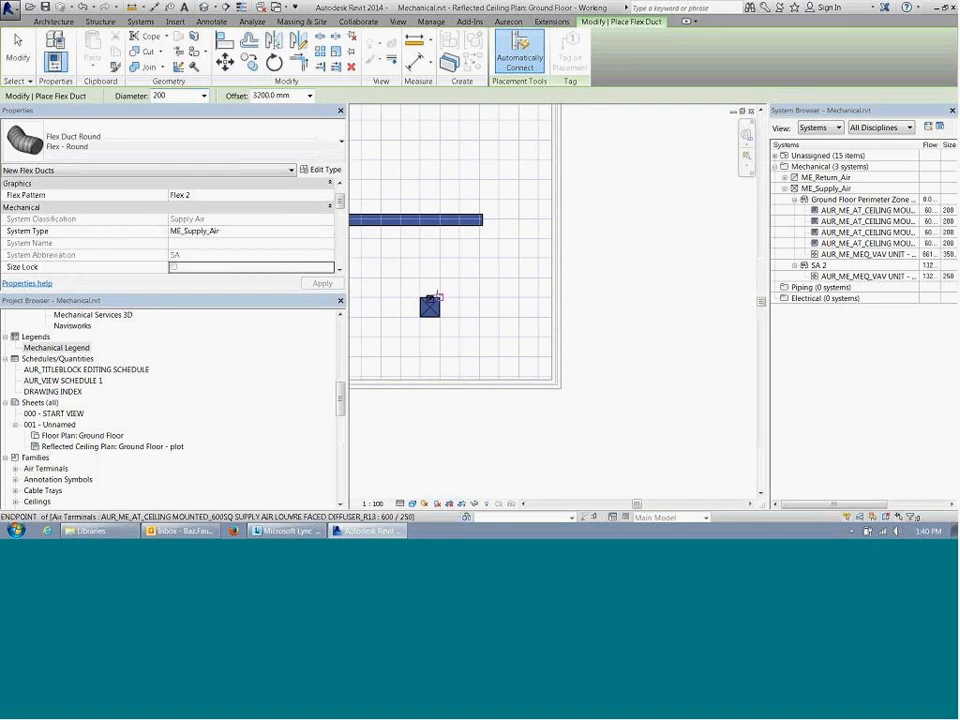
{"action": "left_click", "coordinate": [437, 296]}
{"action": "left_click", "coordinate": [398, 223]}
{"action": "middle_click_drag", "start_coordinate": [398, 223], "coordinate": [675, 315]}
{"action": "scroll", "coordinate": [675, 315], "scroll_direction": "down", "scroll_amount": 3}
{"action": "key", "text": "Escape"}
Step: Examine the parallel fan powered VAV unit's connection to the main supply duct and the duct run down to the diffusers
{"action": "middle_click_drag", "start_coordinate": [596, 296], "coordinate": [836, 350]}
{"action": "scroll", "coordinate": [567, 218], "scroll_direction": "up", "scroll_amount": 4}
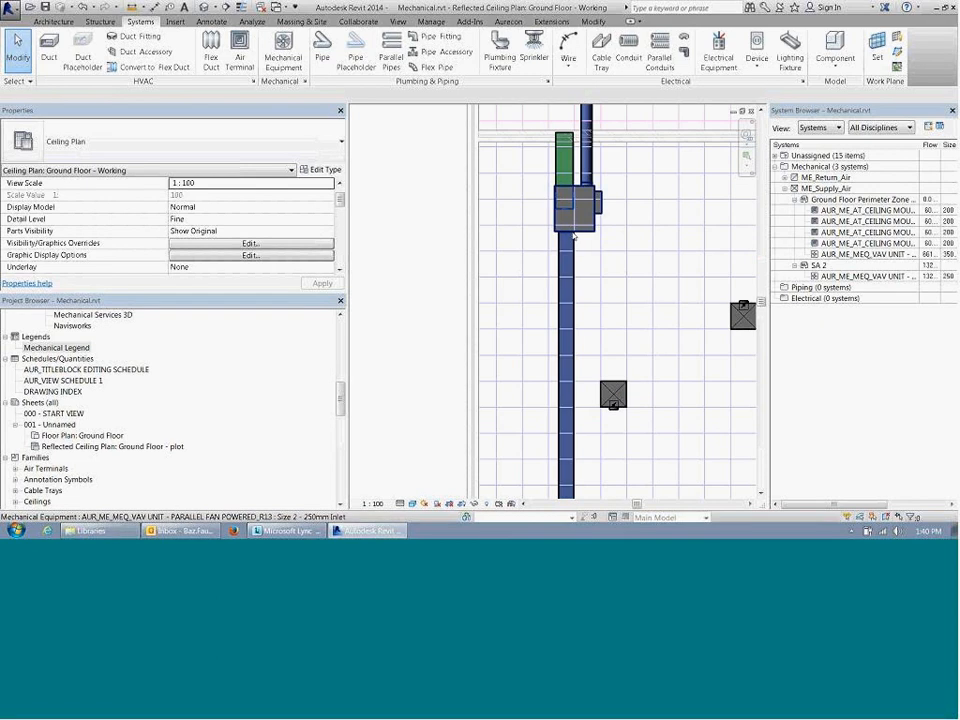
{"action": "scroll", "coordinate": [565, 240], "scroll_direction": "down", "scroll_amount": 2}
{"action": "scroll", "coordinate": [563, 242], "scroll_direction": "up", "scroll_amount": 3}
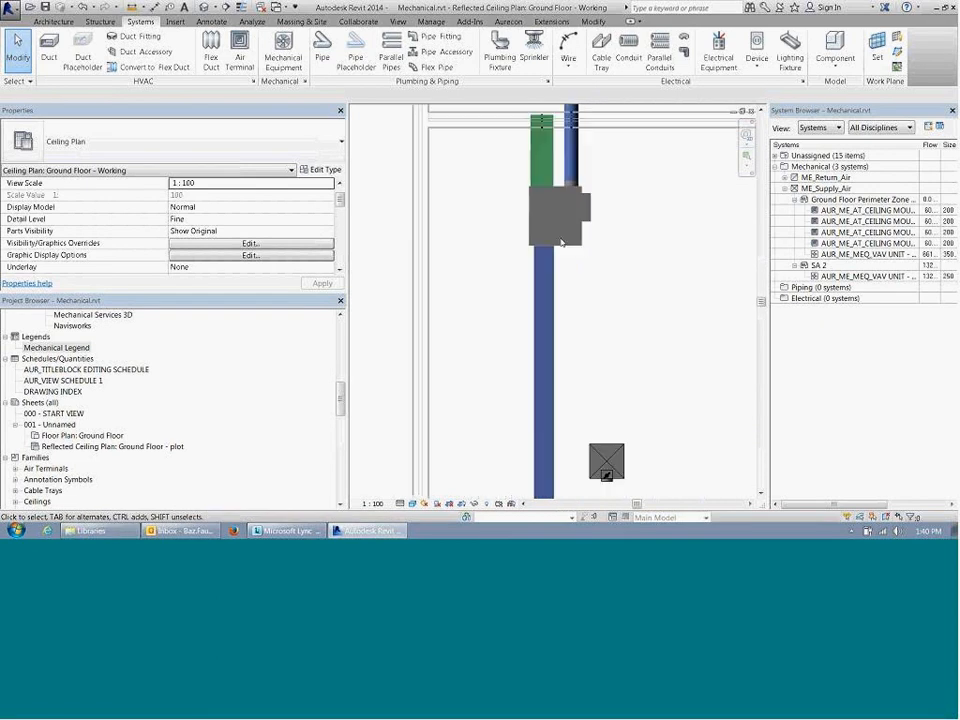
{"action": "scroll", "coordinate": [563, 242], "scroll_direction": "up", "scroll_amount": 2}
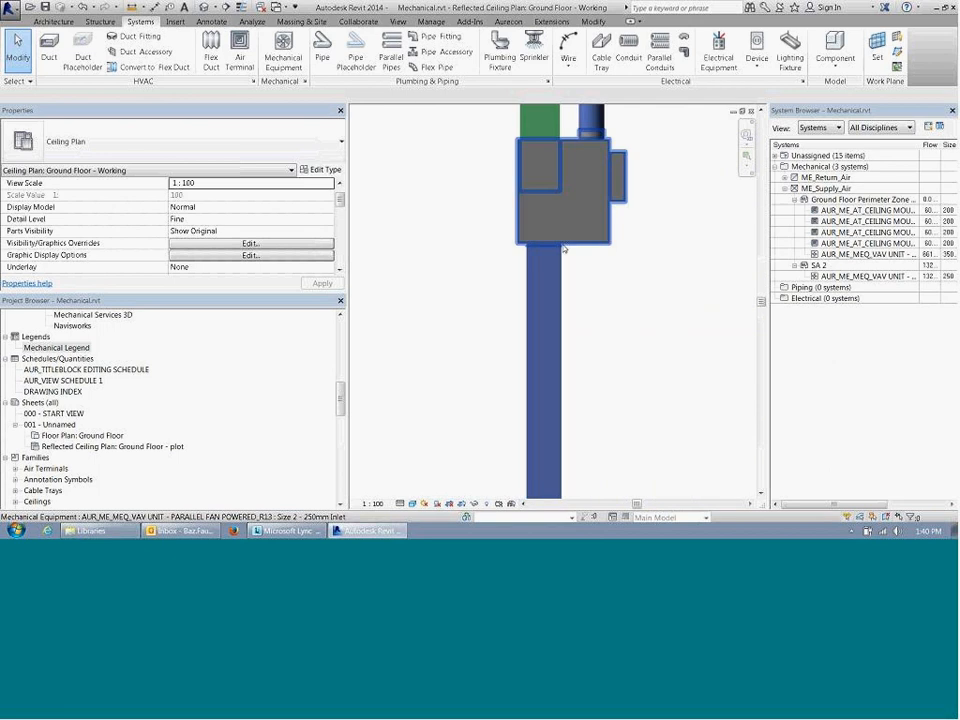
{"action": "left_click", "coordinate": [548, 247]}
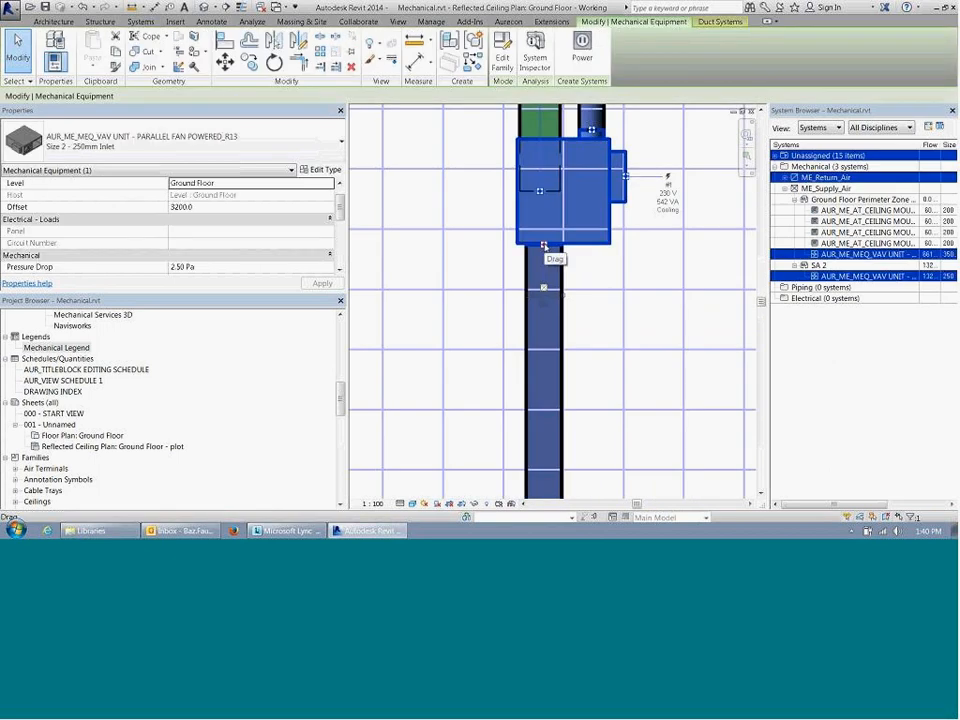
{"action": "key", "text": "Escape"}
{"action": "scroll", "coordinate": [527, 242], "scroll_direction": "down", "scroll_amount": 1}
{"action": "scroll", "coordinate": [543, 249], "scroll_direction": "down", "scroll_amount": 4}
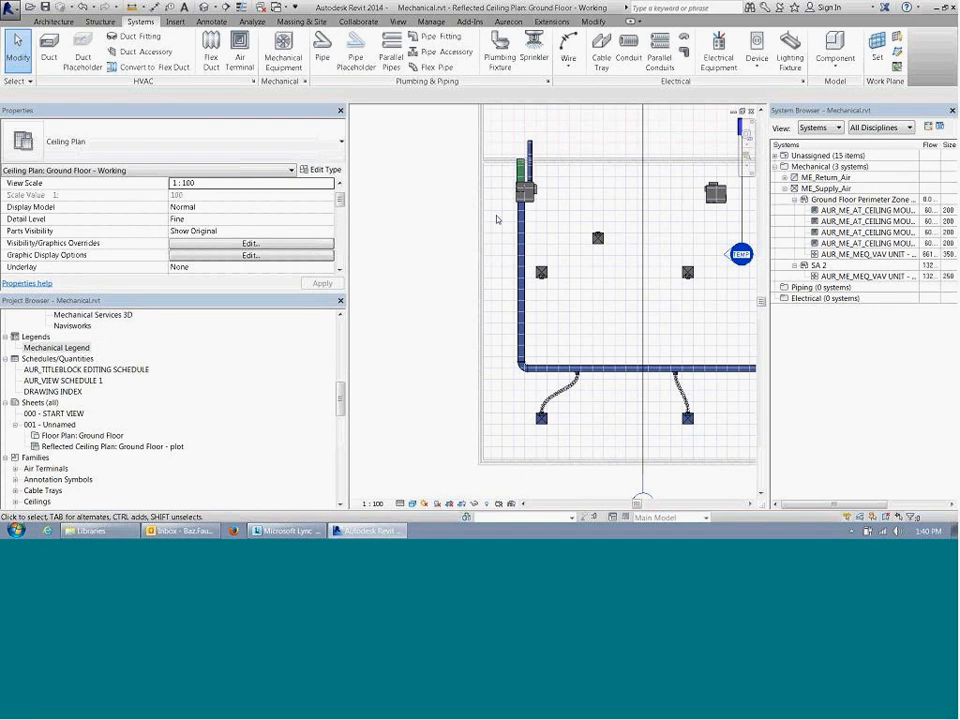
{"action": "scroll", "coordinate": [507, 208], "scroll_direction": "up", "scroll_amount": 2}
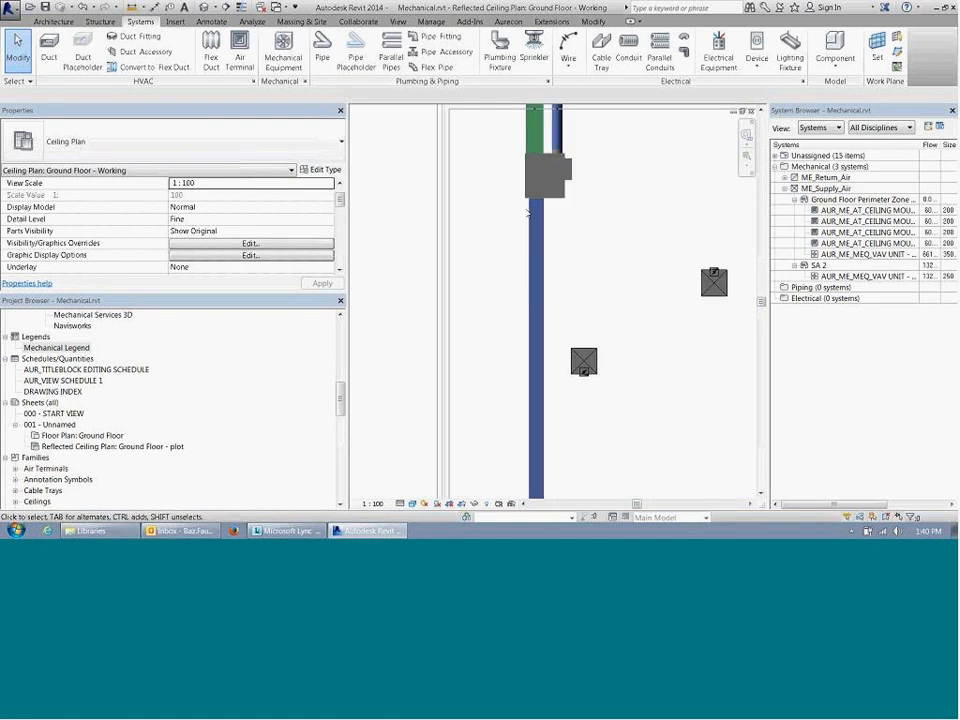
{"action": "scroll", "coordinate": [520, 212], "scroll_direction": "down", "scroll_amount": 3}
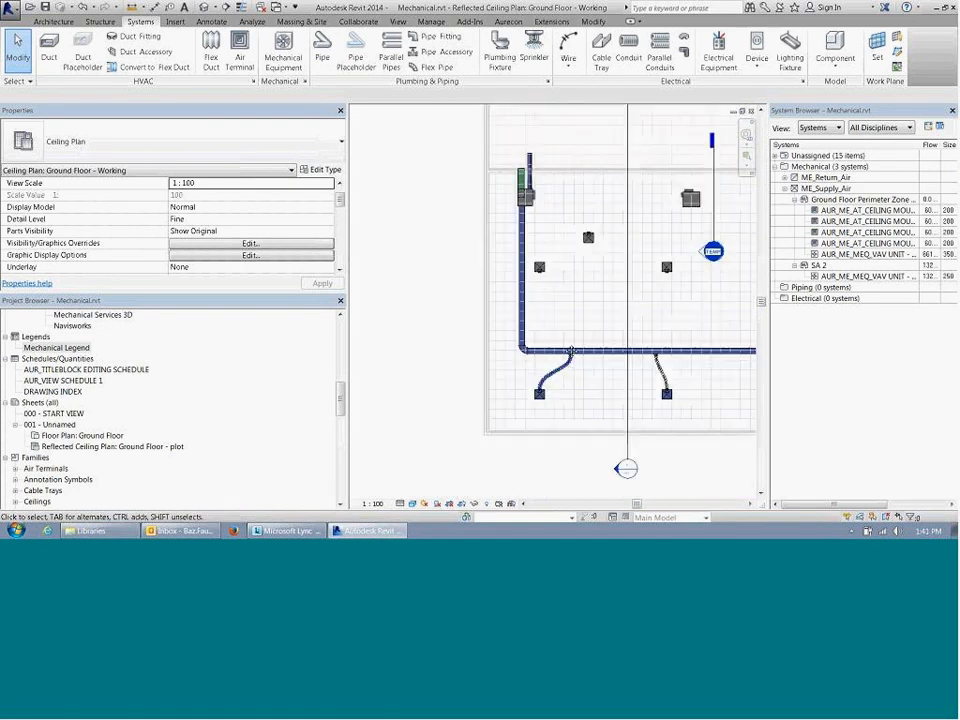
{"action": "middle_click_drag", "start_coordinate": [570, 335], "coordinate": [559, 284]}
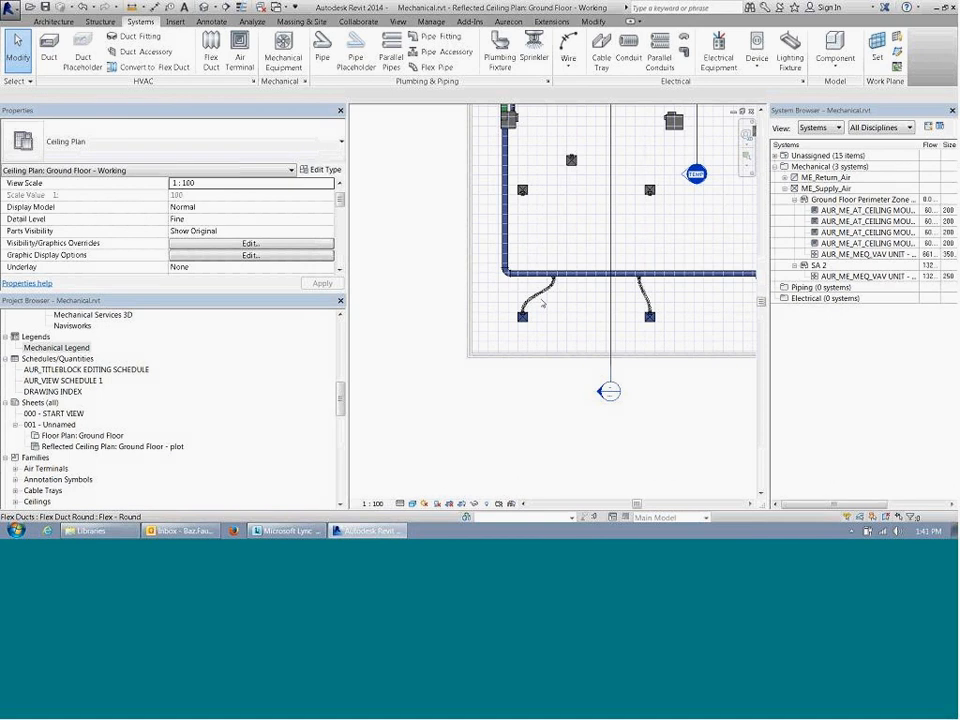
Step: Delete the flex duct between the corner diffuser and the main supply duct
{"action": "scroll", "coordinate": [543, 305], "scroll_direction": "up", "scroll_amount": 3}
{"action": "scroll", "coordinate": [543, 305], "scroll_direction": "up", "scroll_amount": 1}
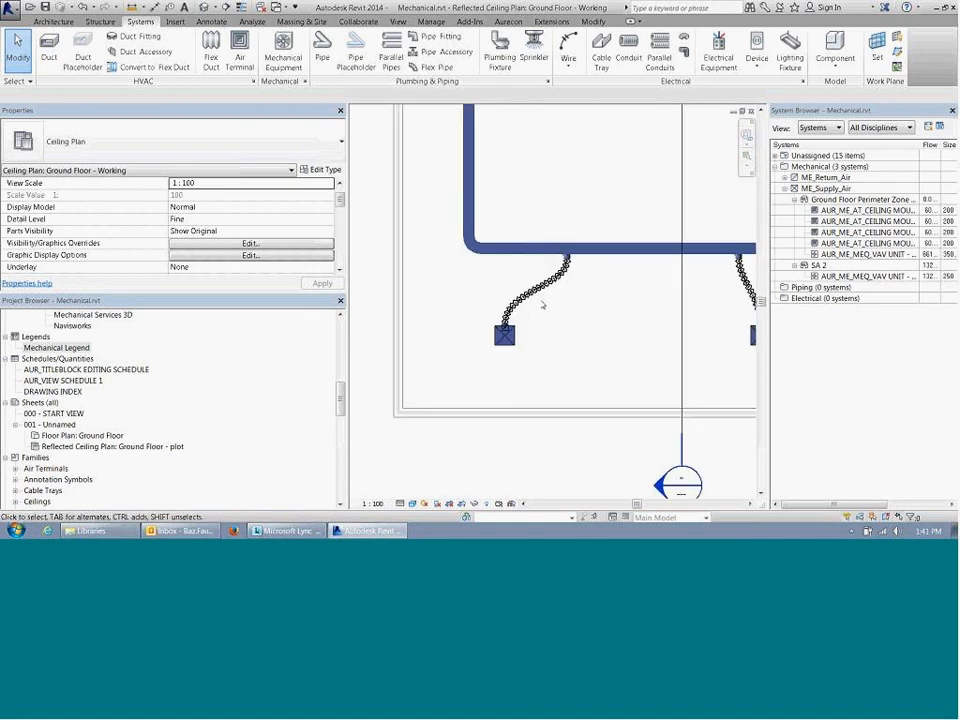
{"action": "scroll", "coordinate": [543, 305], "scroll_direction": "up", "scroll_amount": 2}
{"action": "middle_click_drag", "start_coordinate": [470, 332], "coordinate": [465, 313]}
{"action": "scroll", "coordinate": [465, 313], "scroll_direction": "up", "scroll_amount": 5}
{"action": "left_click", "coordinate": [465, 313]}
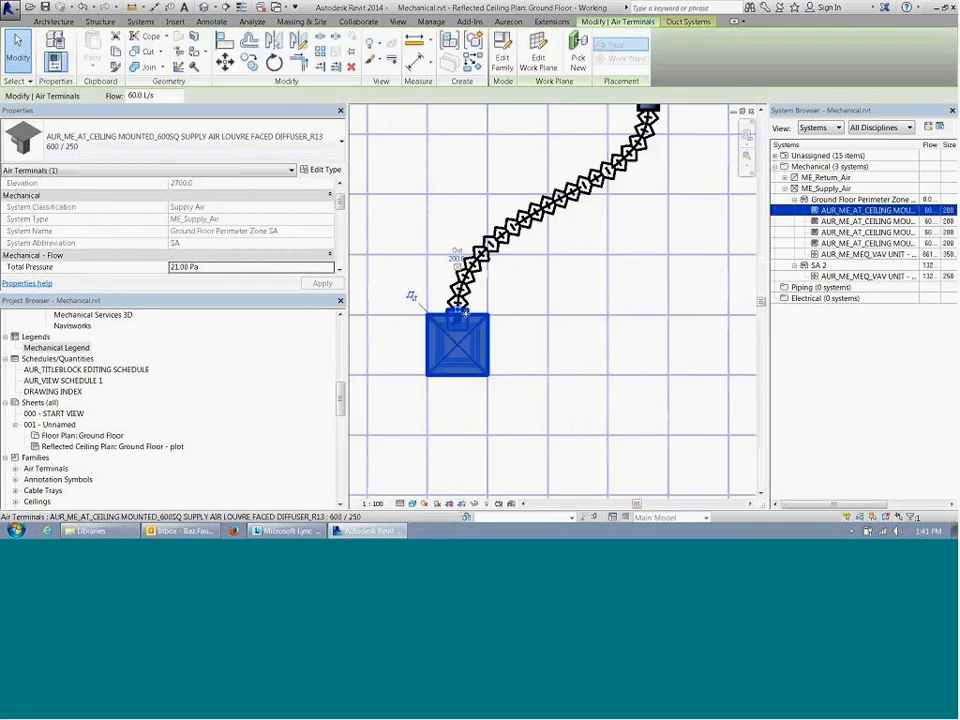
{"action": "scroll", "coordinate": [463, 313], "scroll_direction": "down", "scroll_amount": 2}
{"action": "left_click", "coordinate": [470, 335]}
{"action": "key", "text": "Delete"}
Step: Redraw the corner diffuser's 200 mm flex duct to the main duct nearer the bend, with a 3200 mm end offset, and leave the command
{"action": "left_click", "coordinate": [463, 325]}
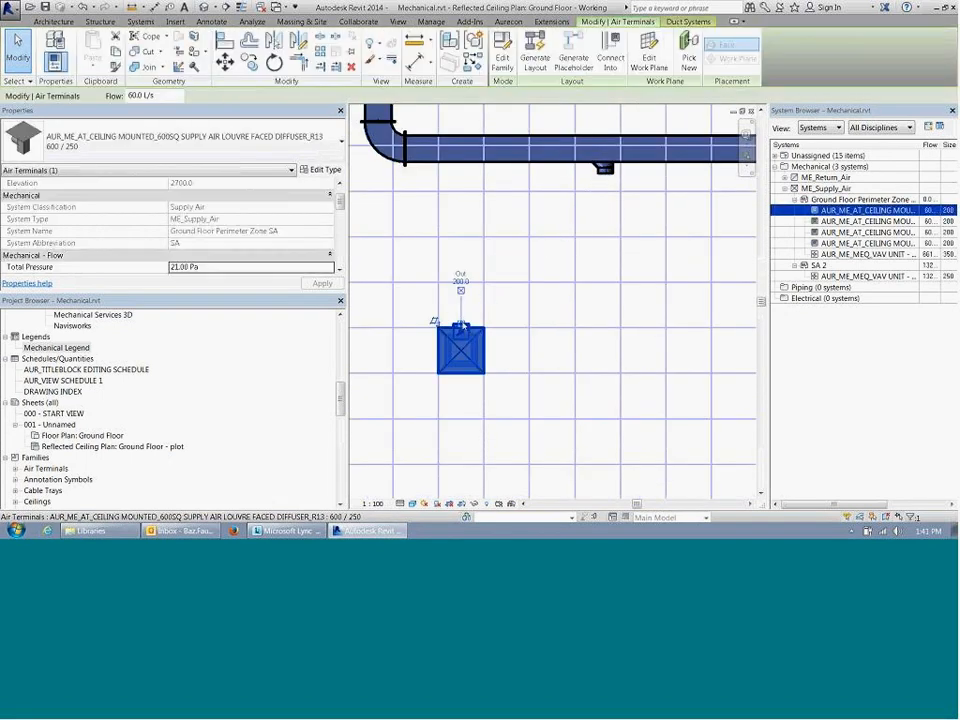
{"action": "right_click", "coordinate": [463, 325]}
{"action": "left_click", "coordinate": [492, 271]}
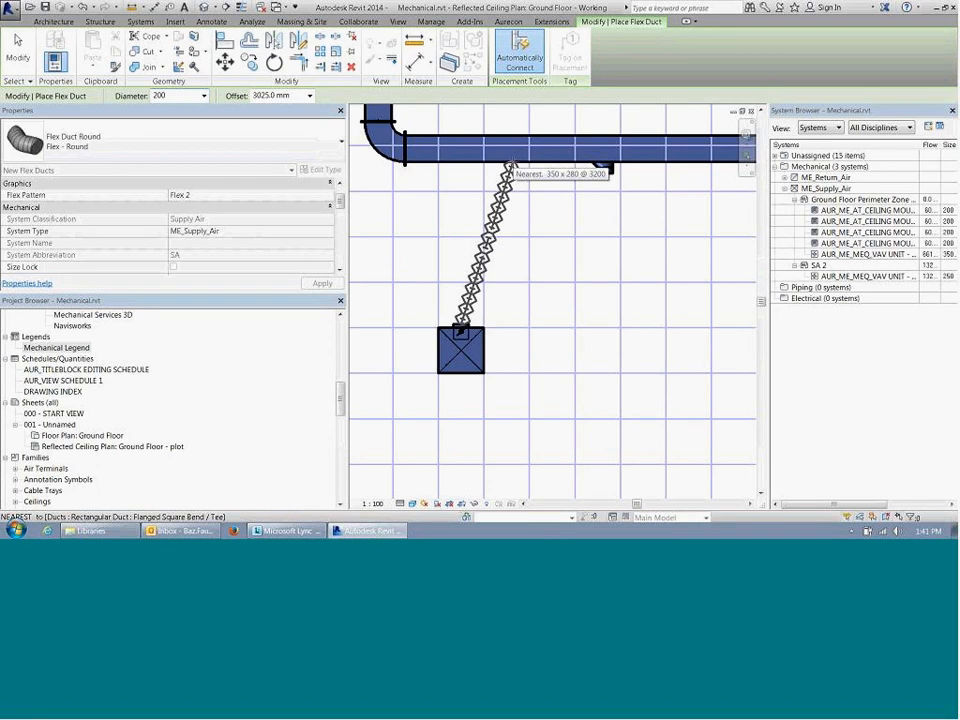
{"action": "left_click", "coordinate": [287, 96]}
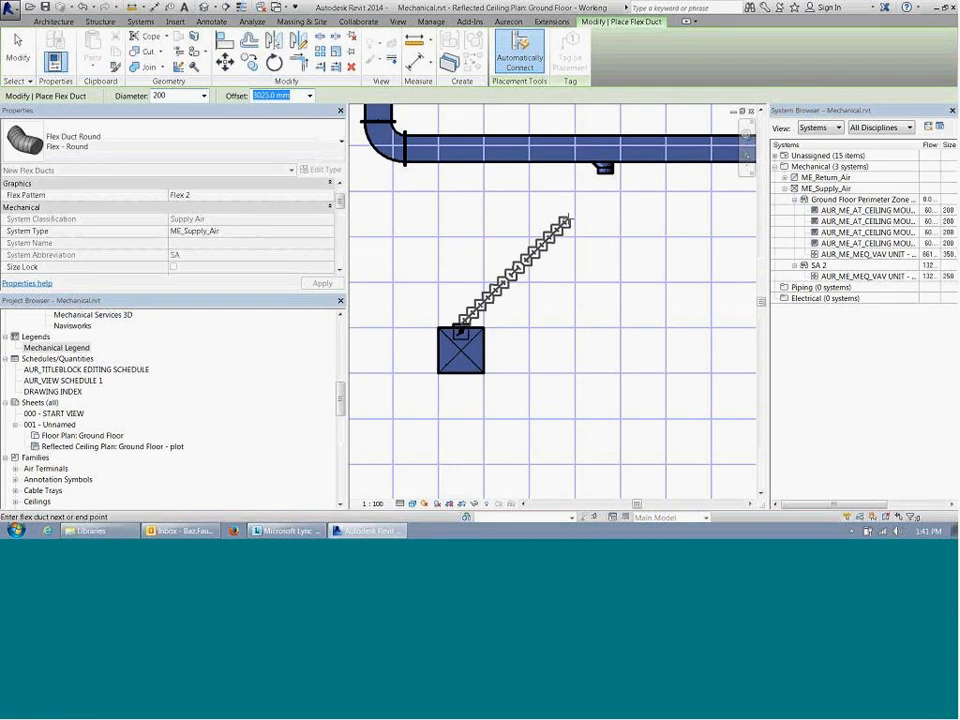
{"action": "type", "text": "3200"}
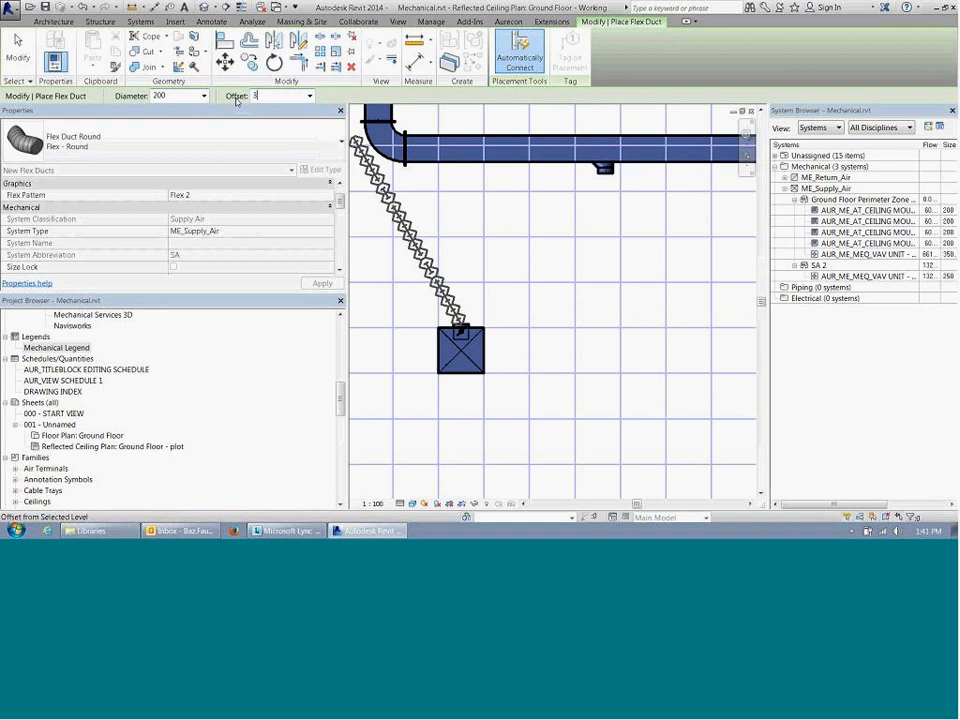
{"action": "key", "text": "Return"}
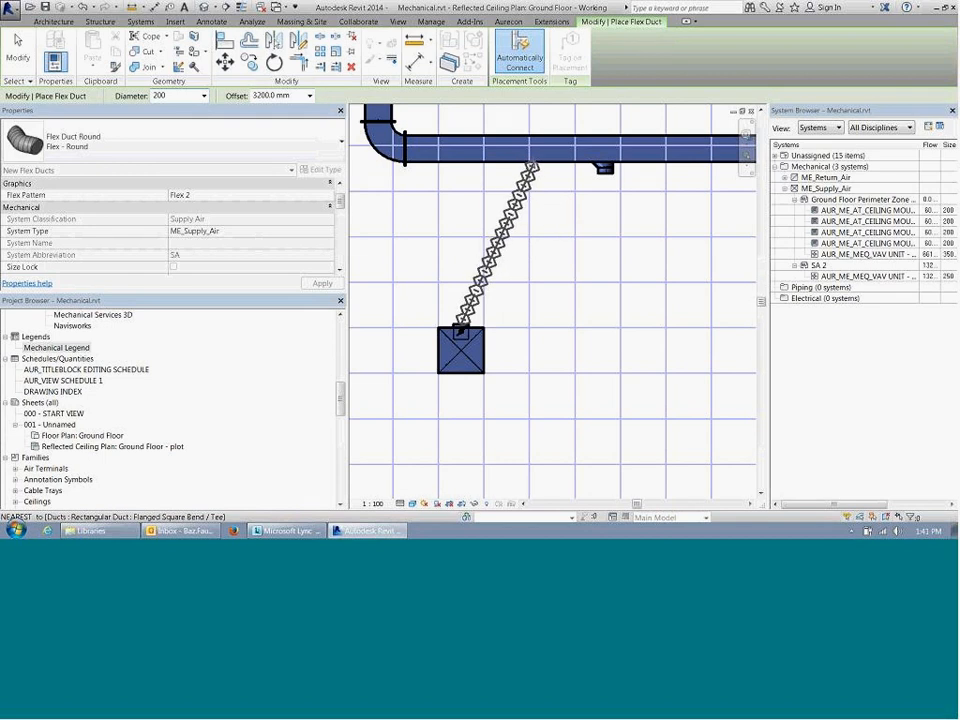
{"action": "left_click", "coordinate": [533, 164]}
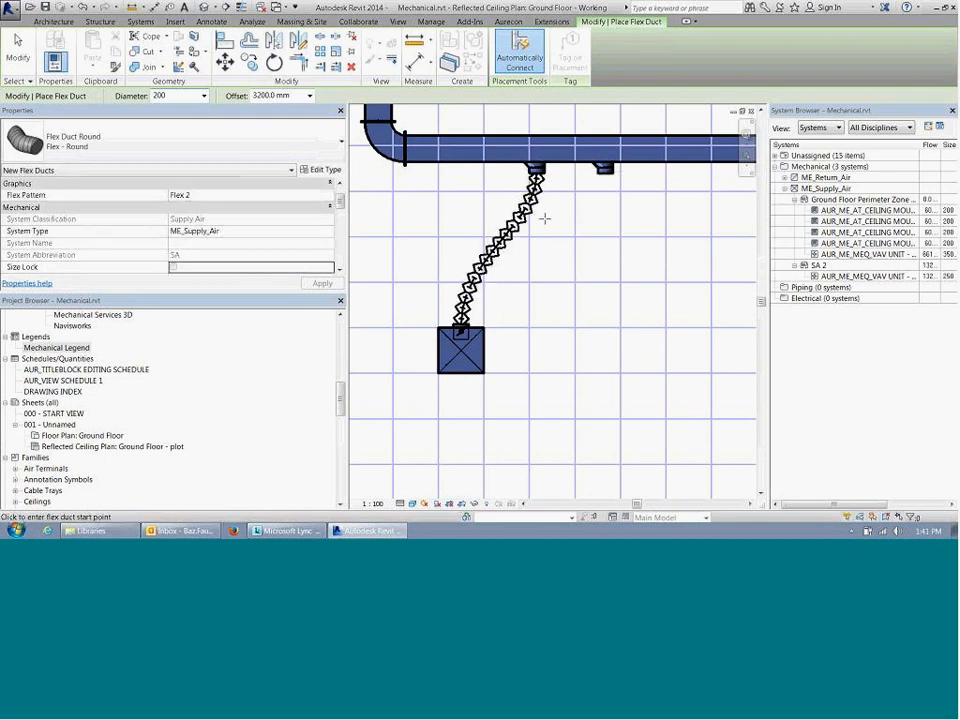
{"action": "key", "text": "Escape"}
{"action": "key", "text": "Escape"}
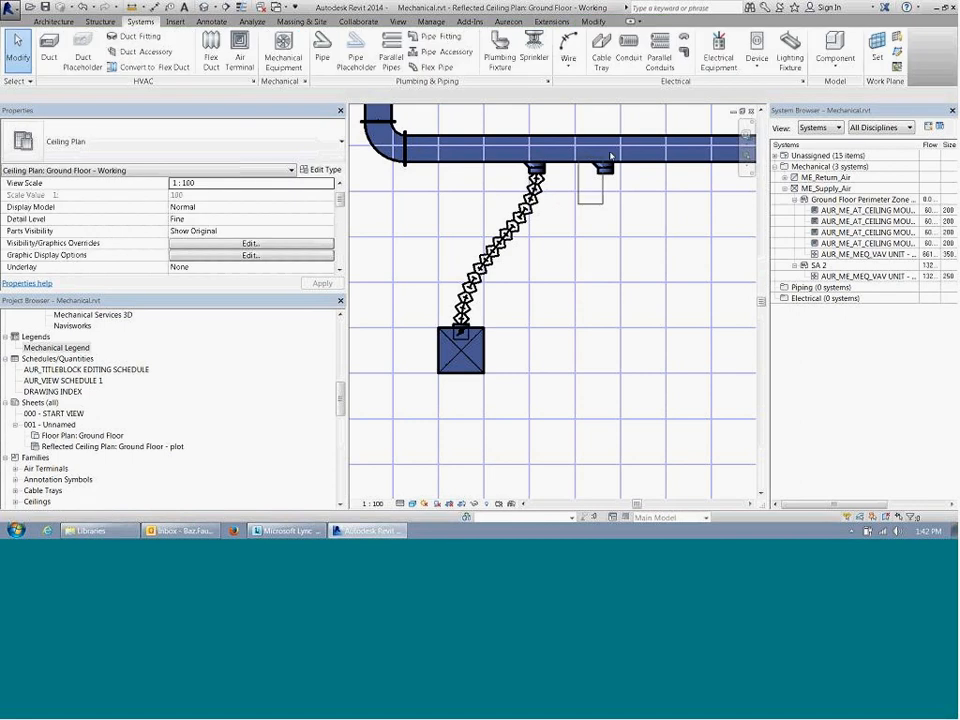
Step: Delete the unused round branch fitting left on the main duct beside the corner diffuser's new connection
{"action": "left_click", "coordinate": [605, 167]}
{"action": "key", "text": "Escape"}
{"action": "scroll", "coordinate": [630, 260], "scroll_direction": "down", "scroll_amount": 4}
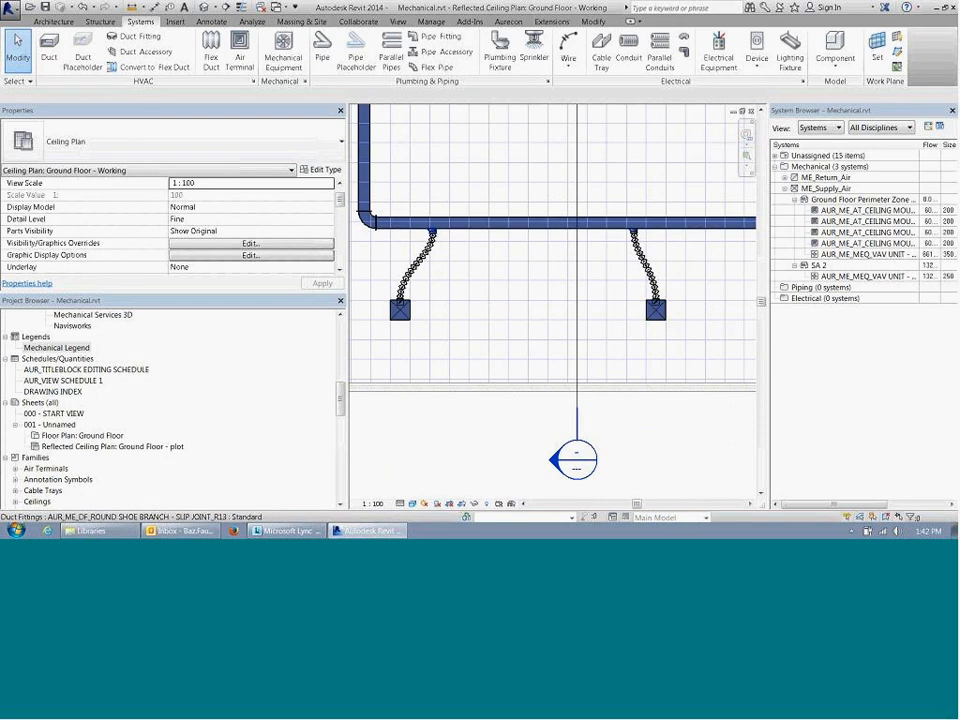
{"action": "scroll", "coordinate": [476, 238], "scroll_direction": "up", "scroll_amount": 2}
{"action": "scroll", "coordinate": [585, 252], "scroll_direction": "down", "scroll_amount": 4}
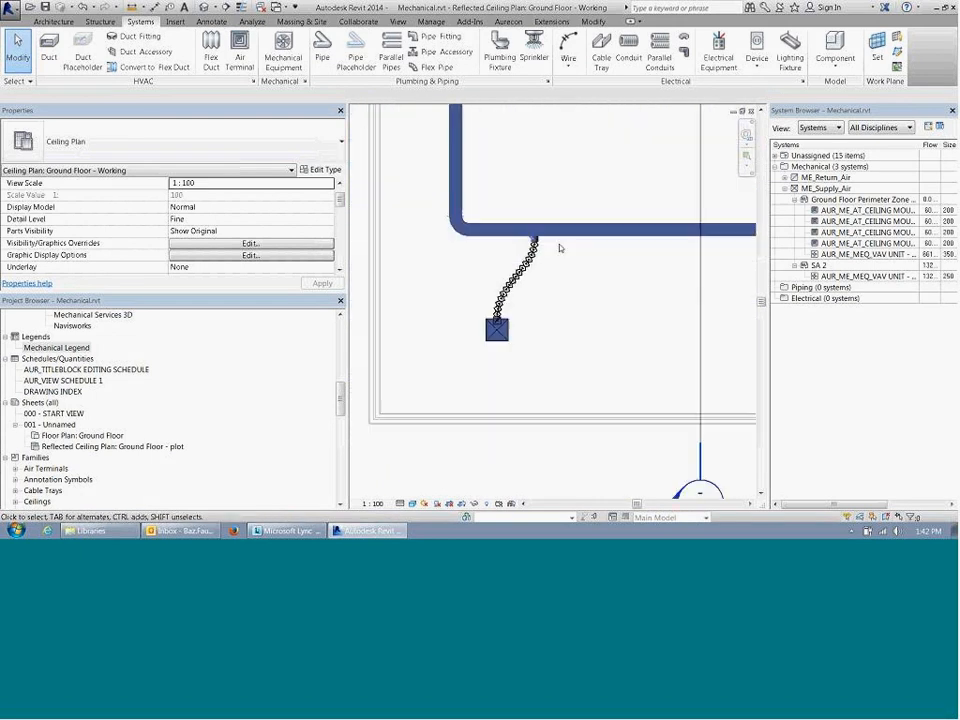
{"action": "scroll", "coordinate": [525, 280], "scroll_direction": "up", "scroll_amount": 1}
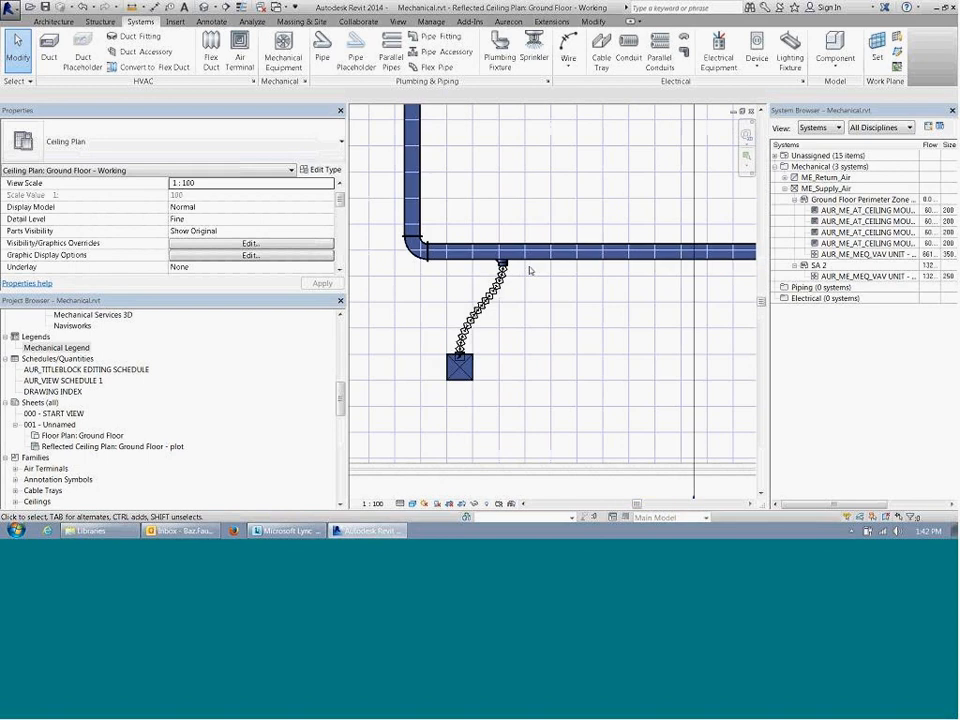
{"action": "scroll", "coordinate": [522, 286], "scroll_direction": "down", "scroll_amount": 1}
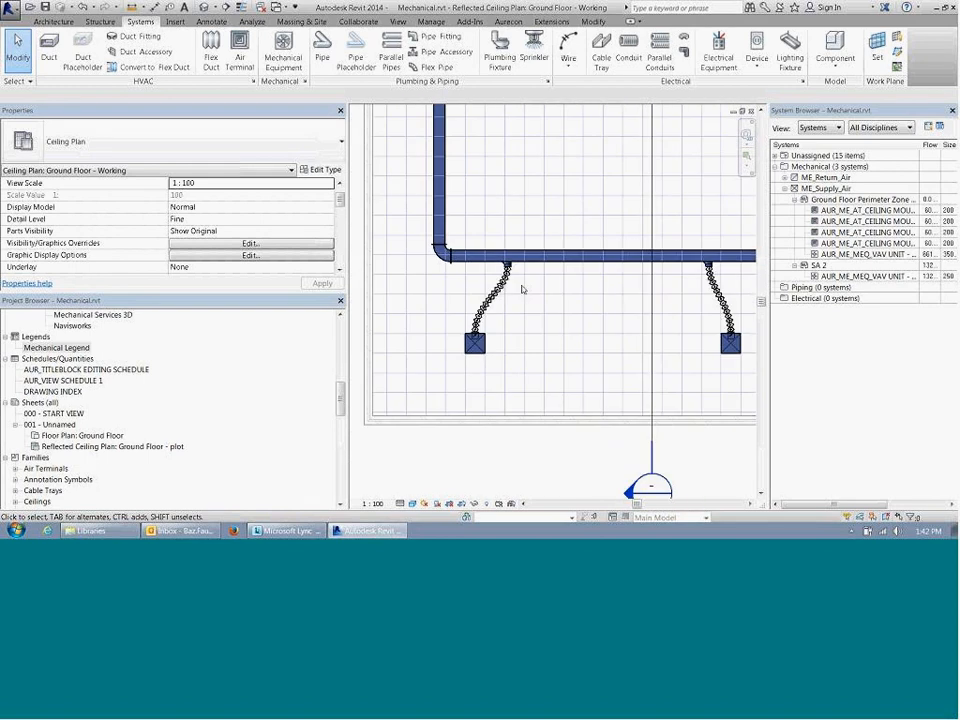
{"action": "scroll", "coordinate": [525, 300], "scroll_direction": "down", "scroll_amount": 1}
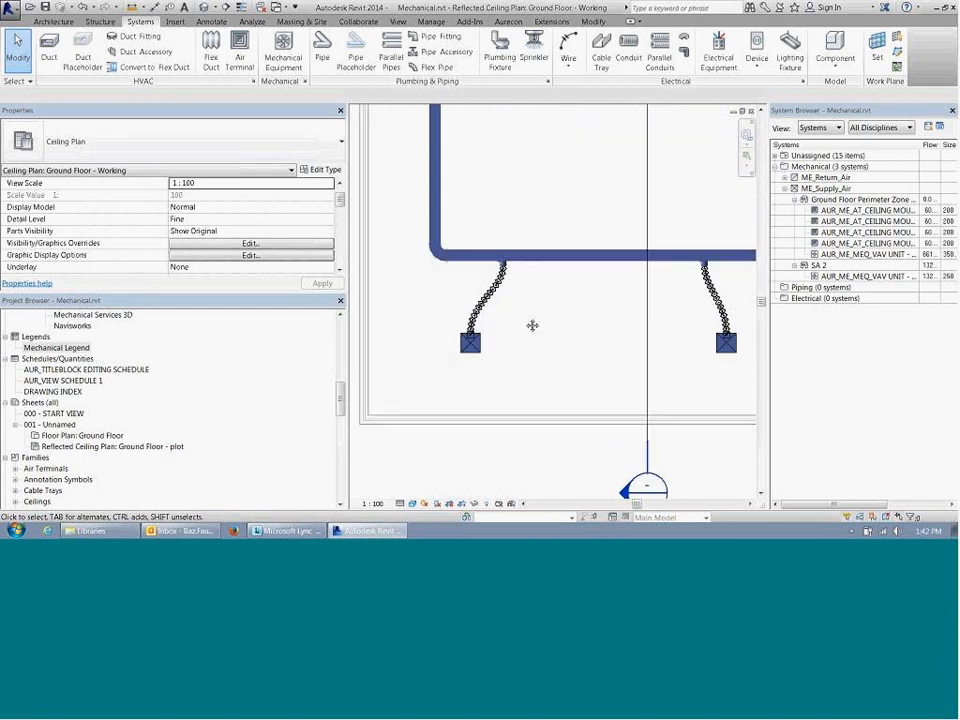
{"action": "scroll", "coordinate": [533, 324], "scroll_direction": "up", "scroll_amount": 1}
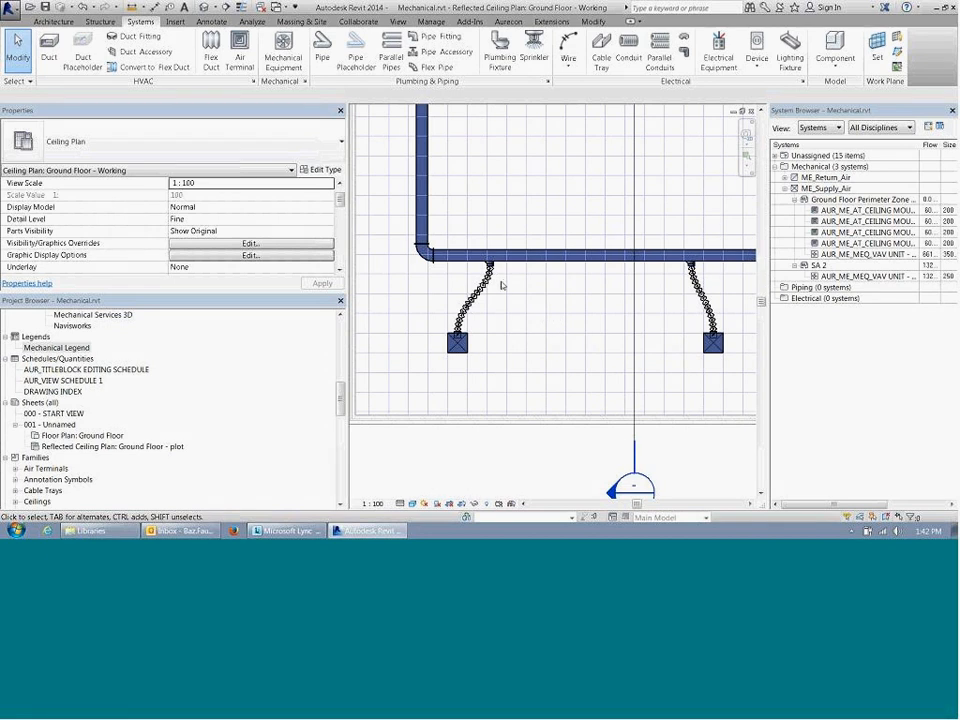
{"action": "middle_click_drag", "start_coordinate": [536, 288], "coordinate": [520, 312]}
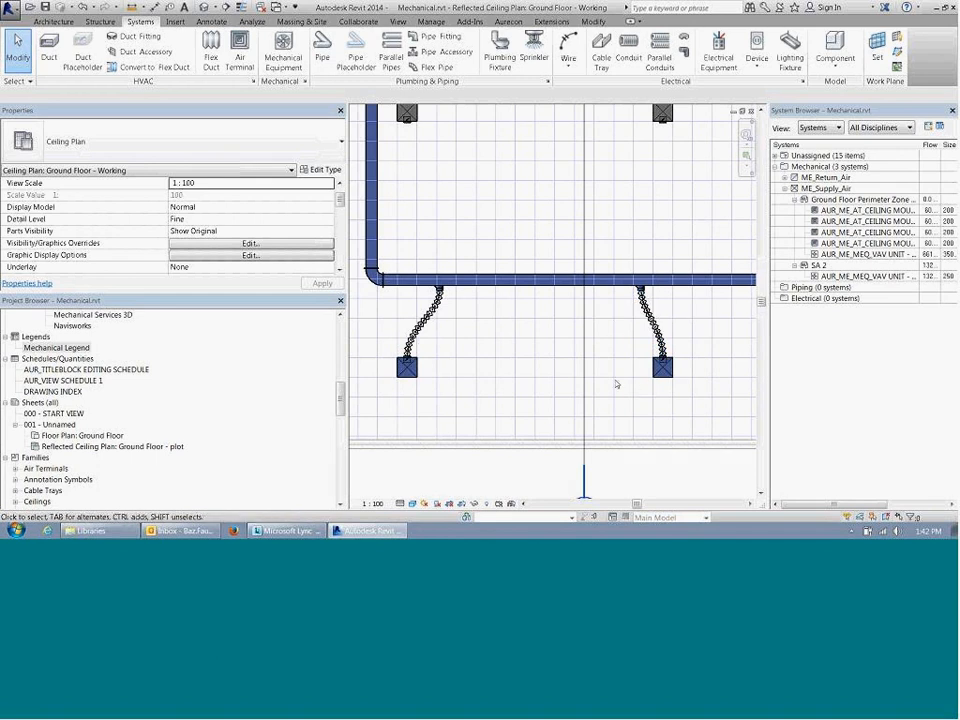
Step: Examine the flex duct connections between the diffusers and the main supply duct, working from the corner towards the duct's open end
{"action": "left_click_drag", "start_coordinate": [604, 386], "coordinate": [704, 264]}
{"action": "middle_click_drag", "start_coordinate": [554, 360], "coordinate": [603, 358]}
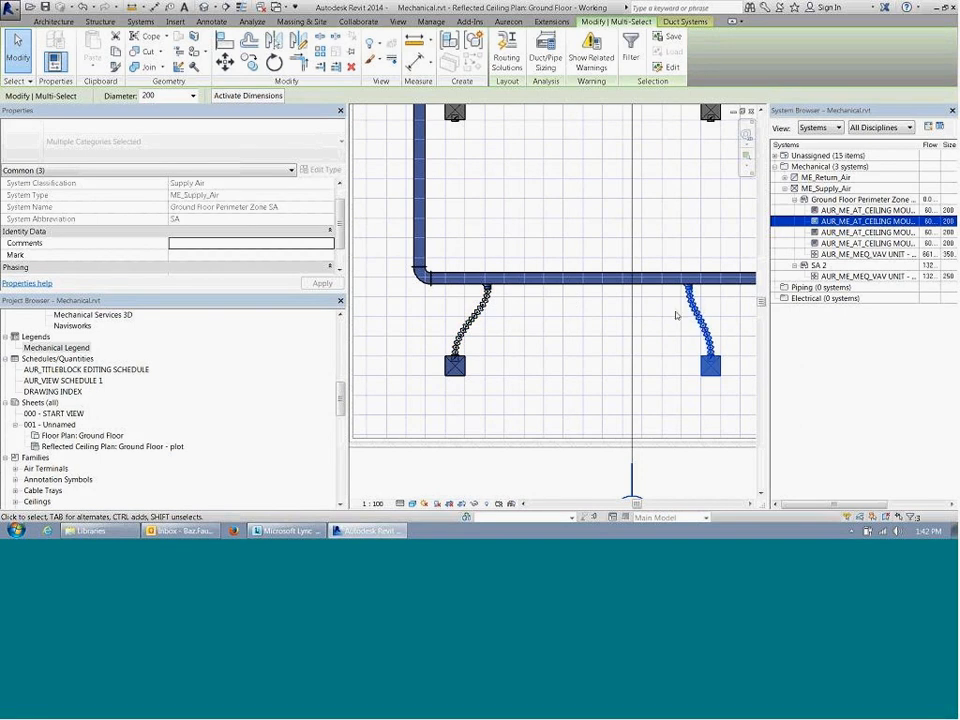
{"action": "scroll", "coordinate": [501, 316], "scroll_direction": "up", "scroll_amount": 2}
{"action": "middle_click_drag", "start_coordinate": [501, 316], "coordinate": [514, 316]}
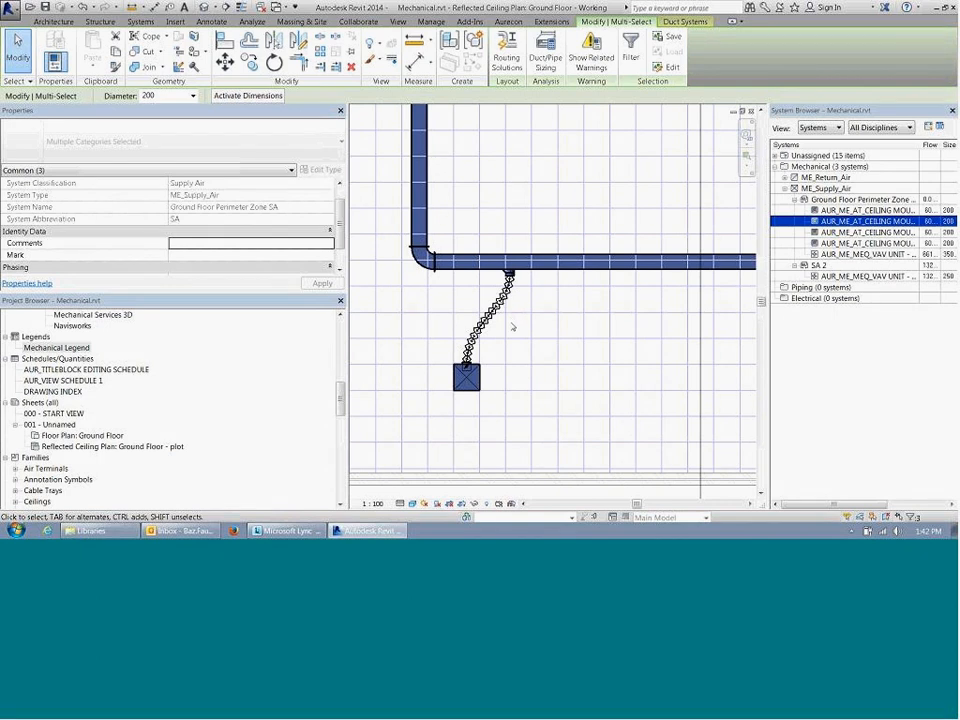
{"action": "middle_click_drag", "start_coordinate": [514, 327], "coordinate": [375, 326]}
{"action": "scroll", "coordinate": [375, 326], "scroll_direction": "down", "scroll_amount": 3}
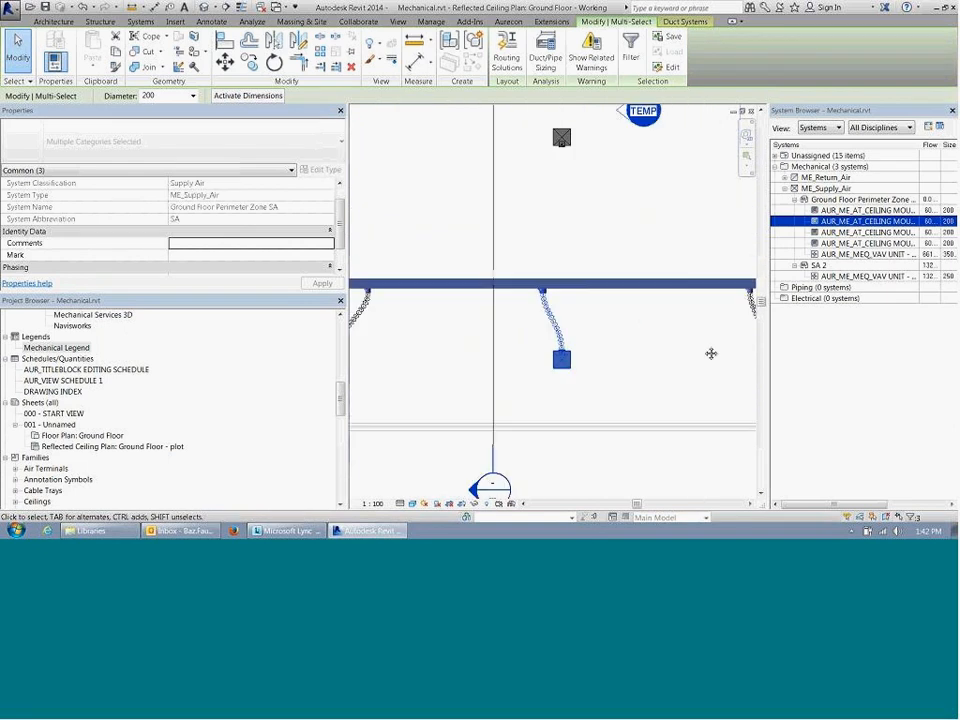
{"action": "middle_click_drag", "start_coordinate": [711, 354], "coordinate": [420, 335]}
{"action": "middle_click_drag", "start_coordinate": [600, 314], "coordinate": [475, 315]}
Step: Delete the flex duct and its tap fitting between the last diffuser and the main supply duct
{"action": "scroll", "coordinate": [475, 315], "scroll_direction": "up", "scroll_amount": 1}
{"action": "scroll", "coordinate": [474, 316], "scroll_direction": "up", "scroll_amount": 2}
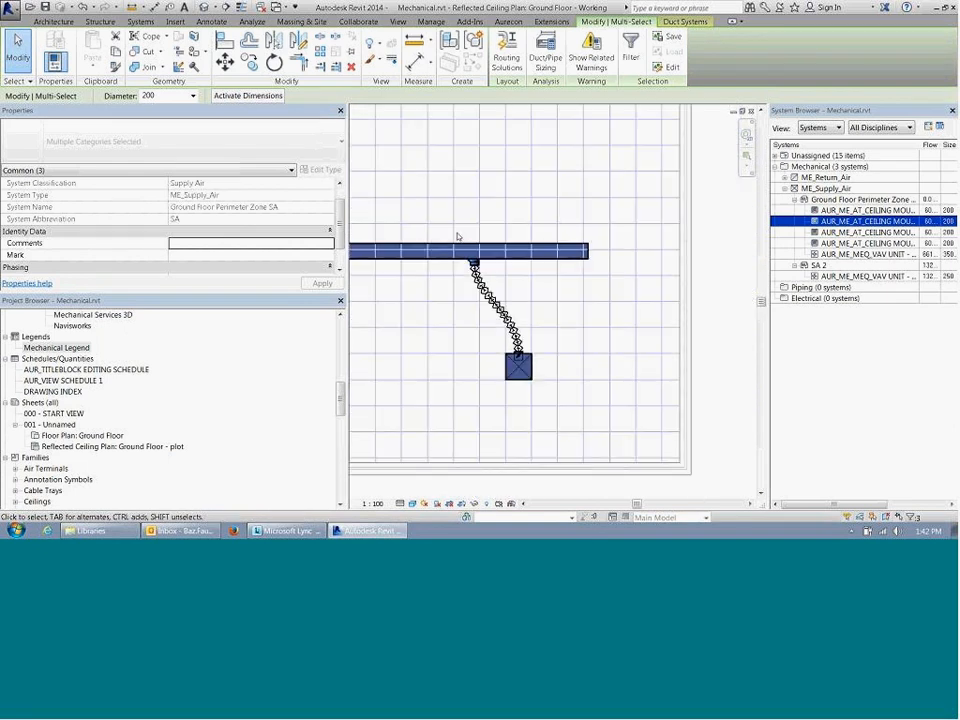
{"action": "left_click_drag", "start_coordinate": [461, 233], "coordinate": [538, 358]}
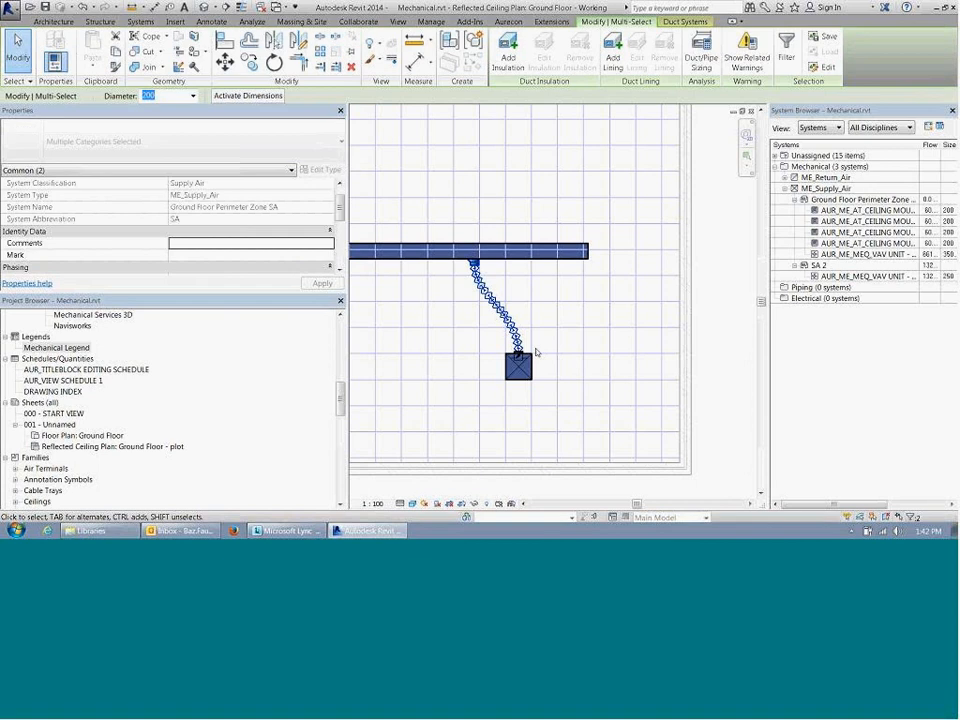
{"action": "key", "text": "Delete"}
Step: Shorten the main supply duct so its open end lines up with the last diffuser's connector
{"action": "left_click", "coordinate": [518, 352]}
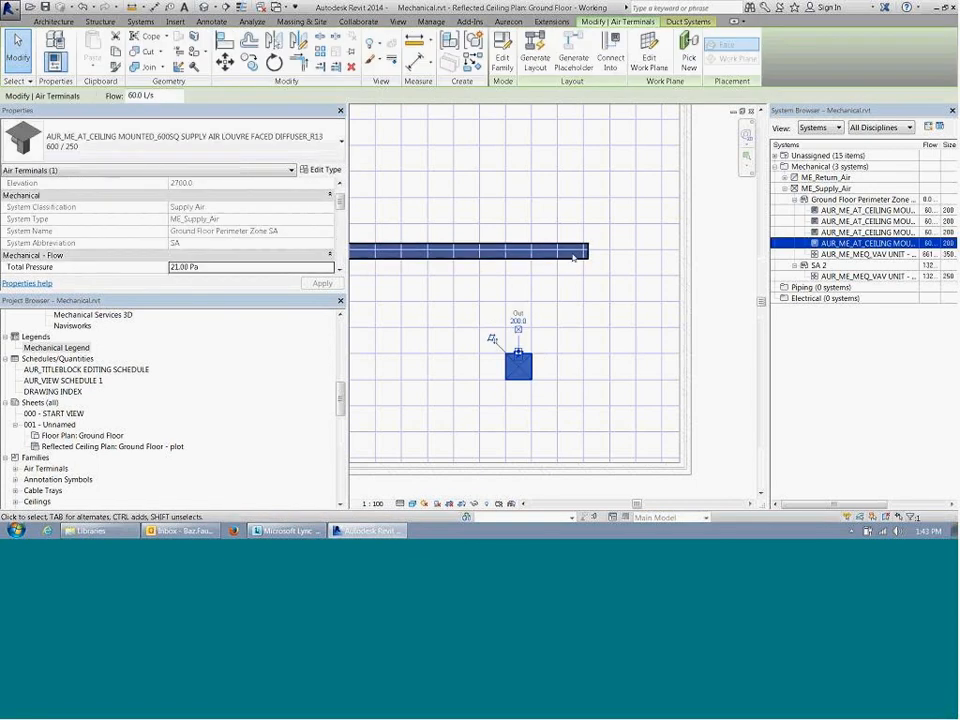
{"action": "key", "text": "Escape"}
{"action": "left_click", "coordinate": [588, 252]}
{"action": "left_click_drag", "start_coordinate": [588, 251], "coordinate": [518, 352]}
Step: Try to draw a 200 mm flex duct from the last diffuser to the shortened main duct, with a 3200 mm end offset
{"action": "left_click", "coordinate": [518, 352]}
{"action": "right_click", "coordinate": [518, 352]}
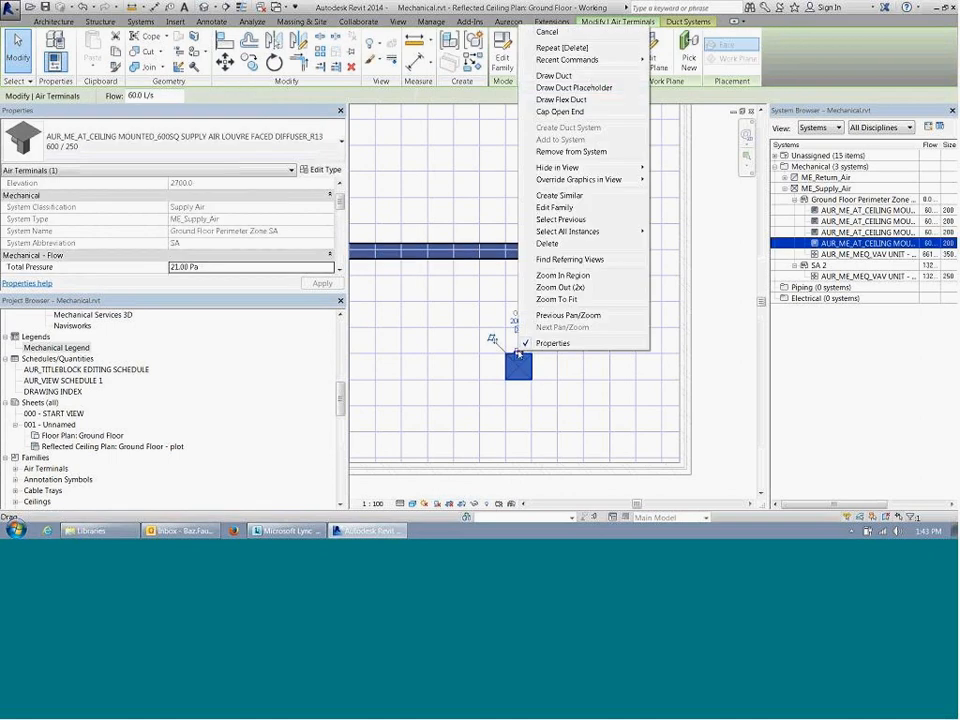
{"action": "left_click", "coordinate": [575, 99]}
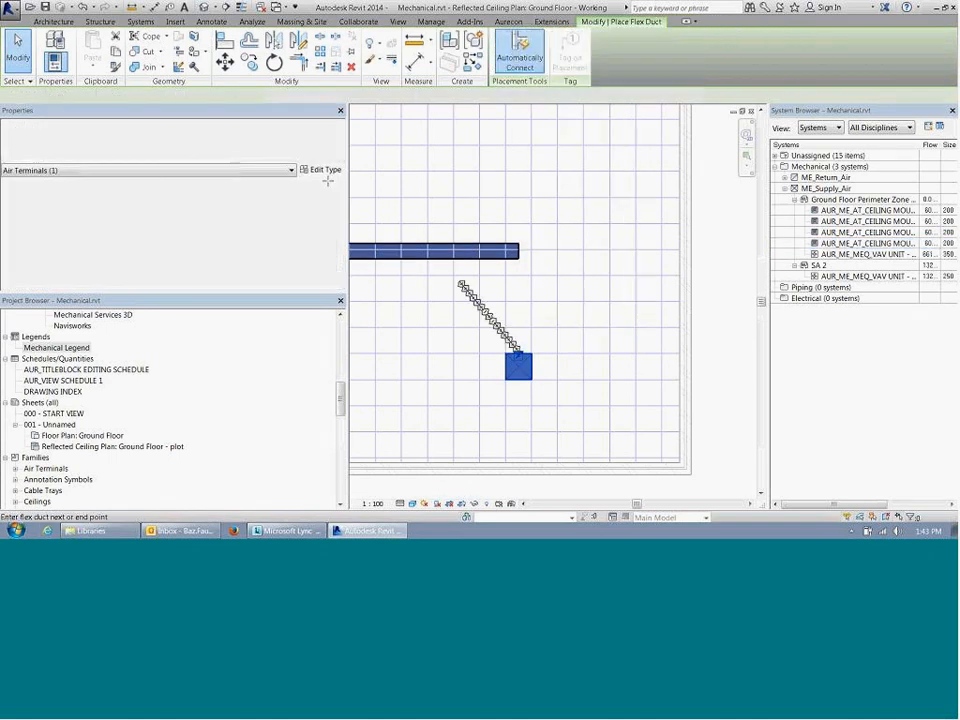
{"action": "left_click", "coordinate": [276, 100]}
{"action": "type", "text": "32"}
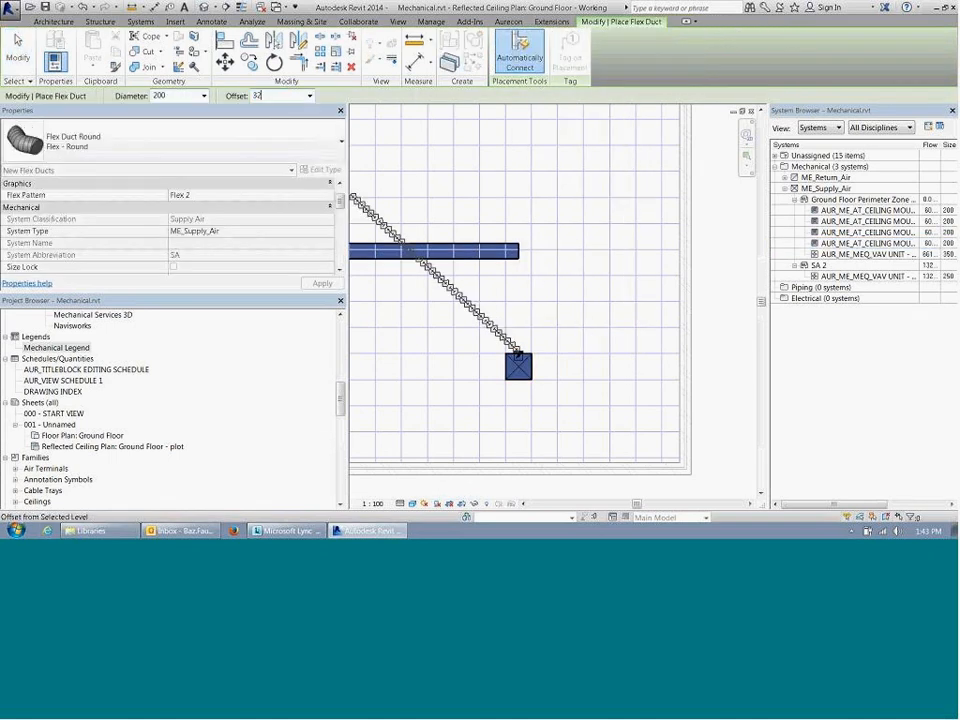
{"action": "type", "text": "00"}
{"action": "key", "text": "Return"}
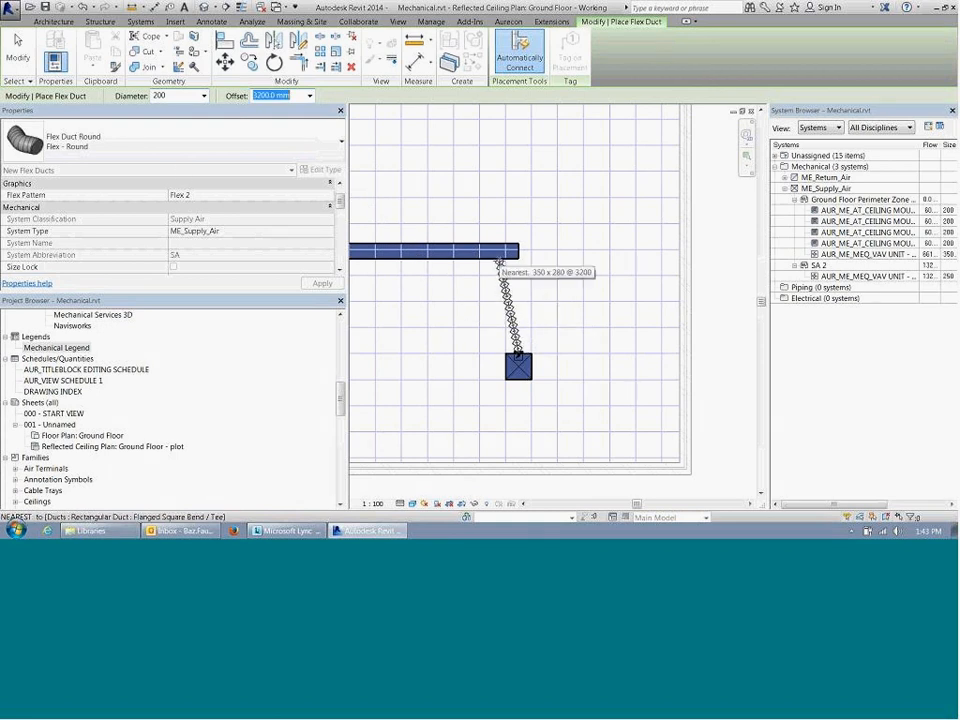
{"action": "left_click", "coordinate": [499, 263]}
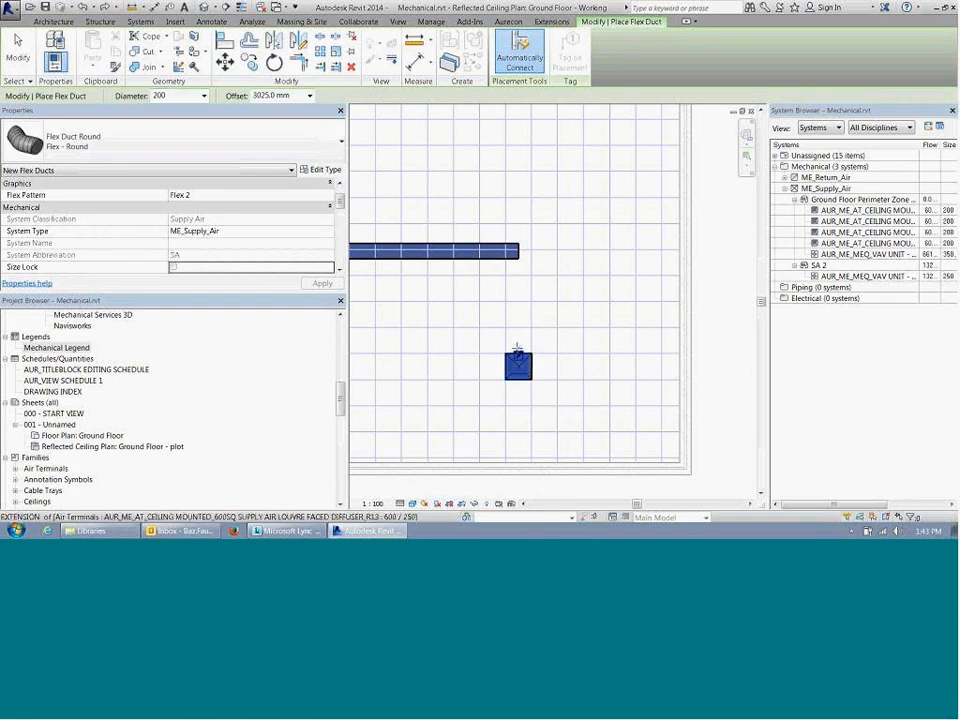
Step: Retry the last diffuser's 200 mm flex duct at a 3200 mm end offset, tapping closer to the main duct's end, and leave the command
{"action": "left_click", "coordinate": [516, 355]}
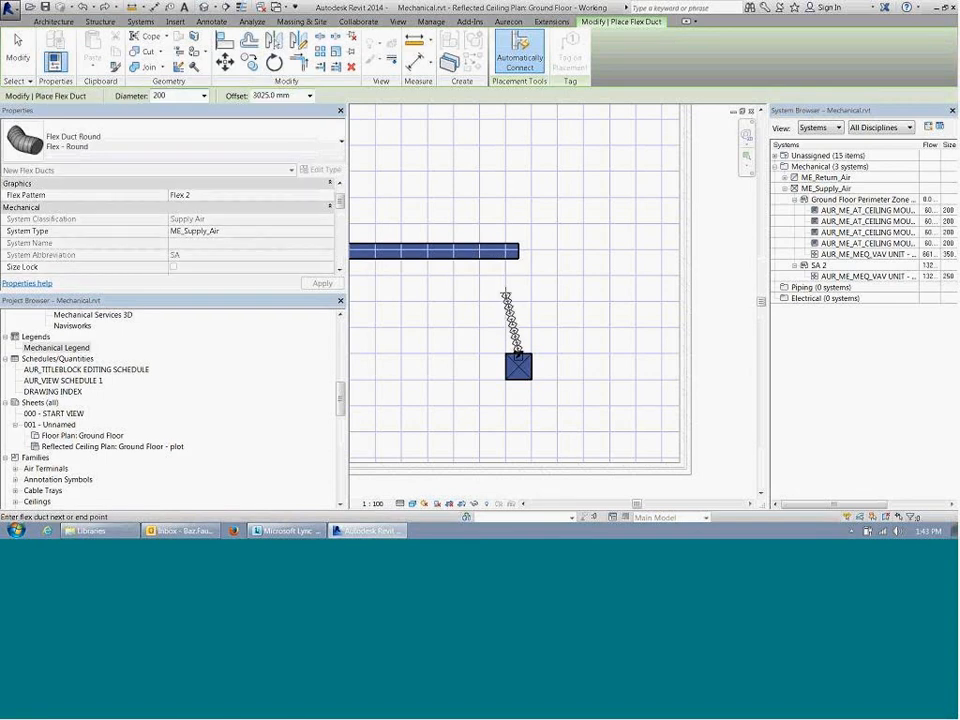
{"action": "left_click", "coordinate": [285, 96]}
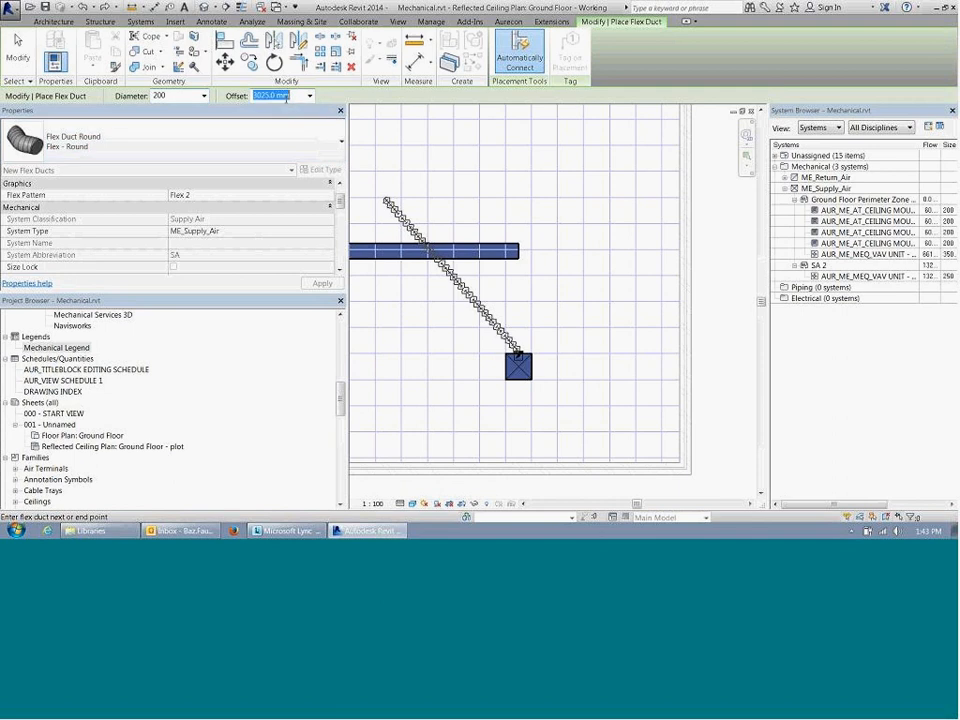
{"action": "type", "text": "3200"}
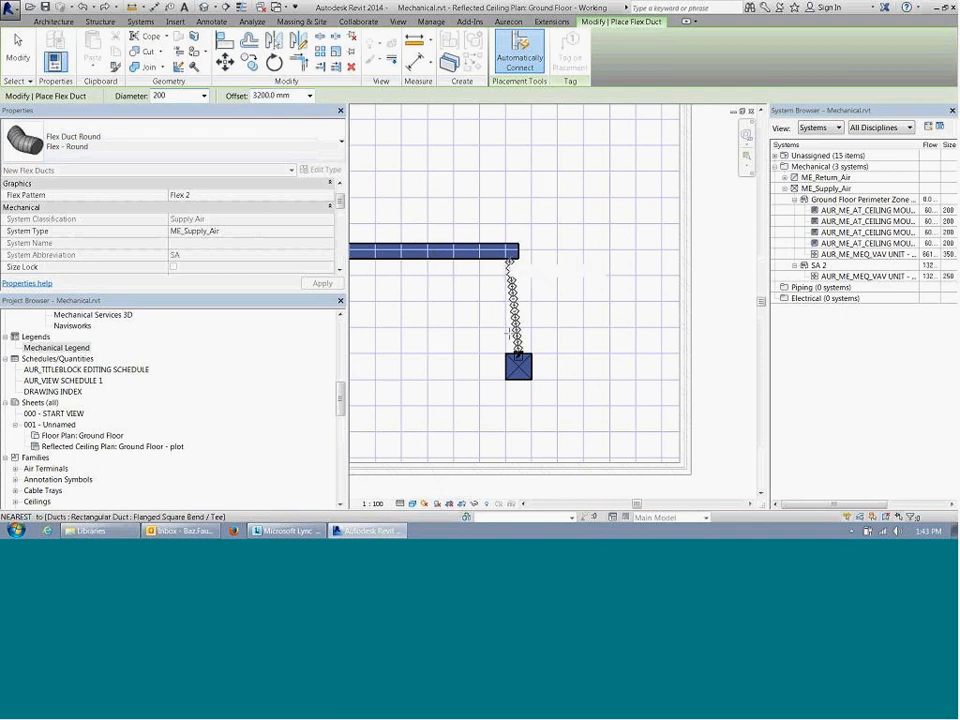
{"action": "left_click", "coordinate": [511, 256]}
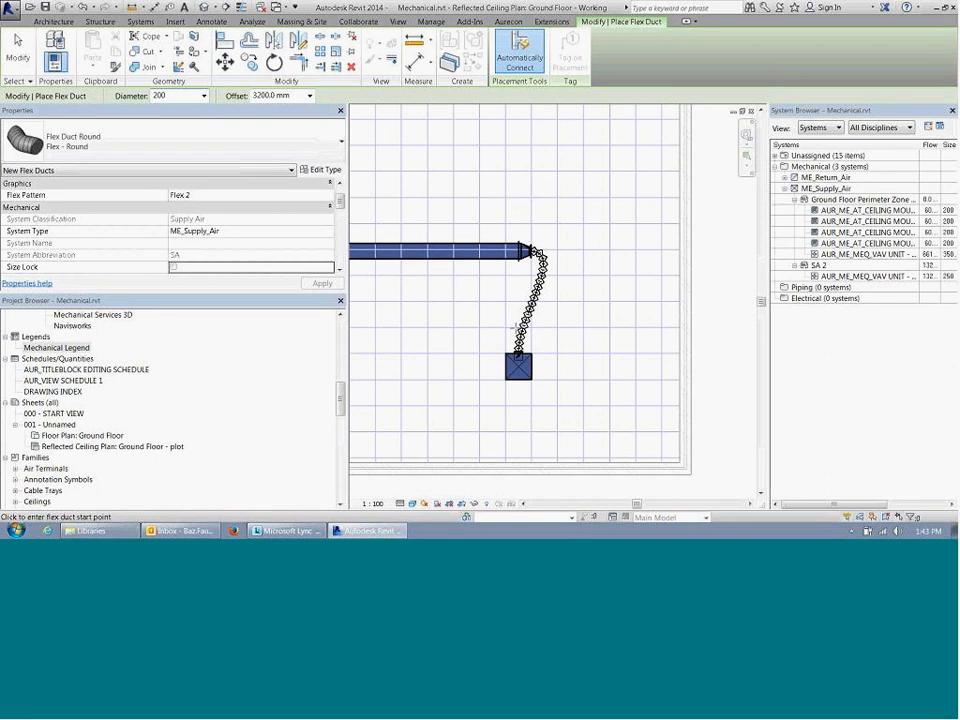
{"action": "key", "text": "Escape"}
{"action": "key", "text": "Escape"}
Step: Extend the main supply duct's open end past the last diffuser and split the duct in line with the diffuser's connector
{"action": "left_click", "coordinate": [511, 260]}
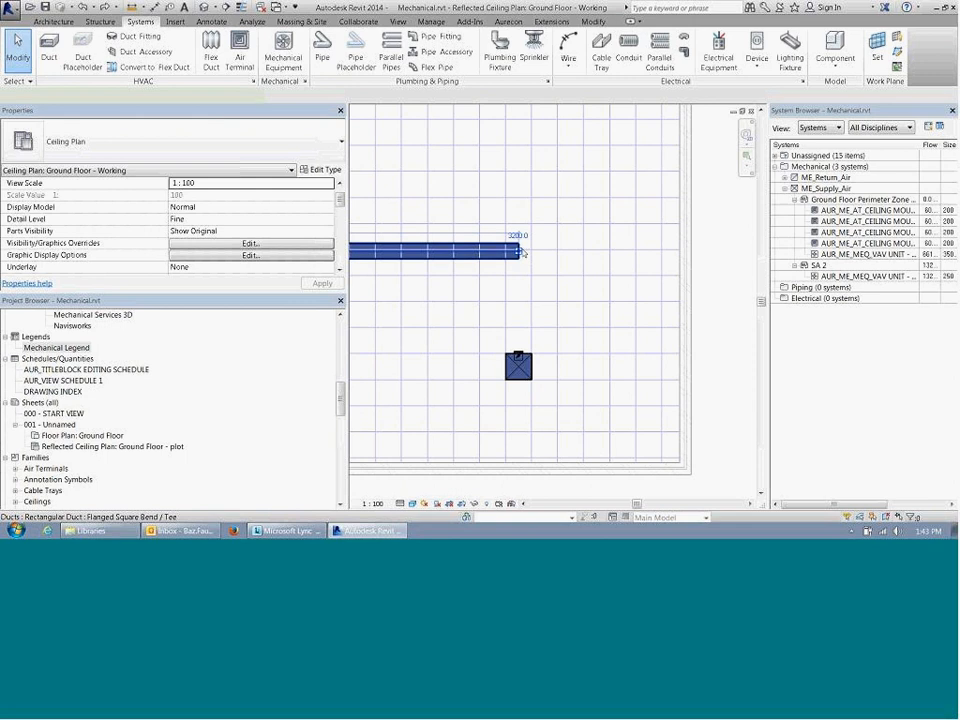
{"action": "left_click_drag", "start_coordinate": [519, 251], "coordinate": [634, 252]}
{"action": "left_click", "coordinate": [409, 152]}
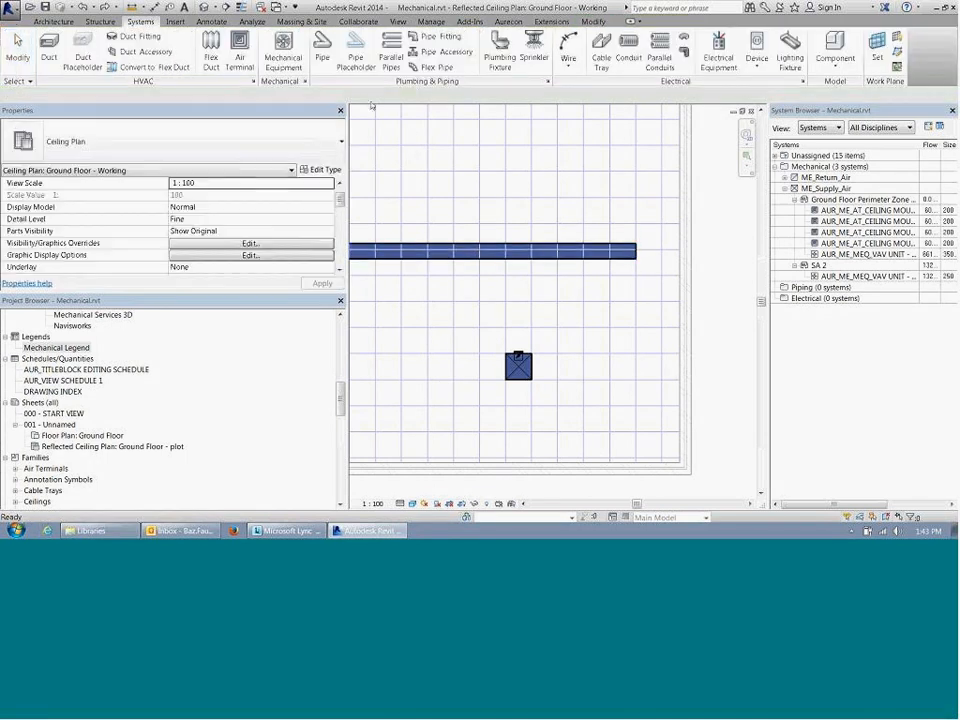
{"action": "left_click", "coordinate": [590, 21]}
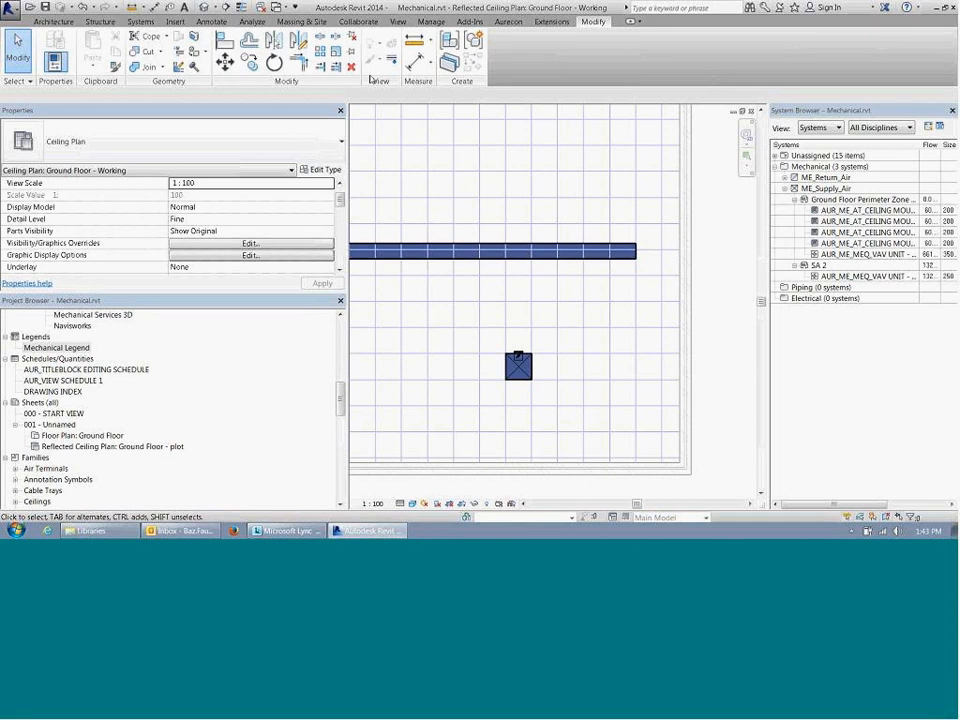
{"action": "left_click", "coordinate": [320, 37]}
{"action": "key", "text": "Escape"}
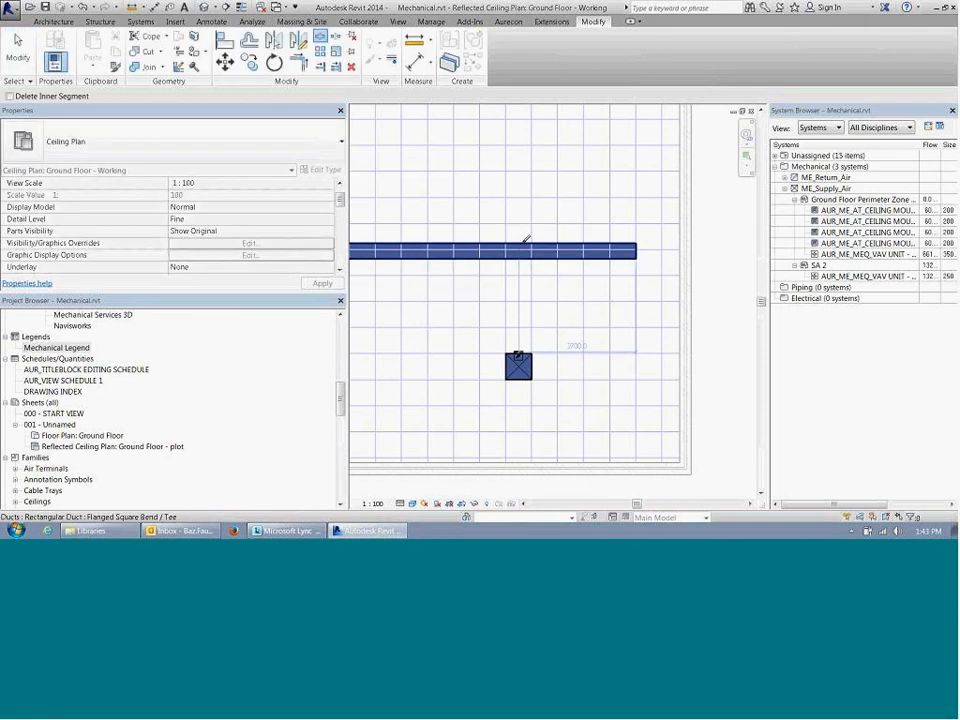
{"action": "left_click", "coordinate": [518, 250]}
{"action": "key", "text": "Escape"}
Step: Set the width of the split-off end segment of the main supply duct to 200 mm
{"action": "left_click", "coordinate": [564, 248]}
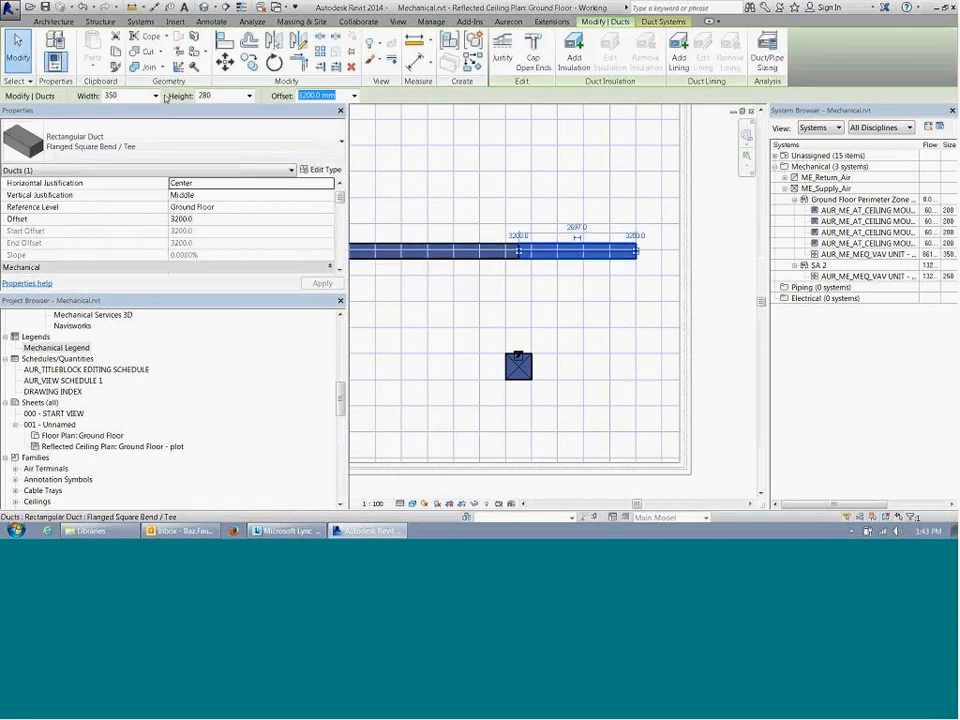
{"action": "double_click", "coordinate": [137, 97]}
{"action": "type", "text": "200"}
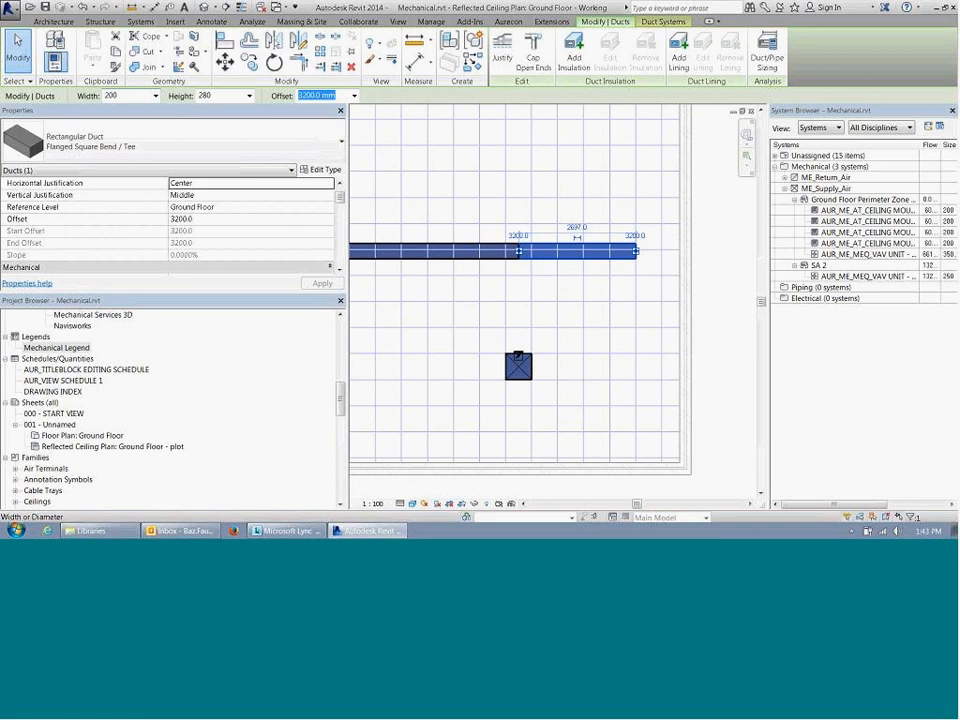
{"action": "key", "text": "Return"}
{"action": "left_click", "coordinate": [544, 330]}
Step: Try to draw a 200 mm flex duct from the last diffuser to the wider duct just before the transition, with a 3200 mm end offset
{"action": "left_click", "coordinate": [518, 355]}
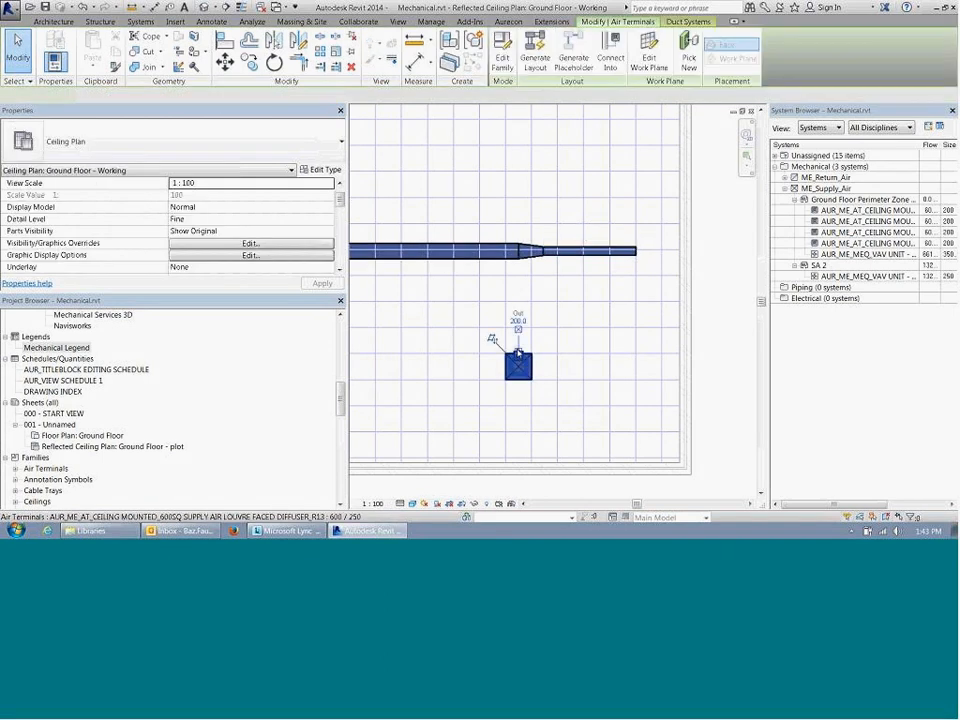
{"action": "right_click", "coordinate": [518, 353]}
{"action": "left_click", "coordinate": [519, 362]}
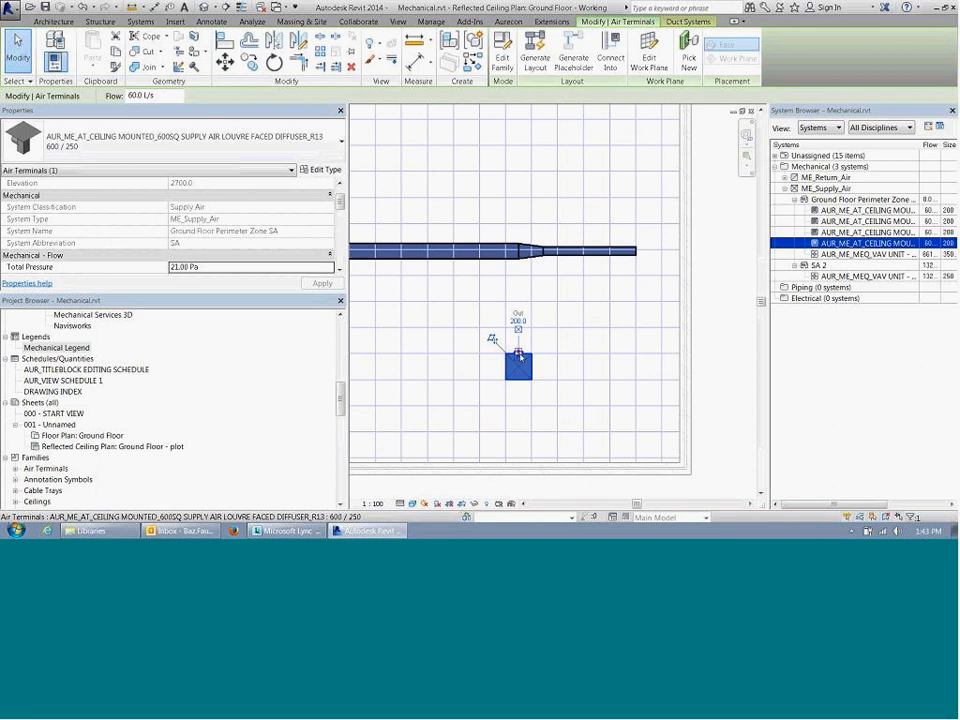
{"action": "right_click", "coordinate": [519, 356]}
{"action": "left_click", "coordinate": [565, 99]}
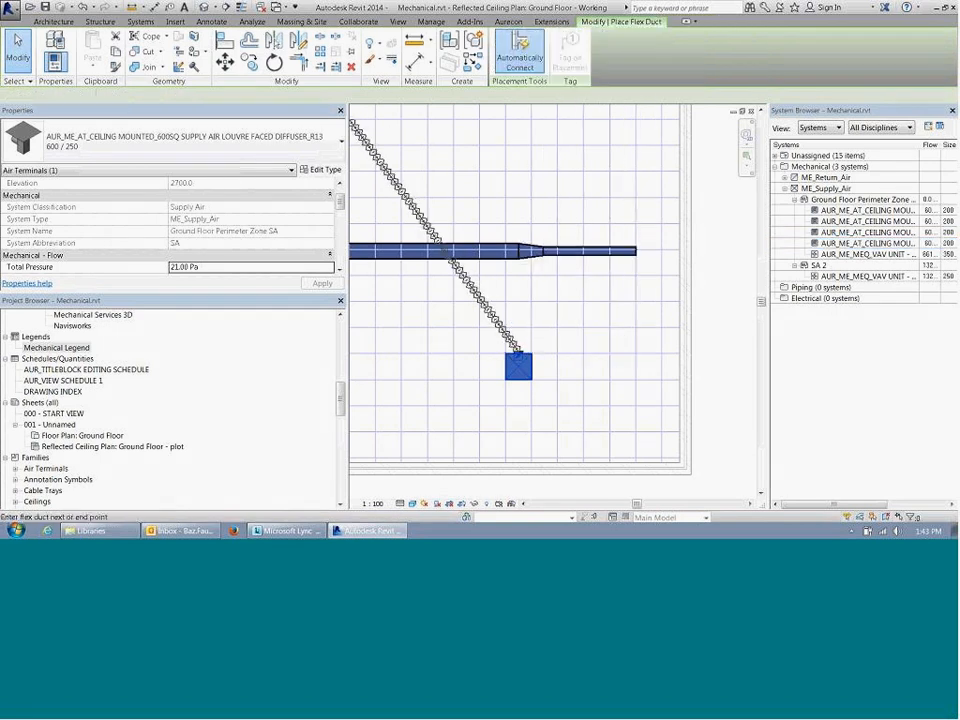
{"action": "left_click", "coordinate": [270, 95]}
{"action": "type", "text": "3200"}
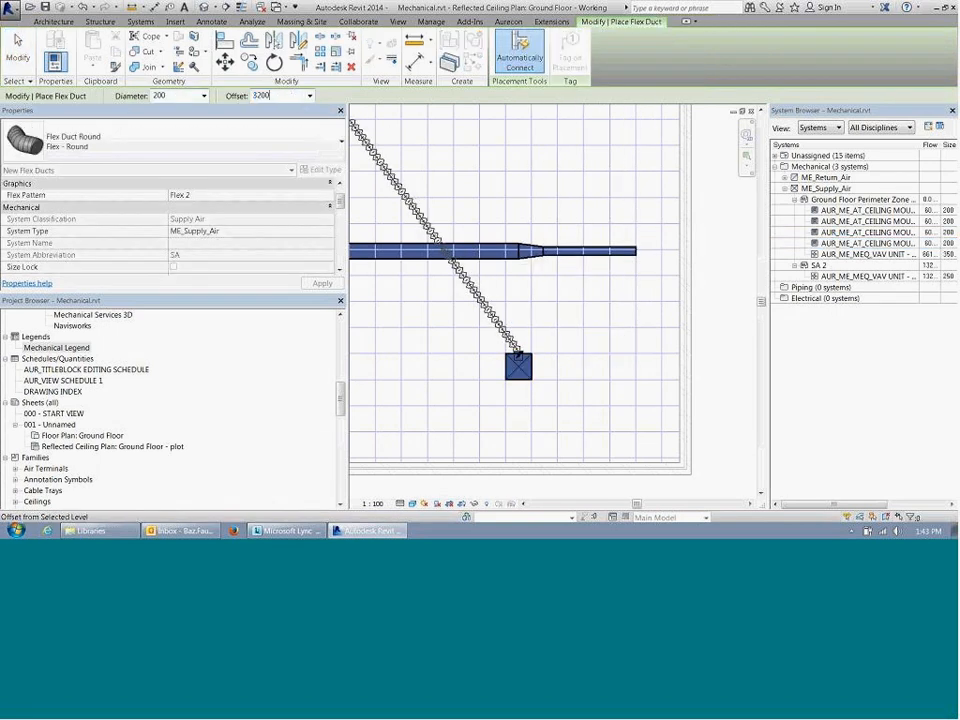
{"action": "key", "text": "Return"}
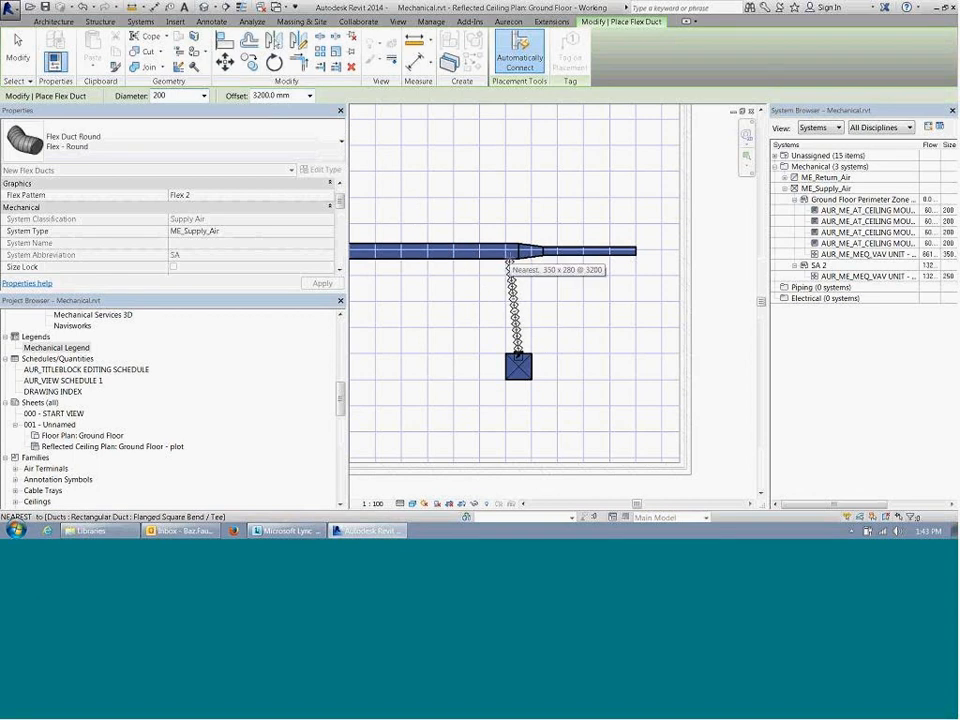
{"action": "left_click", "coordinate": [510, 255]}
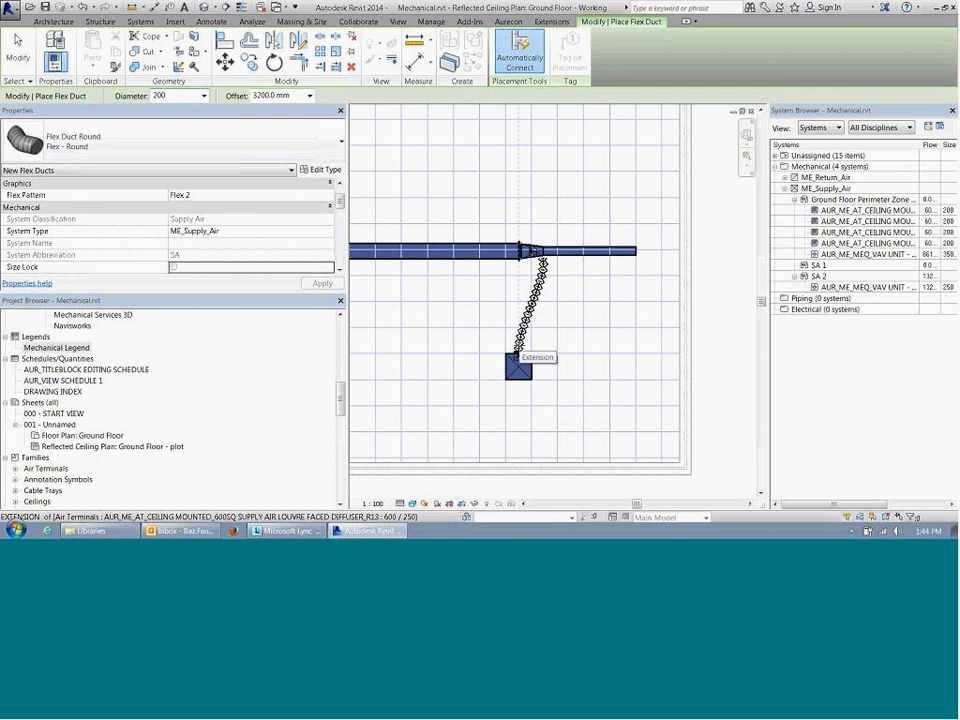
{"action": "key", "text": "Escape"}
{"action": "key", "text": "Escape"}
Step: Inspect the last diffuser's flex duct connection at the transition and delete that flex duct
{"action": "scroll", "coordinate": [510, 252], "scroll_direction": "up", "scroll_amount": 4}
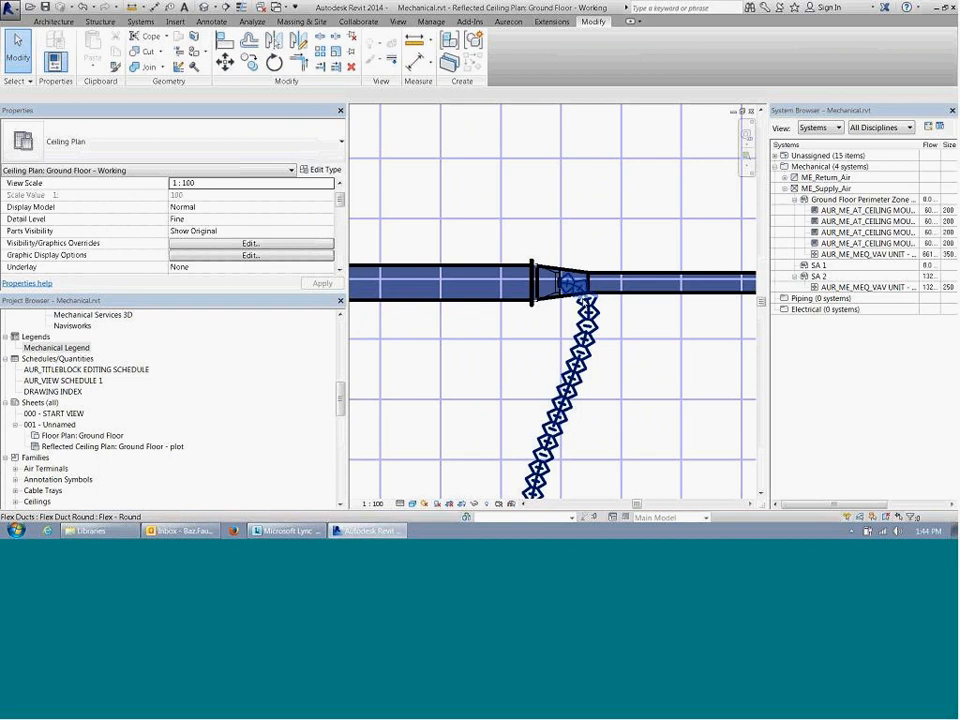
{"action": "middle_click_drag", "start_coordinate": [560, 291], "coordinate": [551, 299]}
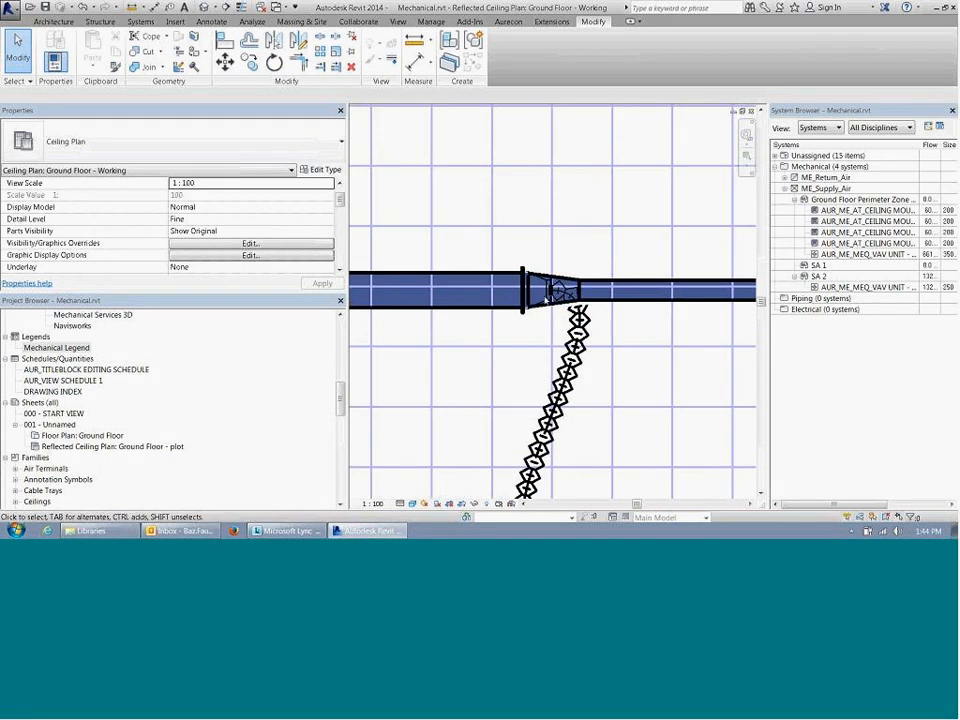
{"action": "left_click", "coordinate": [568, 329]}
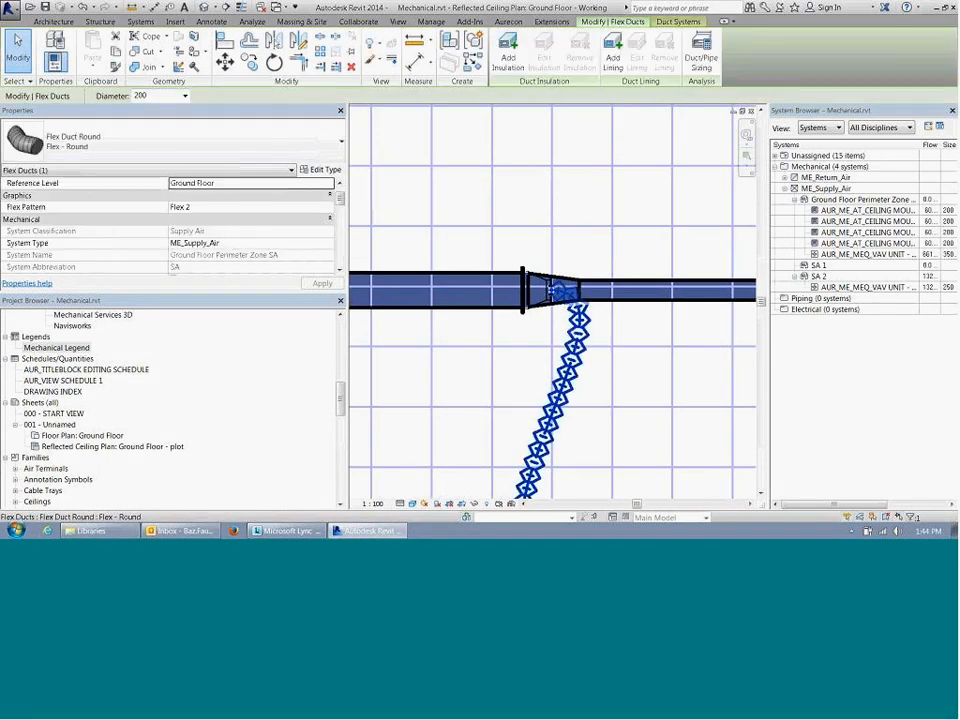
{"action": "key", "text": "Delete"}
{"action": "scroll", "coordinate": [560, 340], "scroll_direction": "down", "scroll_amount": 3}
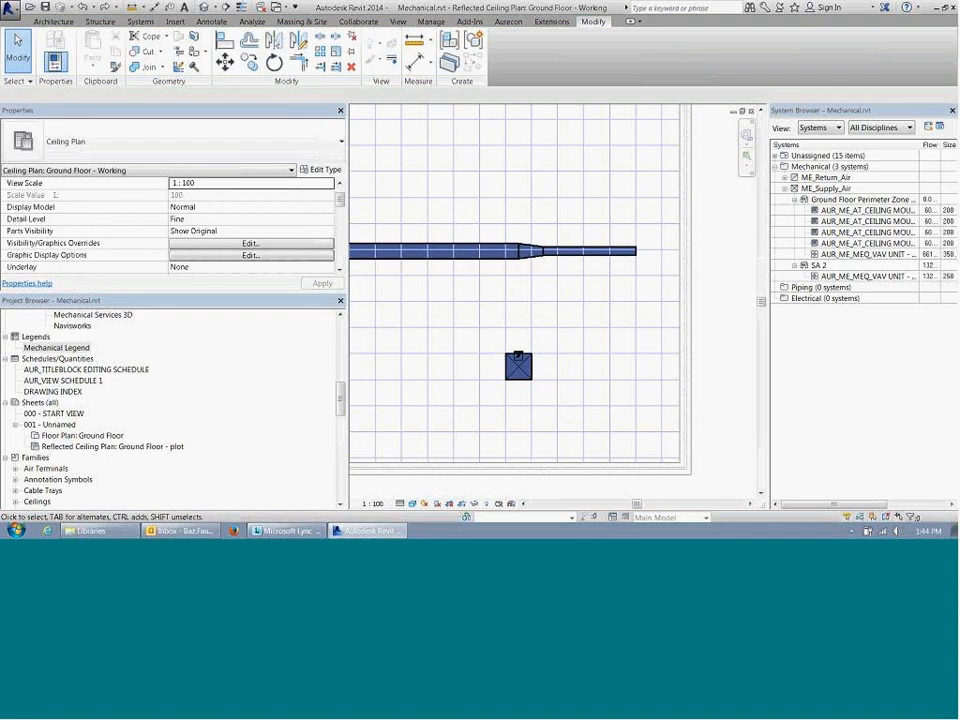
Step: Draw a 200 mm round flex duct from the last diffuser to the wider main duct well before the transition, with a 3200 mm end offset
{"action": "left_click", "coordinate": [532, 256]}
{"action": "scroll", "coordinate": [532, 257], "scroll_direction": "up", "scroll_amount": 2}
{"action": "key", "text": "Escape"}
{"action": "right_click", "coordinate": [511, 399]}
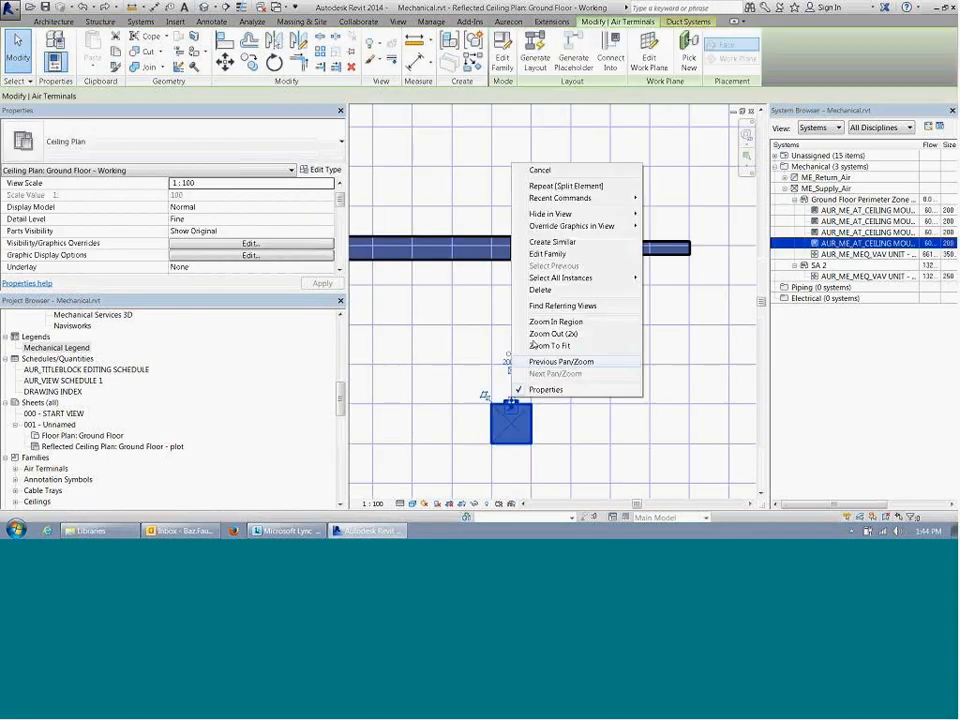
{"action": "left_click", "coordinate": [668, 190]}
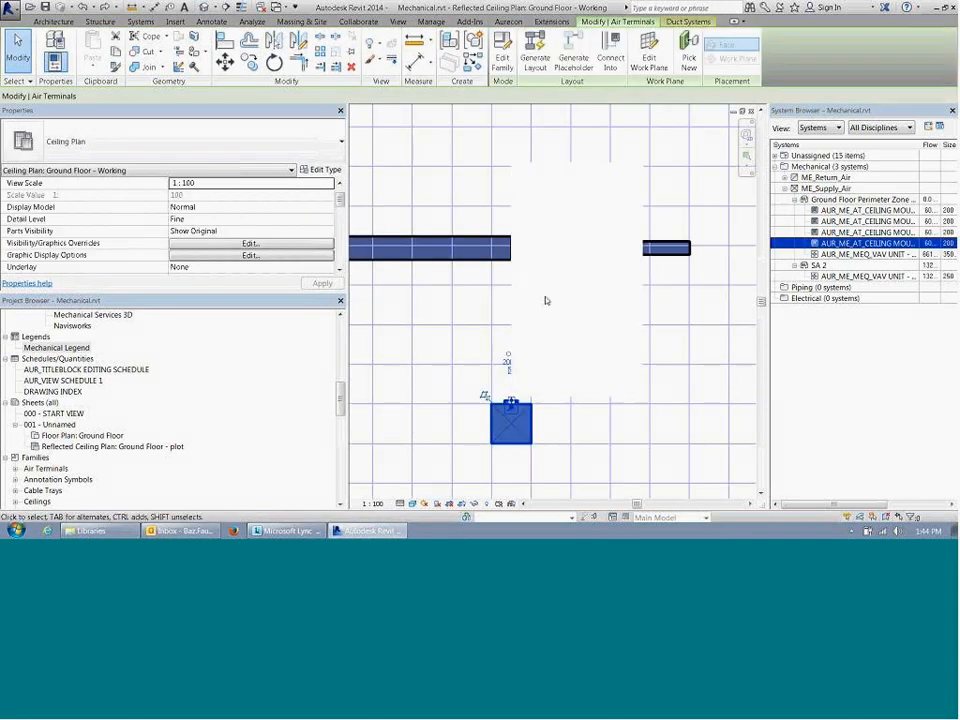
{"action": "right_click", "coordinate": [511, 402]}
{"action": "left_click", "coordinate": [505, 139]}
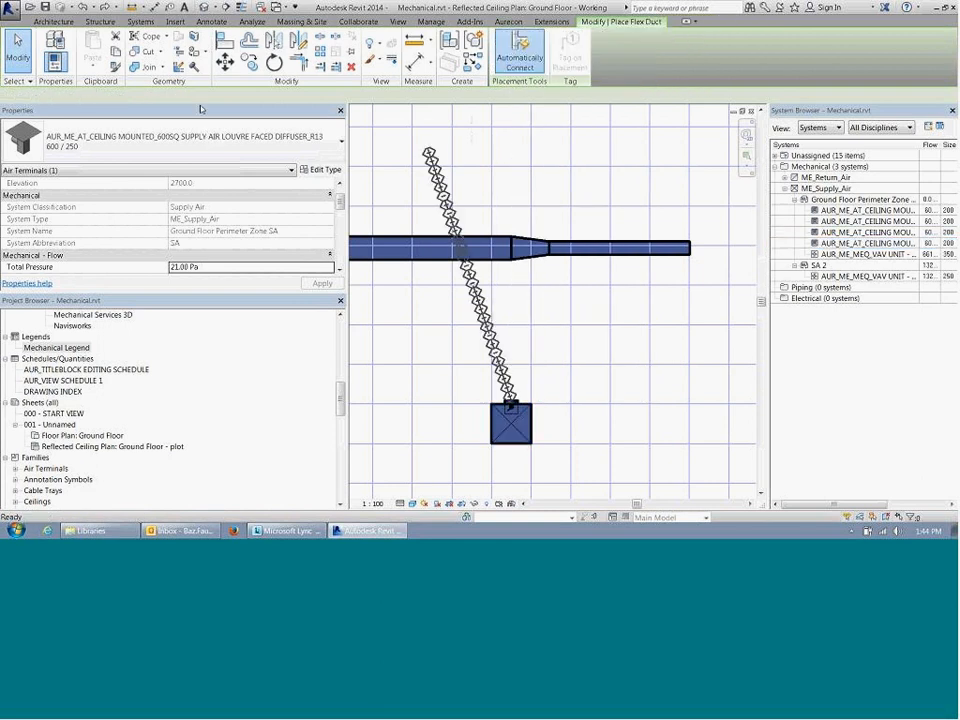
{"action": "left_click", "coordinate": [272, 96]}
{"action": "type", "text": "3200"}
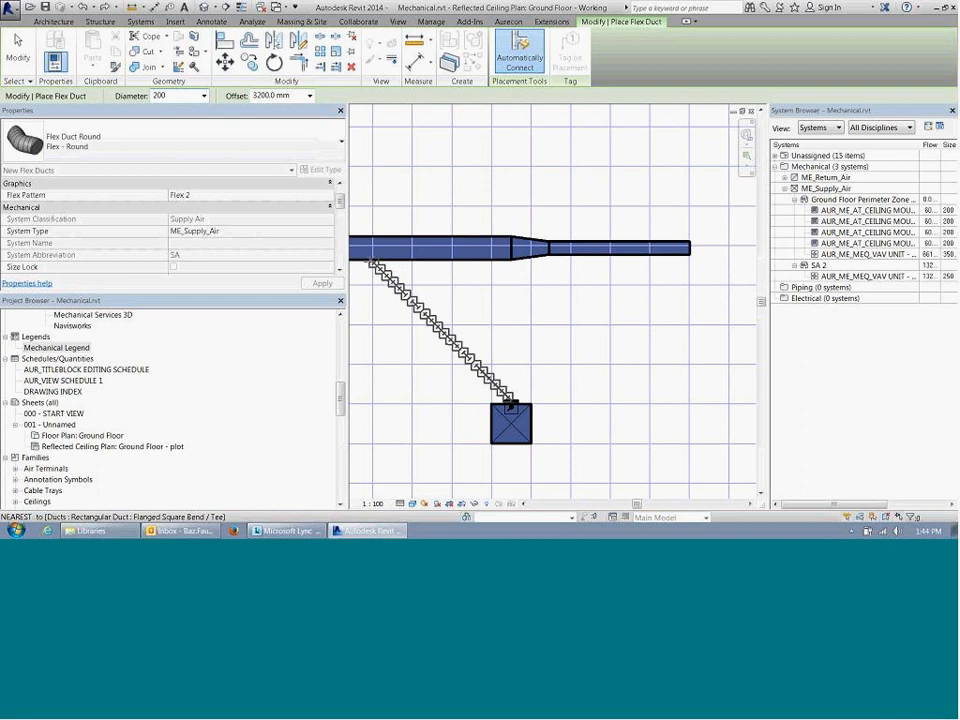
{"action": "left_click", "coordinate": [366, 262]}
{"action": "key", "text": "Escape"}
{"action": "key", "text": "Escape"}
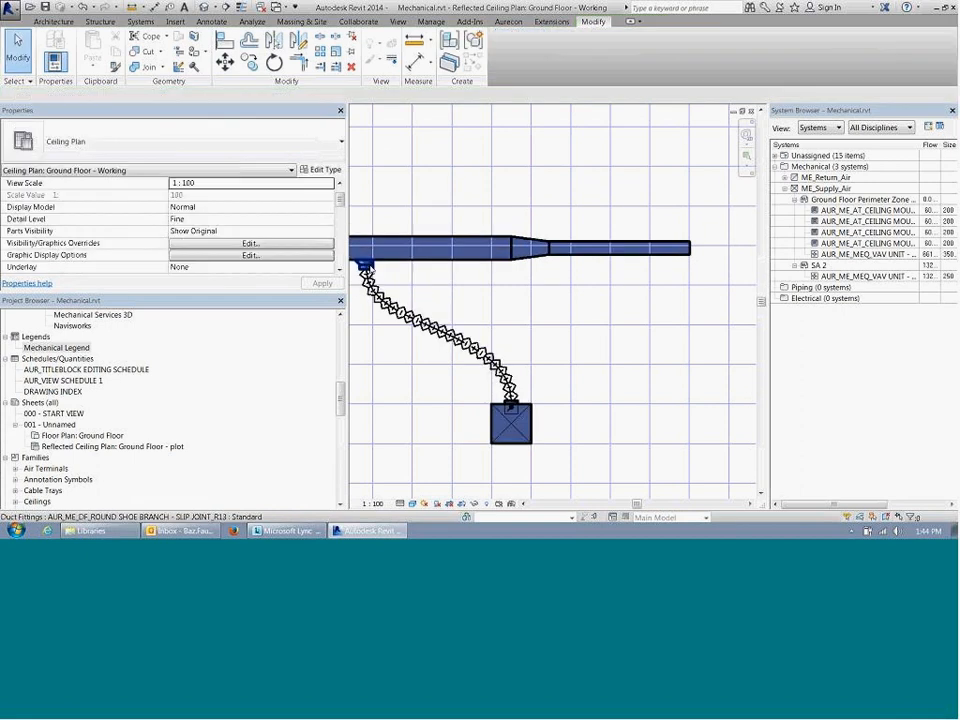
Step: Move the flex duct's round shoe branch fitting along the main supply duct to just before the transition
{"action": "left_click", "coordinate": [366, 266]}
{"action": "key", "text": "m"}
{"action": "key", "text": "v"}
{"action": "left_click", "coordinate": [366, 266]}
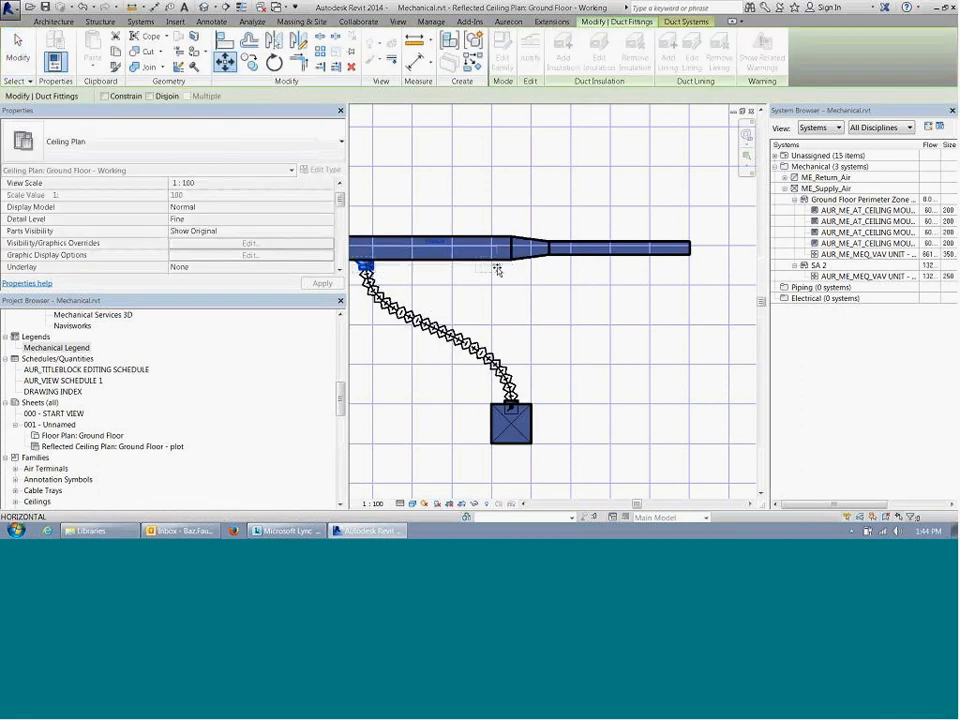
{"action": "left_click", "coordinate": [498, 268]}
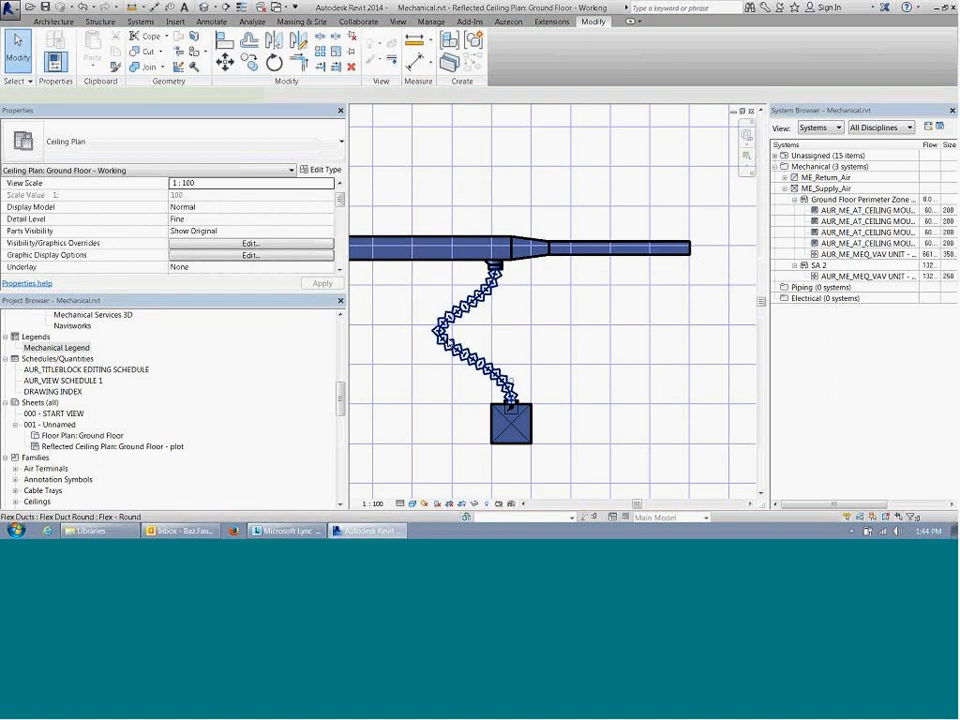
Step: Reshape the last diffuser's flex duct at its middle bend so it runs nearly straight between the branch fitting and the diffuser
{"action": "left_click", "coordinate": [495, 275]}
{"action": "left_click_drag", "start_coordinate": [438, 331], "coordinate": [499, 336]}
{"action": "scroll", "coordinate": [470, 353], "scroll_direction": "up", "scroll_amount": 3}
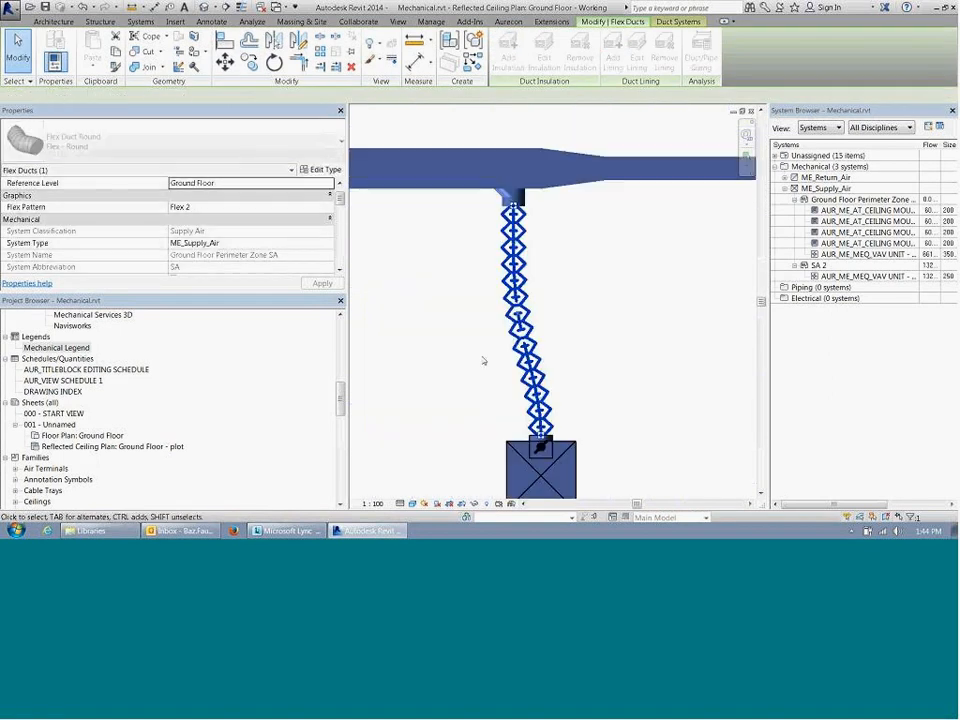
{"action": "key", "text": "Escape"}
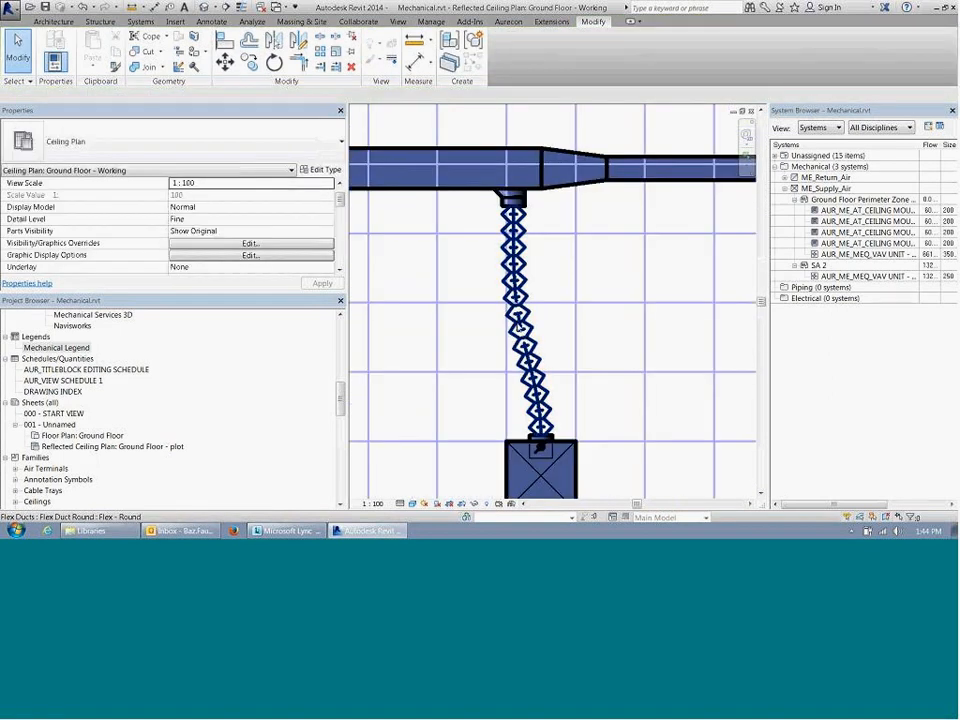
{"action": "left_click", "coordinate": [520, 330]}
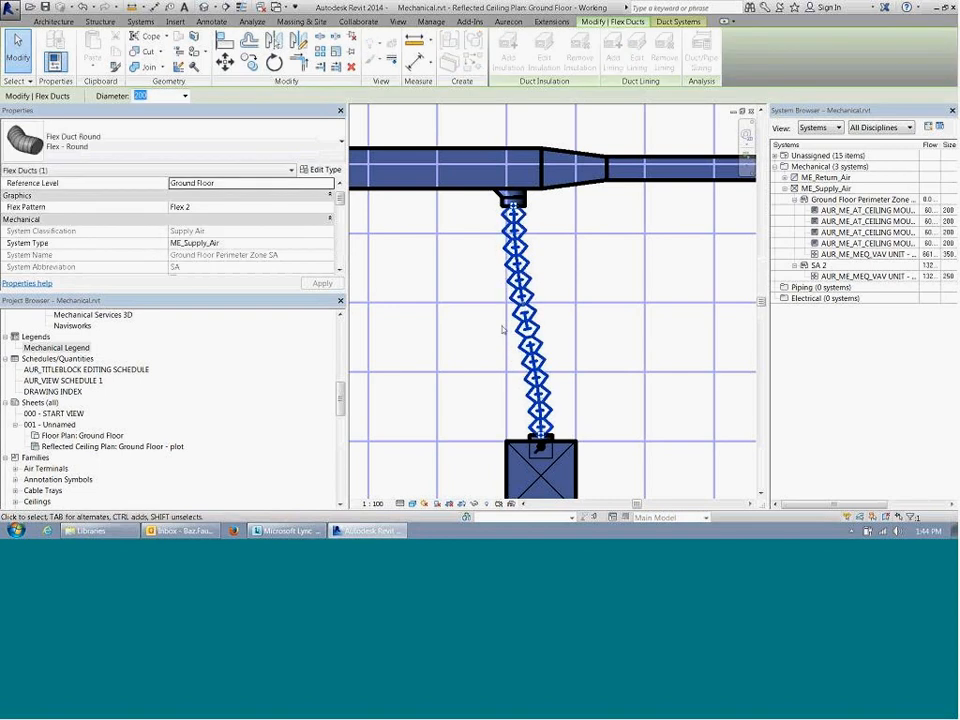
{"action": "scroll", "coordinate": [491, 334], "scroll_direction": "down", "scroll_amount": 2}
{"action": "key", "text": "Escape"}
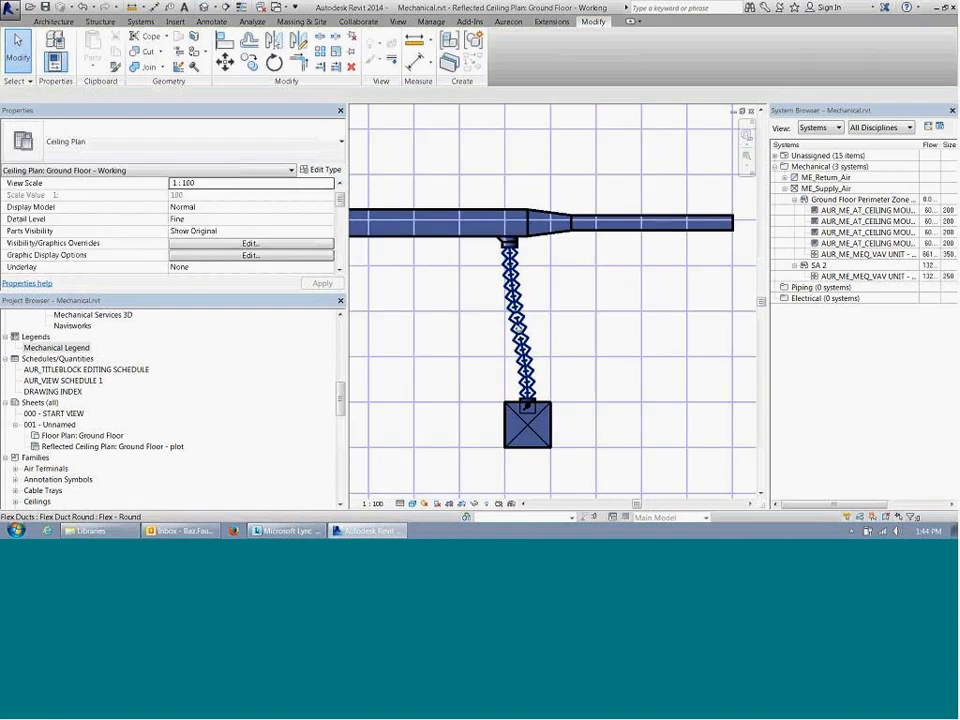
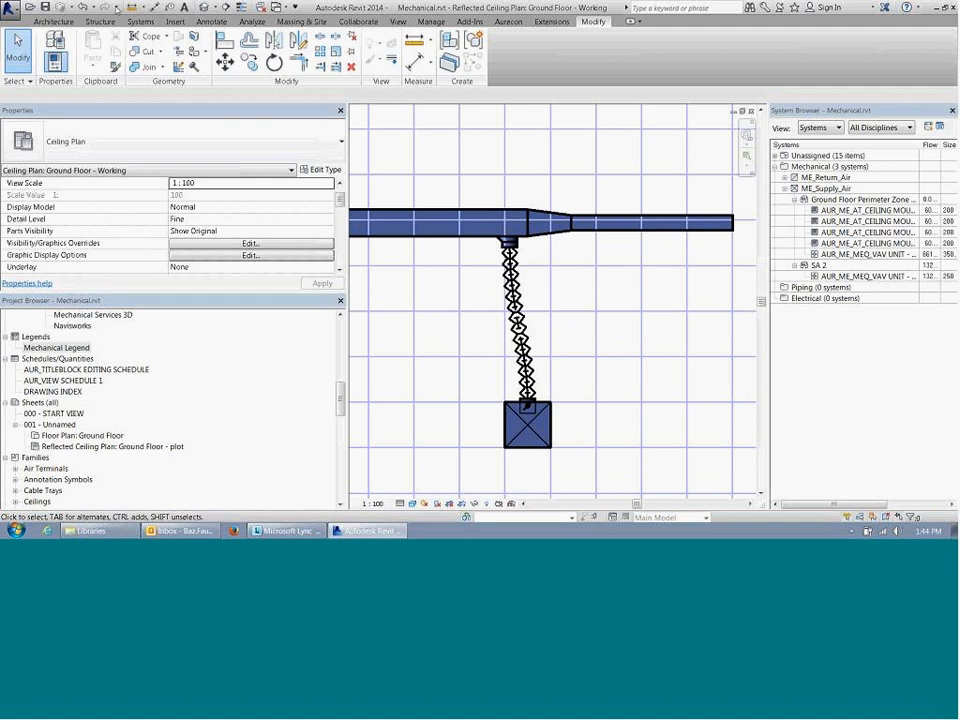
Step: Open the default 3D view around one of the flex duct branches and set its visual style to Realistic
{"action": "left_click", "coordinate": [202, 8]}
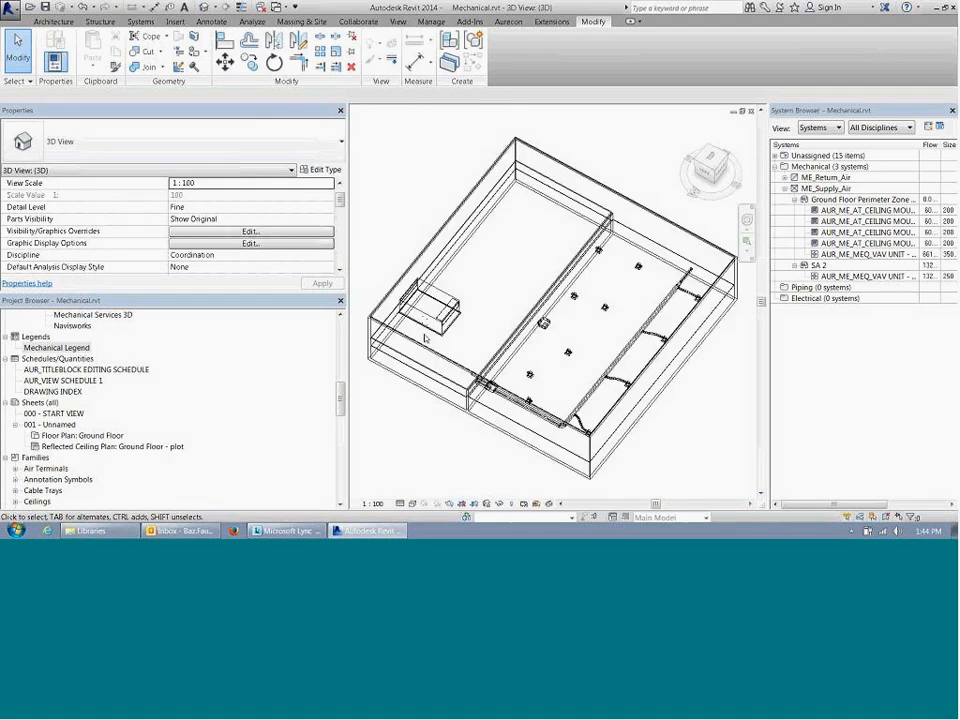
{"action": "scroll", "coordinate": [425, 338], "scroll_direction": "up", "scroll_amount": 10}
{"action": "left_click", "coordinate": [551, 330]}
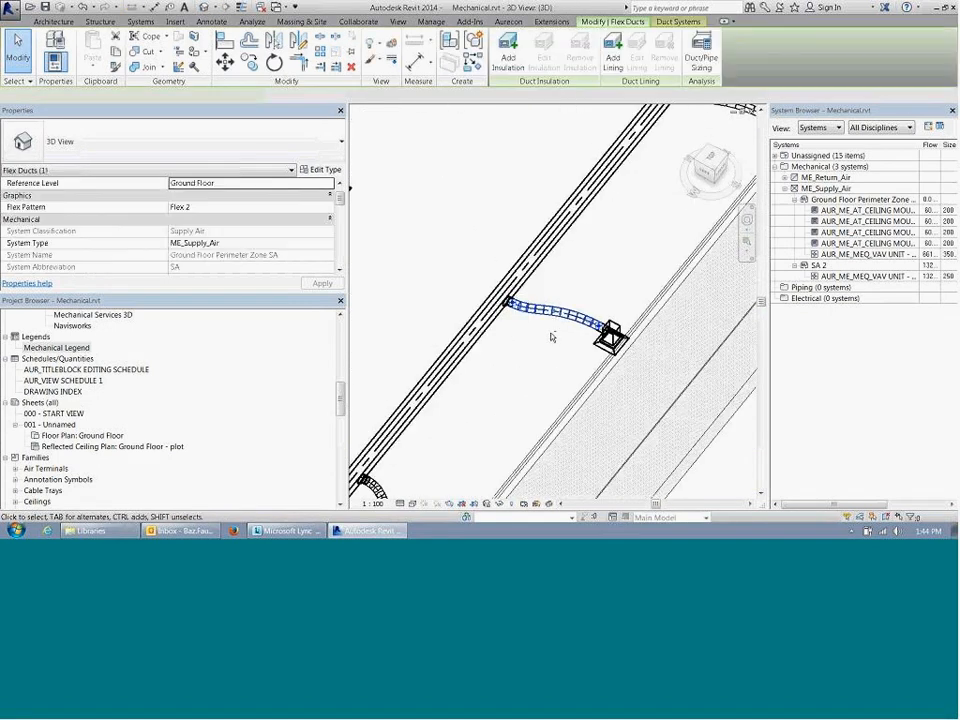
{"action": "scroll", "coordinate": [551, 337], "scroll_direction": "up", "scroll_amount": 3}
{"action": "key", "text": "Escape"}
{"action": "left_click", "coordinate": [412, 503]}
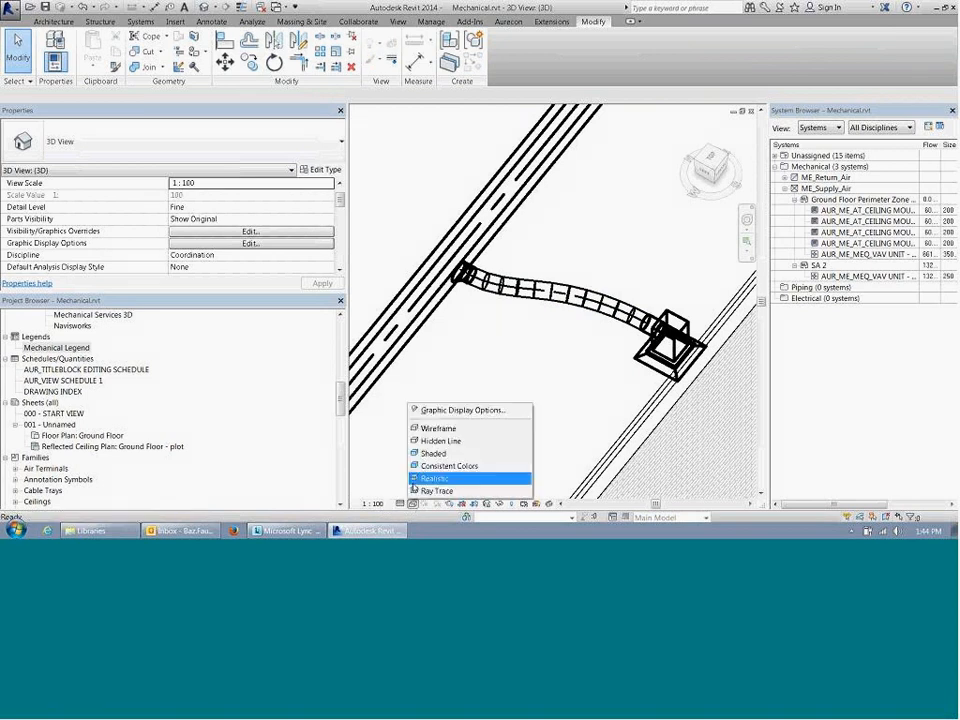
{"action": "left_click", "coordinate": [428, 479]}
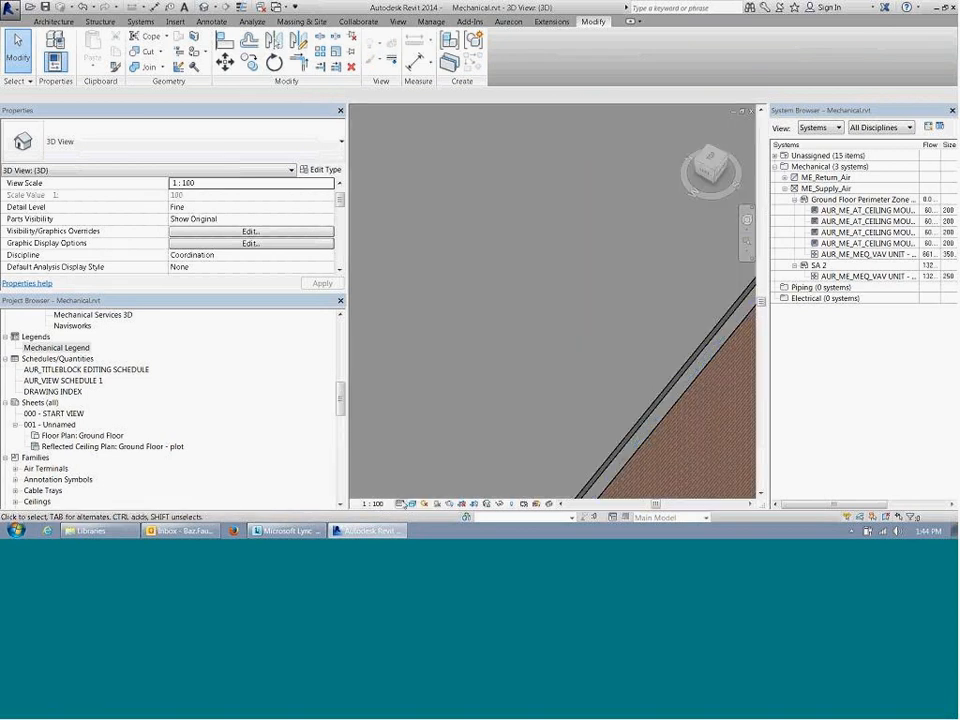
Step: Set the 3D view's discipline to Mechanical
{"action": "left_click", "coordinate": [329, 255]}
{"action": "left_click", "coordinate": [331, 256]}
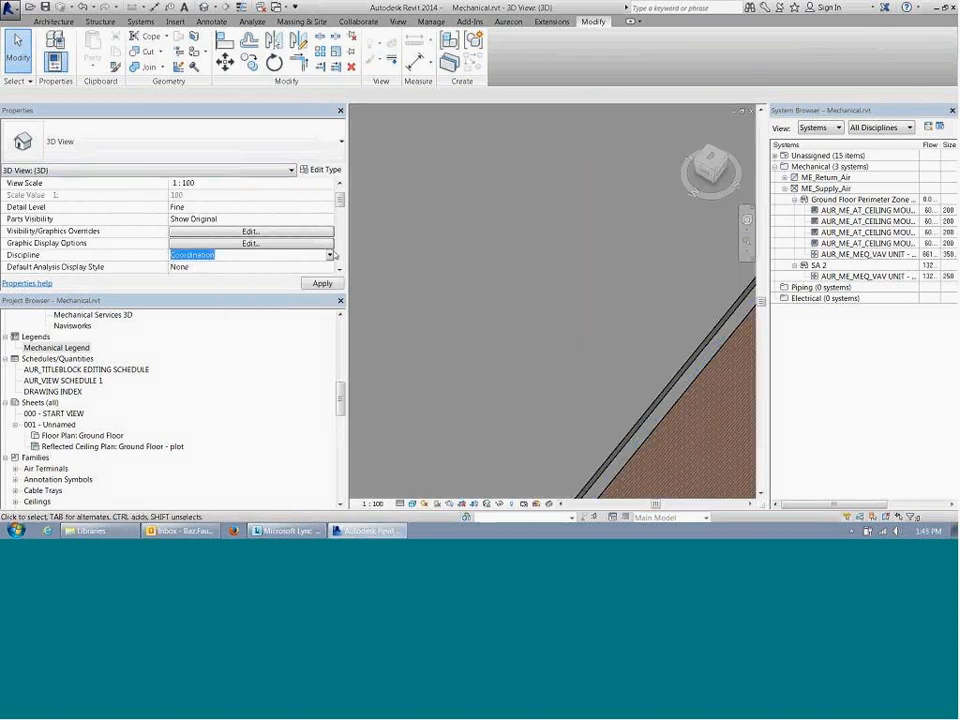
{"action": "left_click", "coordinate": [329, 256]}
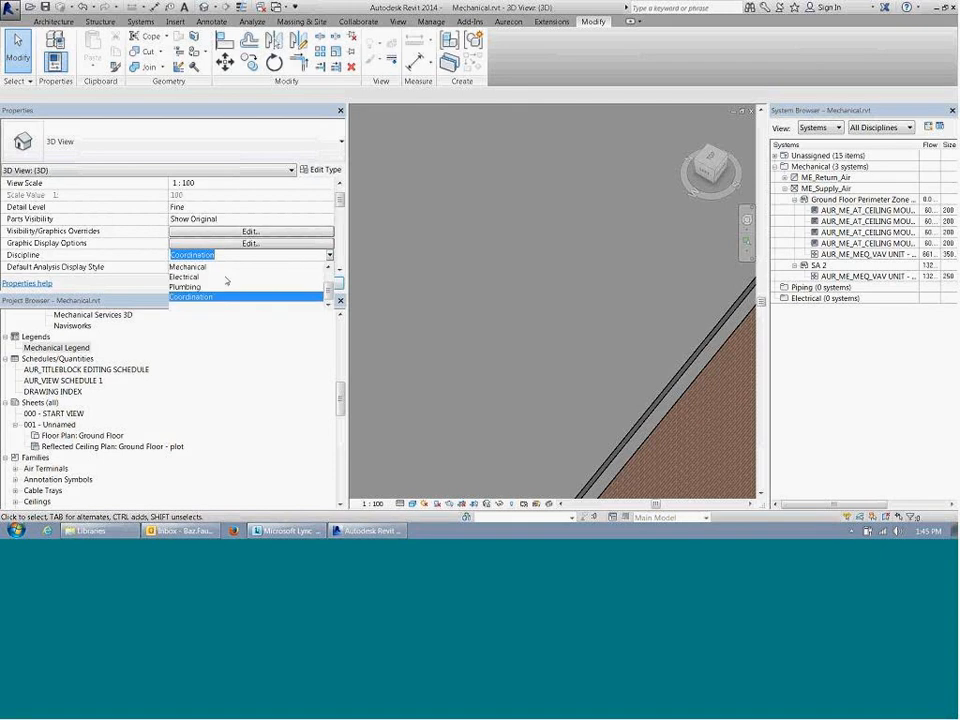
{"action": "left_click", "coordinate": [190, 265]}
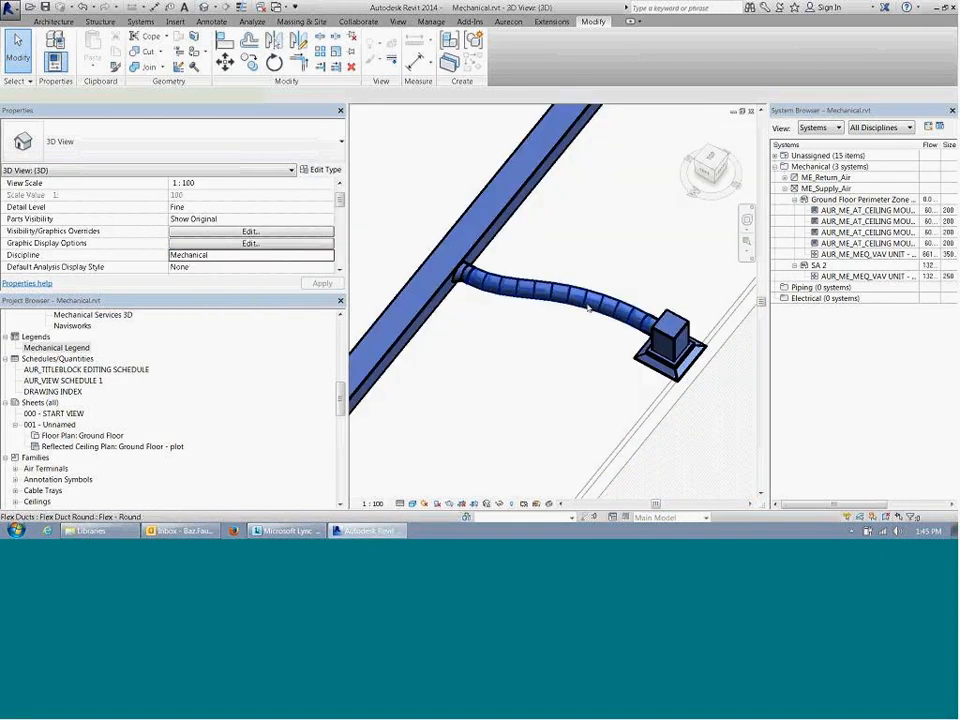
Step: Insert a vertex in the upper part of the flex duct near the main duct and pull it sideways to form a bend
{"action": "left_click", "coordinate": [589, 304]}
{"action": "middle_click_drag", "start_coordinate": [423, 249], "coordinate": [425, 222], "text": "shift"}
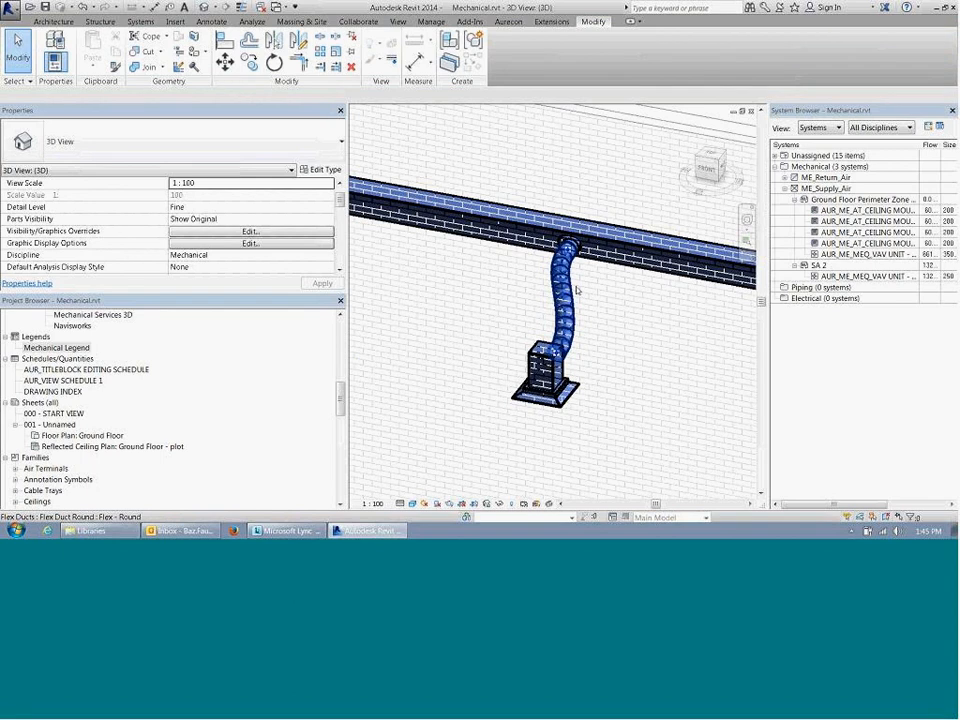
{"action": "middle_click_drag", "start_coordinate": [569, 290], "coordinate": [547, 400], "text": "shift"}
{"action": "right_click", "coordinate": [575, 288]}
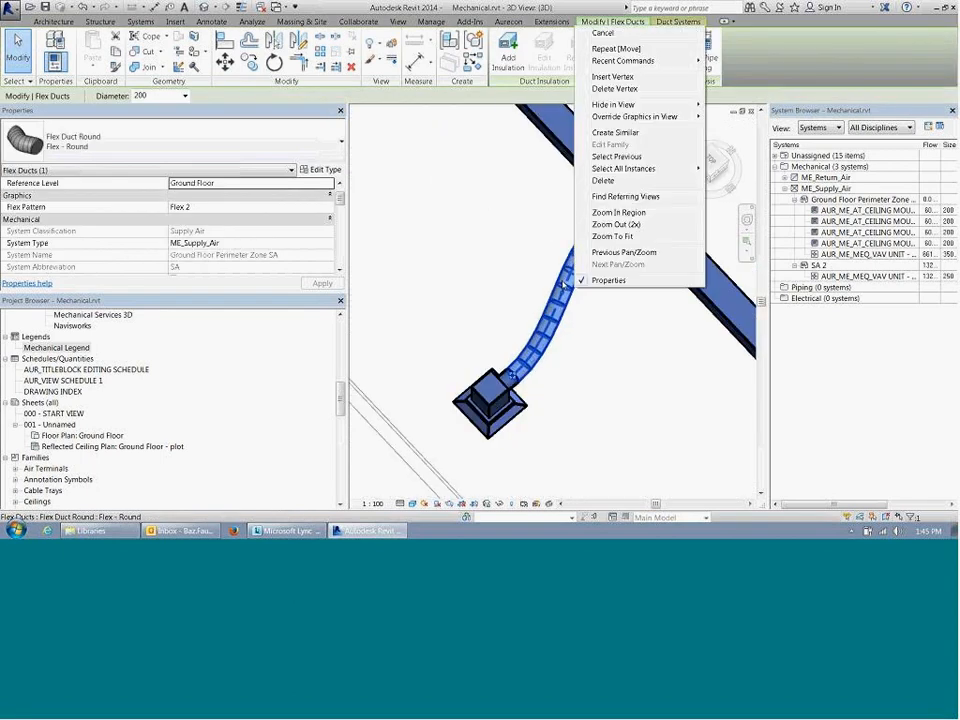
{"action": "left_click", "coordinate": [587, 339]}
{"action": "right_click", "coordinate": [573, 273]}
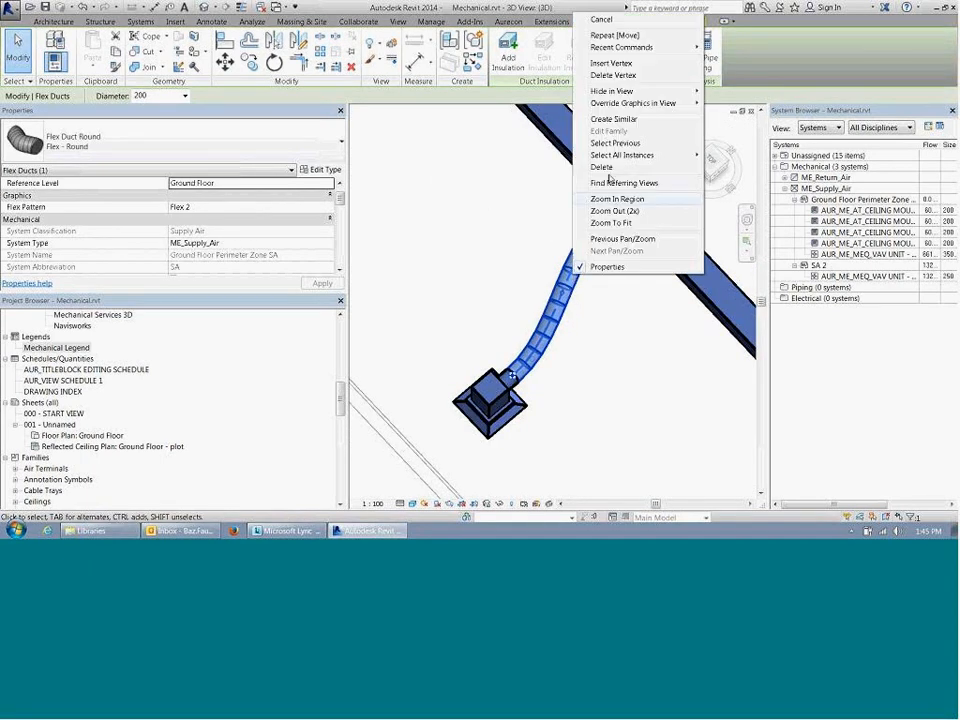
{"action": "left_click", "coordinate": [643, 68]}
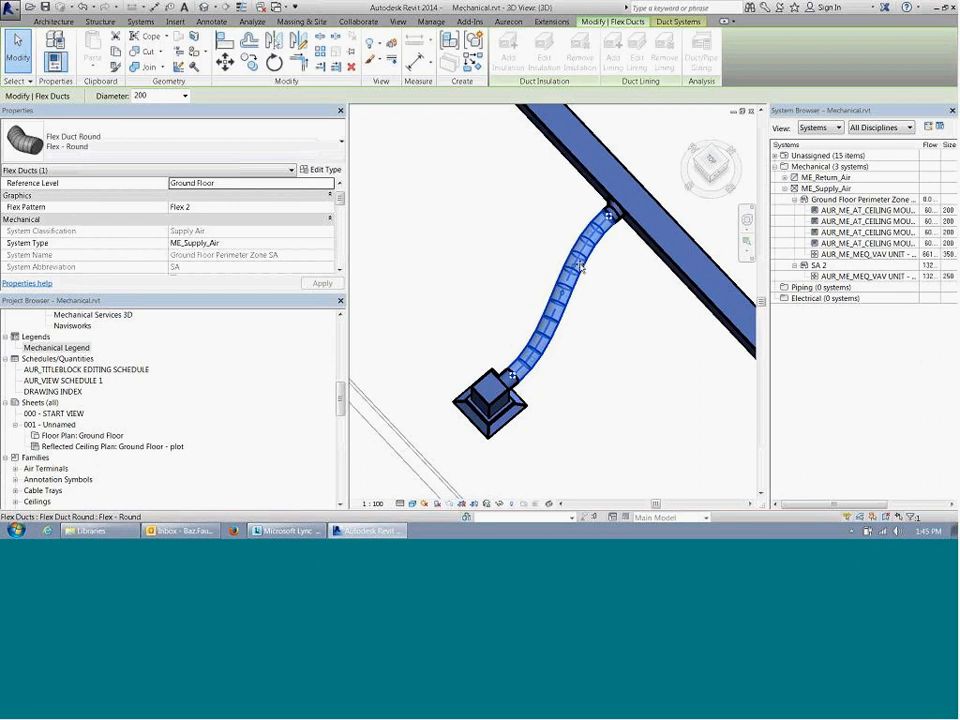
{"action": "mouse_move", "coordinate": [576, 261]}
{"action": "left_mouse_down"}
{"action": "mouse_move", "coordinate": [443, 205]}
{"action": "mouse_move", "coordinate": [484, 251]}
{"action": "mouse_move", "coordinate": [562, 258]}
{"action": "left_mouse_up"}
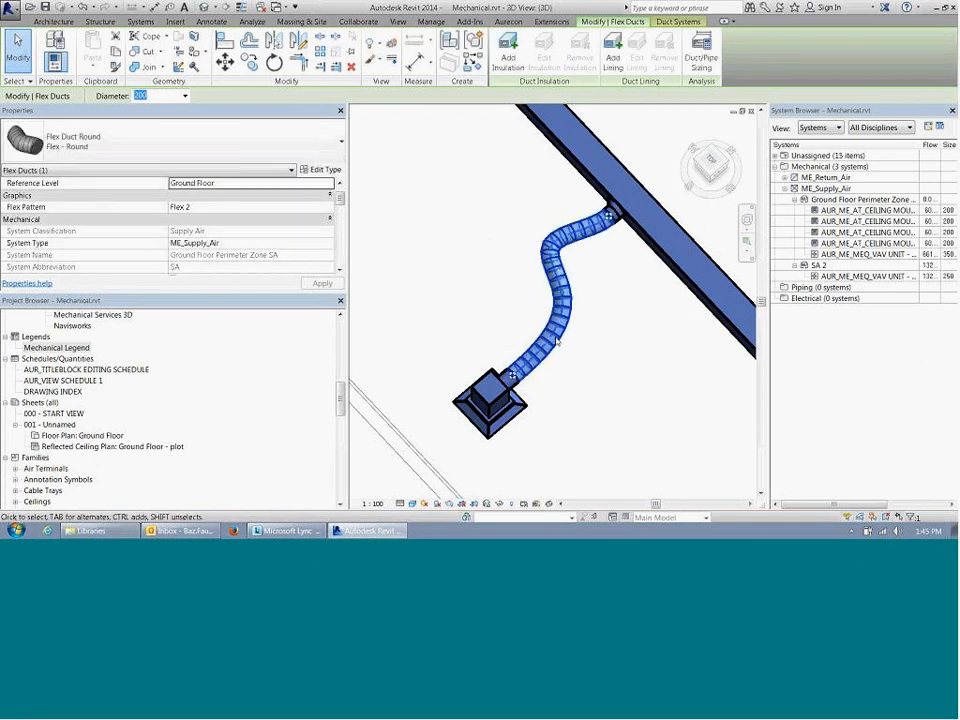
Step: Insert another vertex in the flex duct between the new bend and the diffuser
{"action": "right_click", "coordinate": [564, 332]}
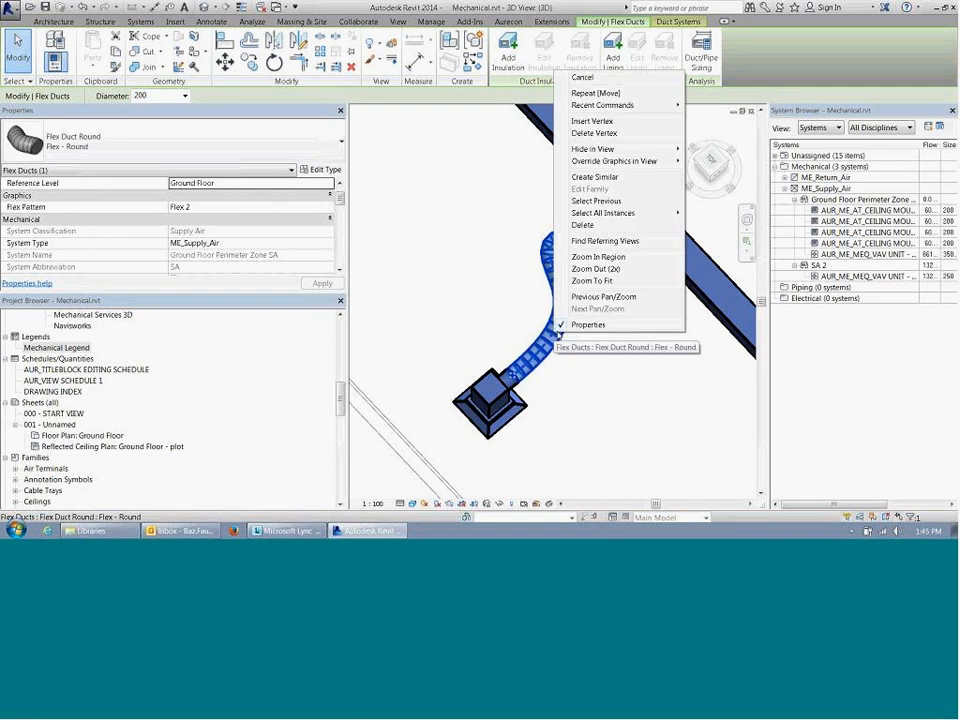
{"action": "left_click", "coordinate": [592, 121]}
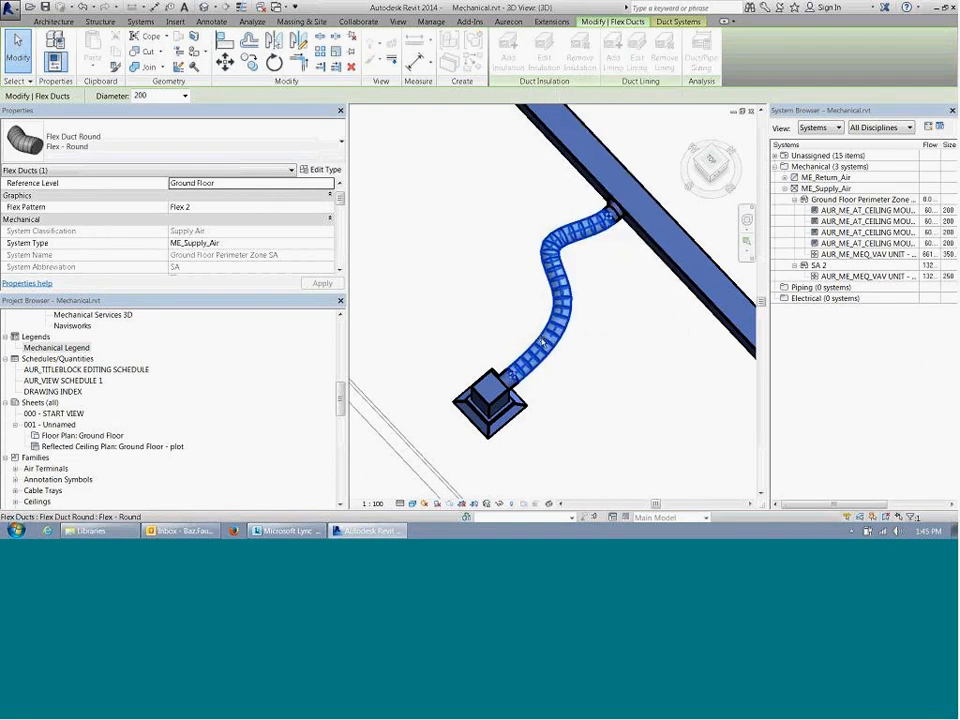
{"action": "left_click", "coordinate": [548, 345]}
{"action": "scroll", "coordinate": [549, 346], "scroll_direction": "up", "scroll_amount": 4}
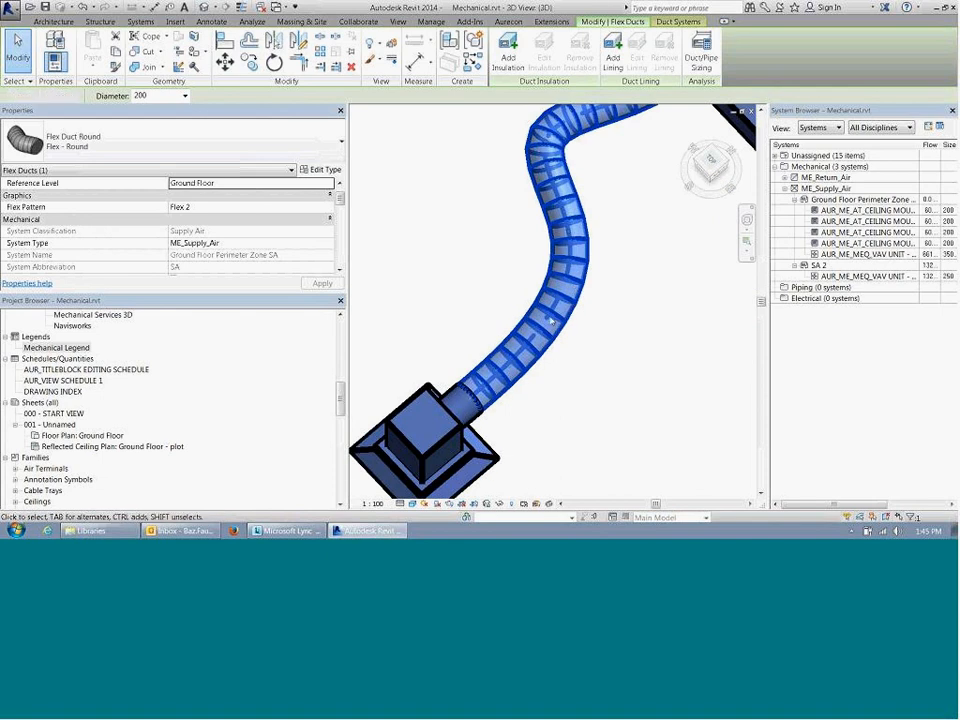
{"action": "key", "text": "Escape"}
Step: Close the 3D view and, in the ceiling plan, delete the transition and the narrower duct beyond the last diffuser's branch
{"action": "scroll", "coordinate": [545, 322], "scroll_direction": "down", "scroll_amount": 5}
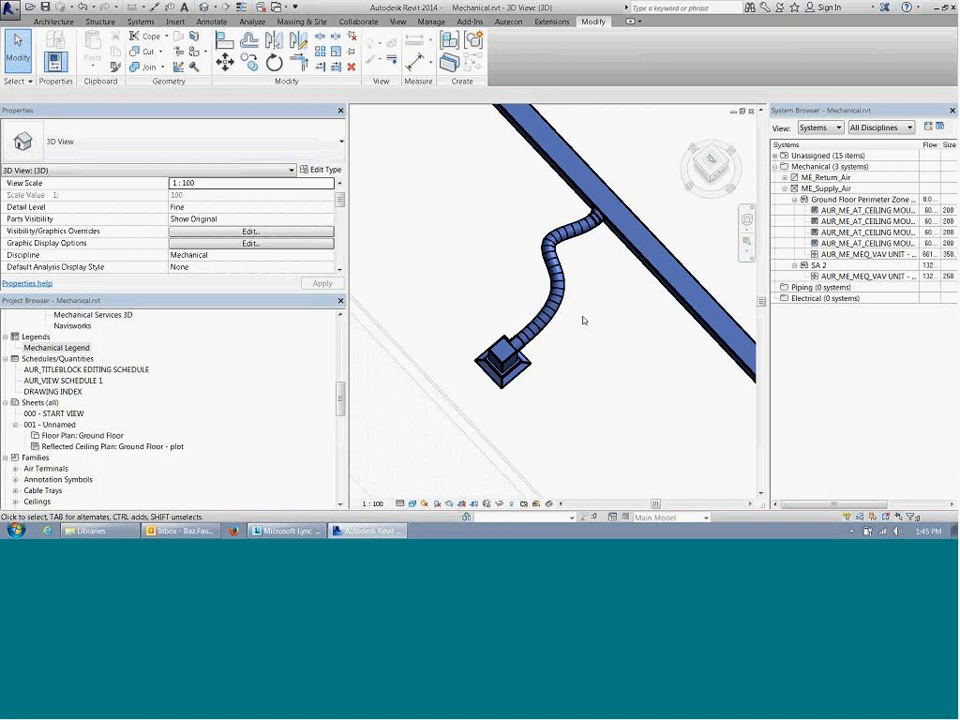
{"action": "scroll", "coordinate": [584, 318], "scroll_direction": "down", "scroll_amount": 2}
{"action": "middle_click_drag", "start_coordinate": [626, 321], "coordinate": [591, 302]}
{"action": "left_click", "coordinate": [752, 114]}
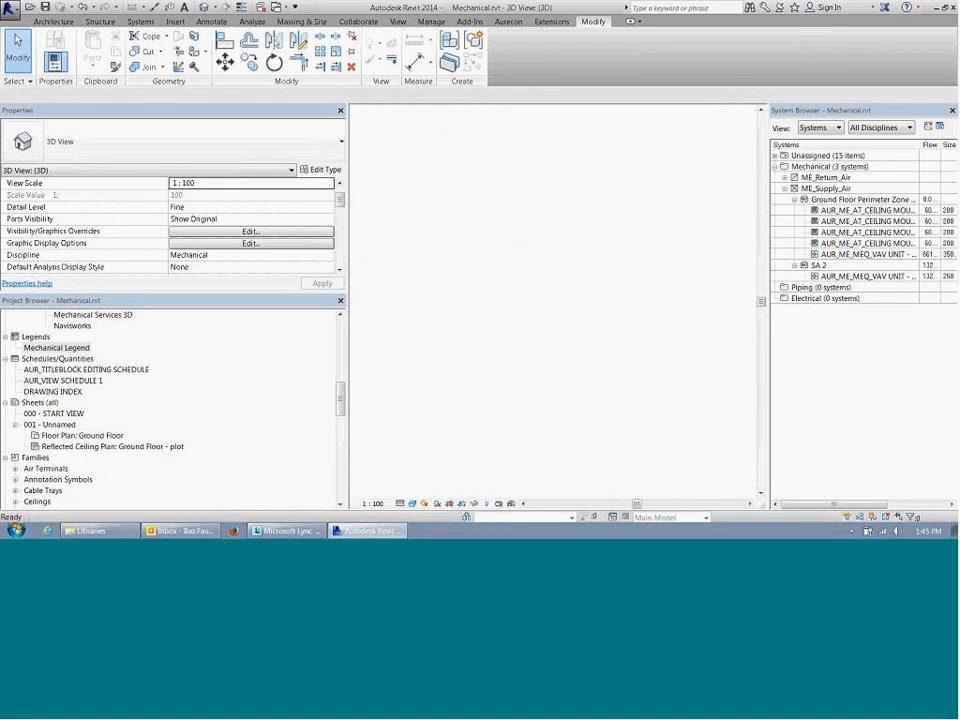
{"action": "scroll", "coordinate": [612, 272], "scroll_direction": "down", "scroll_amount": 3}
{"action": "scroll", "coordinate": [616, 272], "scroll_direction": "up", "scroll_amount": 3}
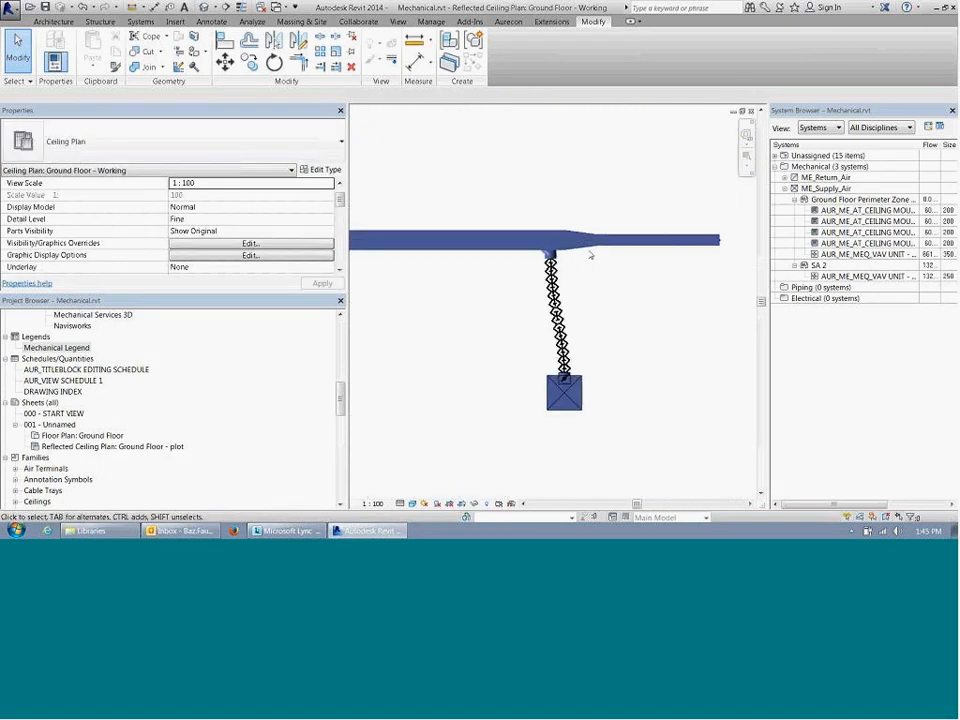
{"action": "left_click", "coordinate": [585, 241]}
{"action": "key", "text": "Delete"}
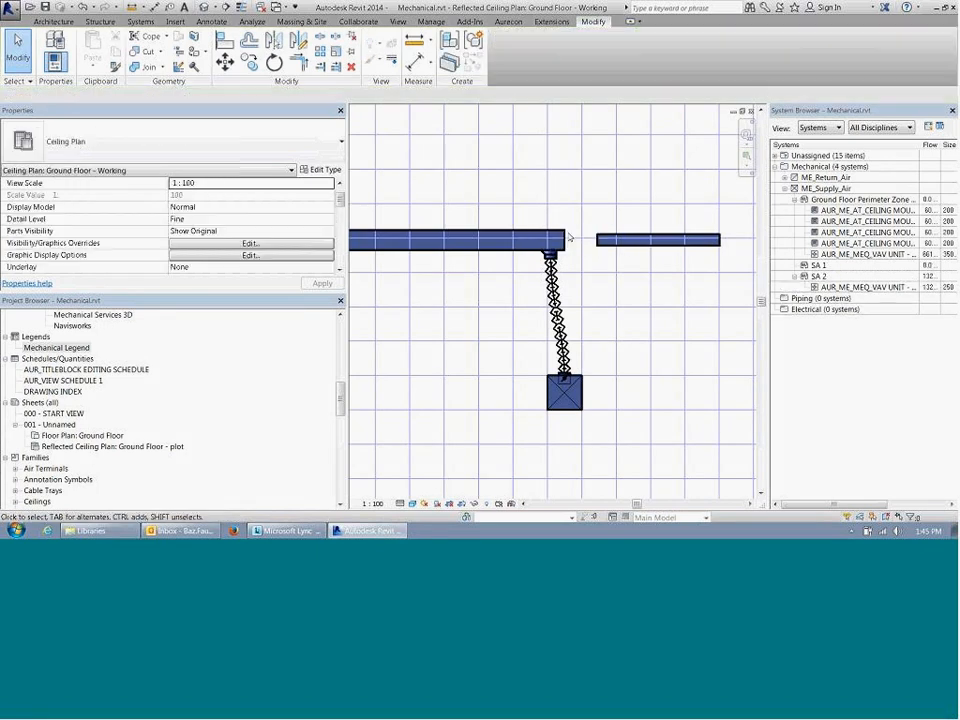
{"action": "scroll", "coordinate": [622, 308], "scroll_direction": "down", "scroll_amount": 4}
{"action": "middle_click_drag", "start_coordinate": [545, 386], "coordinate": [656, 353]}
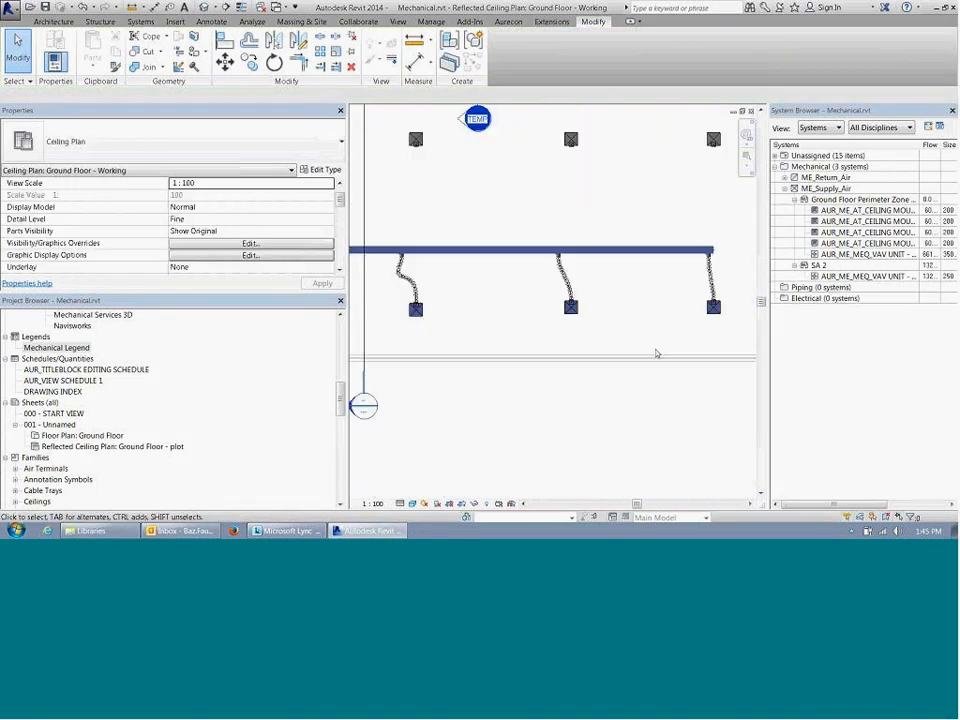
Step: Examine the whole supply duct run with its flex branches and the main duct's open end beside the last branch
{"action": "scroll", "coordinate": [415, 404], "scroll_direction": "down", "scroll_amount": 2}
{"action": "middle_click_drag", "start_coordinate": [461, 407], "coordinate": [560, 381]}
{"action": "left_click", "coordinate": [511, 296]}
{"action": "left_click", "coordinate": [592, 397]}
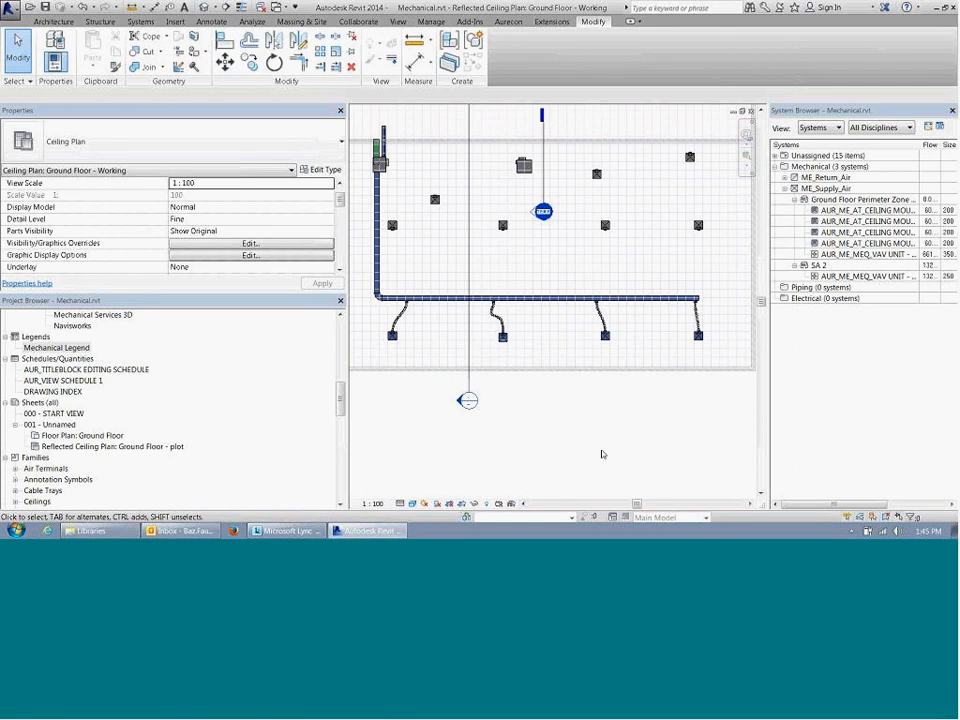
{"action": "scroll", "coordinate": [722, 293], "scroll_direction": "up", "scroll_amount": 5}
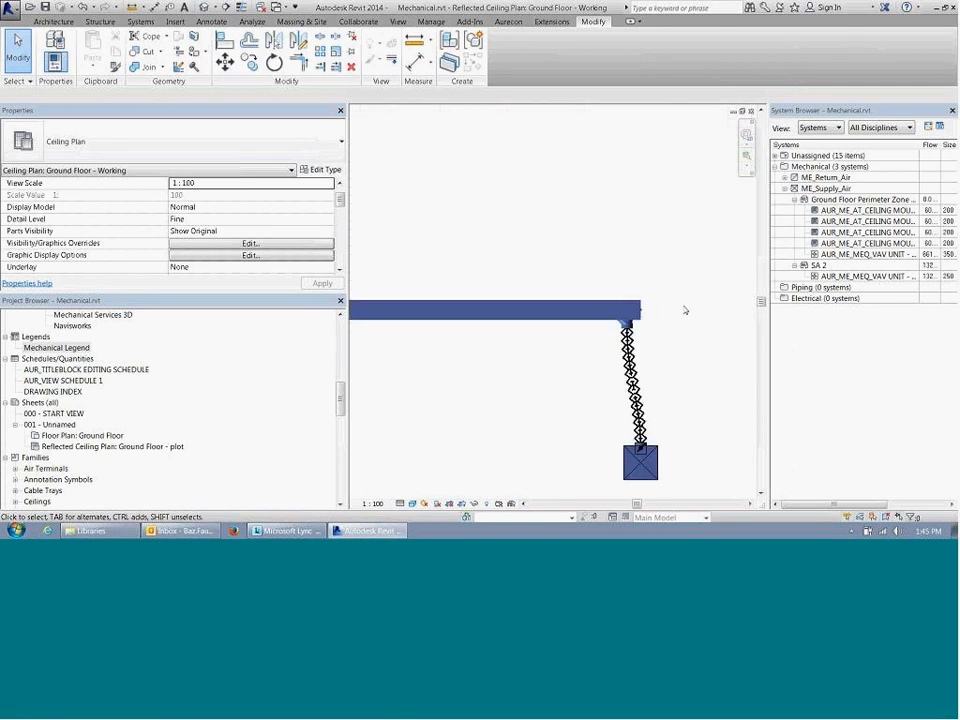
{"action": "scroll", "coordinate": [642, 312], "scroll_direction": "up", "scroll_amount": 2}
{"action": "left_click", "coordinate": [634, 312]}
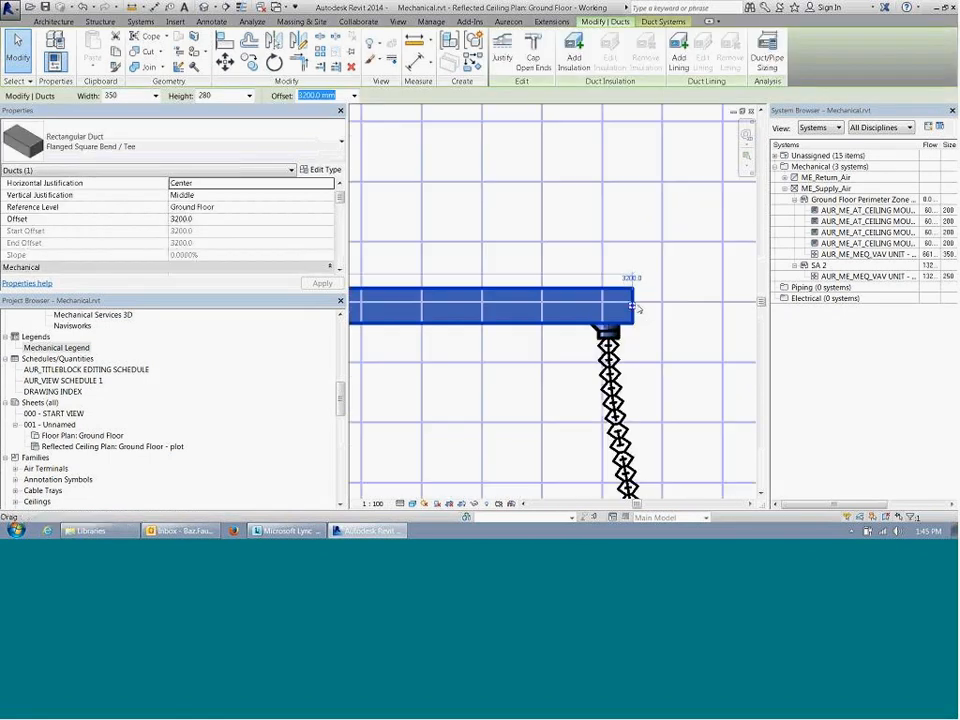
{"action": "left_click", "coordinate": [638, 322]}
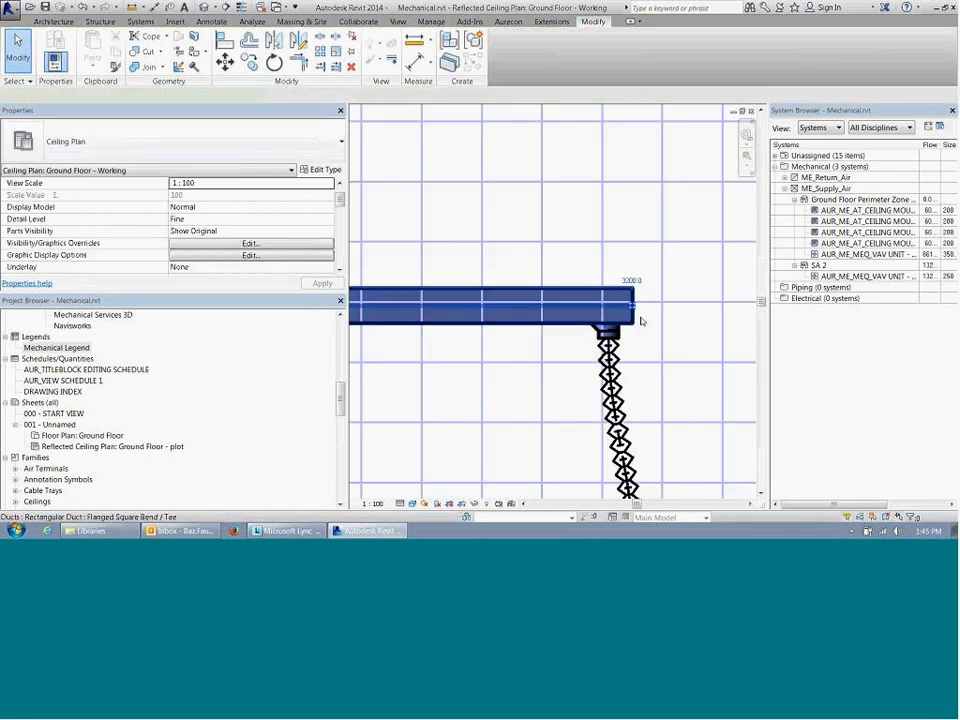
{"action": "left_click", "coordinate": [636, 316]}
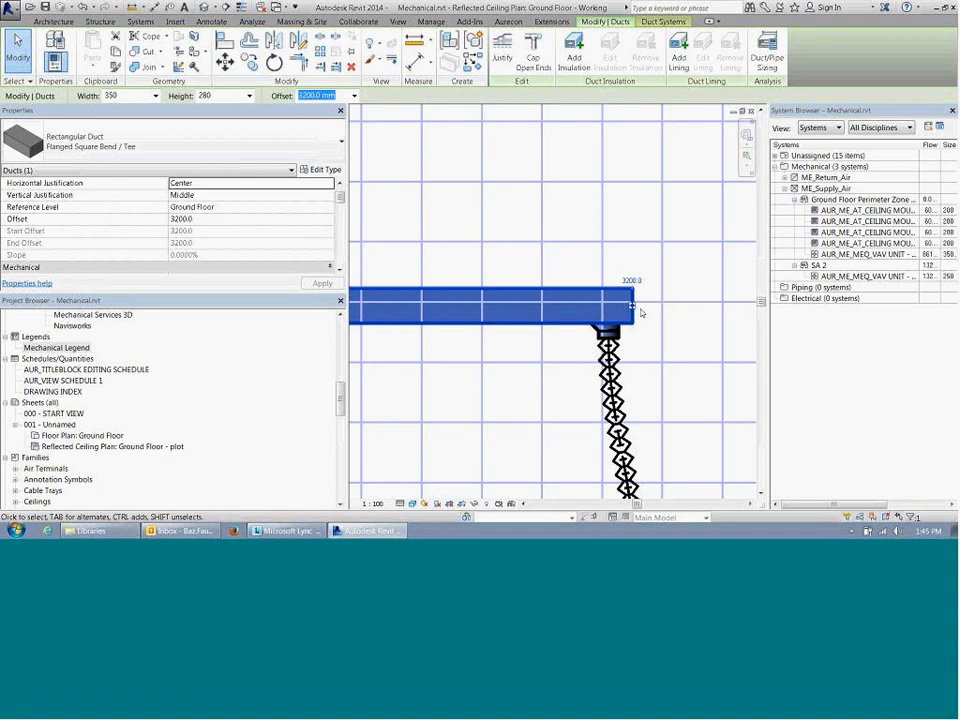
{"action": "left_click", "coordinate": [645, 358]}
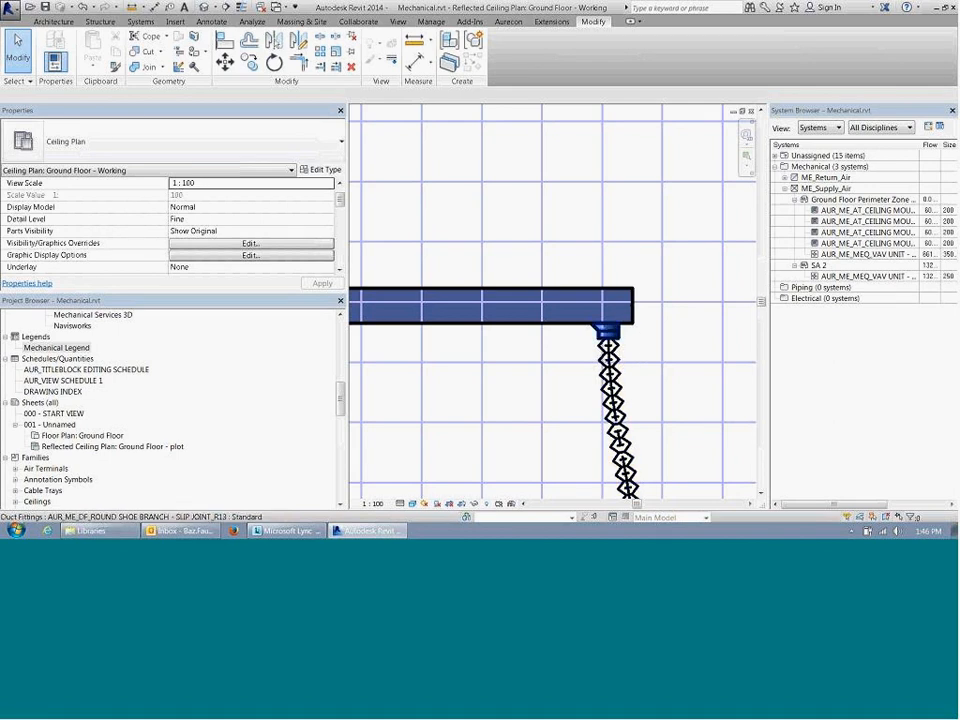
Step: Place a Standard AUR_ME_DF_RECTANGULAR BLANK END_R13 duct fitting on the main supply duct's open end past the last branch
{"action": "middle_click_drag", "start_coordinate": [637, 319], "coordinate": [514, 302]}
{"action": "scroll", "coordinate": [513, 301], "scroll_direction": "up", "scroll_amount": 2}
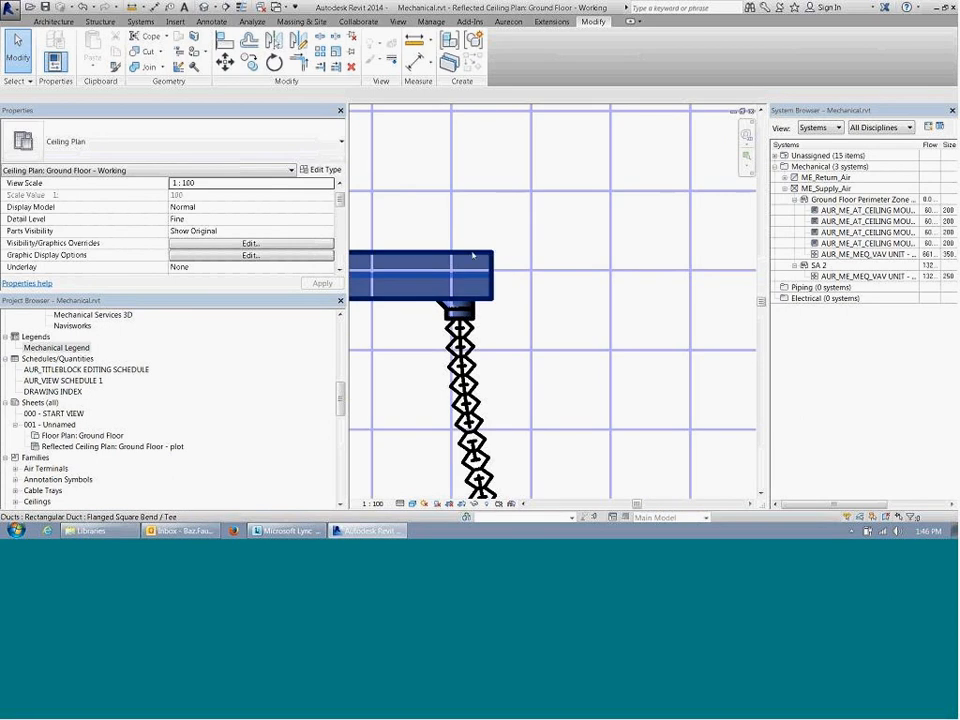
{"action": "left_click", "coordinate": [45, 20]}
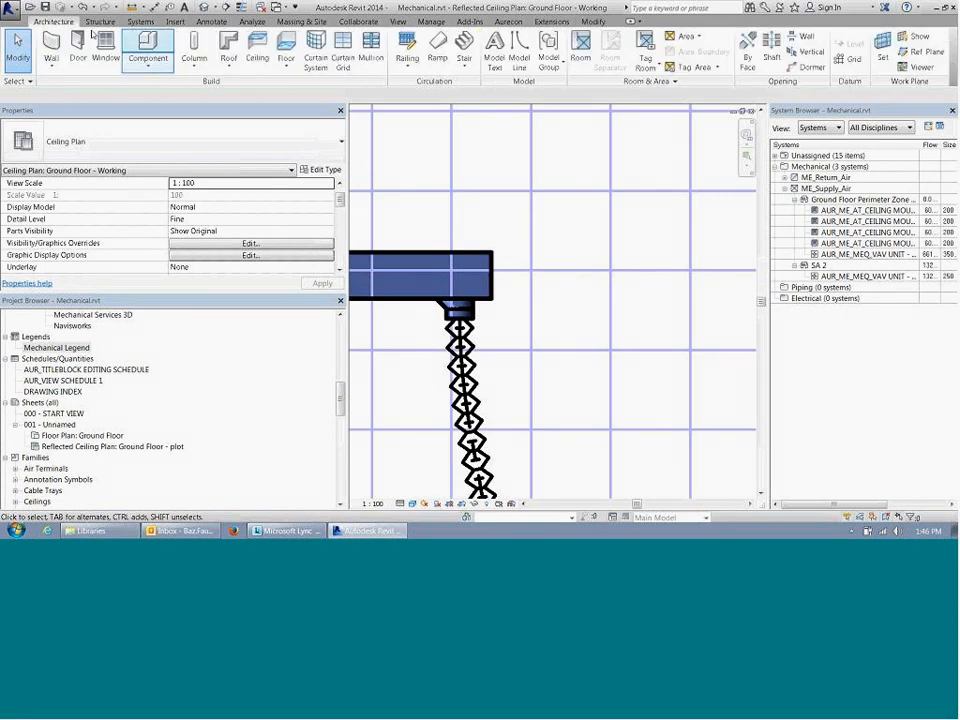
{"action": "left_click", "coordinate": [140, 21]}
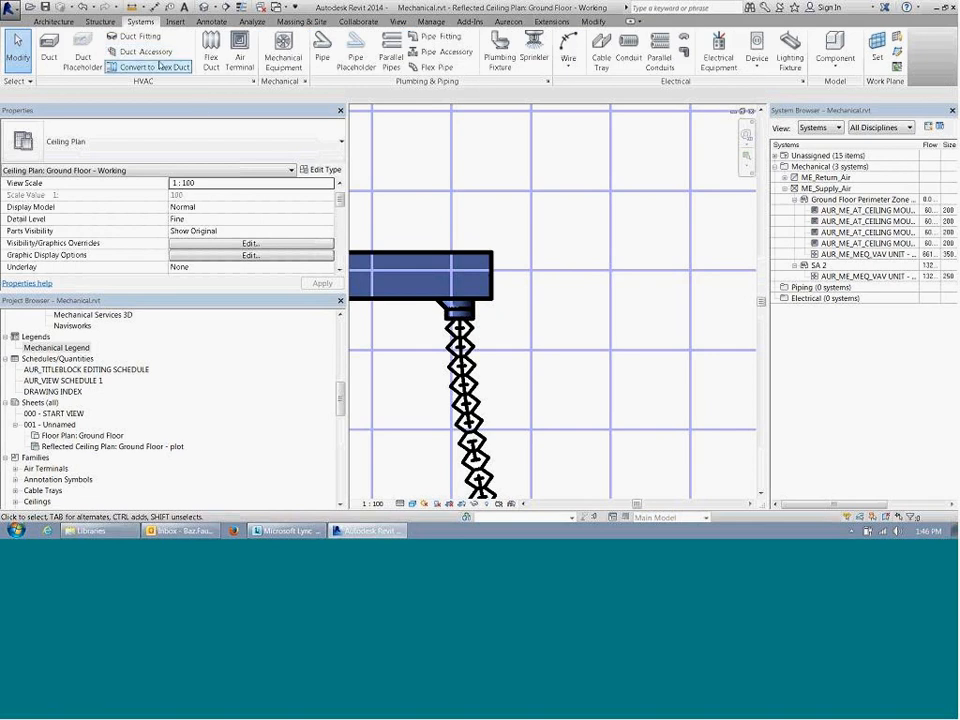
{"action": "left_click", "coordinate": [140, 36]}
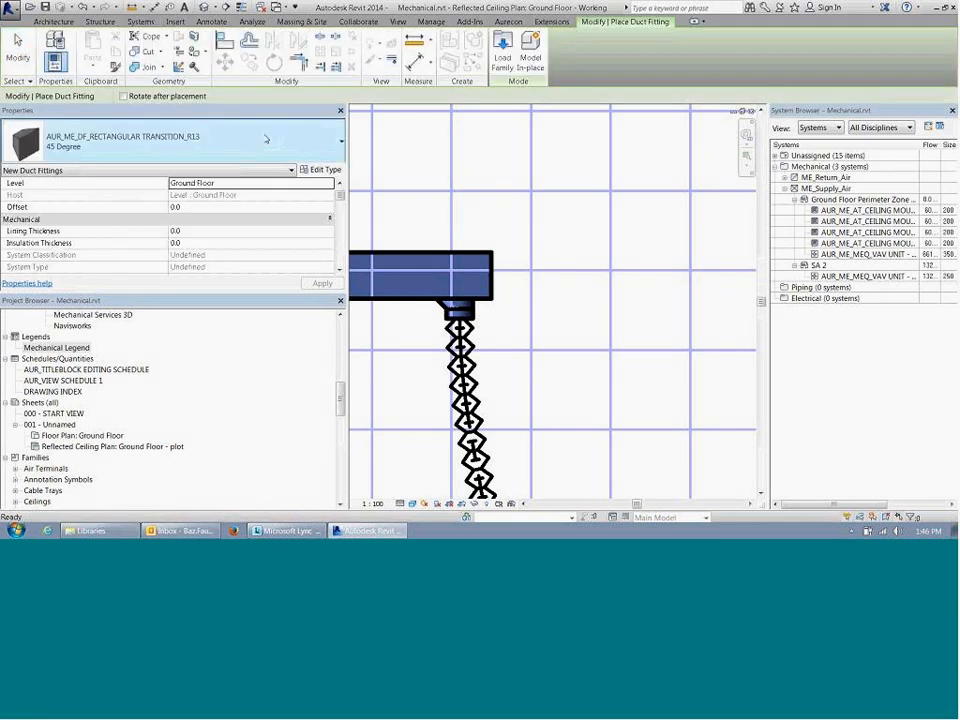
{"action": "left_click", "coordinate": [266, 139]}
{"action": "scroll", "coordinate": [262, 270], "scroll_direction": "down", "scroll_amount": 1}
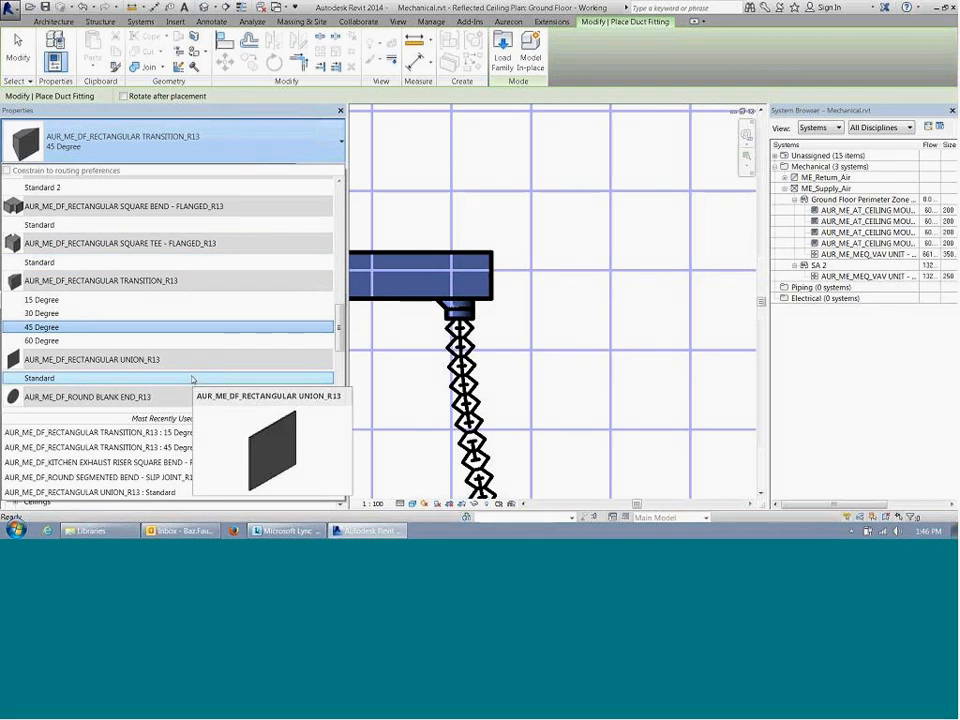
{"action": "scroll", "coordinate": [189, 362], "scroll_direction": "down", "scroll_amount": 1}
{"action": "scroll", "coordinate": [189, 362], "scroll_direction": "down", "scroll_amount": 2}
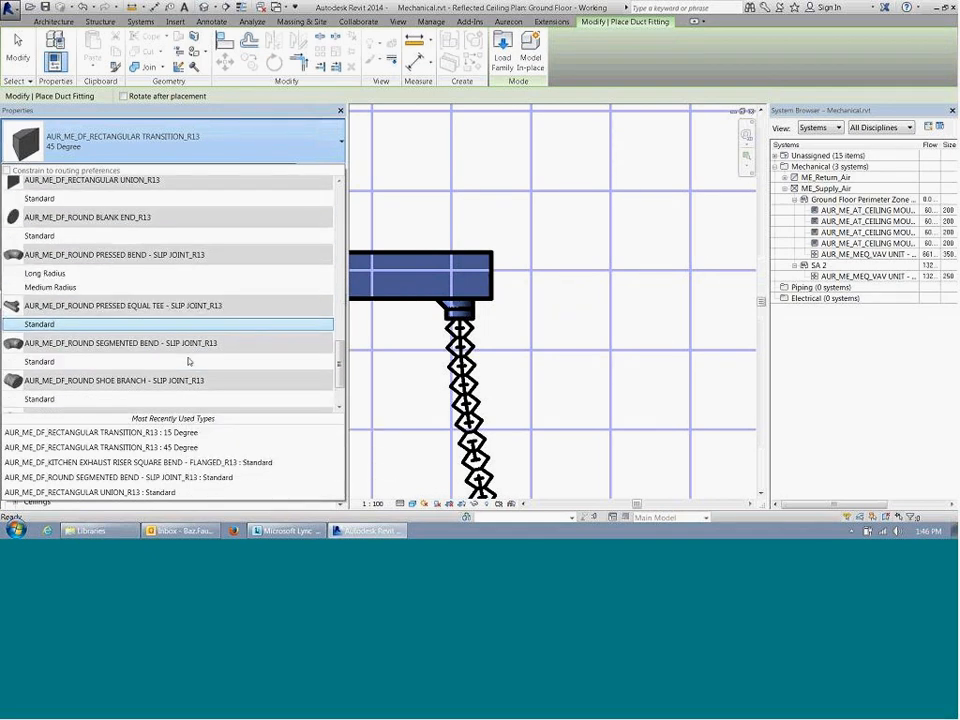
{"action": "scroll", "coordinate": [189, 357], "scroll_direction": "up", "scroll_amount": 6}
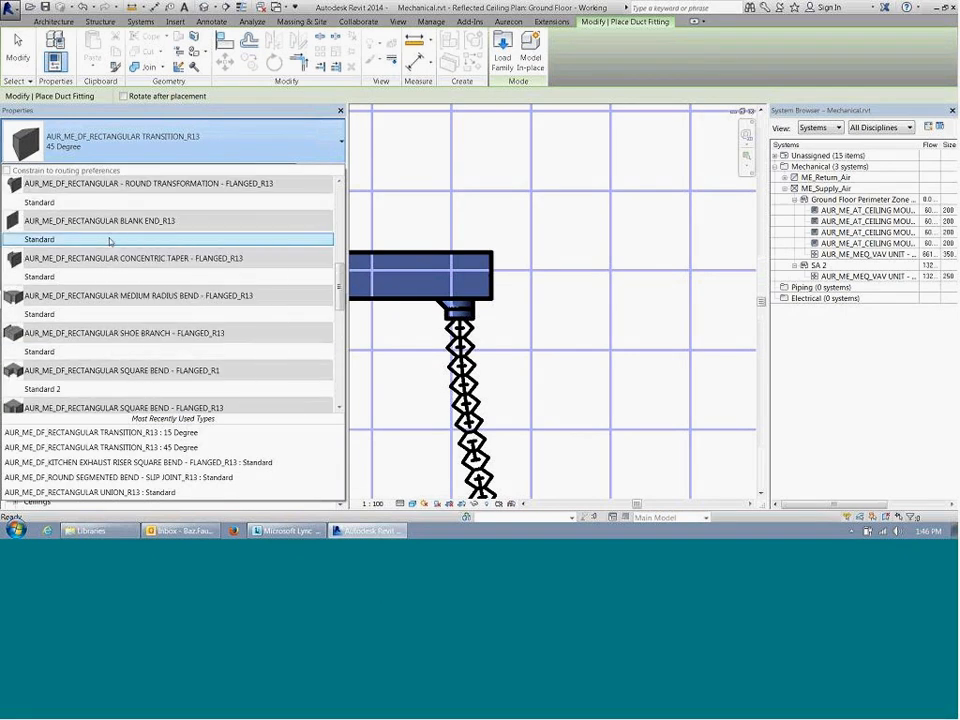
{"action": "left_click", "coordinate": [107, 240]}
{"action": "left_click", "coordinate": [492, 275]}
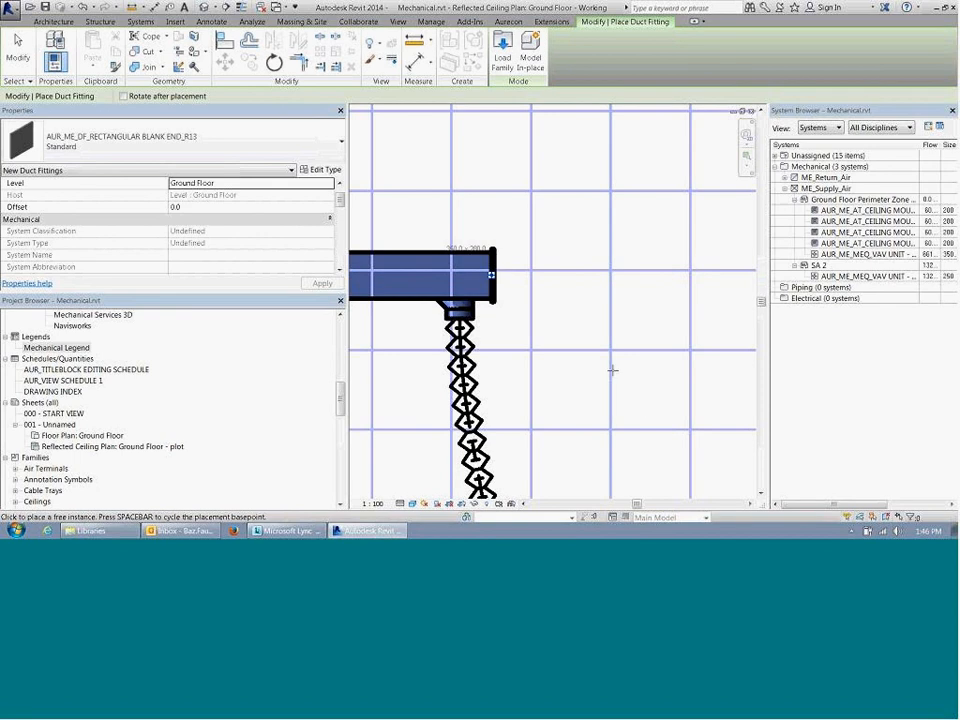
{"action": "key", "text": "Escape"}
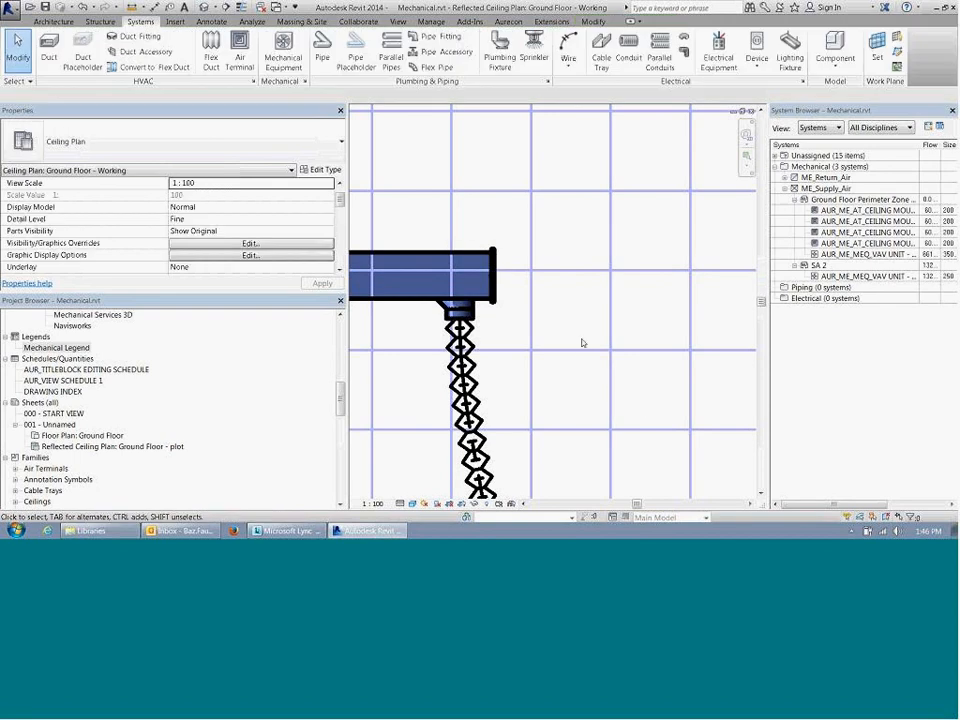
Step: Close the main supply duct's open end past the last flex branch using Cap Open Ends
{"action": "middle_click_drag", "start_coordinate": [551, 305], "coordinate": [583, 302]}
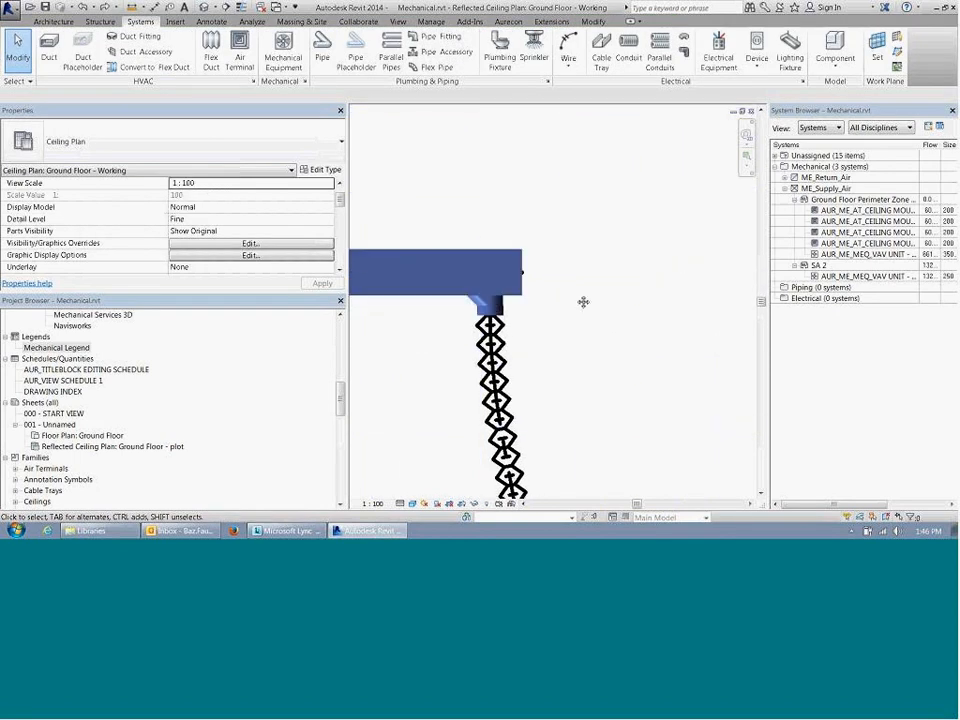
{"action": "left_click", "coordinate": [501, 252]}
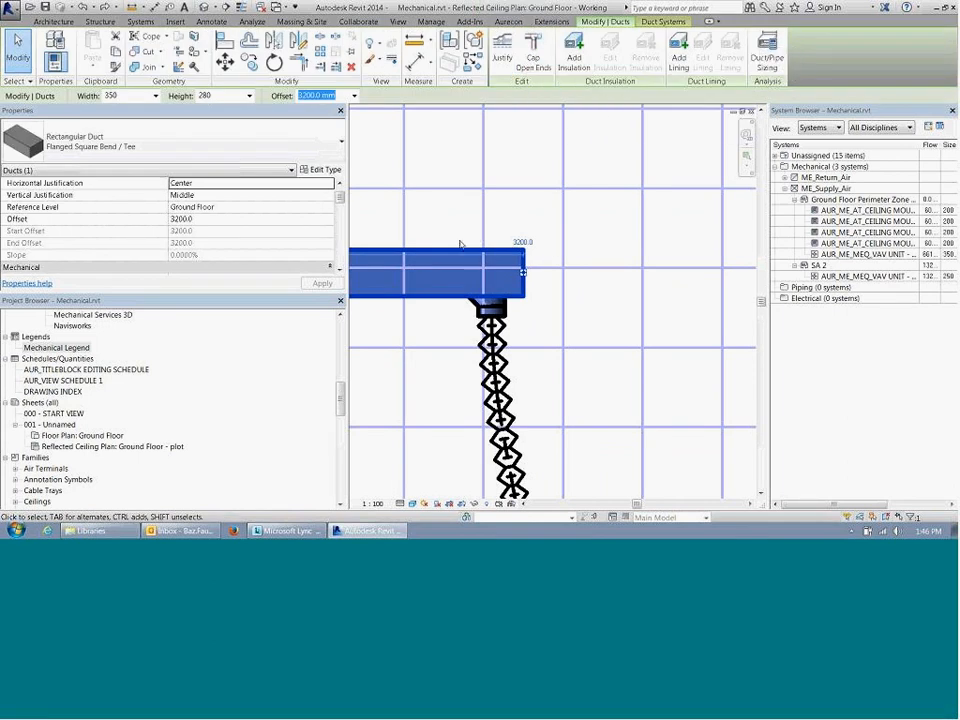
{"action": "middle_click_drag", "start_coordinate": [461, 244], "coordinate": [485, 241]}
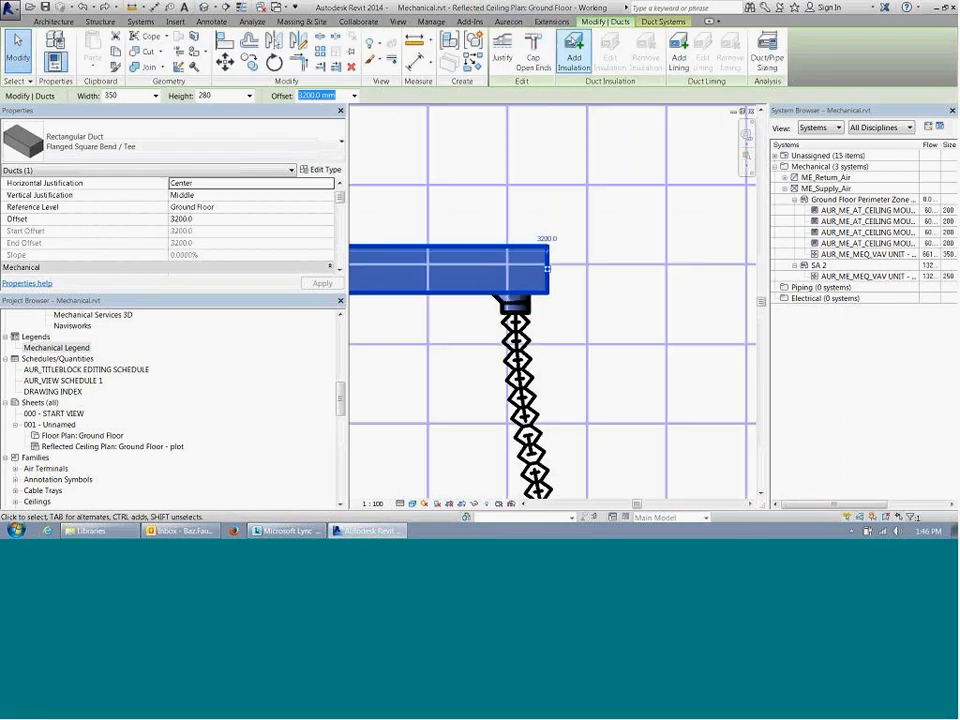
{"action": "left_click", "coordinate": [537, 57]}
{"action": "left_click", "coordinate": [605, 302]}
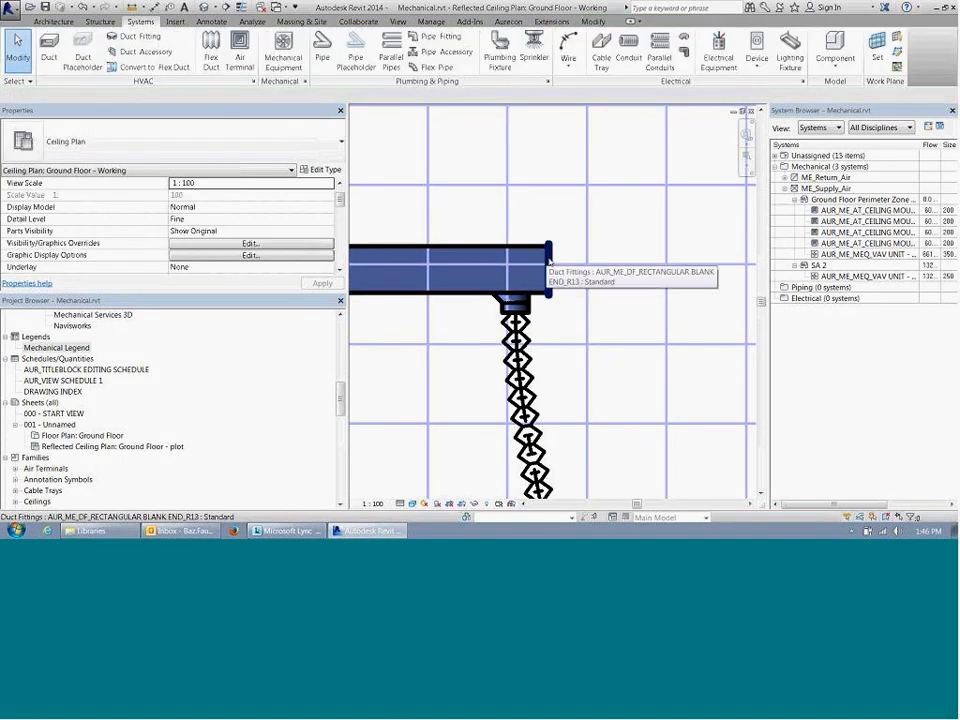
Step: Examine the capped end of the main supply duct and the flex branches beside it
{"action": "scroll", "coordinate": [606, 272], "scroll_direction": "down", "scroll_amount": 2}
{"action": "scroll", "coordinate": [600, 261], "scroll_direction": "up", "scroll_amount": 2}
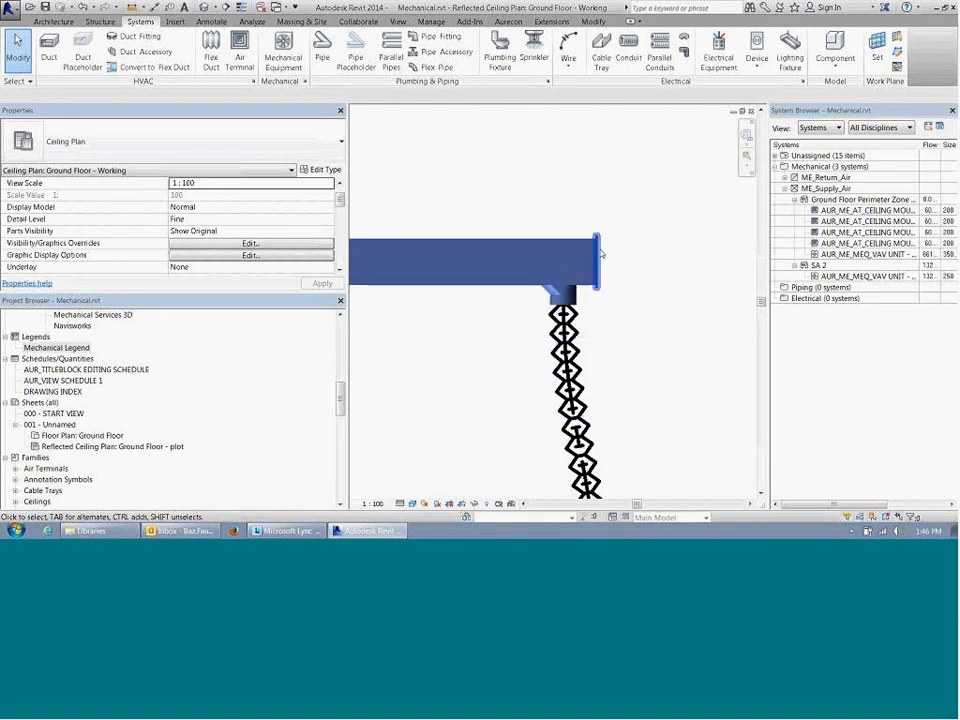
{"action": "scroll", "coordinate": [596, 258], "scroll_direction": "up", "scroll_amount": 1}
{"action": "left_click", "coordinate": [596, 248]}
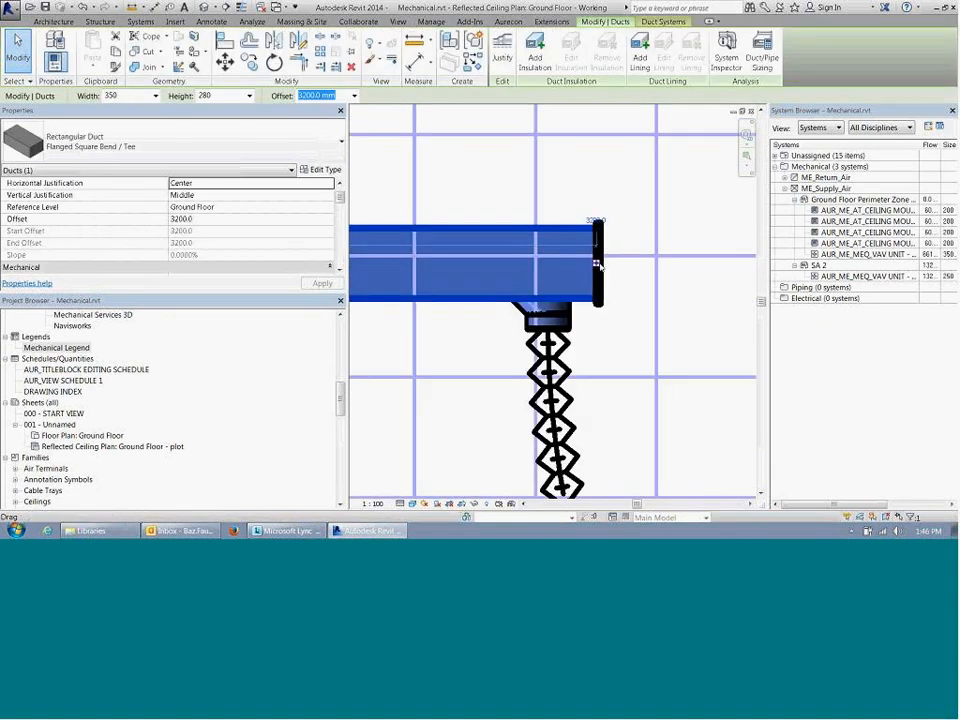
{"action": "scroll", "coordinate": [600, 270], "scroll_direction": "down", "scroll_amount": 2}
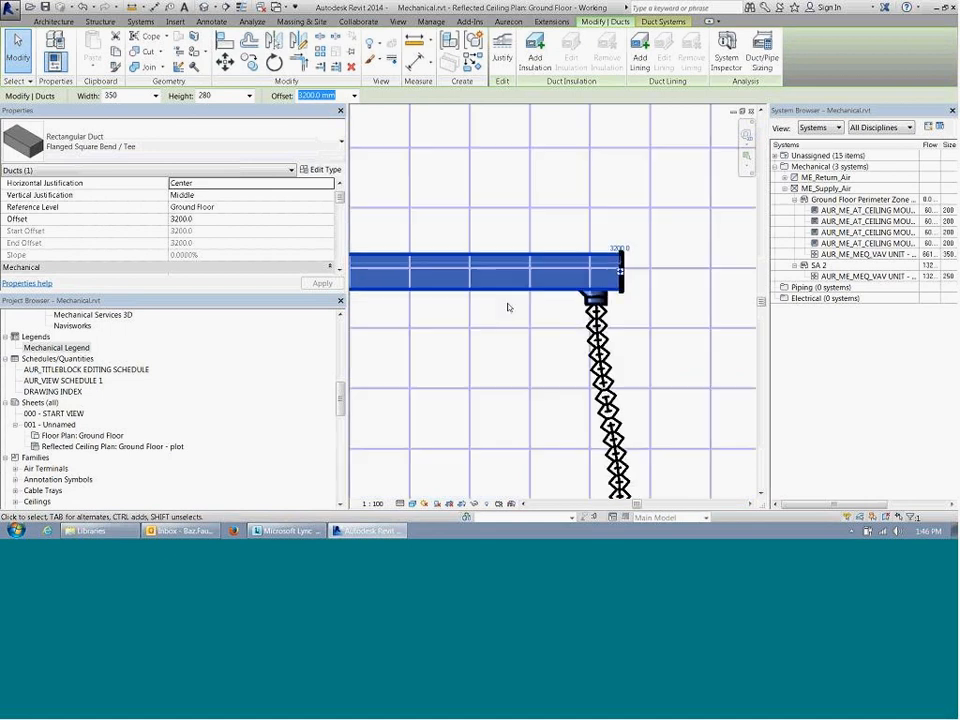
{"action": "left_click", "coordinate": [501, 315]}
{"action": "scroll", "coordinate": [440, 328], "scroll_direction": "down", "scroll_amount": 2}
{"action": "middle_click_drag", "start_coordinate": [440, 328], "coordinate": [574, 304]}
{"action": "scroll", "coordinate": [476, 402], "scroll_direction": "down", "scroll_amount": 2}
{"action": "middle_click_drag", "start_coordinate": [476, 402], "coordinate": [517, 361]}
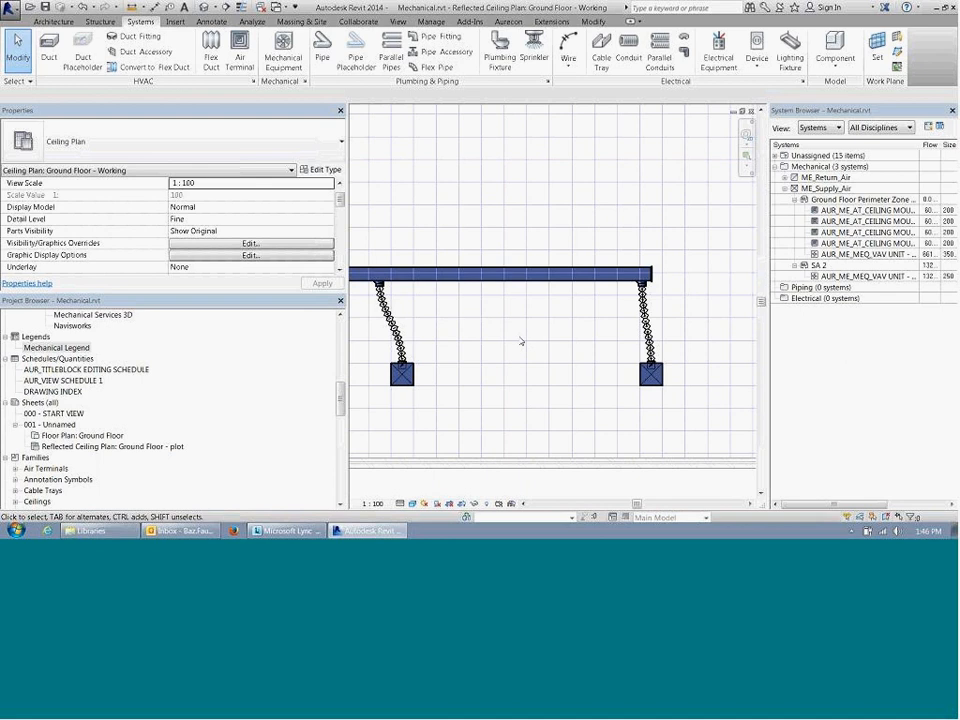
Step: Delete the blank end fitting from the end of the main supply duct
{"action": "scroll", "coordinate": [657, 260], "scroll_direction": "up", "scroll_amount": 3}
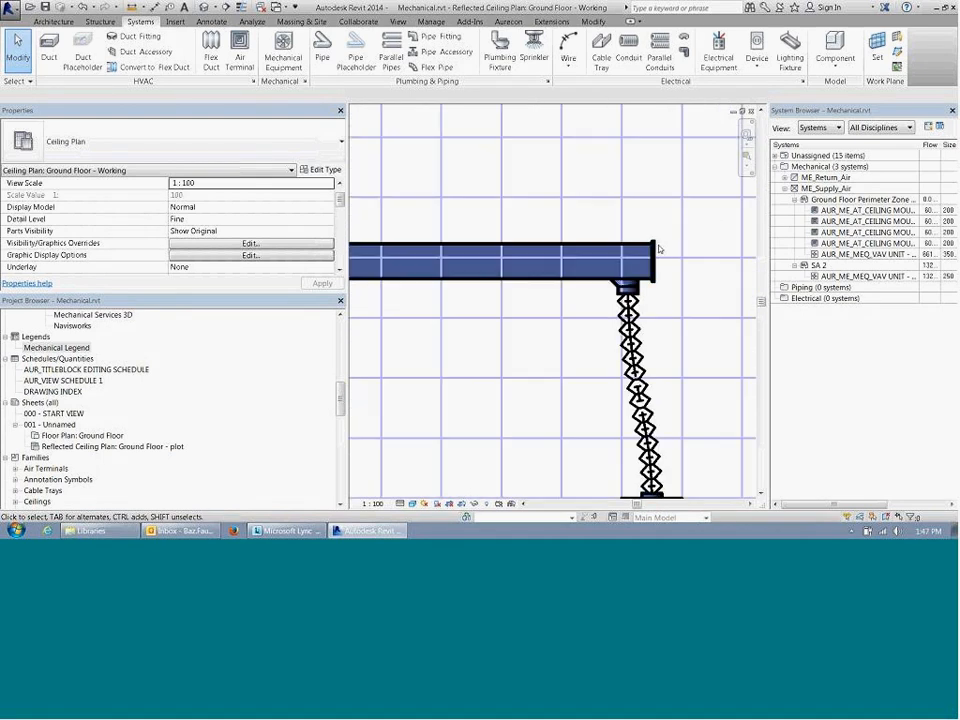
{"action": "scroll", "coordinate": [663, 255], "scroll_direction": "up", "scroll_amount": 1}
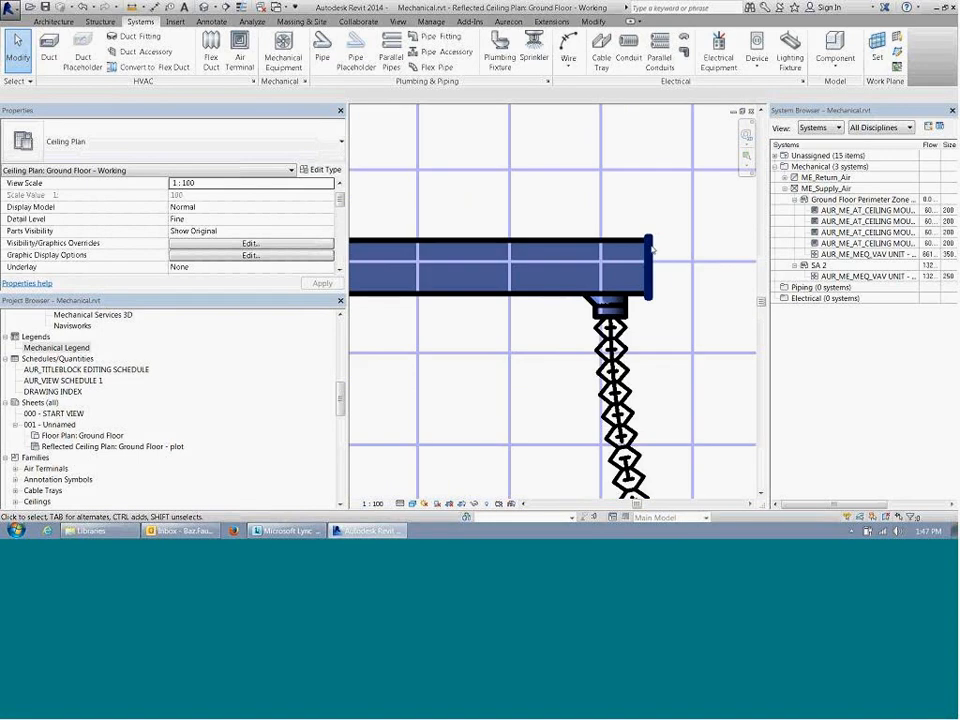
{"action": "left_click", "coordinate": [650, 262]}
{"action": "key", "text": "Delete"}
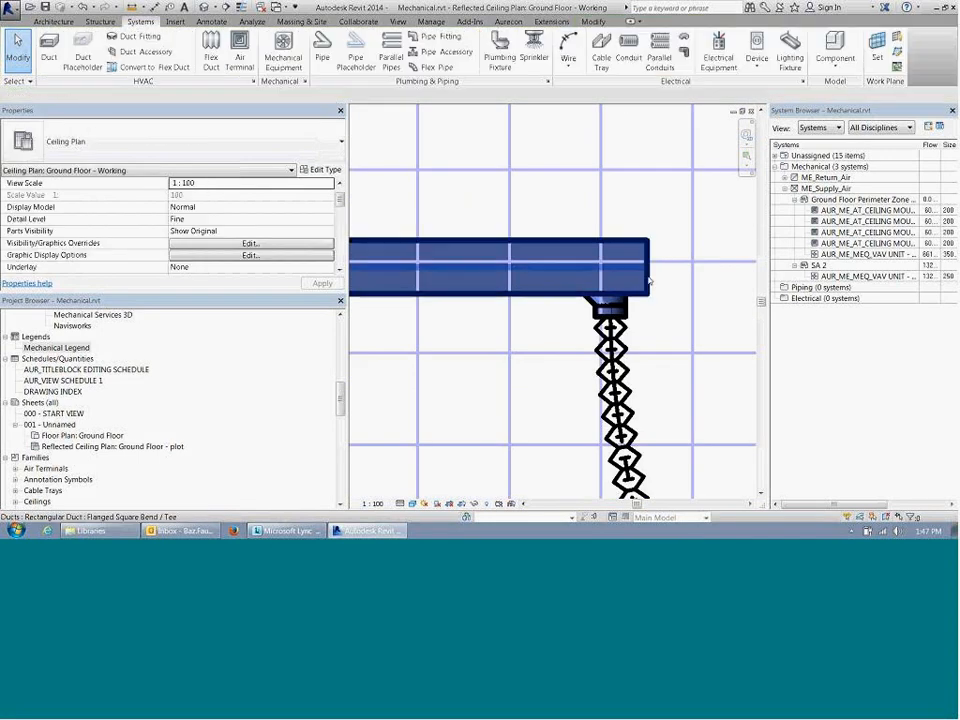
{"action": "left_click", "coordinate": [643, 266]}
{"action": "right_click", "coordinate": [660, 240]}
{"action": "left_click", "coordinate": [680, 286]}
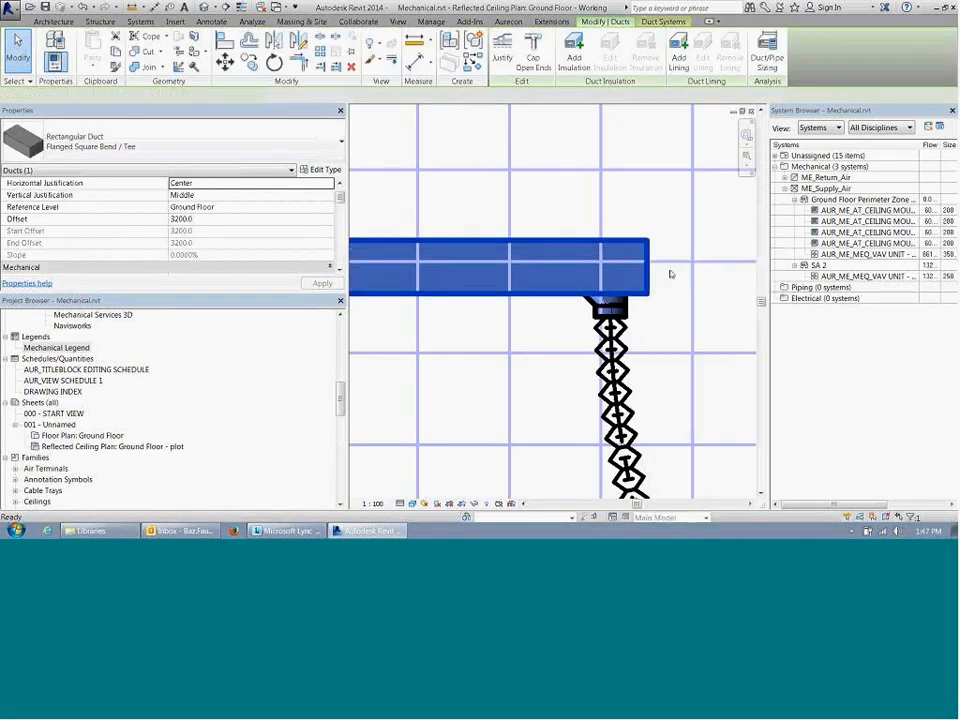
{"action": "mouse_move", "coordinate": [671, 272]}
{"action": "middle_mouse_down"}
{"action": "mouse_move", "coordinate": [474, 270]}
{"action": "mouse_move", "coordinate": [539, 268]}
{"action": "mouse_move", "coordinate": [745, 297]}
{"action": "middle_mouse_up"}
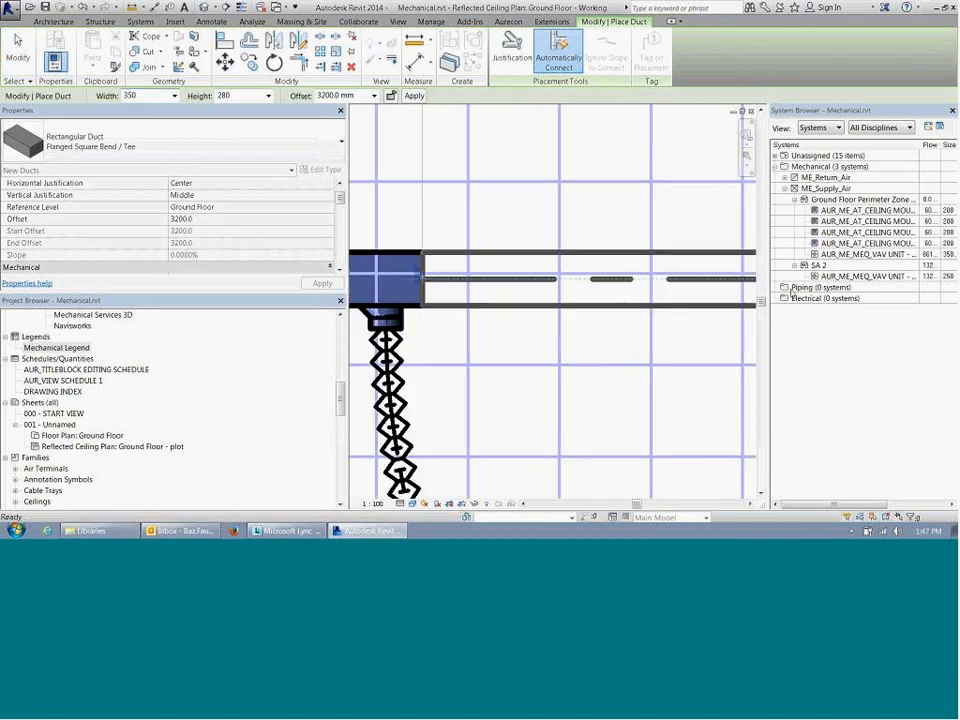
{"action": "middle_click_drag", "start_coordinate": [478, 307], "coordinate": [703, 296]}
{"action": "key", "text": "Escape"}
{"action": "scroll", "coordinate": [686, 292], "scroll_direction": "down", "scroll_amount": 2}
{"action": "key", "text": "Escape"}
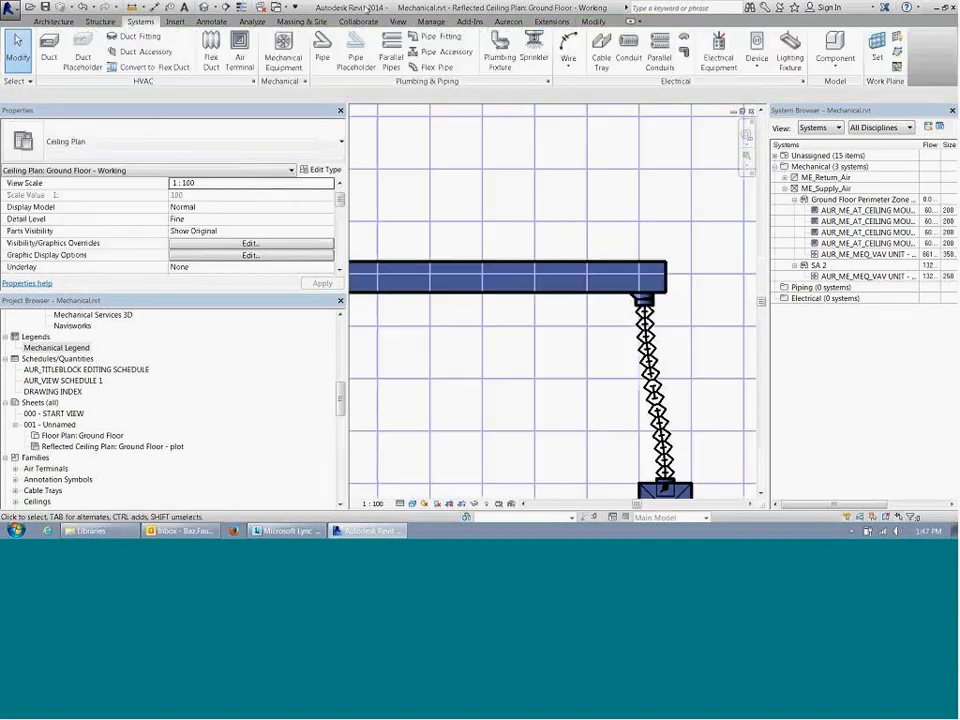
Step: Apply Cap Open Ends to the main supply duct segment that ends beyond the last diffuser's branch
{"action": "left_click", "coordinate": [589, 260]}
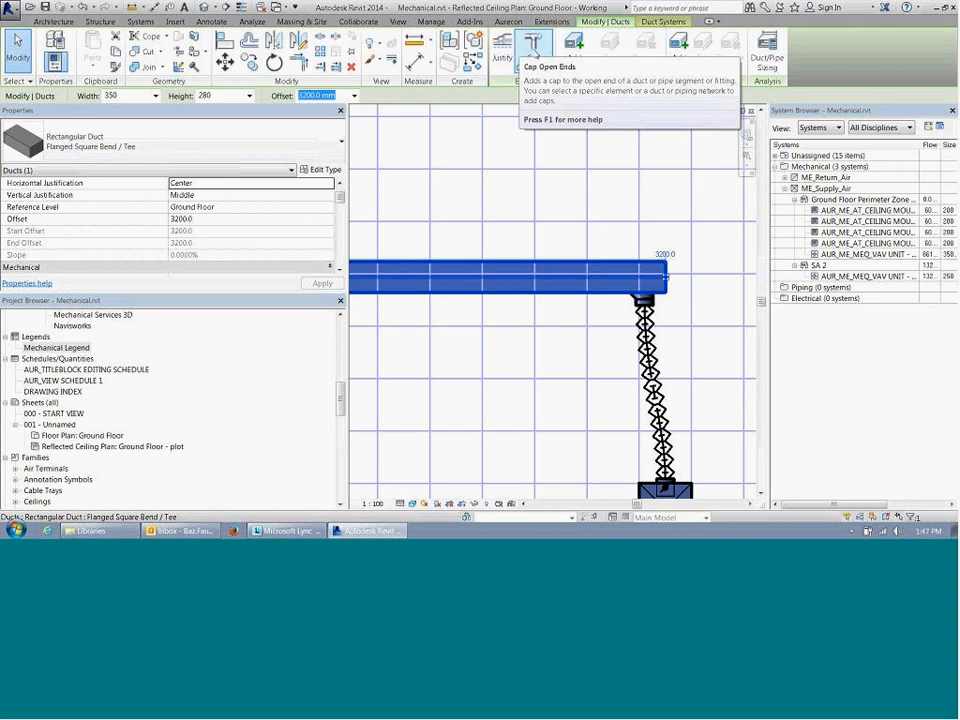
{"action": "left_click", "coordinate": [534, 52]}
{"action": "key", "text": "Escape"}
{"action": "scroll", "coordinate": [650, 294], "scroll_direction": "down", "scroll_amount": 4}
{"action": "middle_click_drag", "start_coordinate": [465, 313], "coordinate": [620, 376]}
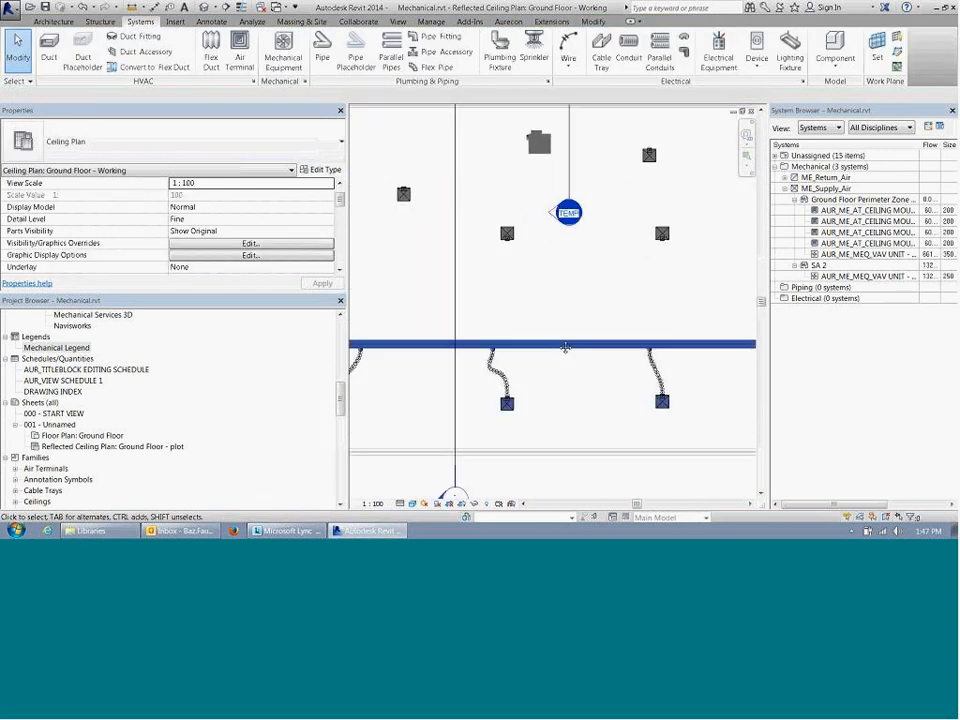
{"action": "middle_click_drag", "start_coordinate": [545, 326], "coordinate": [543, 297]}
{"action": "scroll", "coordinate": [543, 297], "scroll_direction": "down", "scroll_amount": 3}
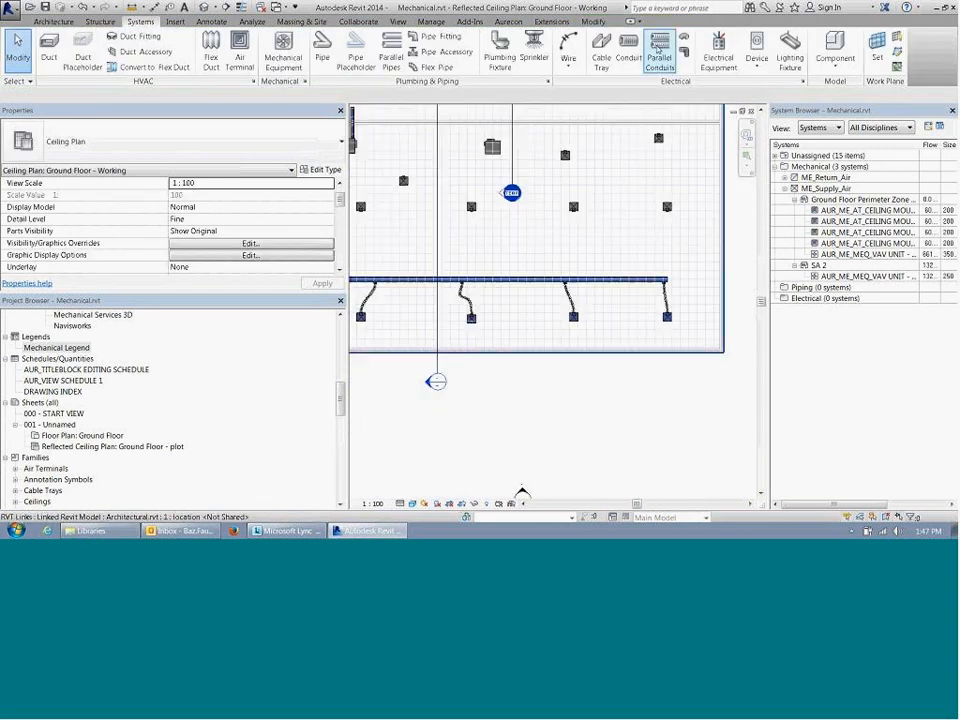
Step: Split the main supply duct a short distance past the second-to-last diffuser's branch with Split Element
{"action": "scroll", "coordinate": [628, 300], "scroll_direction": "up", "scroll_amount": 2}
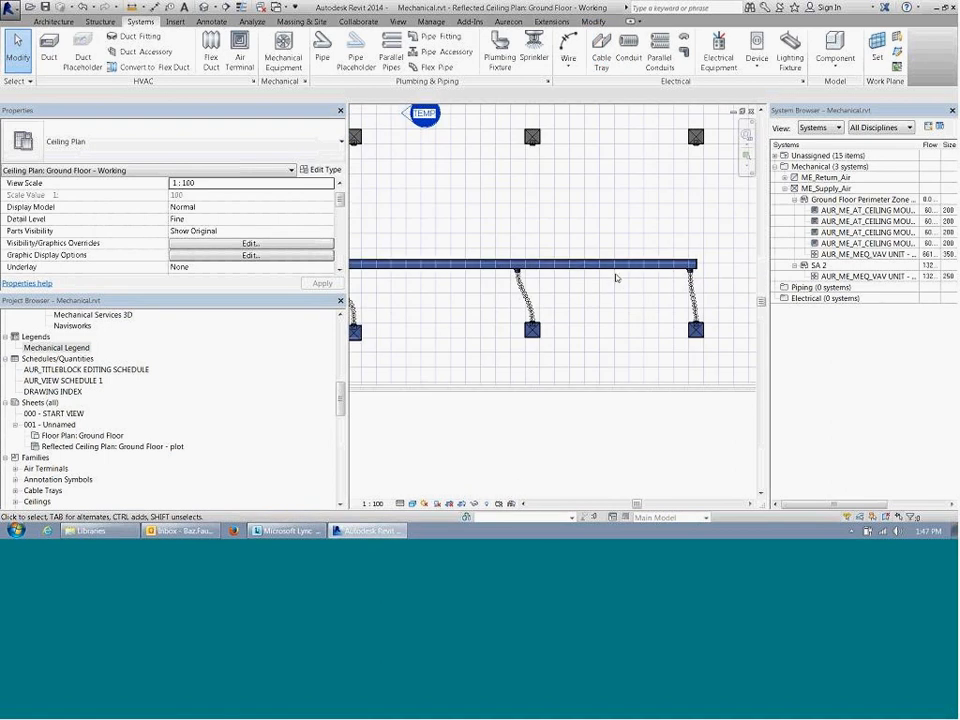
{"action": "left_click", "coordinate": [593, 22]}
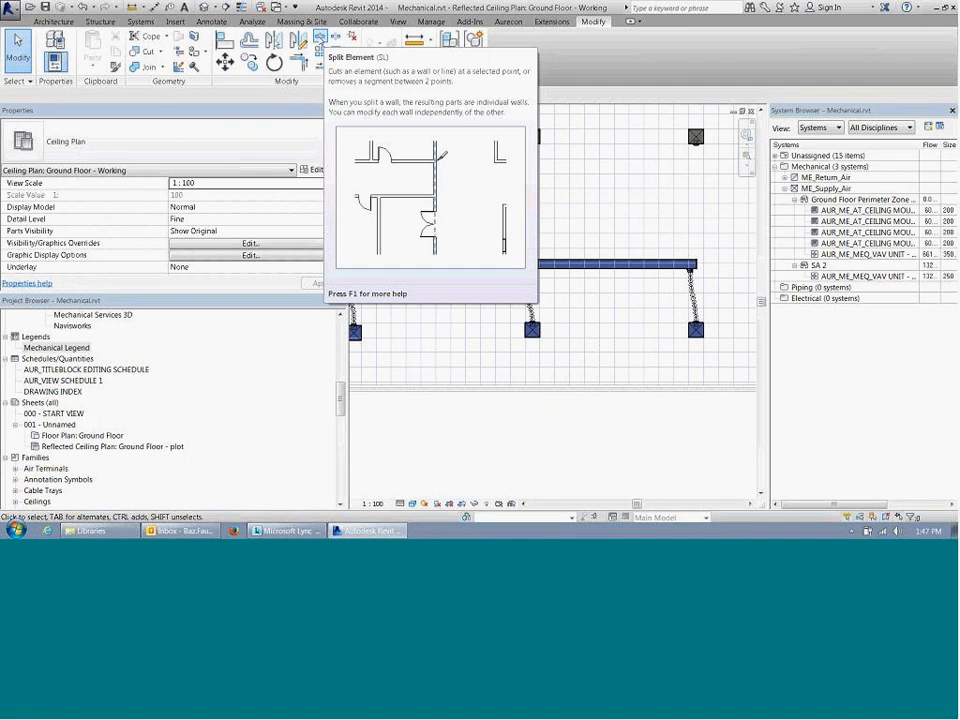
{"action": "left_click", "coordinate": [320, 38]}
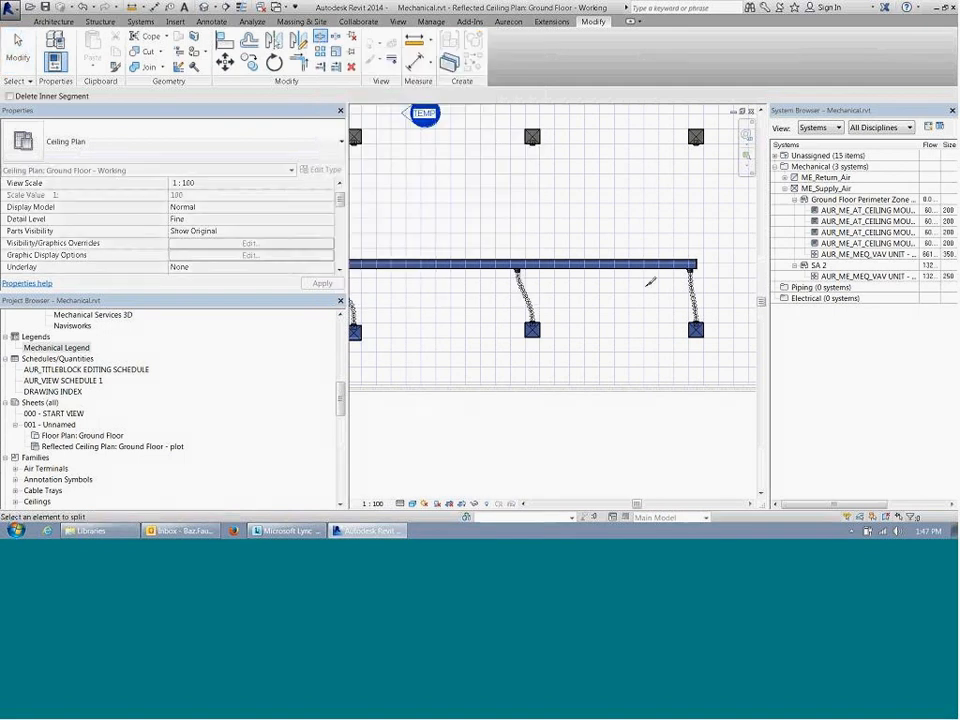
{"action": "scroll", "coordinate": [695, 266], "scroll_direction": "up", "scroll_amount": 5}
{"action": "scroll", "coordinate": [558, 292], "scroll_direction": "down", "scroll_amount": 5}
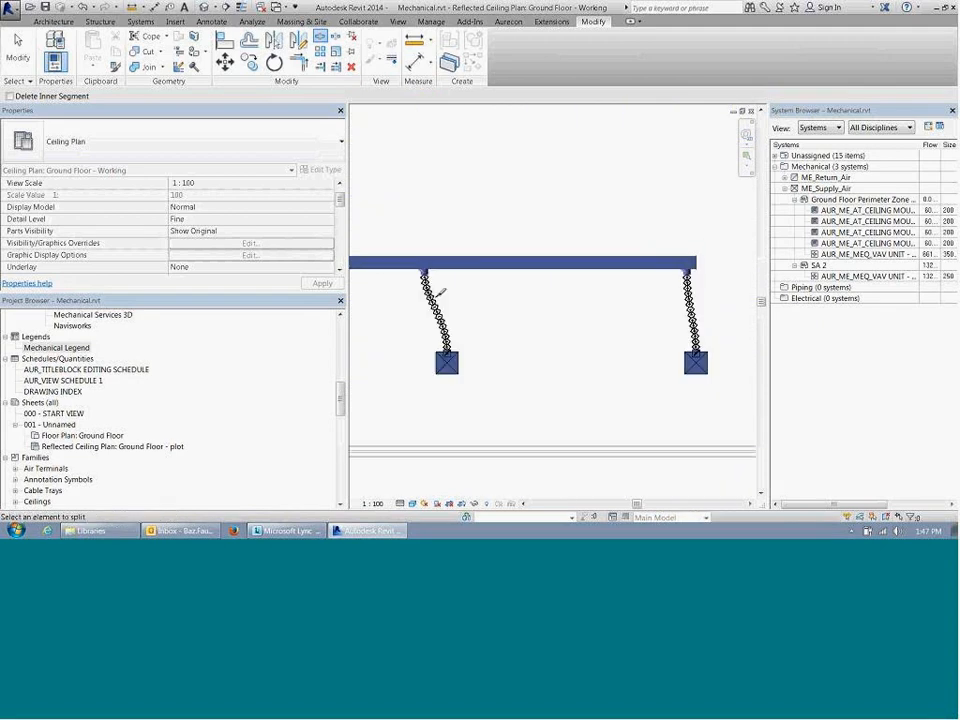
{"action": "middle_click_drag", "start_coordinate": [558, 292], "coordinate": [490, 285]}
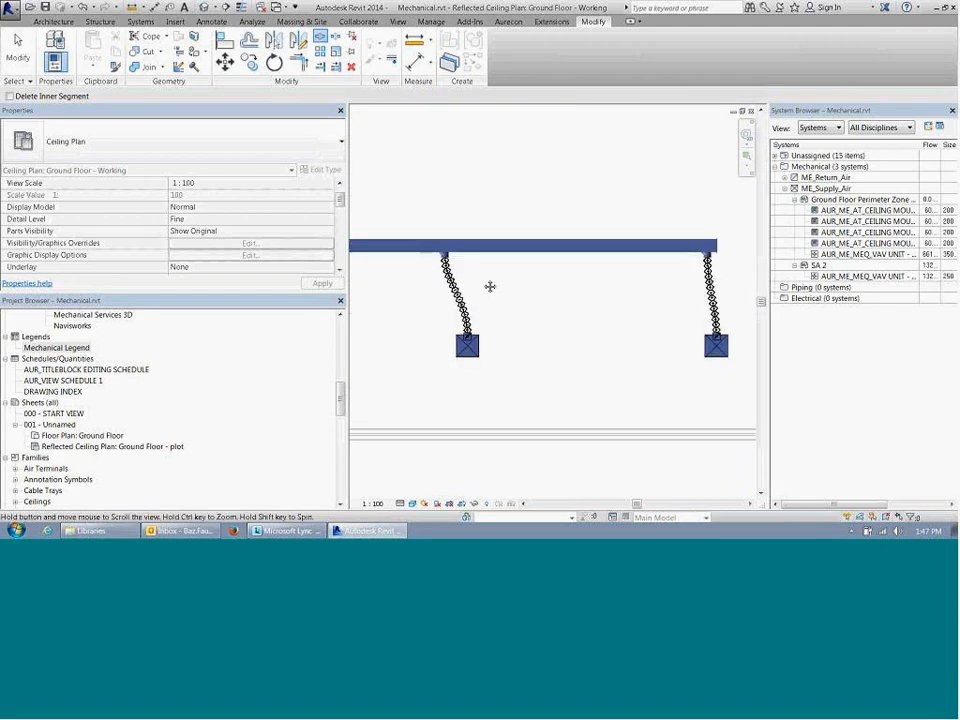
{"action": "scroll", "coordinate": [495, 283], "scroll_direction": "up", "scroll_amount": 3}
{"action": "scroll", "coordinate": [478, 258], "scroll_direction": "up", "scroll_amount": 2}
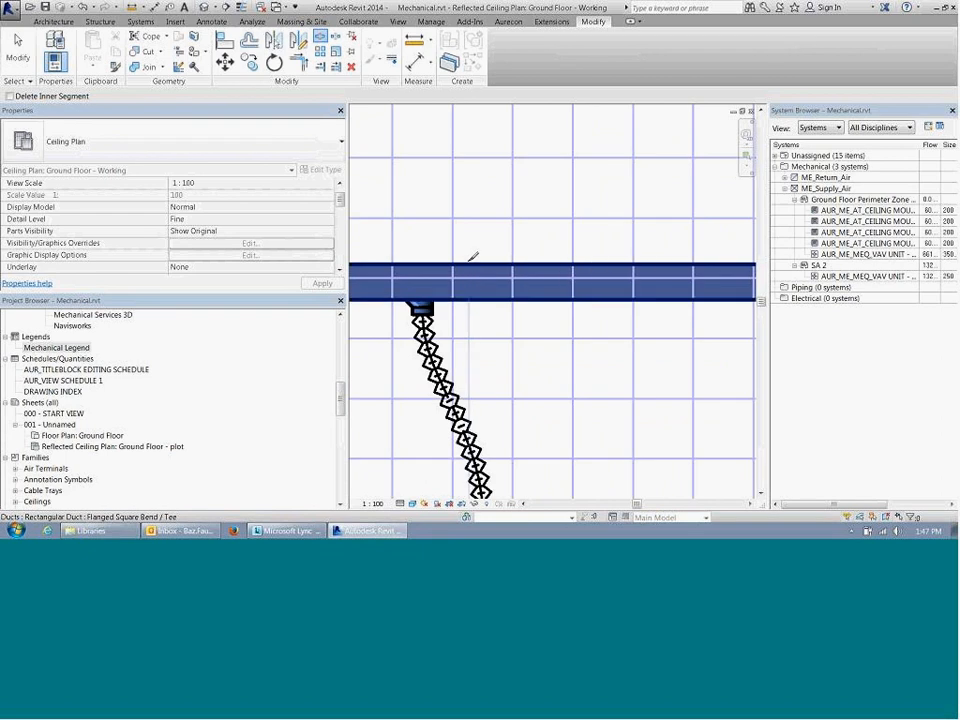
{"action": "scroll", "coordinate": [473, 258], "scroll_direction": "up", "scroll_amount": 2}
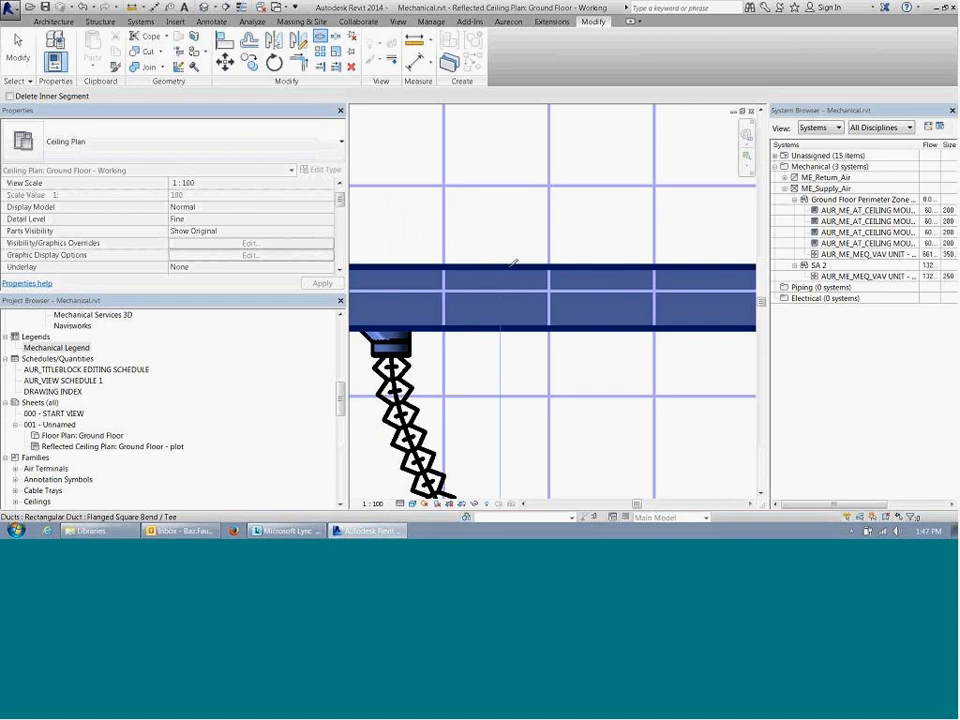
{"action": "key", "text": "Escape"}
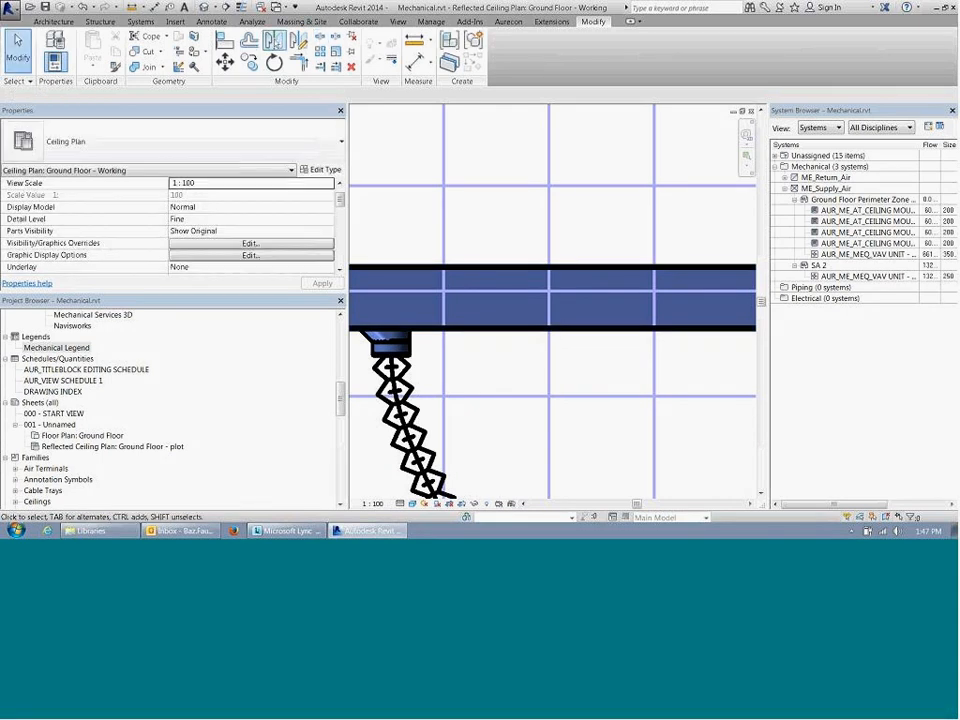
{"action": "left_click", "coordinate": [320, 36]}
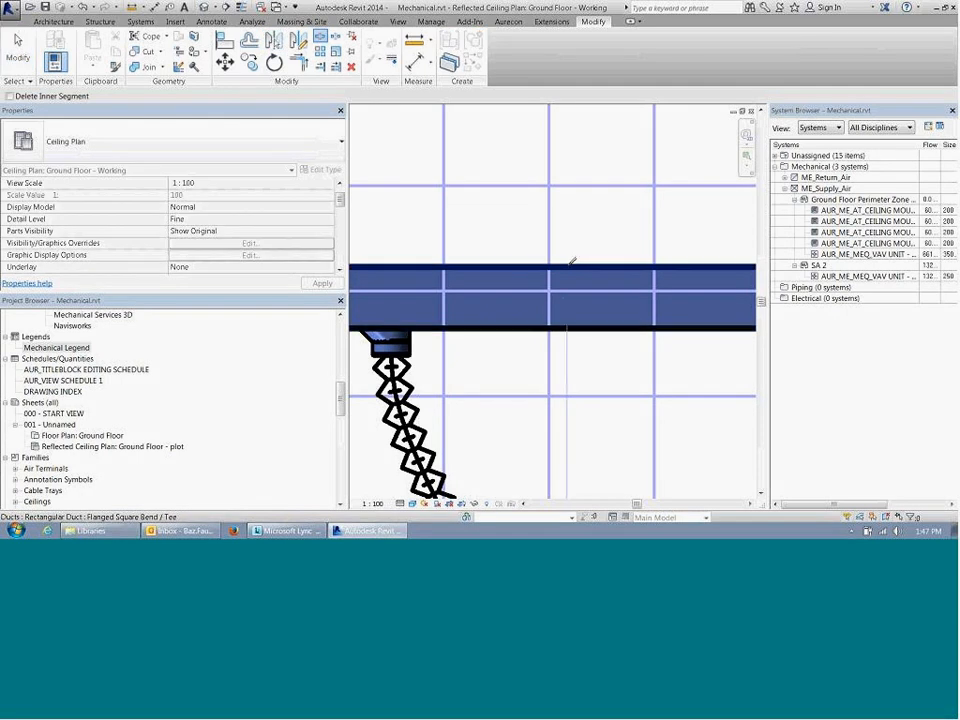
{"action": "left_click", "coordinate": [567, 290]}
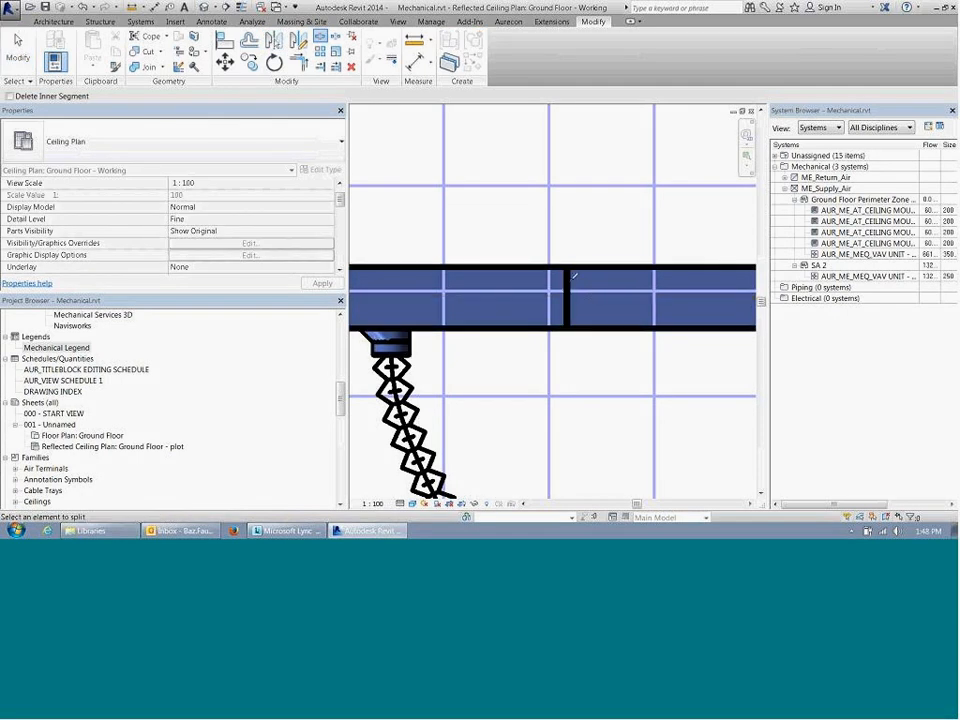
{"action": "key", "text": "Escape"}
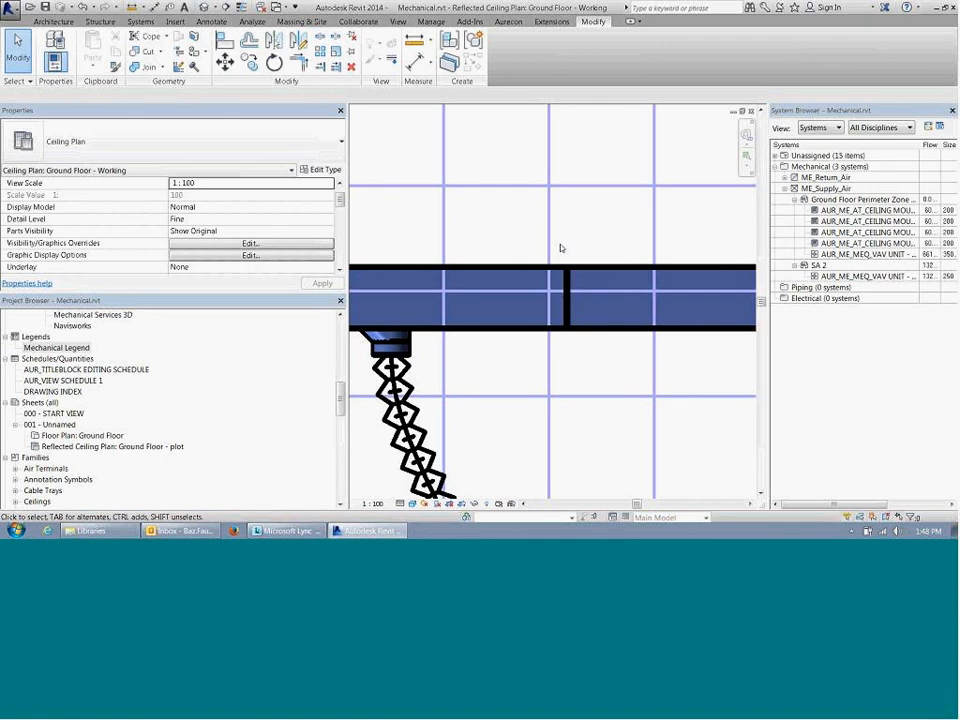
Step: Select the rectangular union fitting at the new split and examine it up close
{"action": "left_click_drag", "start_coordinate": [561, 246], "coordinate": [602, 370]}
{"action": "scroll", "coordinate": [566, 297], "scroll_direction": "up", "scroll_amount": 5}
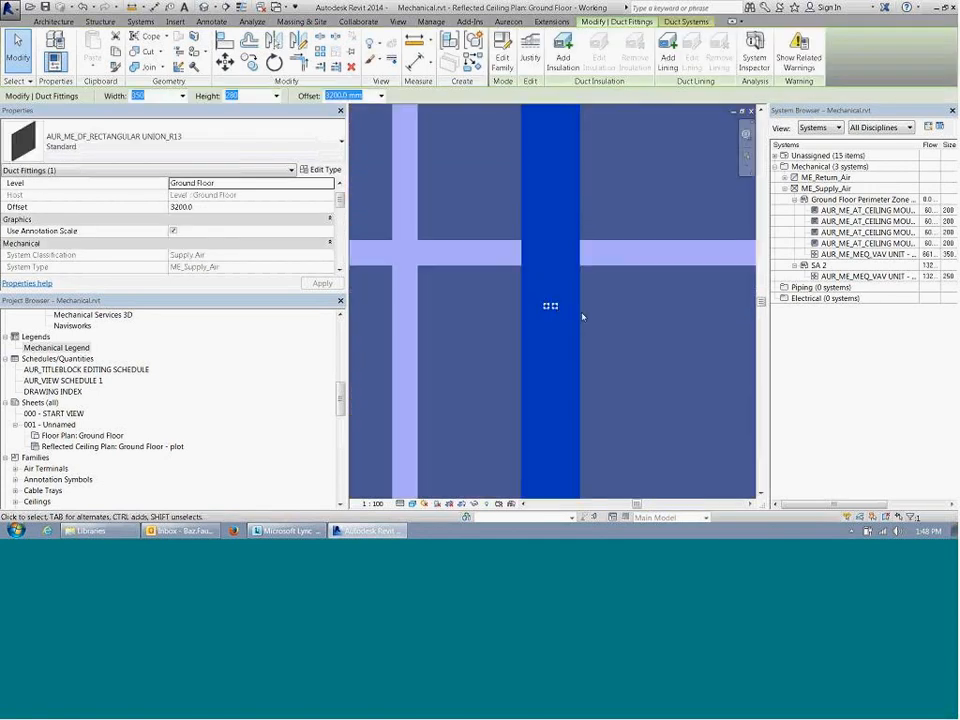
{"action": "scroll", "coordinate": [582, 316], "scroll_direction": "down", "scroll_amount": 2}
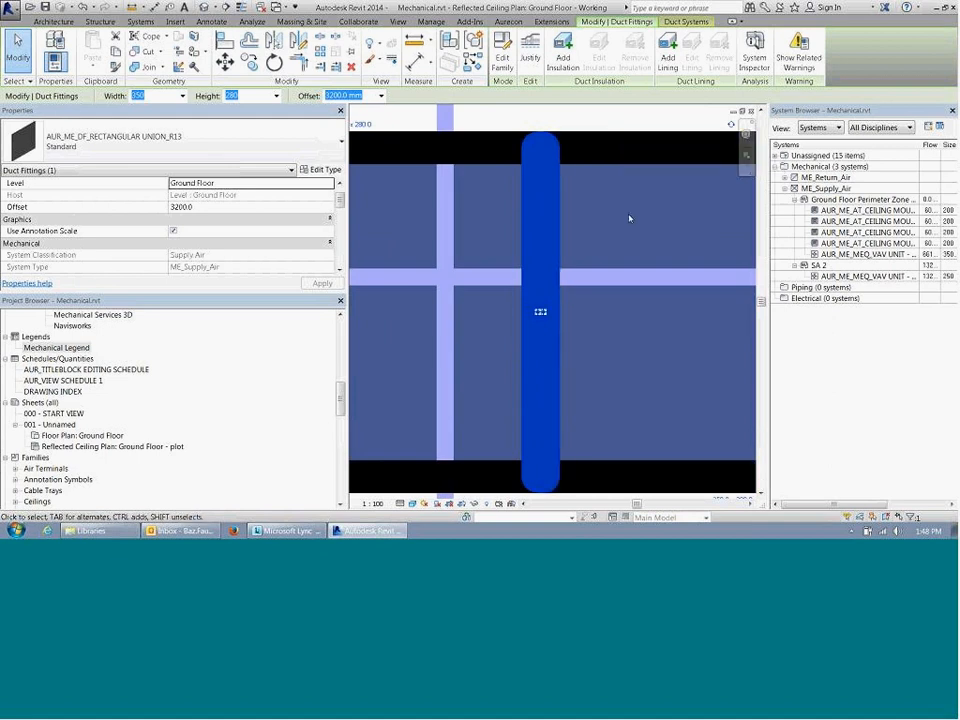
{"action": "left_click", "coordinate": [613, 277]}
Step: Split the main supply duct just past the second diffuser's branch and just past the first diffuser's branch
{"action": "scroll", "coordinate": [608, 280], "scroll_direction": "down", "scroll_amount": 6}
{"action": "scroll", "coordinate": [607, 281], "scroll_direction": "down", "scroll_amount": 1}
{"action": "middle_click_drag", "start_coordinate": [468, 278], "coordinate": [512, 246]}
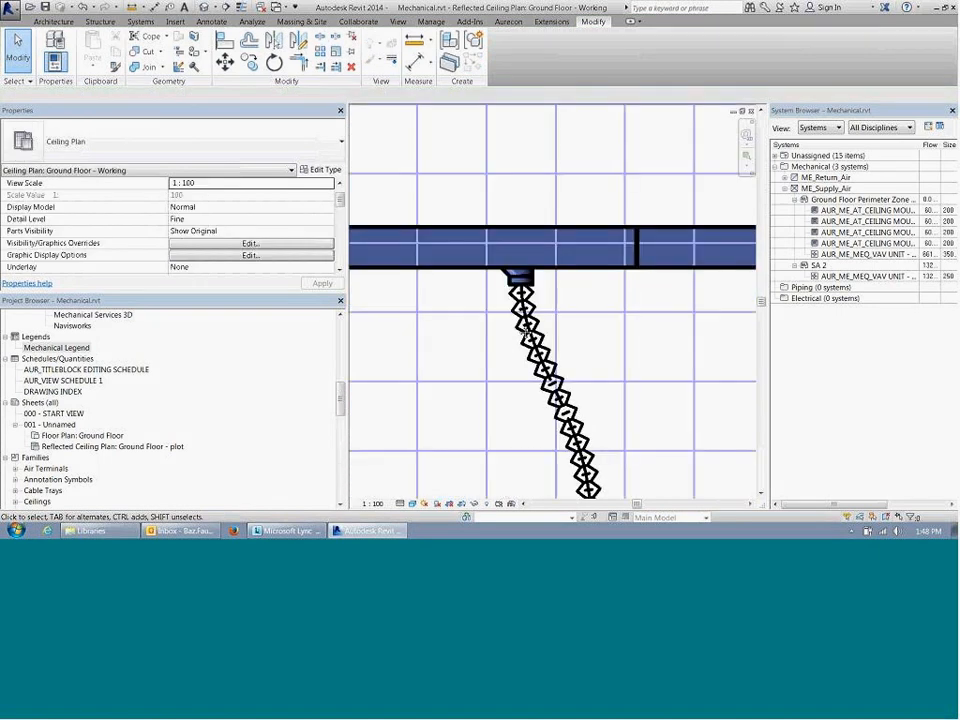
{"action": "middle_click_drag", "start_coordinate": [506, 327], "coordinate": [632, 336]}
{"action": "scroll", "coordinate": [632, 336], "scroll_direction": "down", "scroll_amount": 2}
{"action": "middle_click_drag", "start_coordinate": [560, 334], "coordinate": [705, 335]}
{"action": "middle_click_drag", "start_coordinate": [520, 328], "coordinate": [564, 331]}
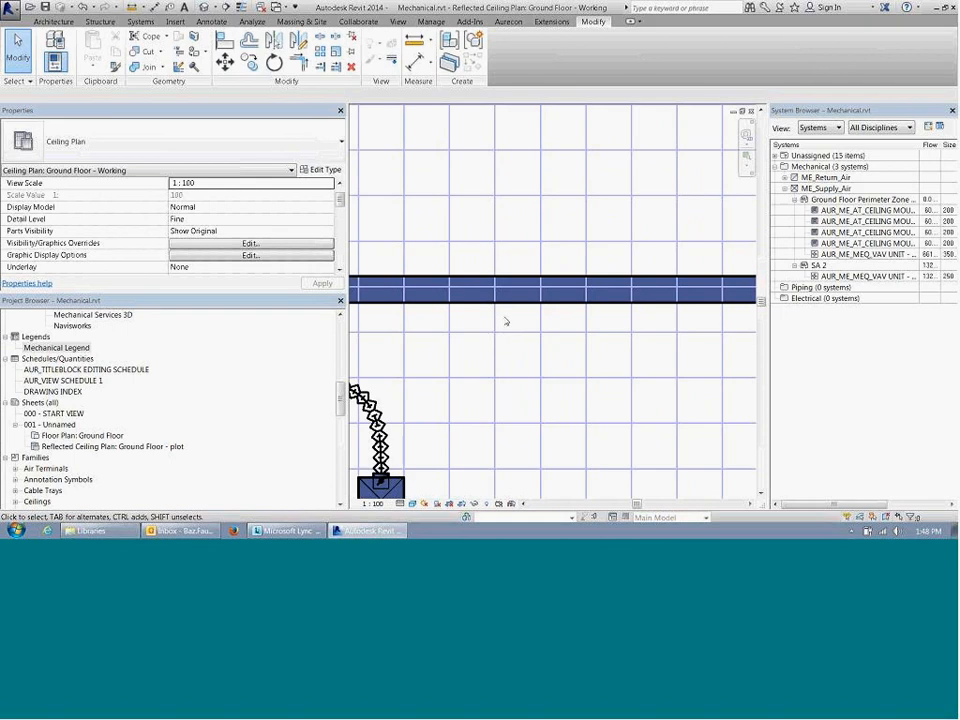
{"action": "scroll", "coordinate": [450, 323], "scroll_direction": "down", "scroll_amount": 2}
{"action": "middle_click_drag", "start_coordinate": [426, 327], "coordinate": [519, 324]}
{"action": "scroll", "coordinate": [411, 293], "scroll_direction": "up", "scroll_amount": 1}
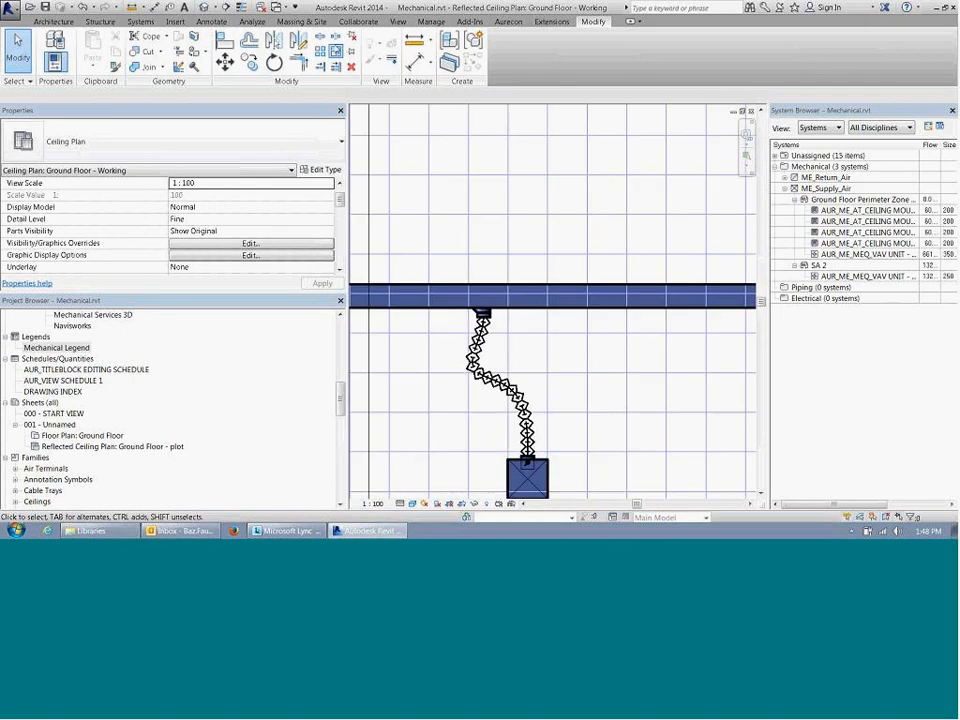
{"action": "left_click", "coordinate": [320, 36]}
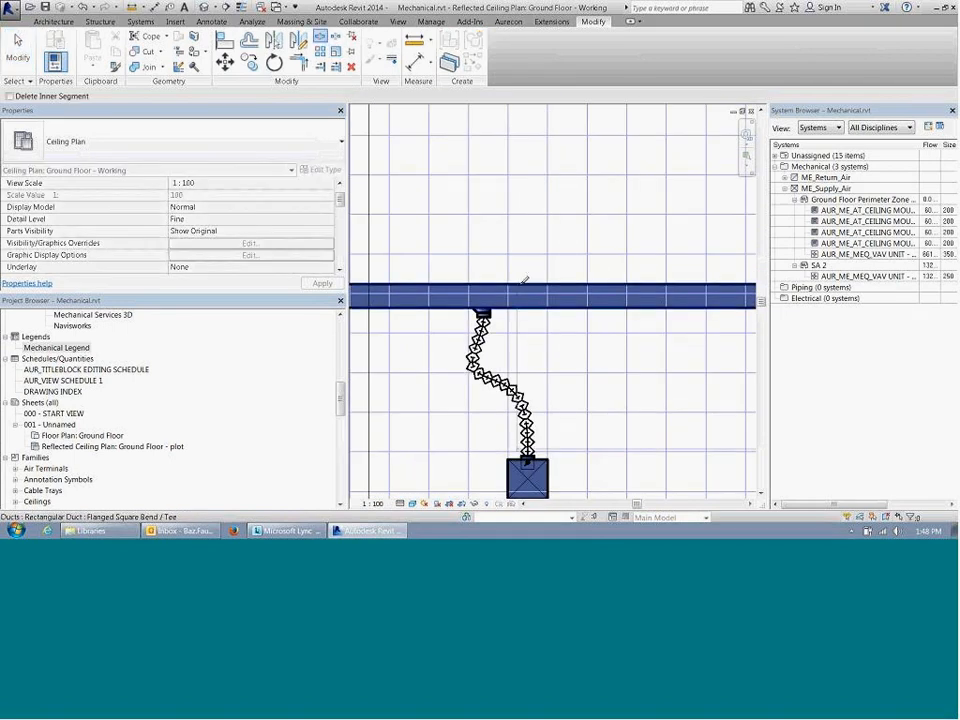
{"action": "middle_click_drag", "start_coordinate": [660, 335], "coordinate": [547, 345]}
{"action": "left_click", "coordinate": [468, 292]}
{"action": "scroll", "coordinate": [456, 345], "scroll_direction": "down", "scroll_amount": 1}
{"action": "scroll", "coordinate": [466, 344], "scroll_direction": "down", "scroll_amount": 2}
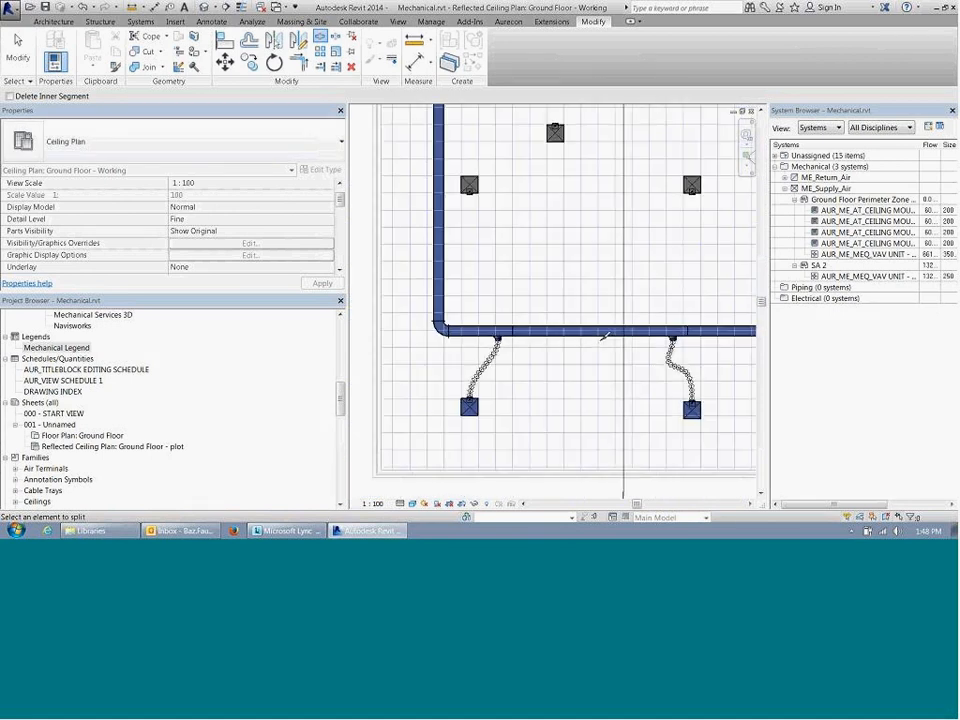
Step: Leave Split Element and check the properties of the vertical main supply duct running down from the VAV unit
{"action": "key", "text": "Escape"}
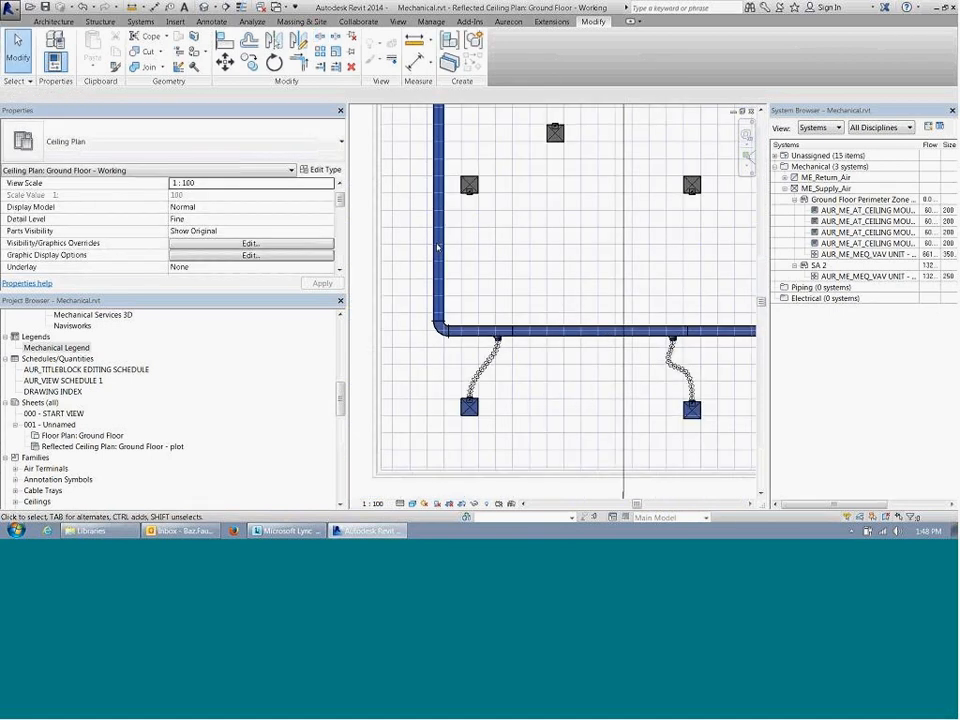
{"action": "left_click", "coordinate": [437, 247]}
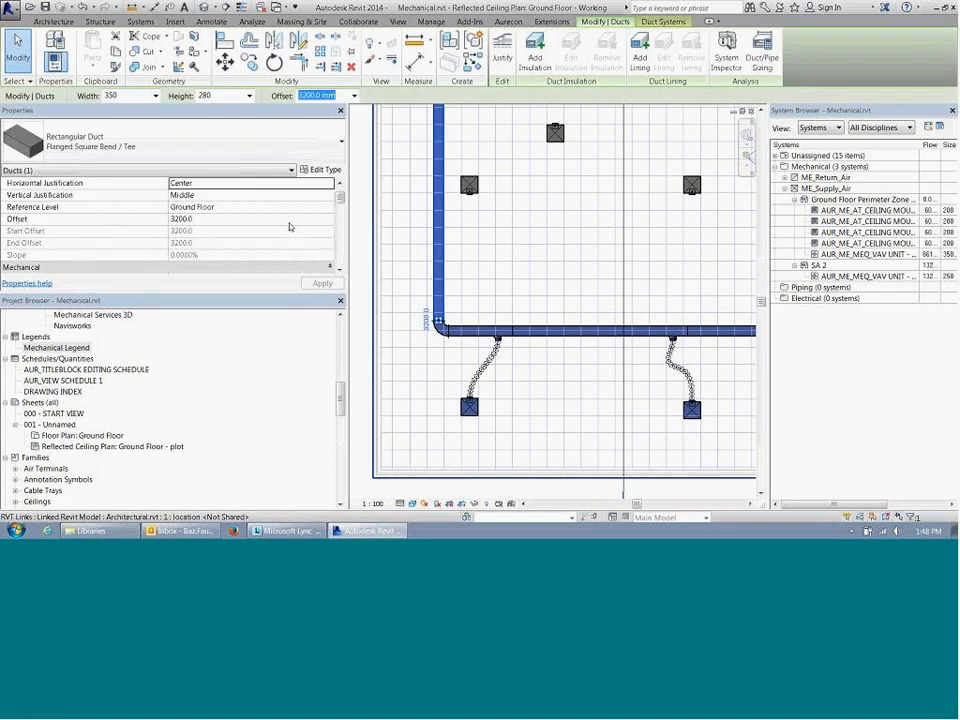
{"action": "left_click_drag", "start_coordinate": [339, 197], "coordinate": [342, 229]}
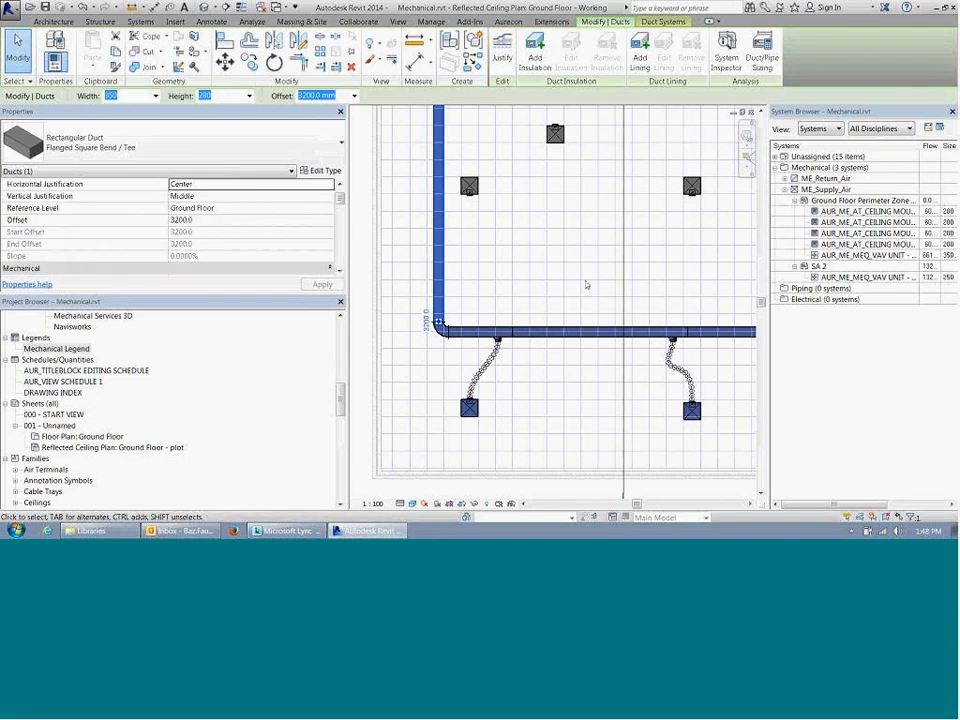
{"action": "left_click", "coordinate": [587, 285]}
{"action": "middle_click_drag", "start_coordinate": [508, 230], "coordinate": [510, 315]}
{"action": "scroll", "coordinate": [510, 315], "scroll_direction": "down", "scroll_amount": 2}
{"action": "key", "text": "Tab"}
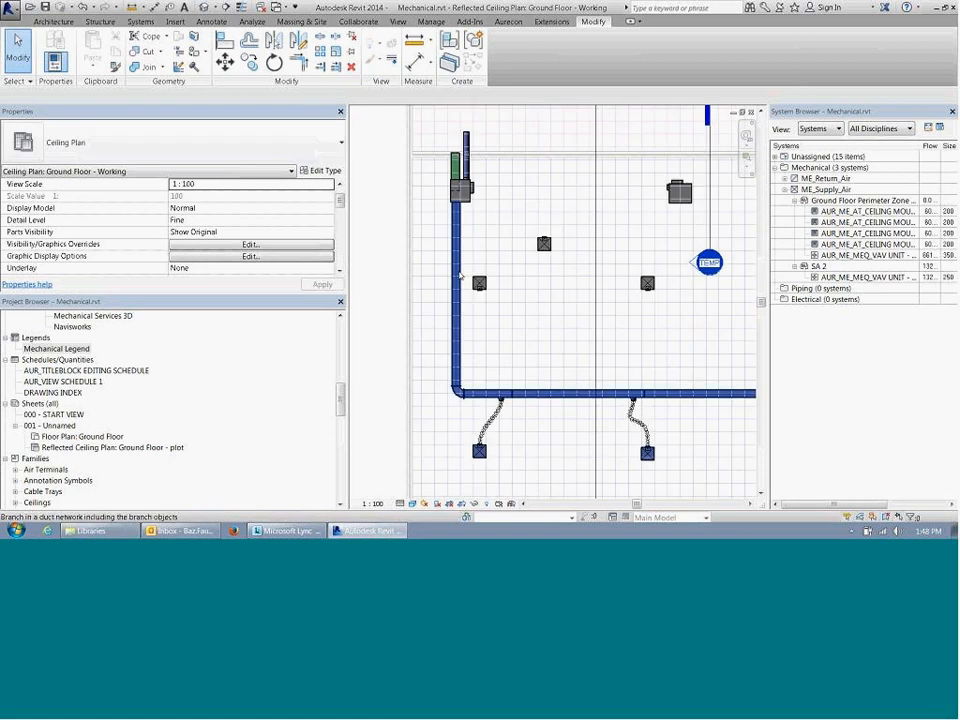
Step: Examine the capped end of the main supply duct and the last diffuser's flow and system properties
{"action": "middle_click_drag", "start_coordinate": [623, 354], "coordinate": [477, 297]}
{"action": "middle_click_drag", "start_coordinate": [735, 349], "coordinate": [471, 336]}
{"action": "scroll", "coordinate": [484, 322], "scroll_direction": "up", "scroll_amount": 4}
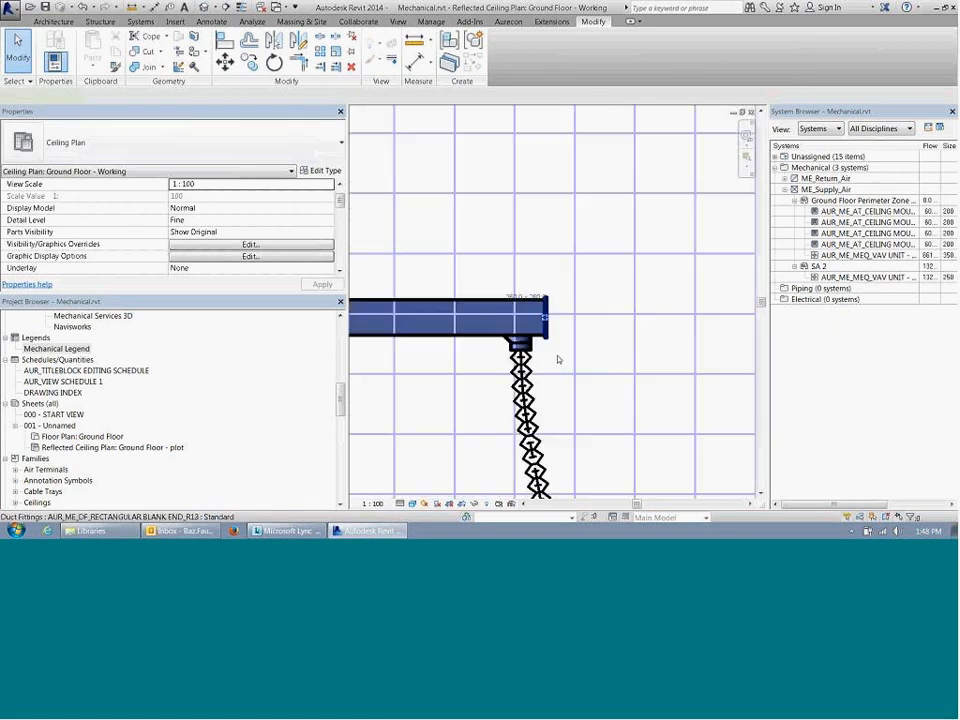
{"action": "scroll", "coordinate": [556, 350], "scroll_direction": "down", "scroll_amount": 3}
{"action": "left_click", "coordinate": [549, 447]}
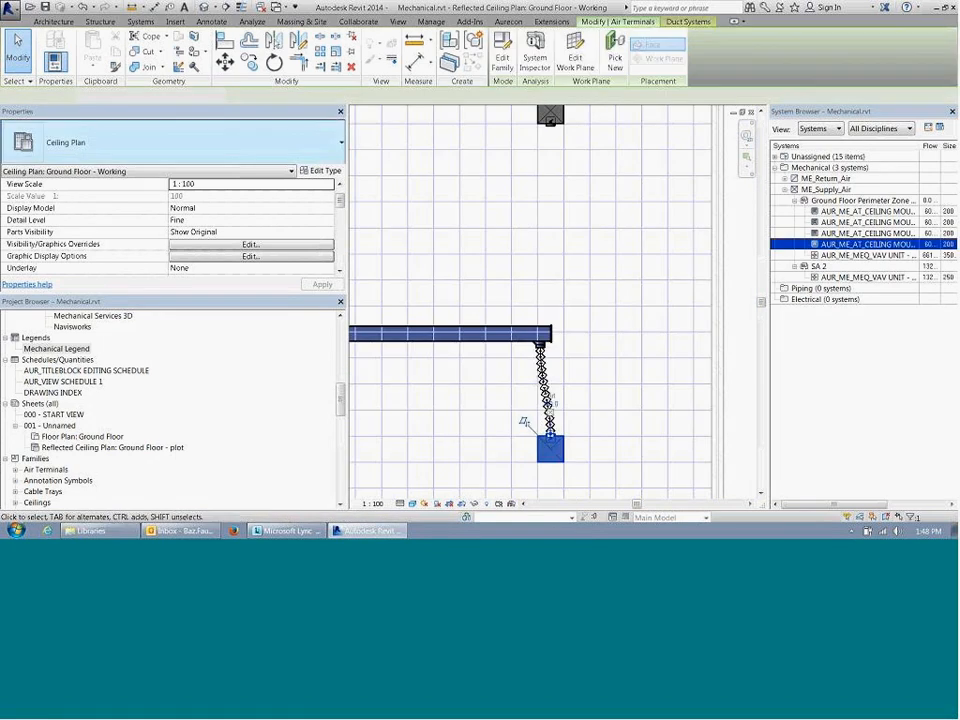
{"action": "scroll", "coordinate": [593, 184], "scroll_direction": "down", "scroll_amount": 5}
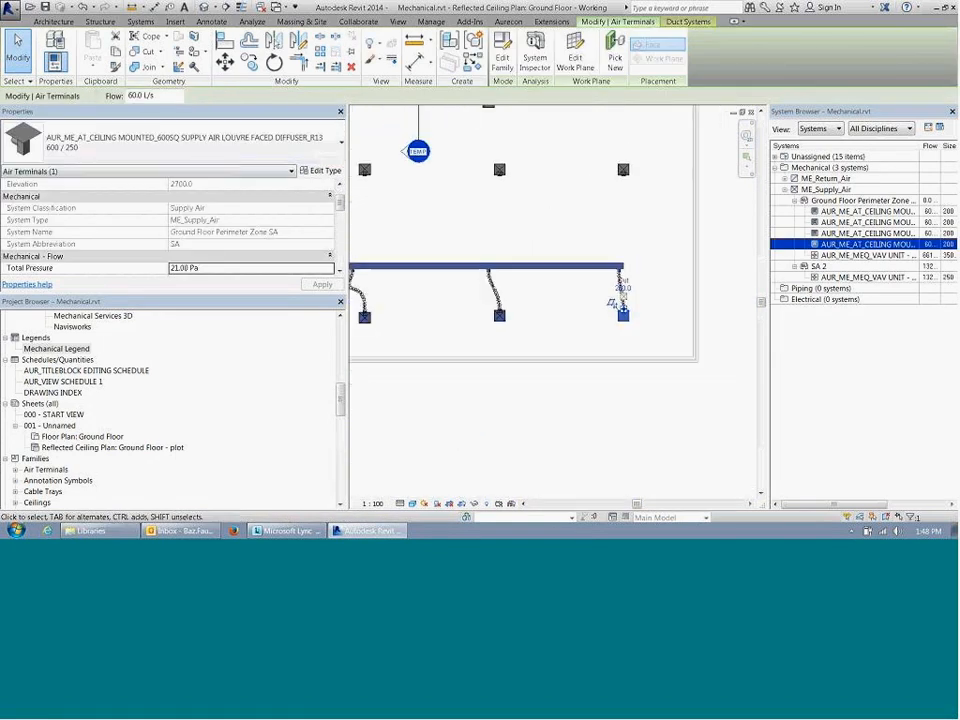
{"action": "left_click_drag", "start_coordinate": [378, 370], "coordinate": [676, 330]}
{"action": "key", "text": "Escape"}
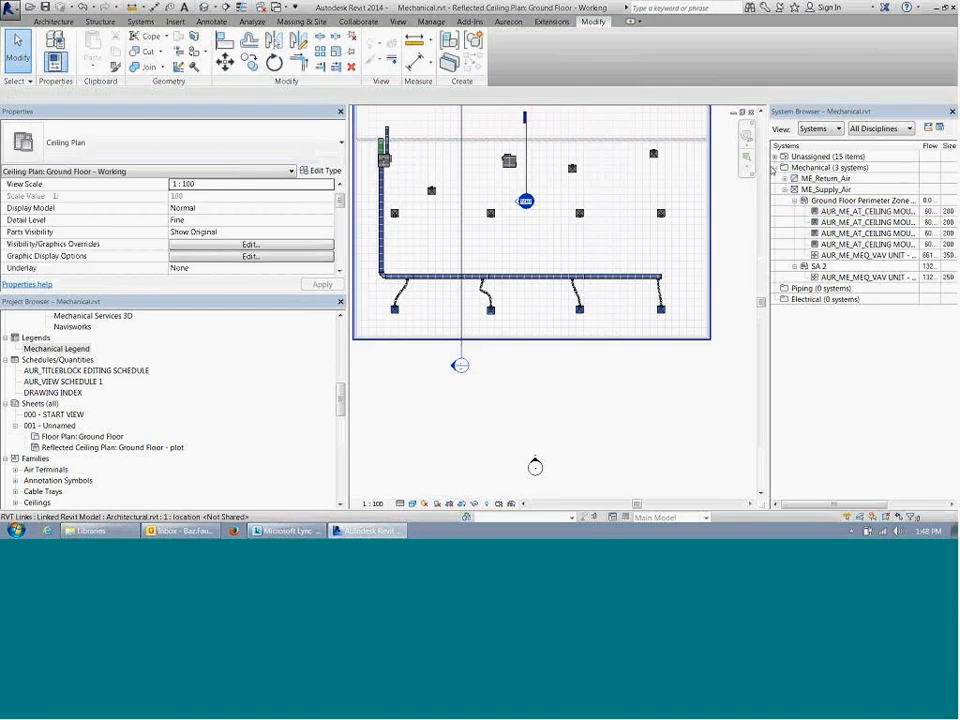
Step: Widen the System Browser and its Flow column, and select the VAV unit listed under Ground Floor Perimeter Zone SA
{"action": "left_click_drag", "start_coordinate": [752, 168], "coordinate": [709, 168]}
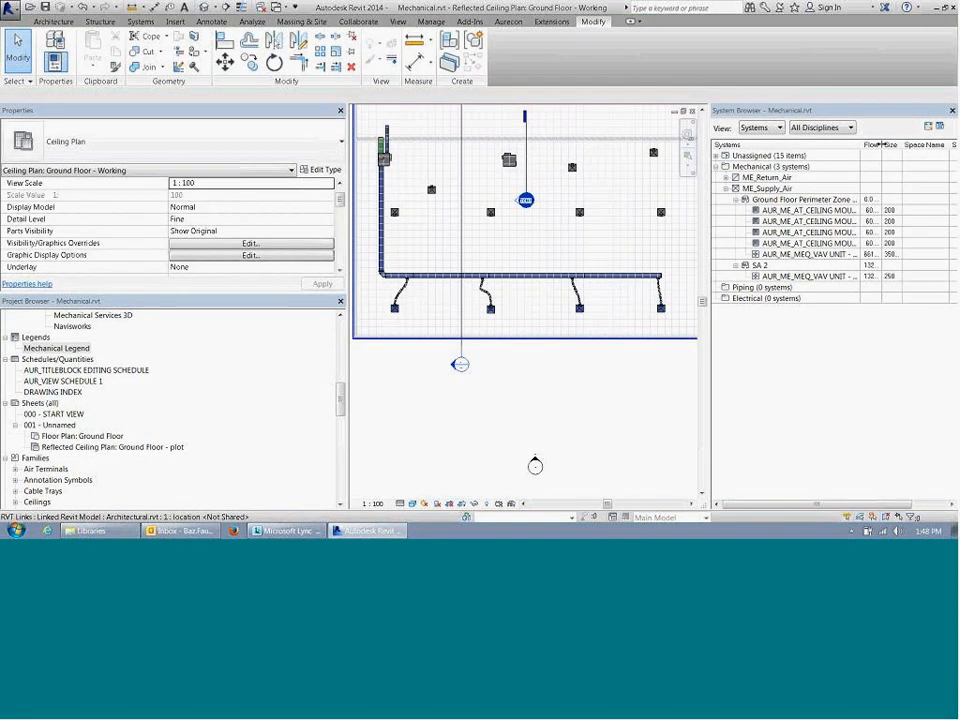
{"action": "left_click_drag", "start_coordinate": [882, 145], "coordinate": [916, 147]}
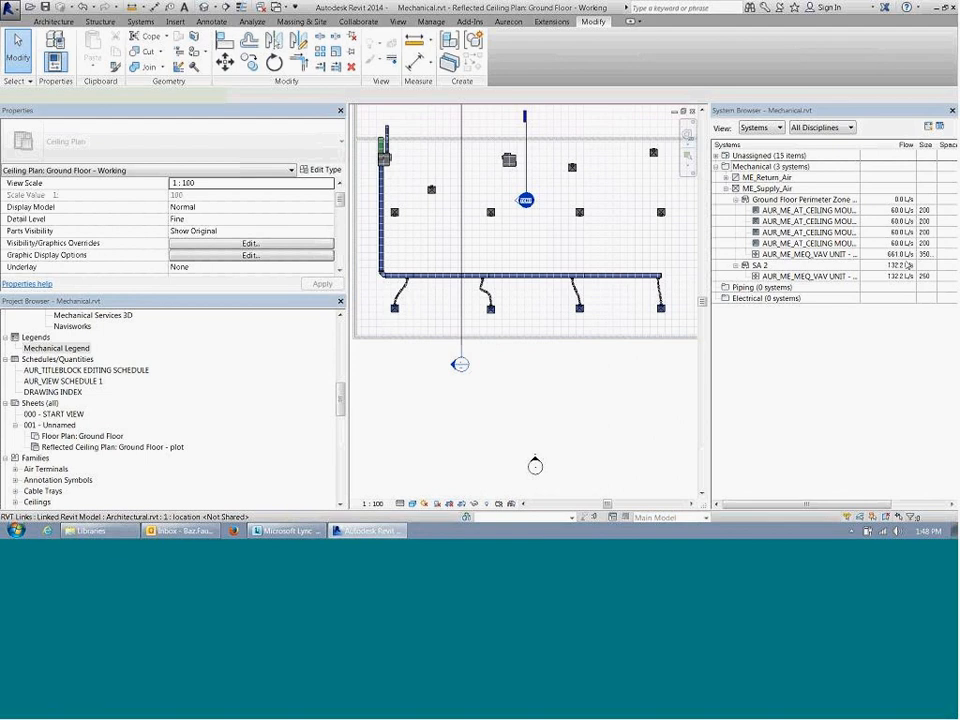
{"action": "left_click", "coordinate": [820, 254]}
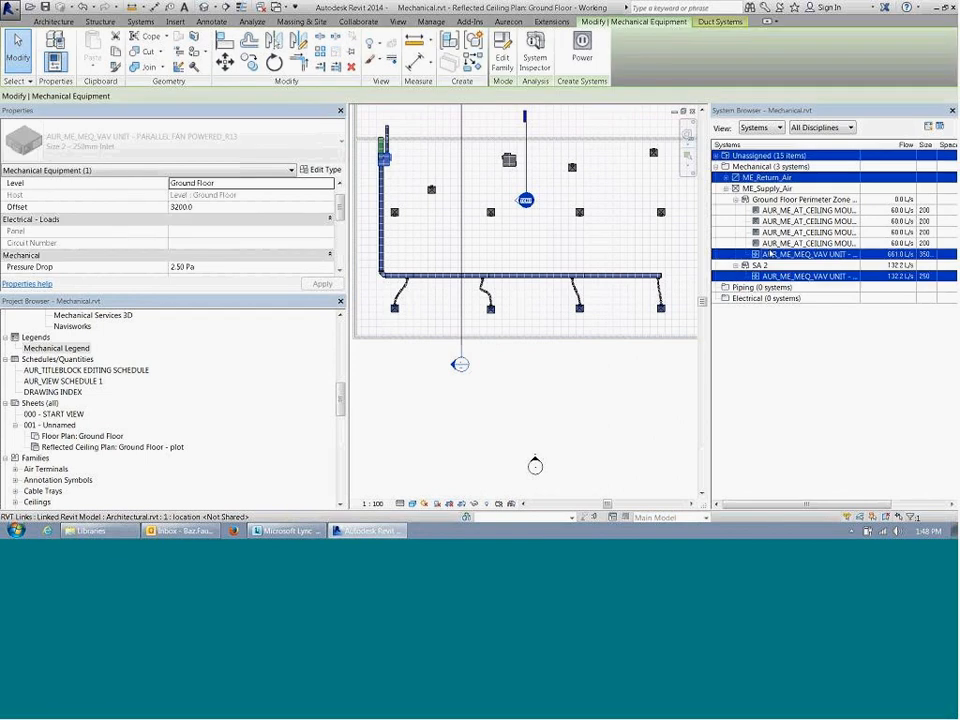
{"action": "right_click", "coordinate": [791, 256]}
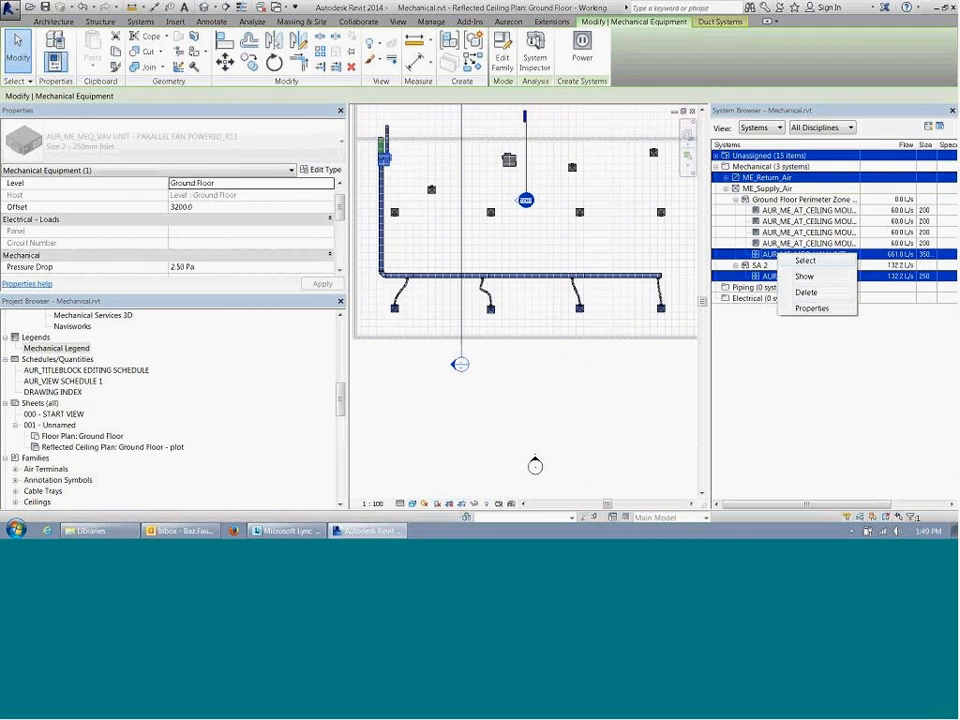
Step: Edit the Ground Floor Perimeter Zone SA duct system and assign the parallel fan powered VAV unit as its system equipment
{"action": "left_click", "coordinate": [810, 243]}
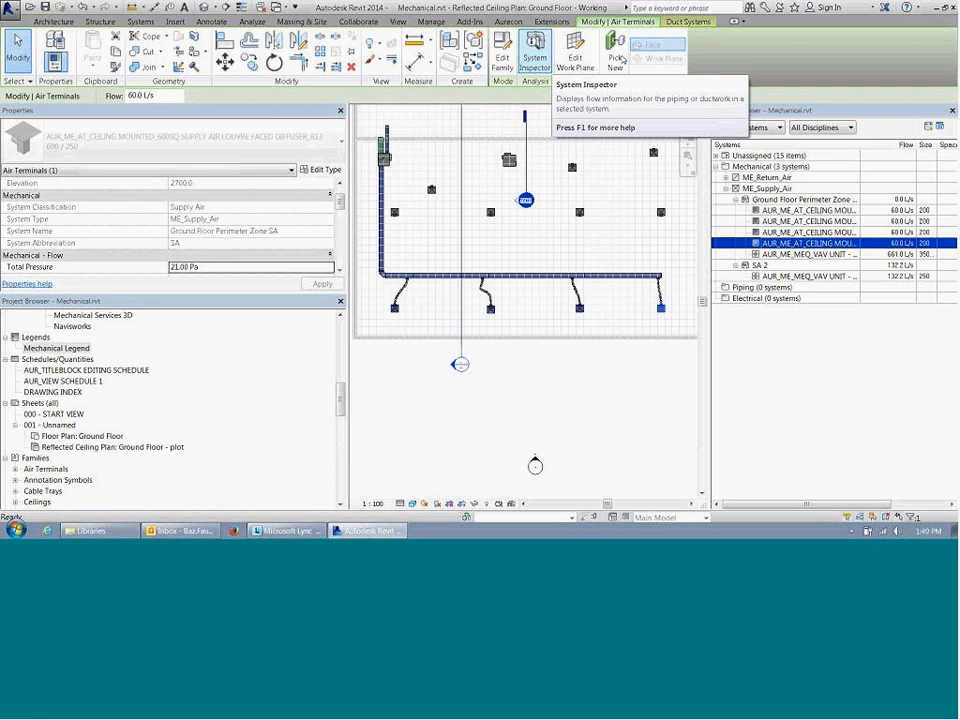
{"action": "left_click", "coordinate": [688, 21]}
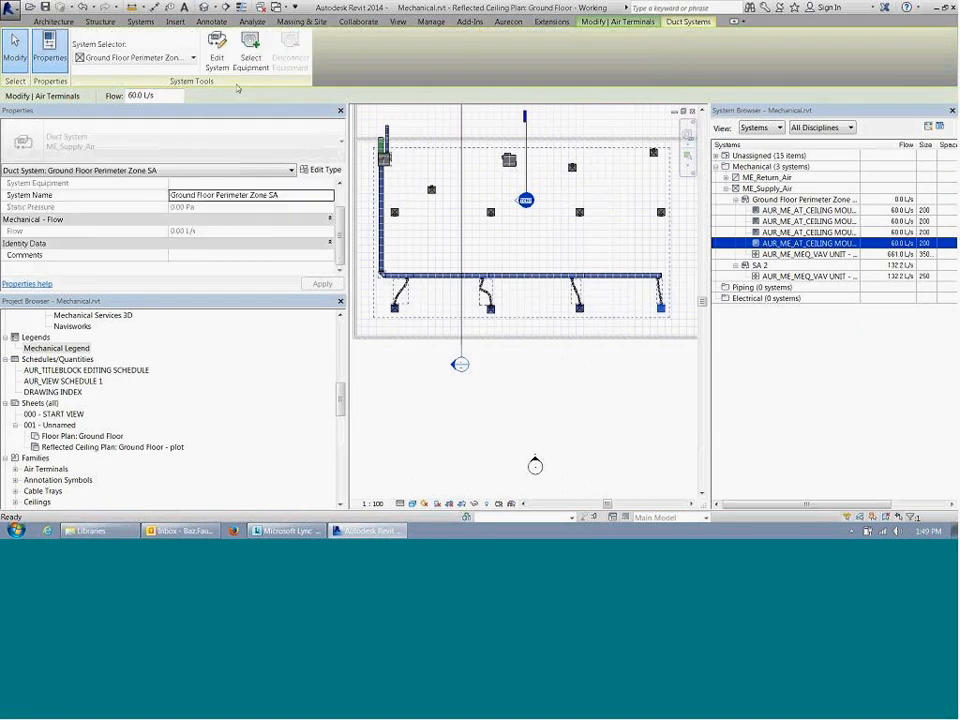
{"action": "left_click", "coordinate": [216, 52]}
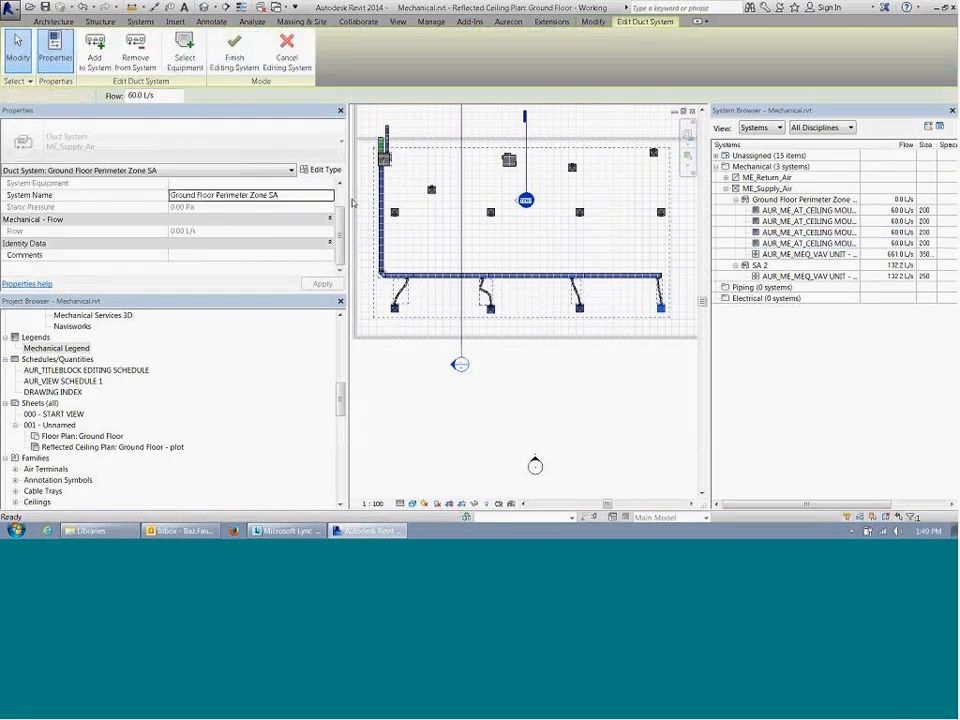
{"action": "left_click", "coordinate": [146, 62]}
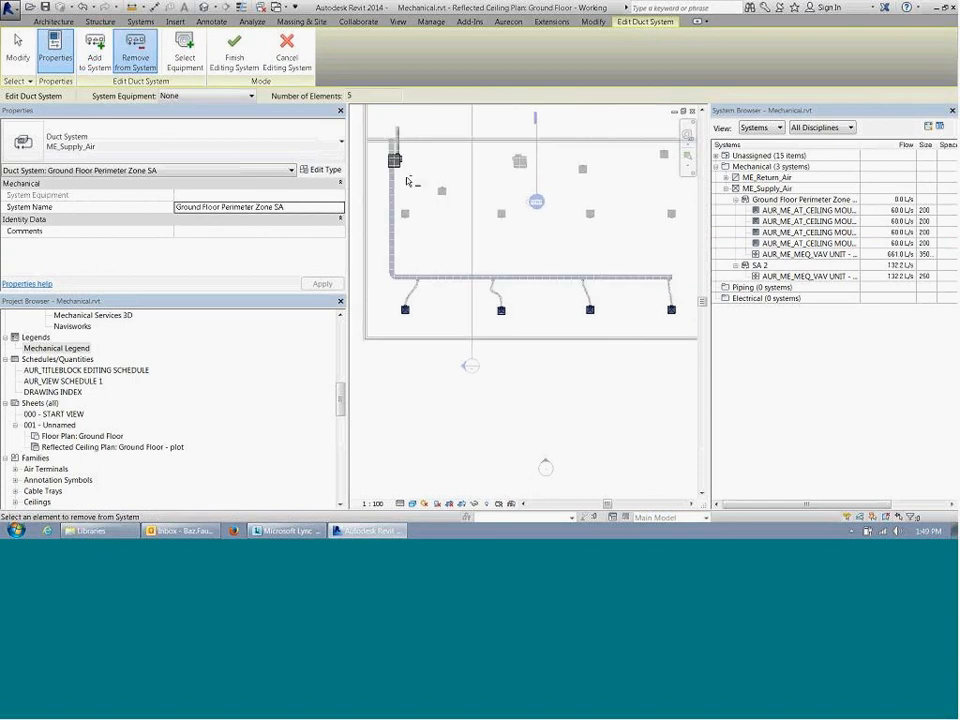
{"action": "scroll", "coordinate": [403, 163], "scroll_direction": "up", "scroll_amount": 4}
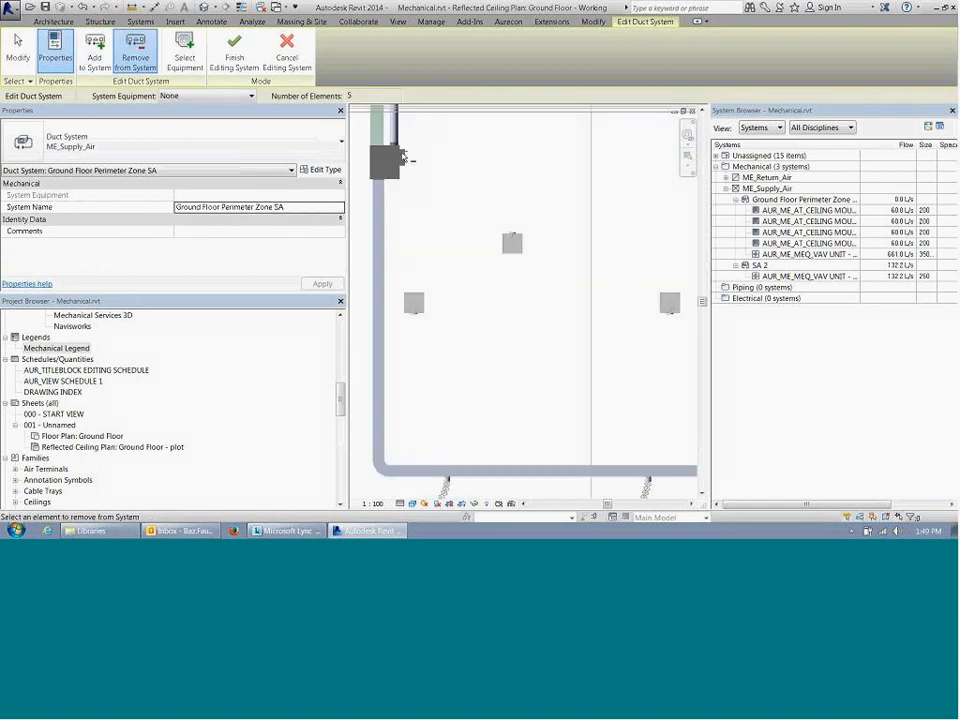
{"action": "scroll", "coordinate": [402, 153], "scroll_direction": "up", "scroll_amount": 3}
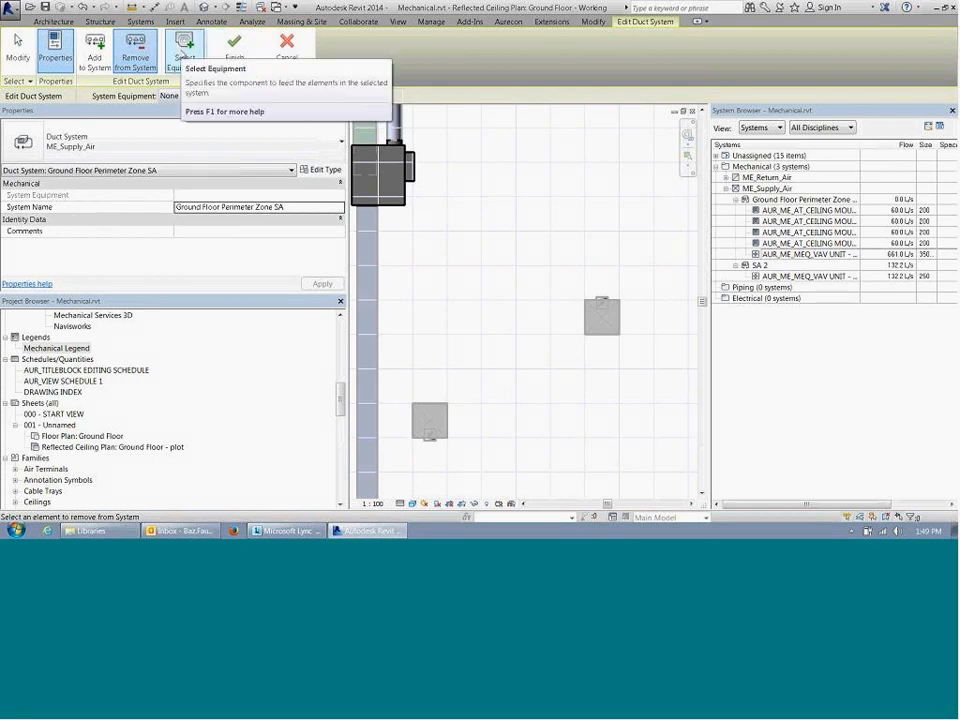
{"action": "left_click", "coordinate": [185, 57]}
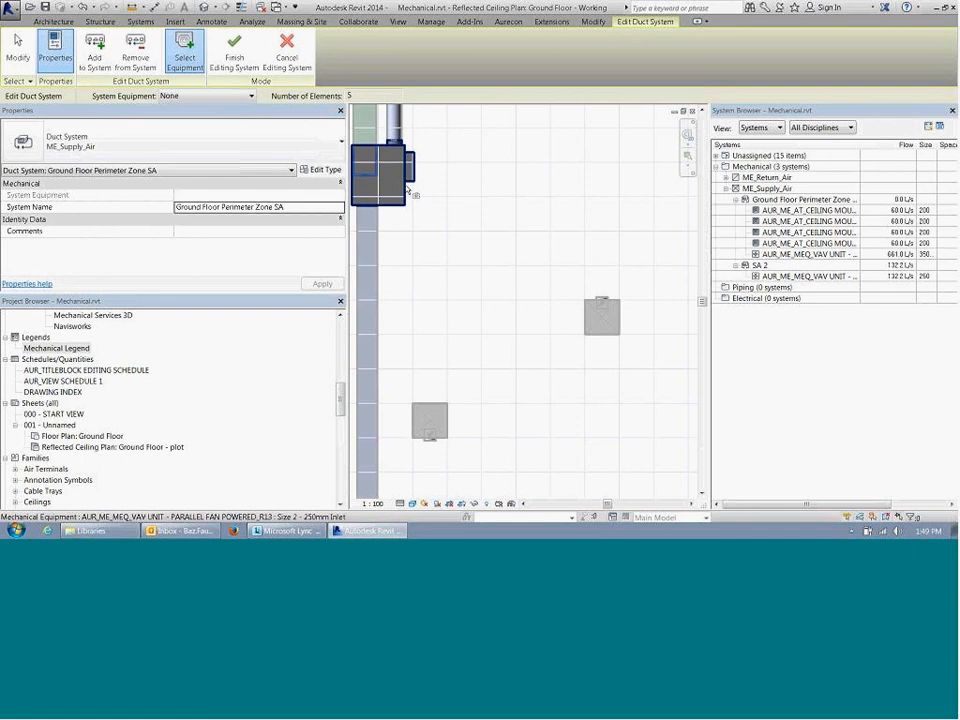
{"action": "left_click", "coordinate": [407, 188]}
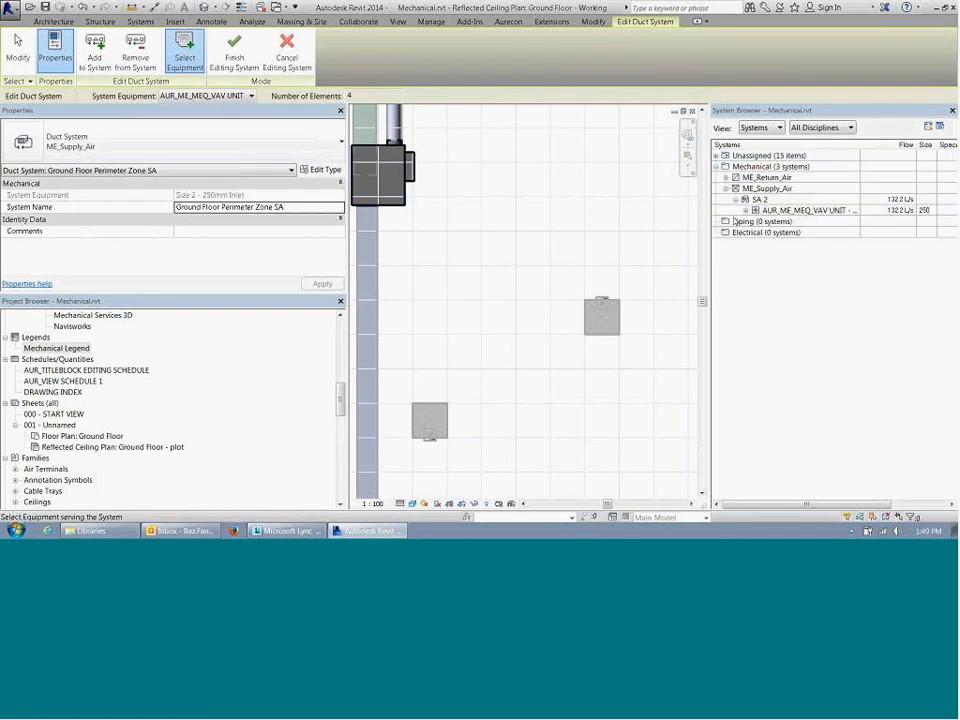
Step: Expand the VAV unit's branch in the System Browser to check its four diffusers, and finish editing the duct system
{"action": "left_click", "coordinate": [745, 211]}
{"action": "left_click", "coordinate": [756, 222]}
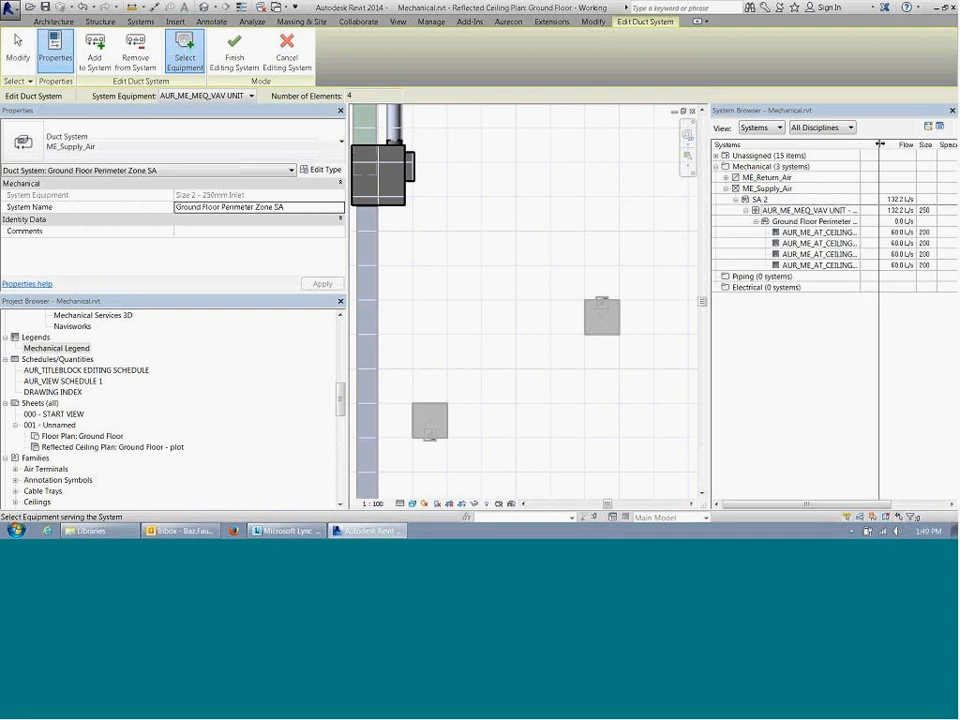
{"action": "left_click_drag", "start_coordinate": [859, 149], "coordinate": [920, 149]}
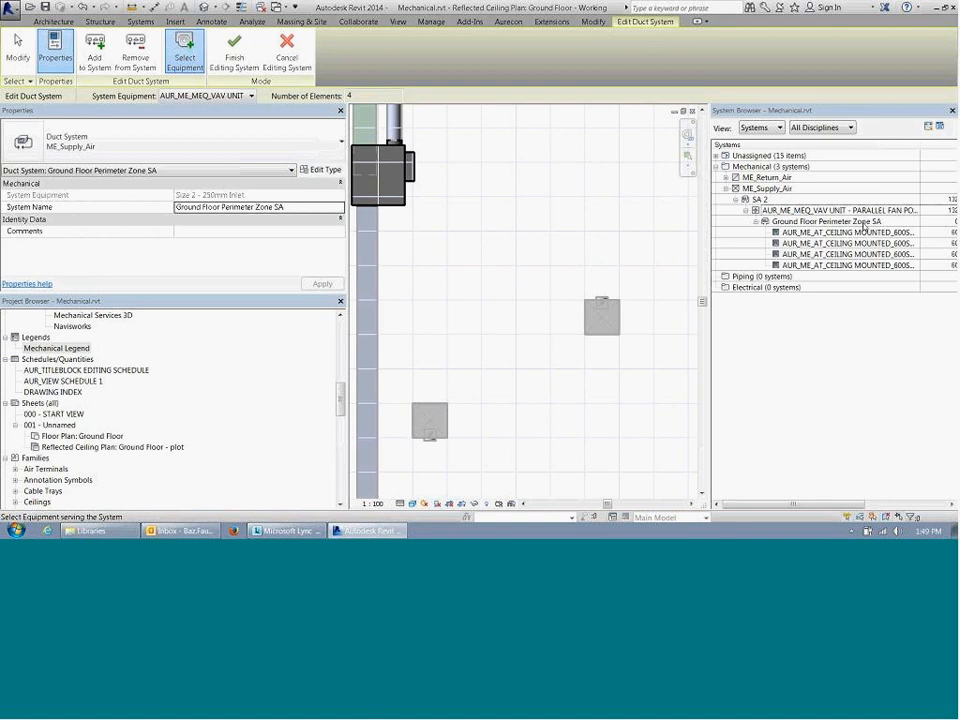
{"action": "left_click", "coordinate": [834, 243]}
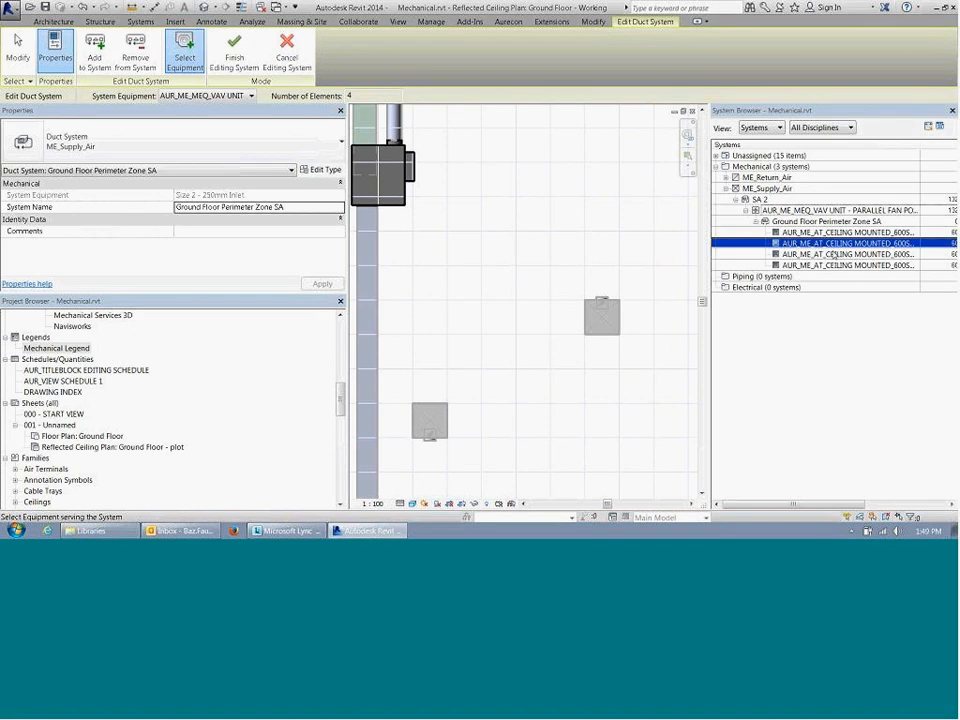
{"action": "left_click", "coordinate": [834, 232]}
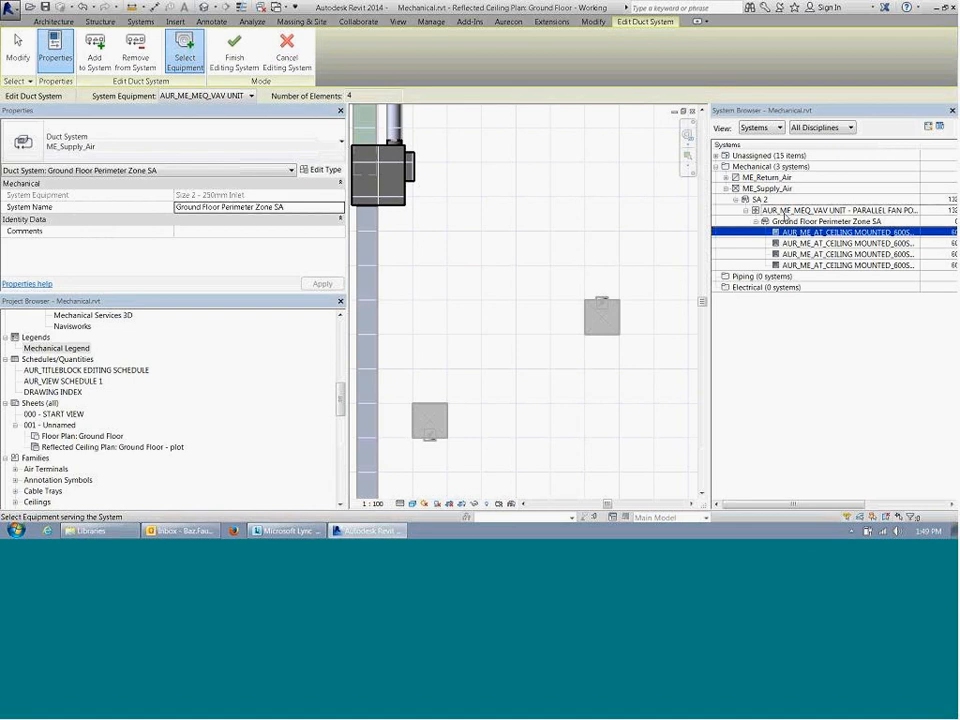
{"action": "left_click", "coordinate": [840, 267]}
{"action": "left_click", "coordinate": [234, 56]}
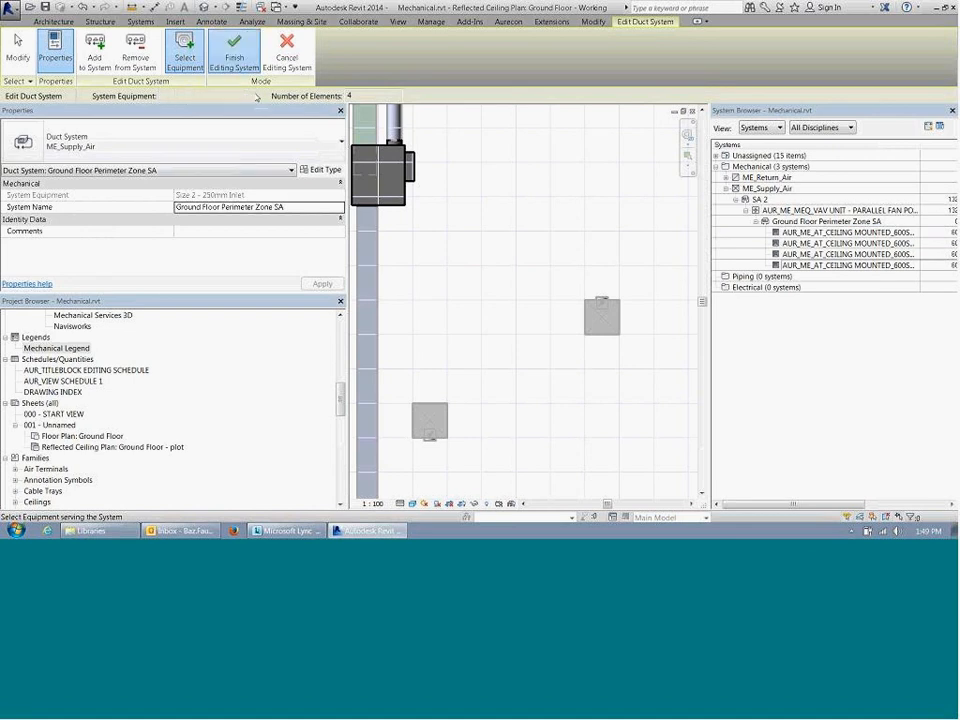
Step: Select the vertical main supply duct below the VAV unit and review its properties
{"action": "scroll", "coordinate": [464, 232], "scroll_direction": "down", "scroll_amount": 3}
{"action": "middle_click_drag", "start_coordinate": [580, 430], "coordinate": [541, 300]}
{"action": "scroll", "coordinate": [541, 300], "scroll_direction": "up", "scroll_amount": 1}
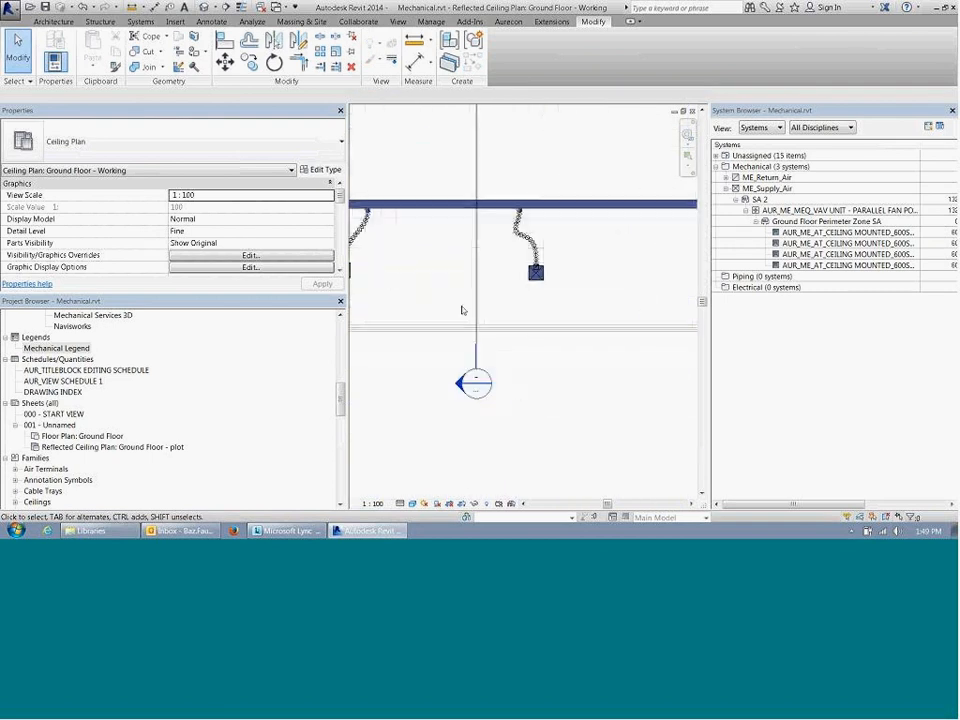
{"action": "middle_click_drag", "start_coordinate": [431, 264], "coordinate": [594, 352]}
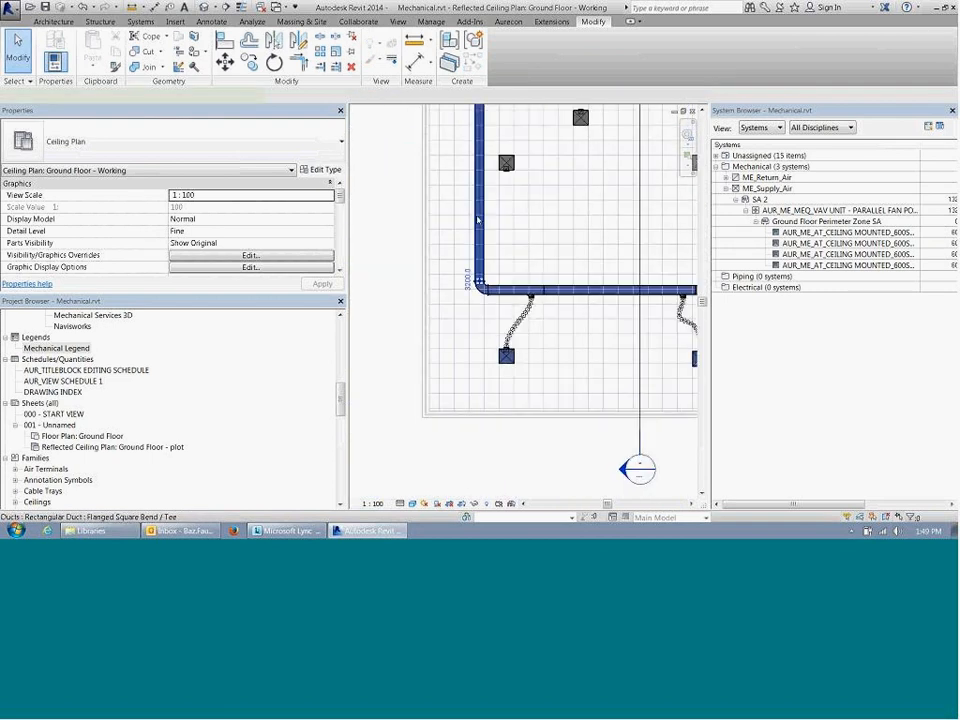
{"action": "left_click", "coordinate": [478, 224]}
{"action": "mouse_move", "coordinate": [342, 199]}
{"action": "left_mouse_down"}
{"action": "mouse_move", "coordinate": [345, 242]}
{"action": "mouse_move", "coordinate": [345, 200]}
{"action": "left_mouse_up"}
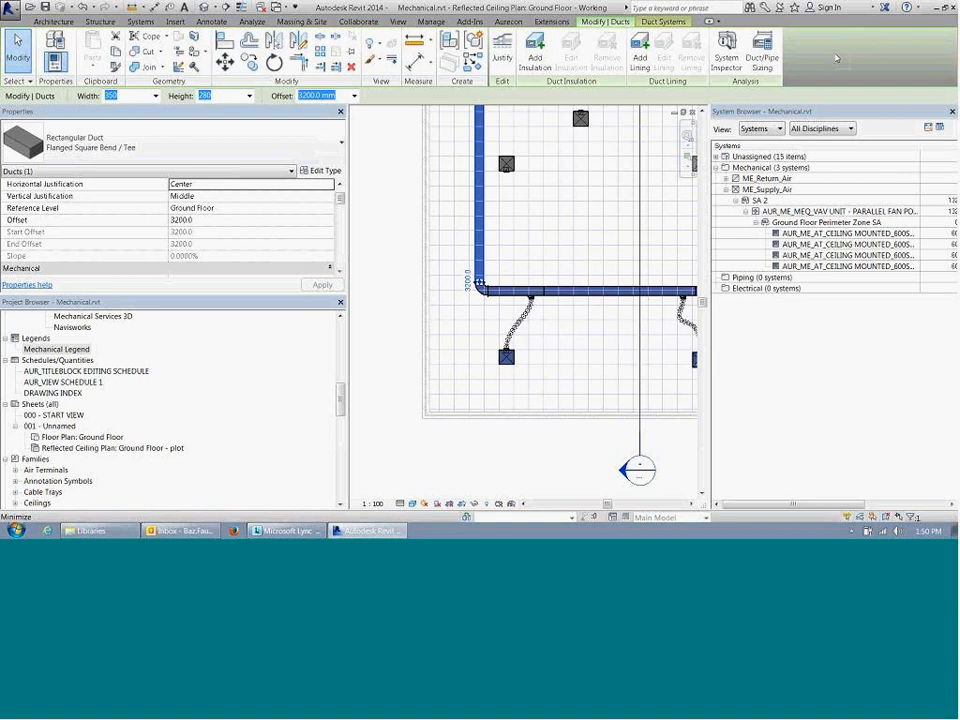
Step: Inspect the flow and pressure of the main supply duct's sections with the System Inspector, then leave it
{"action": "left_click", "coordinate": [727, 50]}
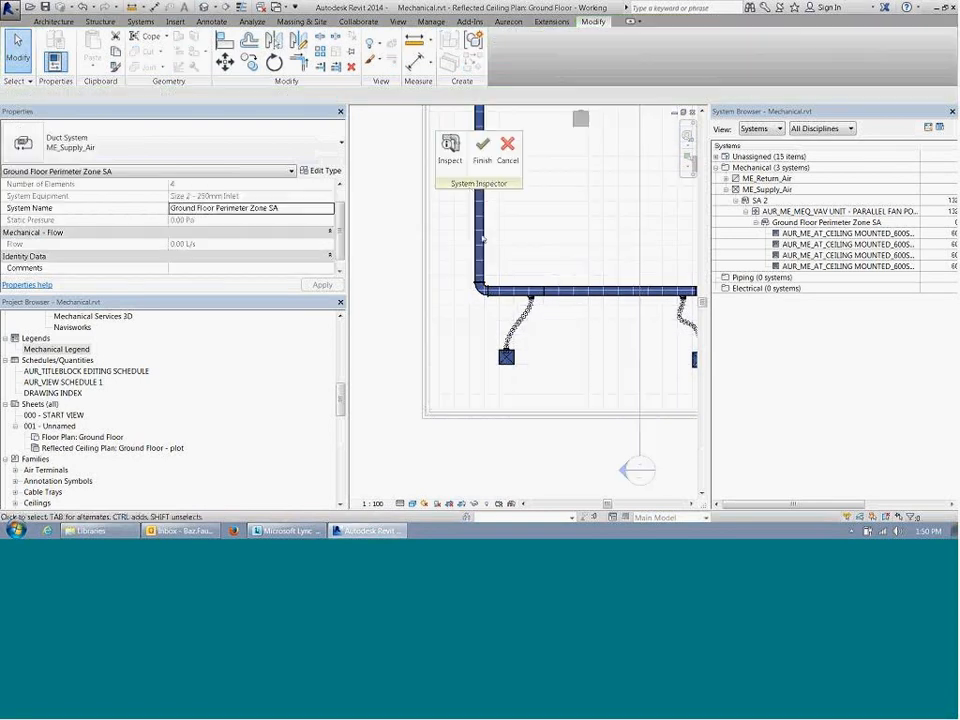
{"action": "left_click", "coordinate": [450, 152]}
{"action": "mouse_move", "coordinate": [485, 230]}
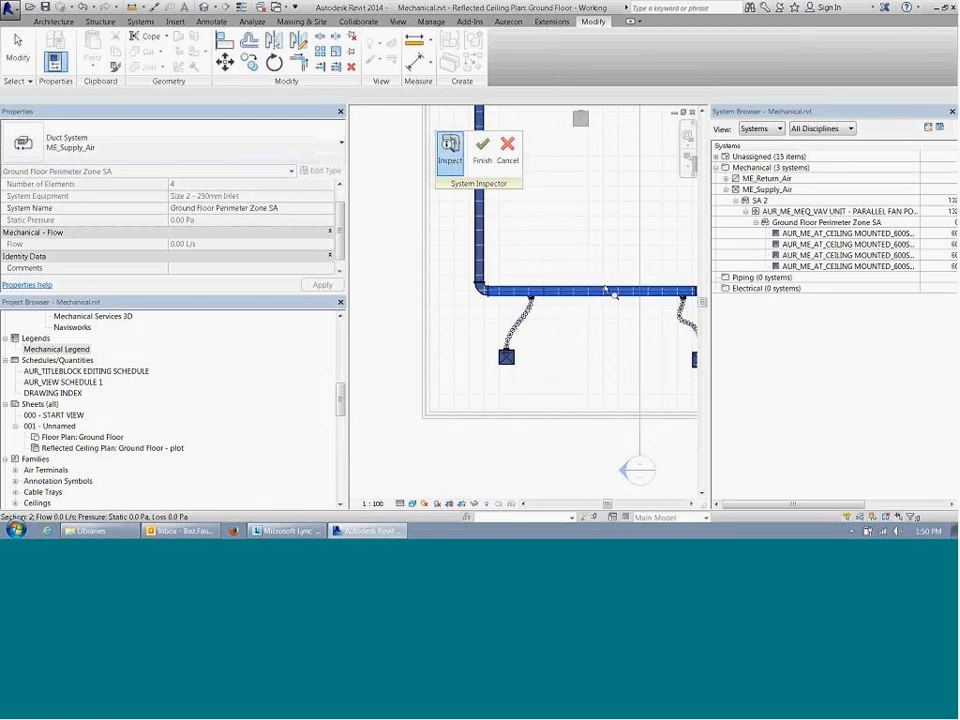
{"action": "middle_click_drag", "start_coordinate": [578, 304], "coordinate": [490, 293]}
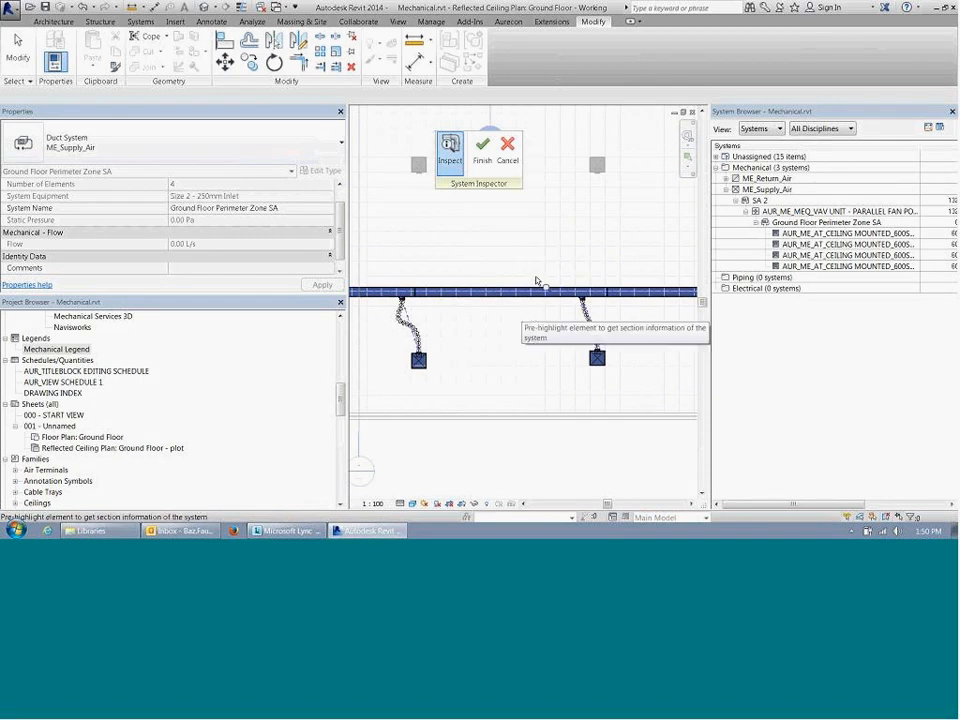
{"action": "key", "text": "Escape"}
Step: Select the whole Ground Floor Perimeter Zone SA duct system from the main supply duct in the plan
{"action": "middle_click_drag", "start_coordinate": [388, 356], "coordinate": [668, 356]}
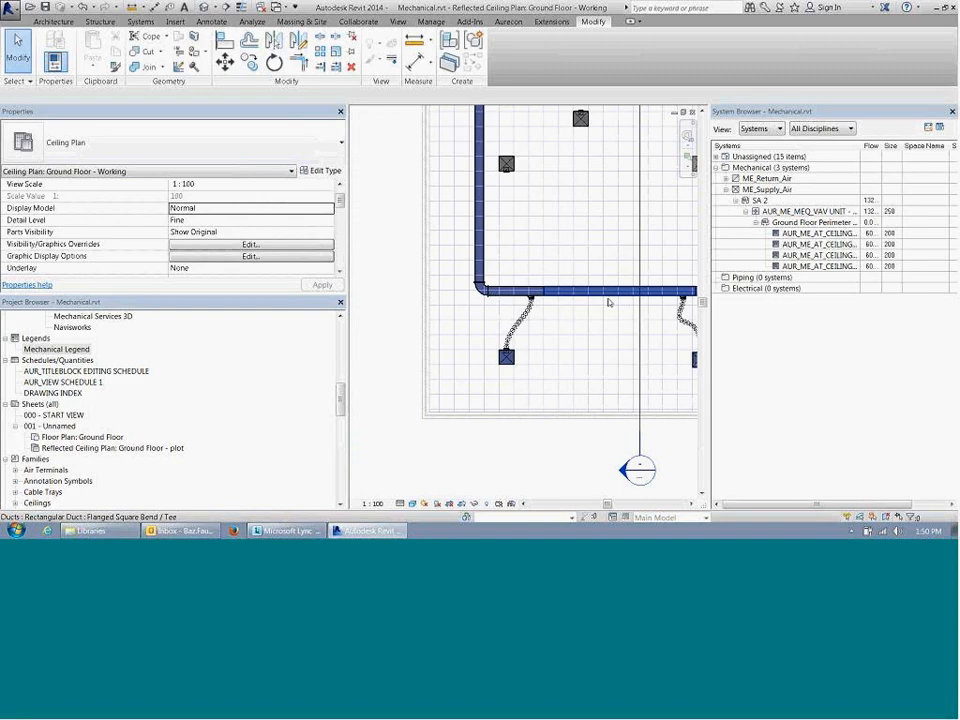
{"action": "scroll", "coordinate": [560, 320], "scroll_direction": "down", "scroll_amount": 2}
{"action": "key", "text": "Tab"}
{"action": "key", "text": "Tab"}
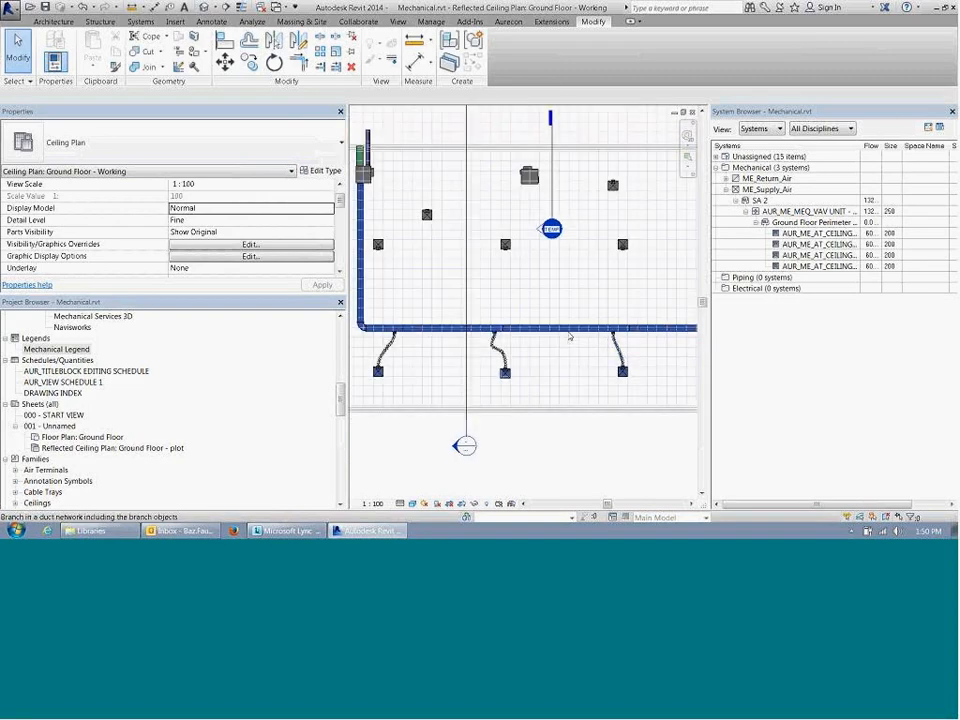
{"action": "key", "text": "Tab"}
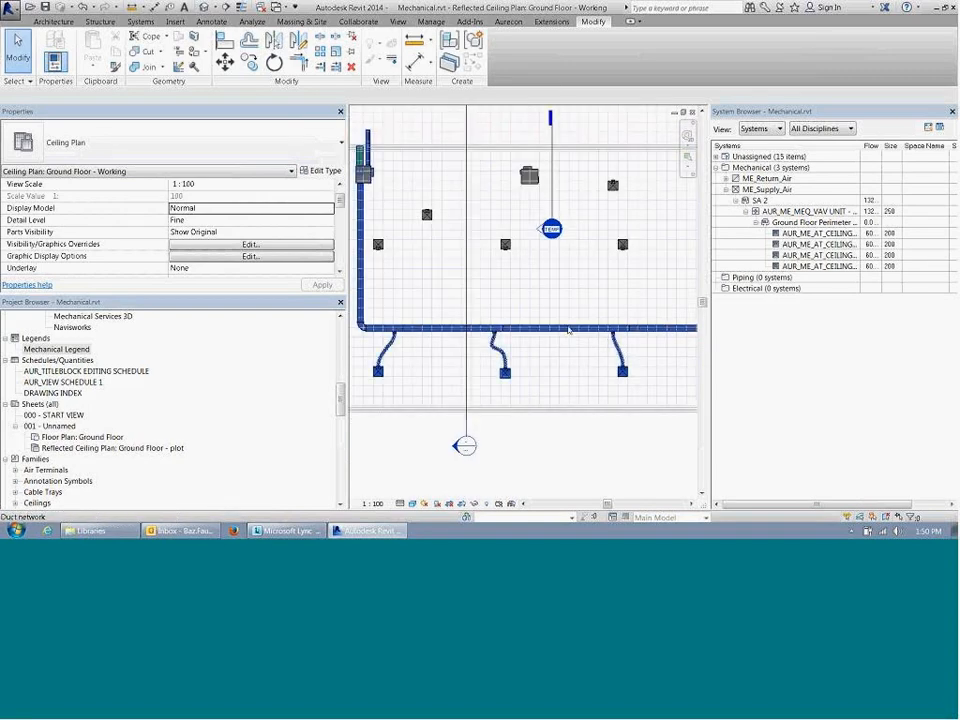
{"action": "key", "text": "Tab"}
{"action": "left_click", "coordinate": [570, 335]}
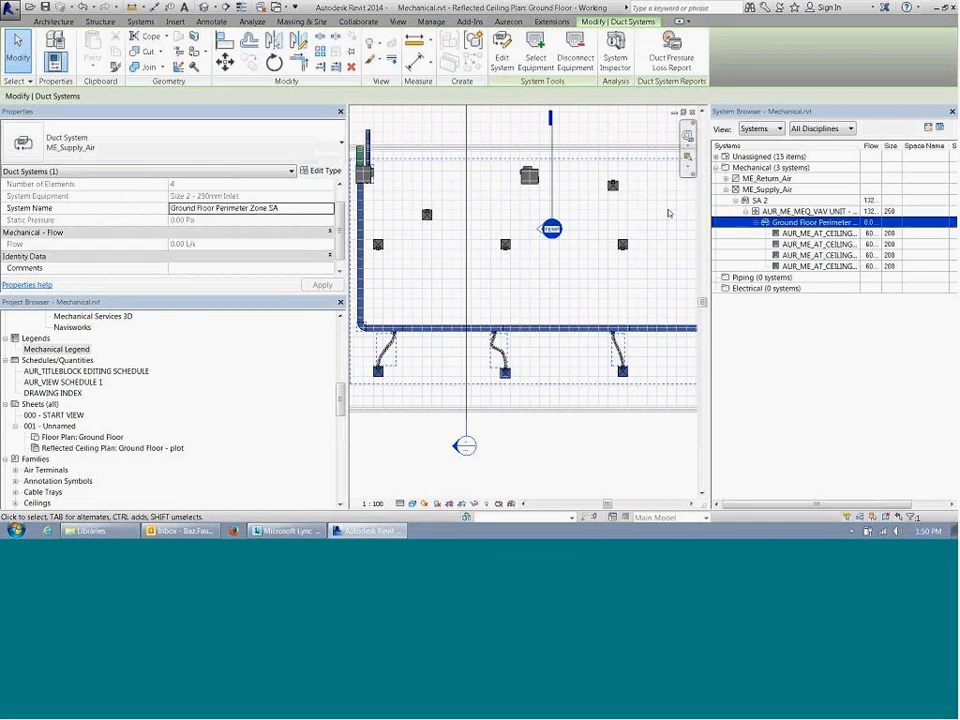
Step: Inspect the Ground Floor Perimeter Zone SA system with the System Inspector, then cancel it
{"action": "left_click", "coordinate": [615, 58]}
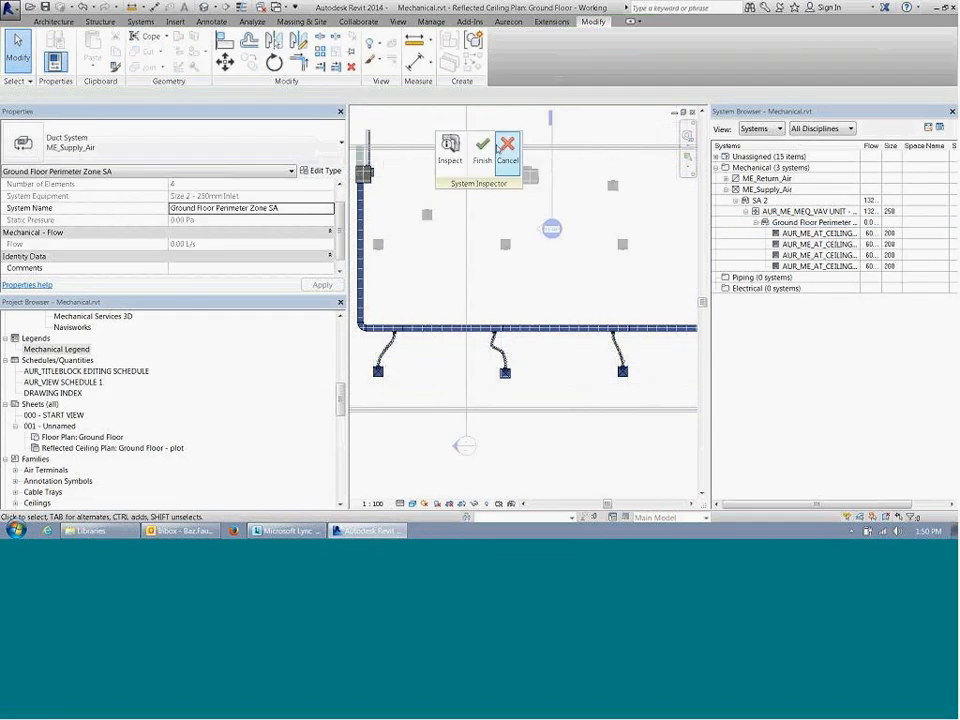
{"action": "scroll", "coordinate": [560, 384], "scroll_direction": "down", "scroll_amount": 3}
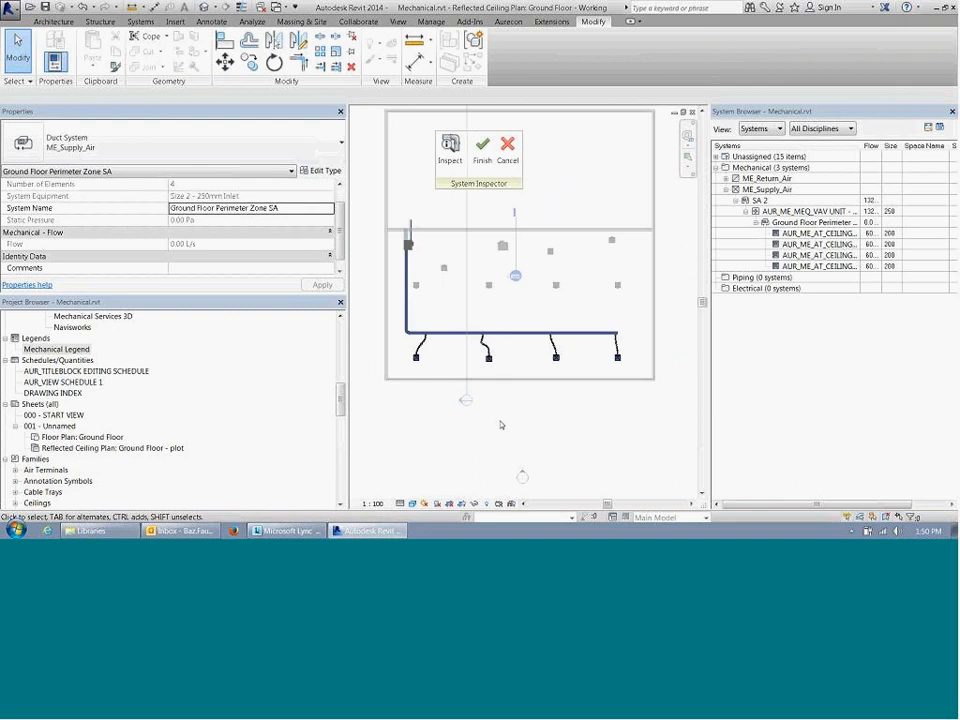
{"action": "middle_click_drag", "start_coordinate": [516, 438], "coordinate": [518, 446]}
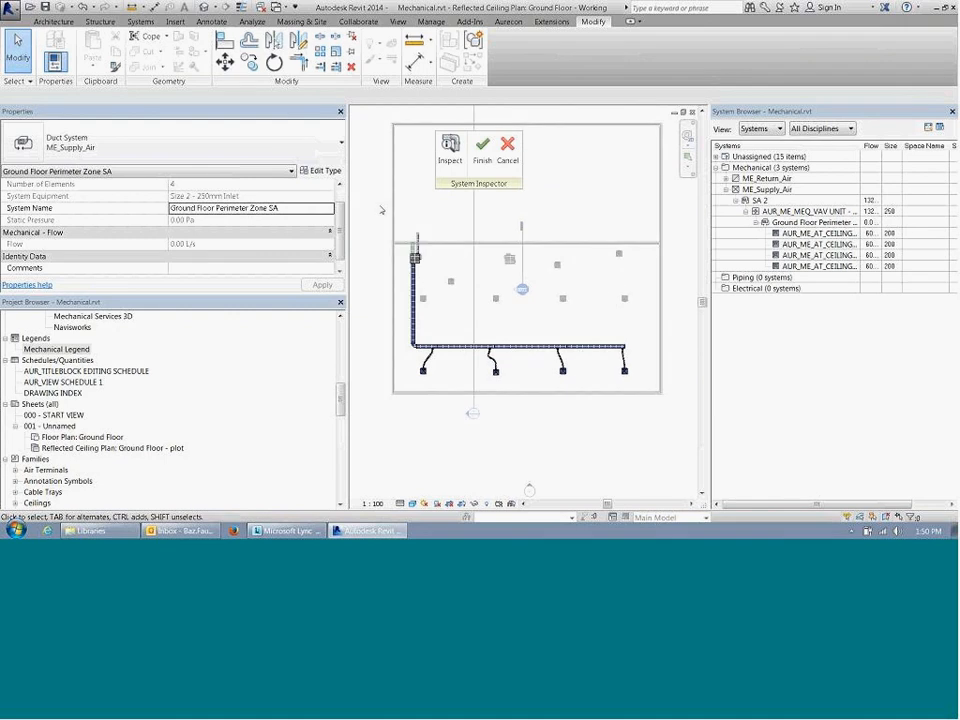
{"action": "scroll", "coordinate": [340, 248], "scroll_direction": "down", "scroll_amount": 1}
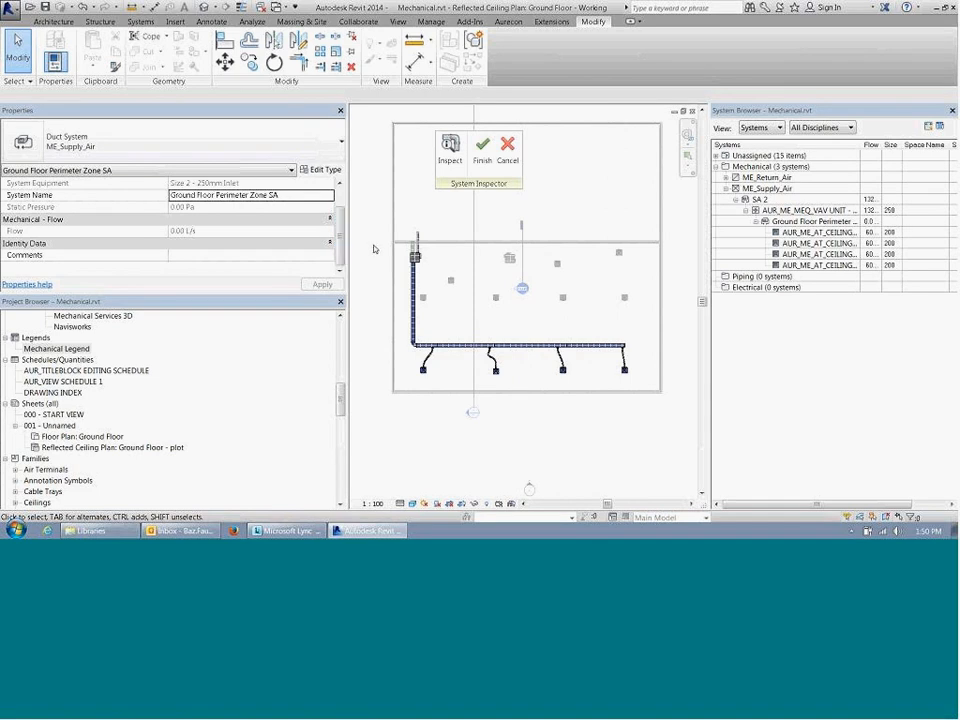
{"action": "left_click", "coordinate": [507, 148]}
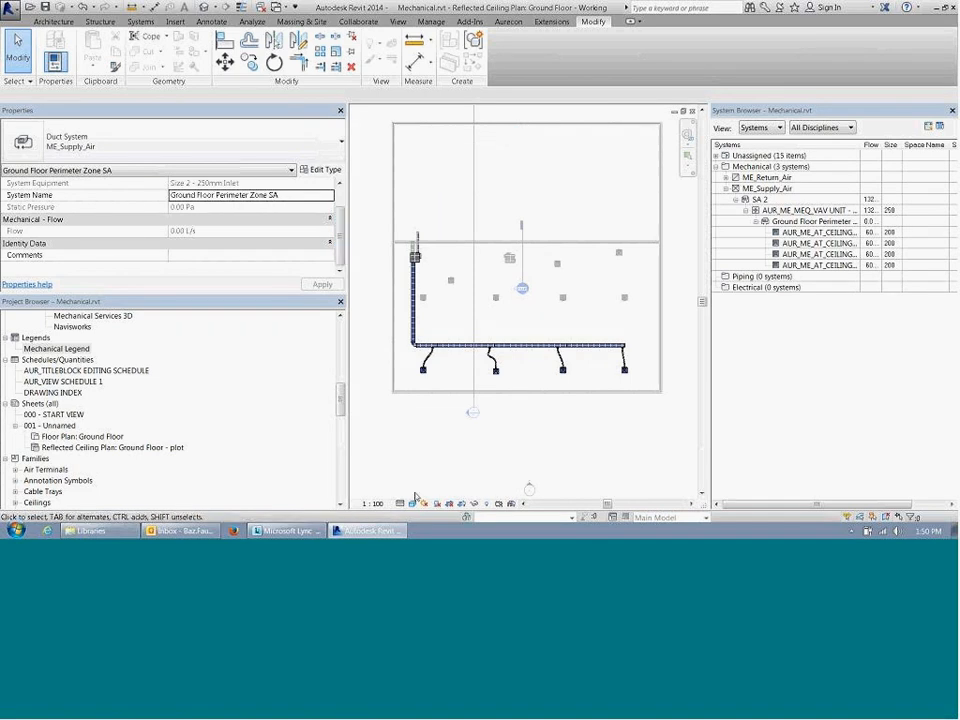
{"action": "key", "text": "Escape"}
Step: Select the leftmost connected supply diffuser and assign the VAV unit as the equipment serving its Ground Floor Perimeter Zone SA system
{"action": "scroll", "coordinate": [455, 376], "scroll_direction": "up", "scroll_amount": 3}
{"action": "left_click", "coordinate": [381, 362]}
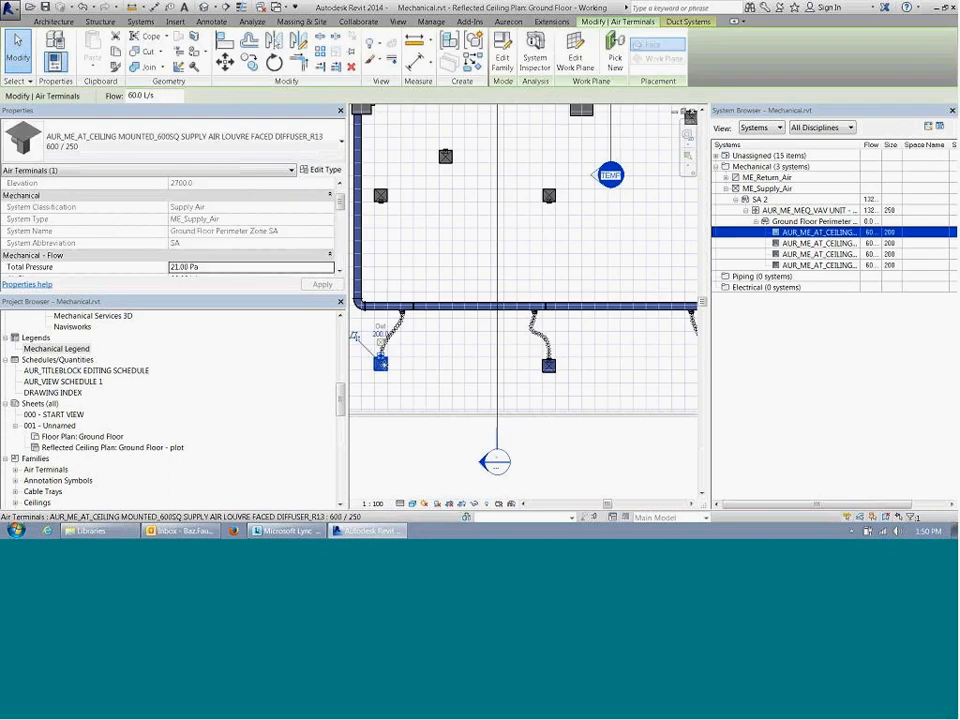
{"action": "middle_click_drag", "start_coordinate": [412, 364], "coordinate": [466, 380]}
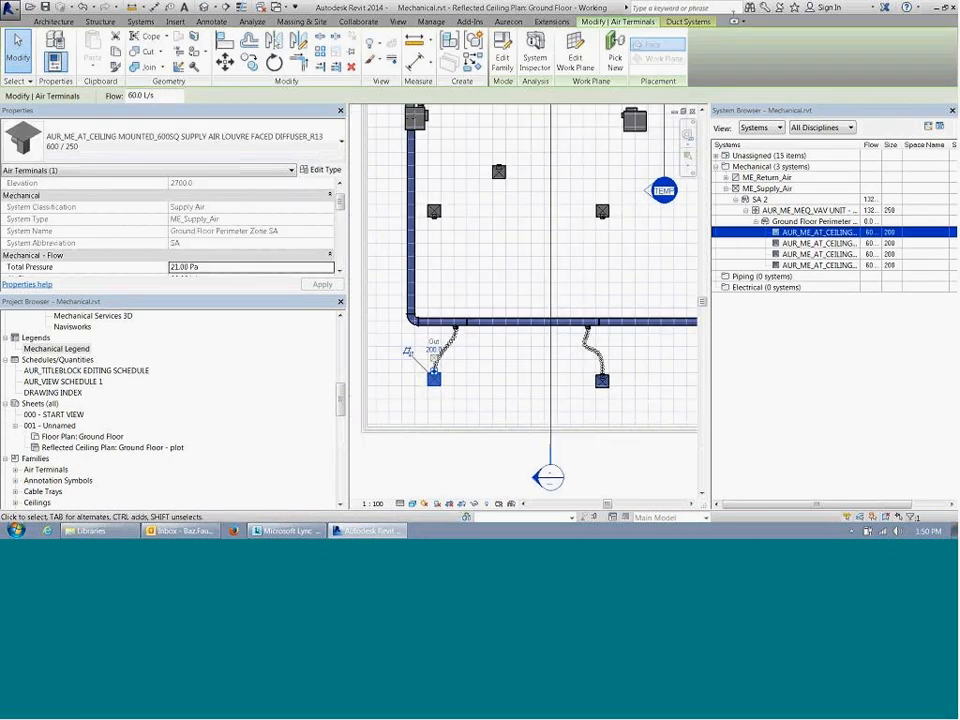
{"action": "left_click", "coordinate": [689, 22]}
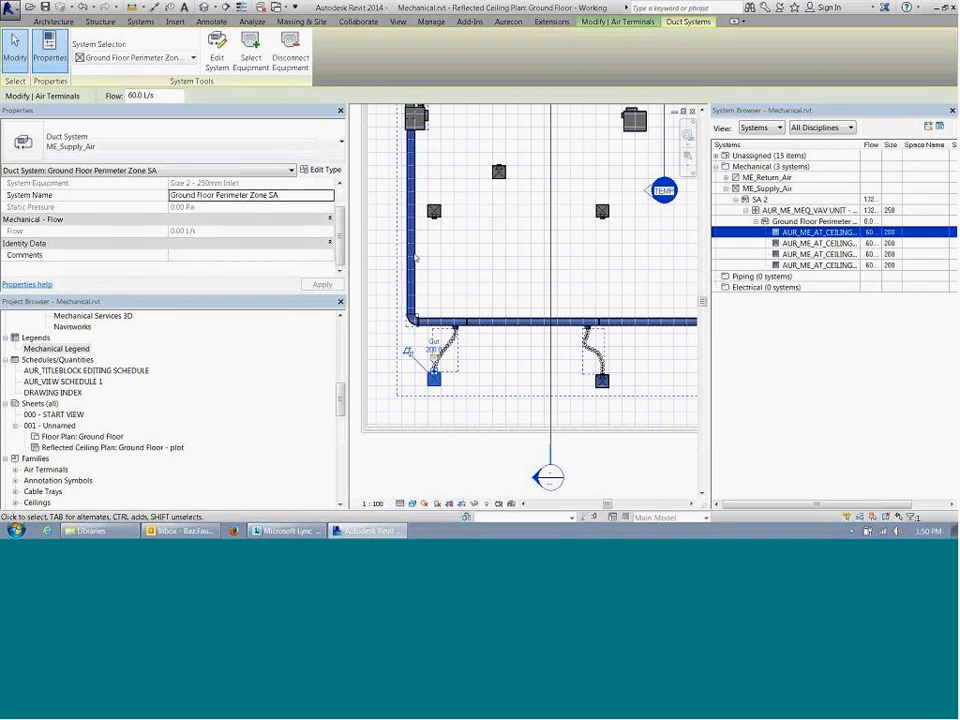
{"action": "left_click", "coordinate": [286, 72]}
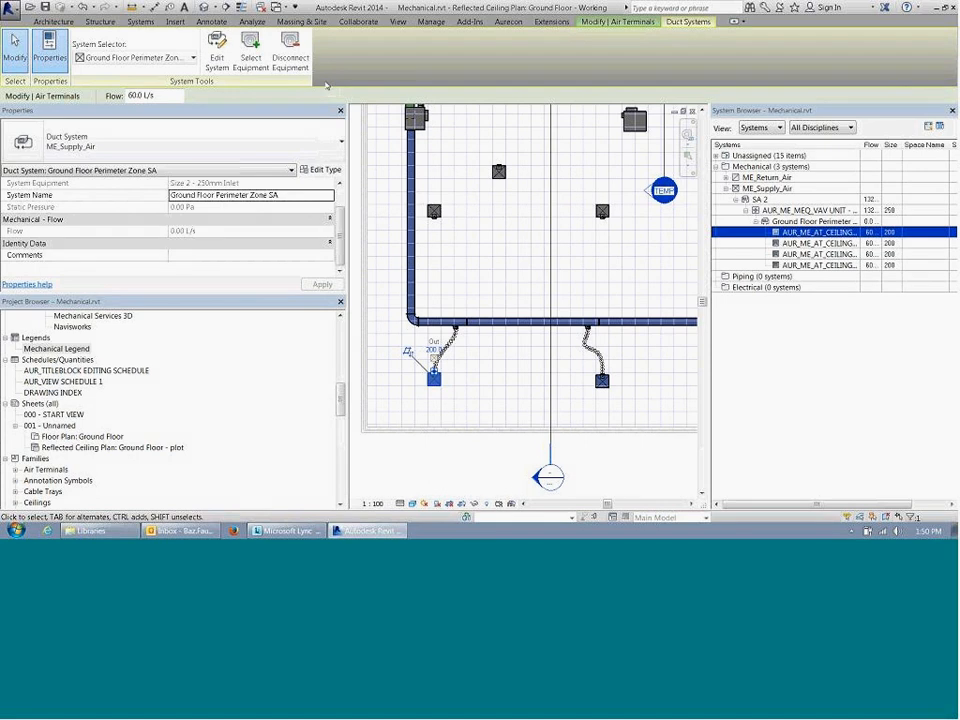
{"action": "left_click", "coordinate": [262, 65]}
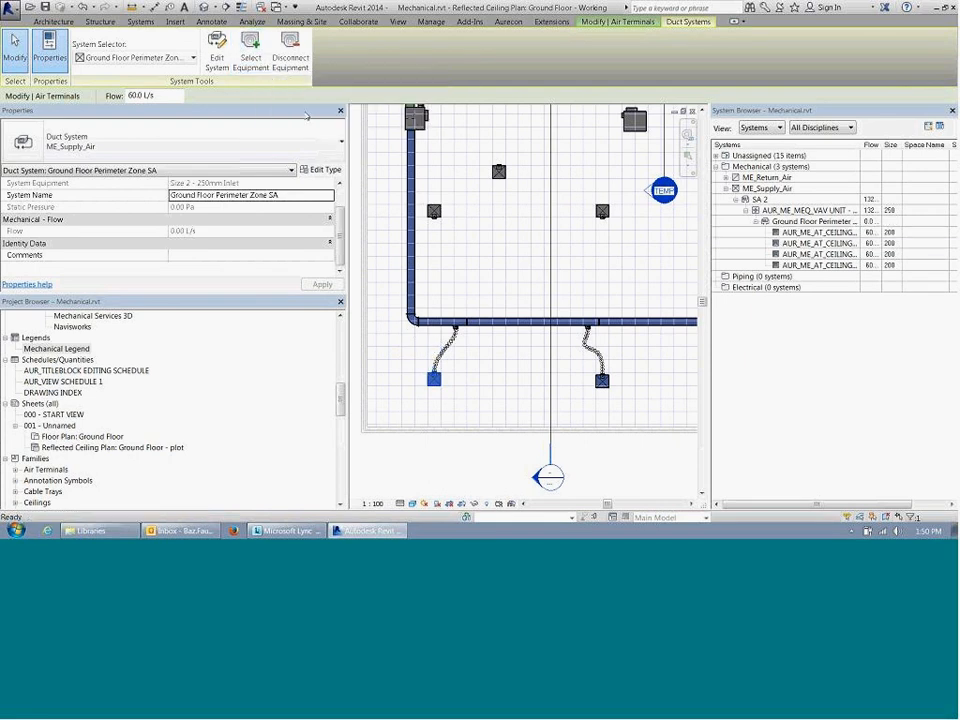
{"action": "left_click", "coordinate": [423, 125]}
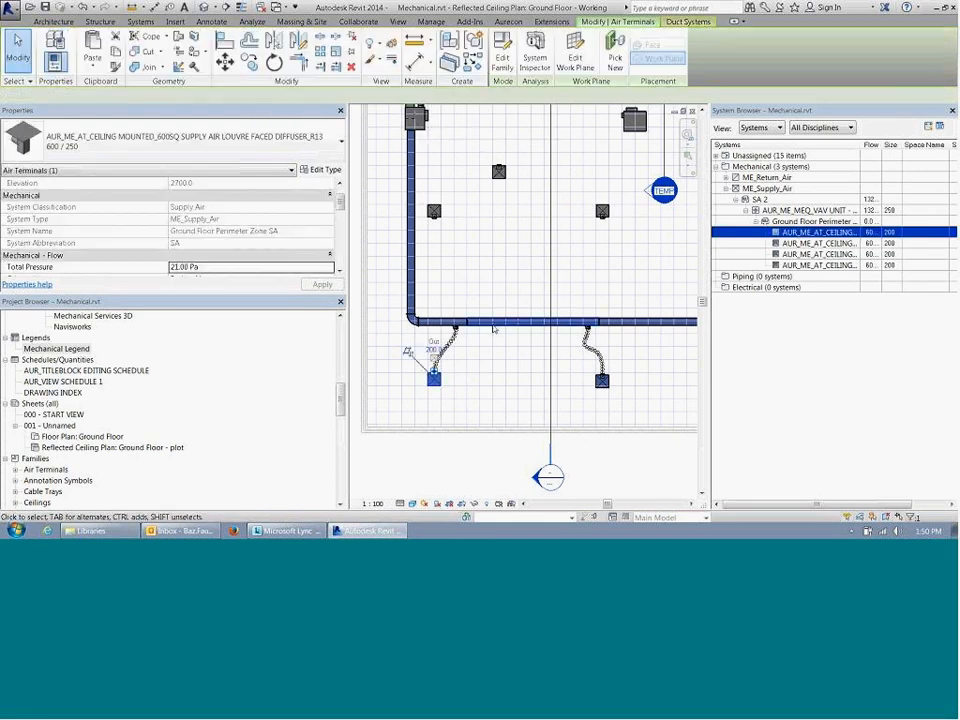
Step: Select the horizontal main duct section between the first two diffuser branches and review its flow properties
{"action": "key", "text": "Escape"}
{"action": "left_click", "coordinate": [526, 330]}
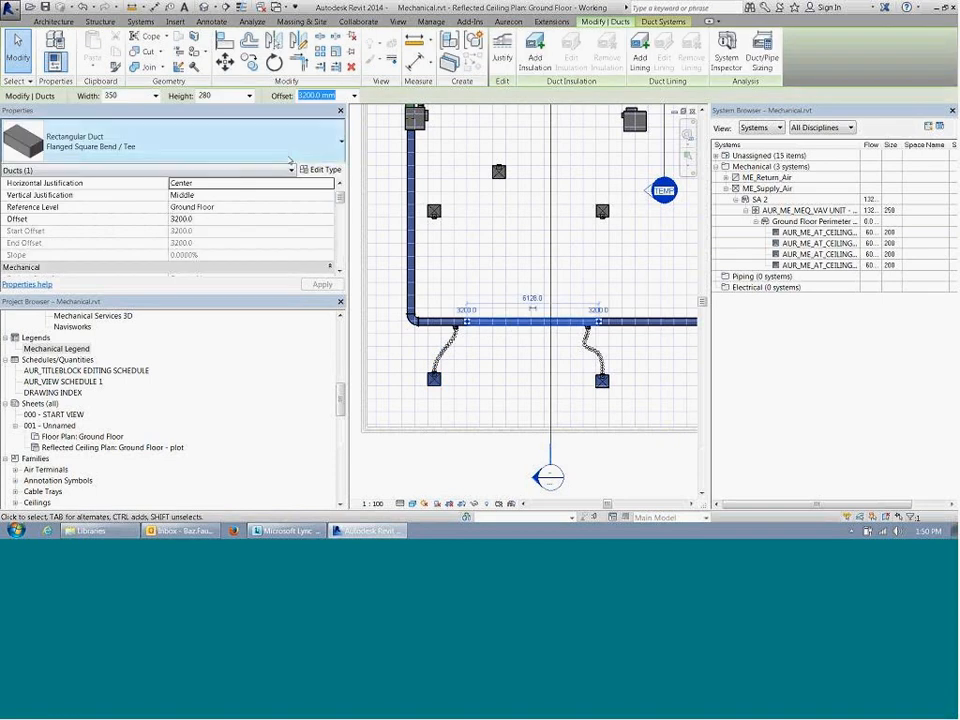
{"action": "scroll", "coordinate": [341, 227], "scroll_direction": "down", "scroll_amount": 5}
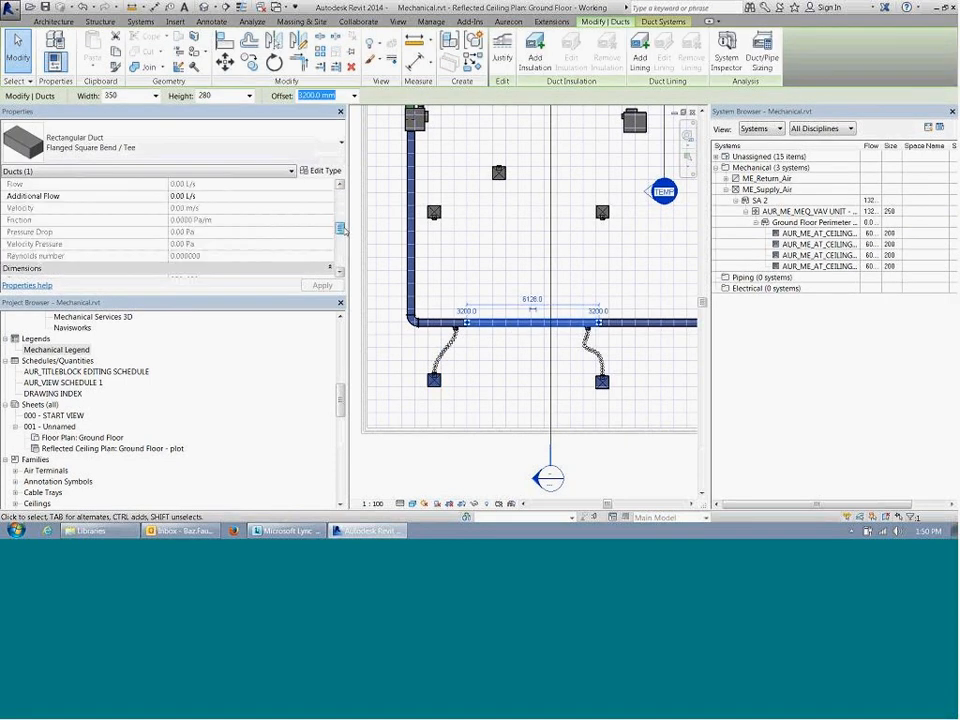
{"action": "middle_click_drag", "start_coordinate": [654, 351], "coordinate": [489, 317]}
{"action": "scroll", "coordinate": [250, 230], "scroll_direction": "up", "scroll_amount": 5}
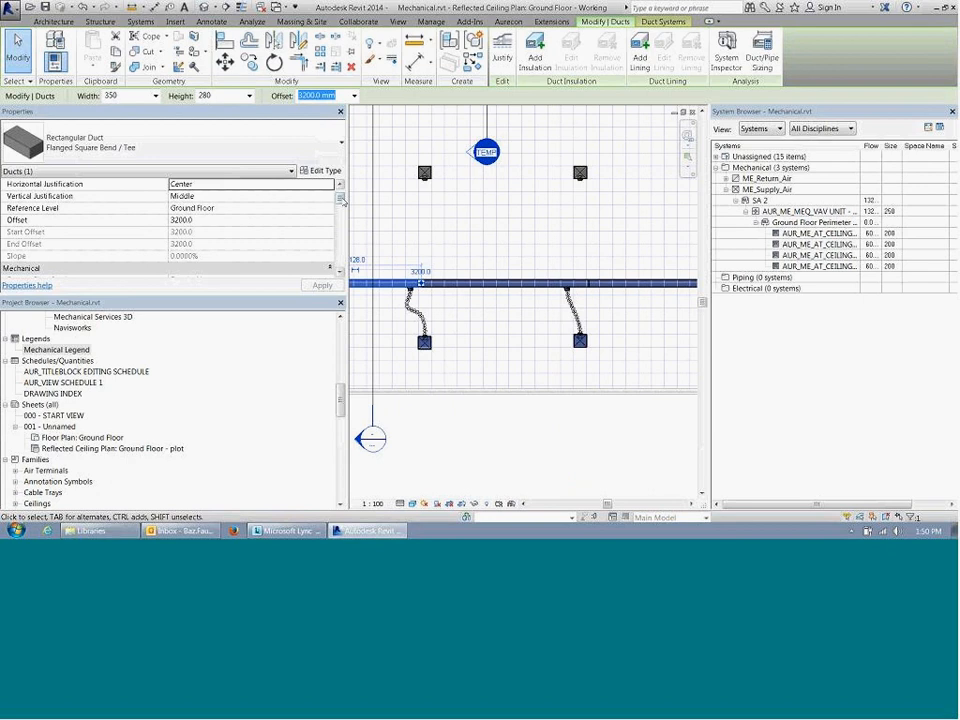
{"action": "scroll", "coordinate": [344, 230], "scroll_direction": "down", "scroll_amount": 5}
{"action": "scroll", "coordinate": [344, 230], "scroll_direction": "up", "scroll_amount": 5}
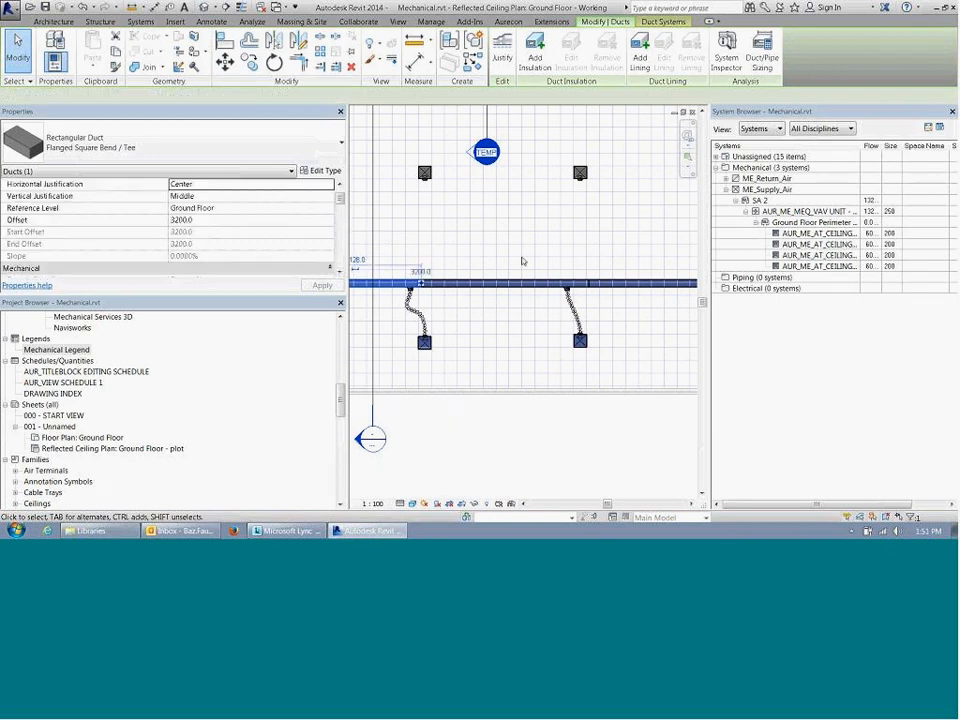
{"action": "scroll", "coordinate": [514, 281], "scroll_direction": "down", "scroll_amount": 3}
Step: Try to size the horizontal main duct by Velocity only at 5.1 m/s, with Calculated Size Only branch sizing
{"action": "left_click", "coordinate": [509, 283]}
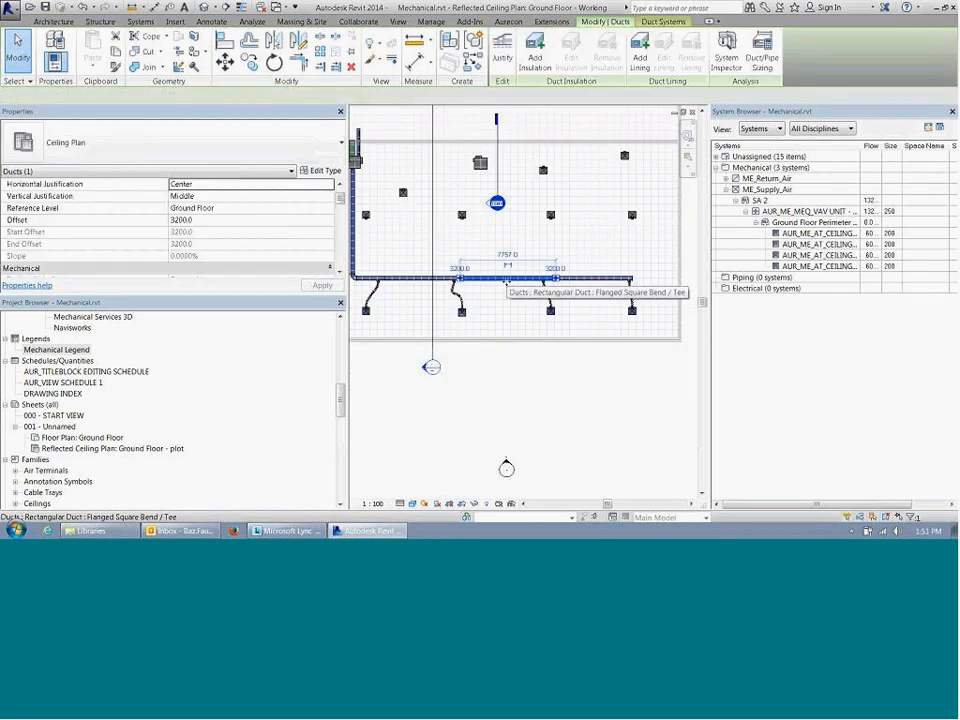
{"action": "left_click", "coordinate": [762, 55]}
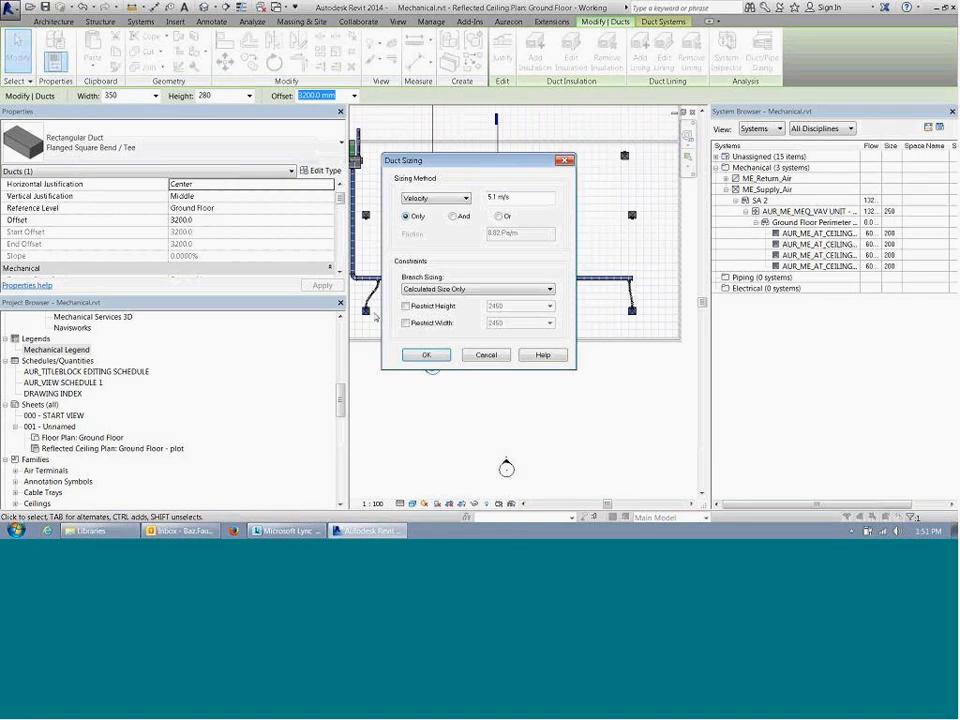
{"action": "left_click", "coordinate": [426, 355]}
{"action": "left_click", "coordinate": [450, 387]}
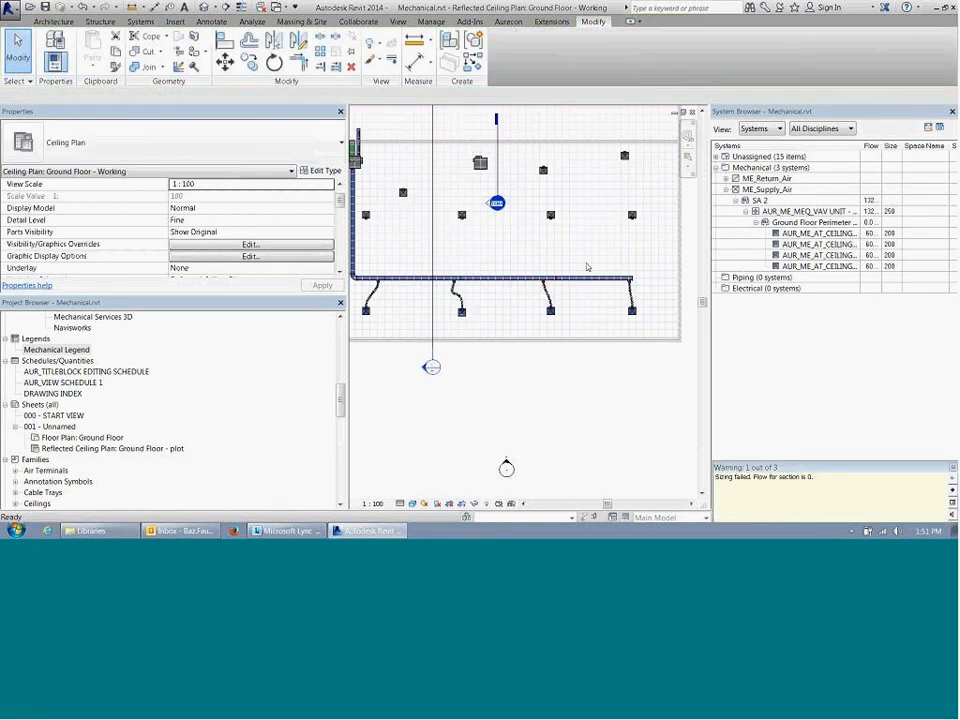
Step: Select the whole duct network from the third diffuser, then review the VAV unit's flow in the System Browser with a wider Flow column
{"action": "scroll", "coordinate": [430, 275], "scroll_direction": "up", "scroll_amount": 3}
{"action": "key", "text": "Tab"}
{"action": "key", "text": "Tab"}
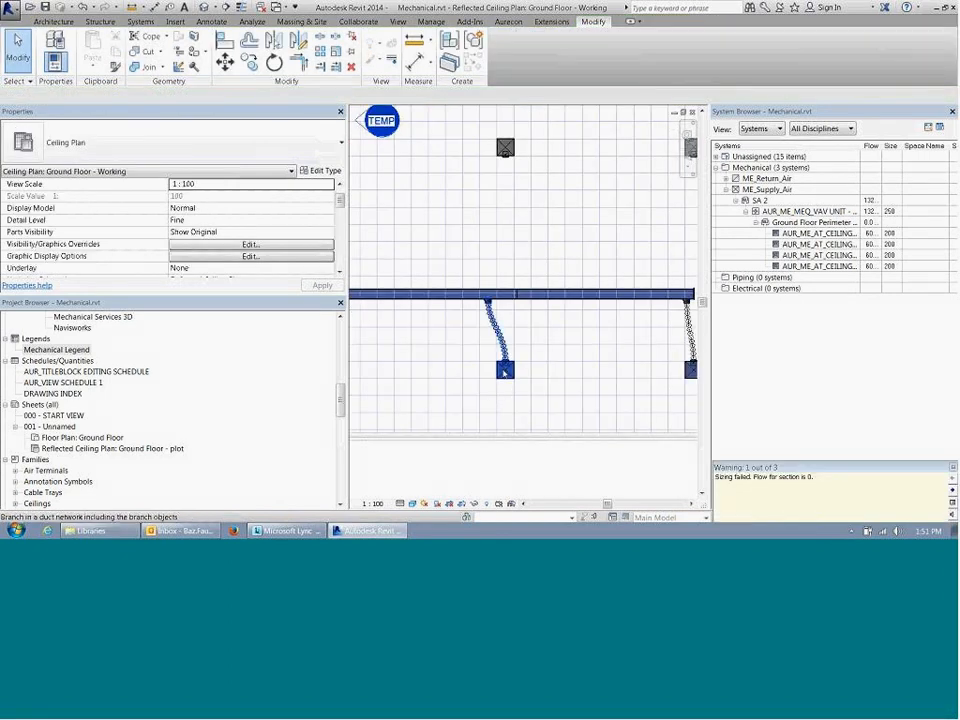
{"action": "left_click", "coordinate": [505, 370]}
{"action": "scroll", "coordinate": [436, 290], "scroll_direction": "down", "scroll_amount": 2}
{"action": "middle_click_drag", "start_coordinate": [436, 290], "coordinate": [514, 346]}
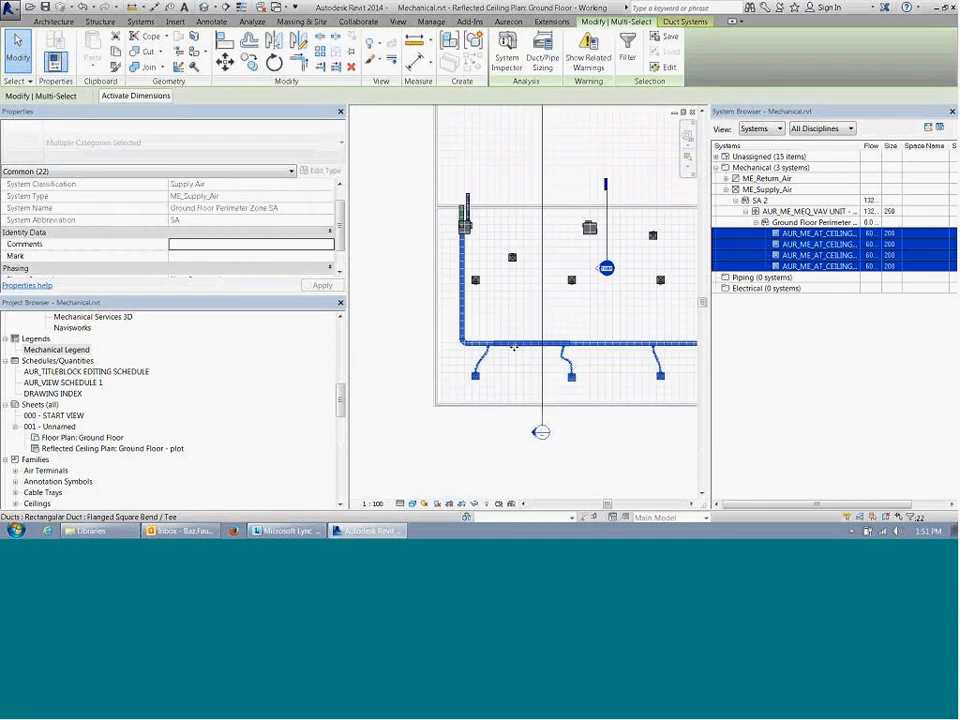
{"action": "left_click_drag", "start_coordinate": [880, 146], "coordinate": [896, 146]}
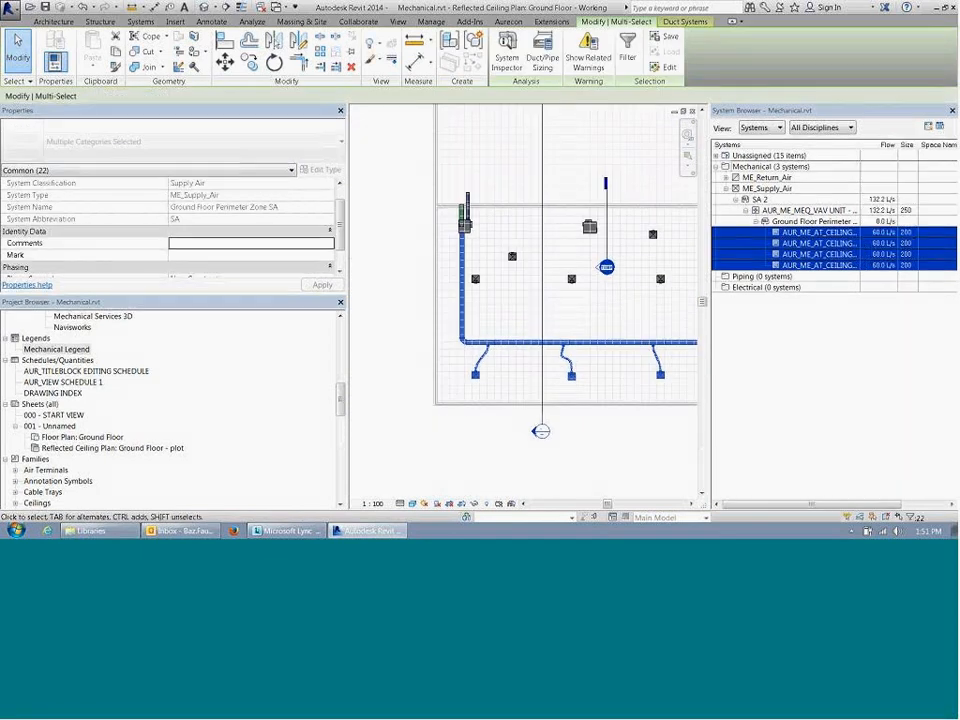
{"action": "left_click", "coordinate": [905, 211]}
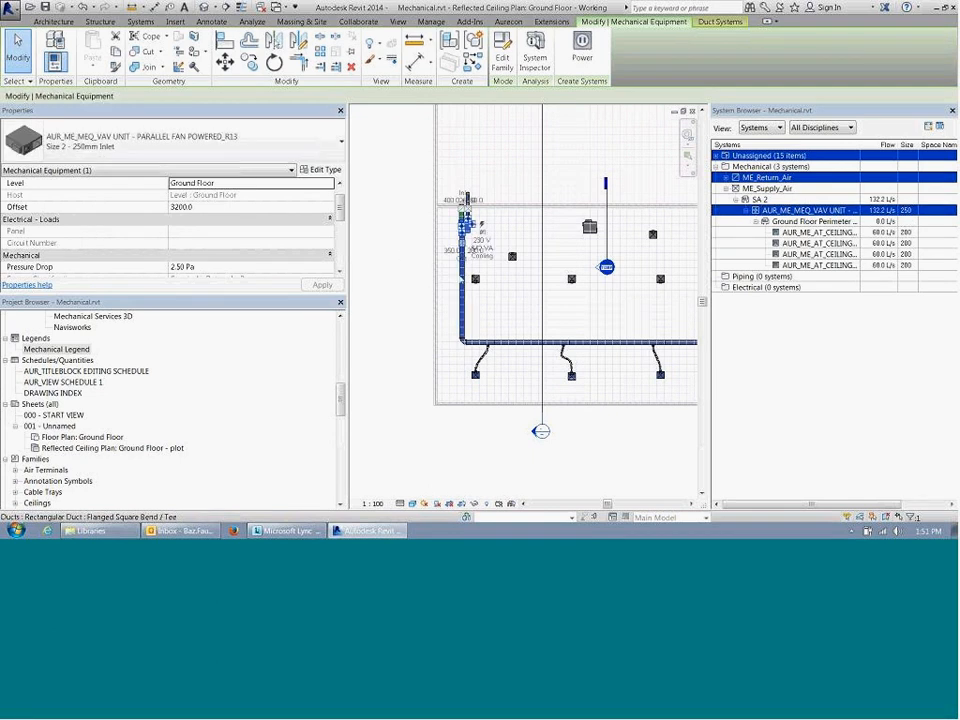
Step: Pull the vertical main duct's upper end away from the VAV unit, making the duct run about 8000 mm long
{"action": "left_click", "coordinate": [461, 274]}
{"action": "scroll", "coordinate": [461, 274], "scroll_direction": "up", "scroll_amount": 3}
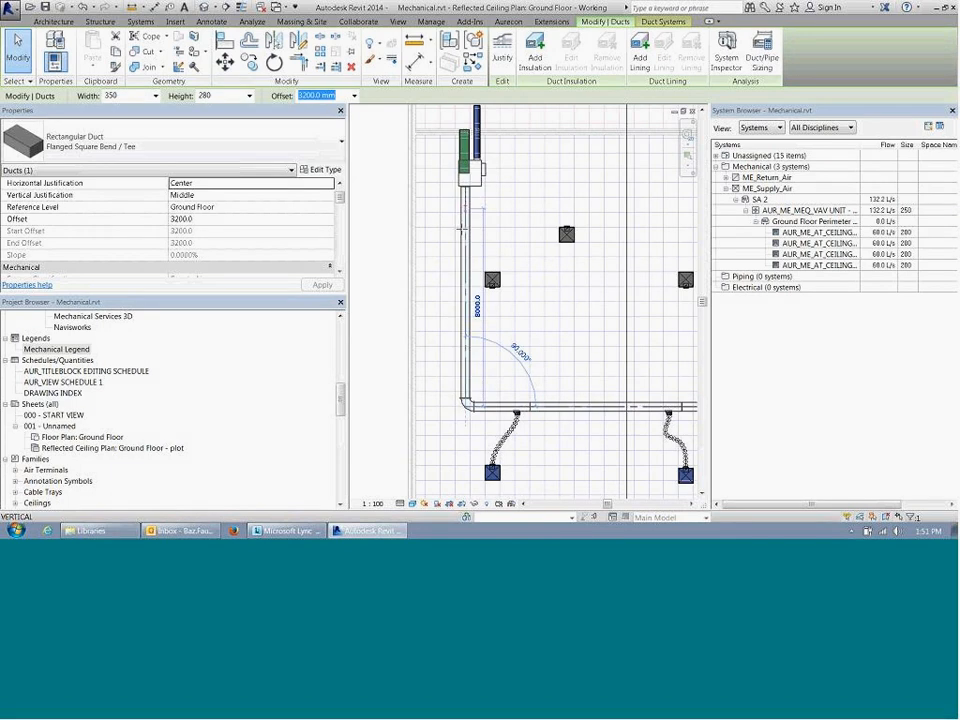
{"action": "key", "text": "Escape"}
Step: Select the short horizontal duct section beside the elbow and review its flow properties
{"action": "left_click", "coordinate": [500, 407]}
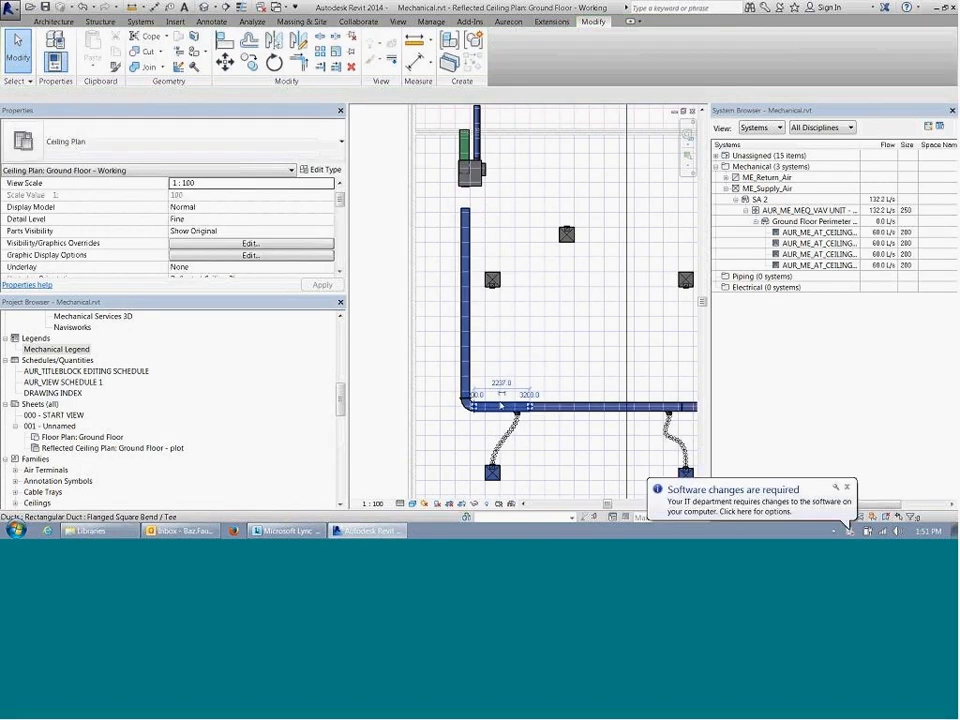
{"action": "scroll", "coordinate": [330, 230], "scroll_direction": "down", "scroll_amount": 6}
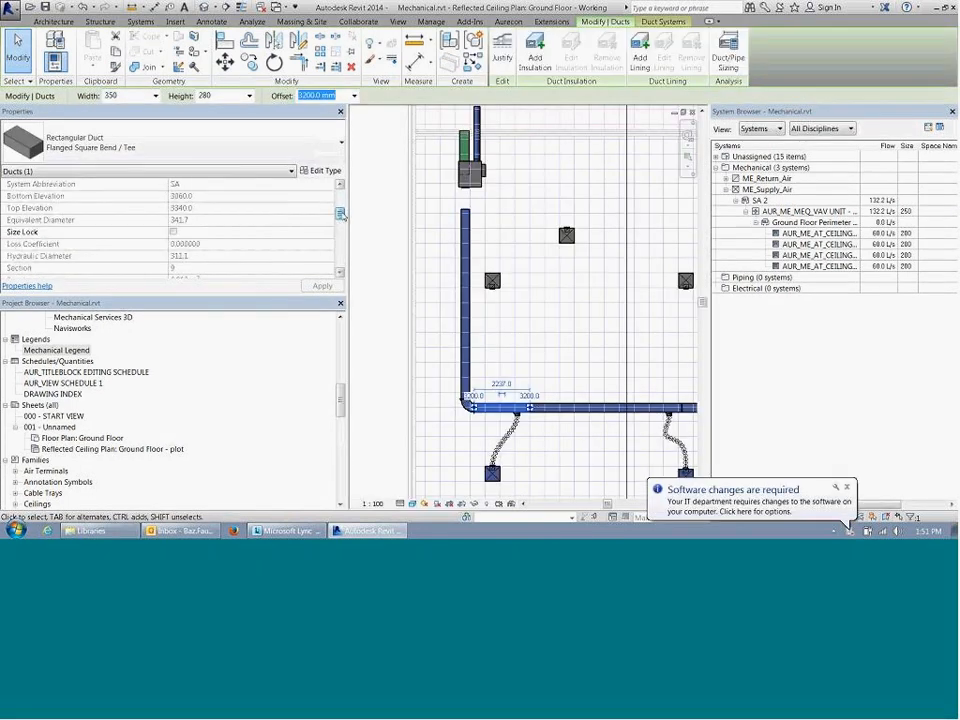
{"action": "left_click_drag", "start_coordinate": [343, 219], "coordinate": [343, 229]}
{"action": "left_click", "coordinate": [480, 238]}
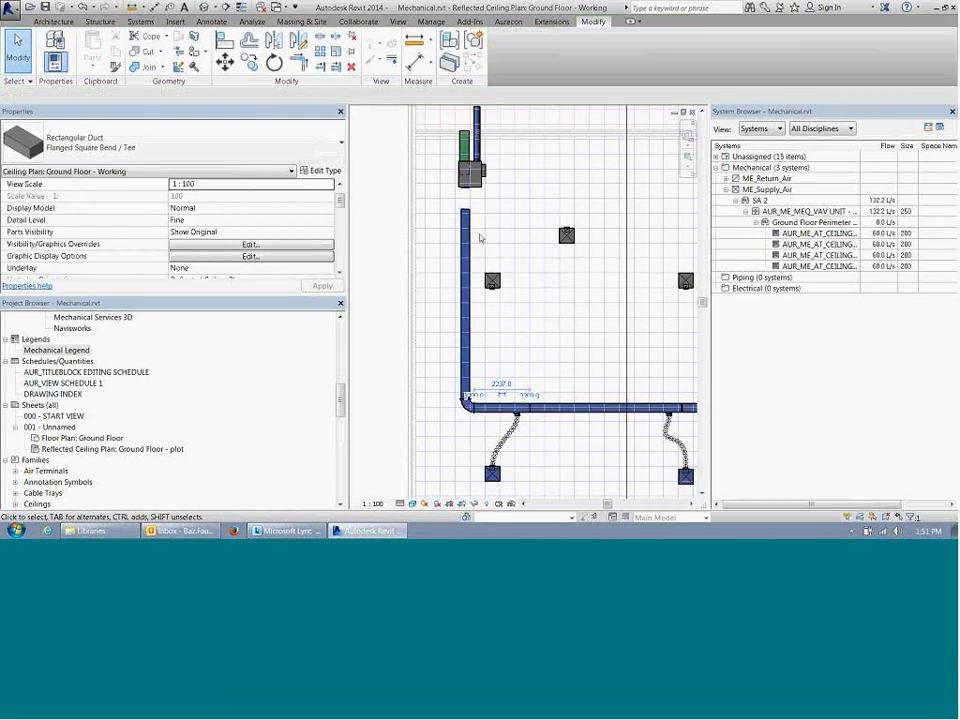
Step: Extend the vertical main duct's upper end back to the VAV unit's outlet connector
{"action": "middle_click_drag", "start_coordinate": [475, 188], "coordinate": [463, 235]}
{"action": "scroll", "coordinate": [463, 235], "scroll_direction": "up", "scroll_amount": 2}
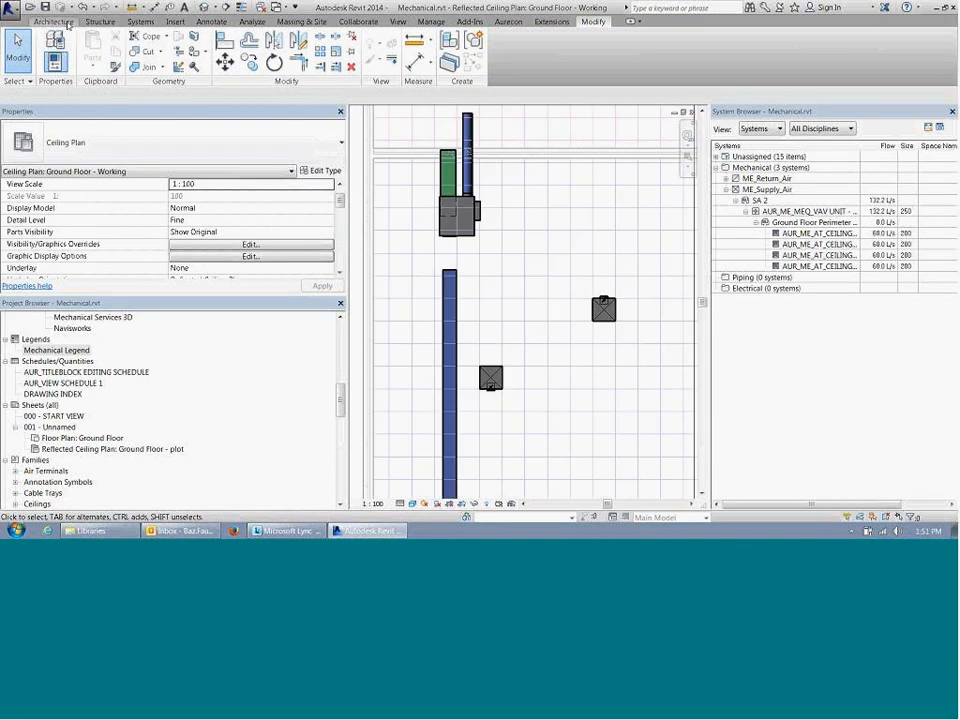
{"action": "left_click", "coordinate": [447, 284]}
{"action": "left_click_drag", "start_coordinate": [449, 269], "coordinate": [450, 236]}
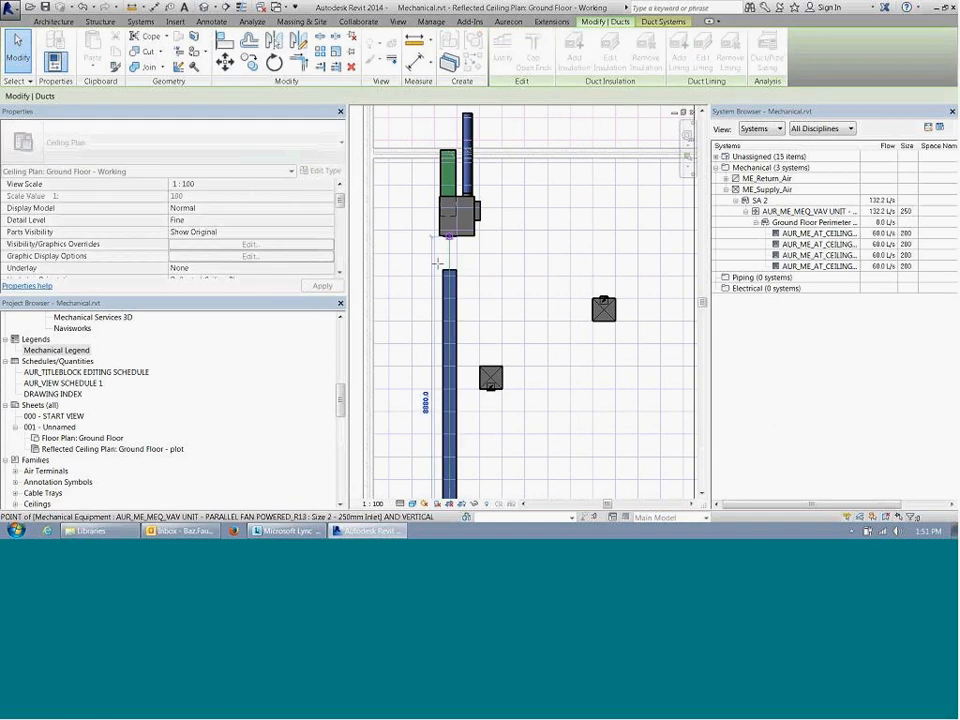
{"action": "key", "text": "Escape"}
Step: Disconnect the vertical main duct from the VAV unit by pulling its upper end a short distance below the unit
{"action": "scroll", "coordinate": [443, 280], "scroll_direction": "down", "scroll_amount": 3}
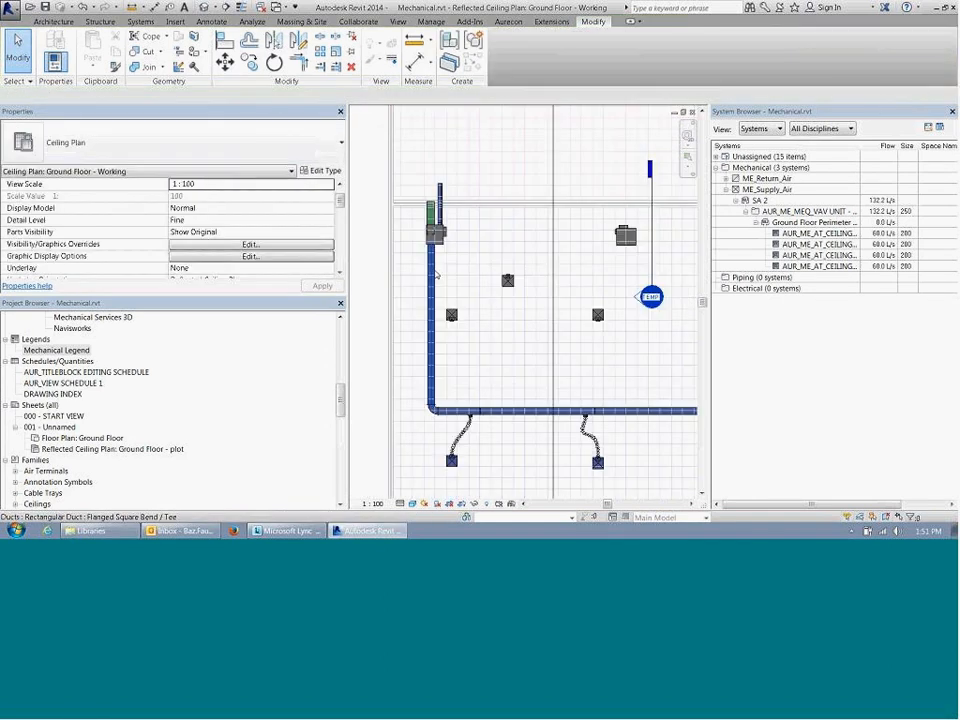
{"action": "middle_click_drag", "start_coordinate": [576, 424], "coordinate": [567, 387]}
{"action": "left_click", "coordinate": [436, 391]}
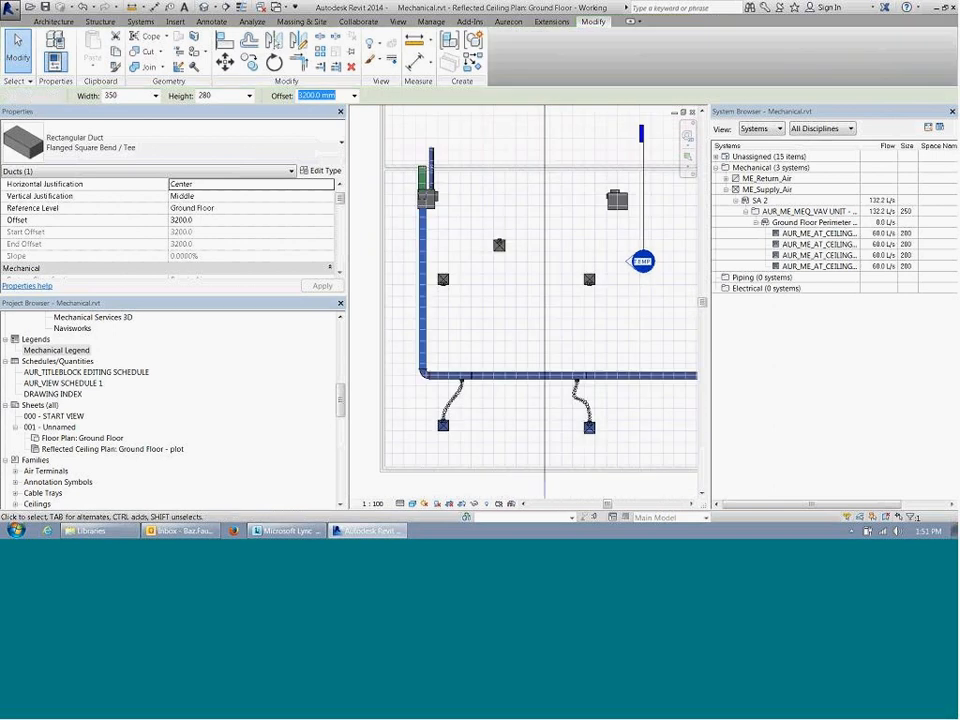
{"action": "scroll", "coordinate": [435, 391], "scroll_direction": "up", "scroll_amount": 2}
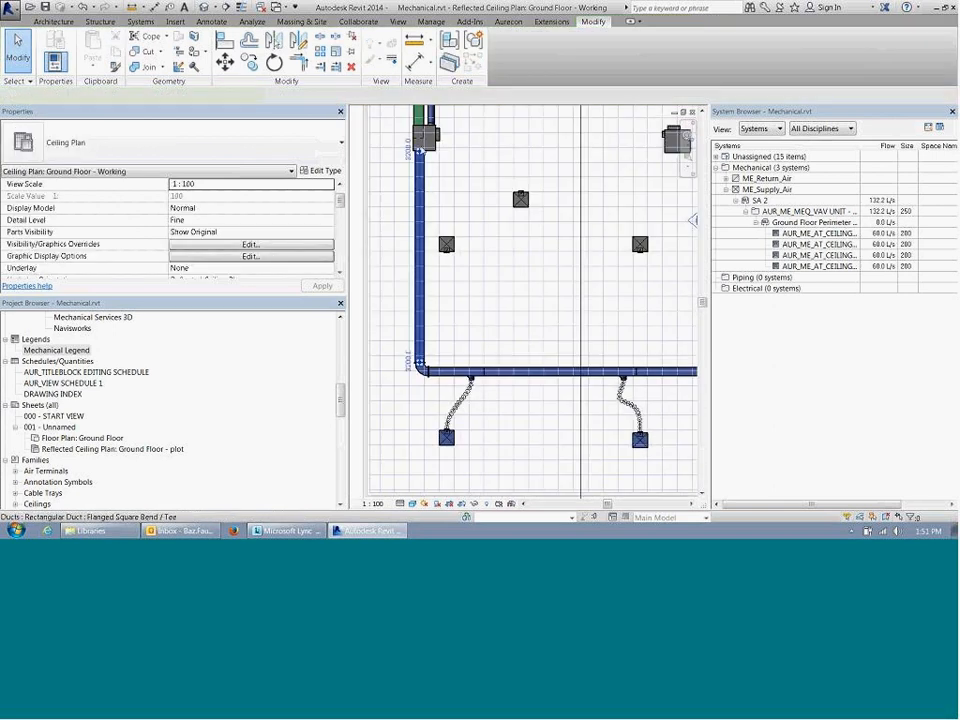
{"action": "left_click", "coordinate": [422, 195]}
{"action": "left_click_drag", "start_coordinate": [417, 192], "coordinate": [417, 192]}
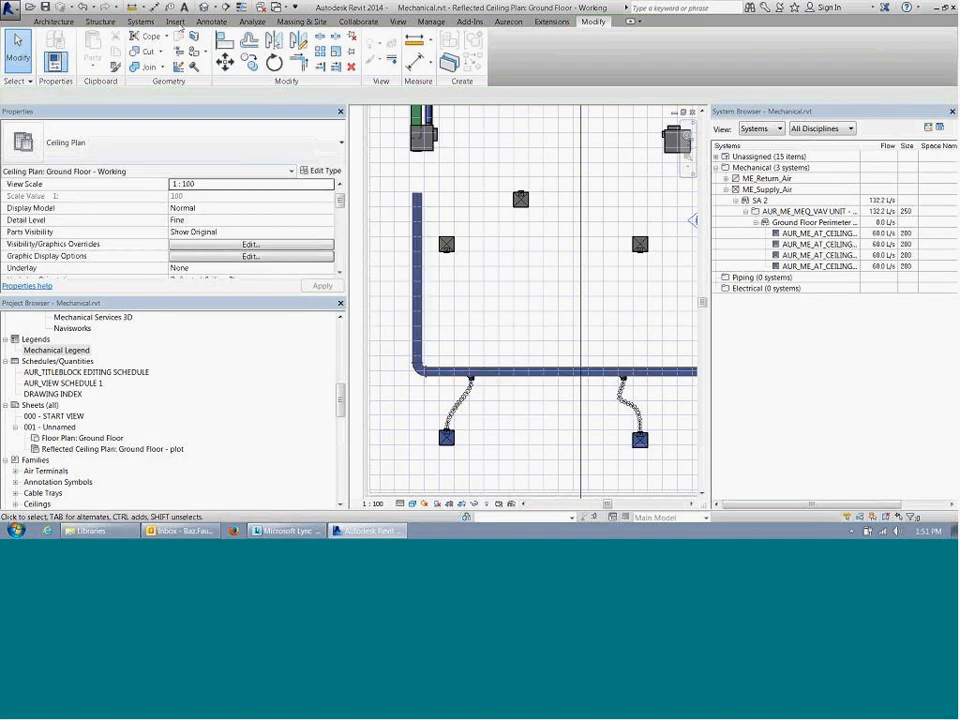
Step: Place a 470 LPS ceiling ducted CHW fan coil unit at offset 3300 between the VAV unit and the main duct's open end
{"action": "left_click", "coordinate": [142, 22]}
{"action": "left_click", "coordinate": [341, 45]}
{"action": "left_click", "coordinate": [213, 138]}
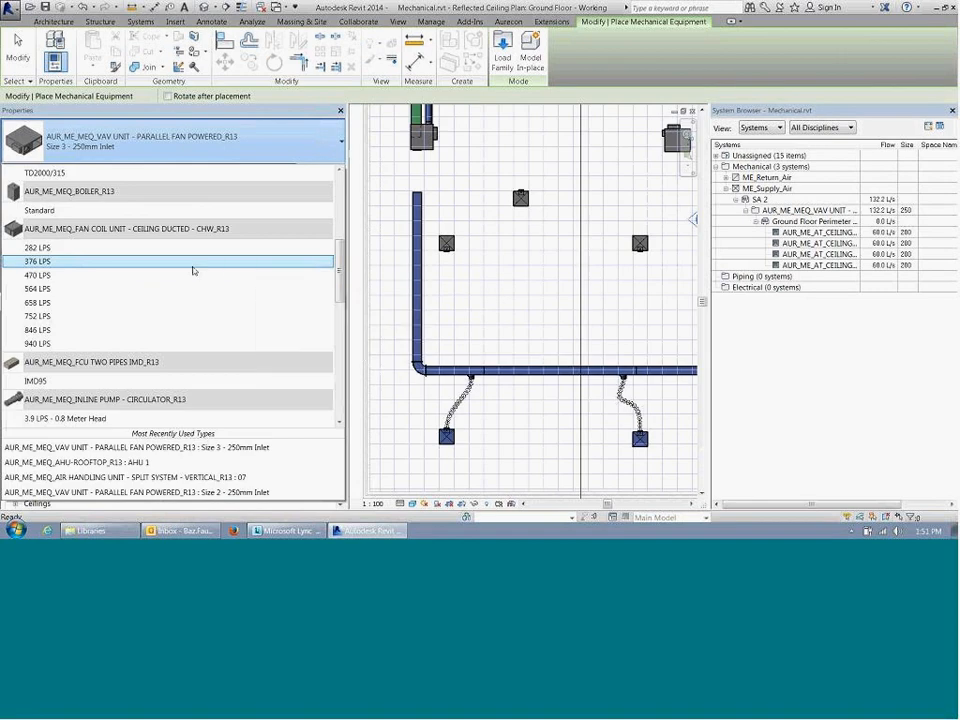
{"action": "left_click", "coordinate": [194, 275]}
{"action": "scroll", "coordinate": [423, 168], "scroll_direction": "up", "scroll_amount": 3}
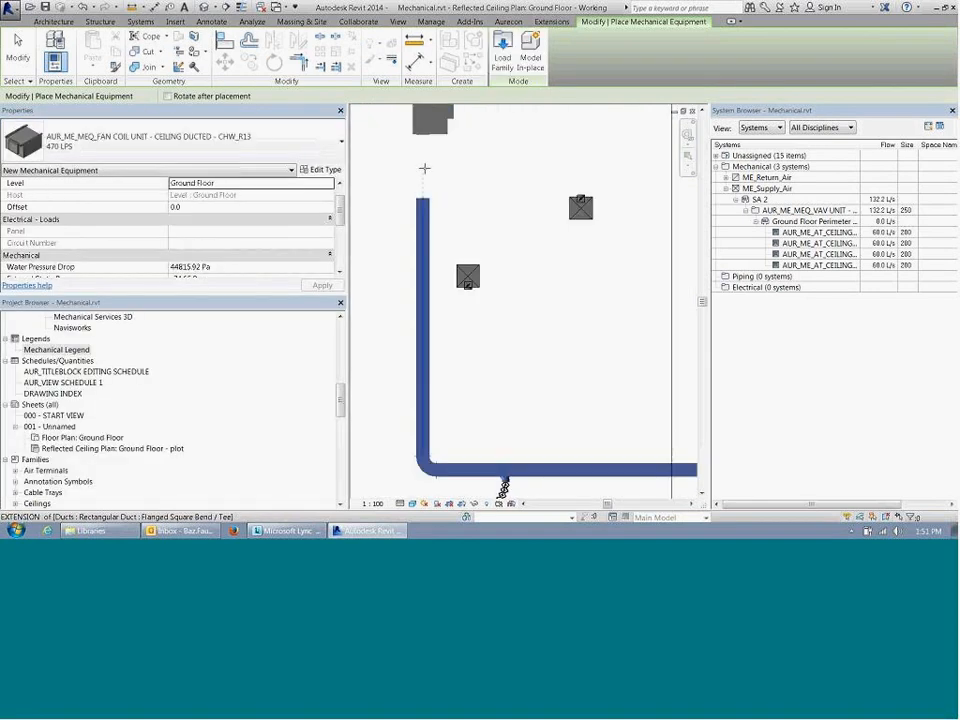
{"action": "left_click", "coordinate": [198, 207]}
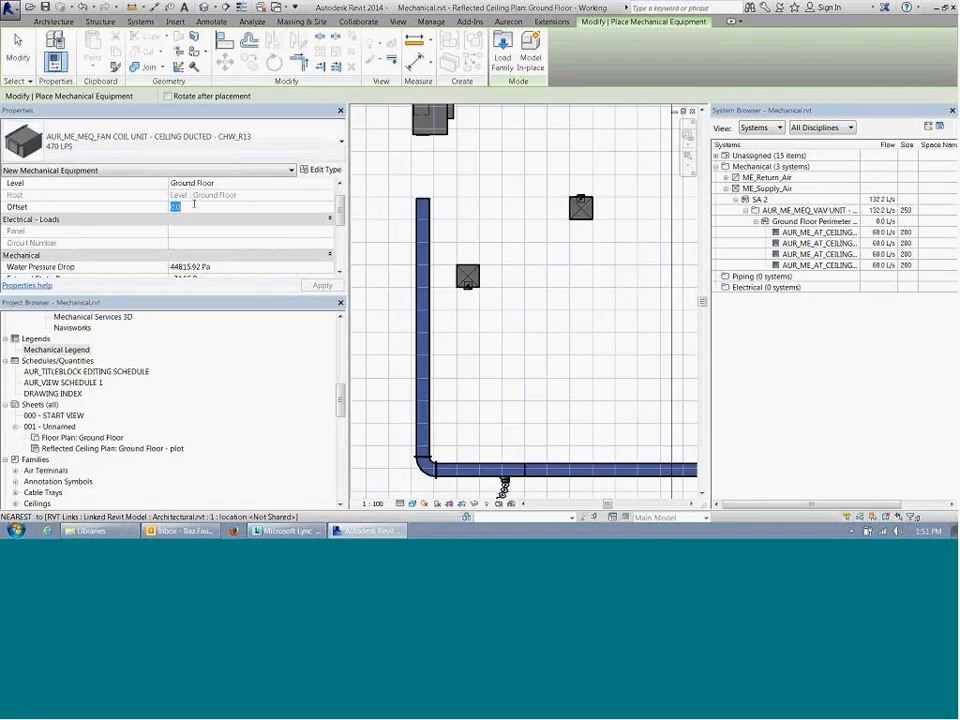
{"action": "type", "text": "2800"}
{"action": "key", "text": "Return"}
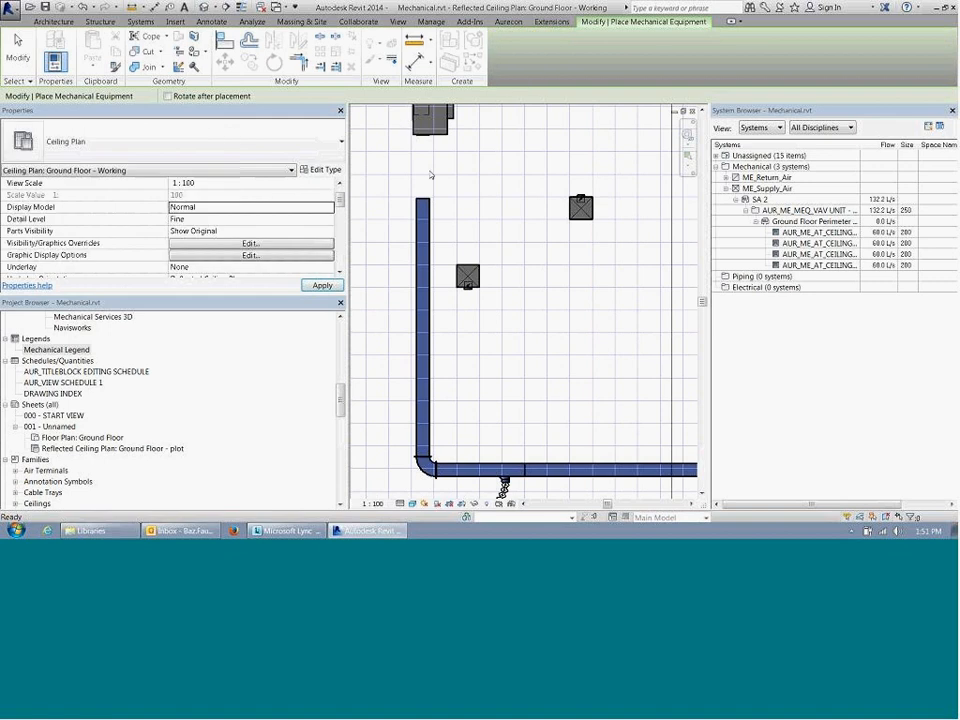
{"action": "left_click", "coordinate": [433, 168]}
{"action": "key", "text": "Escape"}
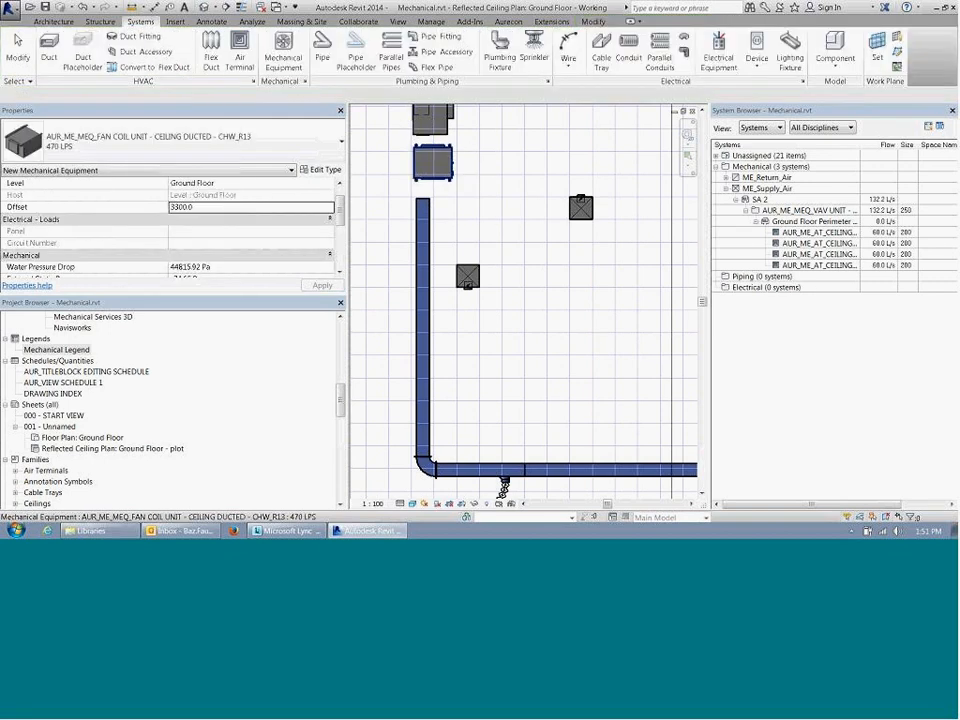
{"action": "left_click", "coordinate": [423, 176]}
{"action": "scroll", "coordinate": [423, 177], "scroll_direction": "up", "scroll_amount": 2}
{"action": "key", "text": "Escape"}
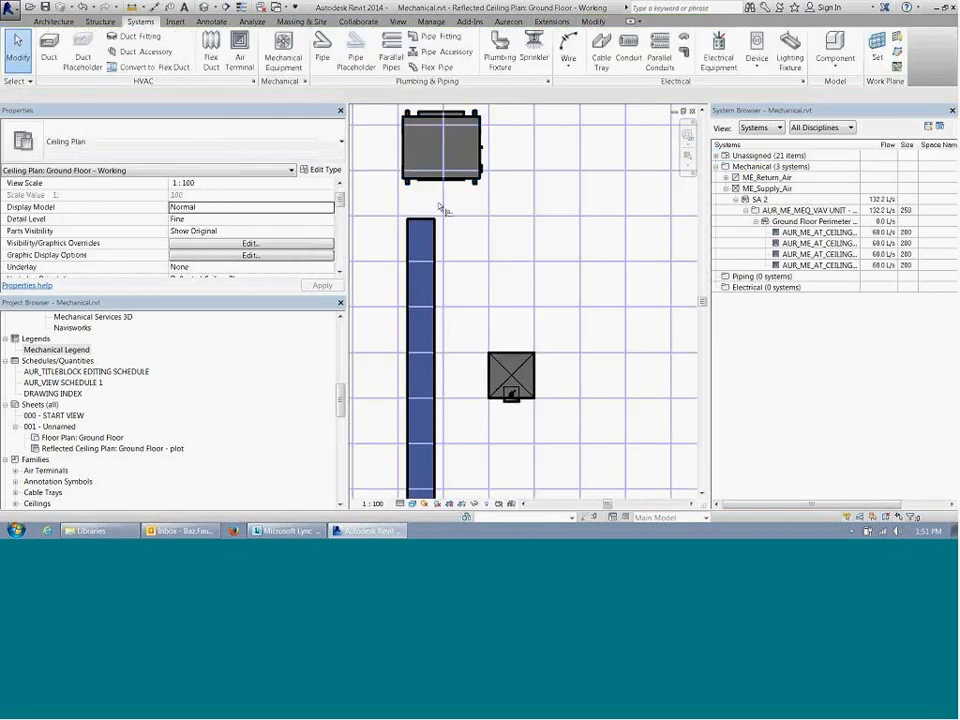
{"action": "key", "text": "a"}
{"action": "key", "text": "l"}
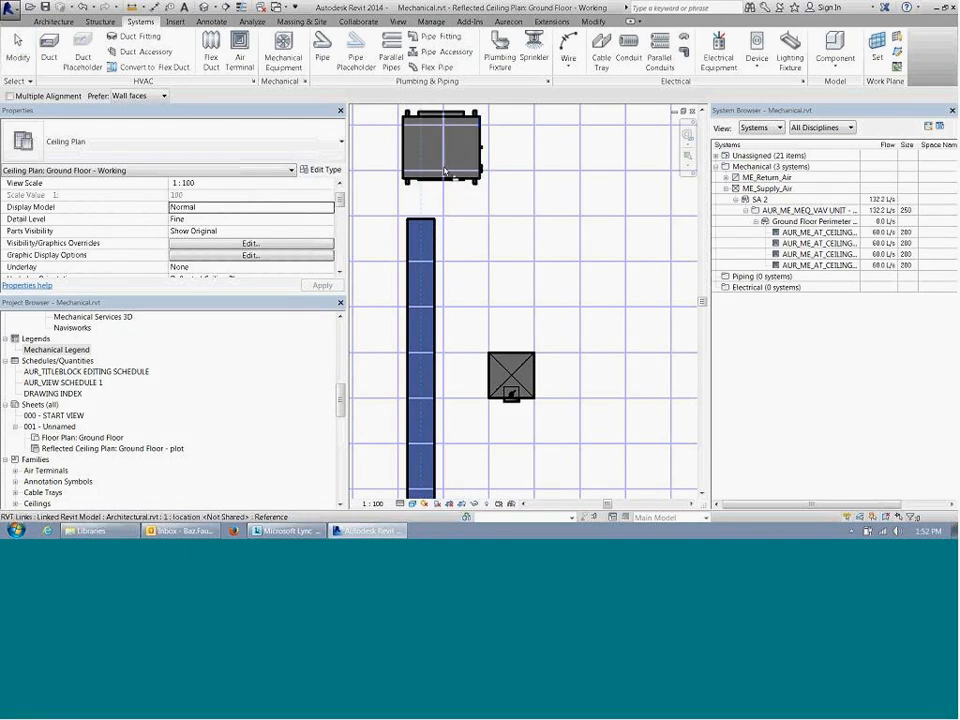
{"action": "left_click", "coordinate": [452, 176]}
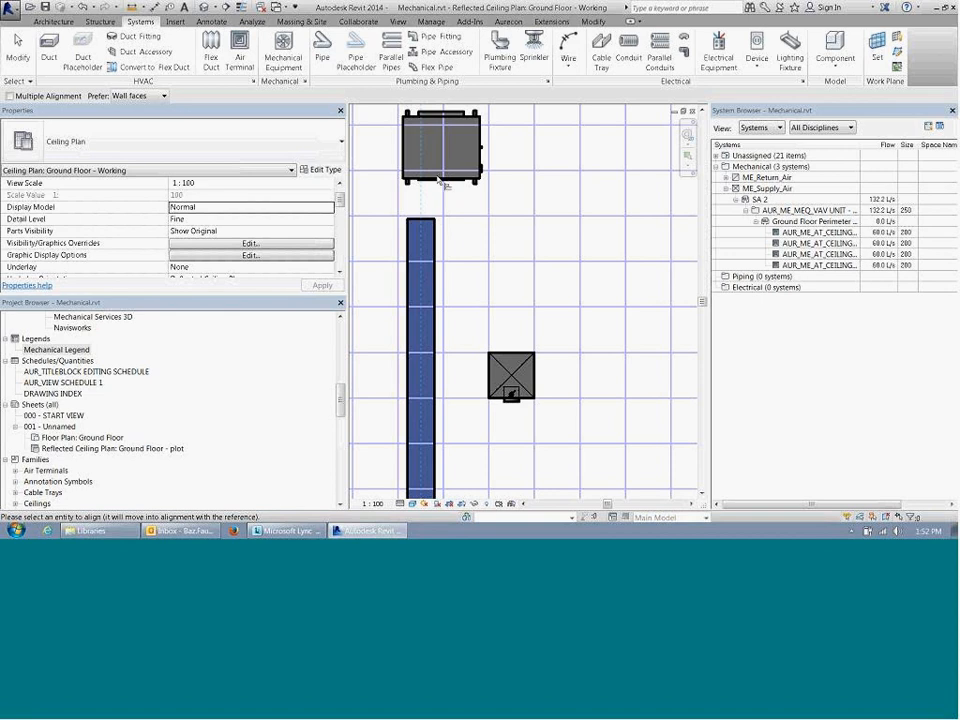
{"action": "key", "text": "Escape"}
{"action": "key", "text": "Escape"}
Step: Move the fan coil unit onto the vertical main duct's open upper end to connect them, and check the connected run
{"action": "left_click_drag", "start_coordinate": [440, 182], "coordinate": [421, 222]}
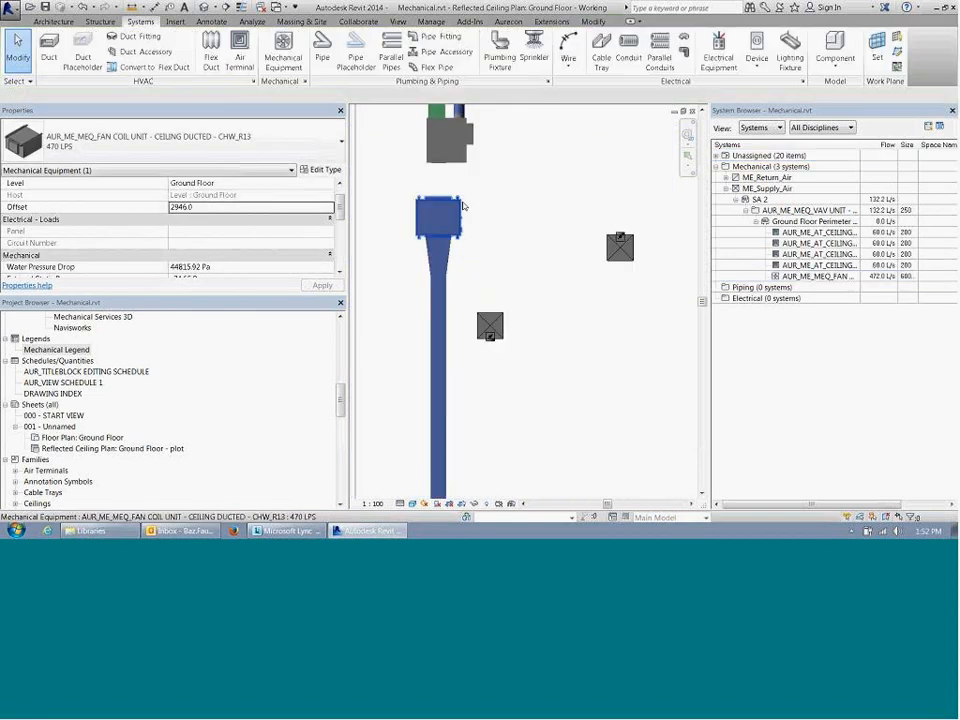
{"action": "left_click", "coordinate": [458, 222]}
{"action": "scroll", "coordinate": [458, 222], "scroll_direction": "up", "scroll_amount": 2}
{"action": "left_click", "coordinate": [441, 252]}
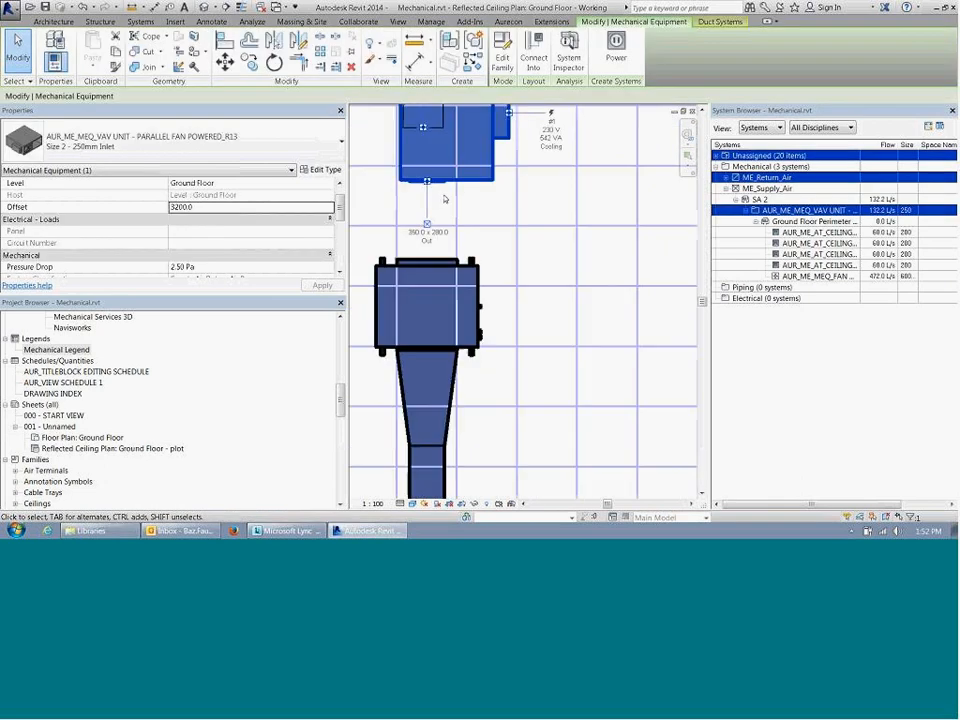
{"action": "scroll", "coordinate": [443, 229], "scroll_direction": "down", "scroll_amount": 3}
{"action": "left_click", "coordinate": [451, 286]}
{"action": "middle_click_drag", "start_coordinate": [451, 286], "coordinate": [426, 197]}
{"action": "left_click", "coordinate": [416, 223]}
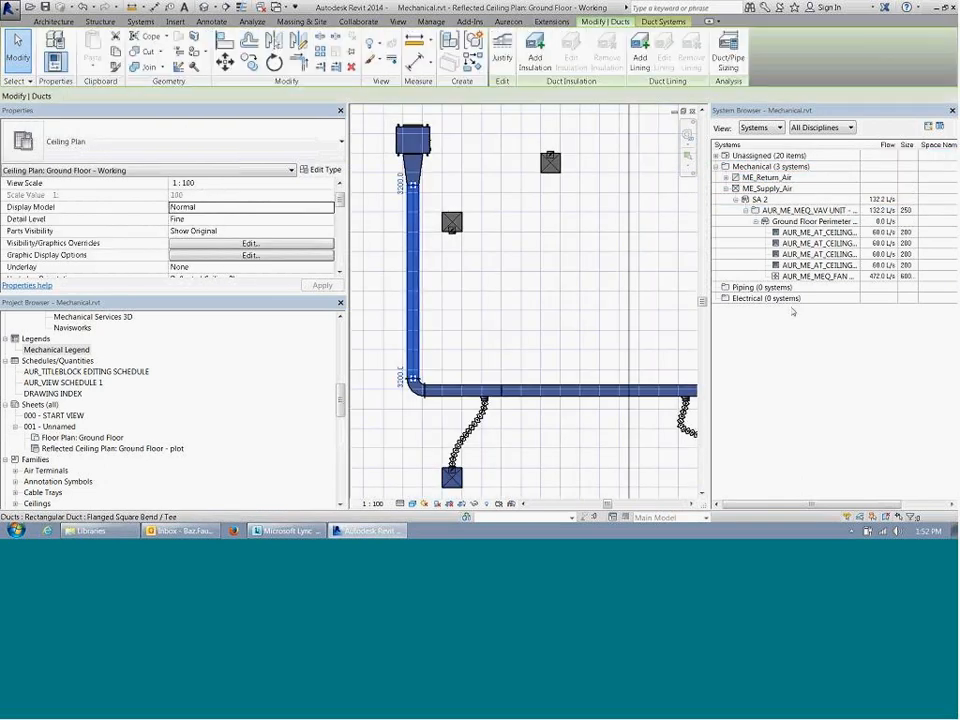
{"action": "left_click", "coordinate": [501, 287]}
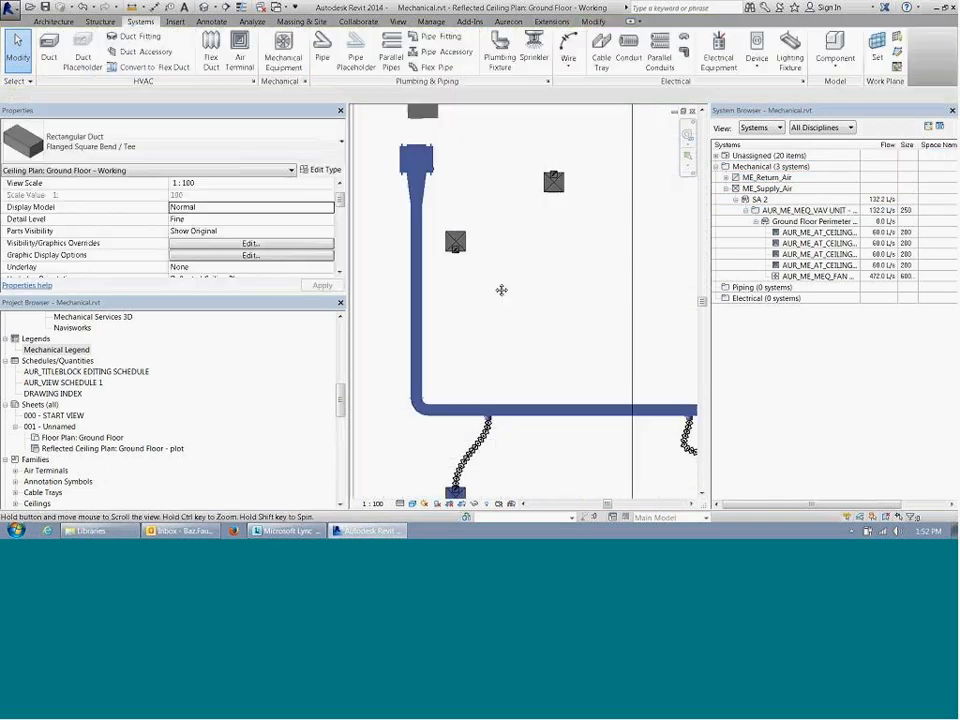
{"action": "scroll", "coordinate": [495, 468], "scroll_direction": "down", "scroll_amount": 2}
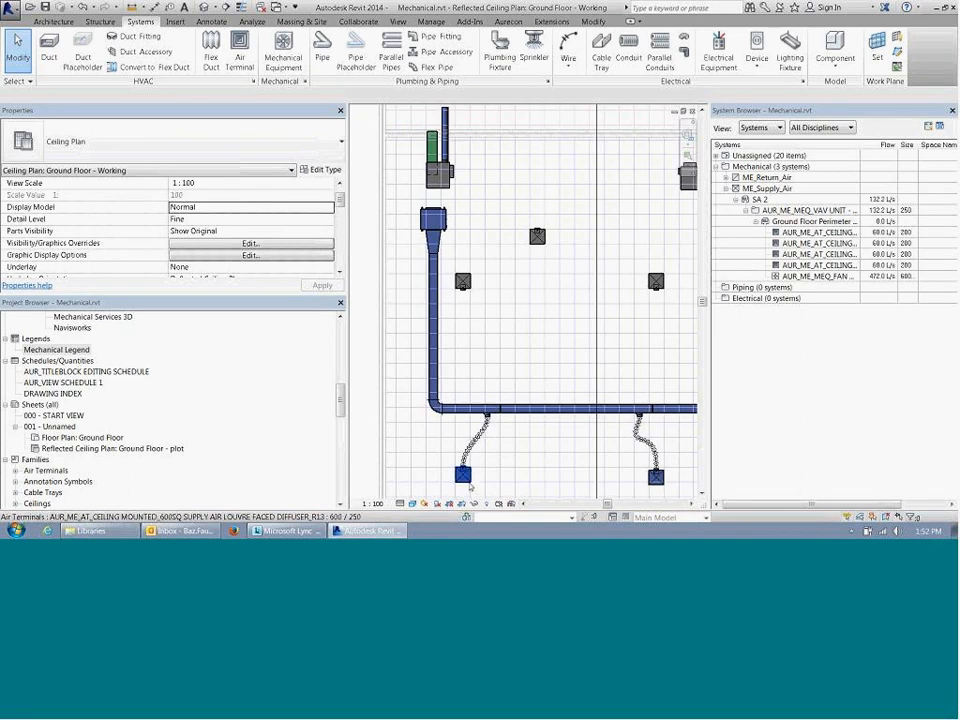
Step: Edit the Ground Floor Perimeter Zone SA duct system so the 470 LPS fan coil unit is its system equipment
{"action": "left_click", "coordinate": [463, 474]}
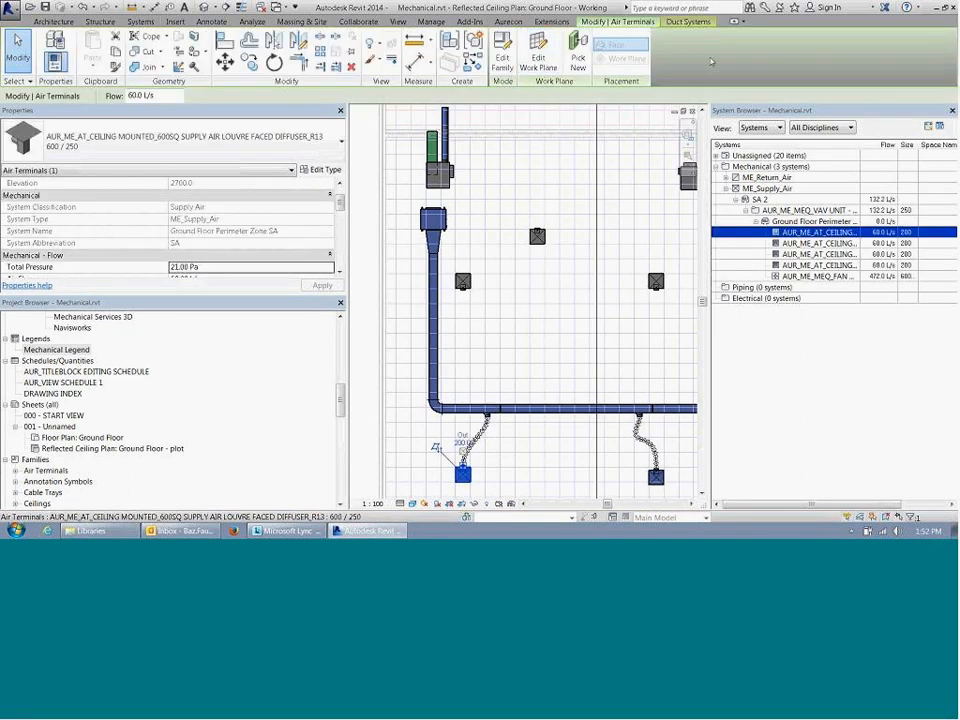
{"action": "left_click", "coordinate": [688, 21]}
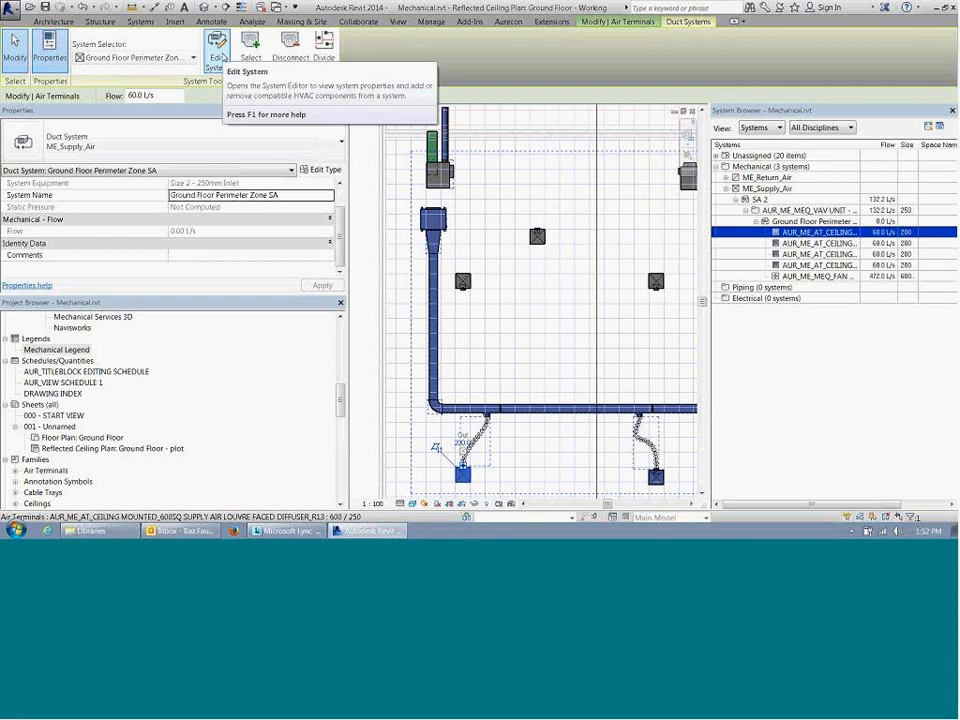
{"action": "left_click", "coordinate": [217, 50]}
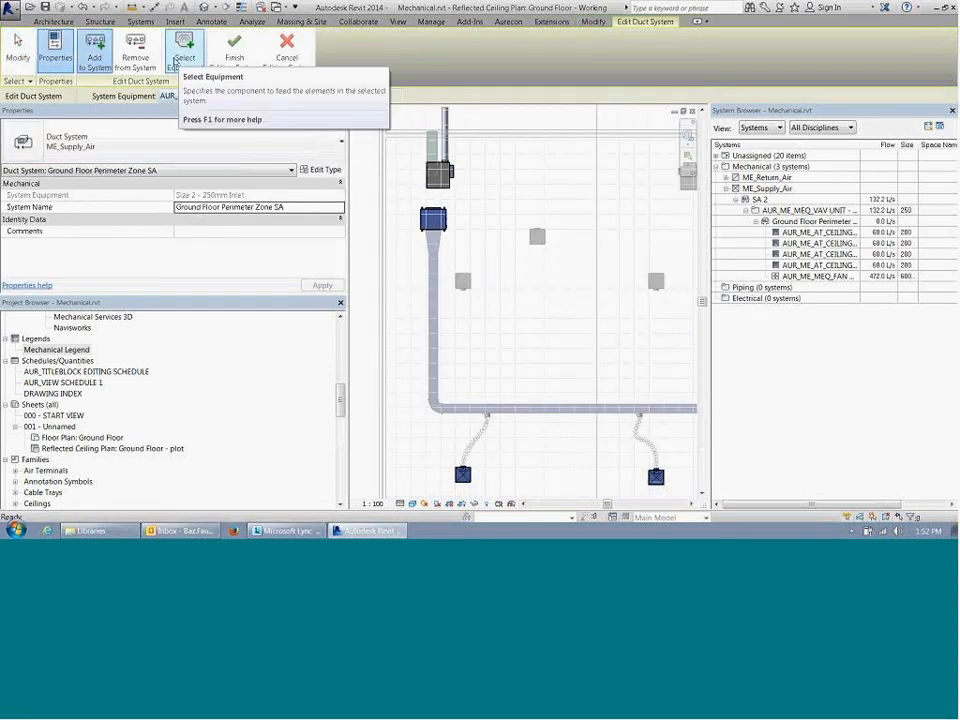
{"action": "left_click", "coordinate": [182, 57]}
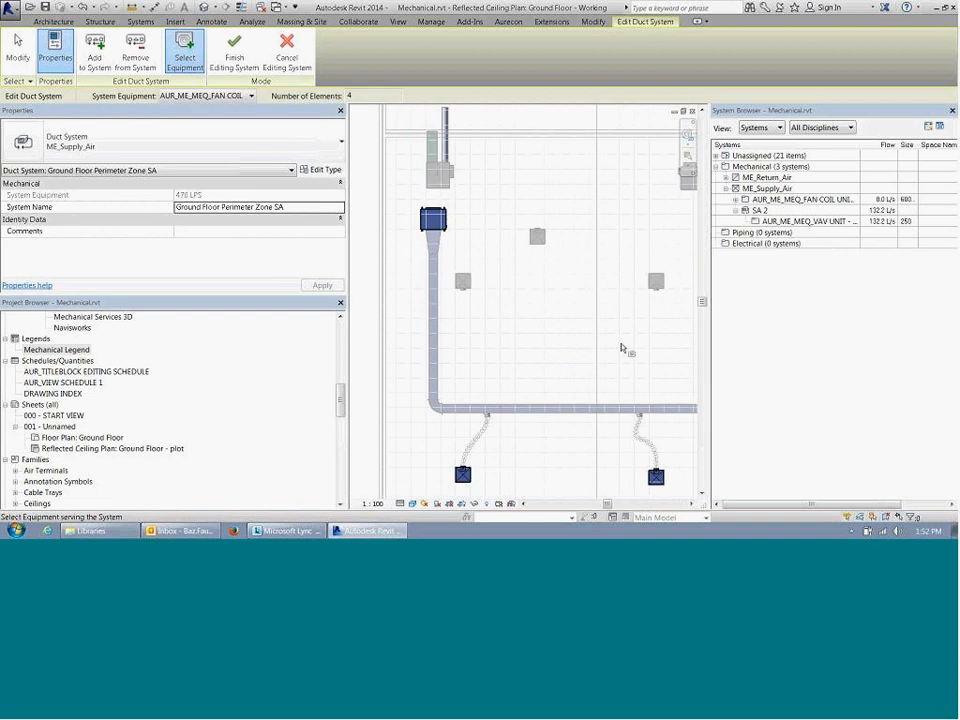
{"action": "left_click", "coordinate": [234, 48]}
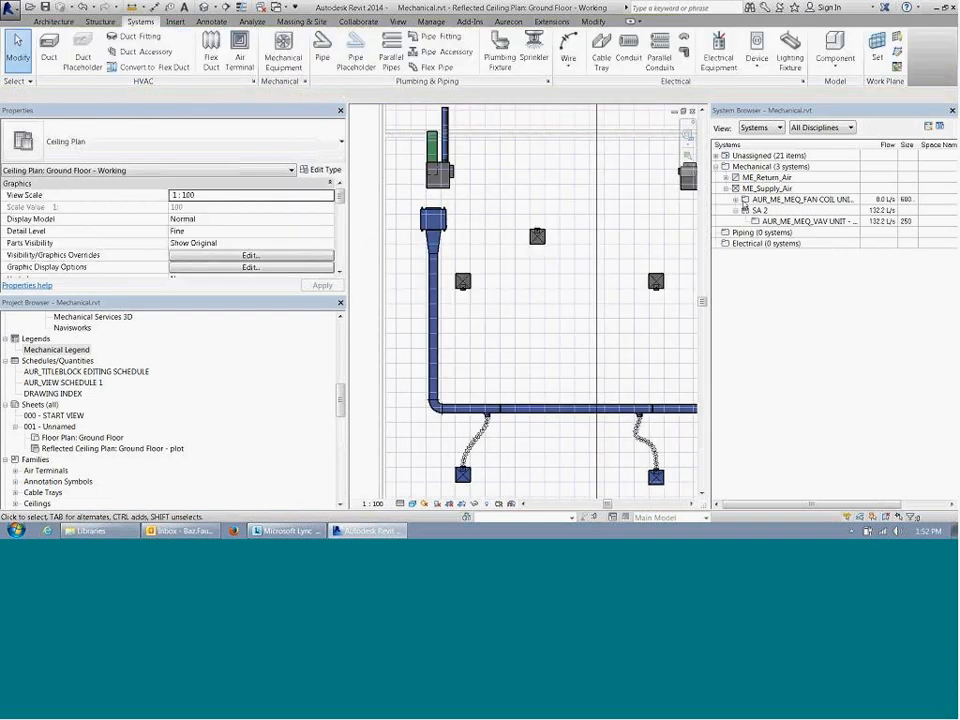
Step: Expand the fan coil unit's system down to its air terminals and review the vertical main duct's flow properties
{"action": "left_click", "coordinate": [736, 199]}
{"action": "left_click", "coordinate": [762, 210]}
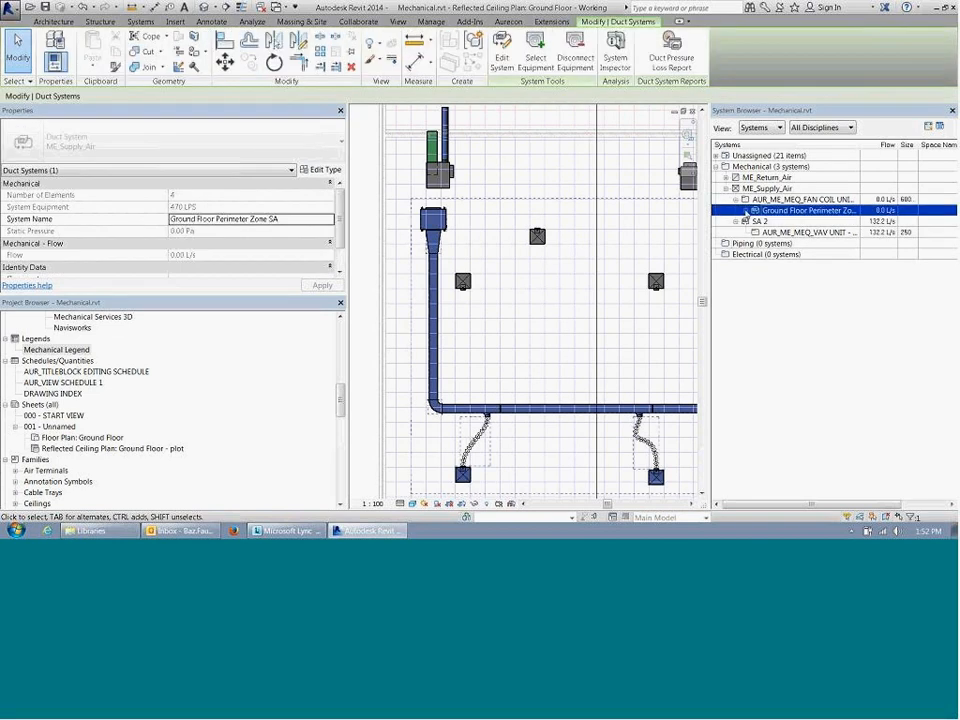
{"action": "left_click", "coordinate": [755, 210]}
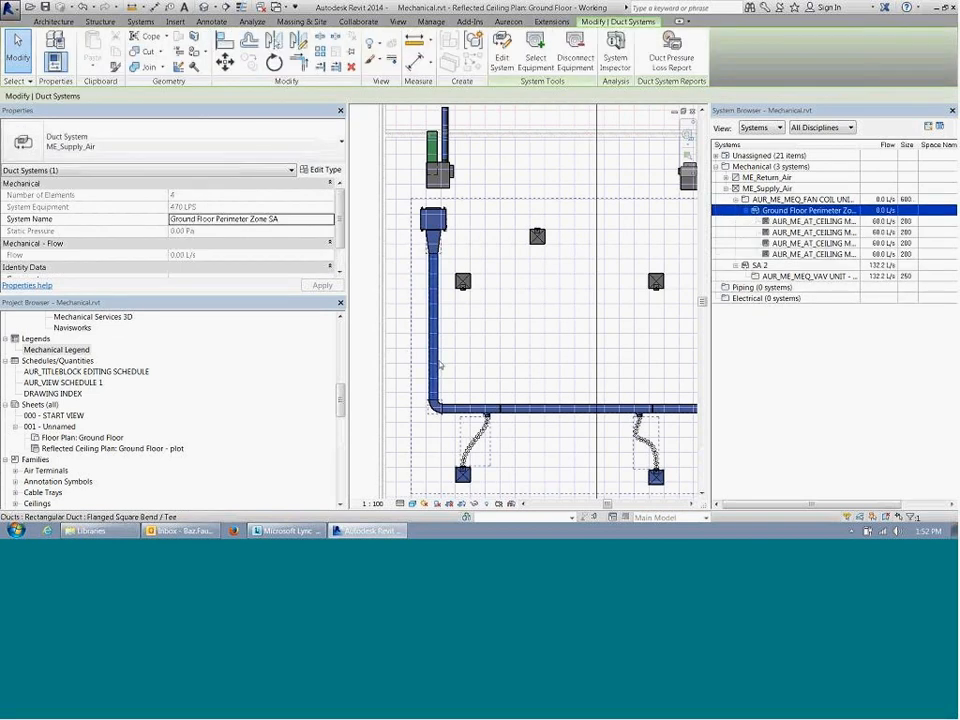
{"action": "key", "text": "Escape"}
{"action": "left_click", "coordinate": [438, 376]}
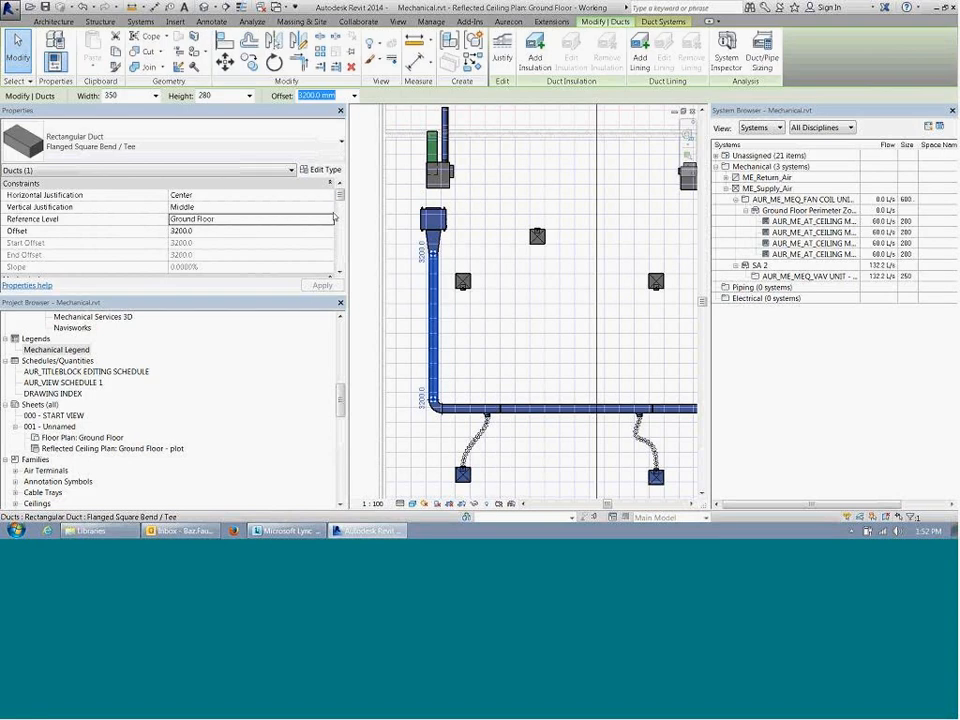
{"action": "scroll", "coordinate": [338, 220], "scroll_direction": "down", "scroll_amount": 8}
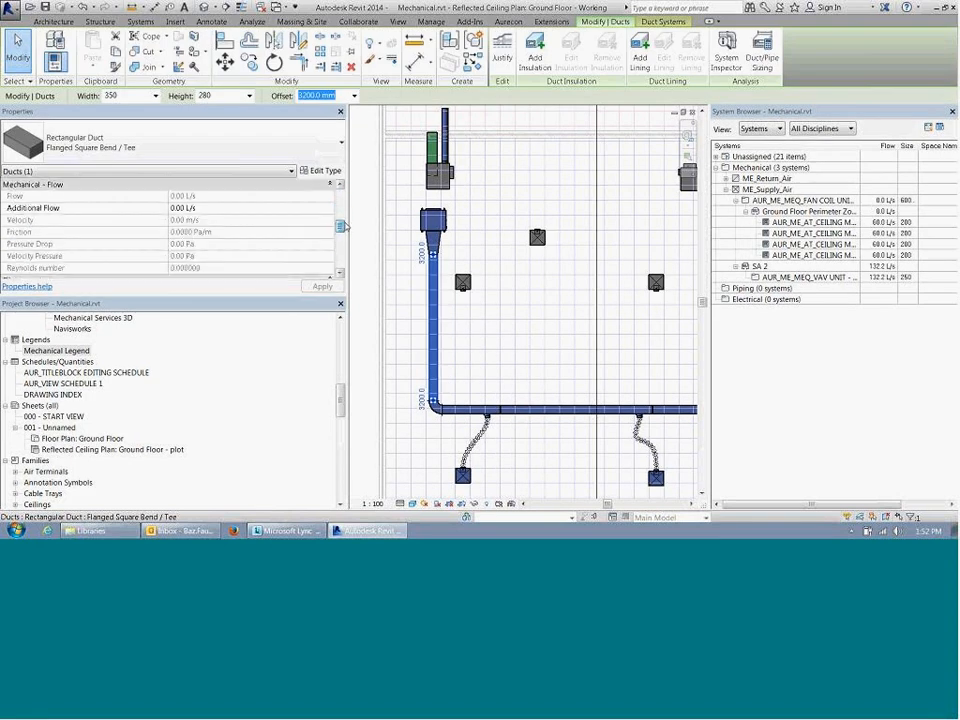
{"action": "scroll", "coordinate": [344, 227], "scroll_direction": "down", "scroll_amount": 1}
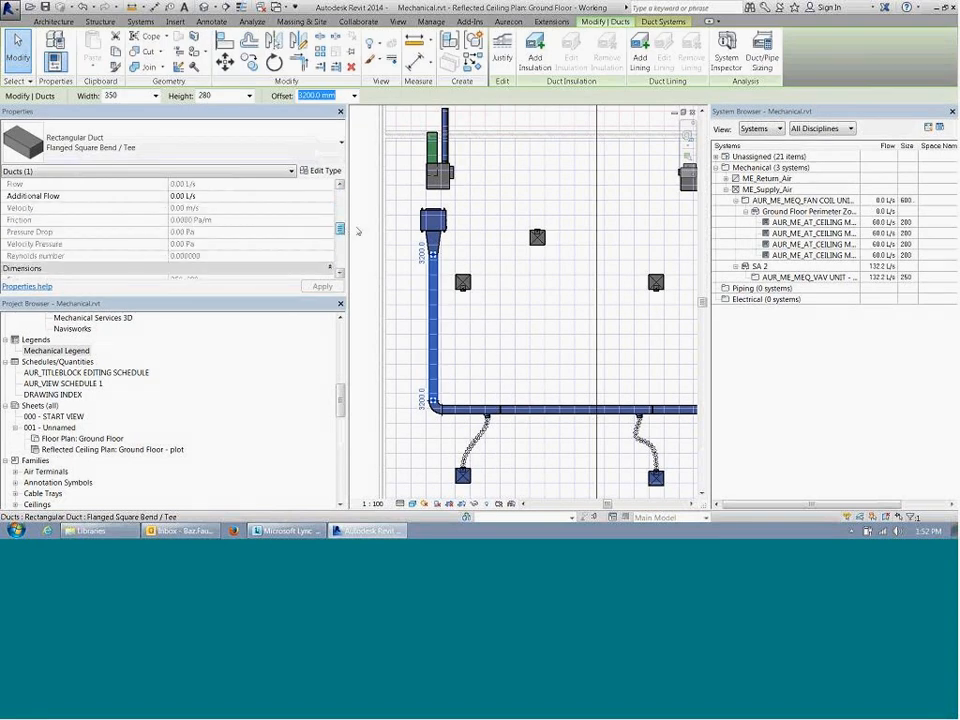
{"action": "left_click_drag", "start_coordinate": [358, 231], "coordinate": [360, 207]}
{"action": "key", "text": "Escape"}
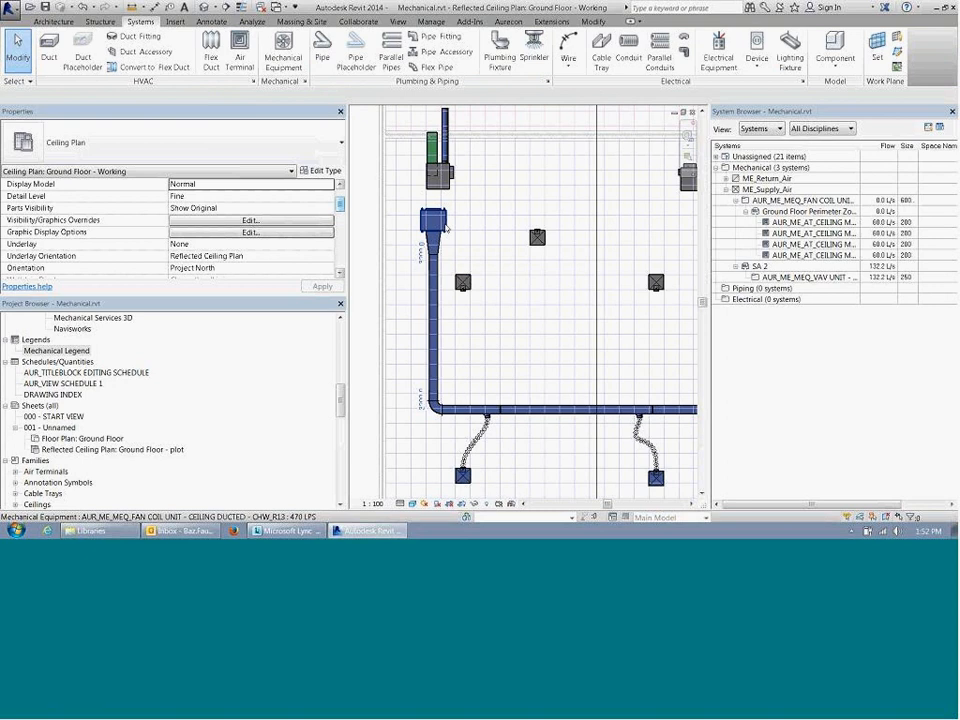
Step: Inspect the vertical main duct's flow and pressure with the System Inspector, leaving the inspection without changes
{"action": "left_click", "coordinate": [436, 286]}
{"action": "left_click_drag", "start_coordinate": [341, 201], "coordinate": [341, 213]}
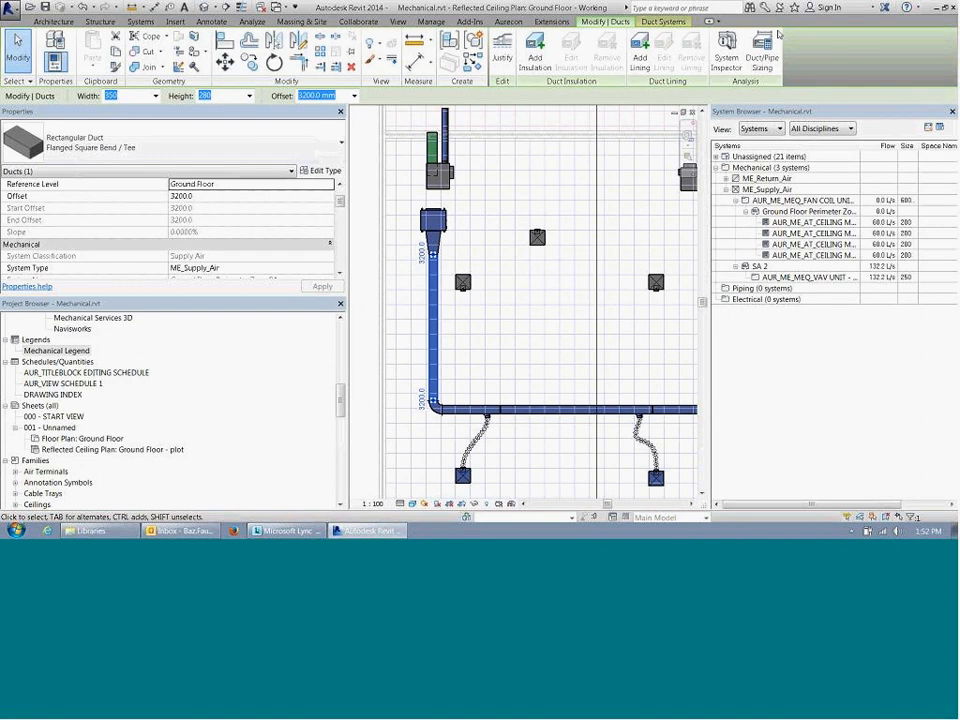
{"action": "left_click", "coordinate": [727, 48]}
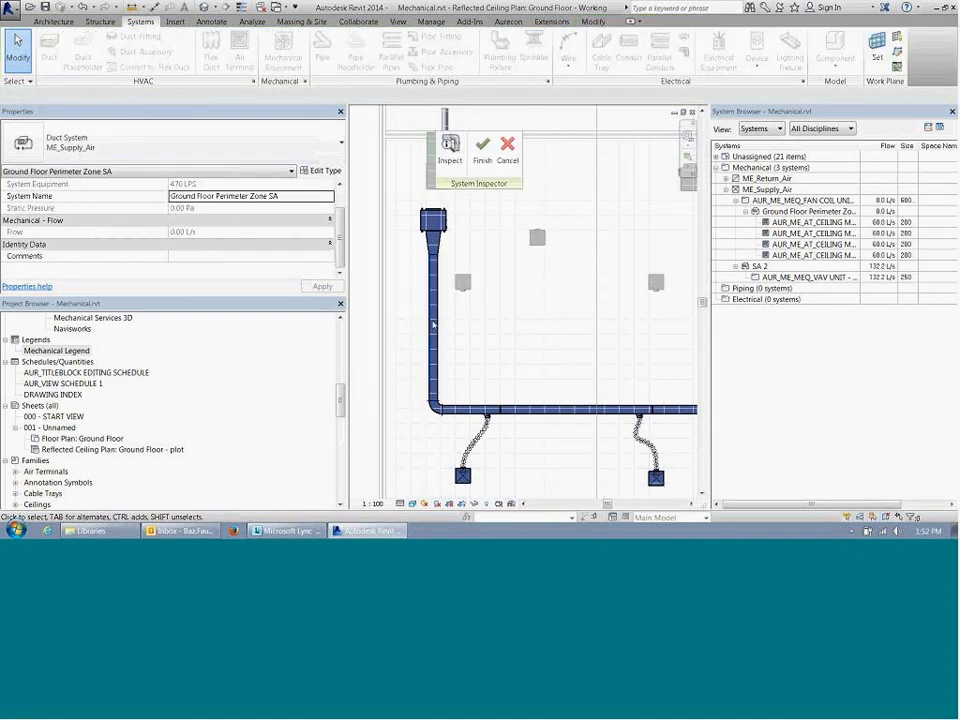
{"action": "left_click", "coordinate": [450, 147]}
{"action": "mouse_move", "coordinate": [435, 314]}
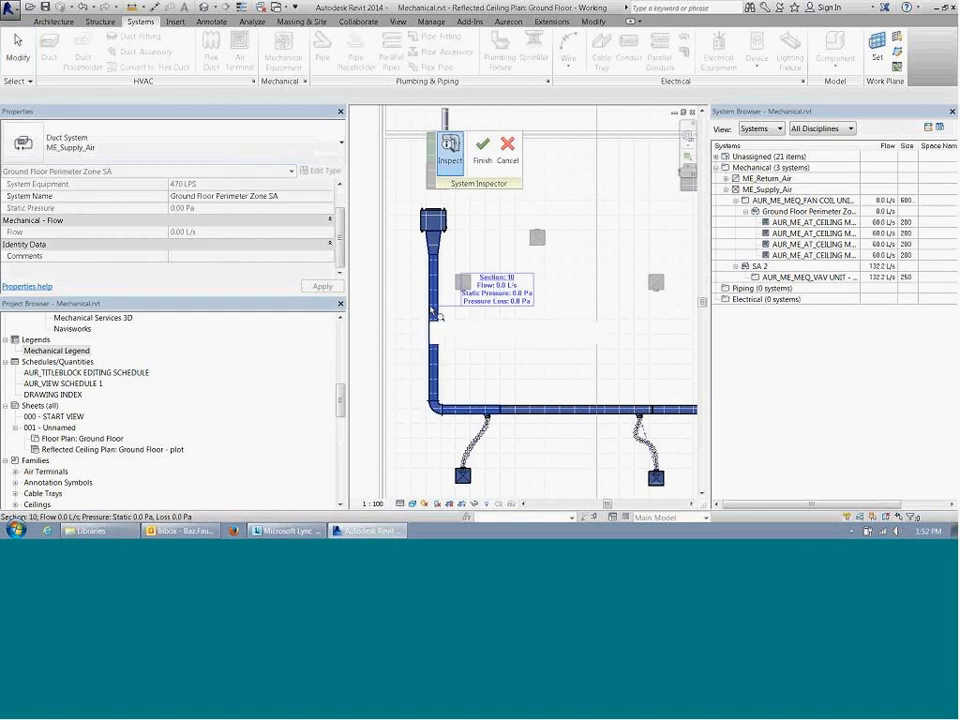
{"action": "left_click", "coordinate": [513, 160]}
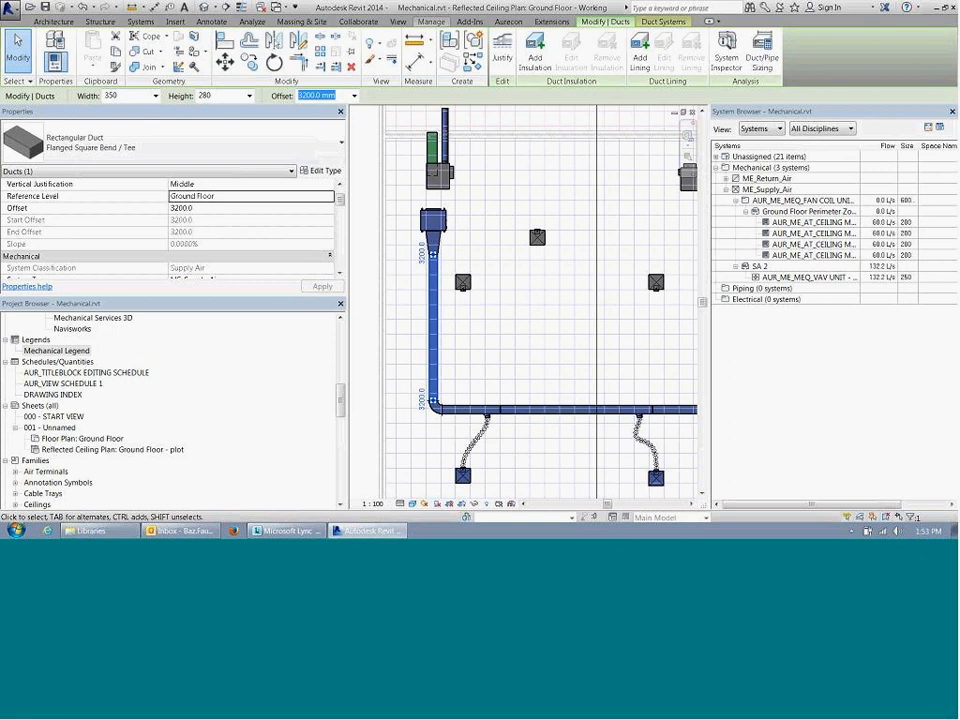
Step: Review the project warnings, examining the elements listed under the RA 1 flow direction mismatch and the first two No Loss Defined entries
{"action": "left_click", "coordinate": [431, 21]}
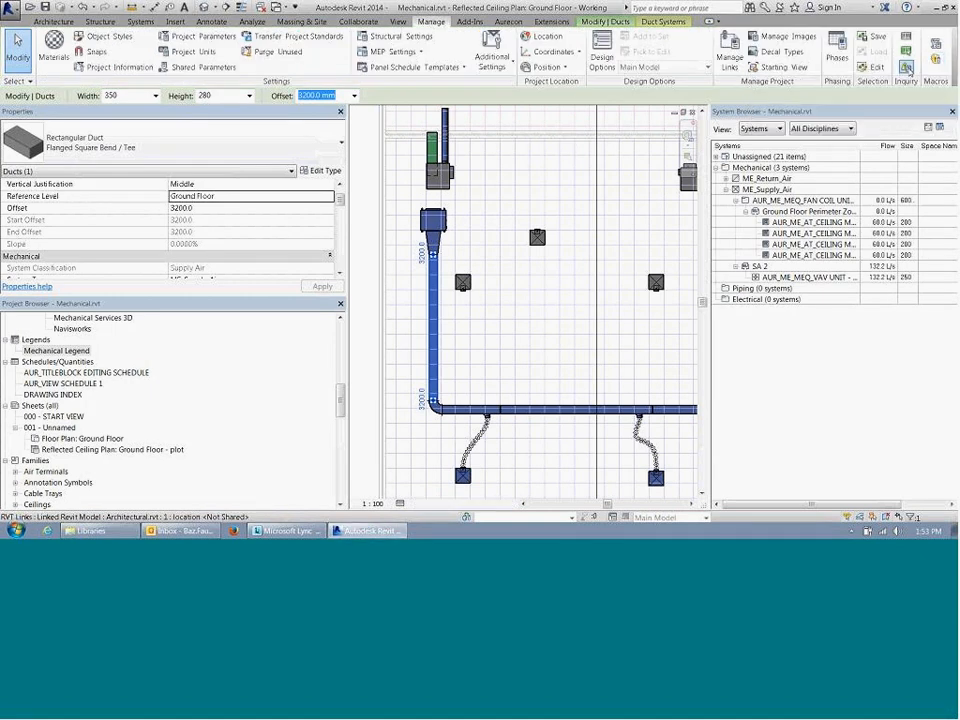
{"action": "left_click", "coordinate": [906, 67]}
{"action": "left_click", "coordinate": [706, 316]}
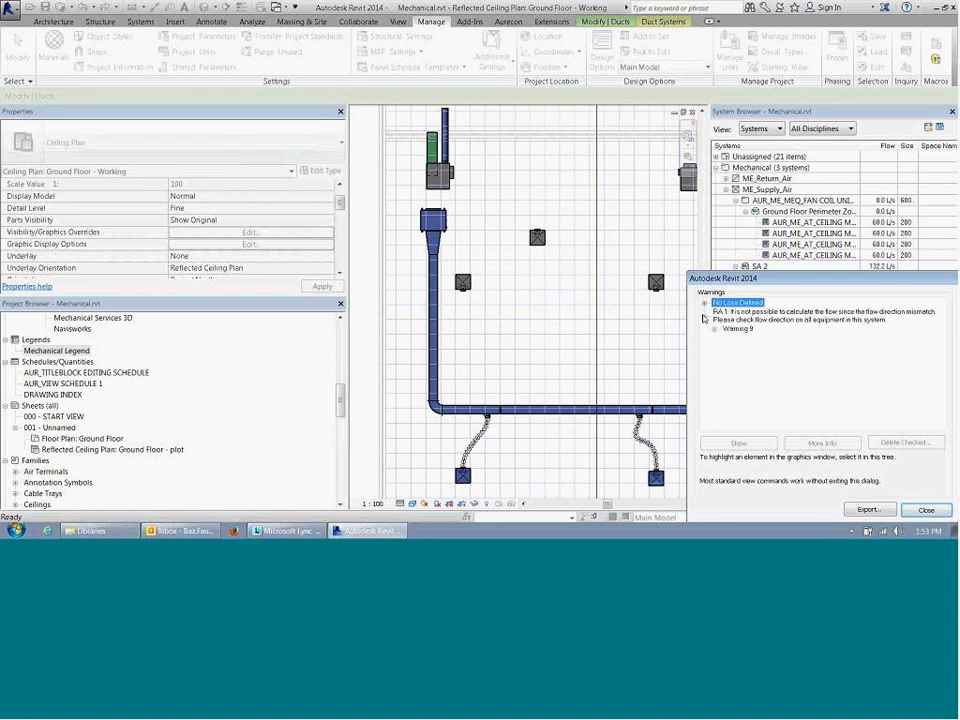
{"action": "left_click", "coordinate": [714, 329]}
{"action": "left_click", "coordinate": [790, 341]}
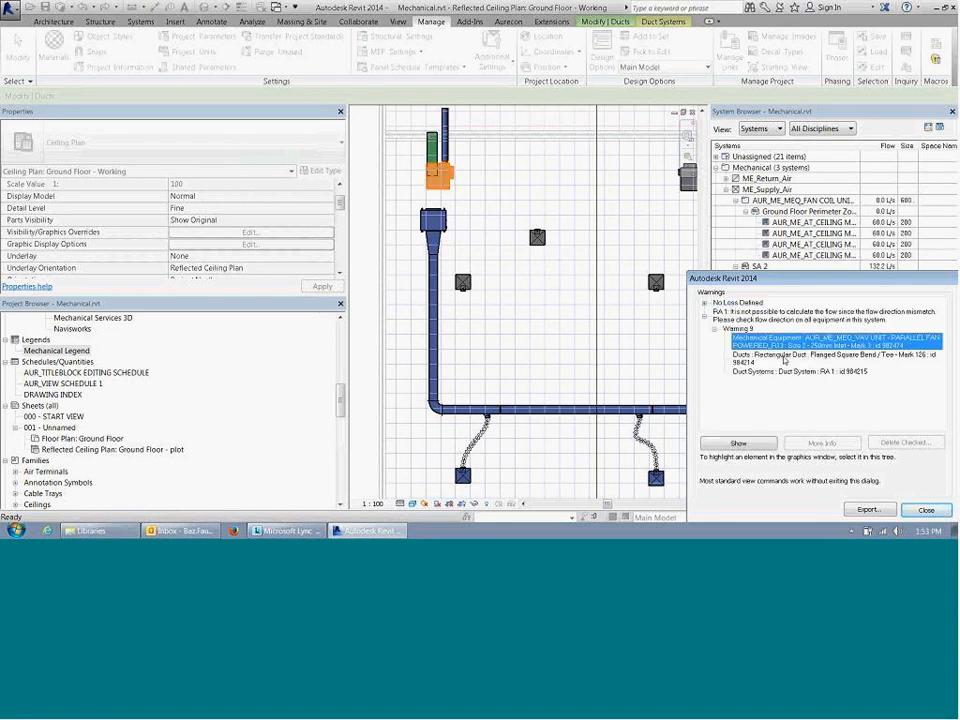
{"action": "left_click", "coordinate": [785, 372]}
{"action": "left_click", "coordinate": [705, 303]}
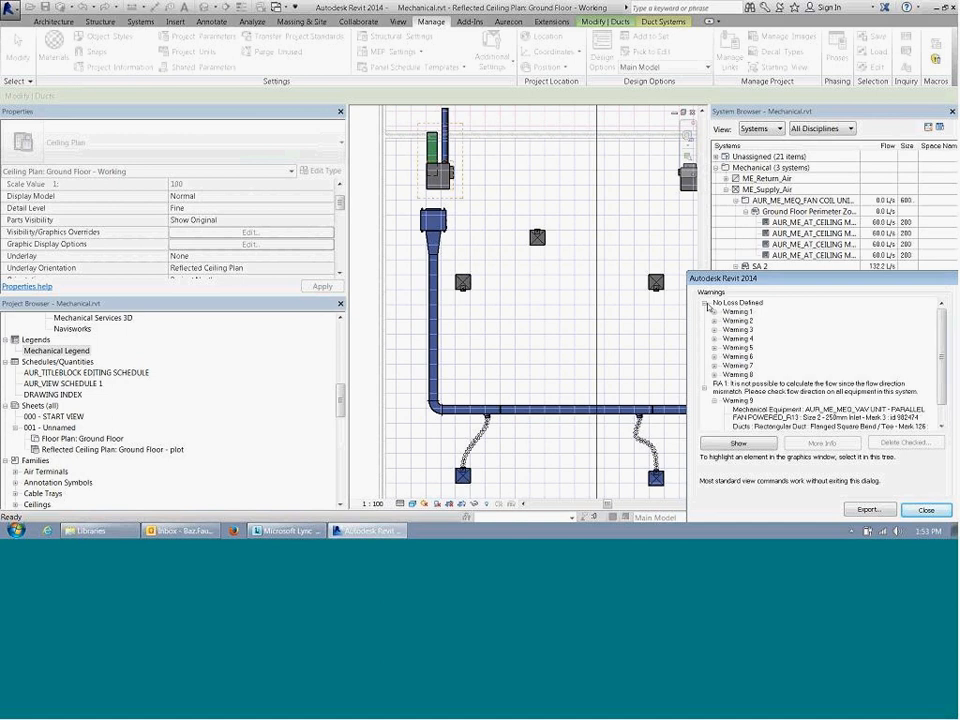
{"action": "left_click", "coordinate": [715, 312]}
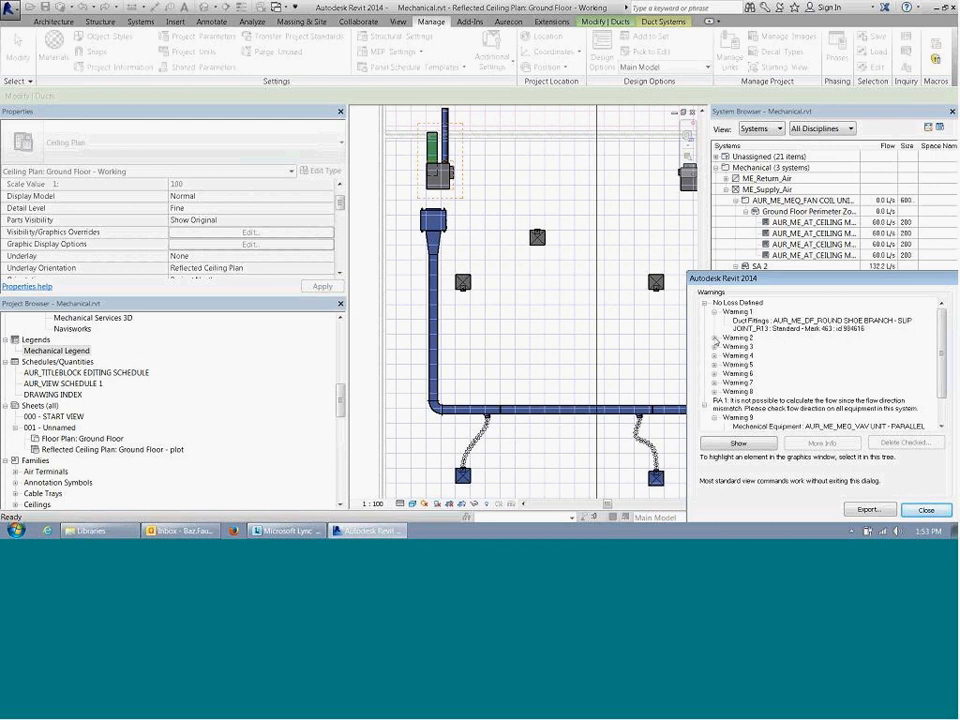
{"action": "left_click", "coordinate": [715, 338]}
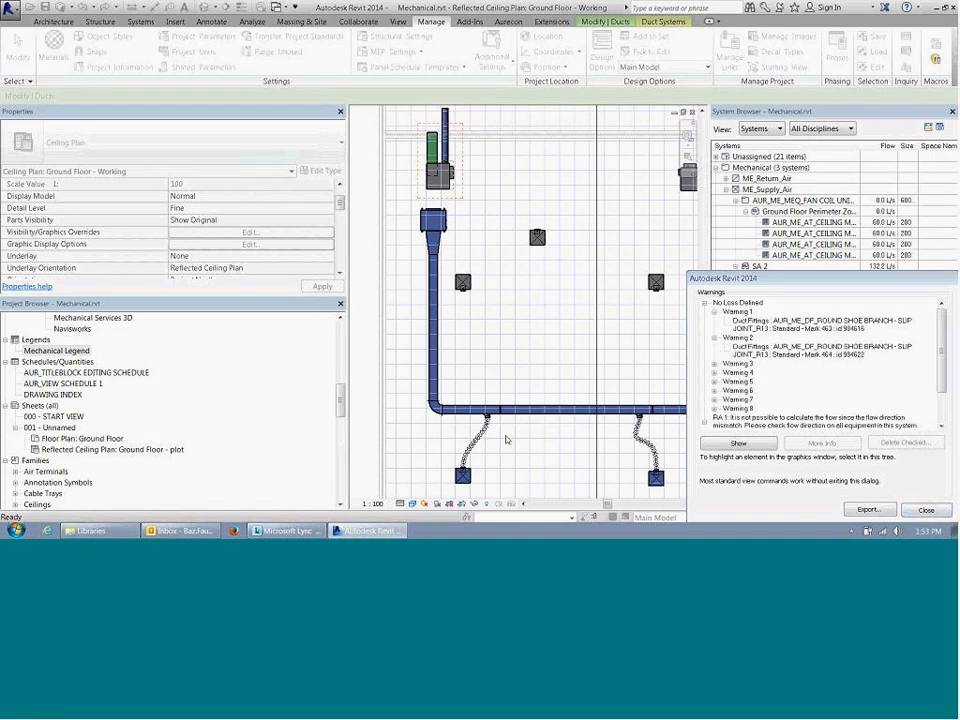
{"action": "key", "text": "Escape"}
{"action": "scroll", "coordinate": [490, 414], "scroll_direction": "up", "scroll_amount": 5}
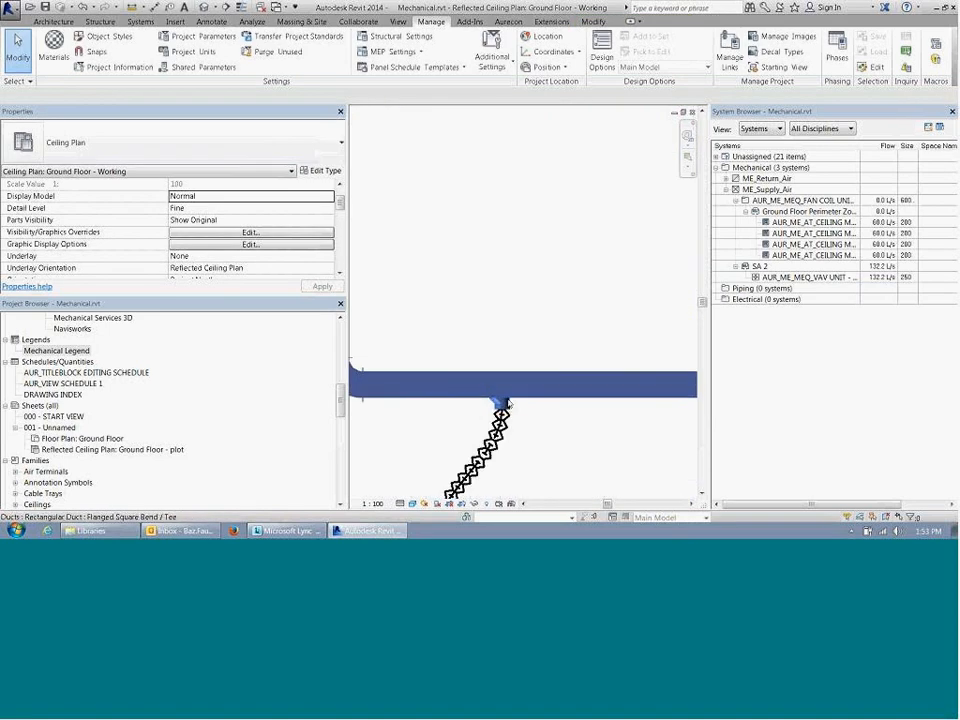
Step: Try to change the round shoe branch fitting on the main duct to AUR_ME_DF_OVAL SHOE BRANCH - SLIP JOINT_R13
{"action": "scroll", "coordinate": [505, 405], "scroll_direction": "up", "scroll_amount": 3}
{"action": "left_click", "coordinate": [500, 404]}
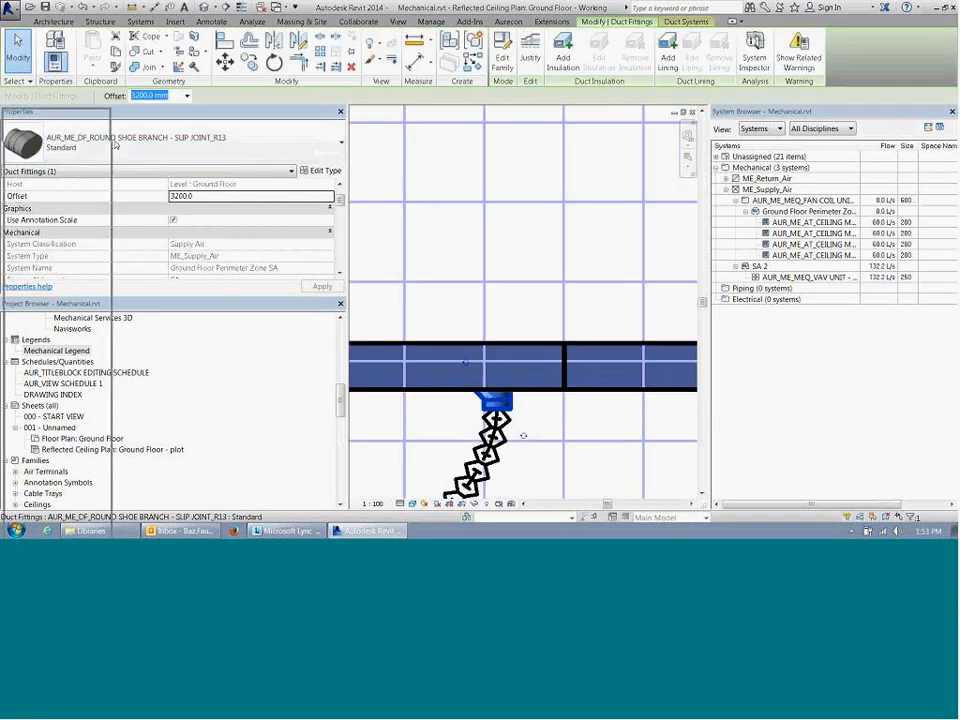
{"action": "left_click_drag", "start_coordinate": [113, 131], "coordinate": [23, 94]}
{"action": "left_click", "coordinate": [100, 140]}
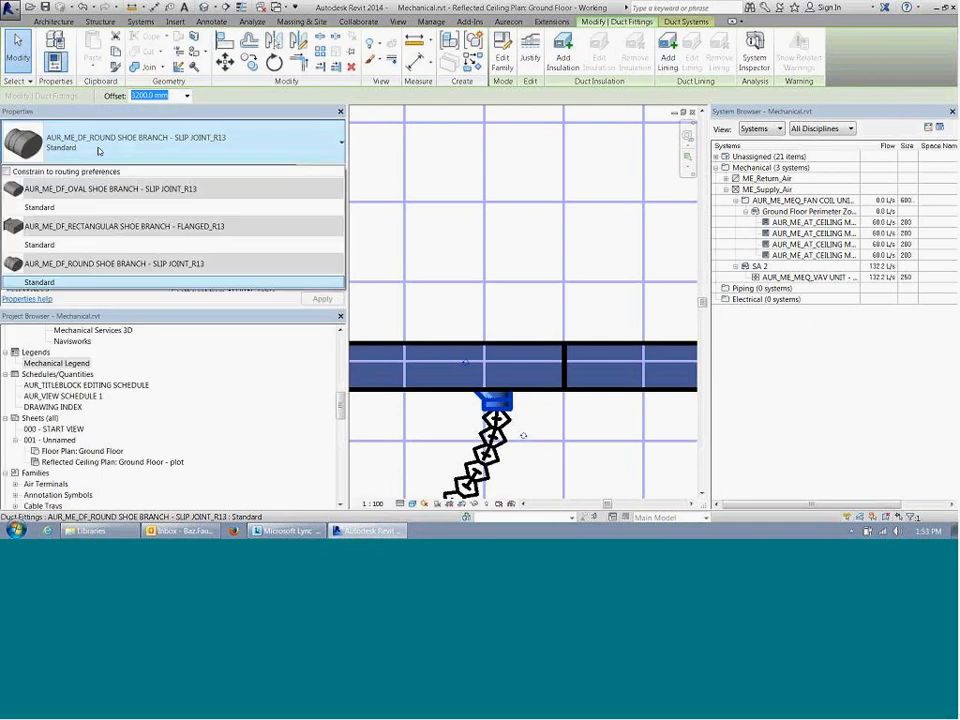
{"action": "left_click", "coordinate": [110, 189]}
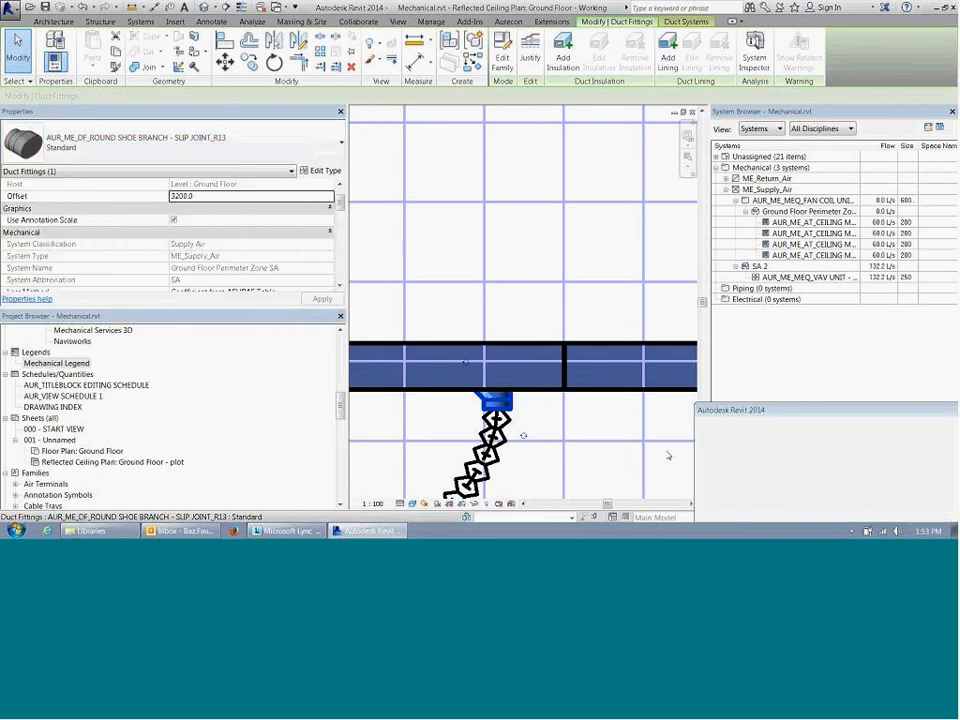
{"action": "left_click", "coordinate": [925, 509]}
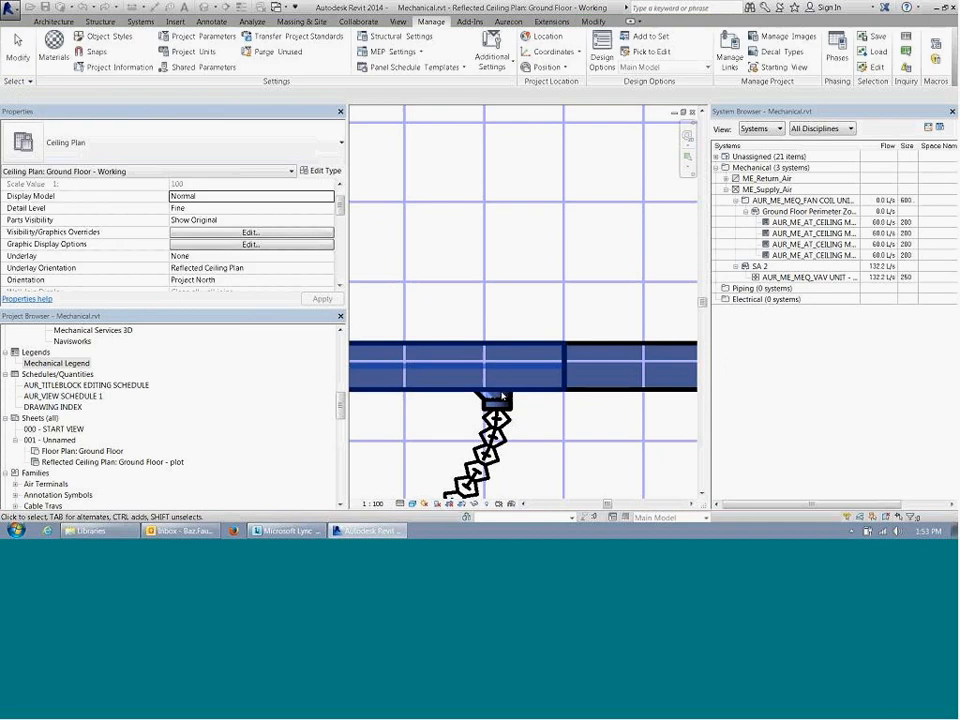
{"action": "left_click", "coordinate": [494, 402]}
{"action": "left_click", "coordinate": [60, 148]}
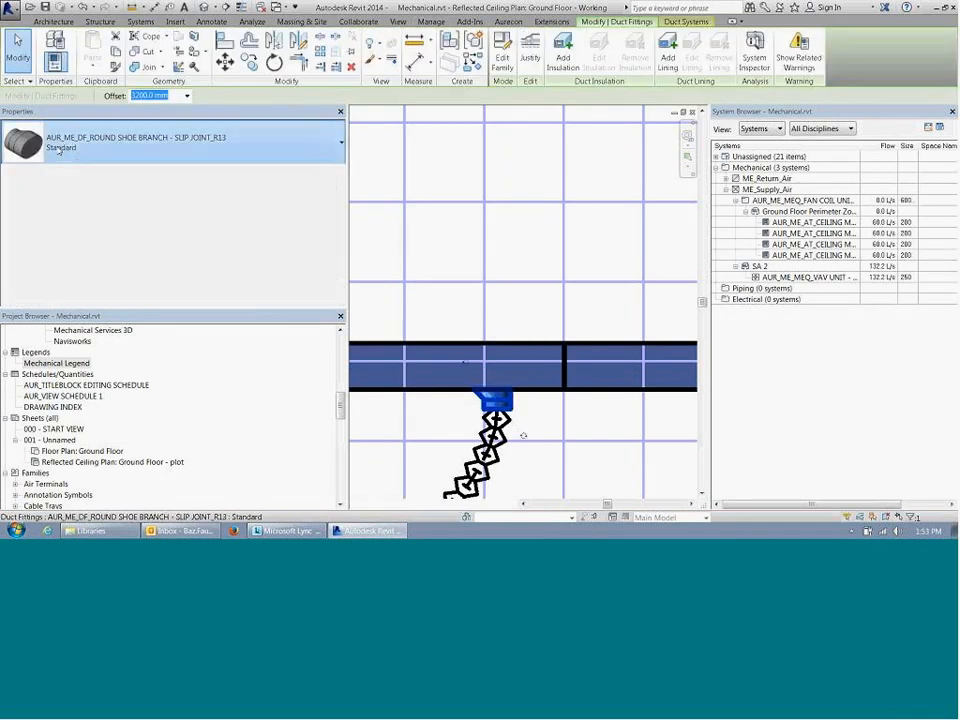
{"action": "left_click", "coordinate": [110, 189]}
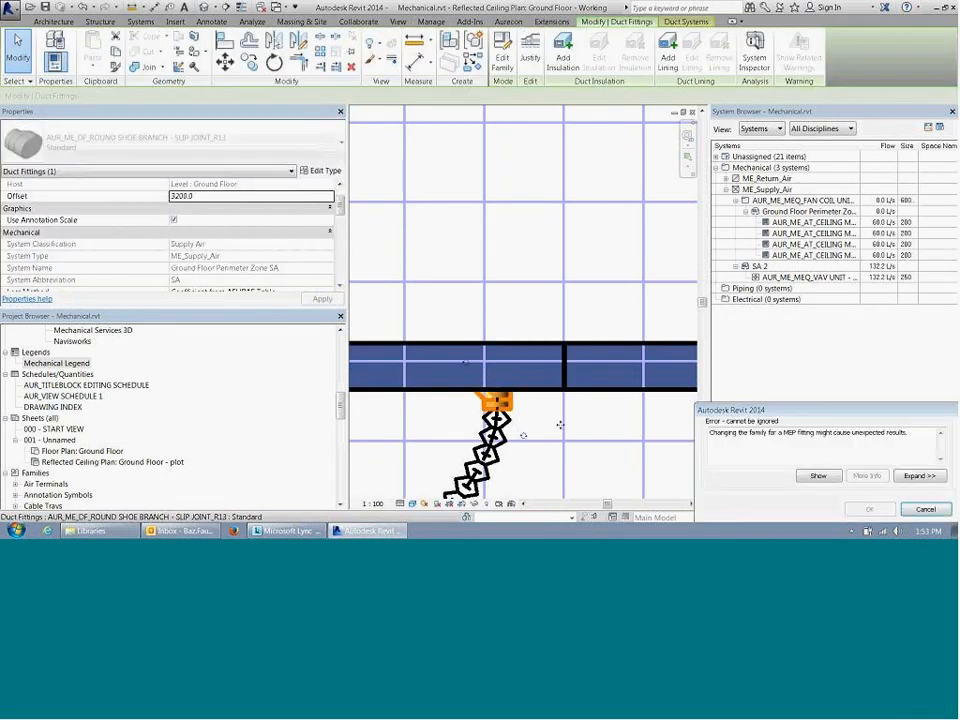
{"action": "left_click", "coordinate": [926, 510]}
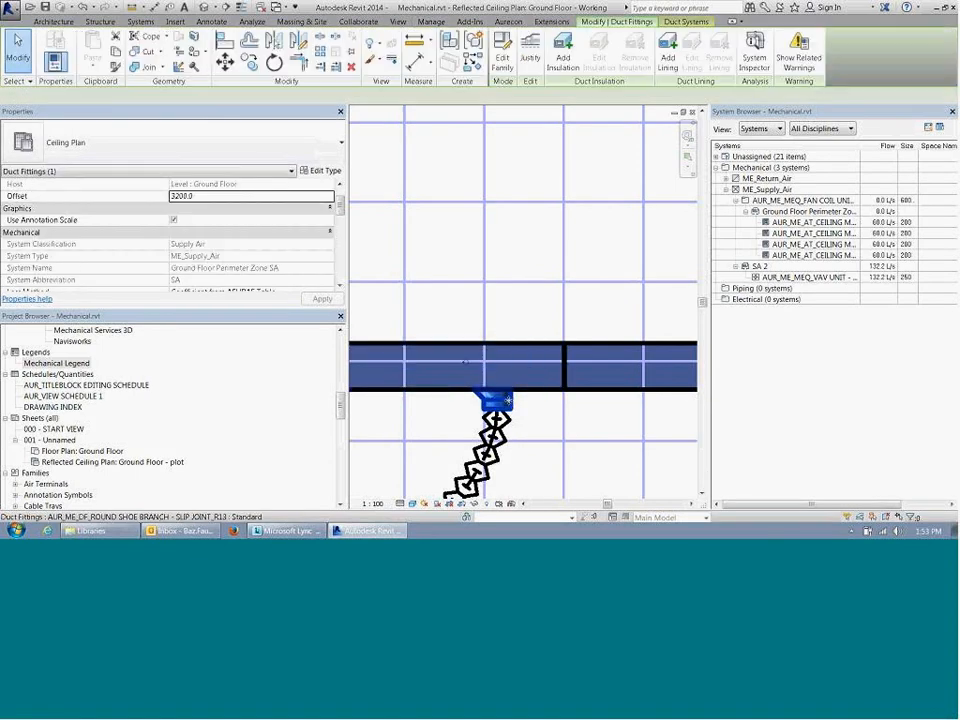
Step: Set the Preferred Junction Type of the Flex - Round duct type to Tee for the branch flex duct
{"action": "left_click", "coordinate": [495, 425]}
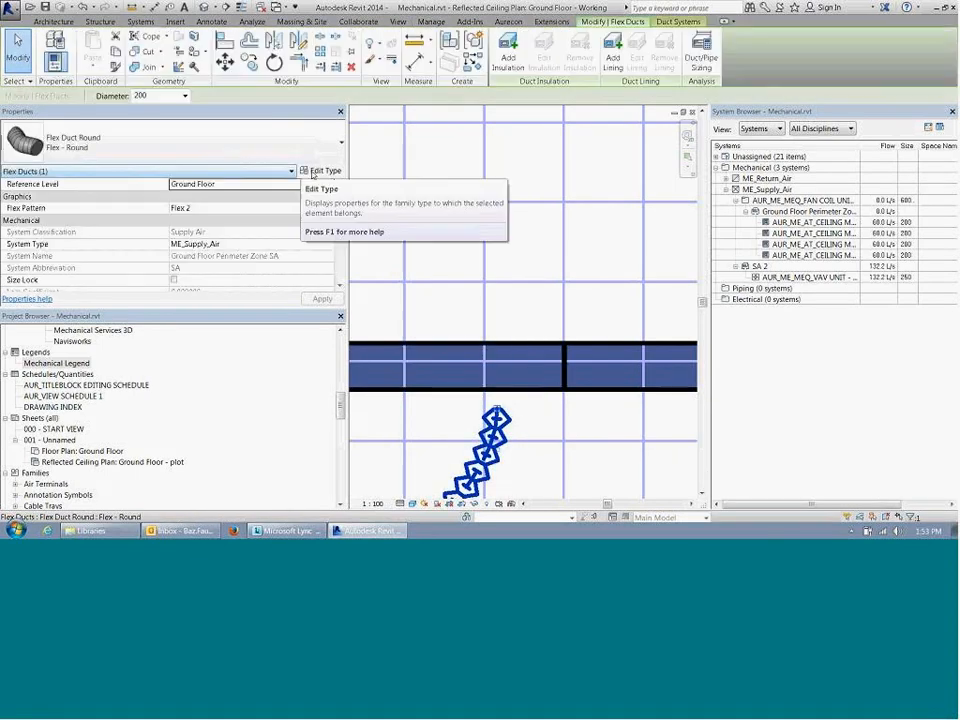
{"action": "left_click", "coordinate": [321, 170]}
{"action": "left_click", "coordinate": [506, 253]}
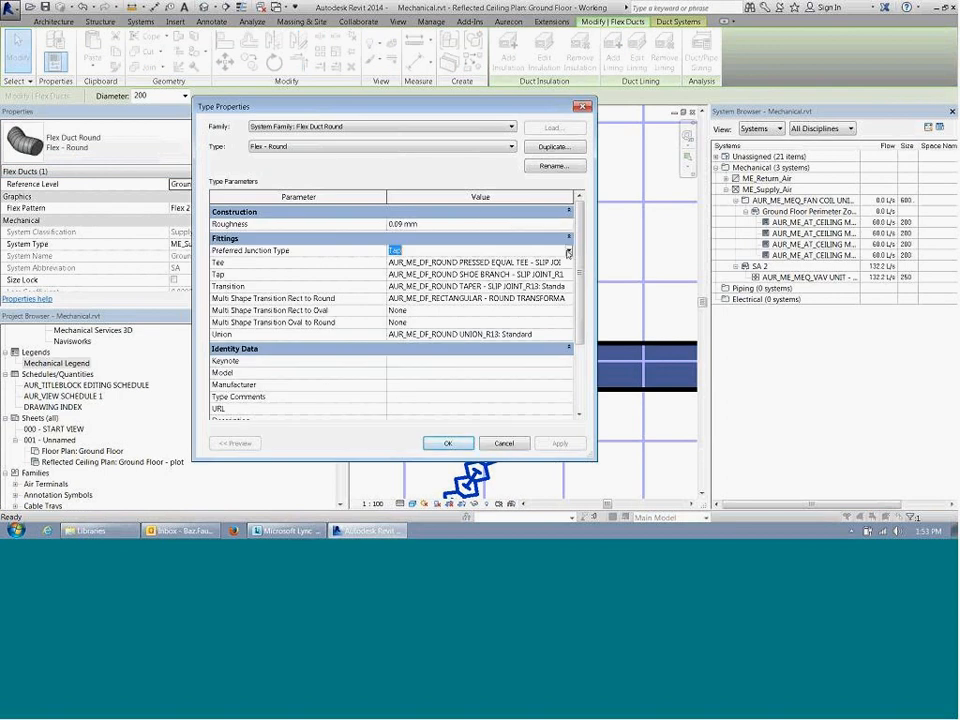
{"action": "left_click", "coordinate": [569, 251]}
{"action": "left_click", "coordinate": [478, 262]}
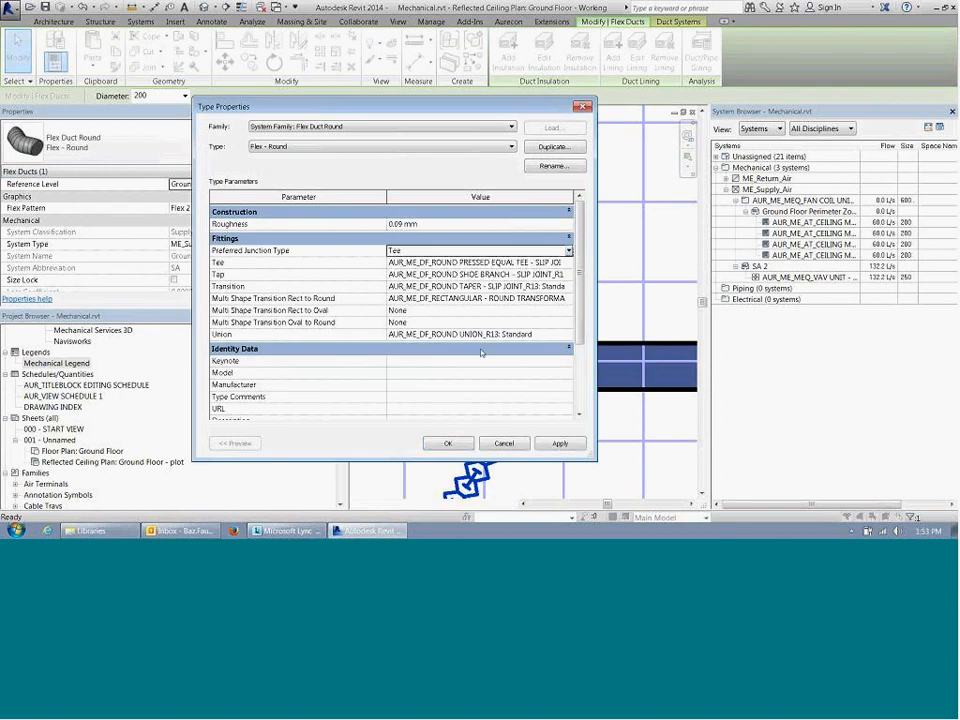
{"action": "left_click", "coordinate": [487, 449]}
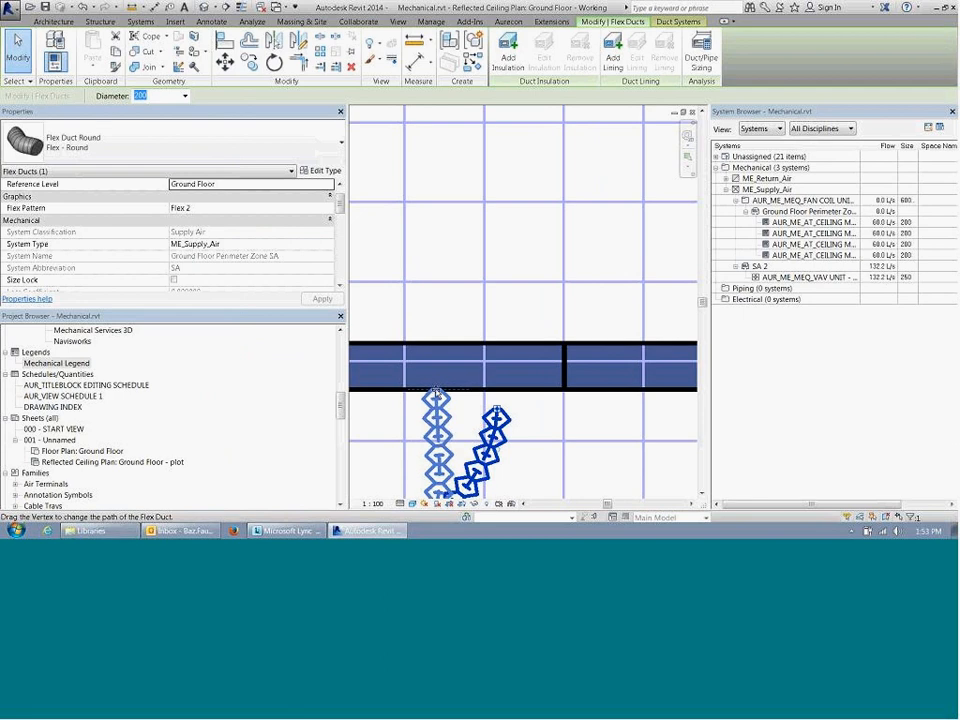
Step: Reconnect the flex duct's upper end to the horizontal main duct farther along, near the bend, to form a tee branch
{"action": "left_click_drag", "start_coordinate": [510, 415], "coordinate": [435, 390]}
{"action": "scroll", "coordinate": [489, 309], "scroll_direction": "down", "scroll_amount": 2}
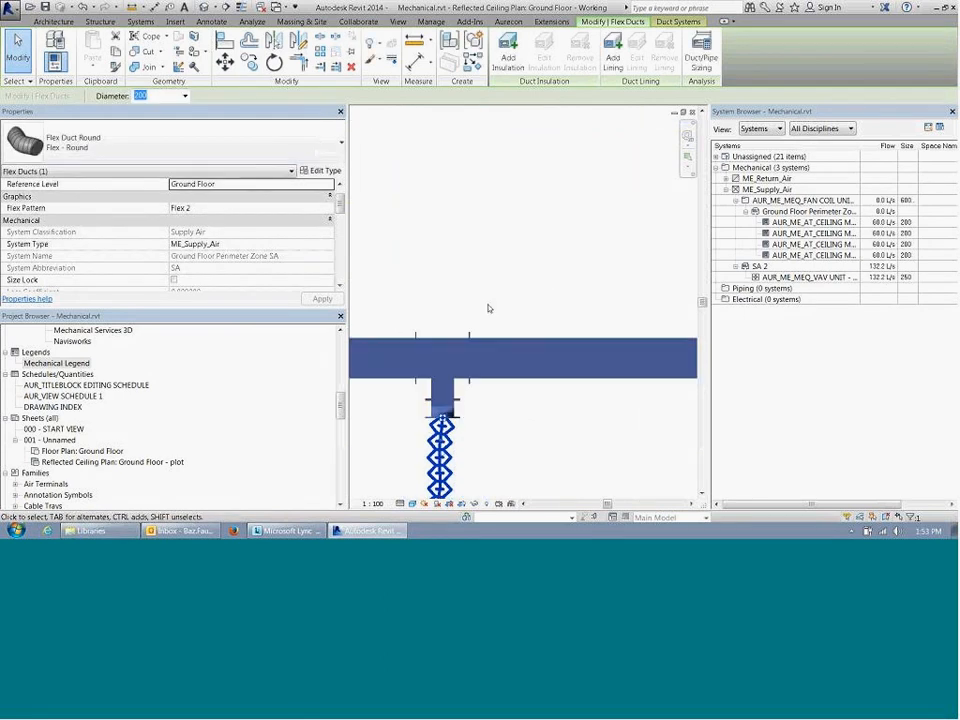
{"action": "middle_click_drag", "start_coordinate": [512, 321], "coordinate": [571, 274]}
Step: Review the flow properties of the horizontal main duct segment between bend and tee, and of the flex duct below it
{"action": "left_click", "coordinate": [450, 291]}
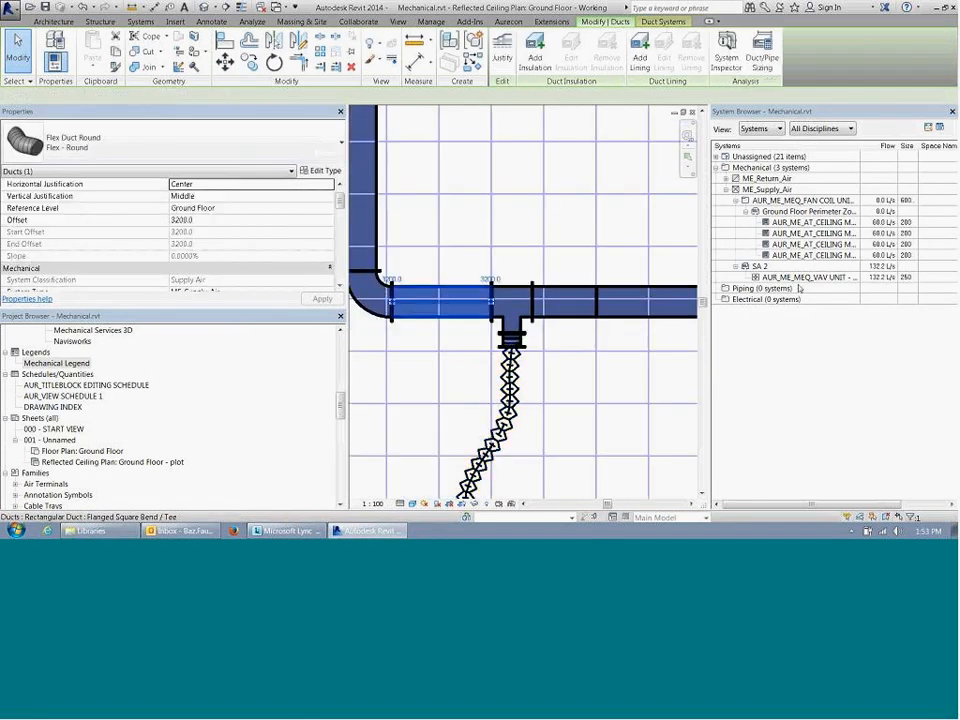
{"action": "scroll", "coordinate": [345, 215], "scroll_direction": "down", "scroll_amount": 3}
{"action": "left_click_drag", "start_coordinate": [346, 215], "coordinate": [343, 234]}
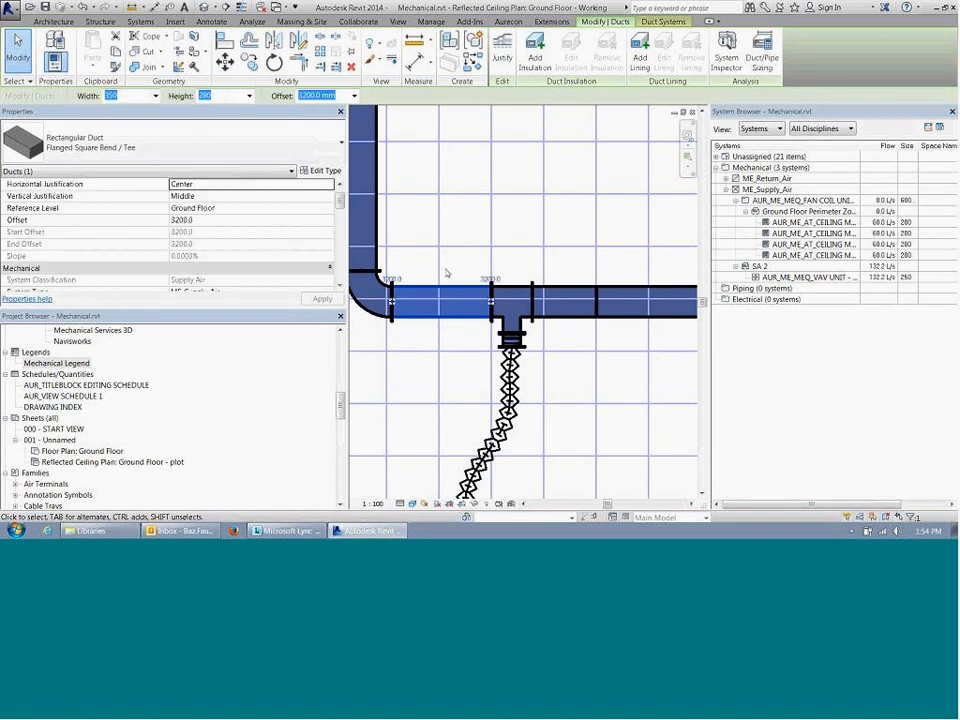
{"action": "left_click", "coordinate": [452, 271]}
{"action": "scroll", "coordinate": [456, 266], "scroll_direction": "down", "scroll_amount": 2}
{"action": "middle_click_drag", "start_coordinate": [521, 341], "coordinate": [510, 335]}
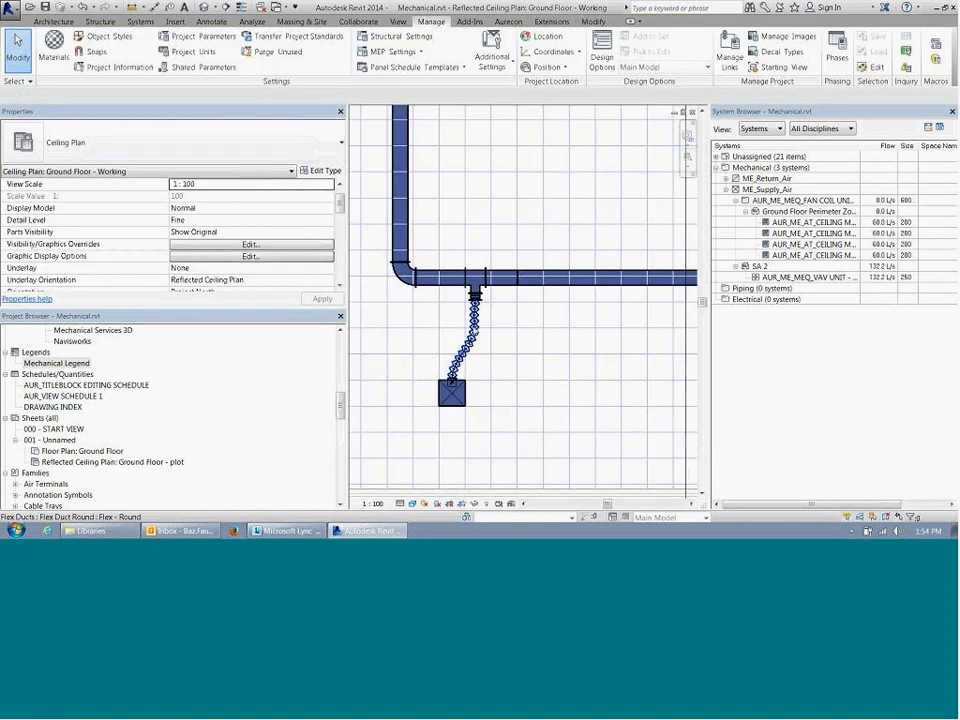
{"action": "left_click", "coordinate": [468, 340]}
{"action": "scroll", "coordinate": [258, 185], "scroll_direction": "down", "scroll_amount": 5}
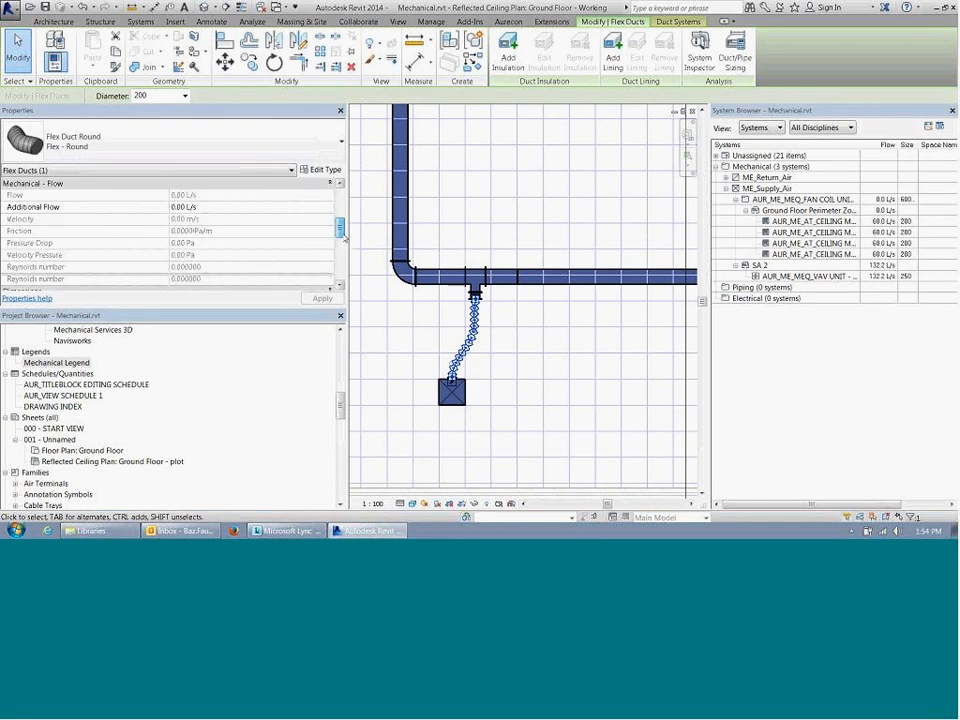
Step: Set the air flow of the ceiling mounted supply air diffuser on the flex duct to 120 L/s
{"action": "left_click", "coordinate": [451, 396]}
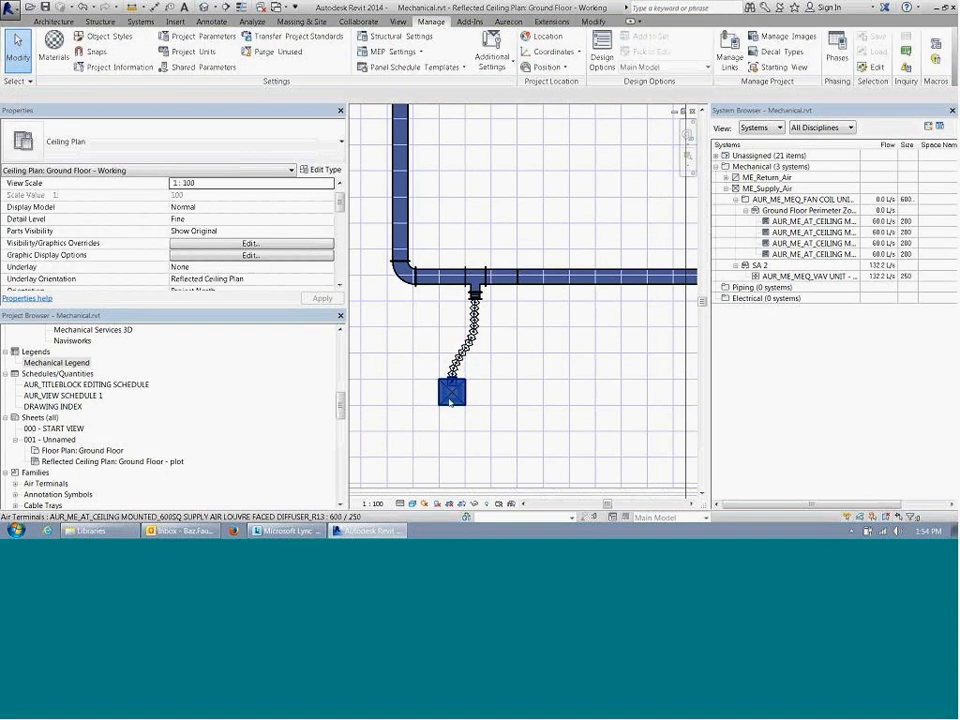
{"action": "left_click_drag", "start_coordinate": [342, 211], "coordinate": [368, 172]}
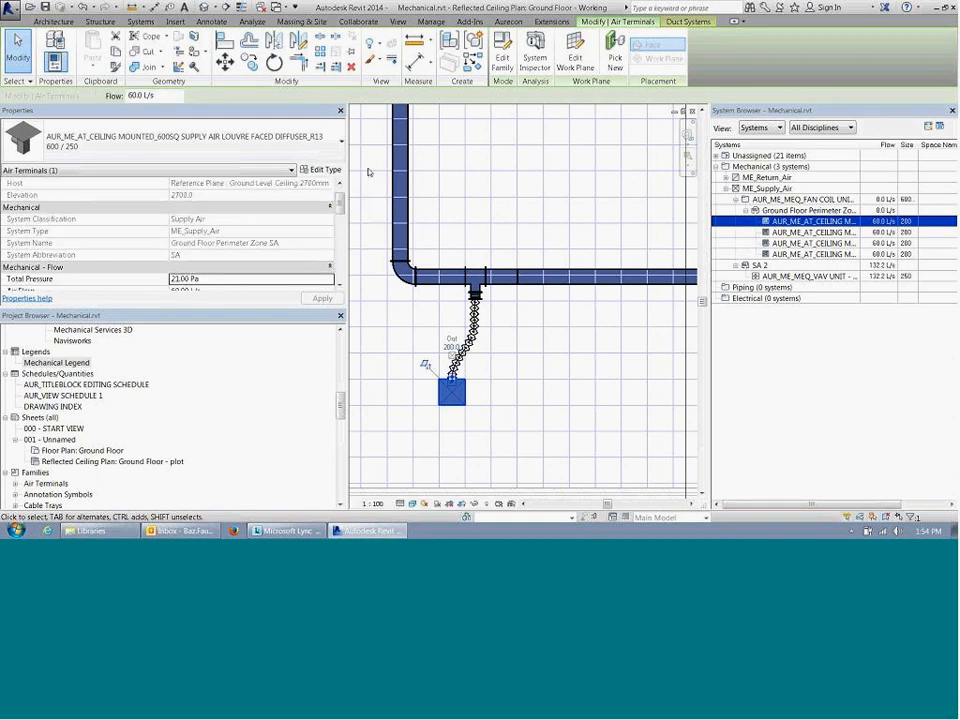
{"action": "left_click_drag", "start_coordinate": [165, 96], "coordinate": [100, 94]}
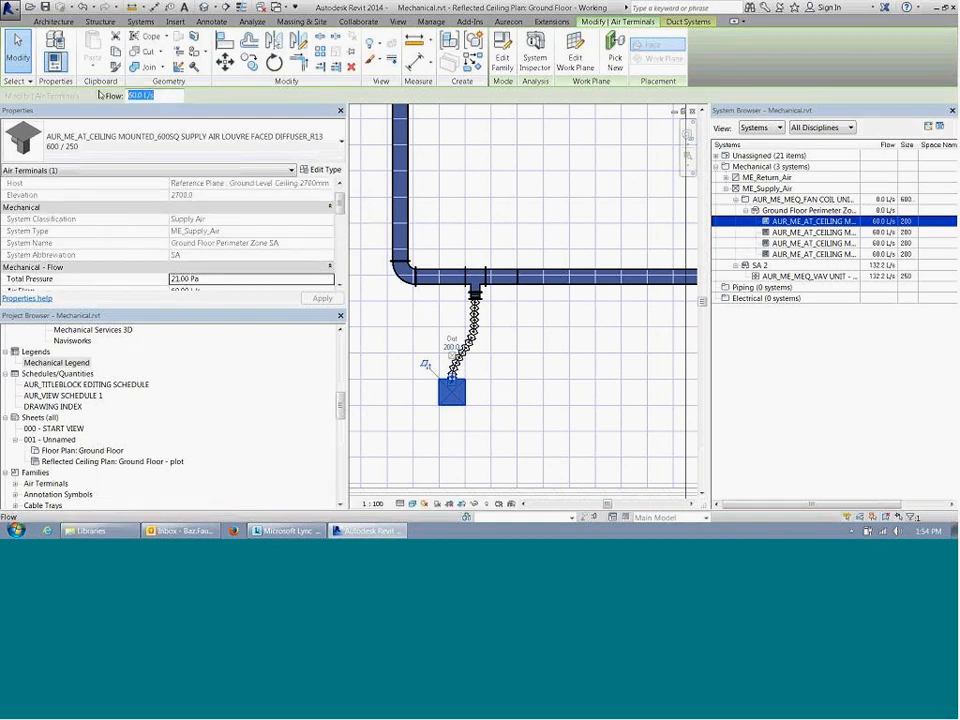
{"action": "type", "text": "120"}
{"action": "key", "text": "Return"}
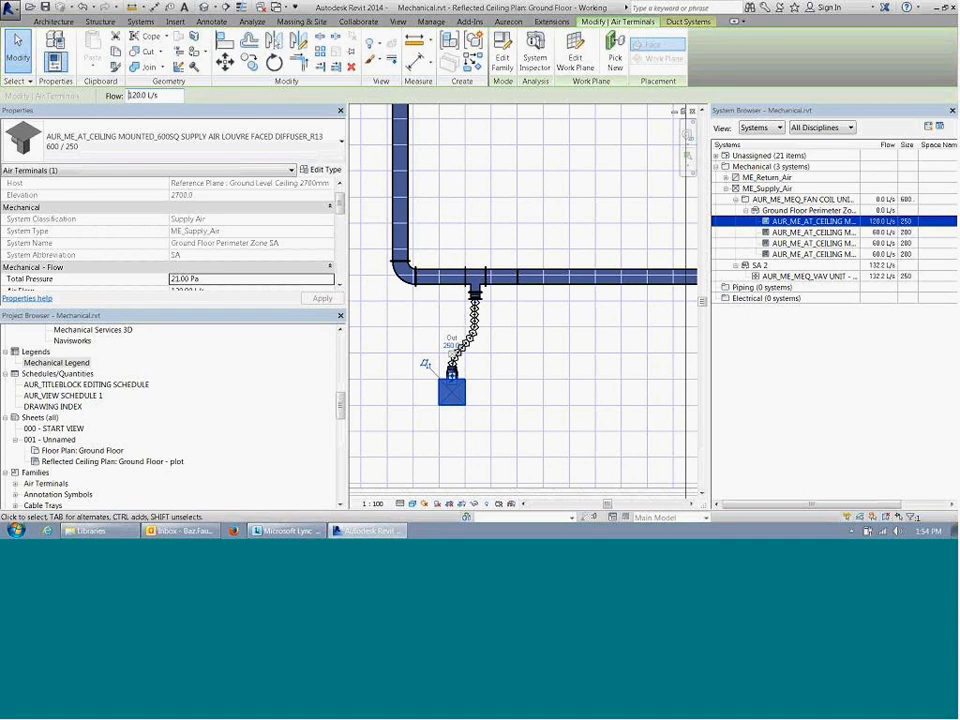
{"action": "mouse_move", "coordinate": [346, 201]}
{"action": "left_mouse_down"}
{"action": "mouse_move", "coordinate": [346, 243]}
{"action": "mouse_move", "coordinate": [346, 215]}
{"action": "left_mouse_up"}
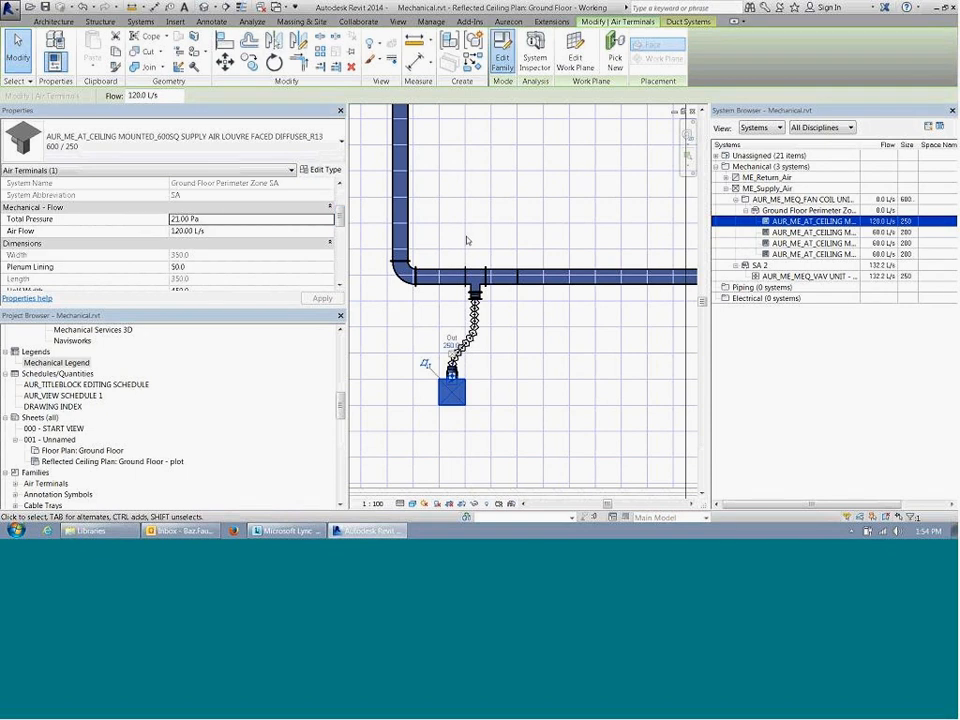
Step: Open the diffuser's family, examine its supply air connector's settings and the family parameter associated with Flow, and close the family
{"action": "left_click", "coordinate": [507, 67]}
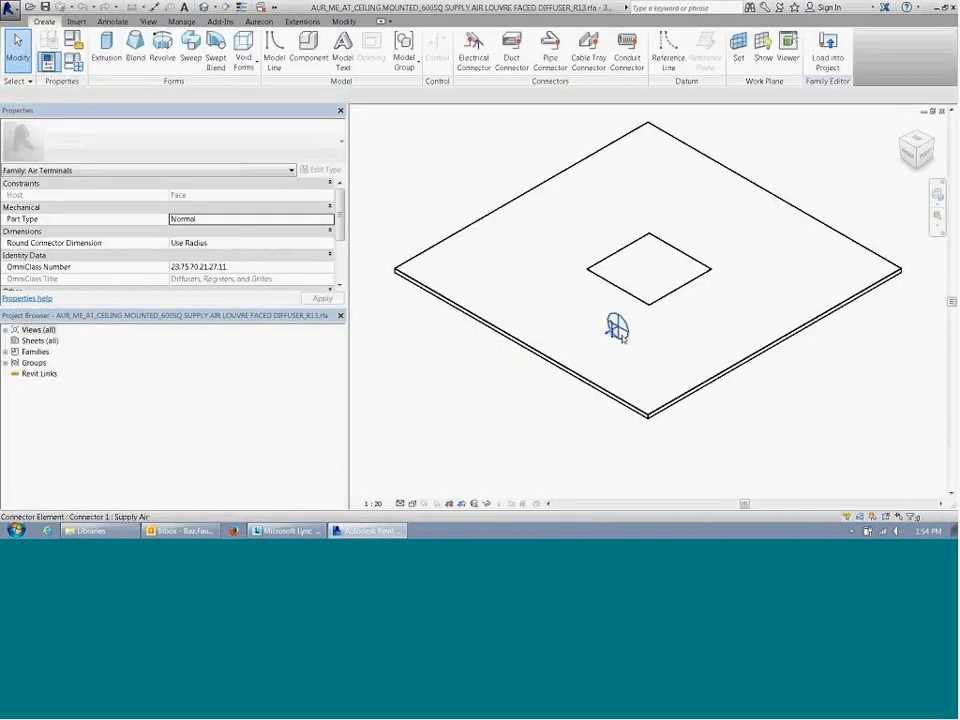
{"action": "left_click", "coordinate": [611, 326]}
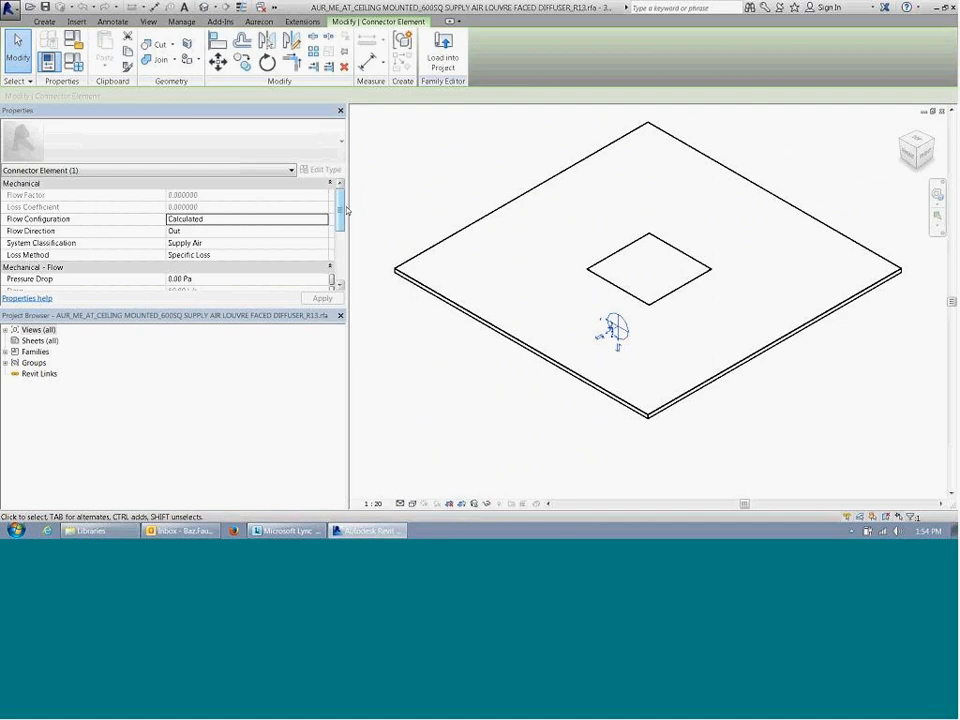
{"action": "scroll", "coordinate": [256, 175], "scroll_direction": "down", "scroll_amount": 2}
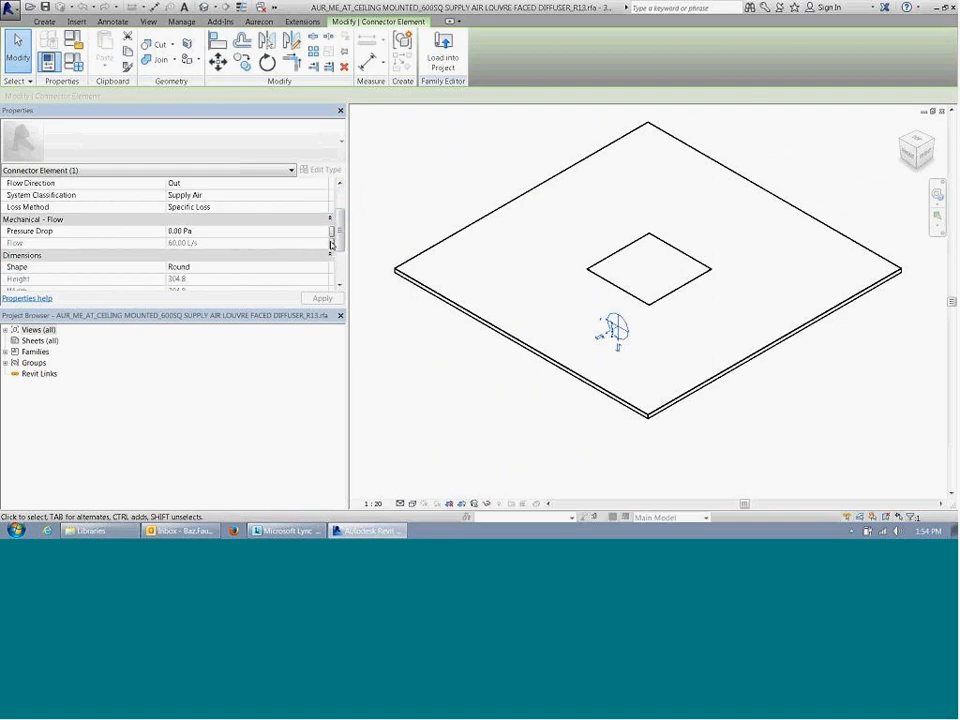
{"action": "left_click", "coordinate": [331, 243]}
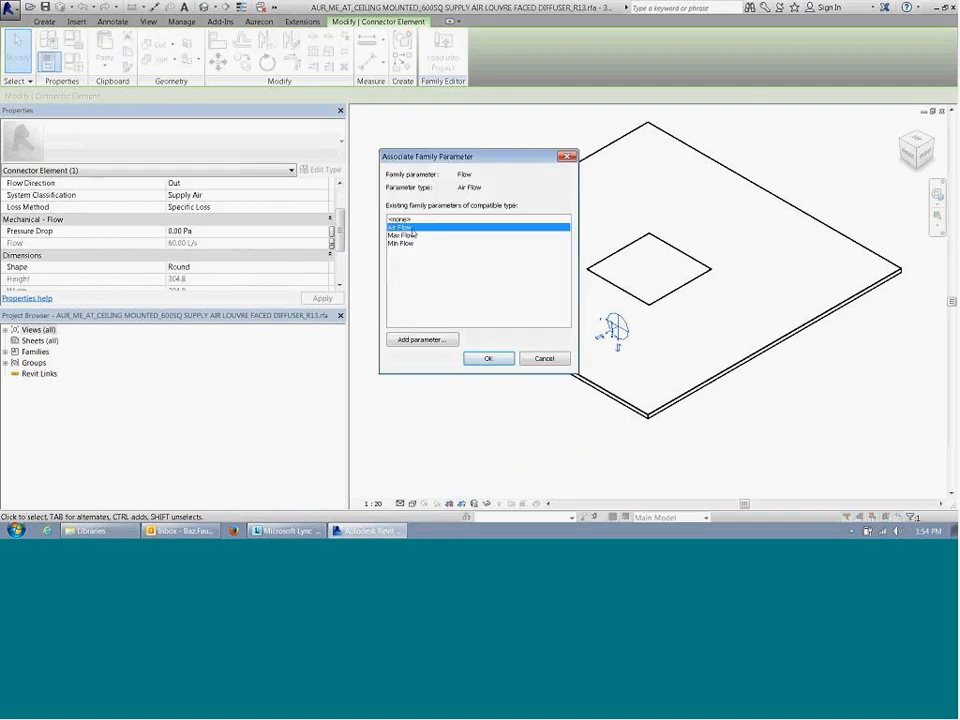
{"action": "left_click", "coordinate": [488, 358]}
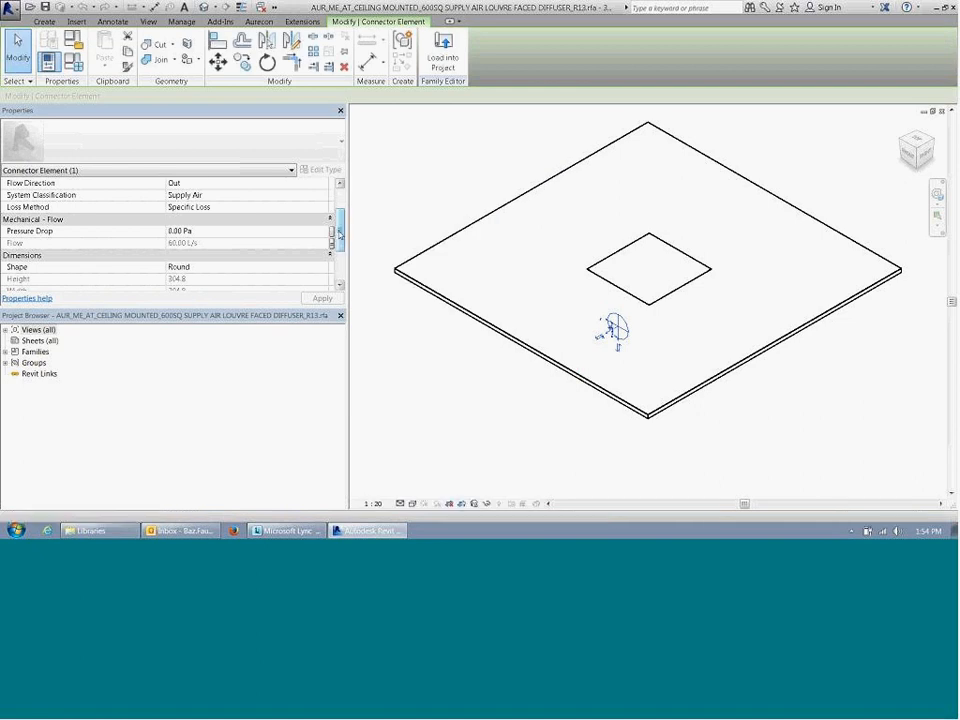
{"action": "scroll", "coordinate": [339, 233], "scroll_direction": "down", "scroll_amount": 3}
{"action": "scroll", "coordinate": [339, 233], "scroll_direction": "up", "scroll_amount": 4}
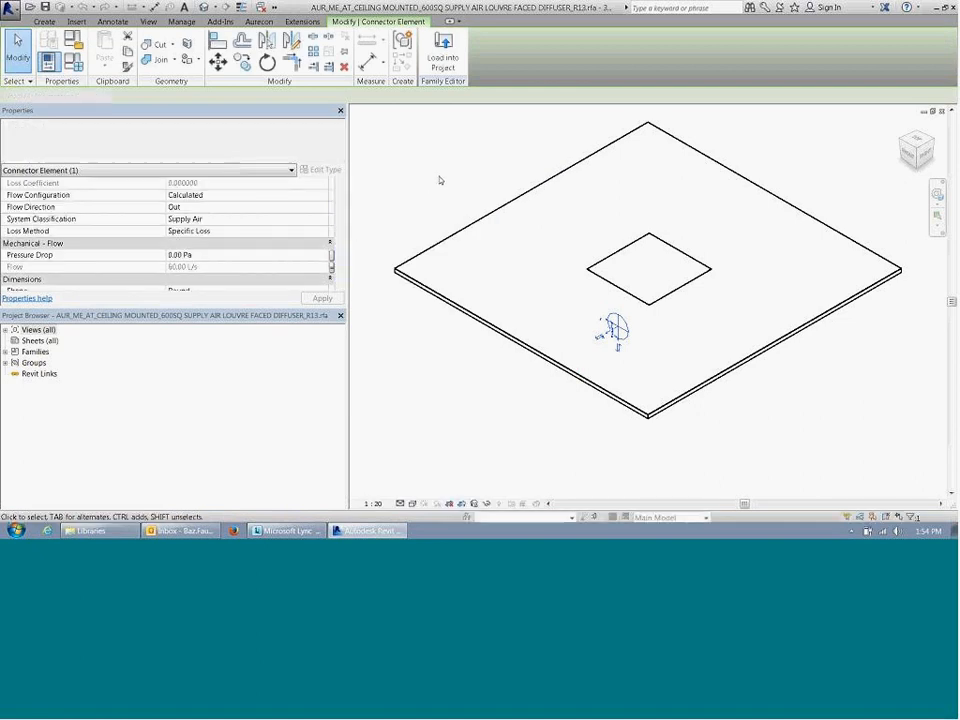
{"action": "left_click", "coordinate": [439, 180]}
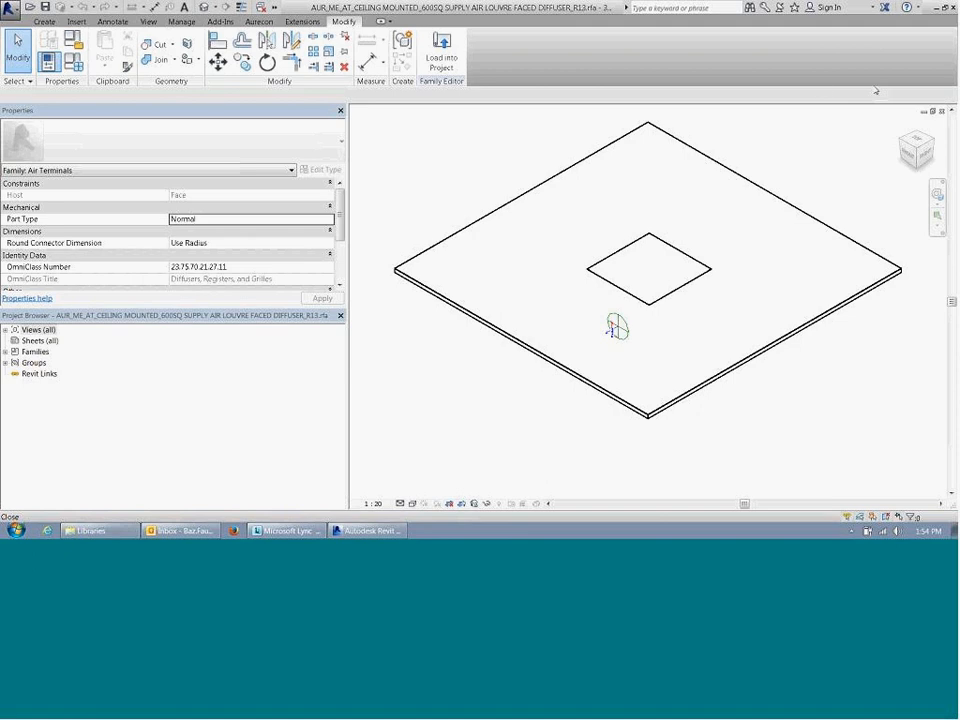
{"action": "left_click", "coordinate": [941, 112]}
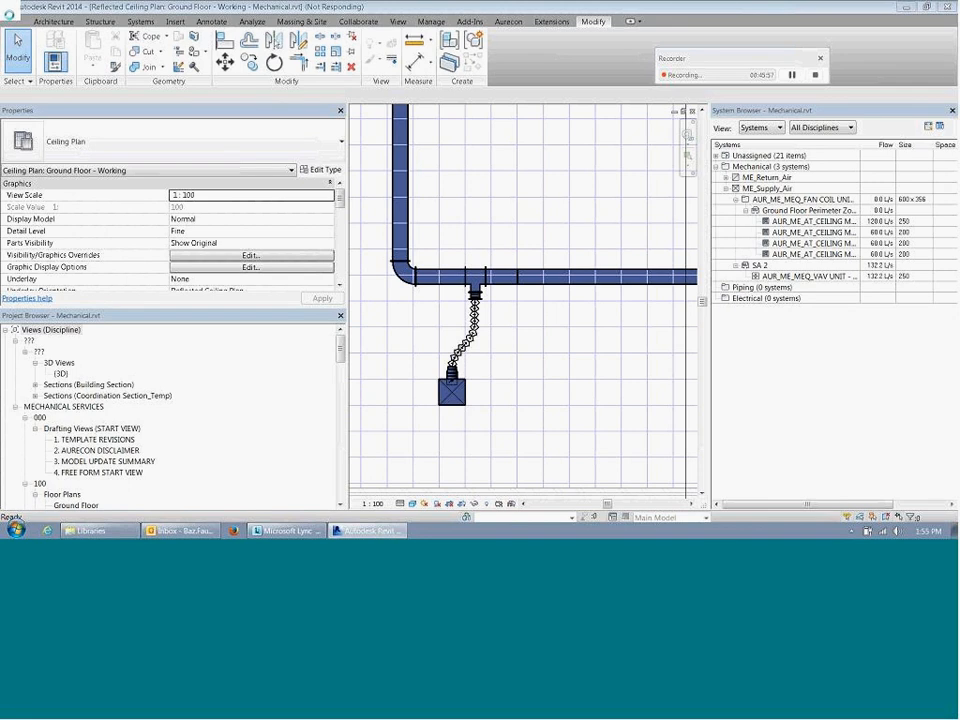
Step: Close the Mechanical project and reopen it from the recent projects
{"action": "left_click", "coordinate": [9, 13]}
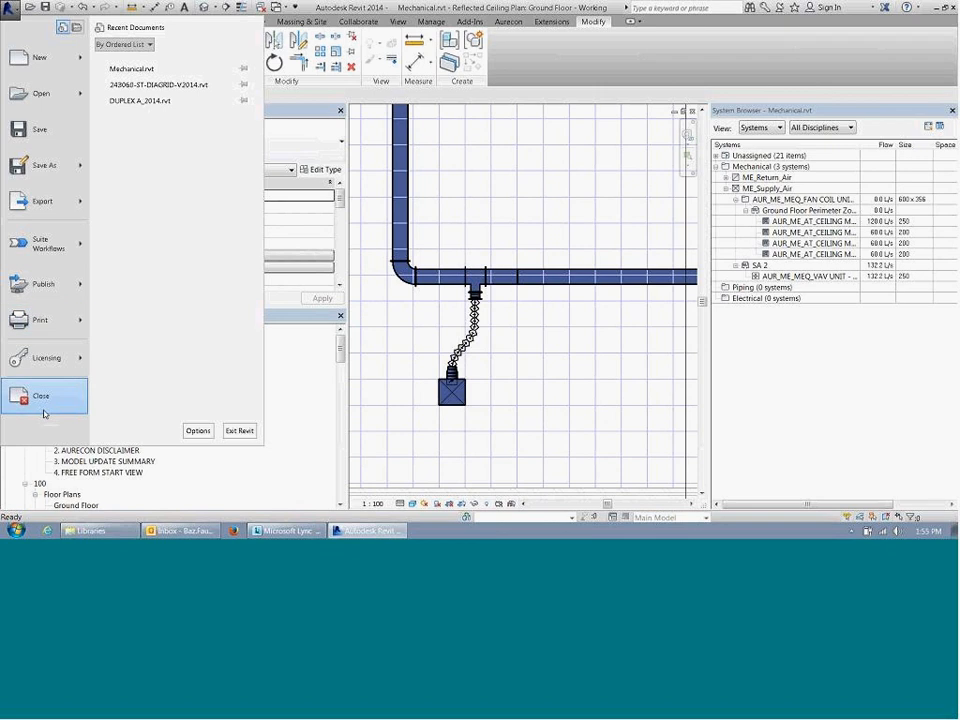
{"action": "left_click", "coordinate": [43, 408]}
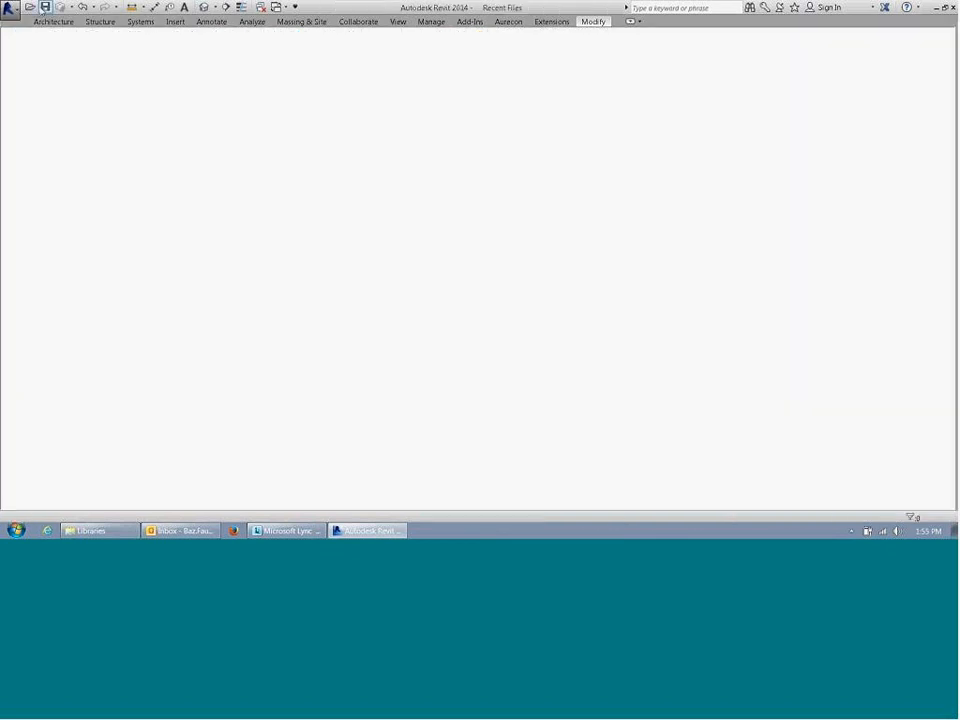
{"action": "left_click", "coordinate": [31, 9]}
{"action": "left_click", "coordinate": [685, 398]}
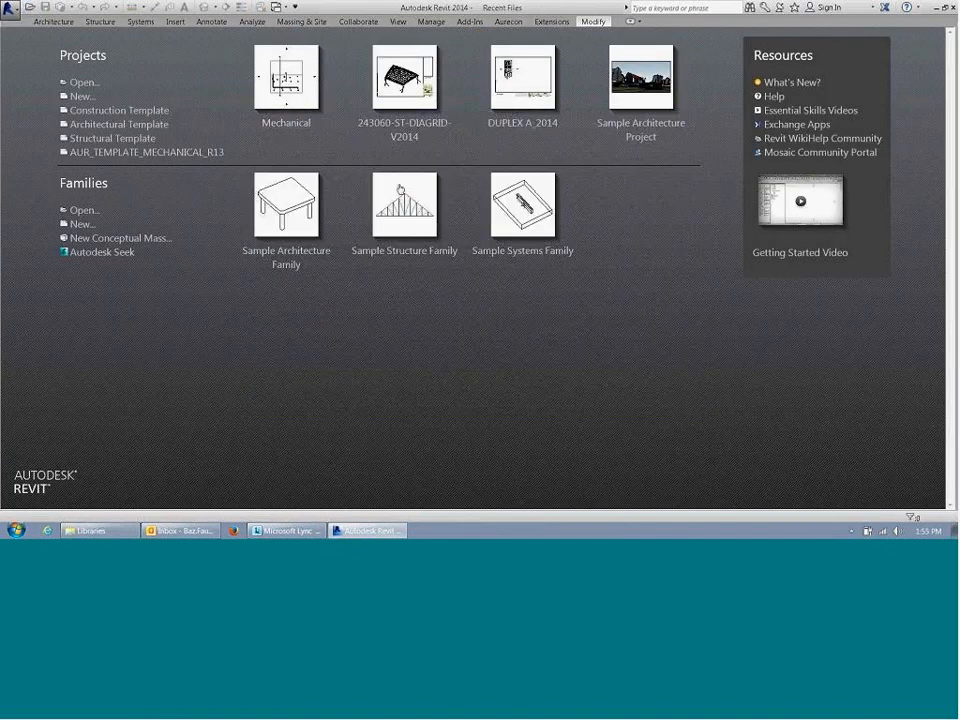
{"action": "left_click", "coordinate": [293, 103]}
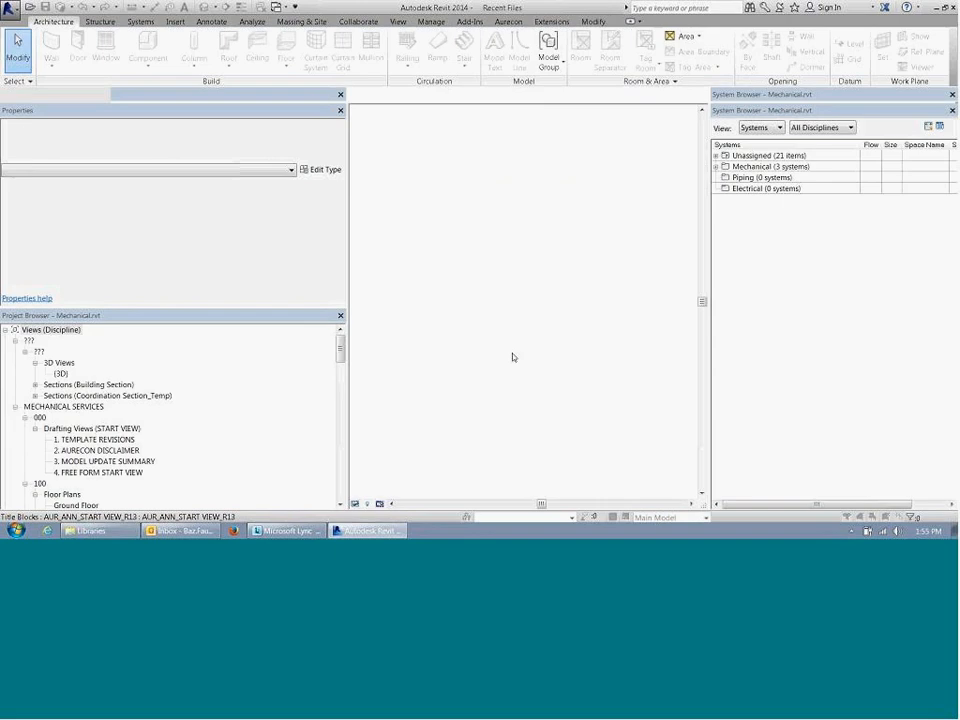
Step: Open the Ground Floor floor plan view of the reopened project
{"action": "left_click", "coordinate": [101, 462]}
{"action": "scroll", "coordinate": [101, 450], "scroll_direction": "down", "scroll_amount": 4}
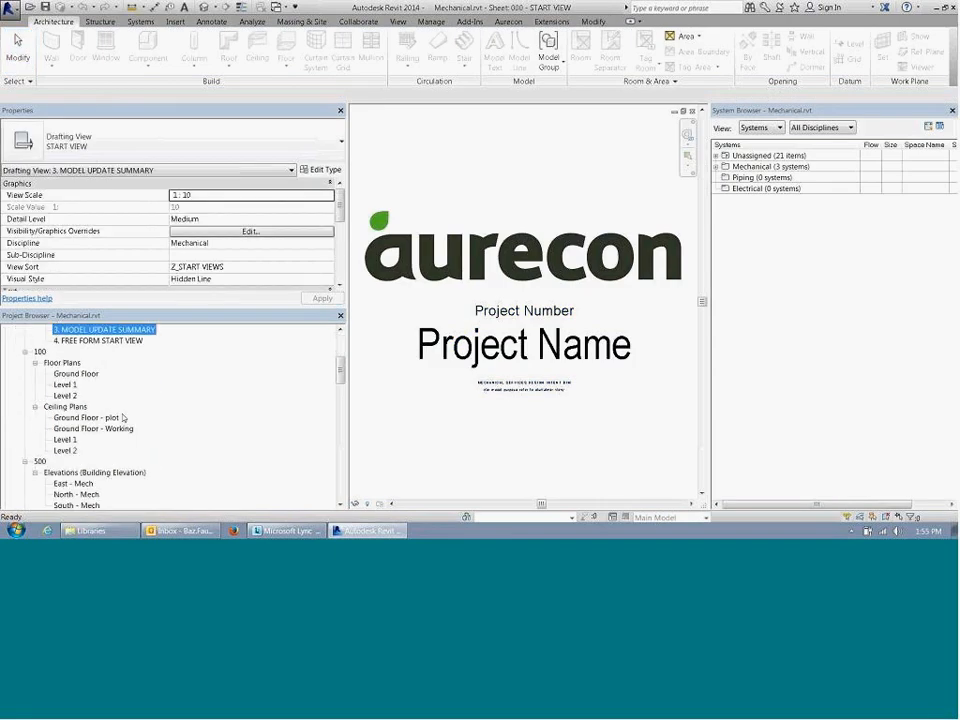
{"action": "double_click", "coordinate": [78, 374]}
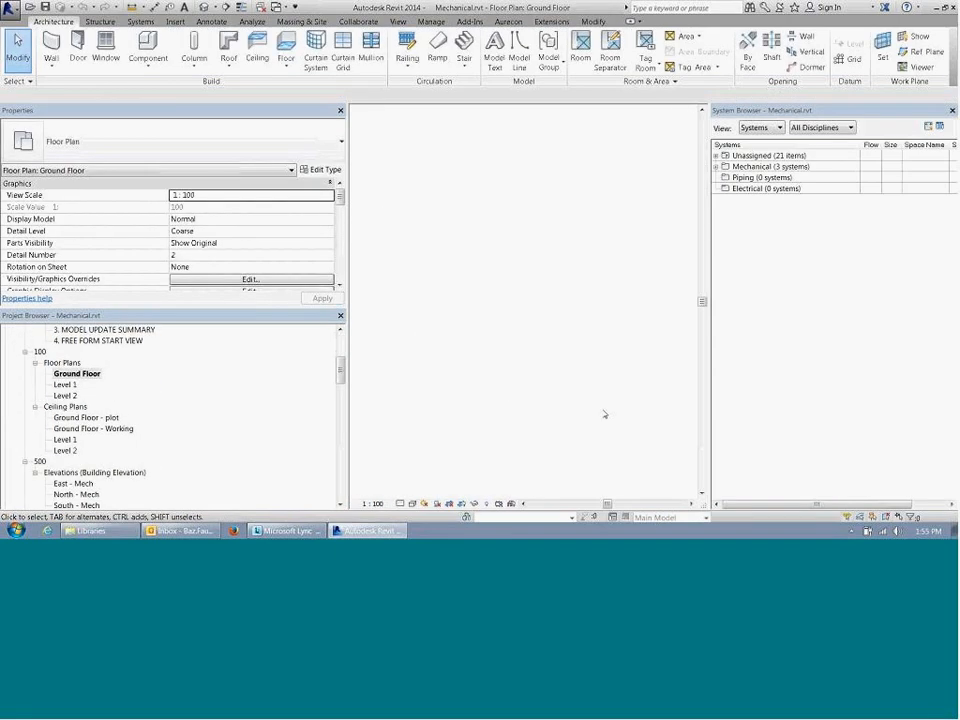
Step: Examine the air flow of the first perimeter diffuser and the flow of the main duct segment beside its tee
{"action": "scroll", "coordinate": [401, 430], "scroll_direction": "up", "scroll_amount": 2}
{"action": "left_click", "coordinate": [464, 398]}
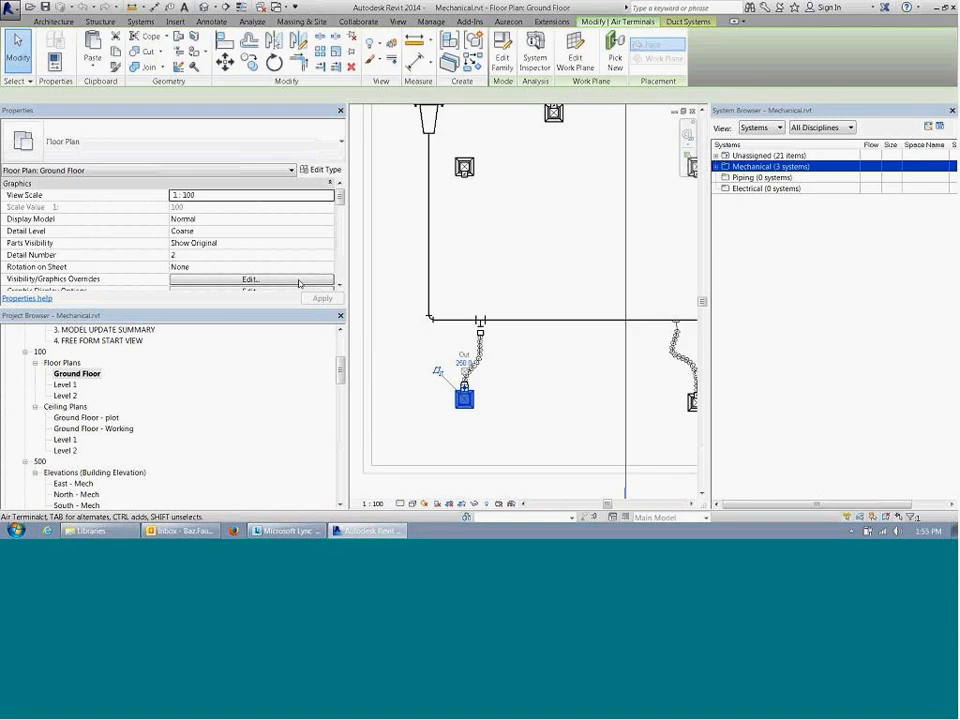
{"action": "left_click_drag", "start_coordinate": [174, 95], "coordinate": [124, 96]}
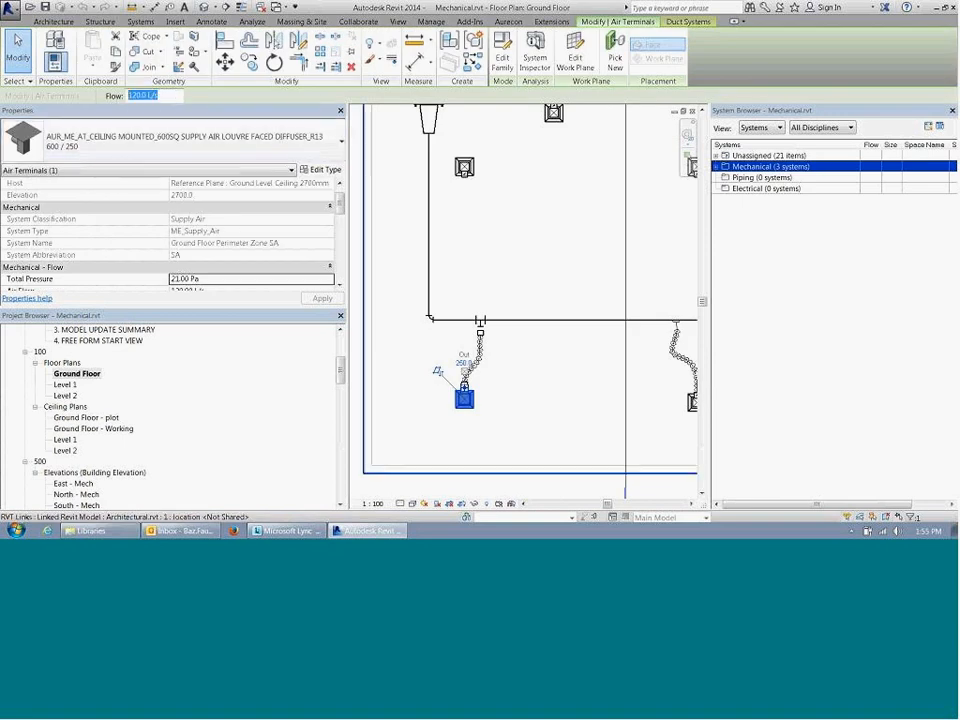
{"action": "left_click_drag", "start_coordinate": [341, 207], "coordinate": [343, 229]}
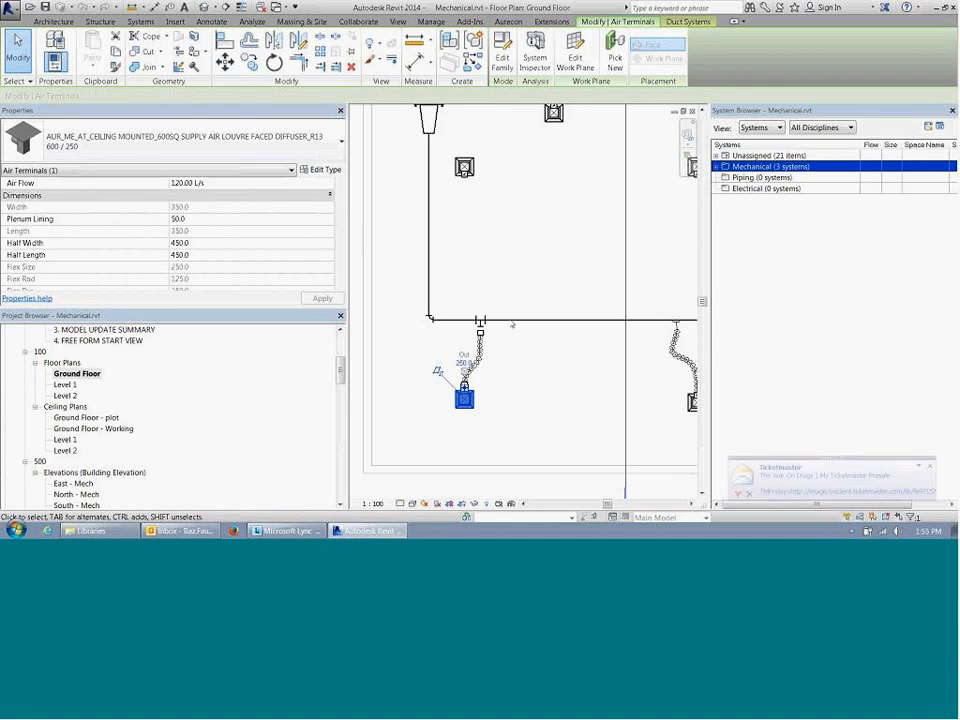
{"action": "left_click", "coordinate": [543, 365]}
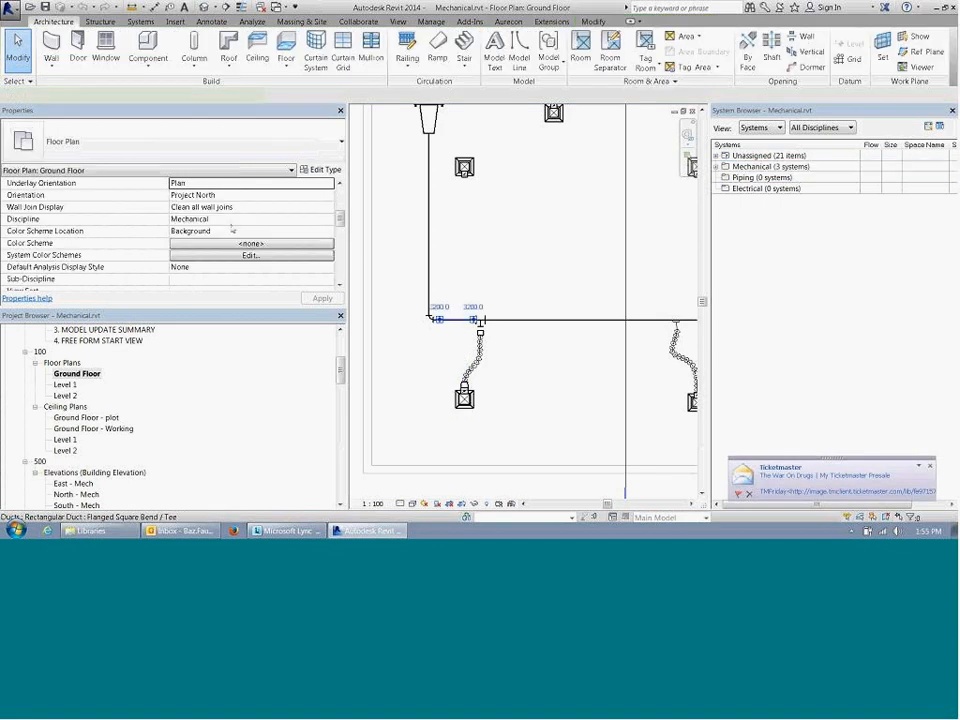
{"action": "left_click", "coordinate": [460, 320]}
{"action": "scroll", "coordinate": [341, 237], "scroll_direction": "up", "scroll_amount": 1}
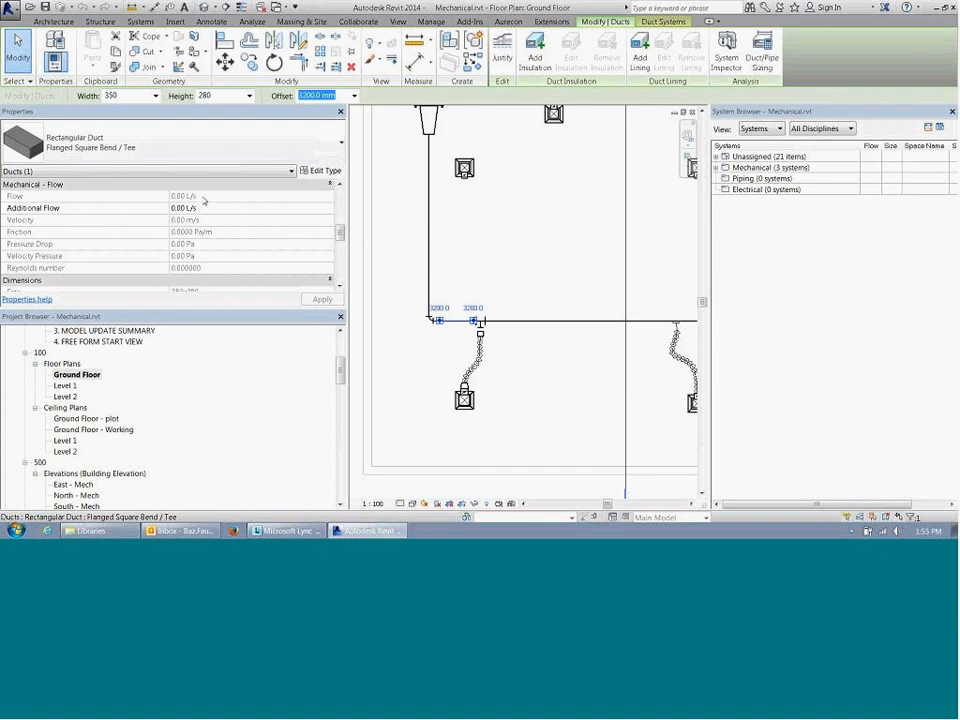
{"action": "left_click", "coordinate": [523, 232]}
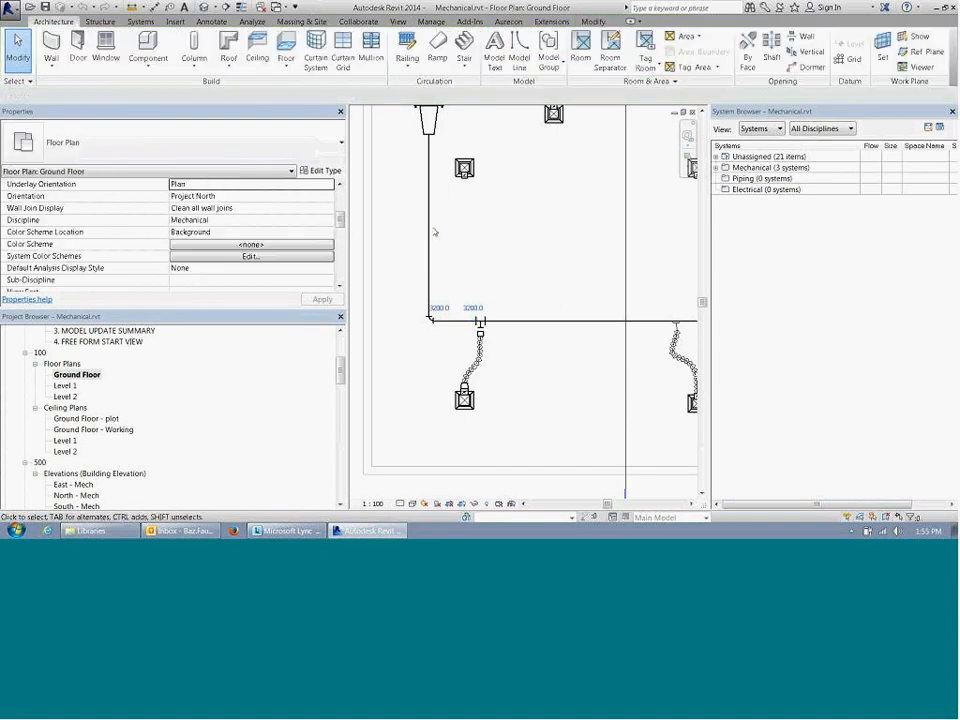
Step: Inspect the vertical main duct run and the far end of the main duct past the last branch
{"action": "left_click", "coordinate": [430, 232]}
{"action": "middle_click_drag", "start_coordinate": [492, 289], "coordinate": [383, 268]}
{"action": "middle_click_drag", "start_coordinate": [630, 294], "coordinate": [352, 273]}
{"action": "middle_click_drag", "start_coordinate": [690, 276], "coordinate": [529, 269]}
{"action": "scroll", "coordinate": [529, 270], "scroll_direction": "up", "scroll_amount": 3}
{"action": "left_click_drag", "start_coordinate": [487, 240], "coordinate": [534, 304]}
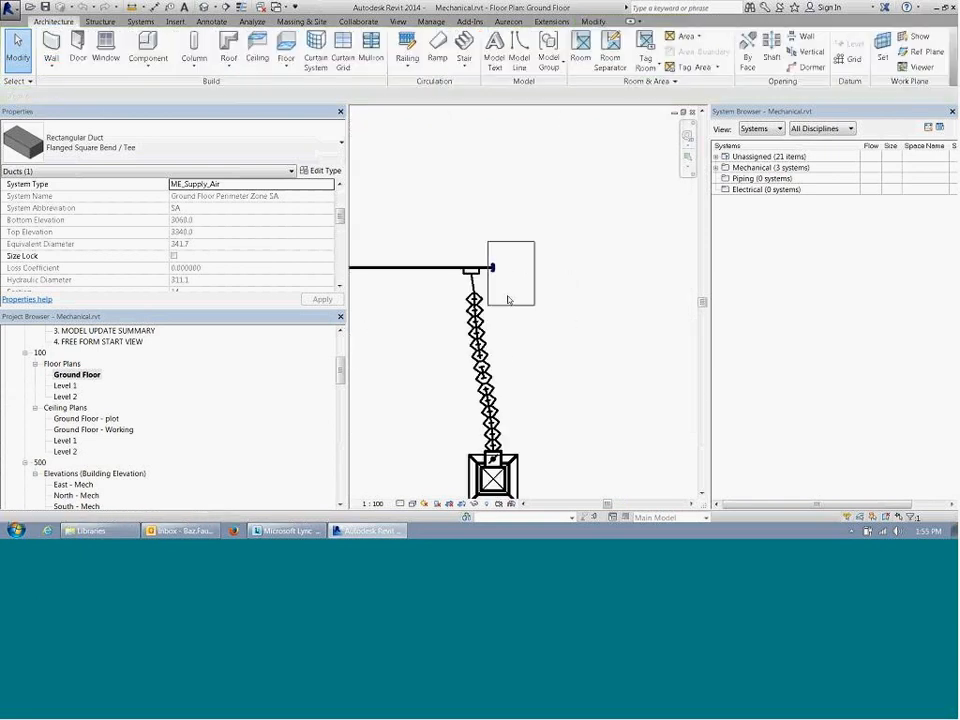
{"action": "key", "text": "Delete"}
{"action": "middle_click_drag", "start_coordinate": [409, 326], "coordinate": [565, 318]}
{"action": "scroll", "coordinate": [662, 326], "scroll_direction": "down", "scroll_amount": 2}
{"action": "scroll", "coordinate": [662, 326], "scroll_direction": "down", "scroll_amount": 1}
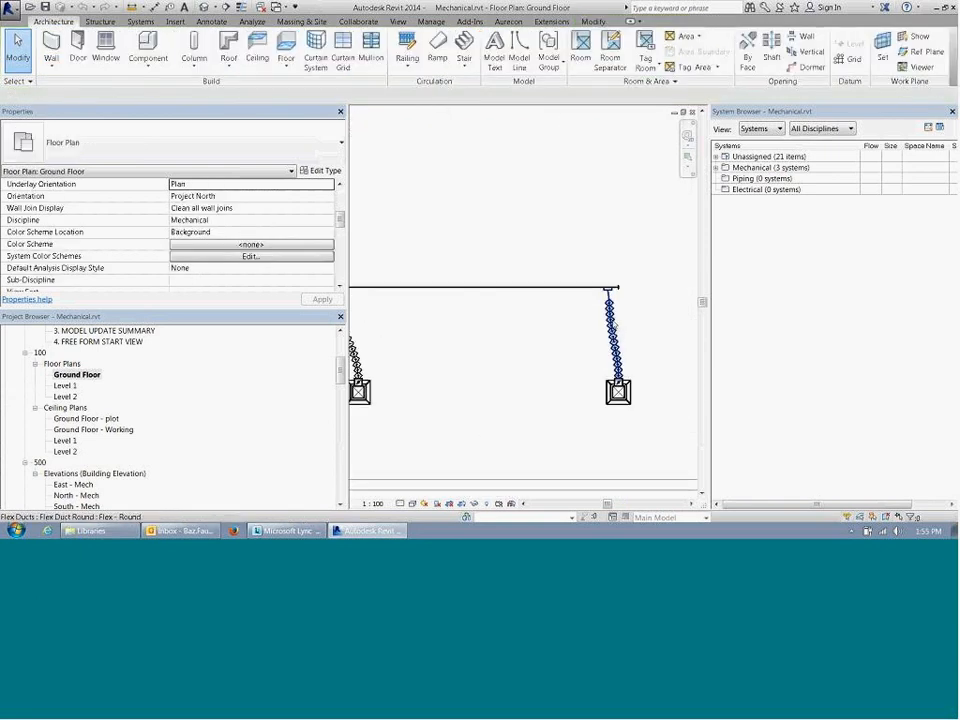
Step: Examine the last branch's flex duct flow and its diffuser, and look along the main duct back to the first branch
{"action": "left_click", "coordinate": [611, 319]}
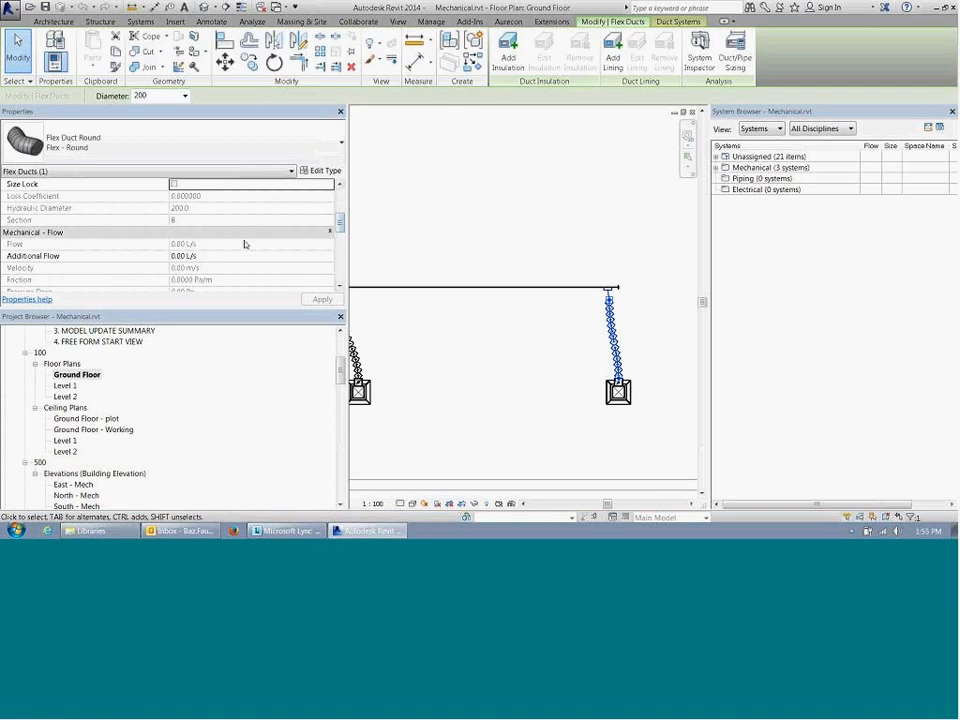
{"action": "left_click", "coordinate": [531, 382]}
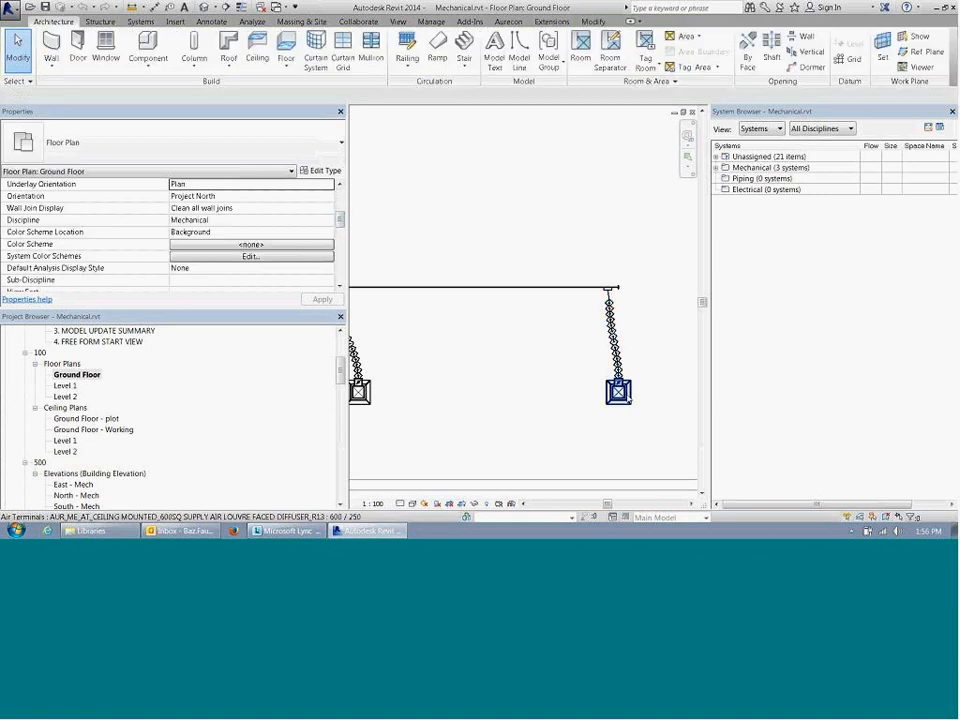
{"action": "key", "text": "Tab"}
{"action": "middle_click_drag", "start_coordinate": [623, 394], "coordinate": [633, 396]}
{"action": "middle_click_drag", "start_coordinate": [530, 386], "coordinate": [568, 386]}
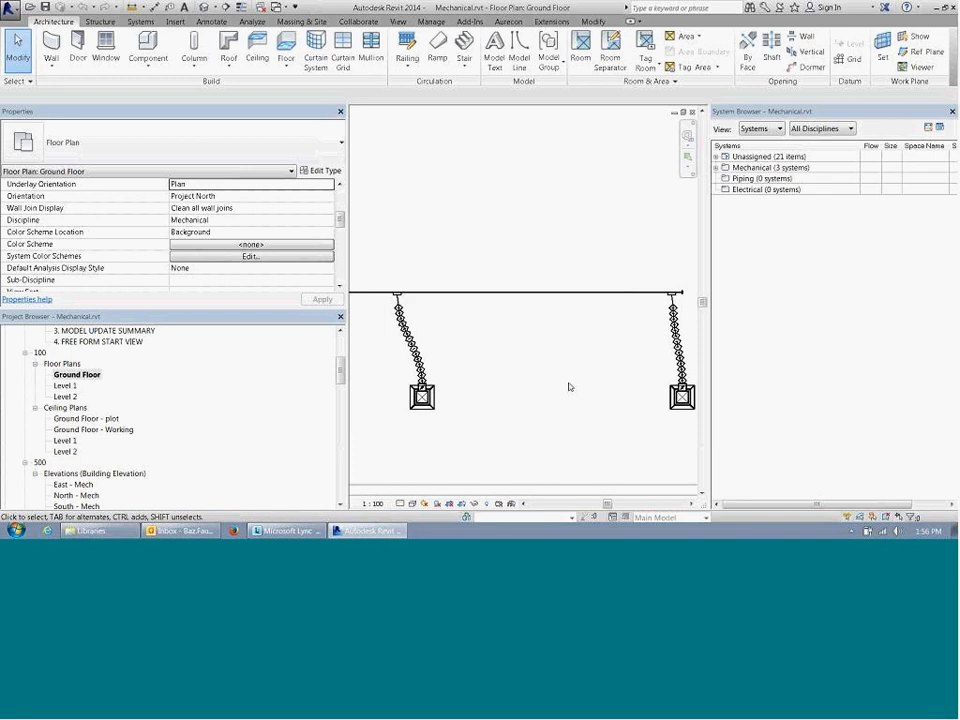
{"action": "scroll", "coordinate": [585, 385], "scroll_direction": "down", "scroll_amount": 3}
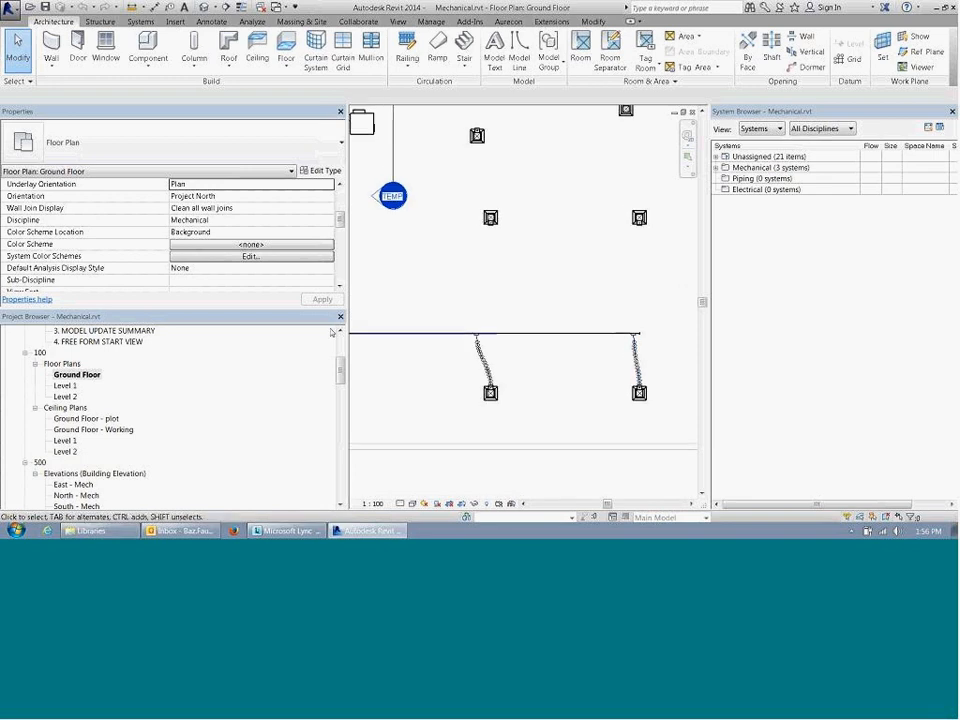
{"action": "middle_click_drag", "start_coordinate": [432, 341], "coordinate": [756, 394]}
{"action": "middle_click_drag", "start_coordinate": [452, 290], "coordinate": [441, 274]}
{"action": "middle_click_drag", "start_coordinate": [500, 326], "coordinate": [486, 308]}
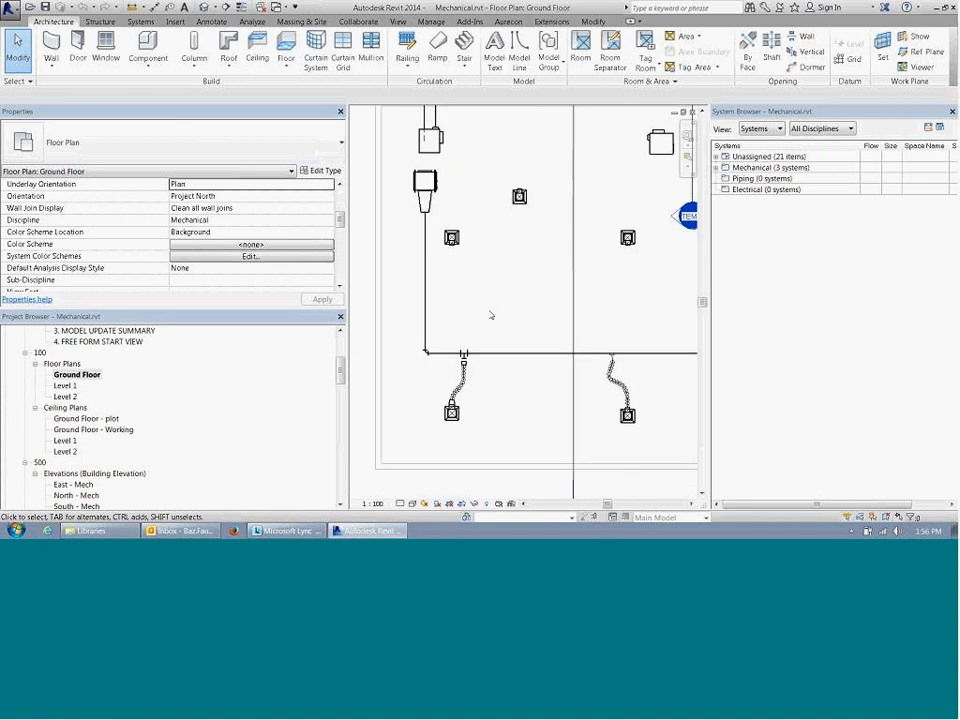
Step: Change the first perimeter diffuser to the 450 / 200 type of the ceiling mounted 450SQ supply air louvre faced diffuser
{"action": "scroll", "coordinate": [470, 308], "scroll_direction": "down", "scroll_amount": 2}
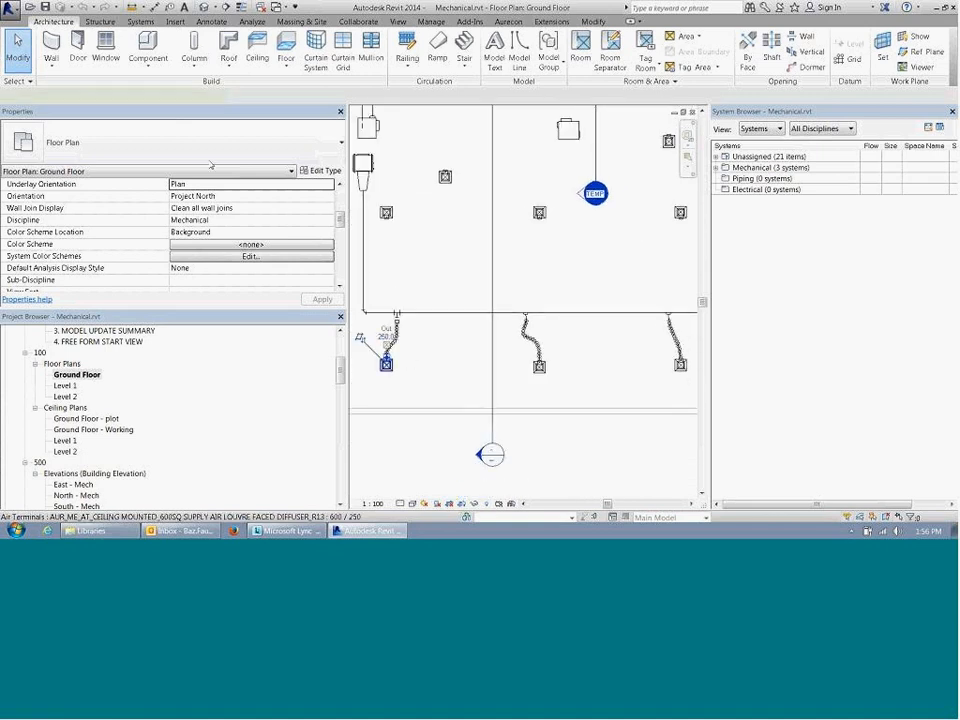
{"action": "left_click", "coordinate": [386, 364]}
{"action": "left_click", "coordinate": [180, 143]}
{"action": "scroll", "coordinate": [180, 270], "scroll_direction": "up", "scroll_amount": 1}
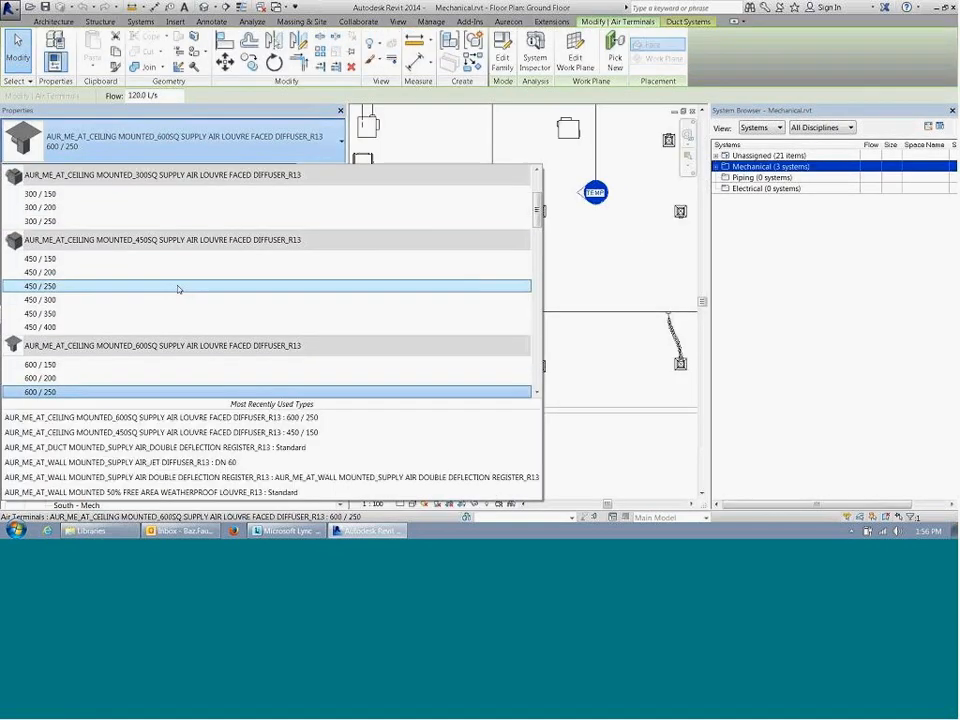
{"action": "left_click", "coordinate": [182, 272]}
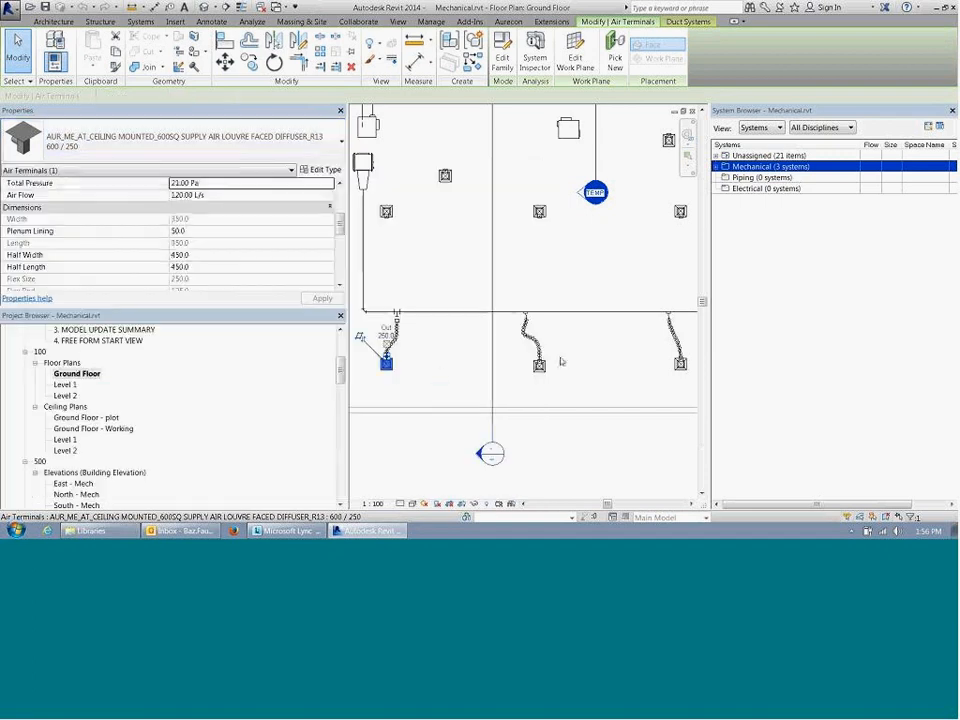
{"action": "left_click", "coordinate": [435, 371]}
Step: Compare the flow in the first diffuser's flex duct with the flow in the adjacent main duct segment
{"action": "scroll", "coordinate": [366, 340], "scroll_direction": "up", "scroll_amount": 2}
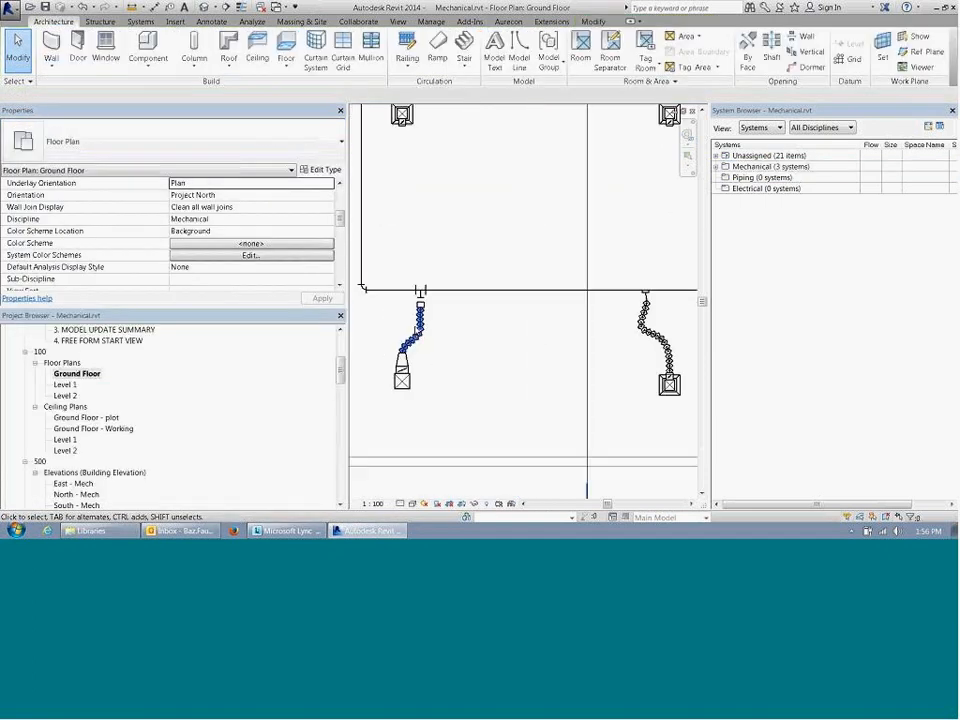
{"action": "left_click", "coordinate": [418, 326]}
{"action": "left_click_drag", "start_coordinate": [342, 224], "coordinate": [342, 229]}
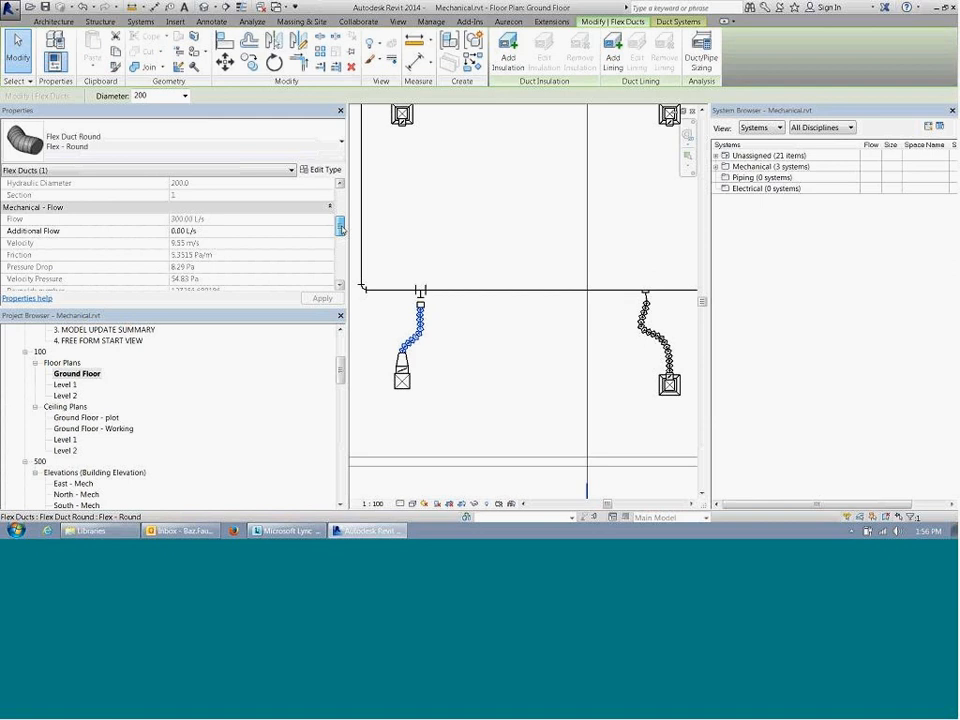
{"action": "left_click", "coordinate": [396, 290]}
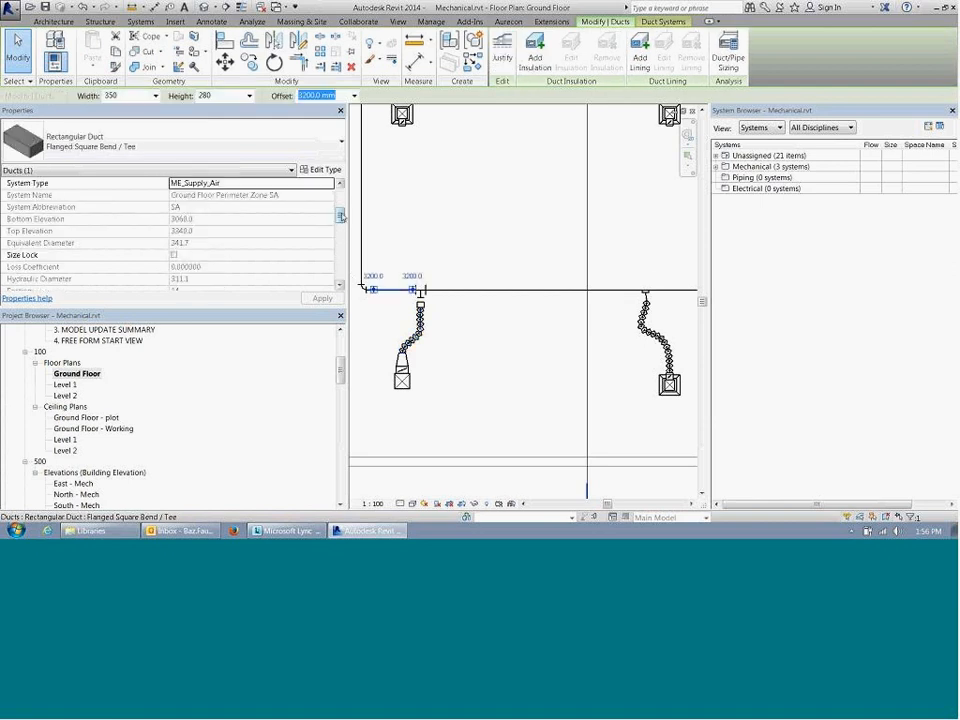
{"action": "left_click_drag", "start_coordinate": [342, 215], "coordinate": [344, 235]}
{"action": "left_click", "coordinate": [443, 353]}
{"action": "left_click", "coordinate": [415, 333]}
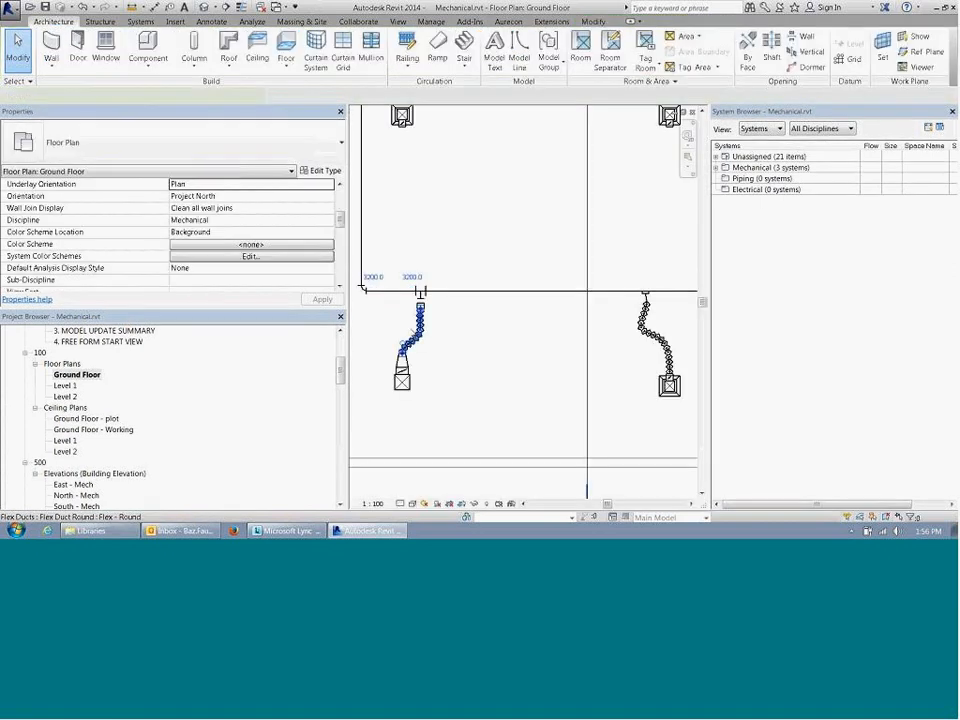
{"action": "left_click", "coordinate": [511, 358]}
Step: Move the first branch's rectangular-to-round transformation up onto the open outlet of the square tee to connect them
{"action": "scroll", "coordinate": [394, 310], "scroll_direction": "up", "scroll_amount": 2}
{"action": "left_click", "coordinate": [446, 304]}
{"action": "scroll", "coordinate": [446, 300], "scroll_direction": "up", "scroll_amount": 1}
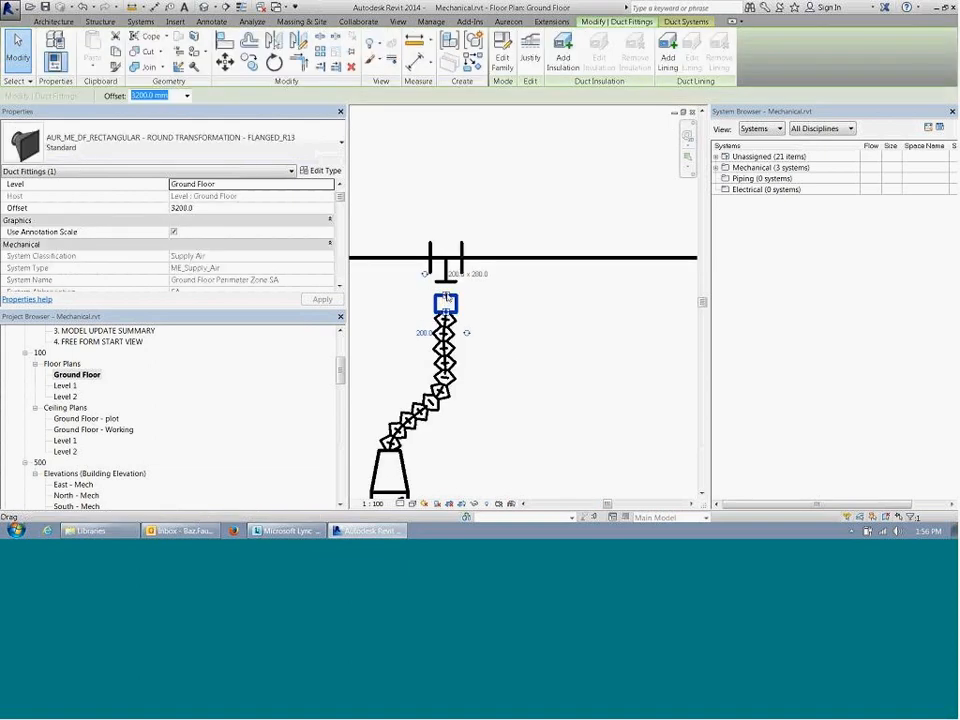
{"action": "left_click_drag", "start_coordinate": [446, 300], "coordinate": [446, 289]}
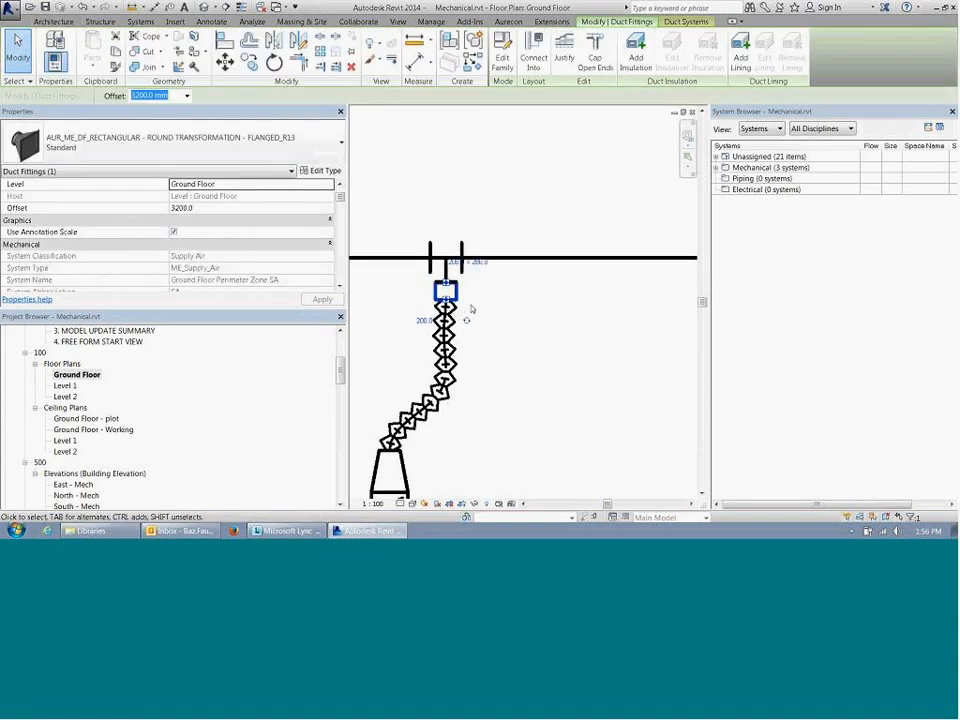
{"action": "left_click", "coordinate": [464, 305]}
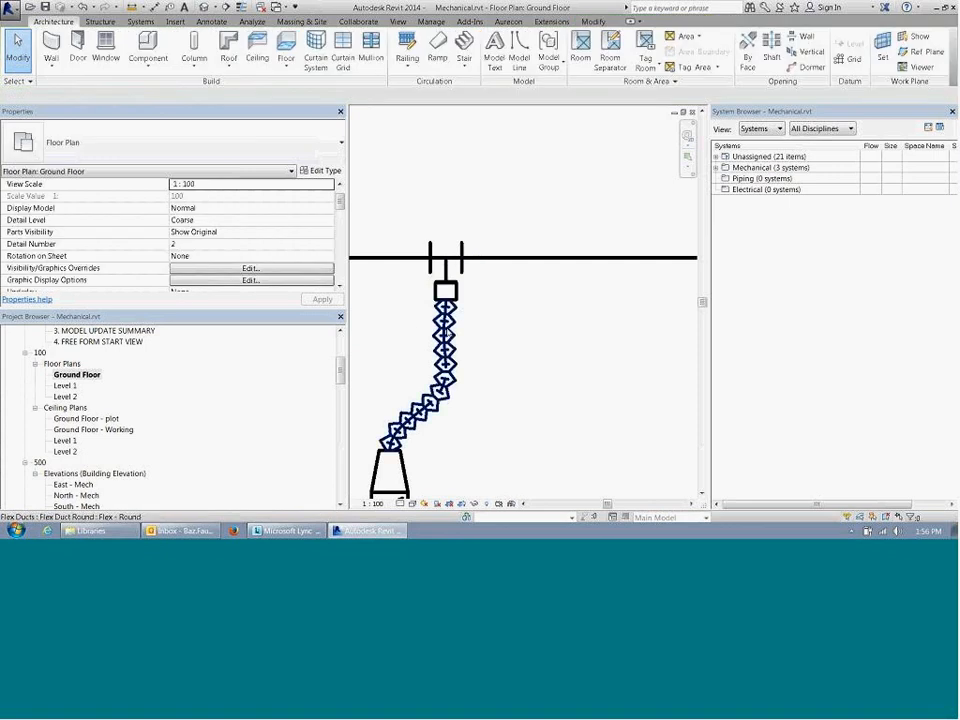
Step: Delete the first branch's transformation and square tee, and reconnect the flex duct's free end to the main duct
{"action": "left_click", "coordinate": [447, 291]}
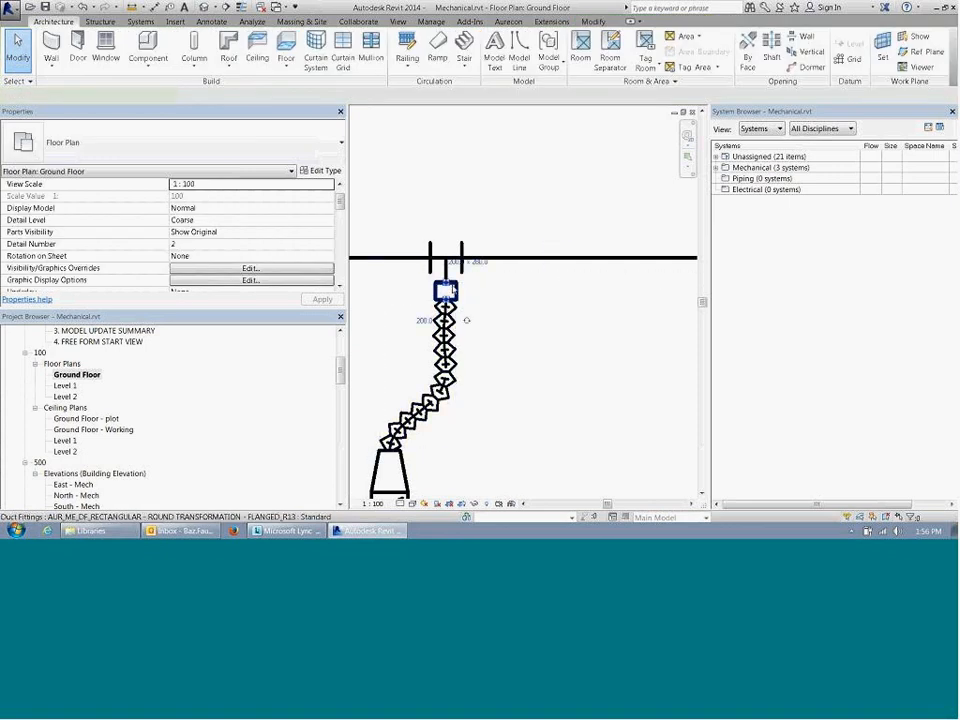
{"action": "key", "text": "Delete"}
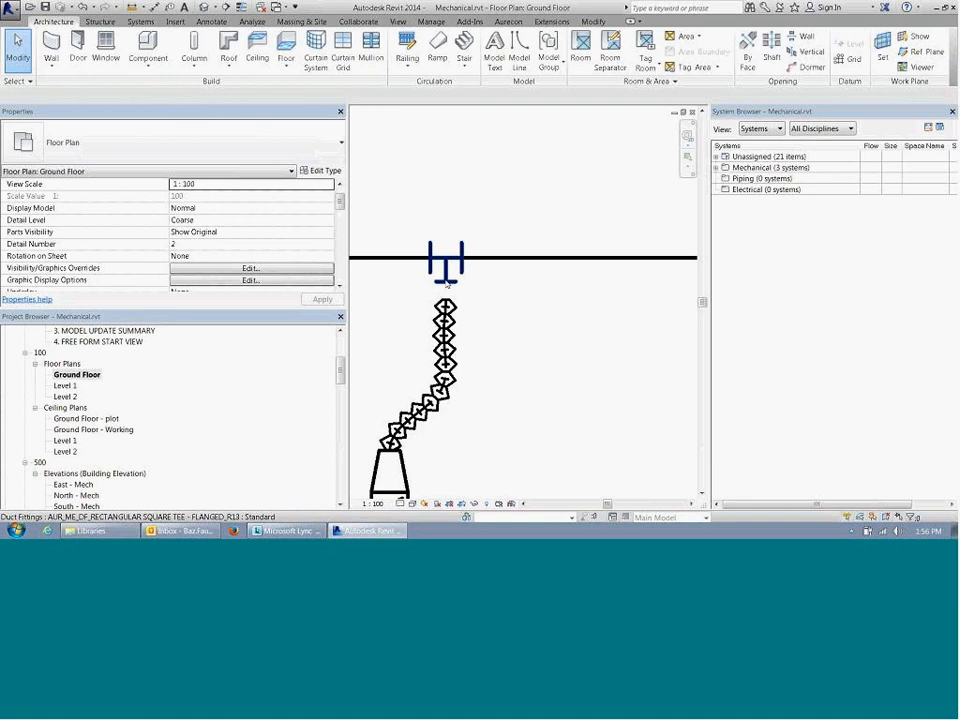
{"action": "left_click", "coordinate": [448, 281]}
{"action": "scroll", "coordinate": [445, 330], "scroll_direction": "up", "scroll_amount": 3}
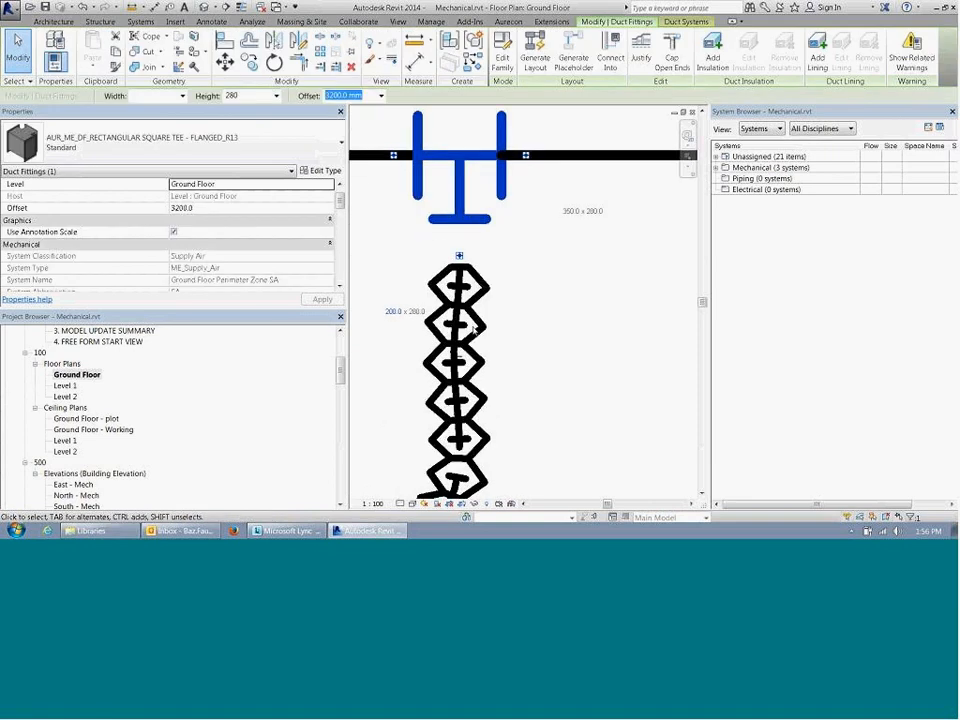
{"action": "key", "text": "Delete"}
{"action": "left_click", "coordinate": [463, 284]}
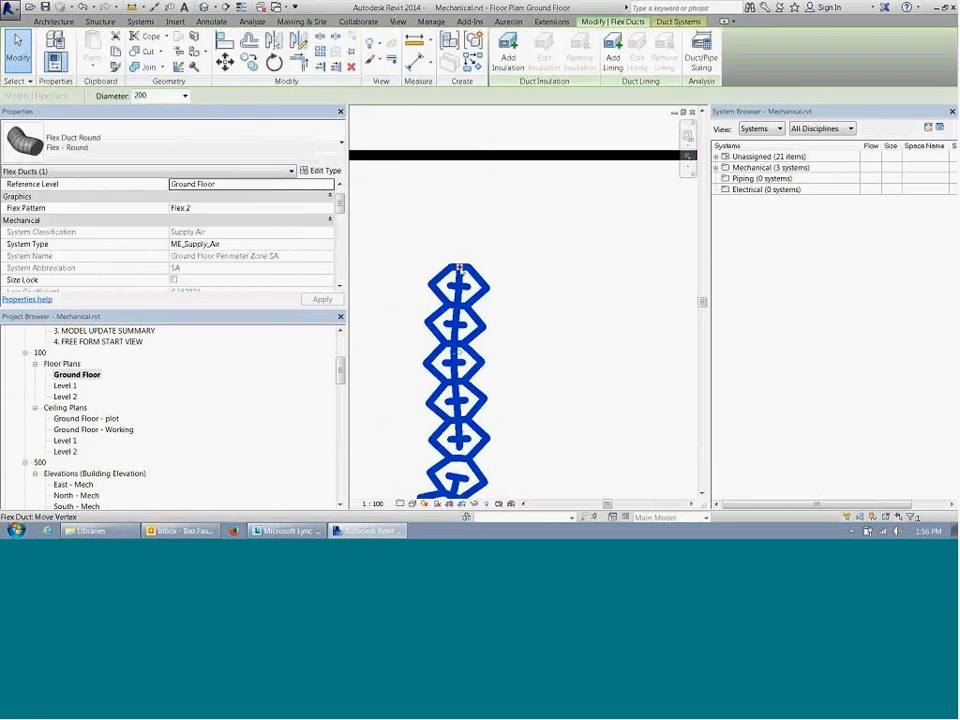
{"action": "left_click_drag", "start_coordinate": [457, 270], "coordinate": [466, 157]}
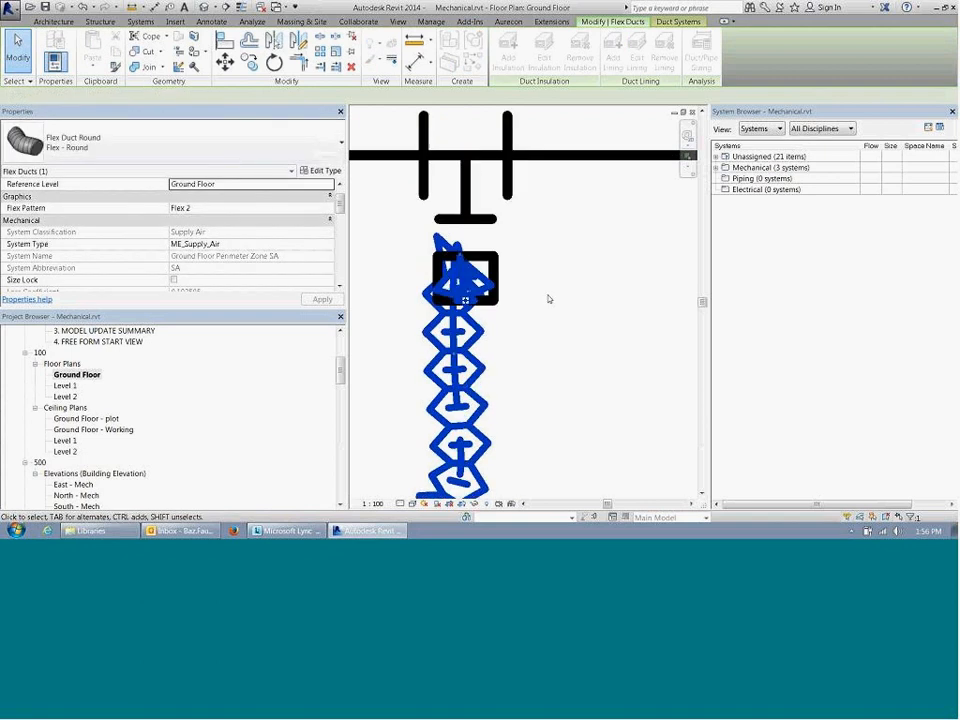
Step: Examine the flow properties of the main duct segment before the new tee and select the reconnected flex duct
{"action": "scroll", "coordinate": [530, 270], "scroll_direction": "down", "scroll_amount": 3}
{"action": "left_click", "coordinate": [393, 230]}
{"action": "scroll", "coordinate": [341, 232], "scroll_direction": "down", "scroll_amount": 5}
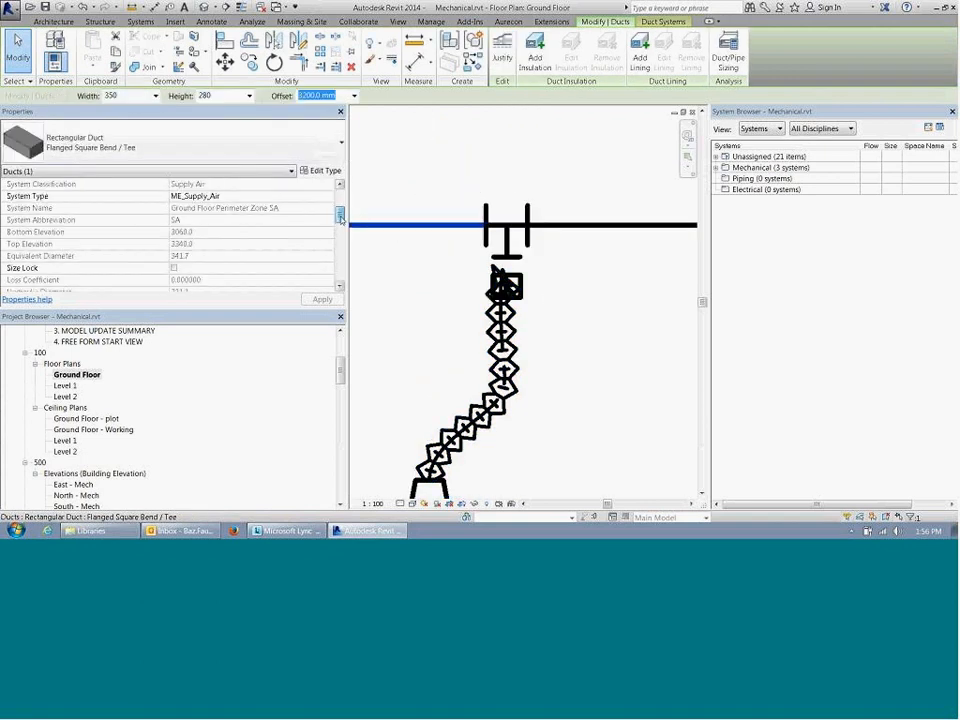
{"action": "left_click_drag", "start_coordinate": [343, 233], "coordinate": [344, 236]}
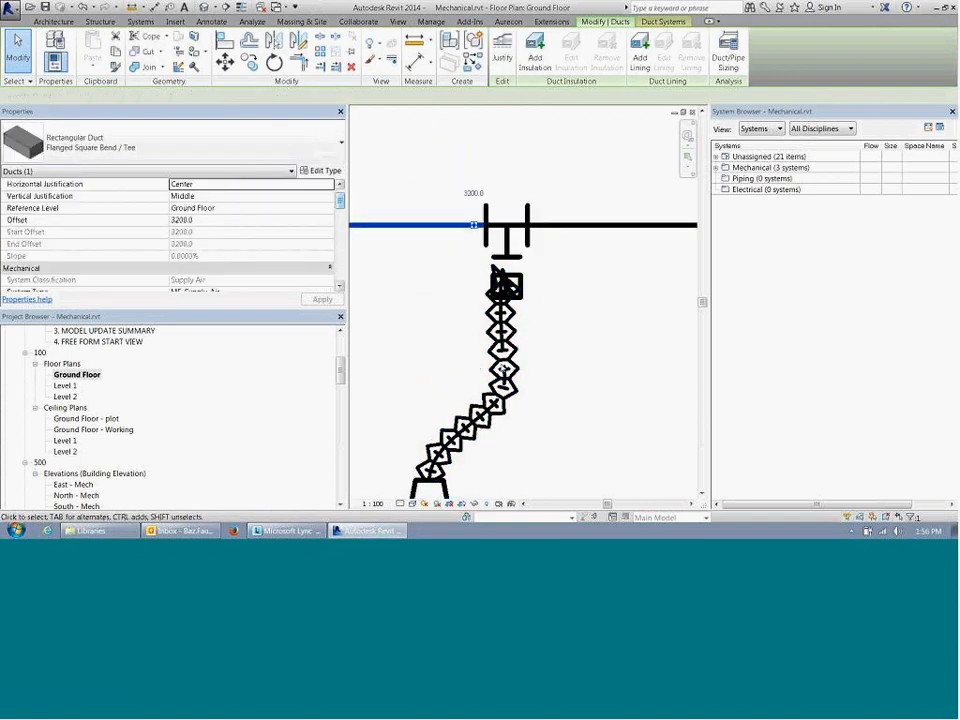
{"action": "left_click", "coordinate": [503, 370]}
{"action": "scroll", "coordinate": [250, 200], "scroll_direction": "down", "scroll_amount": 5}
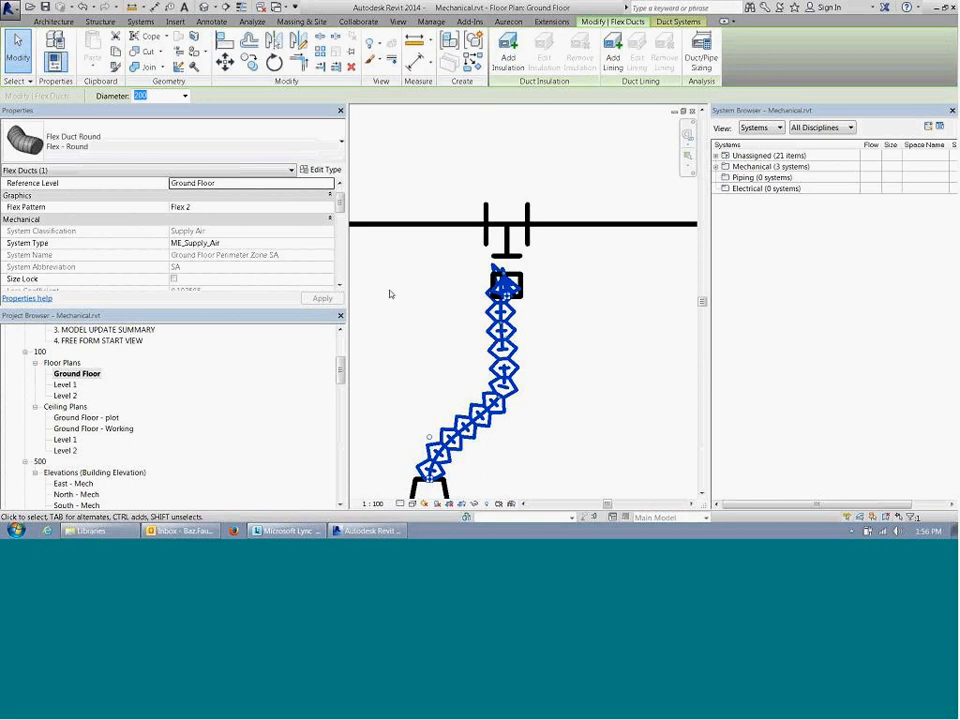
Step: Open the Ground Floor - Working ceiling plan view
{"action": "left_click", "coordinate": [64, 395]}
{"action": "left_click", "coordinate": [85, 417]}
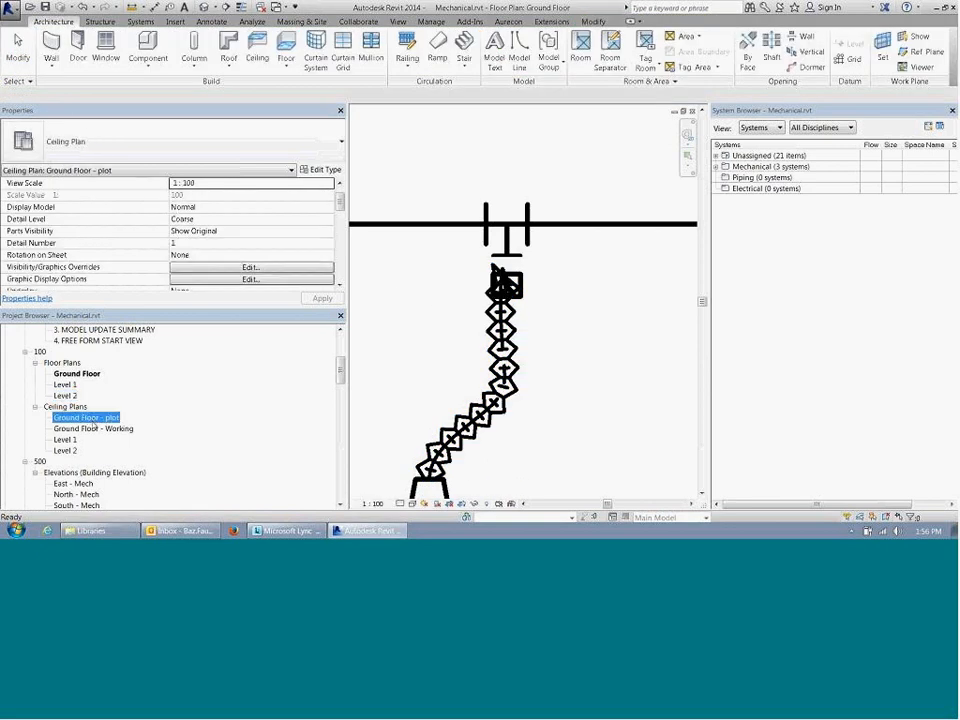
{"action": "left_click", "coordinate": [94, 428]}
{"action": "double_click", "coordinate": [94, 428]}
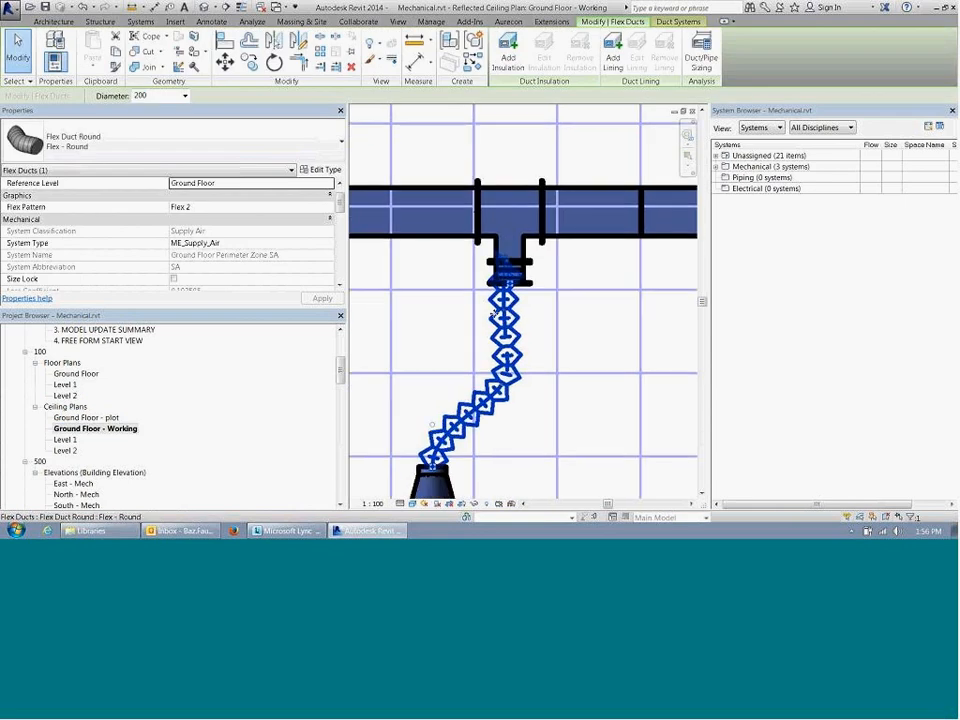
Step: Examine the flow properties of the first branch's flex duct in the working ceiling plan
{"action": "left_click", "coordinate": [500, 340]}
{"action": "scroll", "coordinate": [470, 340], "scroll_direction": "down", "scroll_amount": 1}
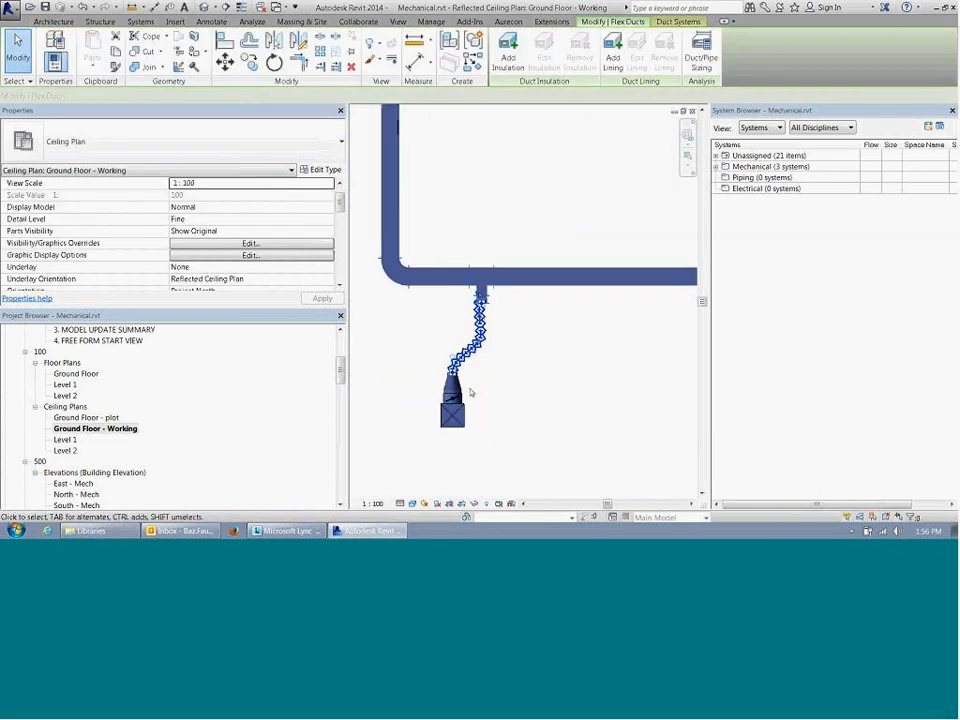
{"action": "left_click_drag", "start_coordinate": [340, 201], "coordinate": [343, 222]}
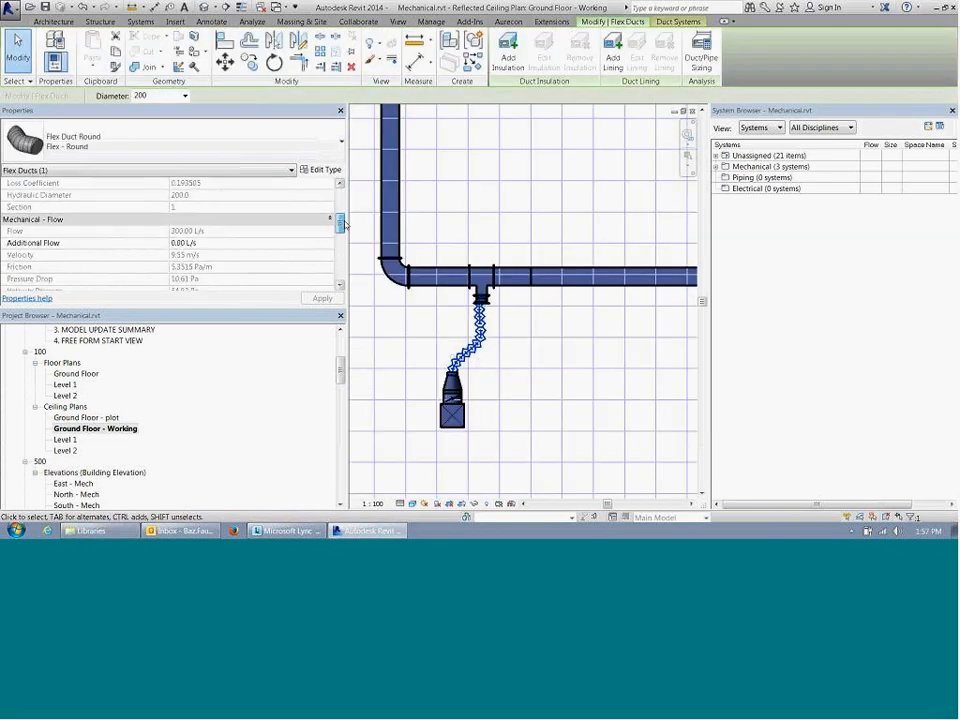
Step: Examine the air flow properties of the first branch's louvre faced diffuser
{"action": "left_click", "coordinate": [463, 418]}
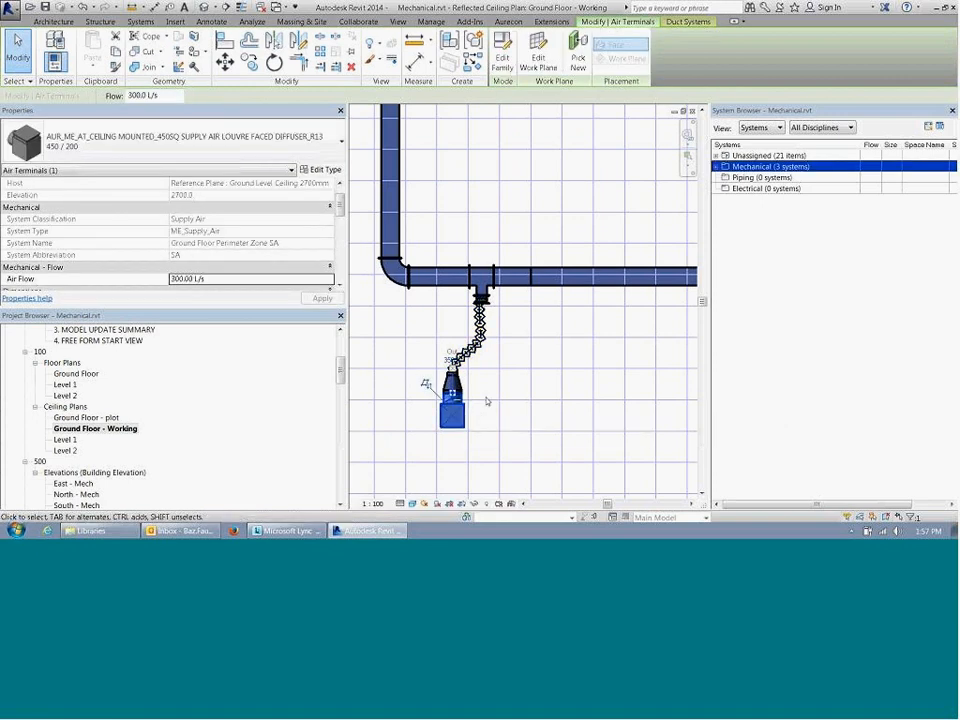
{"action": "left_click", "coordinate": [544, 354]}
{"action": "middle_click_drag", "start_coordinate": [544, 354], "coordinate": [521, 350]}
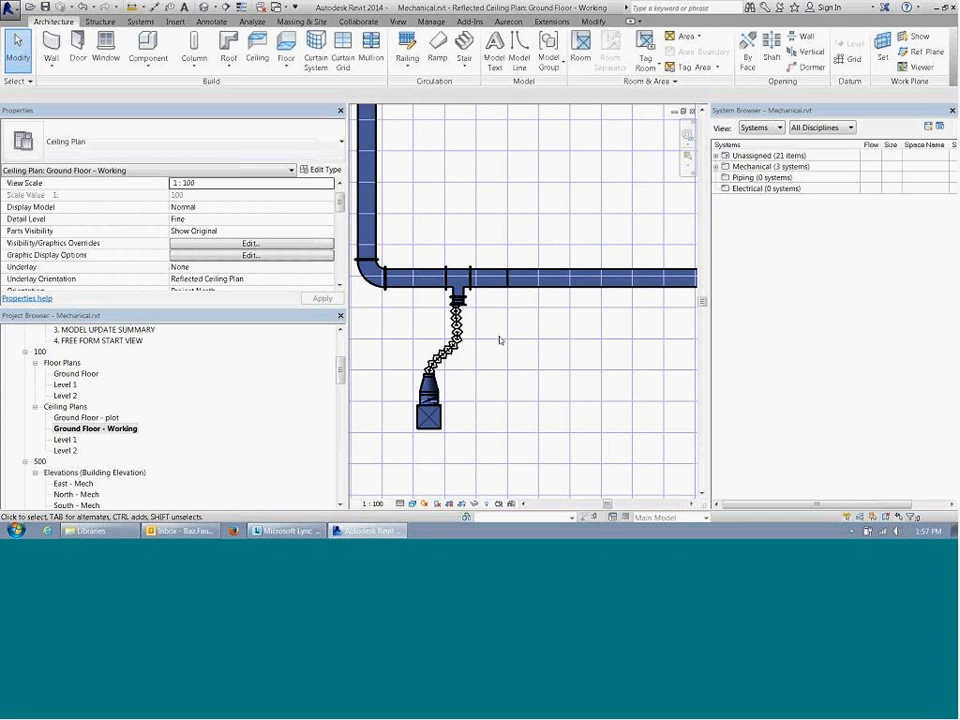
Step: Examine the flow properties of the main duct segment between the bend and first tee, and of the first branch's flex duct
{"action": "scroll", "coordinate": [540, 386], "scroll_direction": "down", "scroll_amount": 3}
{"action": "middle_click_drag", "start_coordinate": [540, 386], "coordinate": [454, 377]}
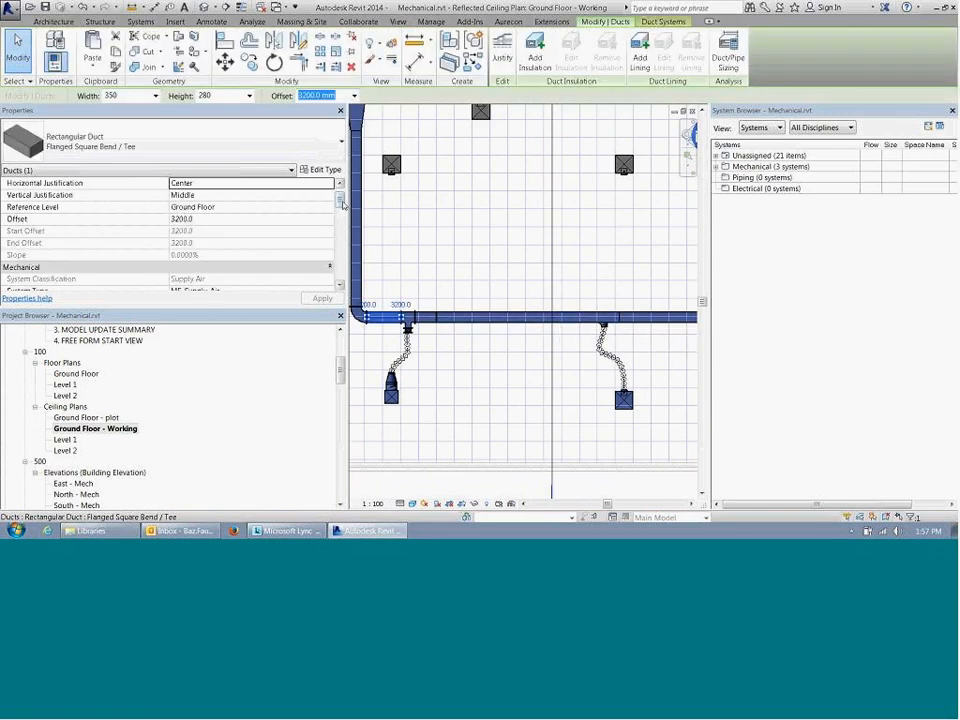
{"action": "left_click_drag", "start_coordinate": [341, 203], "coordinate": [342, 214]}
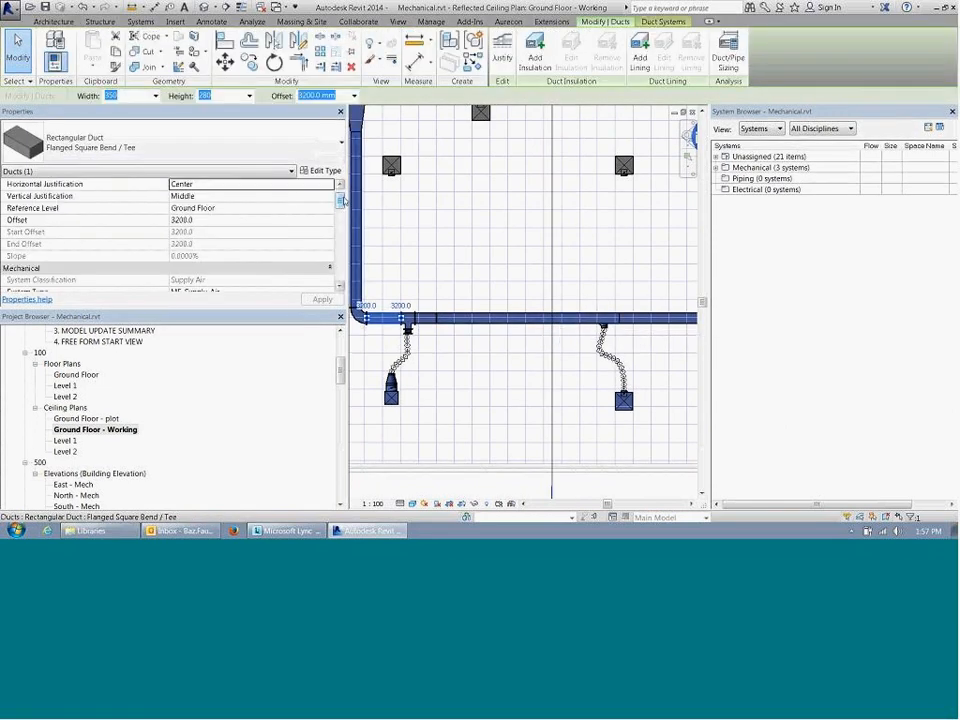
{"action": "scroll", "coordinate": [342, 216], "scroll_direction": "down", "scroll_amount": 6}
{"action": "left_click", "coordinate": [407, 344]}
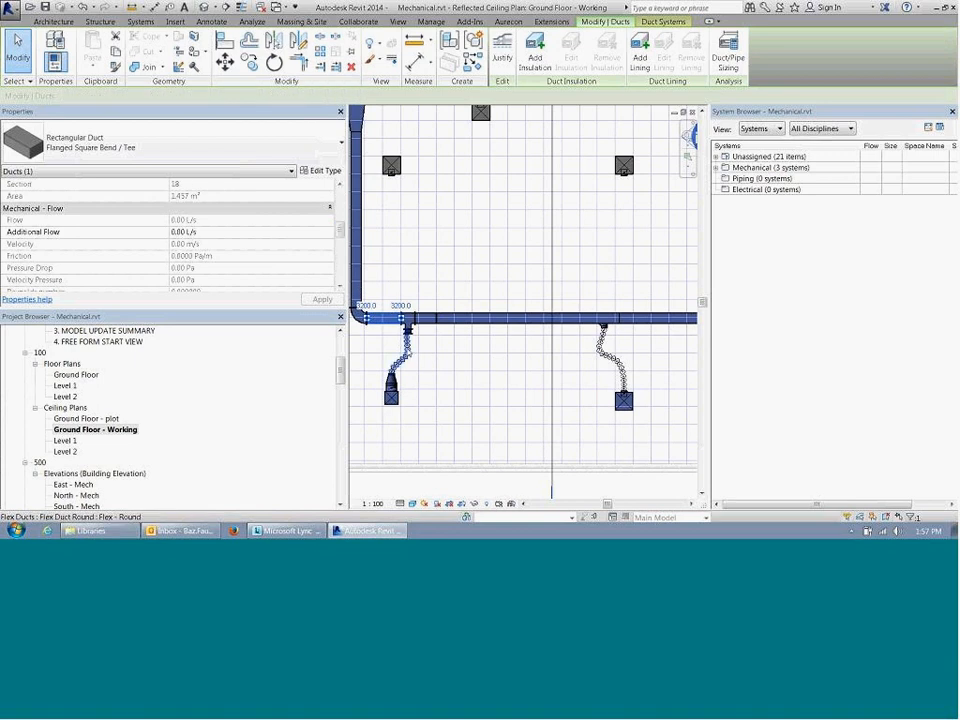
{"action": "left_click_drag", "start_coordinate": [341, 204], "coordinate": [341, 221]}
{"action": "left_click", "coordinate": [539, 357]}
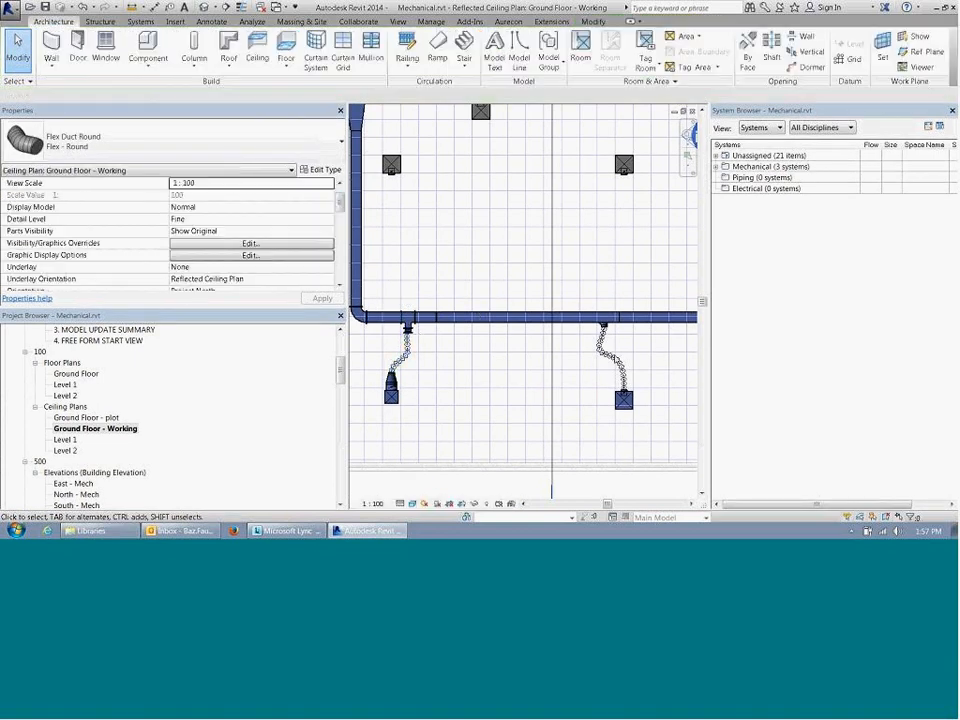
Step: Examine the second branch's flex duct and compare the flow properties of the second and first branch diffusers
{"action": "left_click", "coordinate": [611, 362]}
{"action": "left_click_drag", "start_coordinate": [341, 200], "coordinate": [341, 231]}
{"action": "left_click", "coordinate": [612, 428]}
{"action": "left_click", "coordinate": [632, 407]}
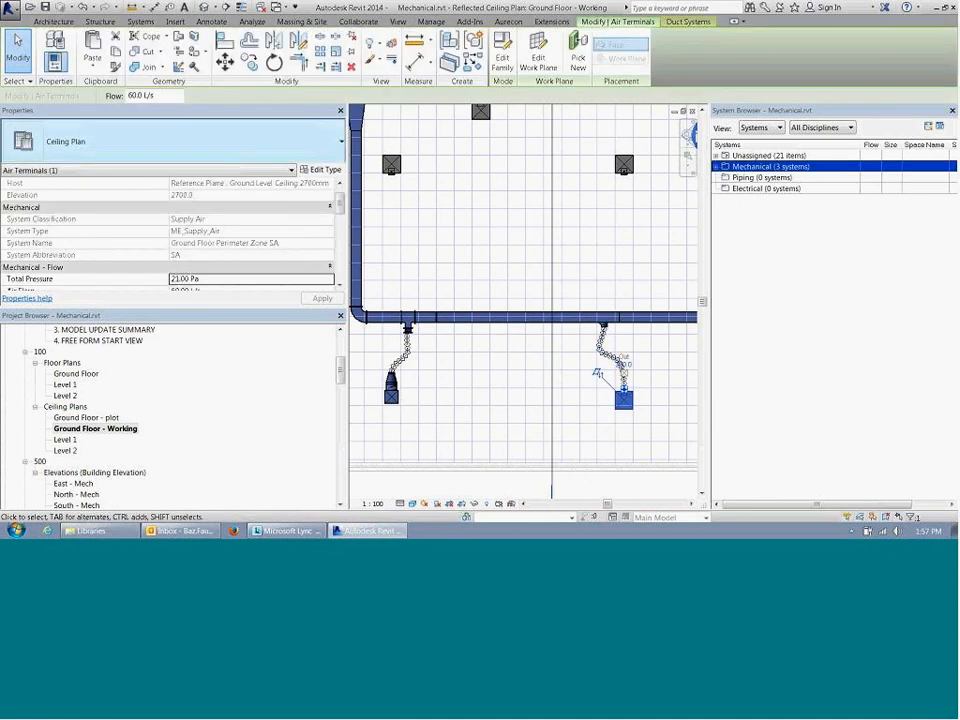
{"action": "left_click", "coordinate": [430, 415]}
{"action": "left_click", "coordinate": [394, 399]}
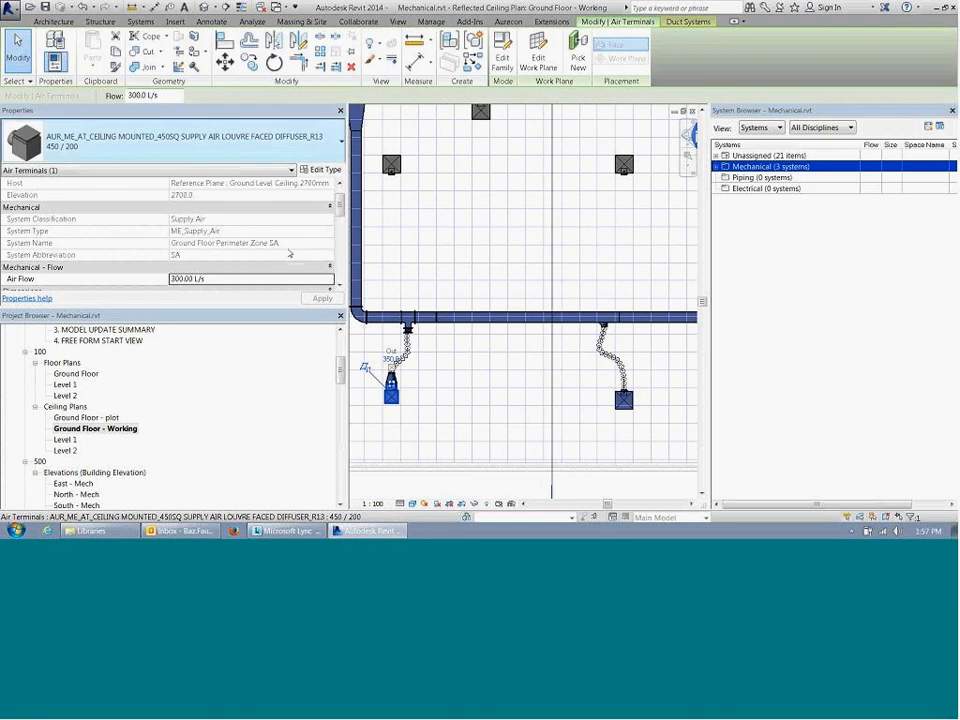
{"action": "left_click", "coordinate": [531, 413]}
{"action": "middle_click_drag", "start_coordinate": [524, 406], "coordinate": [498, 395]}
{"action": "scroll", "coordinate": [498, 395], "scroll_direction": "down", "scroll_amount": 3}
{"action": "scroll", "coordinate": [498, 395], "scroll_direction": "down", "scroll_amount": 1}
{"action": "middle_click_drag", "start_coordinate": [563, 391], "coordinate": [553, 378]}
{"action": "middle_click_drag", "start_coordinate": [695, 410], "coordinate": [636, 400]}
{"action": "scroll", "coordinate": [374, 380], "scroll_direction": "up", "scroll_amount": 1}
{"action": "scroll", "coordinate": [375, 342], "scroll_direction": "up", "scroll_amount": 3}
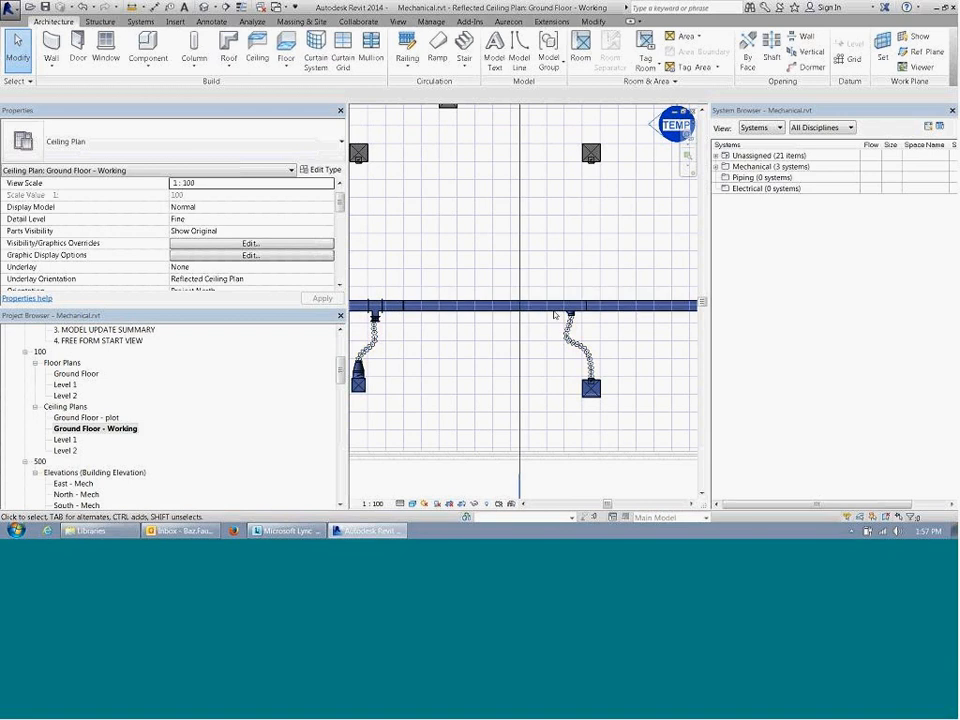
Step: Save the Mechanical.rvt project and close it
{"action": "left_click", "coordinate": [11, 9]}
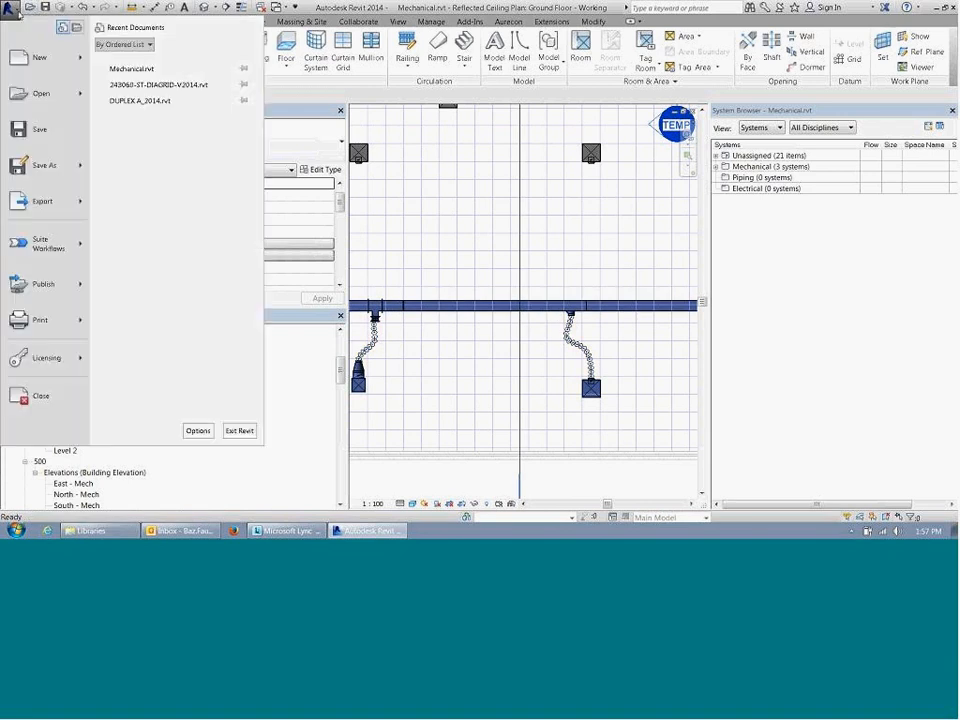
{"action": "left_click", "coordinate": [39, 10]}
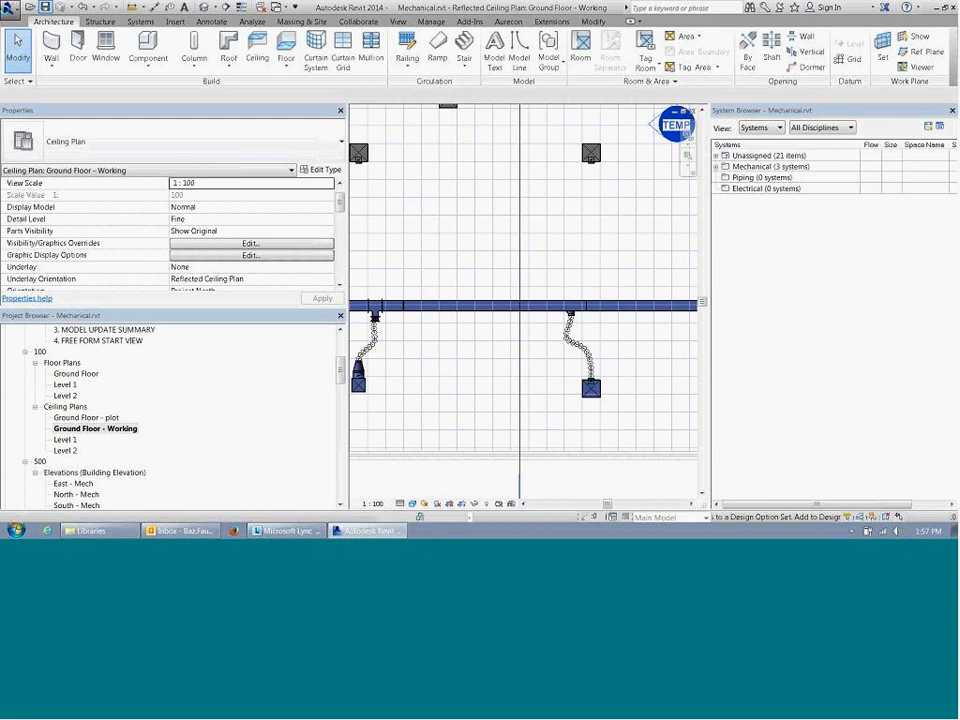
{"action": "left_click", "coordinate": [7, 11]}
{"action": "left_click", "coordinate": [38, 395]}
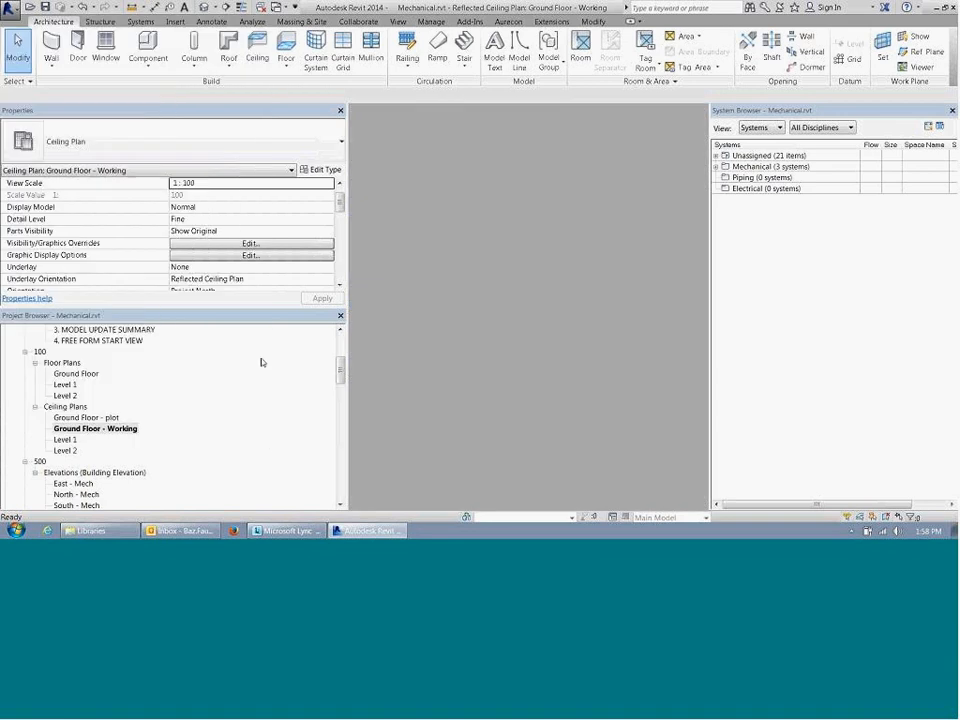